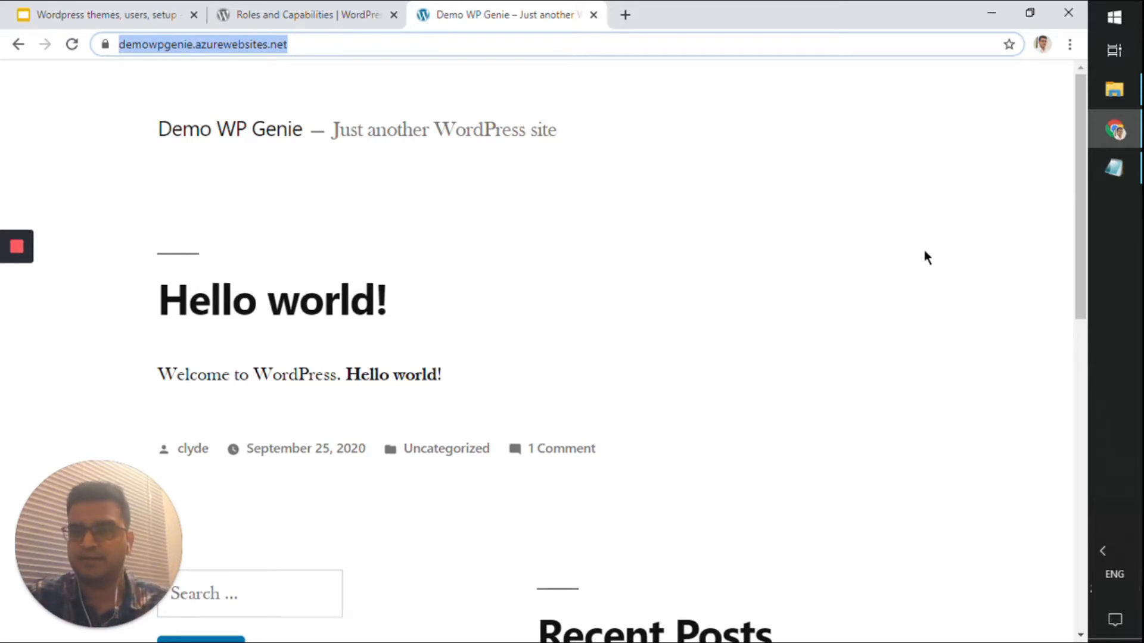
Append /login to the Demo WP Genie site address to reach the sign-in page
{"action": "left_click_drag", "start_coordinate": [455, 377], "coordinate": [360, 376]}
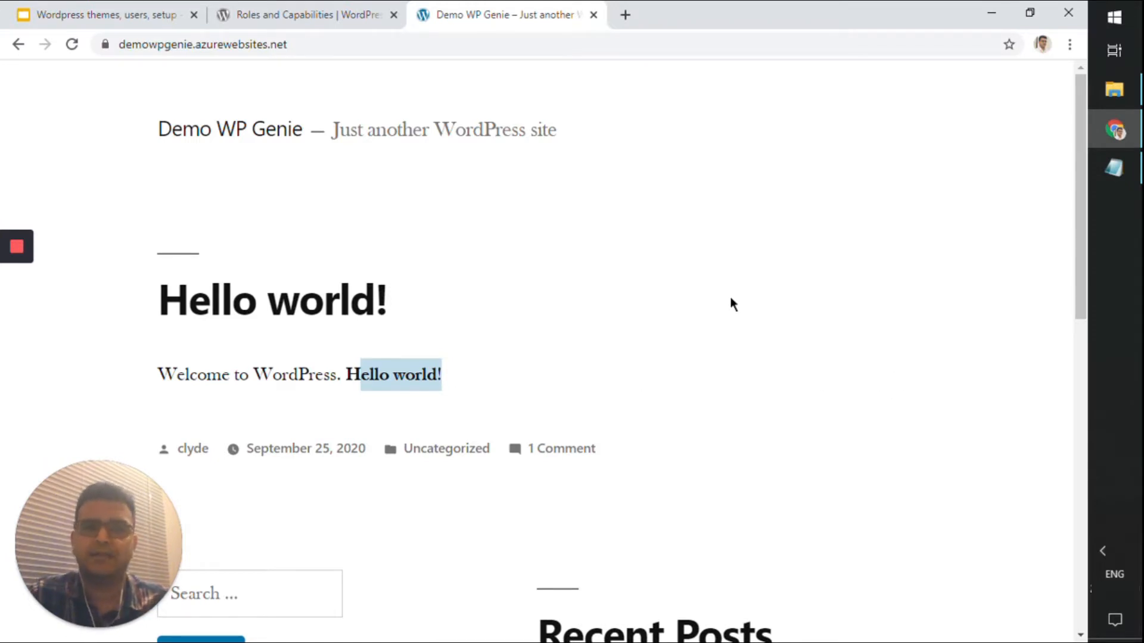
{"action": "left_click", "coordinate": [434, 52]}
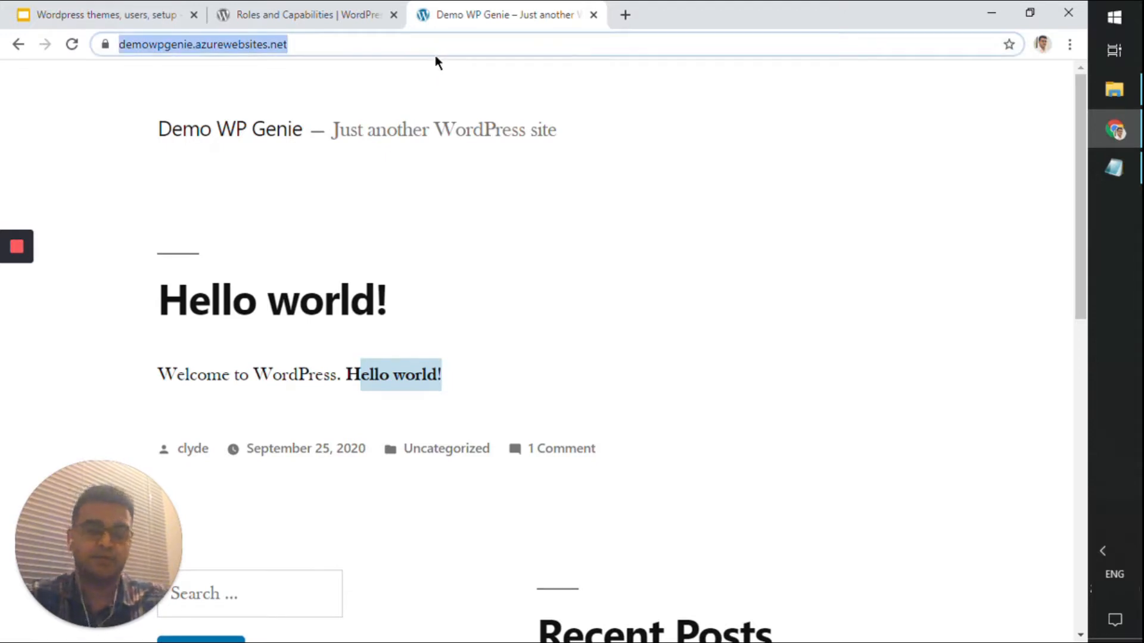
{"action": "left_click", "coordinate": [435, 55]}
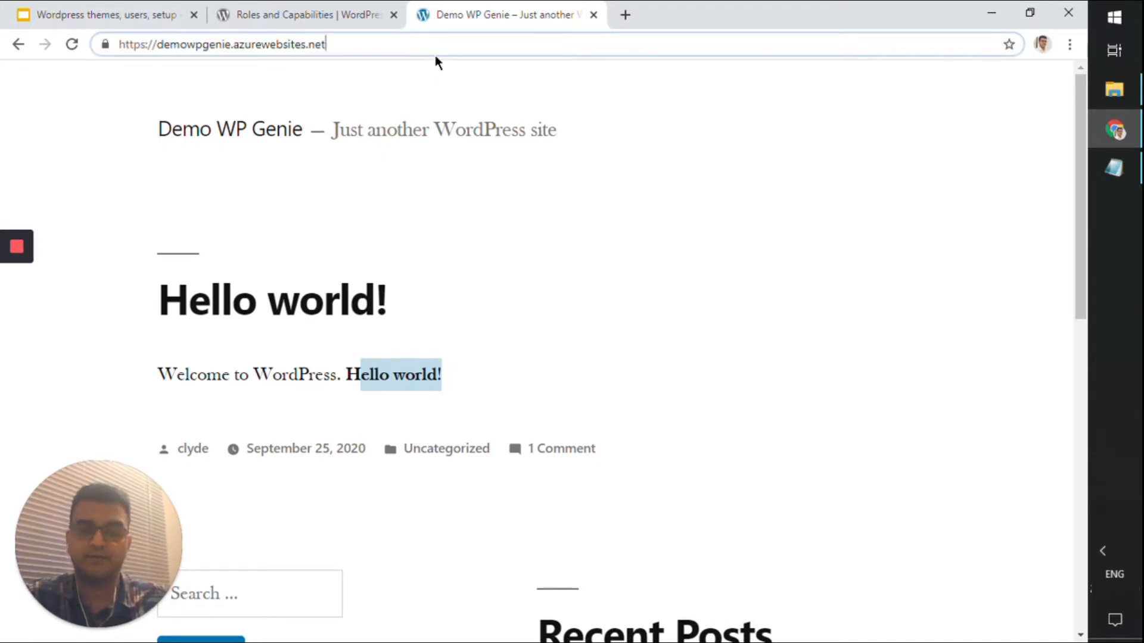
{"action": "type", "text": "/login"}
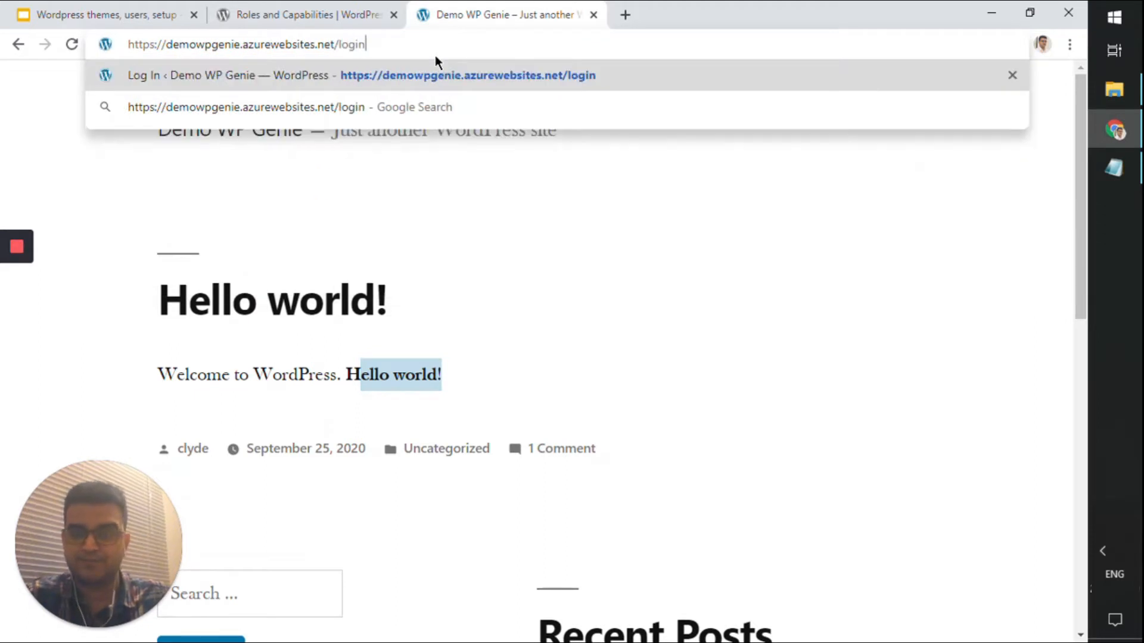
{"action": "key", "text": "Return"}
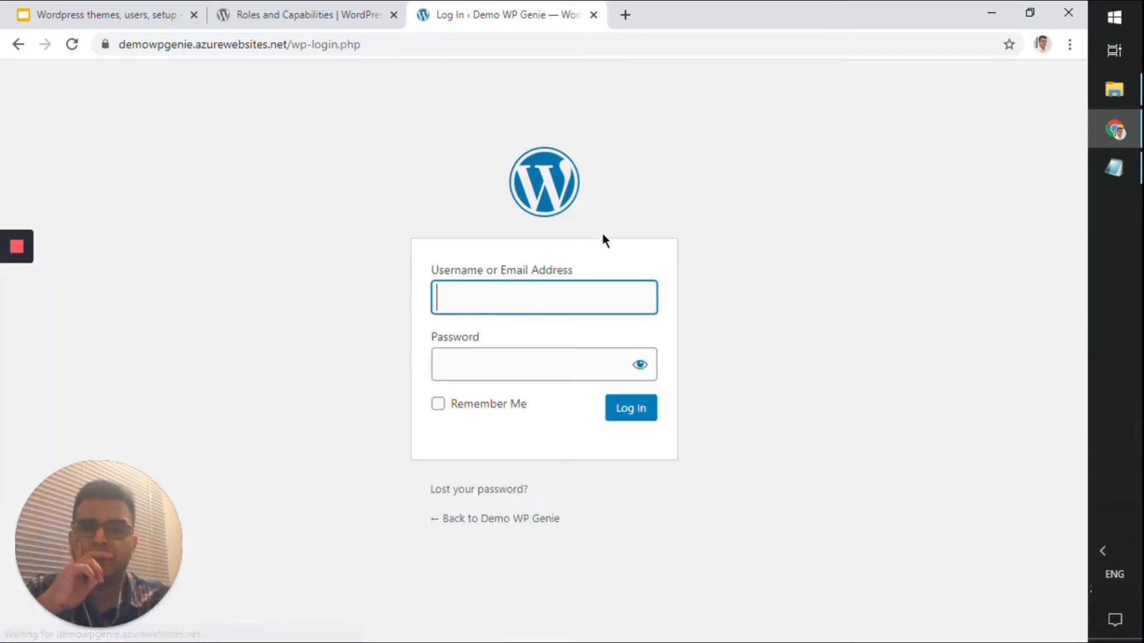
Autofill the saved username and copy the stored password from the Notepad notes
{"action": "left_click", "coordinate": [607, 286]}
{"action": "left_click", "coordinate": [525, 334]}
{"action": "left_click", "coordinate": [1113, 168]}
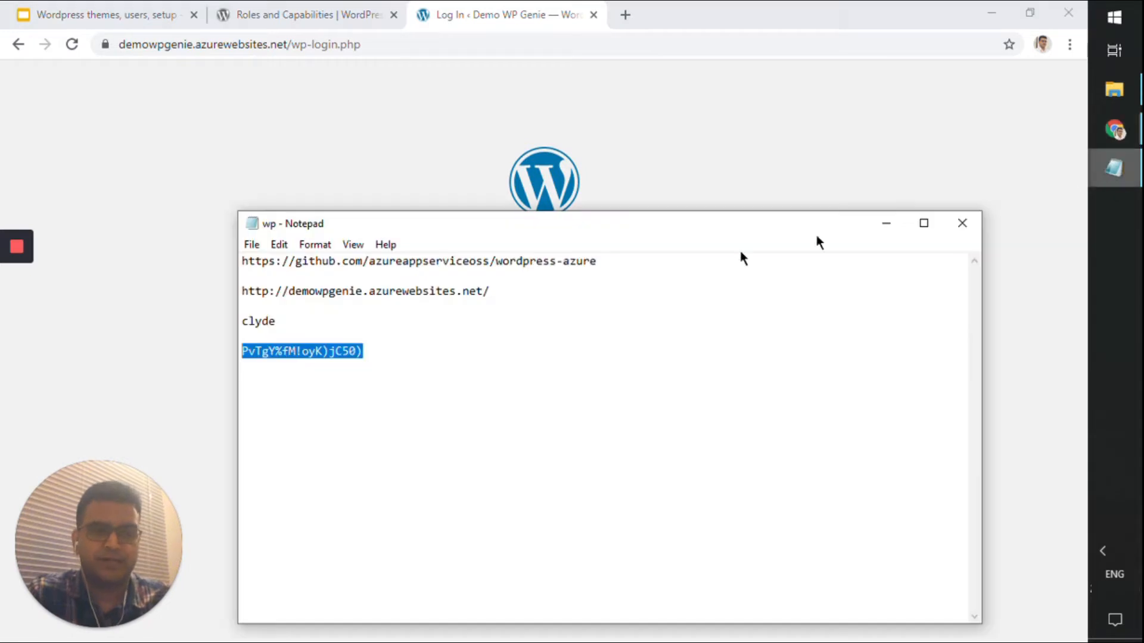
{"action": "left_click", "coordinate": [387, 350]}
{"action": "left_click_drag", "start_coordinate": [387, 350], "coordinate": [232, 353]}
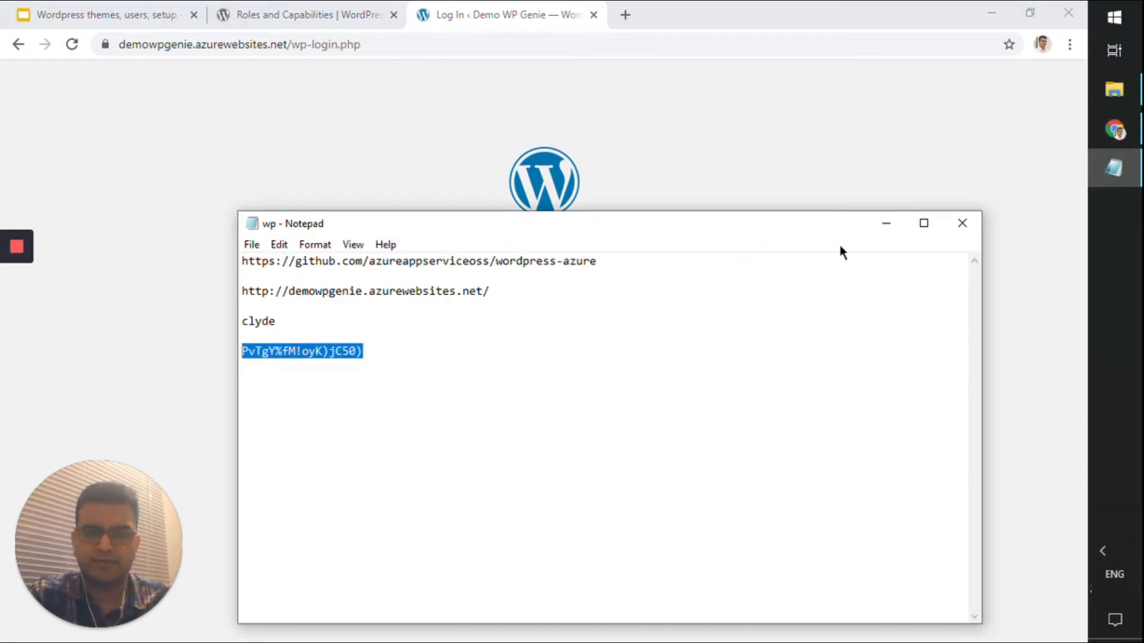
{"action": "left_click", "coordinate": [879, 224]}
Paste the password, log in, and scroll through the Dashboard
{"action": "left_click", "coordinate": [523, 368]}
{"action": "key", "text": "ctrl+v"}
{"action": "left_click", "coordinate": [637, 414]}
{"action": "scroll", "coordinate": [449, 306], "scroll_direction": "down", "scroll_amount": 5}
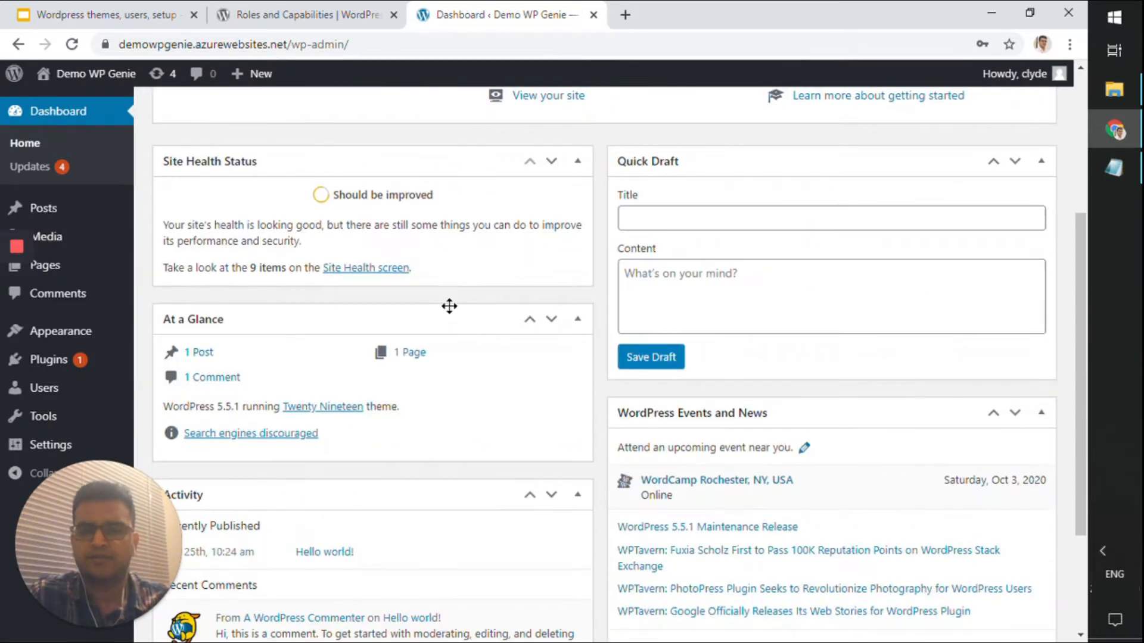
{"action": "scroll", "coordinate": [449, 310], "scroll_direction": "down", "scroll_amount": 3}
{"action": "scroll", "coordinate": [452, 327], "scroll_direction": "up", "scroll_amount": 5}
{"action": "scroll", "coordinate": [448, 332], "scroll_direction": "up", "scroll_amount": 3}
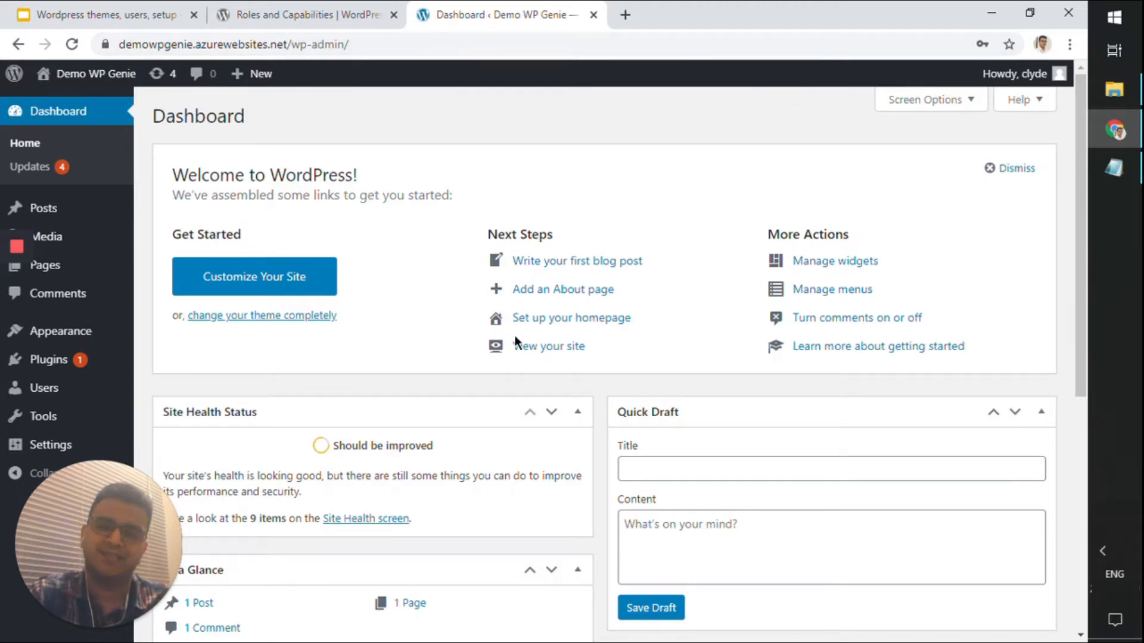
Go to Appearance > Themes and launch the Twenty Twenty theme's Live Preview
{"action": "mouse_move", "coordinate": [83, 333]}
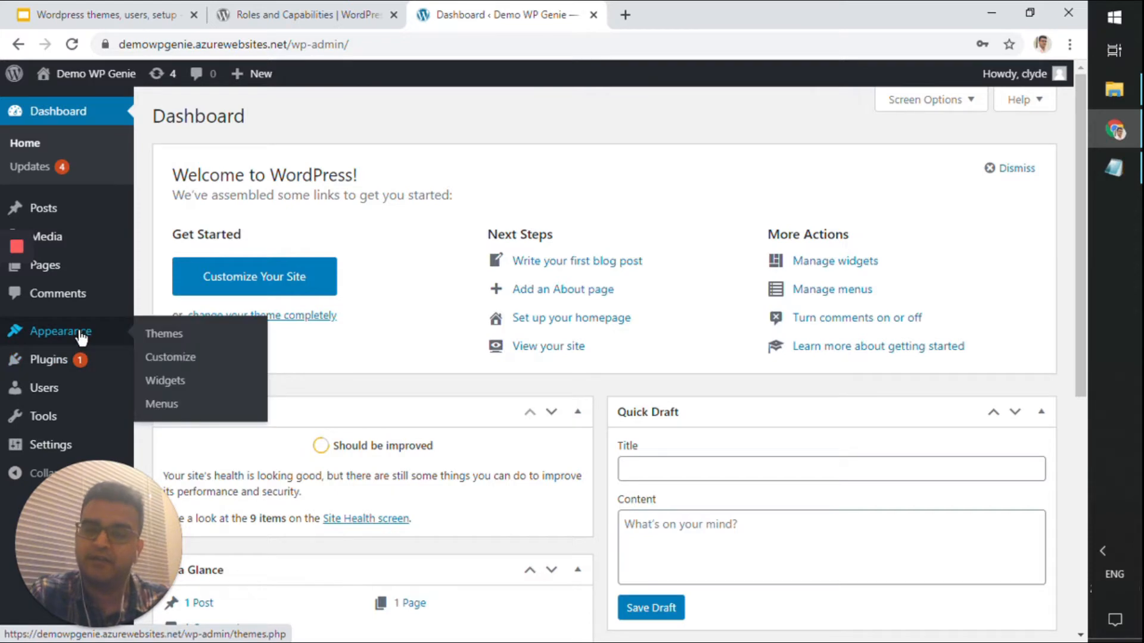
{"action": "left_click", "coordinate": [153, 336]}
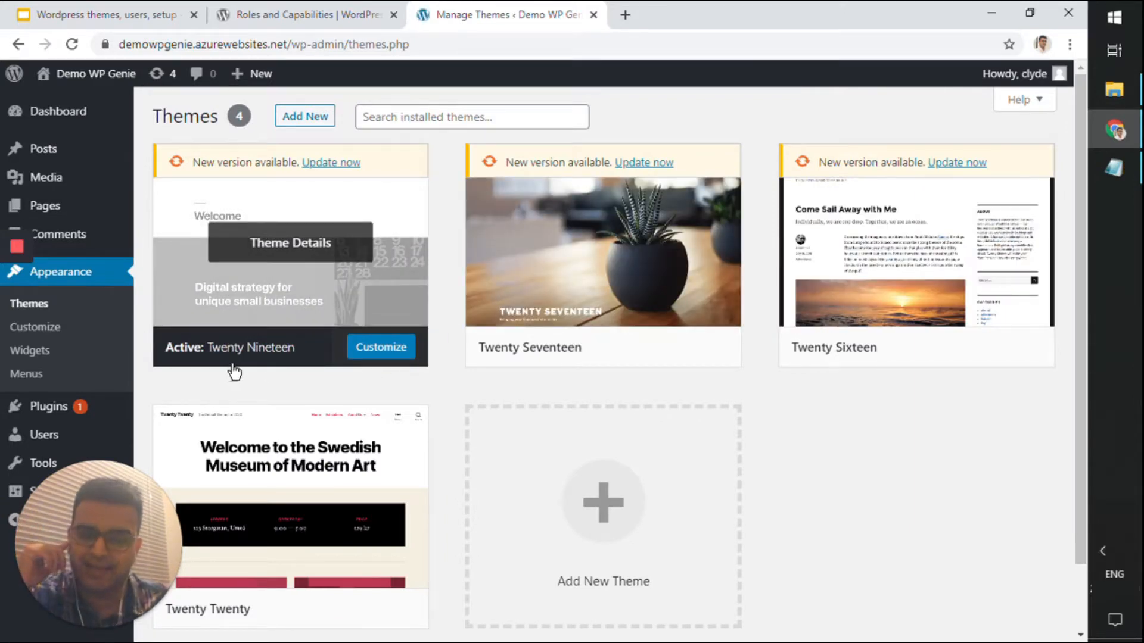
{"action": "scroll", "coordinate": [288, 344], "scroll_direction": "down", "scroll_amount": 2}
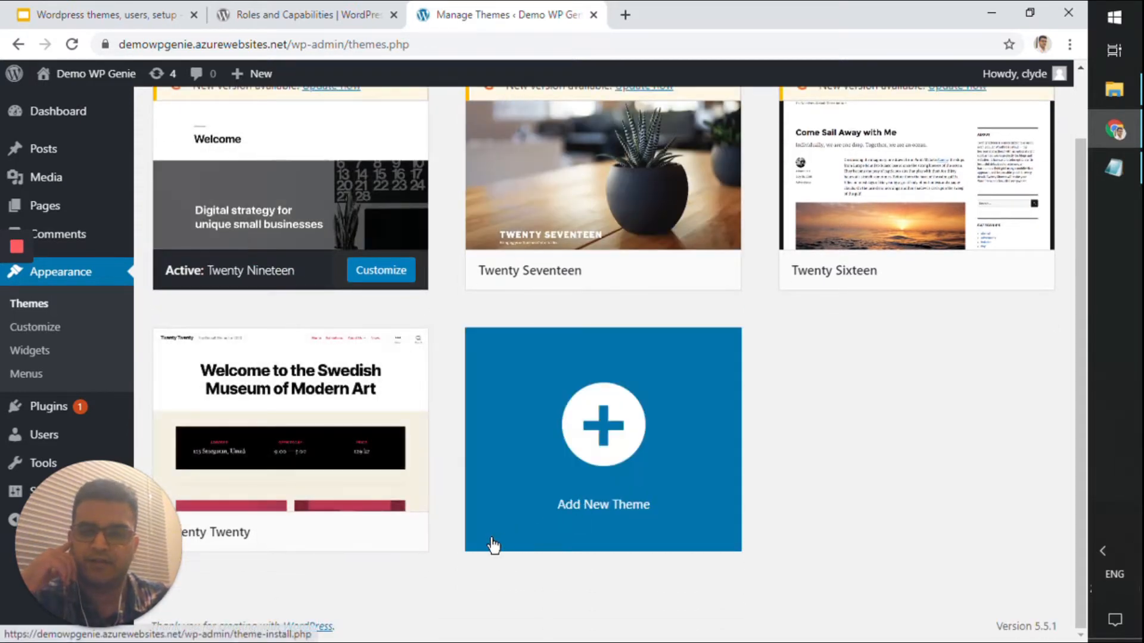
{"action": "mouse_move", "coordinate": [342, 463]}
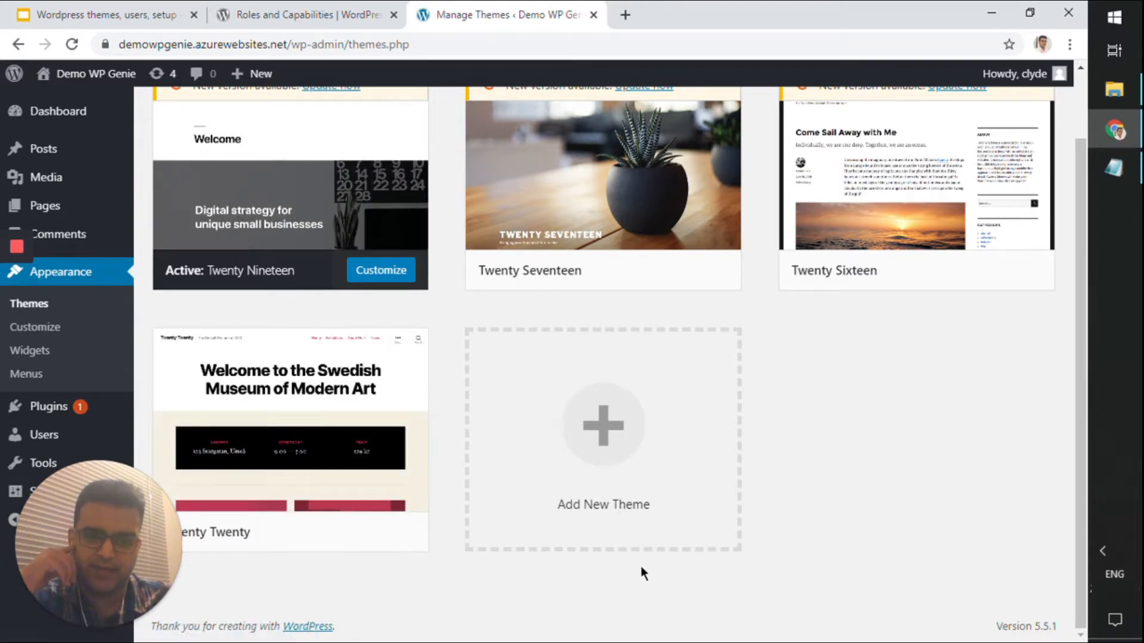
{"action": "mouse_move", "coordinate": [406, 486]}
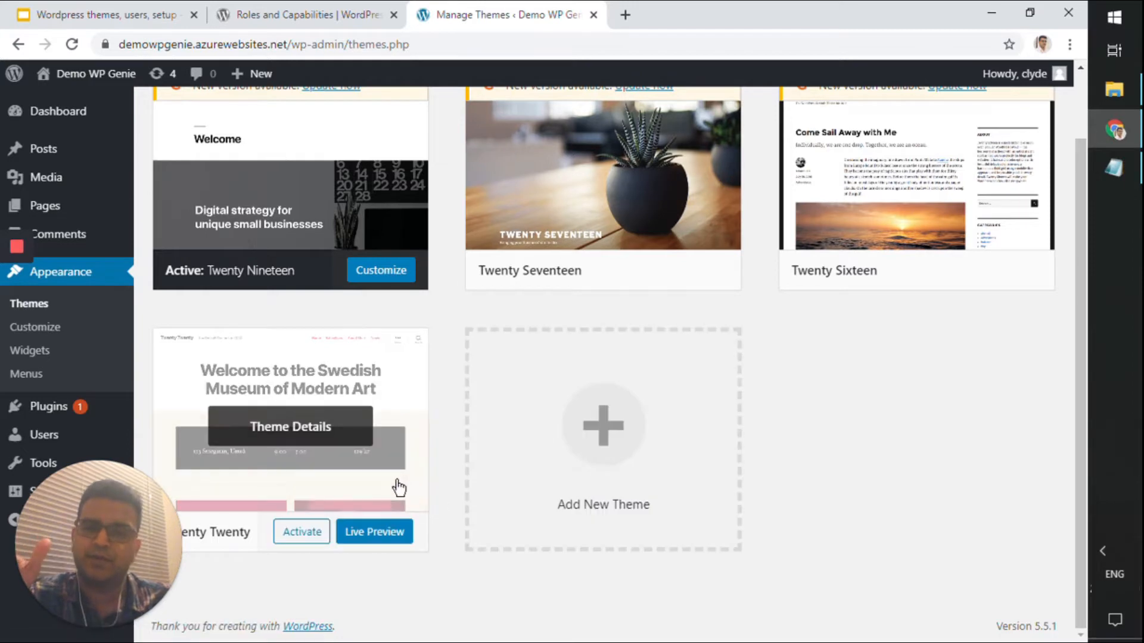
{"action": "left_click", "coordinate": [376, 538]}
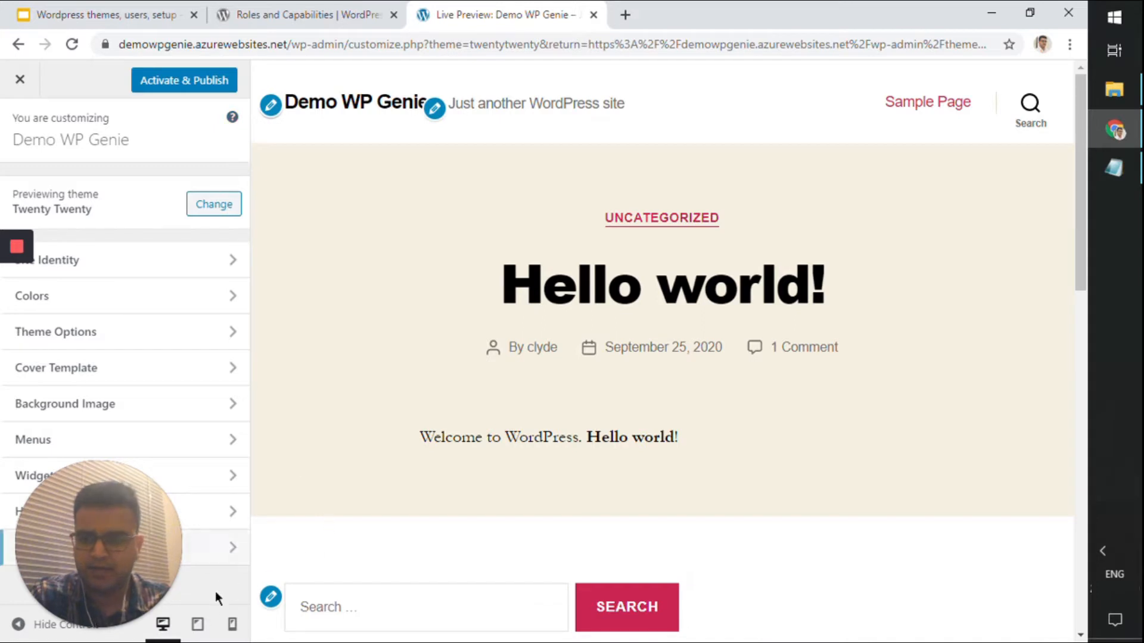
Hide the Customizer controls and scroll through the full Twenty Twenty preview
{"action": "left_click", "coordinate": [18, 624]}
{"action": "scroll", "coordinate": [910, 188], "scroll_direction": "down", "scroll_amount": 11}
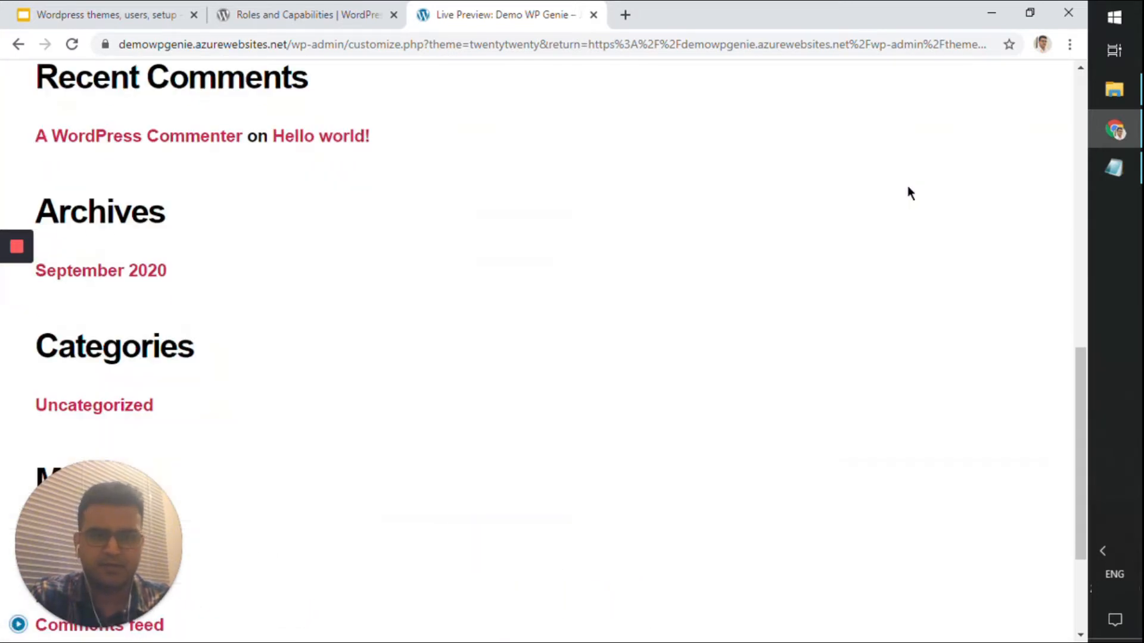
{"action": "scroll", "coordinate": [907, 188], "scroll_direction": "up", "scroll_amount": 11}
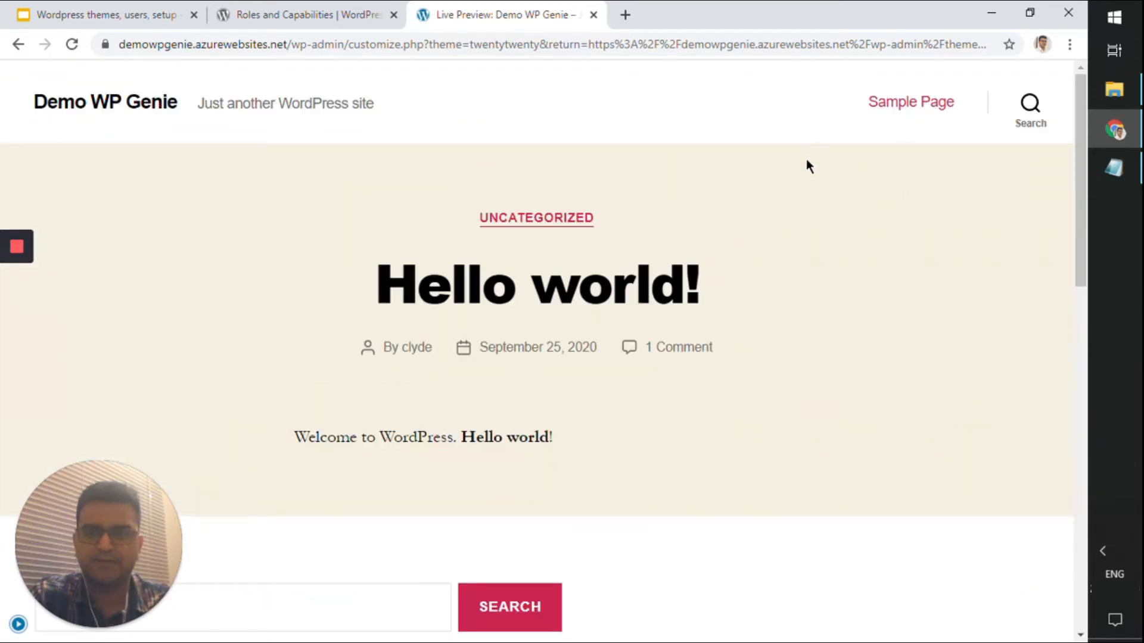
{"action": "scroll", "coordinate": [570, 159], "scroll_direction": "down", "scroll_amount": 8}
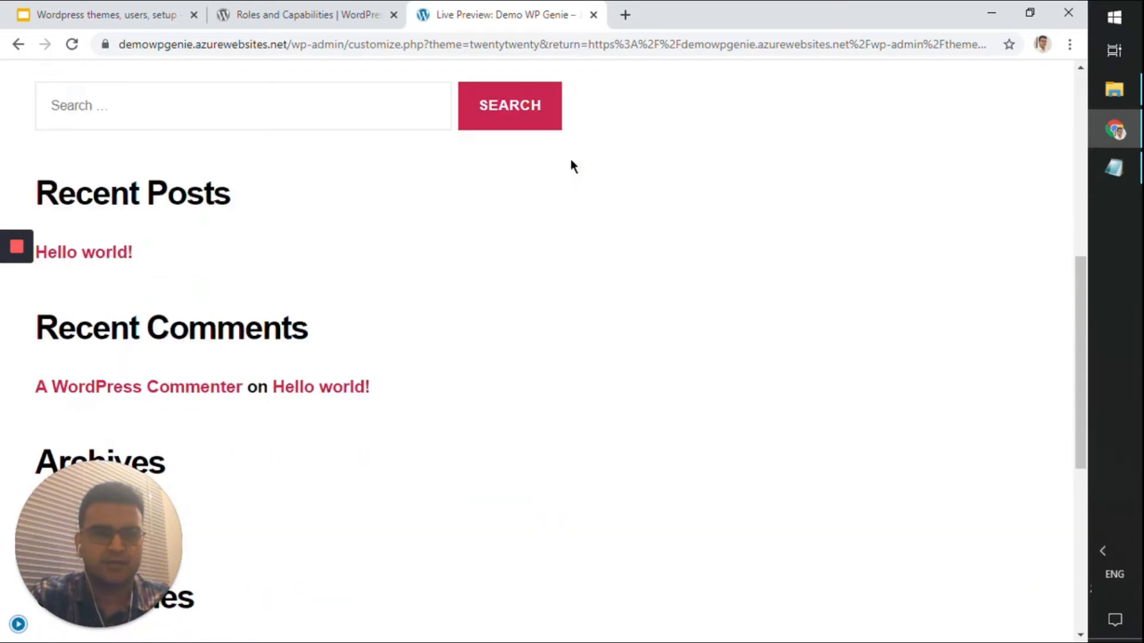
{"action": "scroll", "coordinate": [533, 177], "scroll_direction": "down", "scroll_amount": 7}
{"action": "scroll", "coordinate": [500, 178], "scroll_direction": "up", "scroll_amount": 1}
{"action": "scroll", "coordinate": [509, 161], "scroll_direction": "down", "scroll_amount": 1}
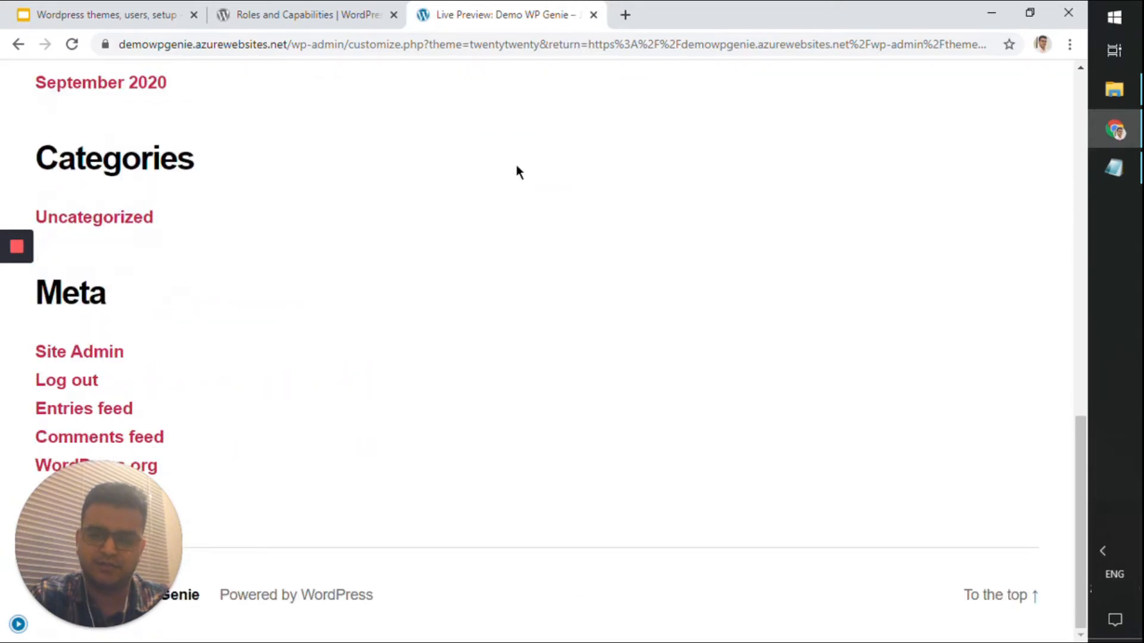
{"action": "scroll", "coordinate": [525, 173], "scroll_direction": "up", "scroll_amount": 15}
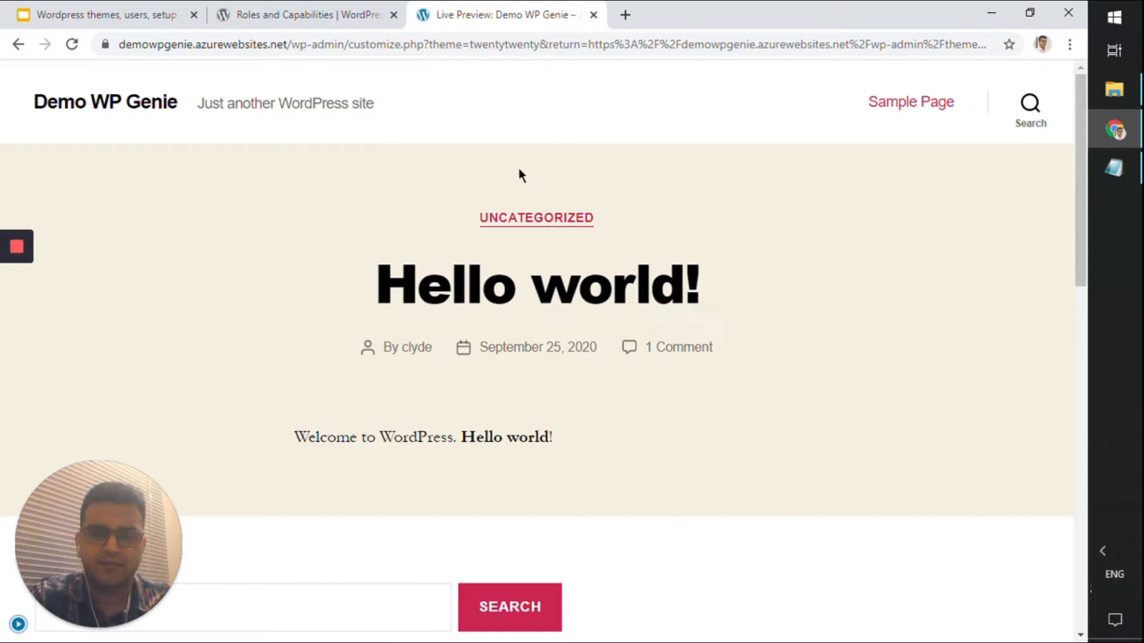
{"action": "scroll", "coordinate": [516, 202], "scroll_direction": "down", "scroll_amount": 12}
{"action": "scroll", "coordinate": [513, 191], "scroll_direction": "up", "scroll_amount": 12}
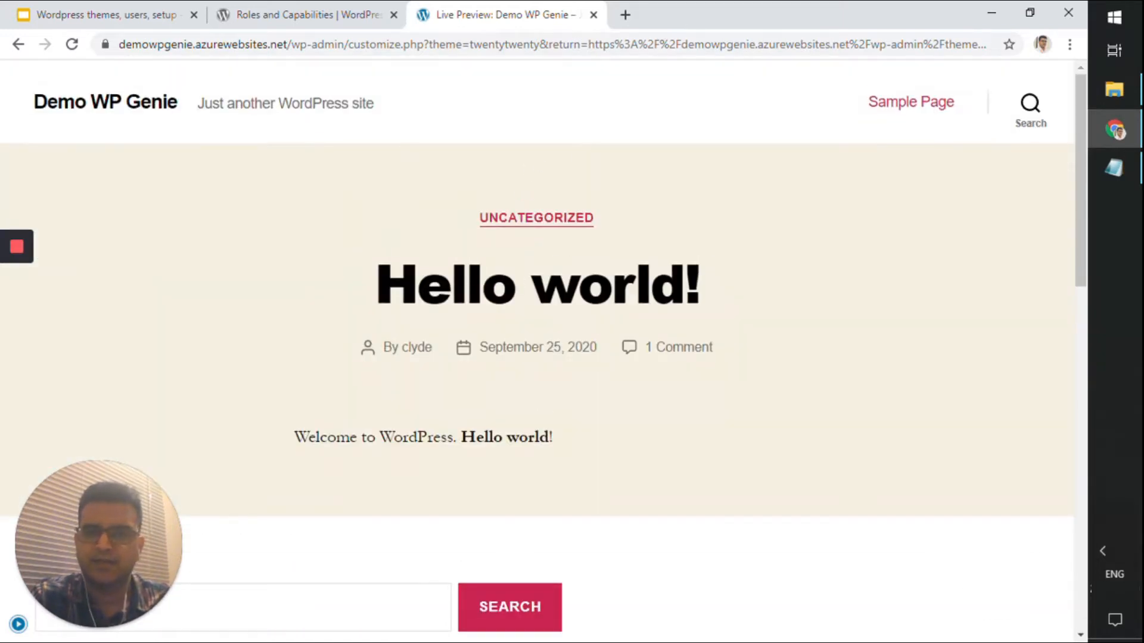
{"action": "mouse_move", "coordinate": [19, 627]}
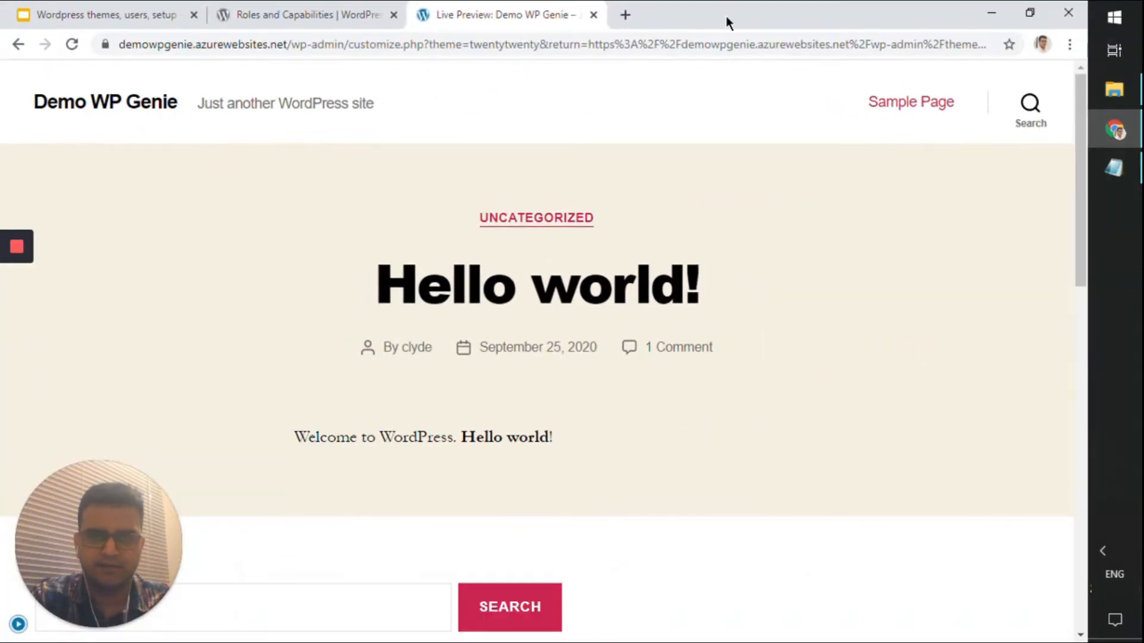
Bring the controls back and close the preview without publishing, keeping Twenty Nineteen active
{"action": "left_click_drag", "start_coordinate": [726, 23], "coordinate": [973, 46]}
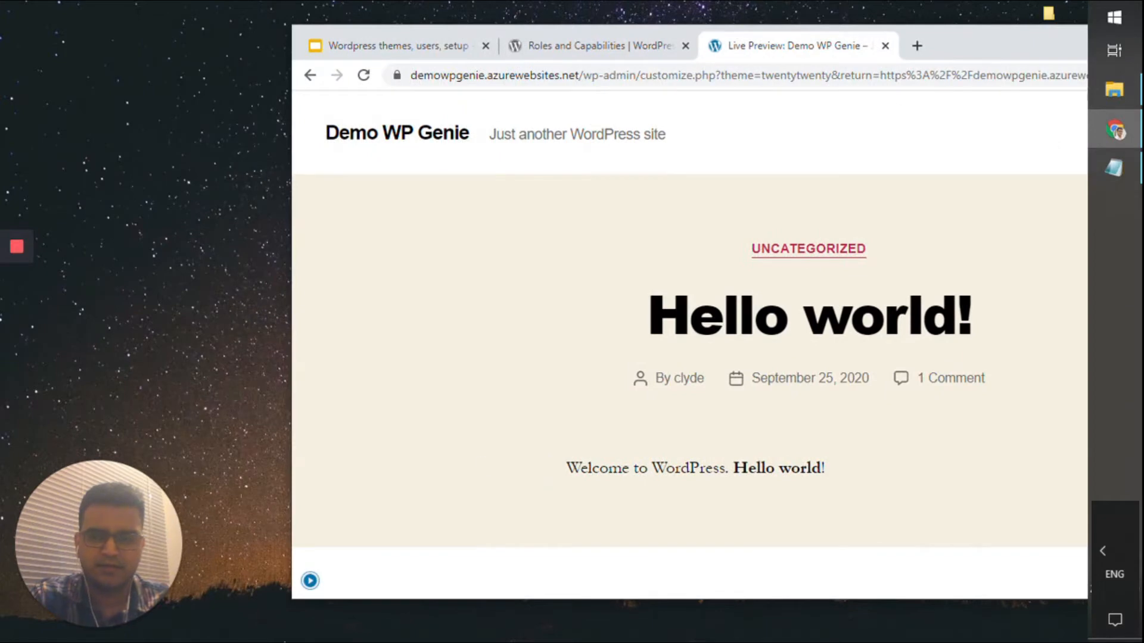
{"action": "left_click", "coordinate": [310, 581]}
{"action": "left_click_drag", "start_coordinate": [977, 38], "coordinate": [745, 1]}
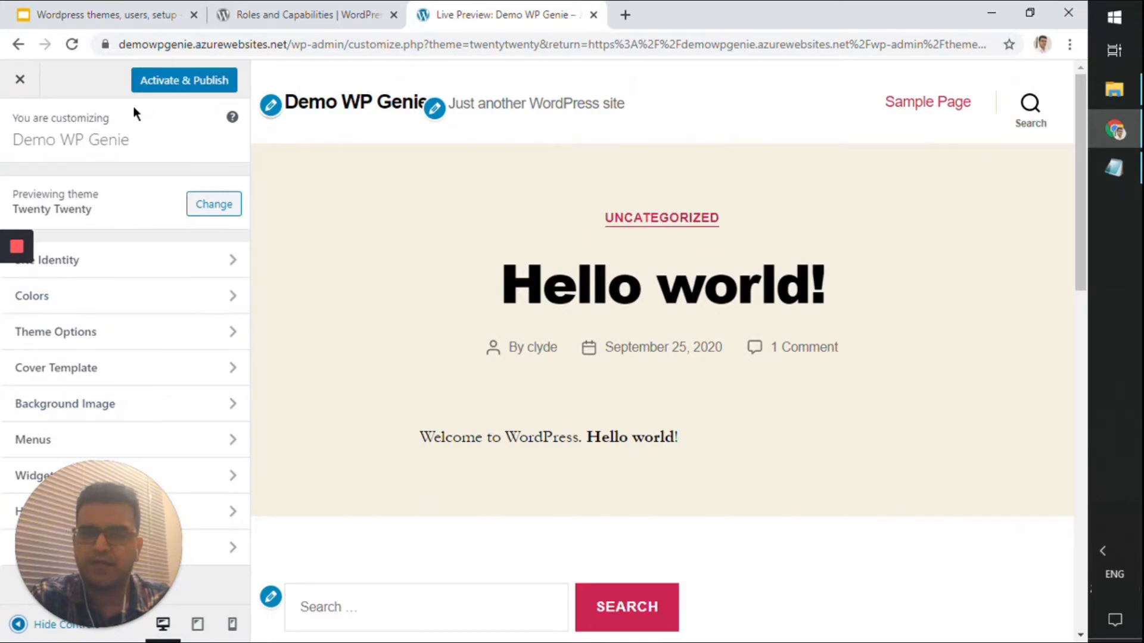
{"action": "left_click", "coordinate": [20, 79]}
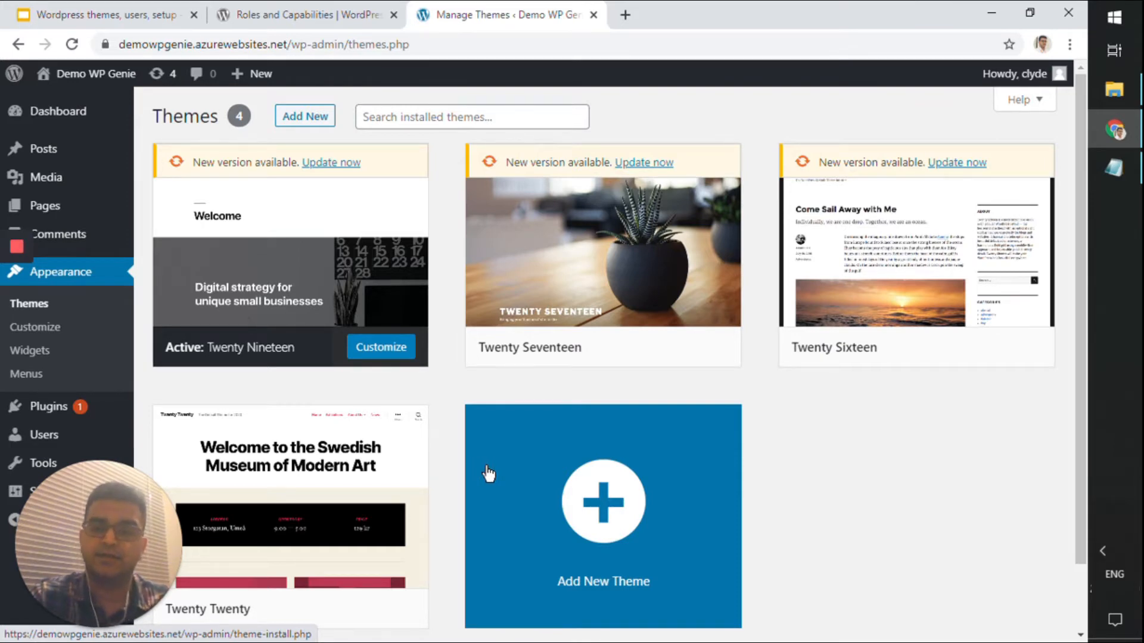
Open the Add Themes page and browse the featured themes
{"action": "scroll", "coordinate": [488, 473], "scroll_direction": "down", "scroll_amount": 1}
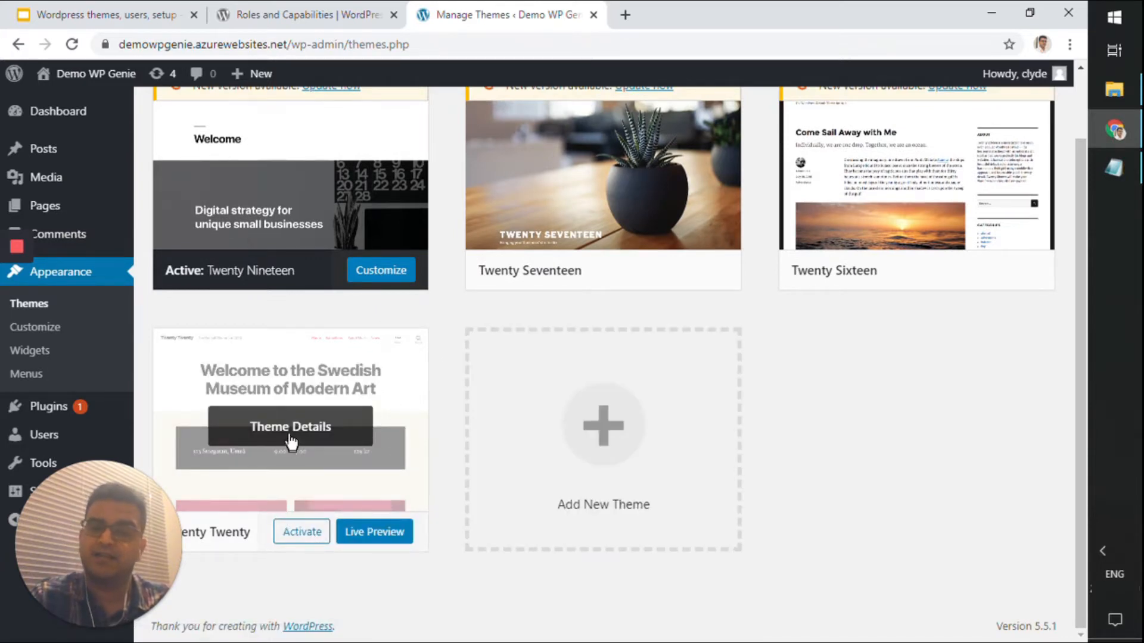
{"action": "left_click", "coordinate": [591, 520]}
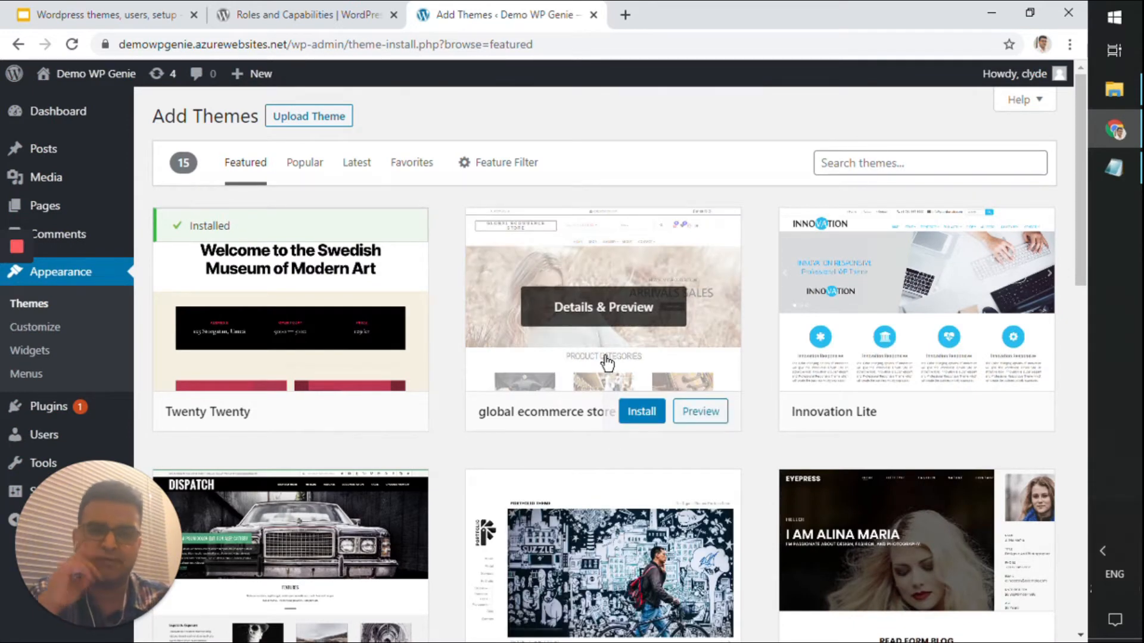
{"action": "scroll", "coordinate": [612, 357], "scroll_direction": "down", "scroll_amount": 4}
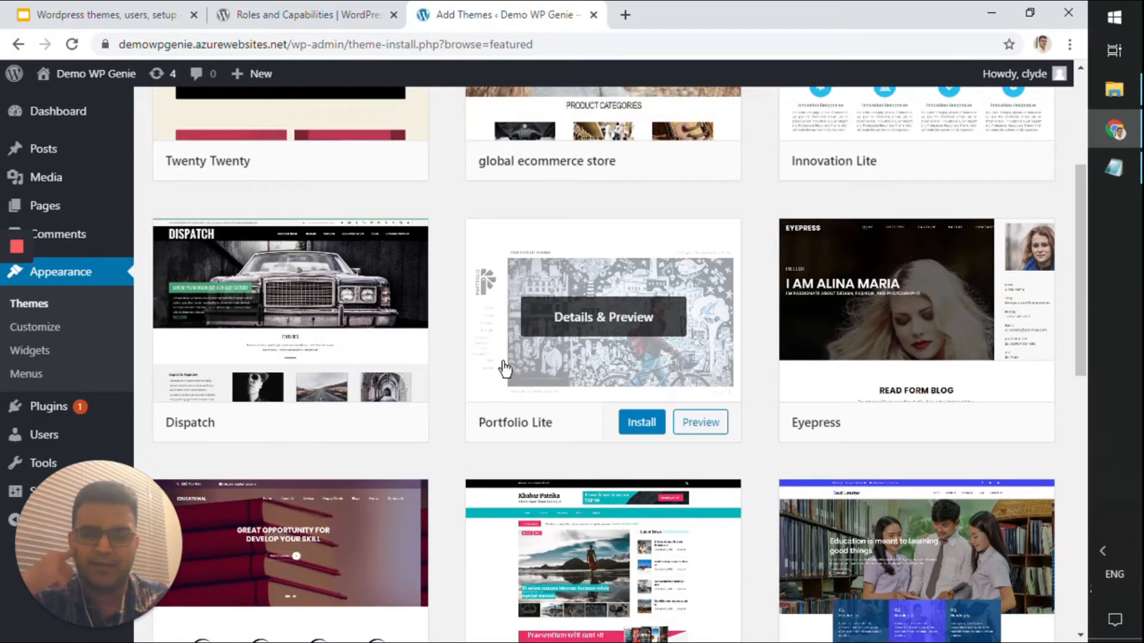
{"action": "scroll", "coordinate": [505, 370], "scroll_direction": "down", "scroll_amount": 4}
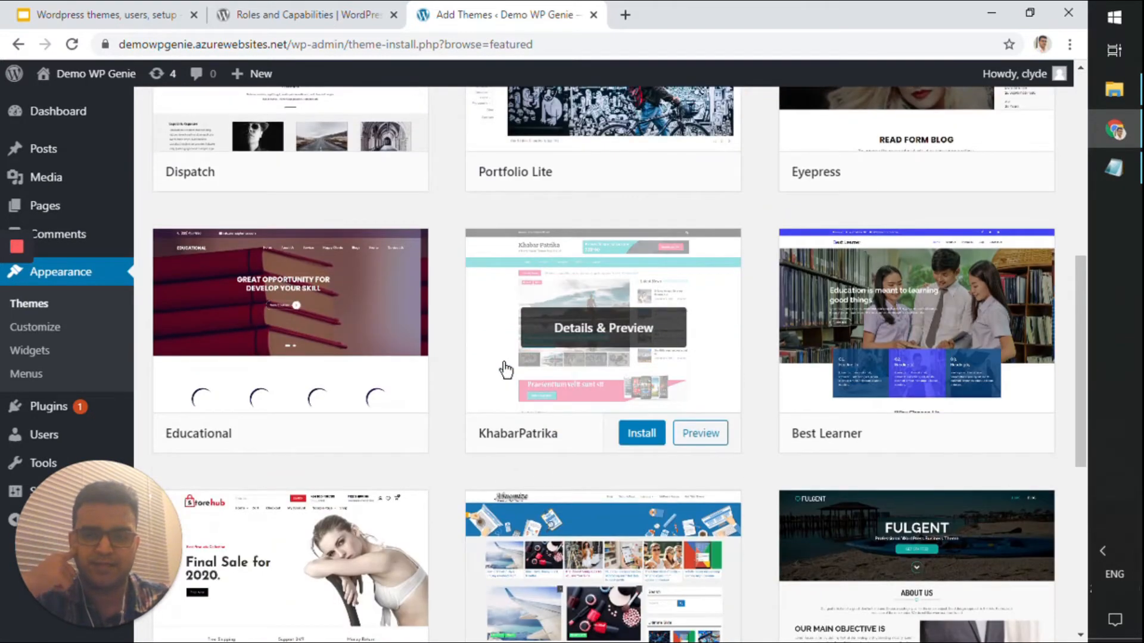
{"action": "scroll", "coordinate": [506, 369], "scroll_direction": "down", "scroll_amount": 5}
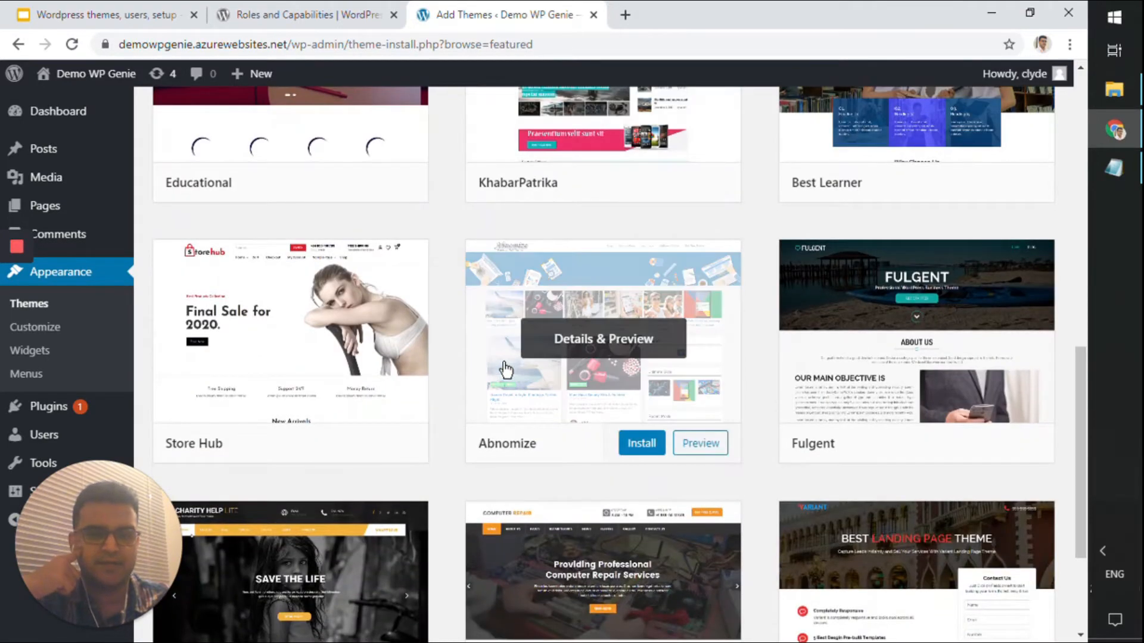
{"action": "scroll", "coordinate": [505, 370], "scroll_direction": "down", "scroll_amount": 3}
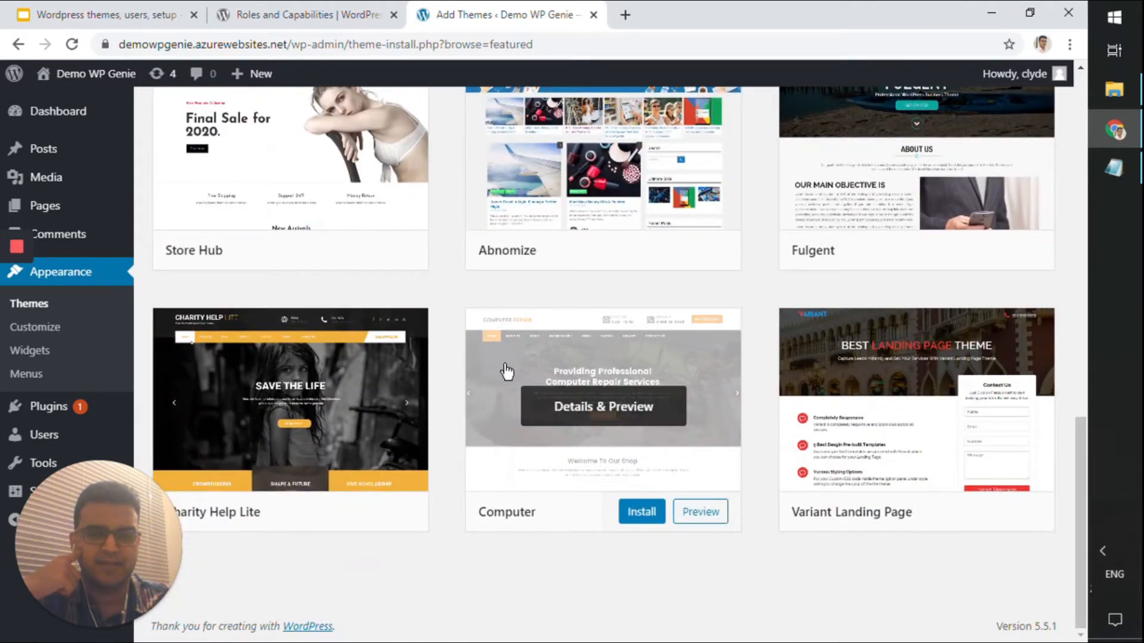
{"action": "scroll", "coordinate": [865, 417], "scroll_direction": "up", "scroll_amount": 8}
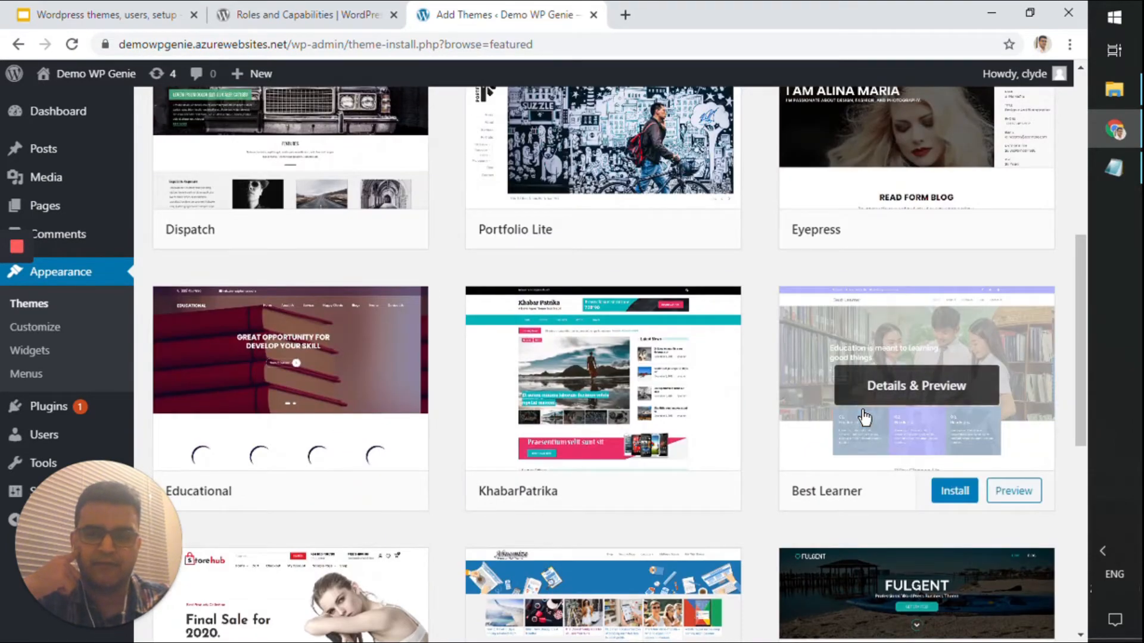
{"action": "scroll", "coordinate": [865, 417], "scroll_direction": "up", "scroll_amount": 7}
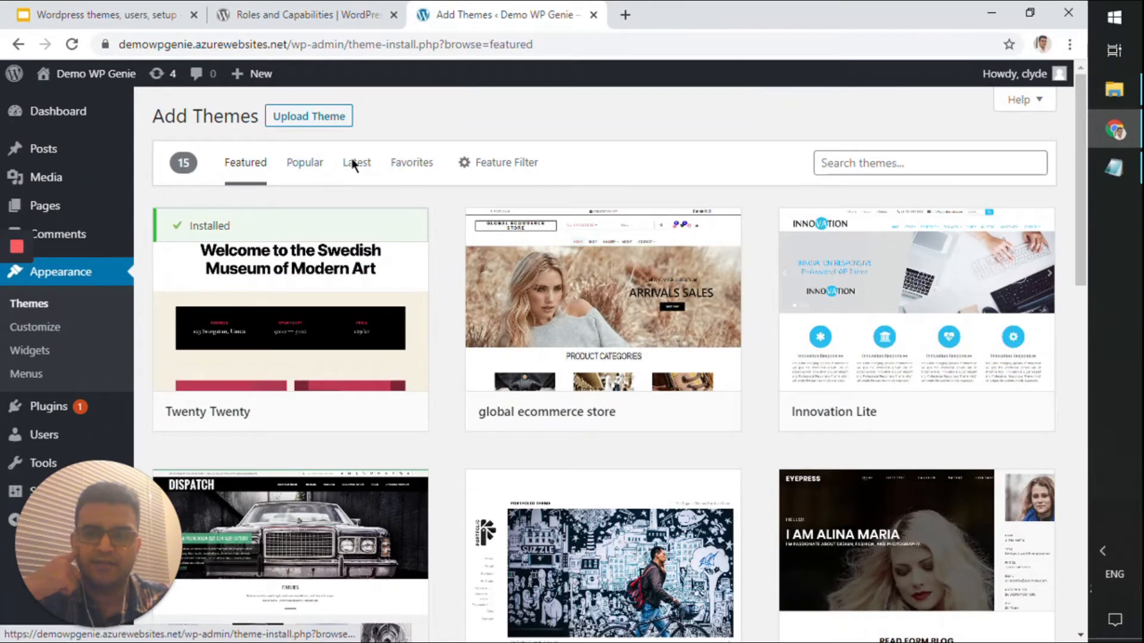
Switch to the Popular themes list and preview the Zakra theme by ThemeGrill
{"action": "left_click", "coordinate": [303, 173]}
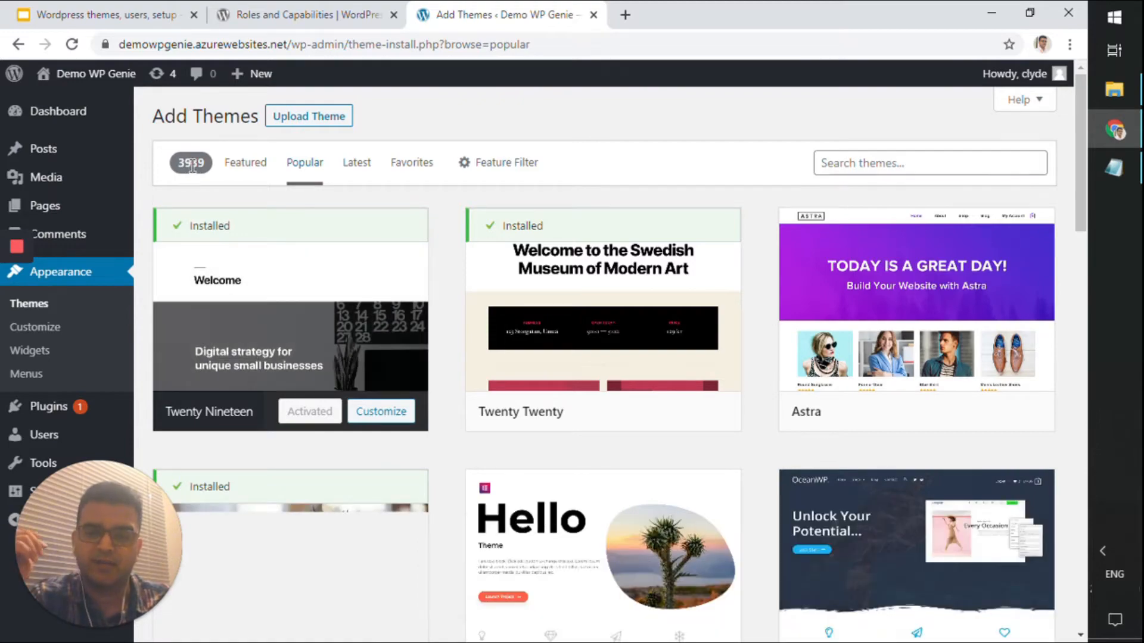
{"action": "scroll", "coordinate": [748, 286], "scroll_direction": "down", "scroll_amount": 4}
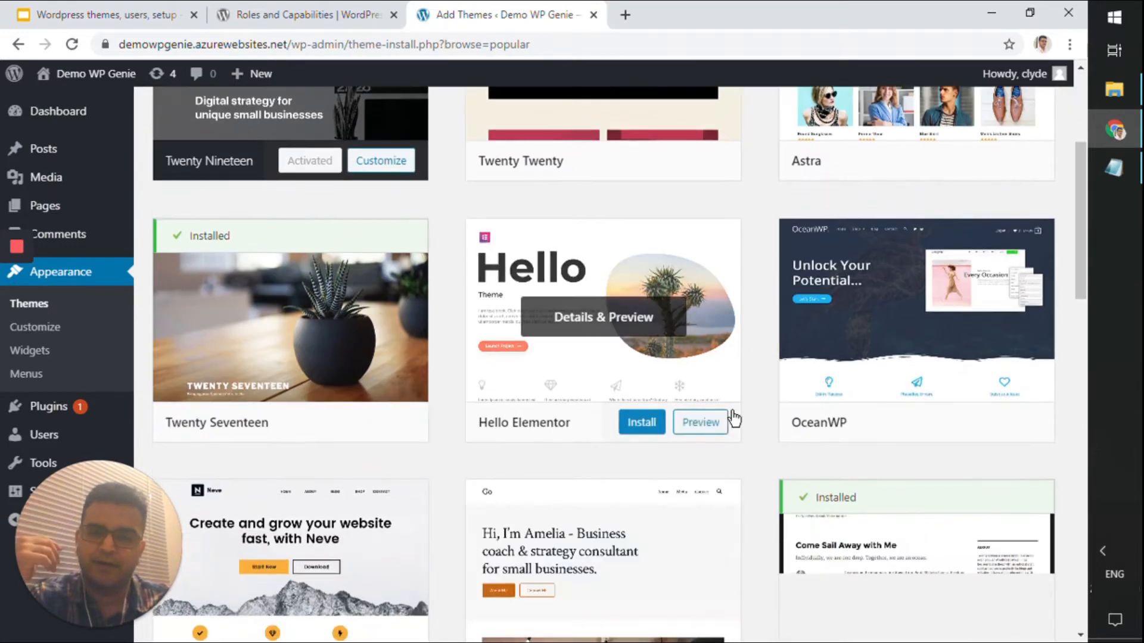
{"action": "scroll", "coordinate": [734, 420], "scroll_direction": "down", "scroll_amount": 8}
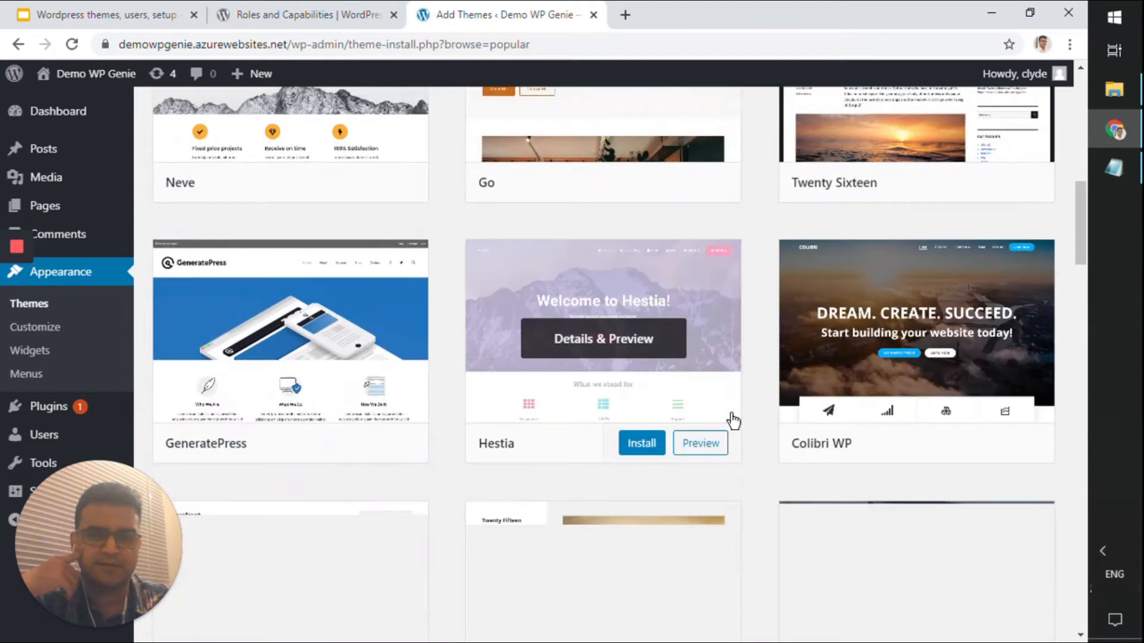
{"action": "scroll", "coordinate": [733, 420], "scroll_direction": "down", "scroll_amount": 8}
{"action": "left_click", "coordinate": [383, 466]}
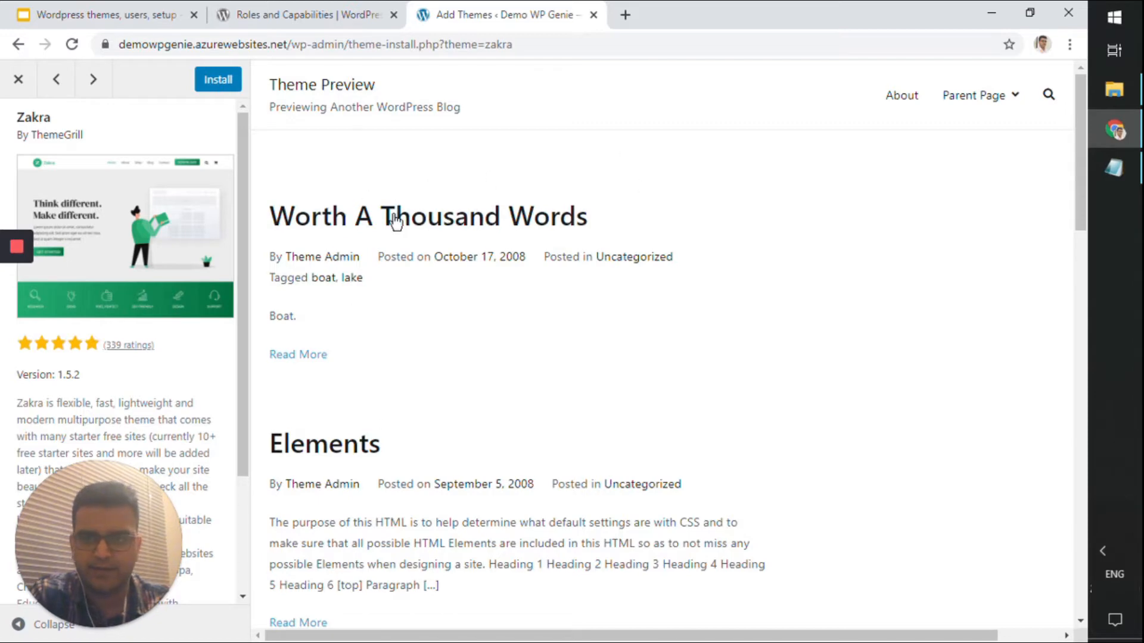
{"action": "double_click", "coordinate": [732, 9]}
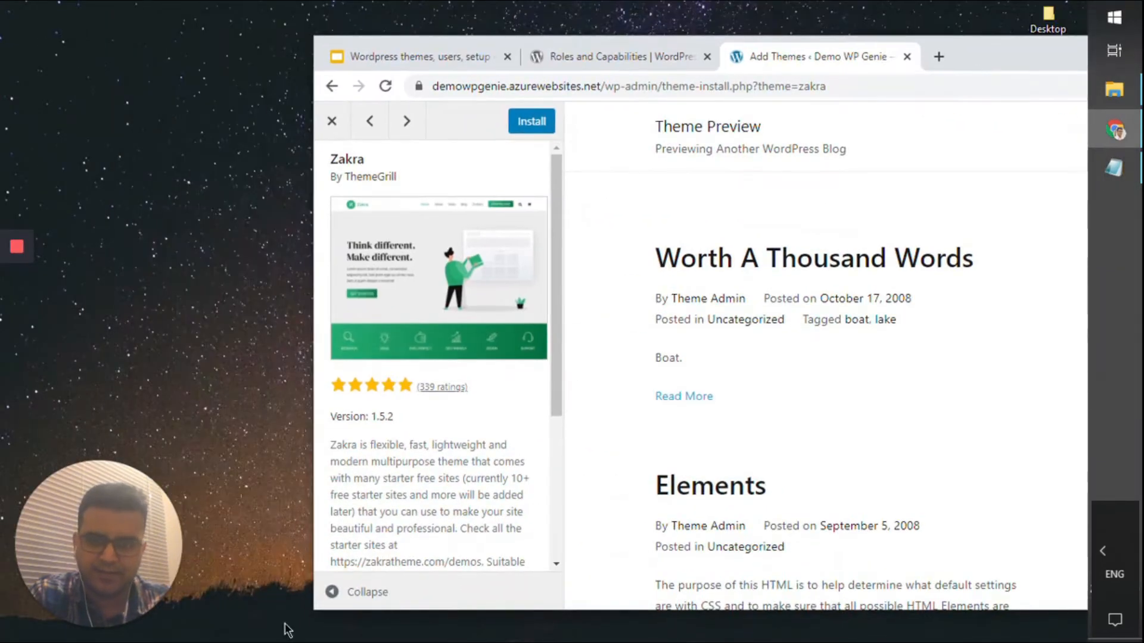
{"action": "left_click", "coordinate": [332, 591]}
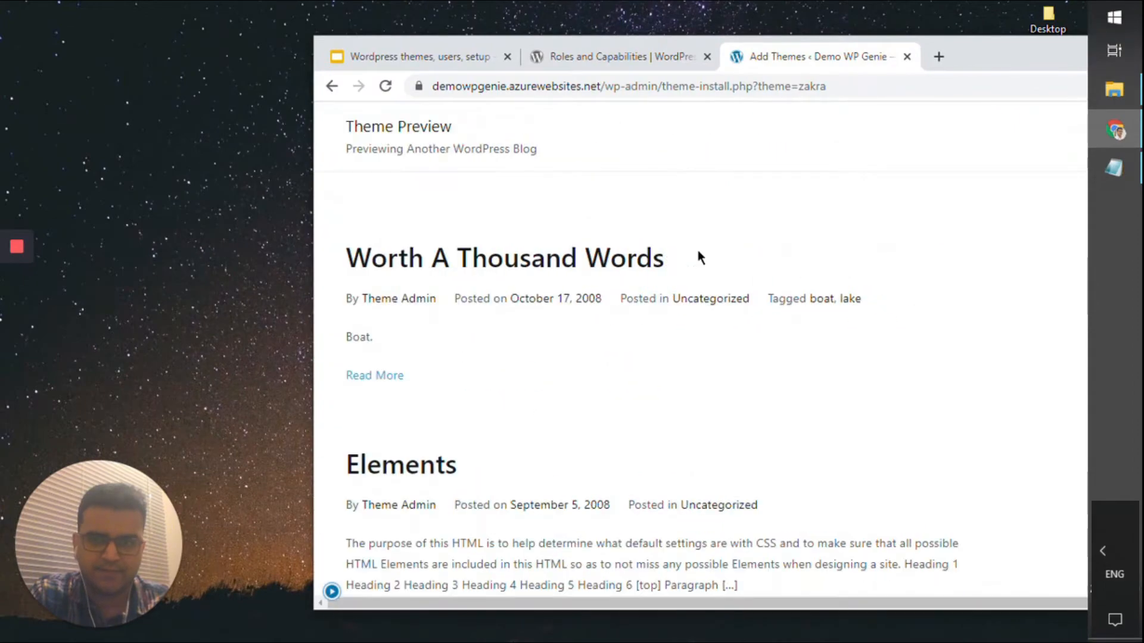
{"action": "double_click", "coordinate": [963, 56]}
{"action": "scroll", "coordinate": [560, 394], "scroll_direction": "down", "scroll_amount": 20}
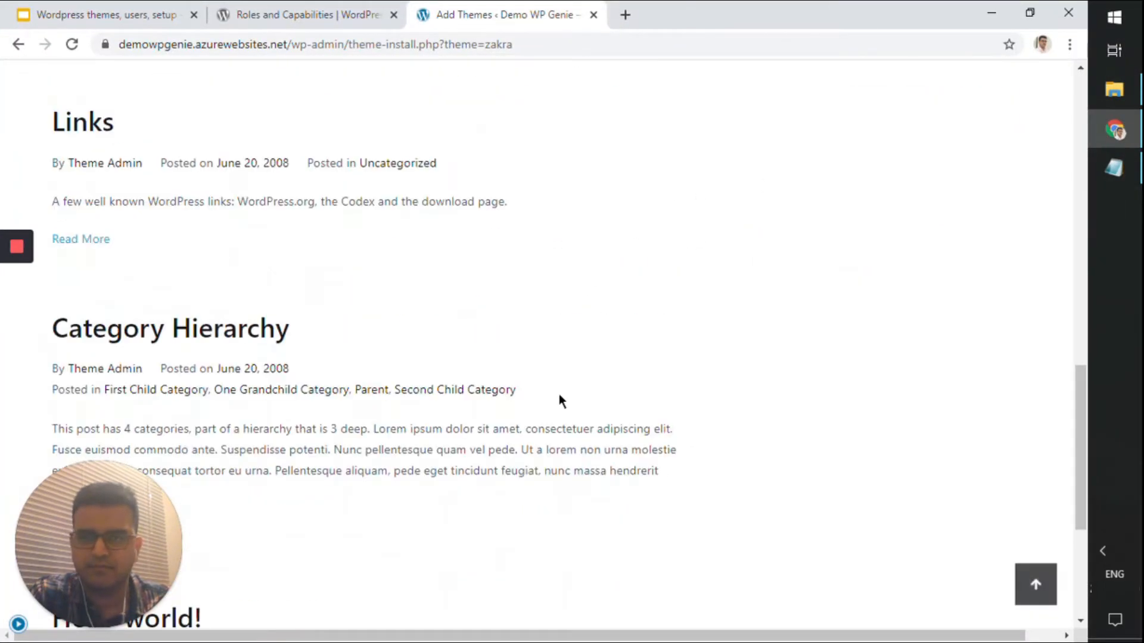
{"action": "scroll", "coordinate": [559, 394], "scroll_direction": "up", "scroll_amount": 12}
{"action": "scroll", "coordinate": [915, 234], "scroll_direction": "up", "scroll_amount": 10}
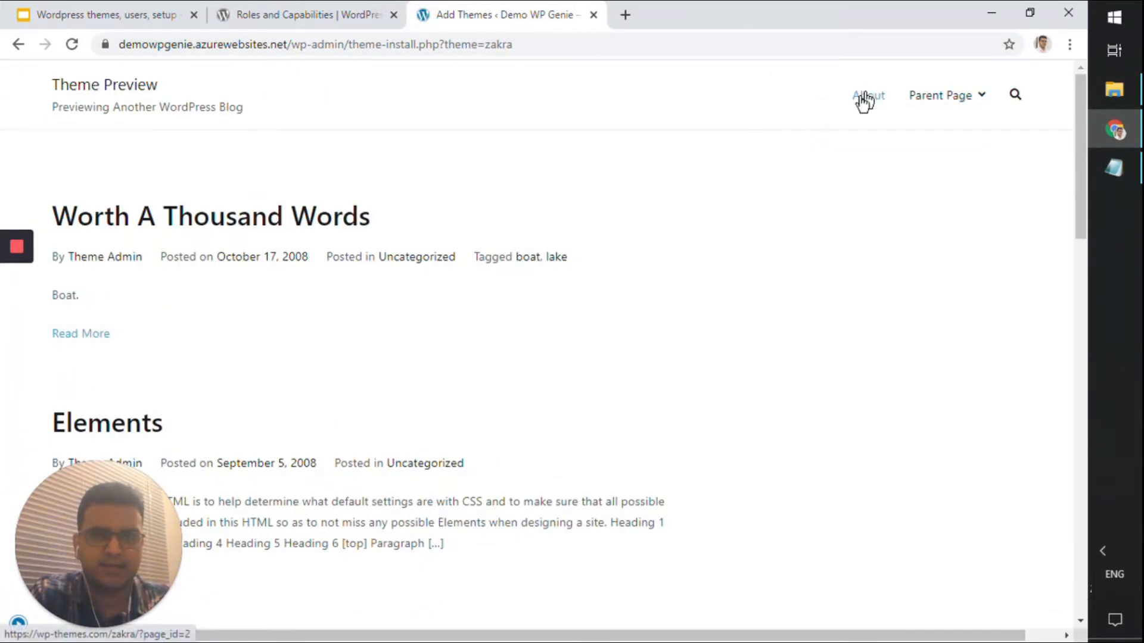
{"action": "left_click_drag", "start_coordinate": [813, 4], "coordinate": [984, 31]}
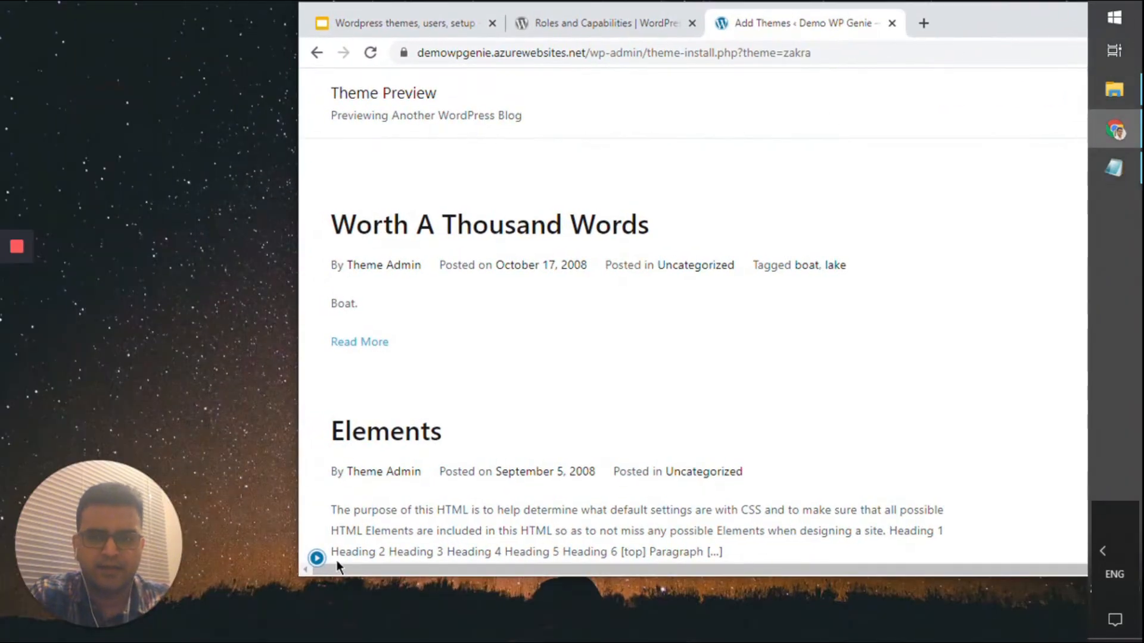
{"action": "left_click", "coordinate": [305, 561]}
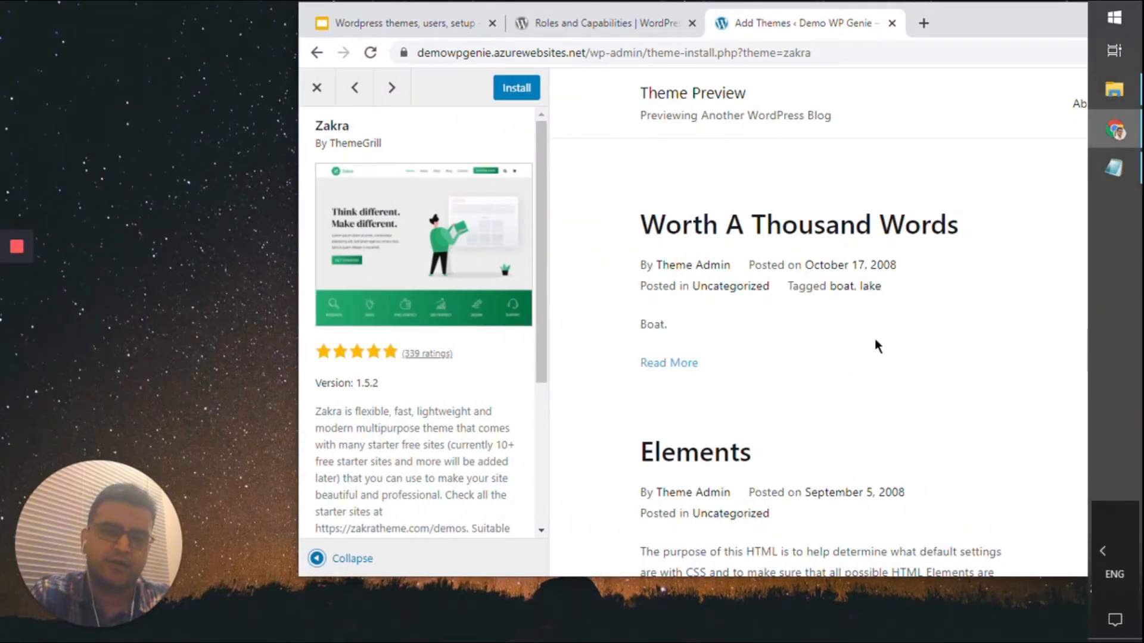
{"action": "scroll", "coordinate": [514, 462], "scroll_direction": "down", "scroll_amount": 4}
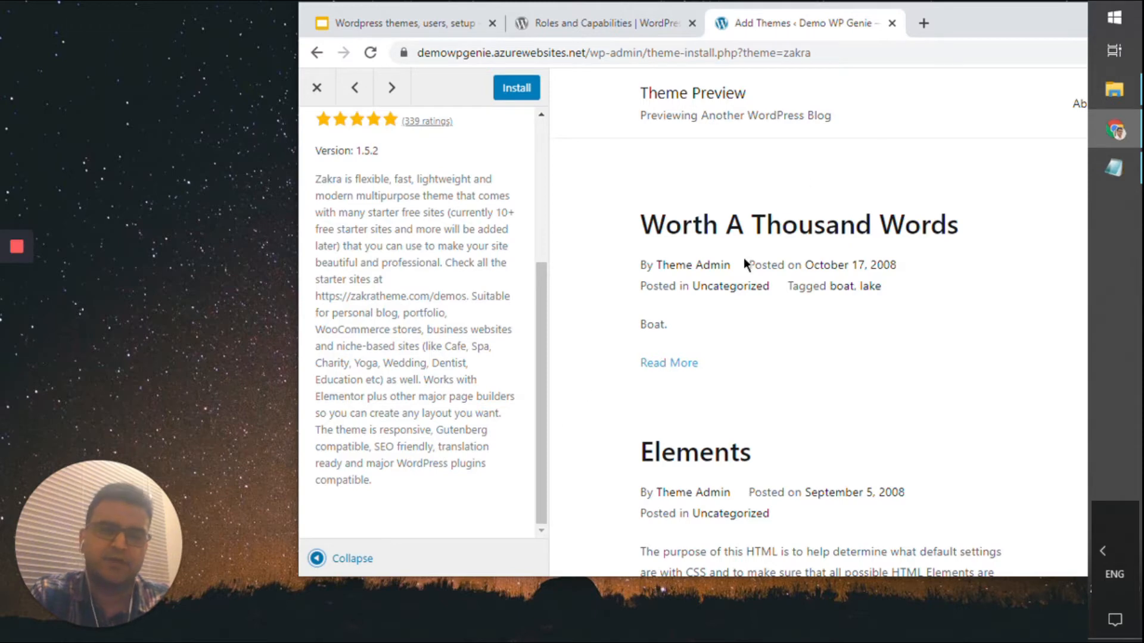
{"action": "left_click_drag", "start_coordinate": [939, 37], "coordinate": [868, 74]}
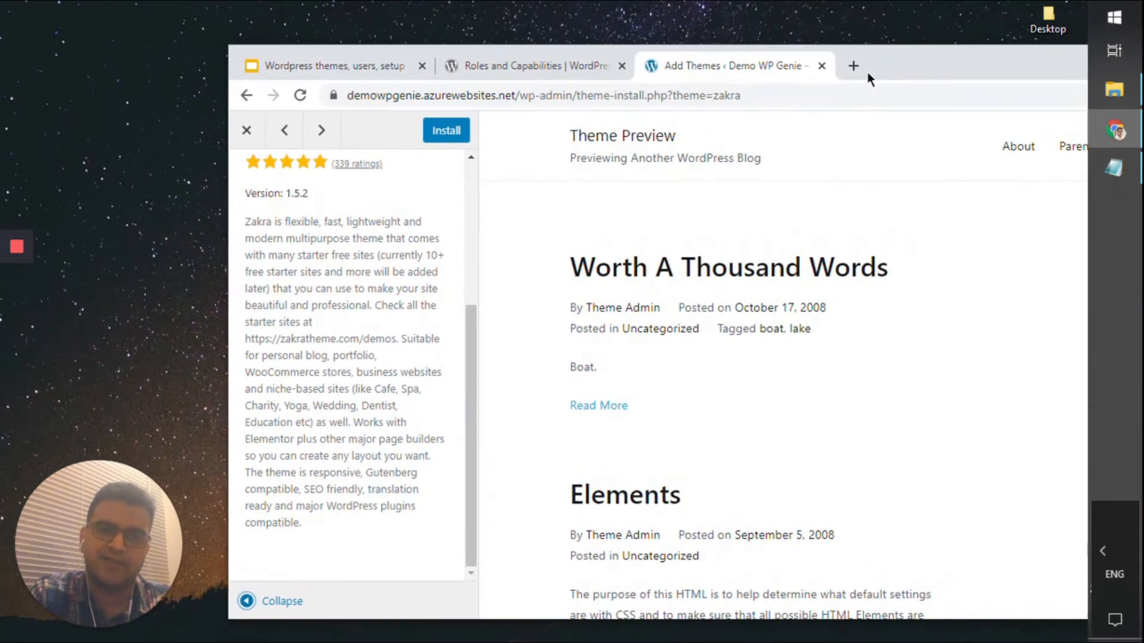
{"action": "scroll", "coordinate": [380, 303], "scroll_direction": "up", "scroll_amount": 4}
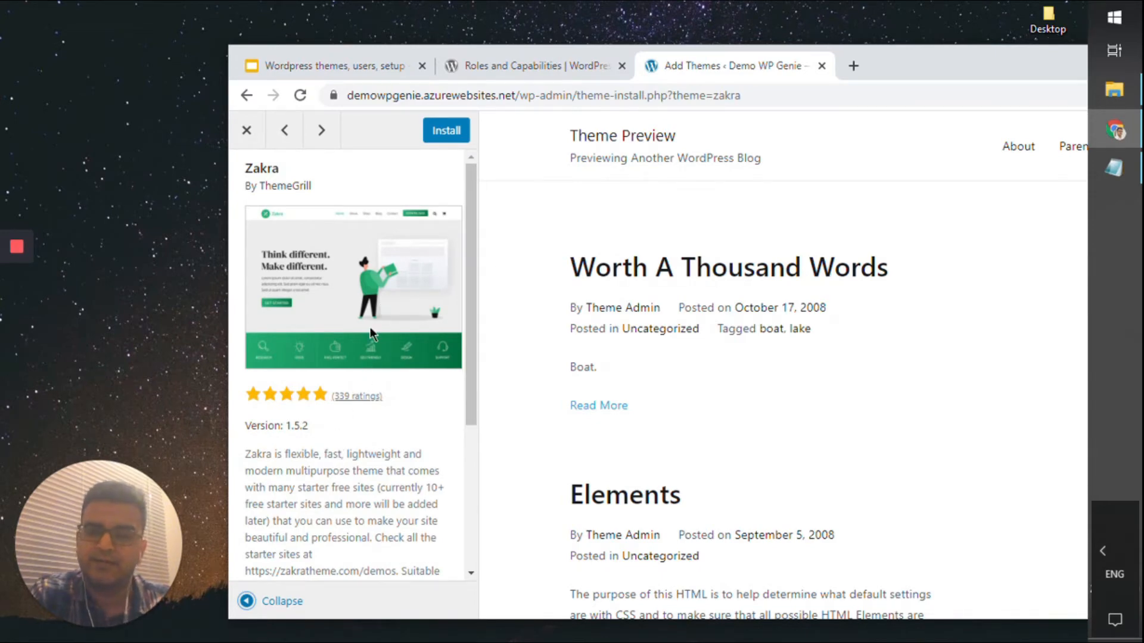
{"action": "scroll", "coordinate": [384, 469], "scroll_direction": "down", "scroll_amount": 4}
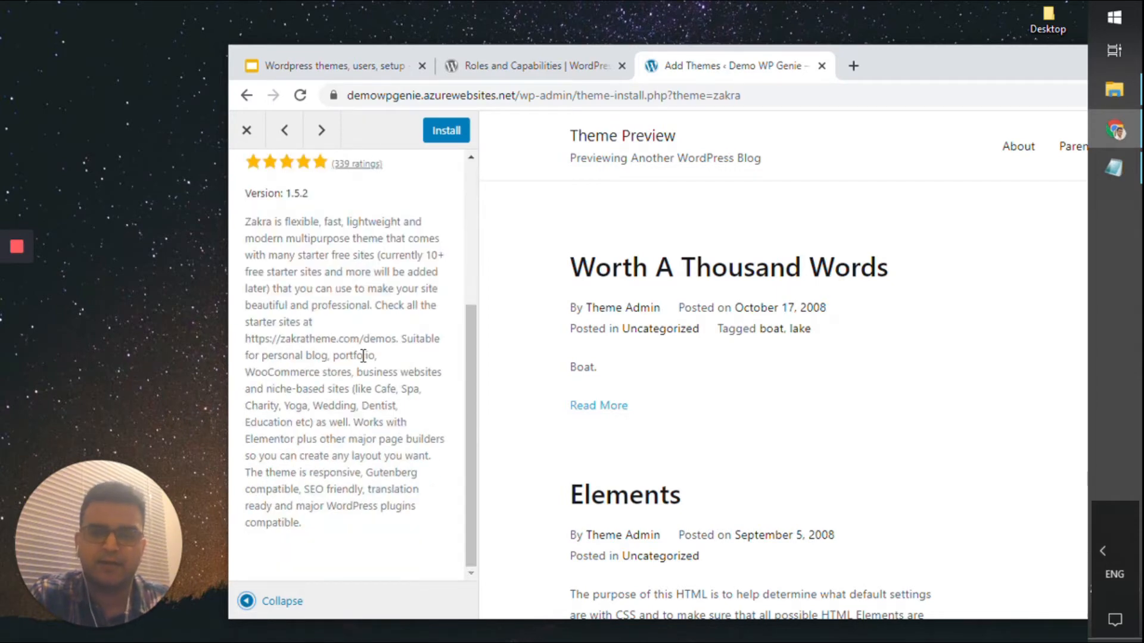
{"action": "scroll", "coordinate": [362, 355], "scroll_direction": "up", "scroll_amount": 4}
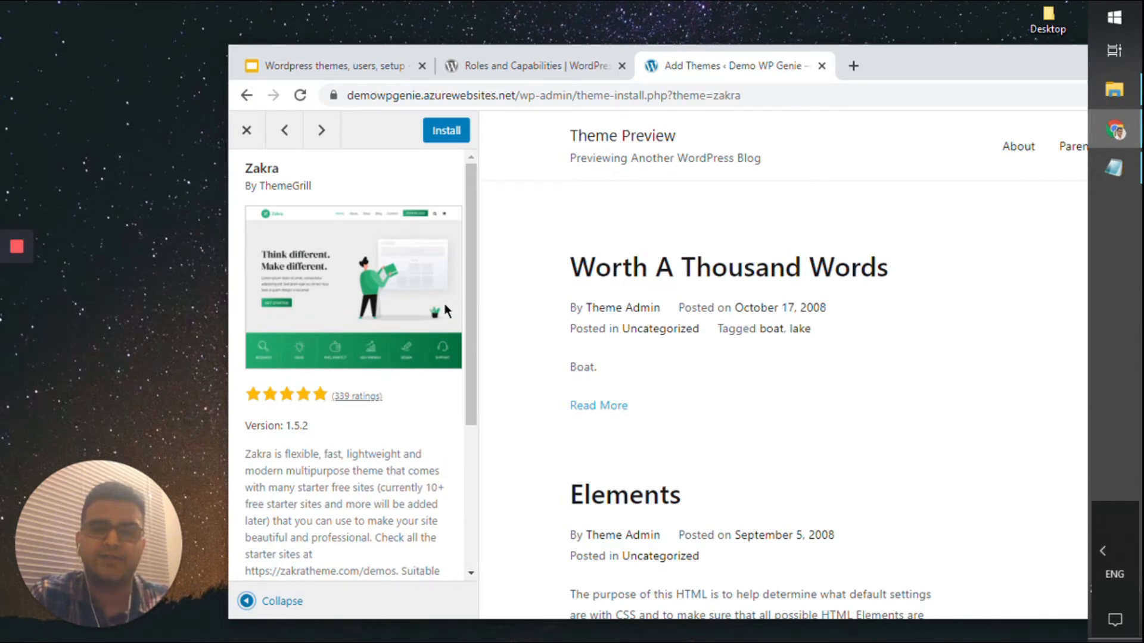
{"action": "double_click", "coordinate": [885, 71]}
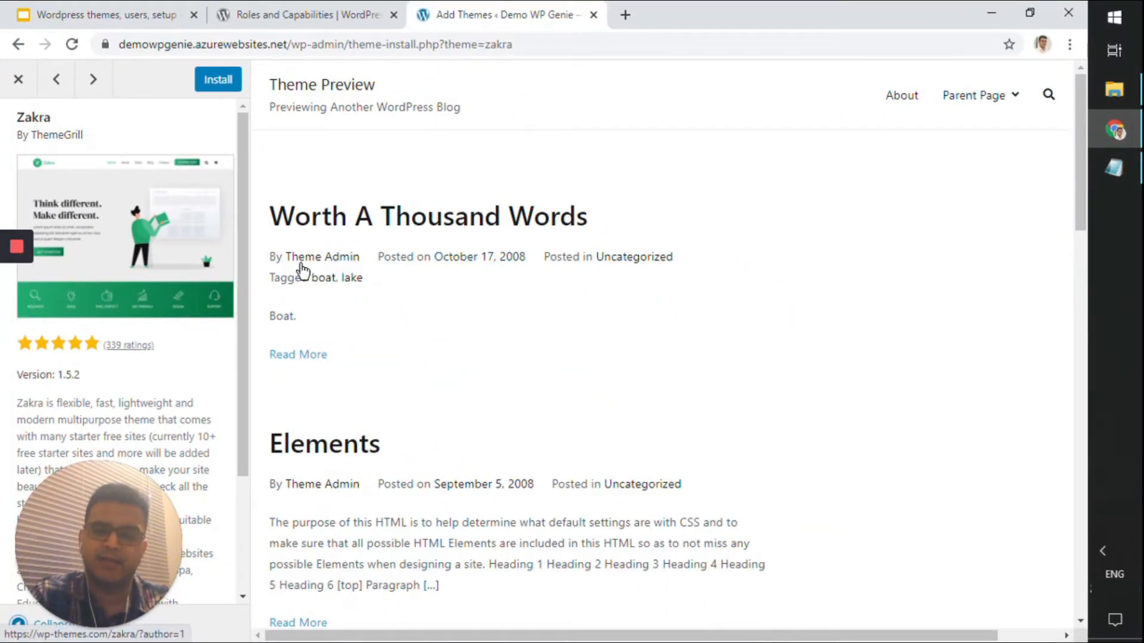
{"action": "scroll", "coordinate": [401, 327], "scroll_direction": "down", "scroll_amount": 8}
Install the Zakra theme from its preview, then activate it
{"action": "left_click", "coordinate": [232, 89]}
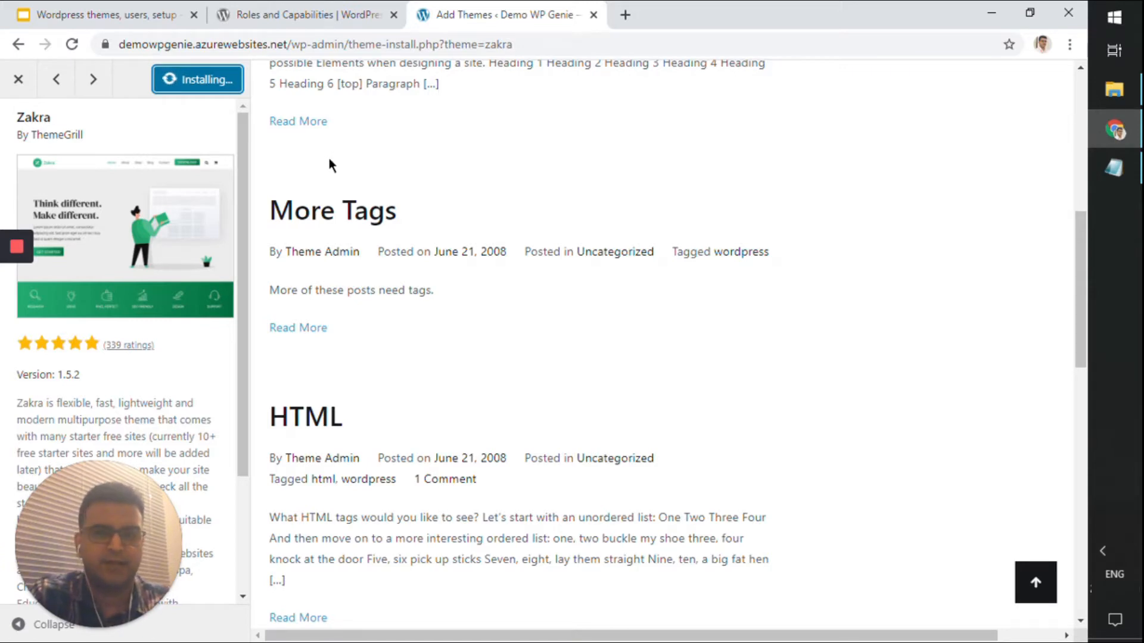
{"action": "scroll", "coordinate": [722, 265], "scroll_direction": "up", "scroll_amount": 8}
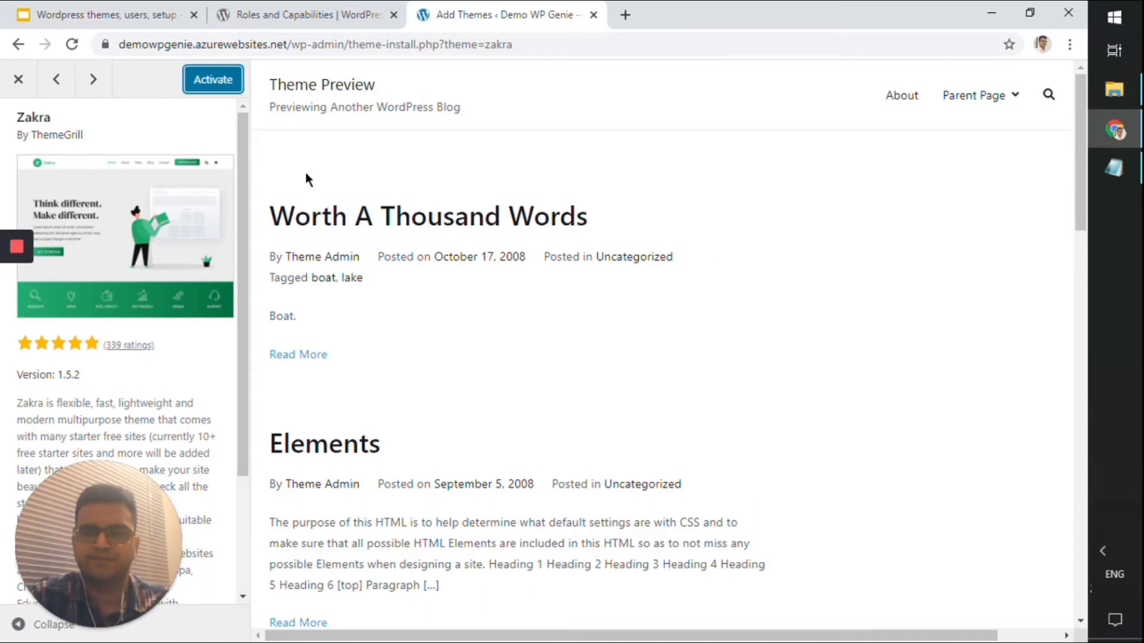
{"action": "left_click", "coordinate": [225, 80]}
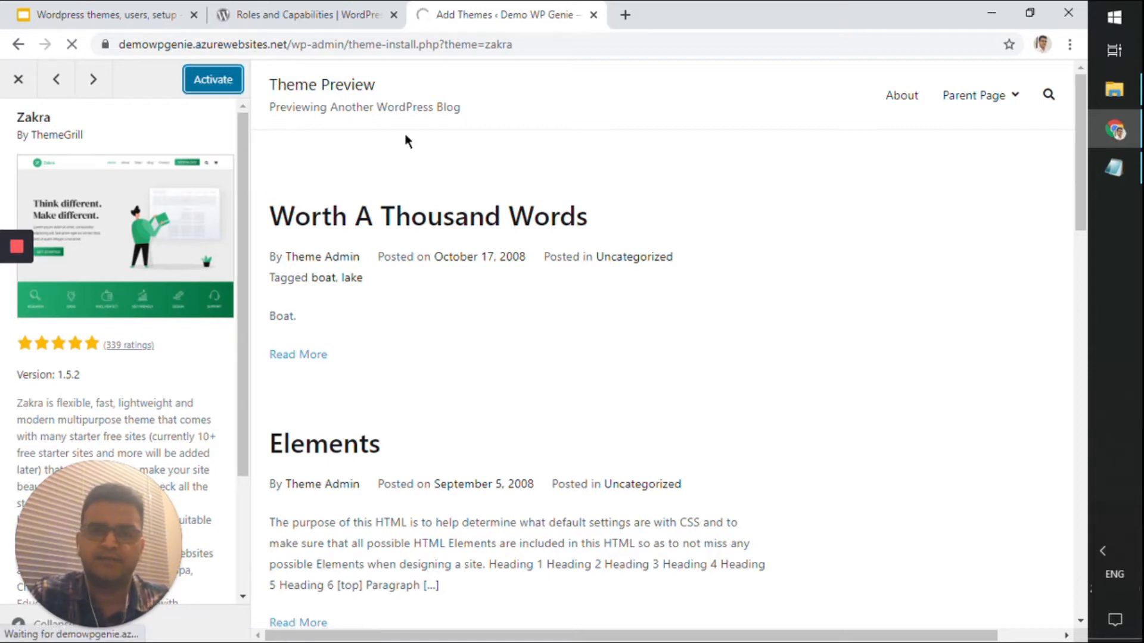
{"action": "scroll", "coordinate": [426, 232], "scroll_direction": "down", "scroll_amount": 5}
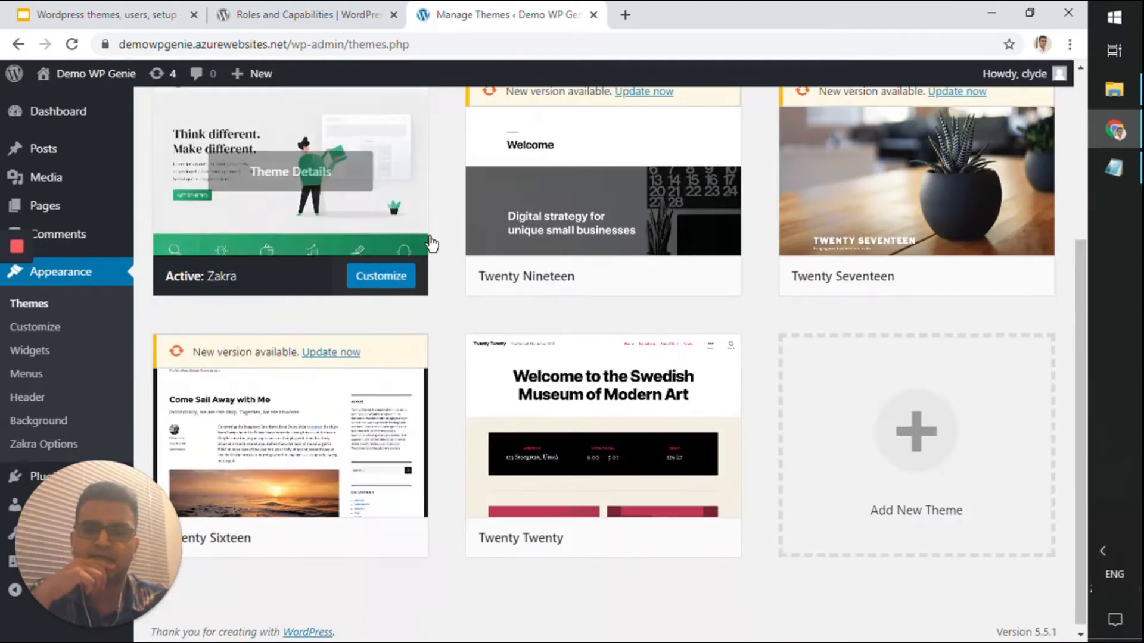
{"action": "scroll", "coordinate": [431, 265], "scroll_direction": "up", "scroll_amount": 5}
{"action": "mouse_move", "coordinate": [76, 74]}
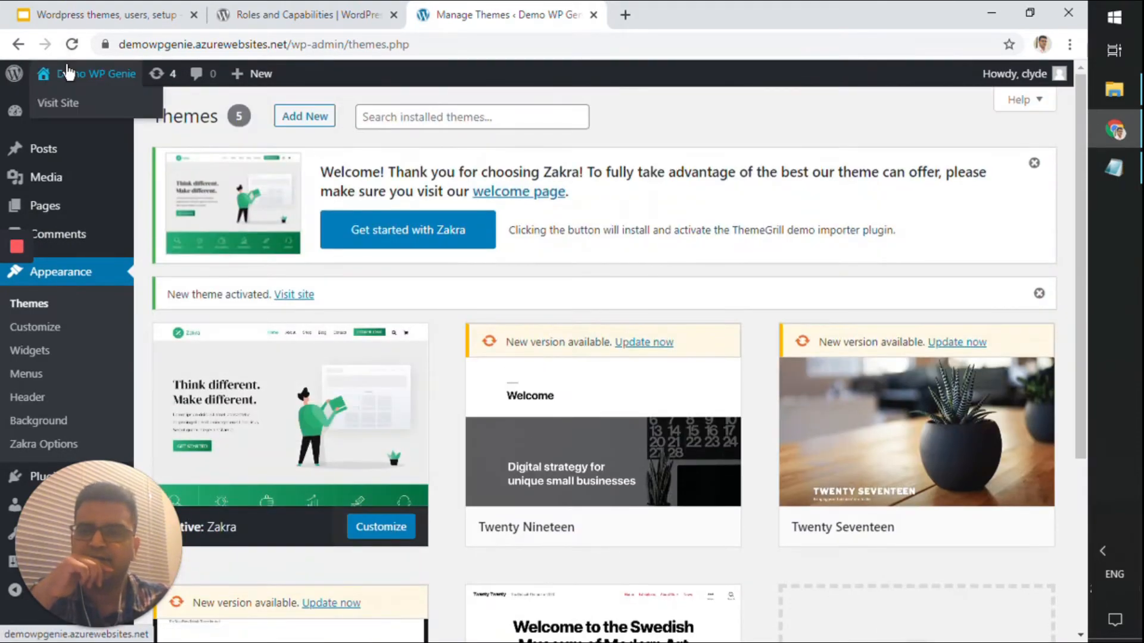
{"action": "middle_click", "coordinate": [70, 105]}
{"action": "left_click", "coordinate": [653, 23]}
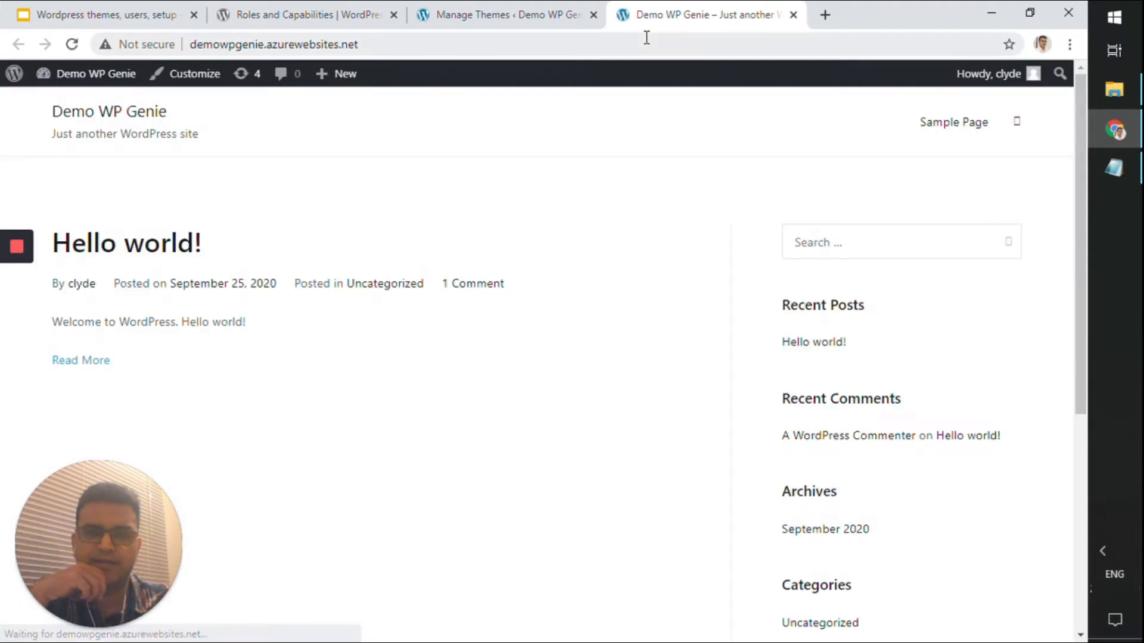
{"action": "scroll", "coordinate": [641, 102], "scroll_direction": "down", "scroll_amount": 6}
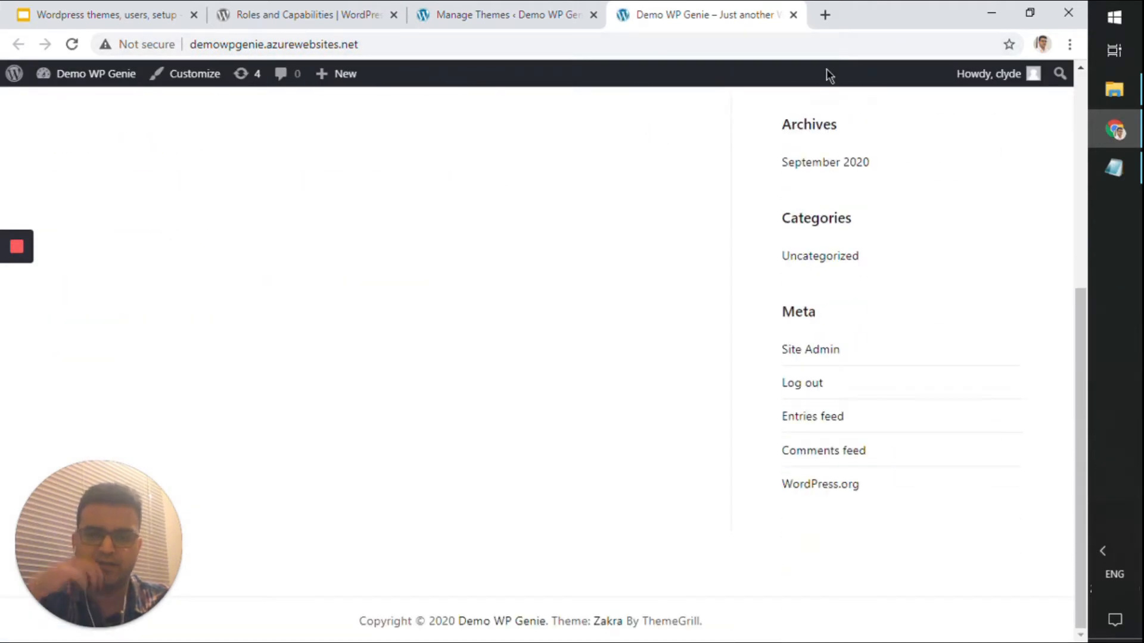
{"action": "left_click_drag", "start_coordinate": [412, 625], "coordinate": [702, 622]}
{"action": "scroll", "coordinate": [580, 352], "scroll_direction": "up", "scroll_amount": 6}
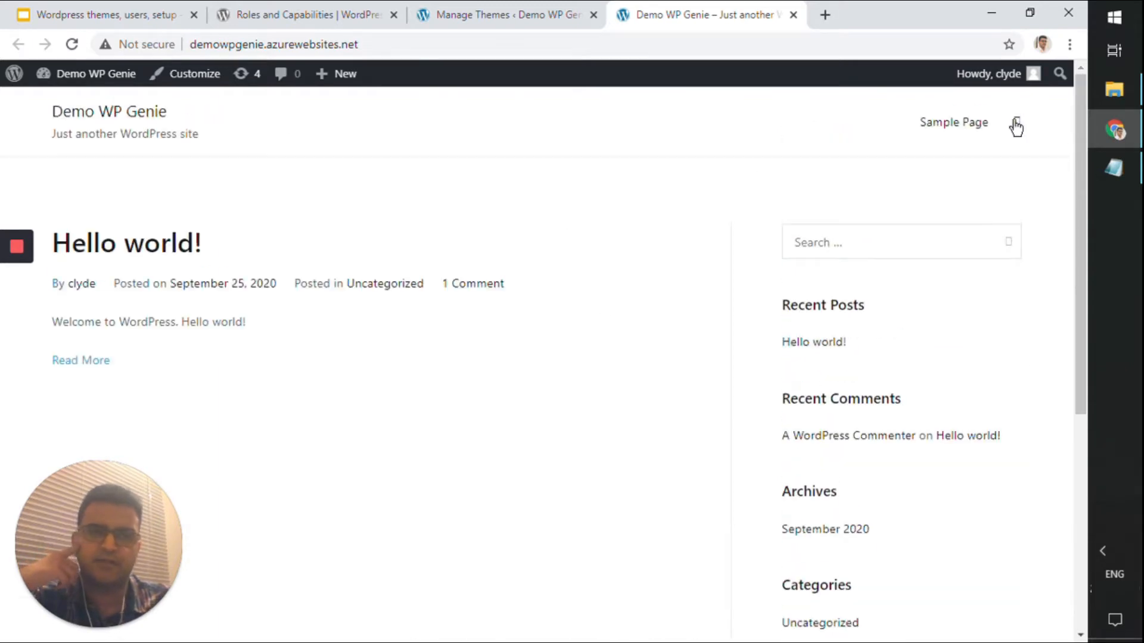
{"action": "left_click", "coordinate": [585, 12]}
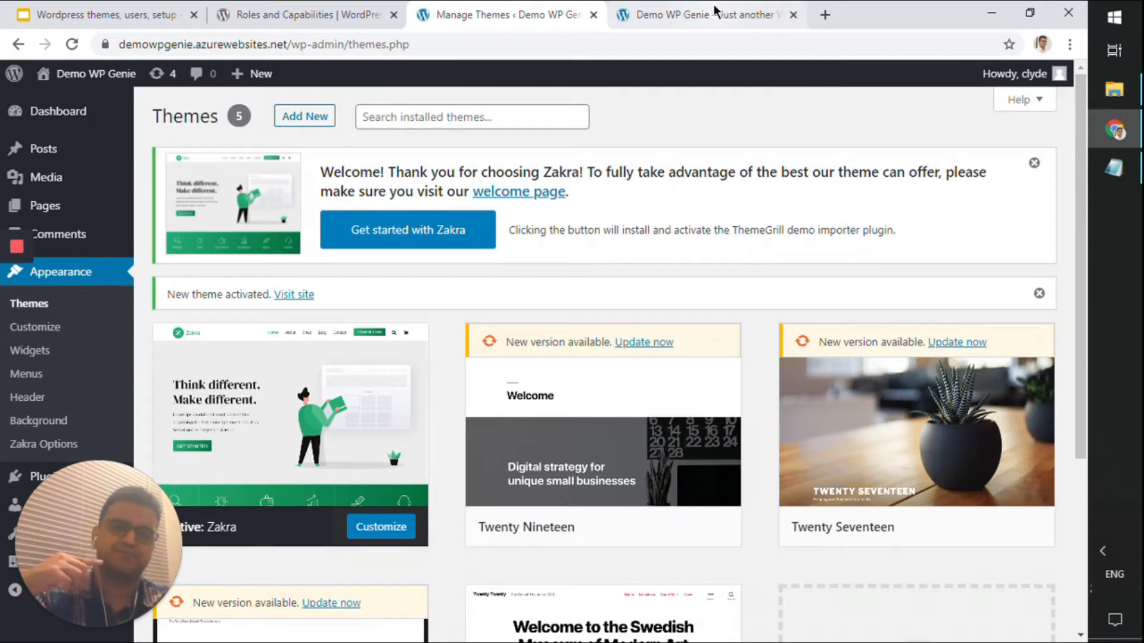
{"action": "left_click", "coordinate": [793, 14]}
Open the Customizer for Zakra and restore the browser to a smaller, repositioned window
{"action": "left_click", "coordinate": [403, 536]}
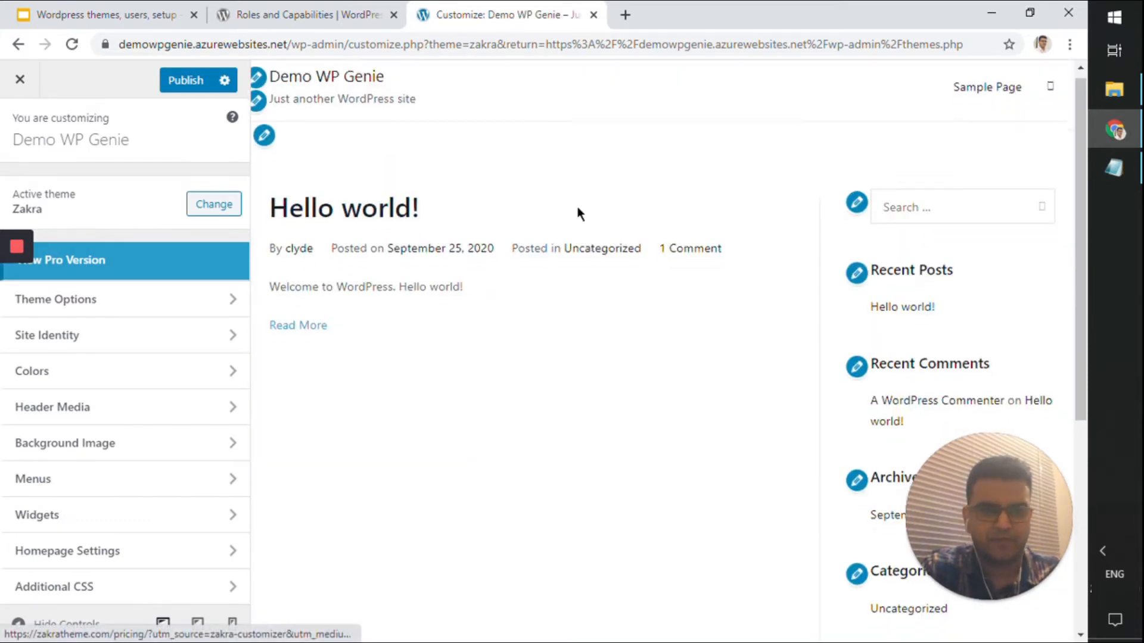
{"action": "scroll", "coordinate": [577, 216], "scroll_direction": "down", "scroll_amount": 10}
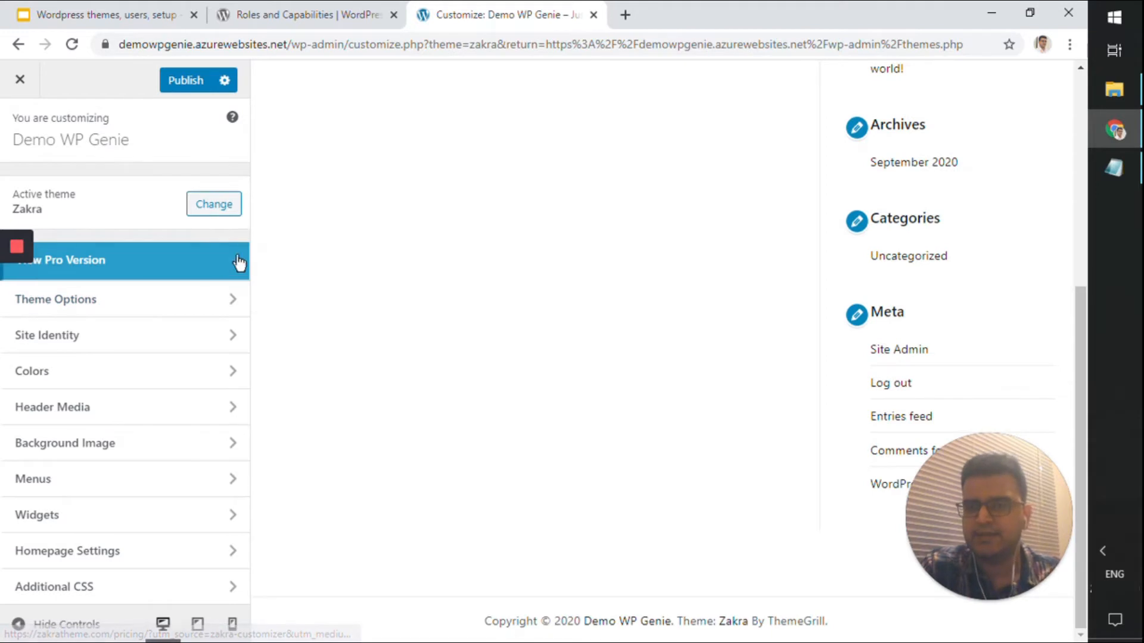
{"action": "left_click_drag", "start_coordinate": [781, 12], "coordinate": [789, 26]}
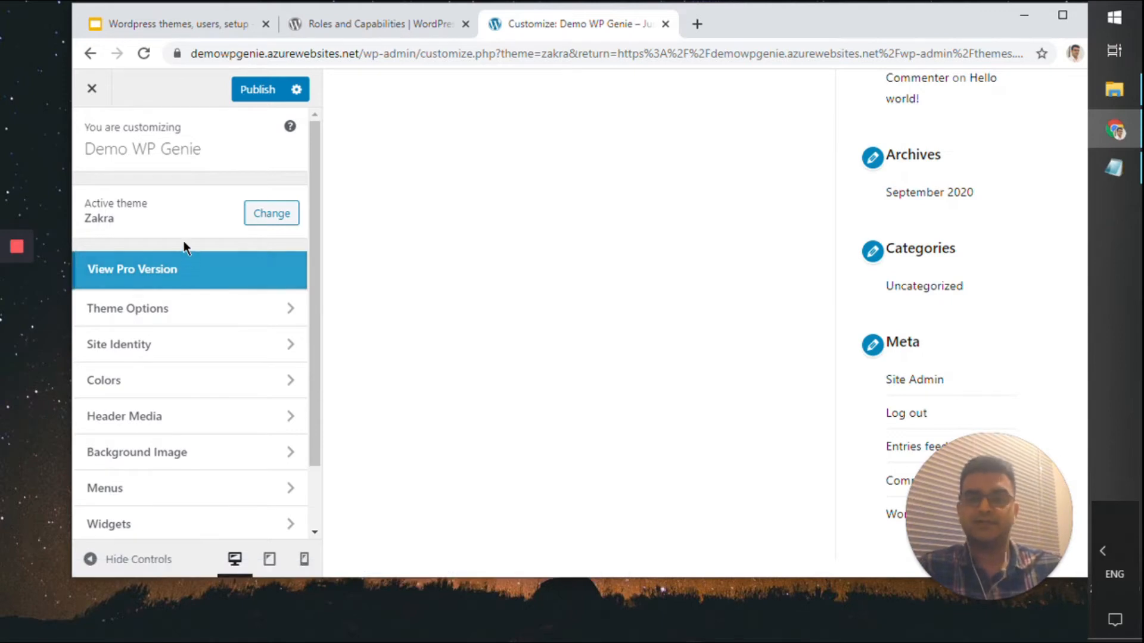
{"action": "left_click_drag", "start_coordinate": [857, 10], "coordinate": [815, 58]}
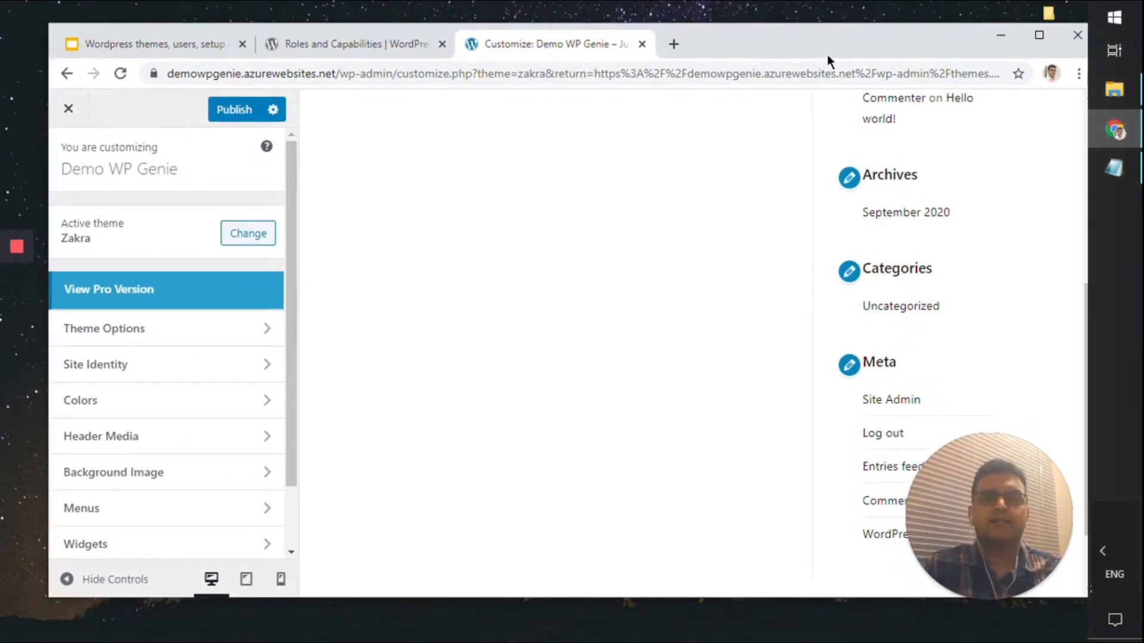
{"action": "mouse_move", "coordinate": [832, 37]}
{"action": "left_mouse_down"}
{"action": "mouse_move", "coordinate": [836, 17]}
{"action": "mouse_move", "coordinate": [825, 33]}
{"action": "left_mouse_up"}
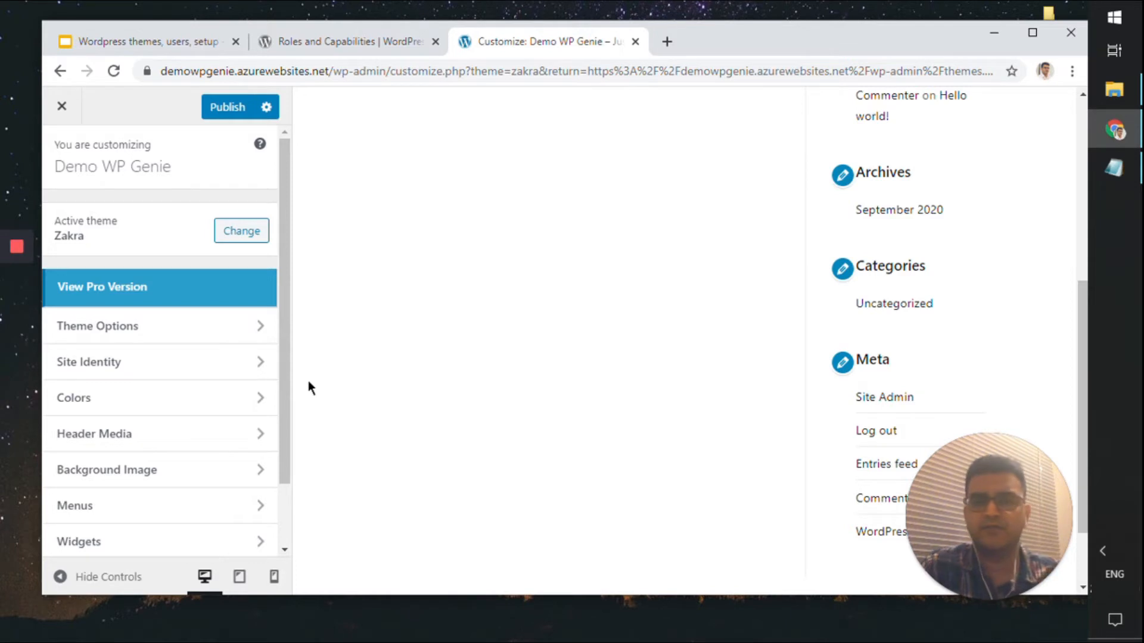
Enable Zakra's Header Top Bar under Theme Options > Header > Header Top Bar
{"action": "scroll", "coordinate": [224, 434], "scroll_direction": "down", "scroll_amount": 2}
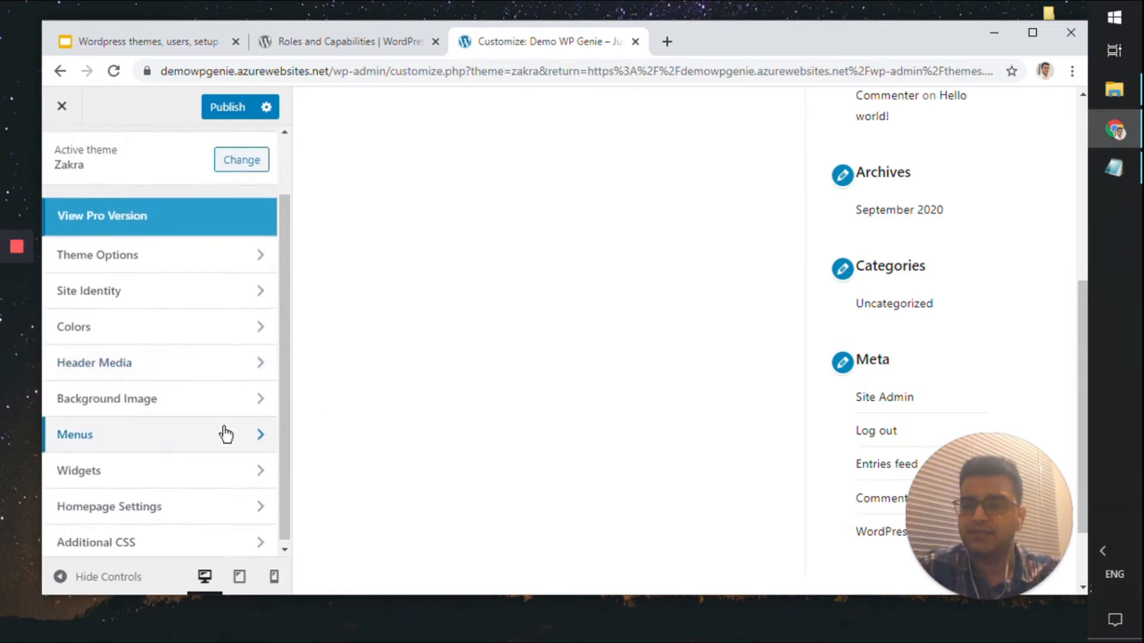
{"action": "scroll", "coordinate": [224, 435], "scroll_direction": "up", "scroll_amount": 2}
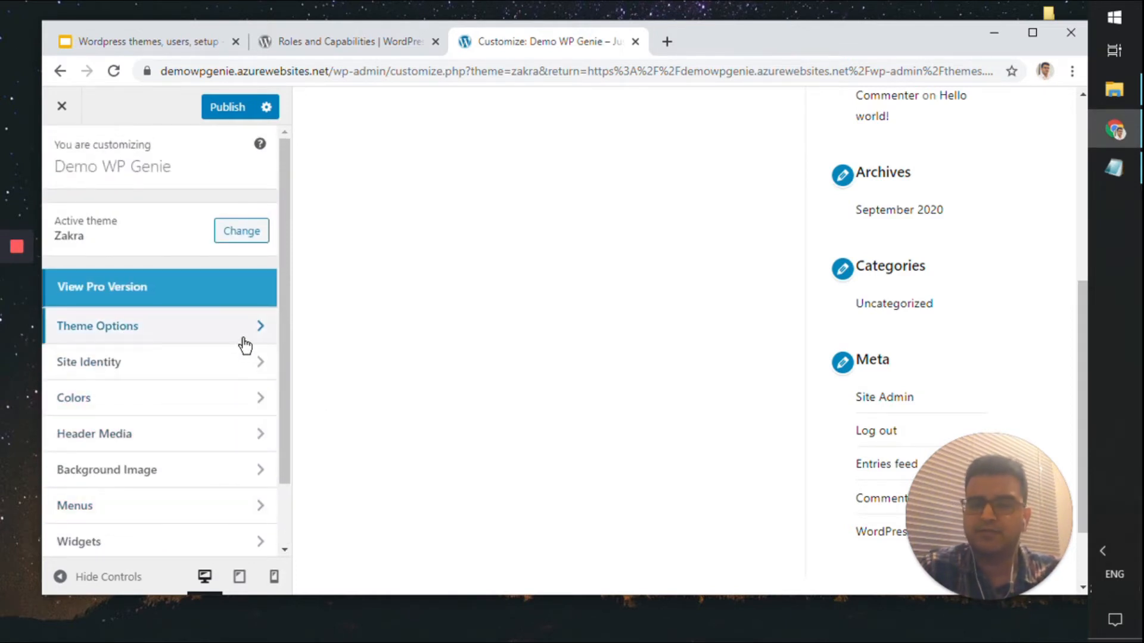
{"action": "scroll", "coordinate": [761, 360], "scroll_direction": "up", "scroll_amount": 6}
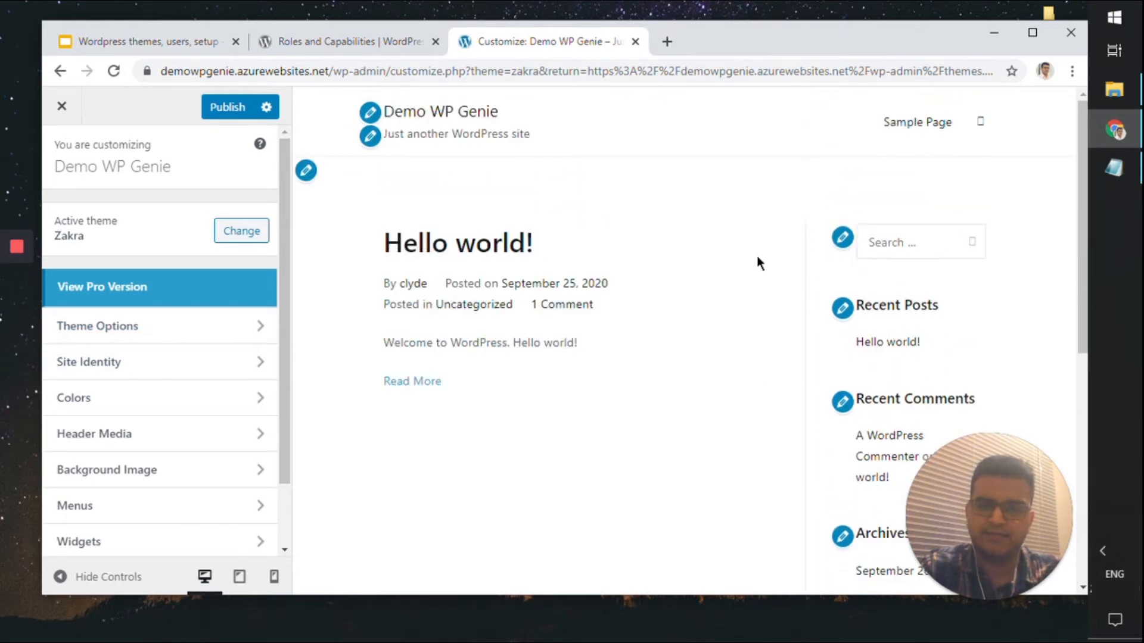
{"action": "left_click", "coordinate": [224, 338]}
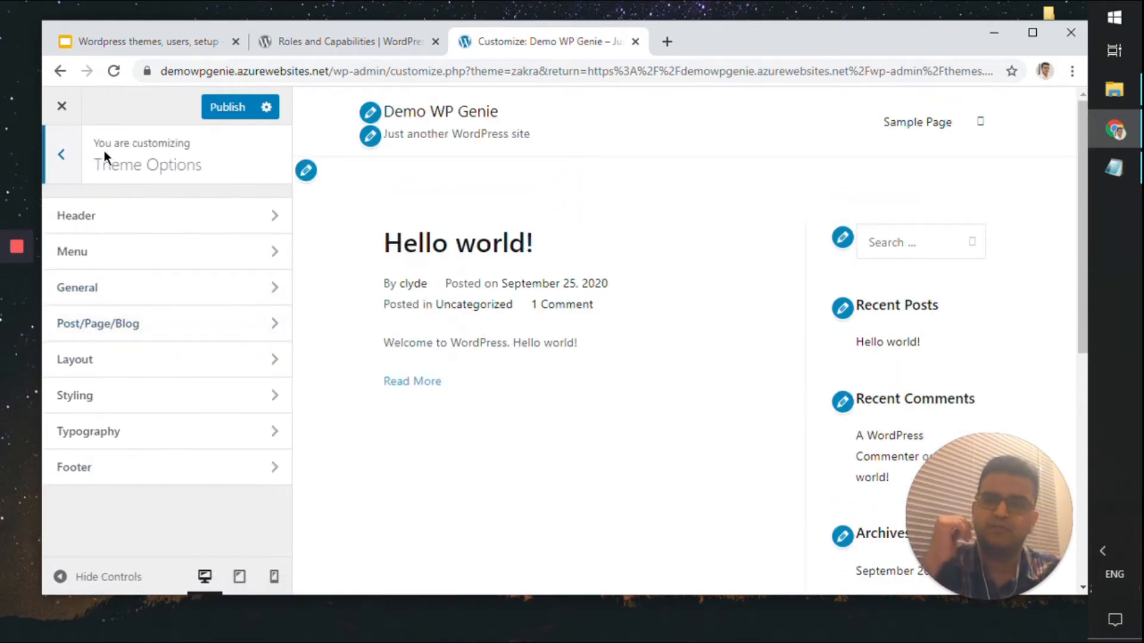
{"action": "left_click", "coordinate": [227, 231]}
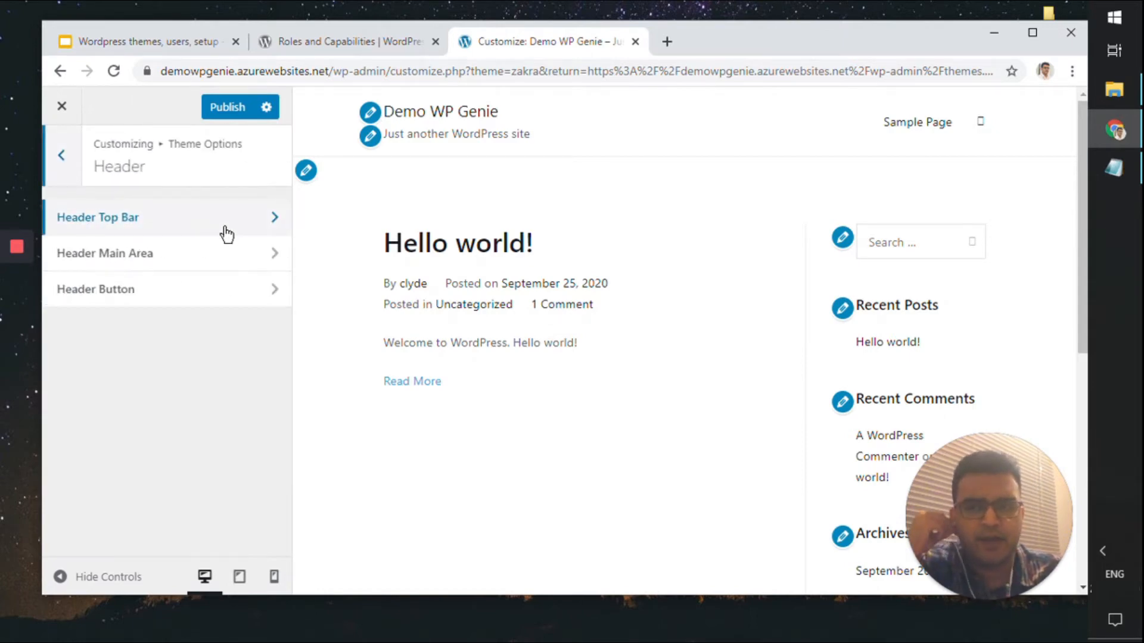
{"action": "left_click", "coordinate": [226, 234]}
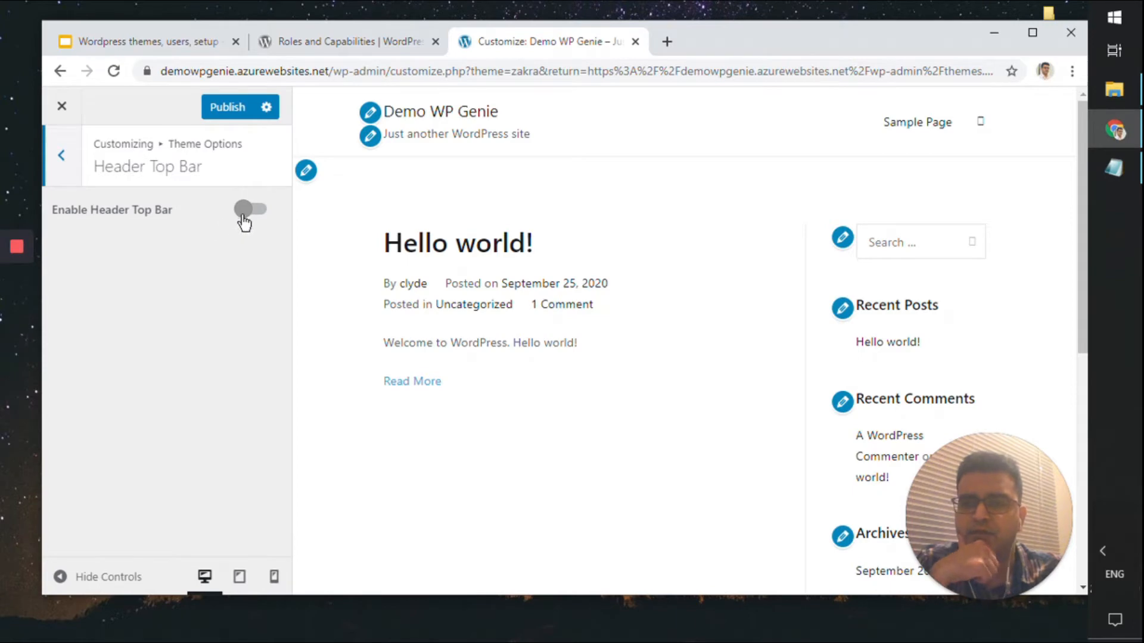
{"action": "left_click", "coordinate": [263, 213]}
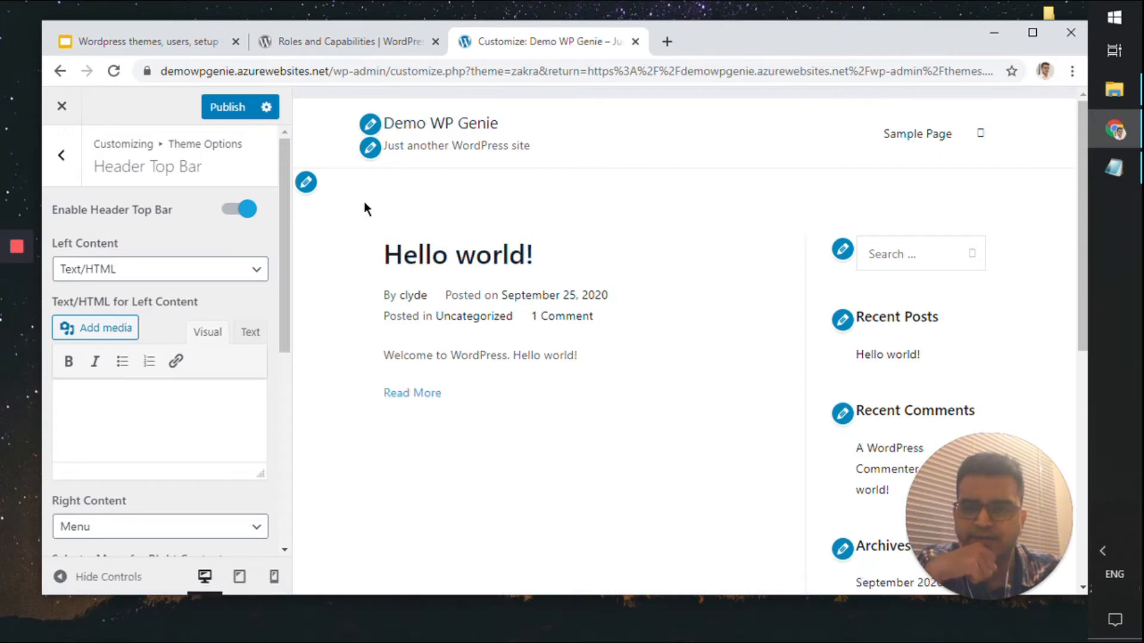
Enter 'Test' as the top bar's Left Content
{"action": "scroll", "coordinate": [156, 387], "scroll_direction": "down", "scroll_amount": 4}
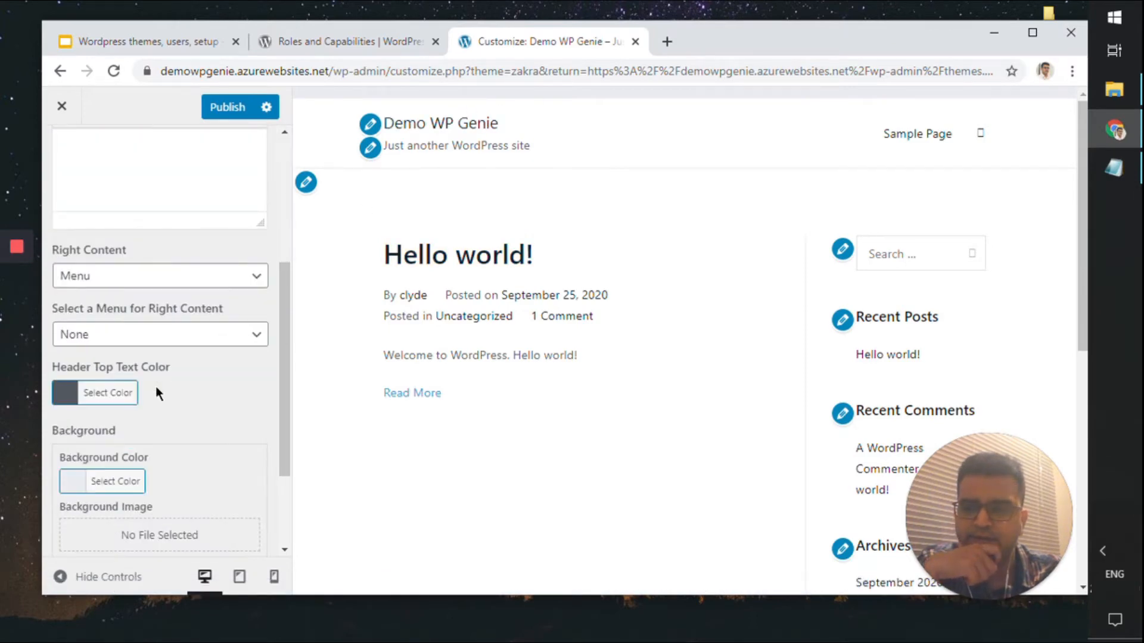
{"action": "scroll", "coordinate": [155, 386], "scroll_direction": "up", "scroll_amount": 5}
{"action": "left_click", "coordinate": [218, 422]}
{"action": "type", "text": "Test"}
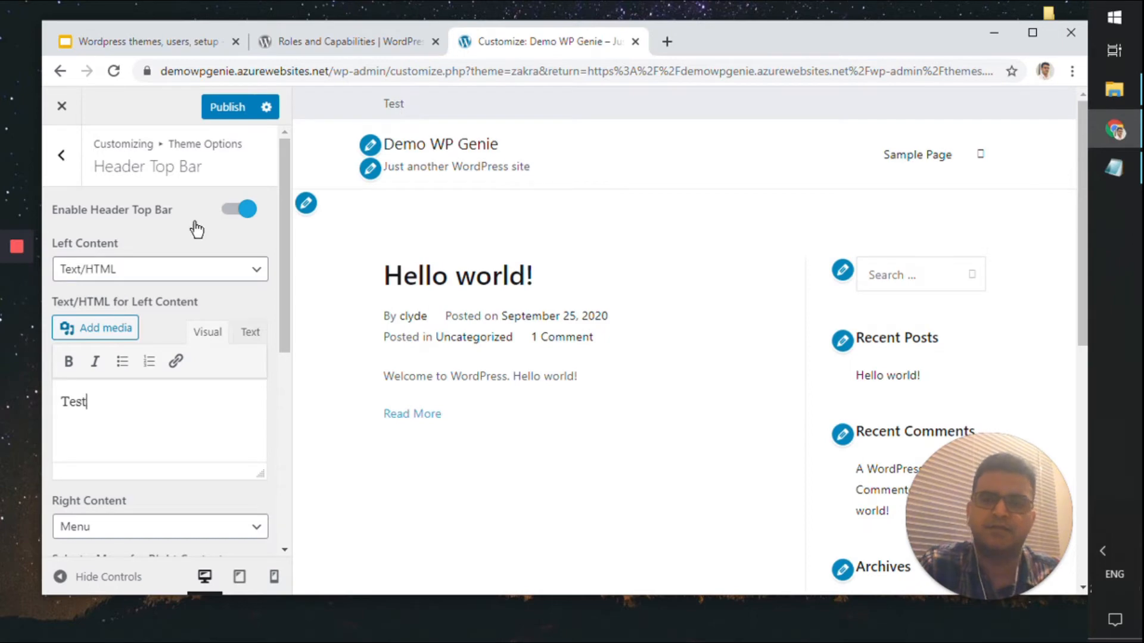
Review the top bar settings, then disable the Header Top Bar again
{"action": "scroll", "coordinate": [239, 324], "scroll_direction": "down", "scroll_amount": 6}
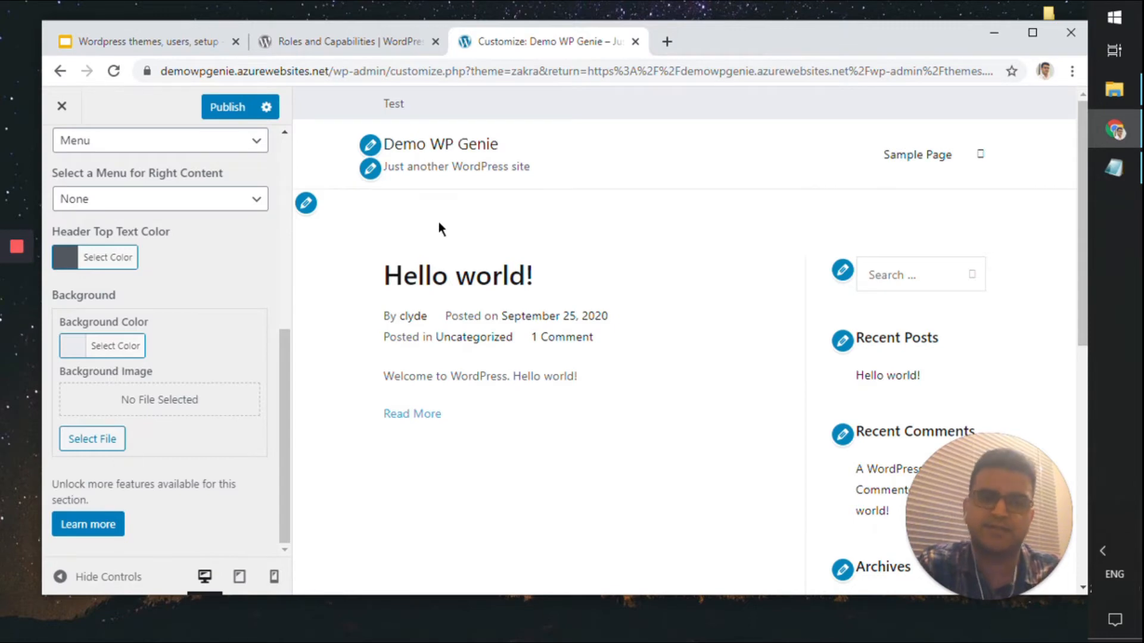
{"action": "scroll", "coordinate": [439, 229], "scroll_direction": "down", "scroll_amount": 3}
{"action": "scroll", "coordinate": [117, 428], "scroll_direction": "up", "scroll_amount": 5}
{"action": "scroll", "coordinate": [339, 325], "scroll_direction": "up", "scroll_amount": 3}
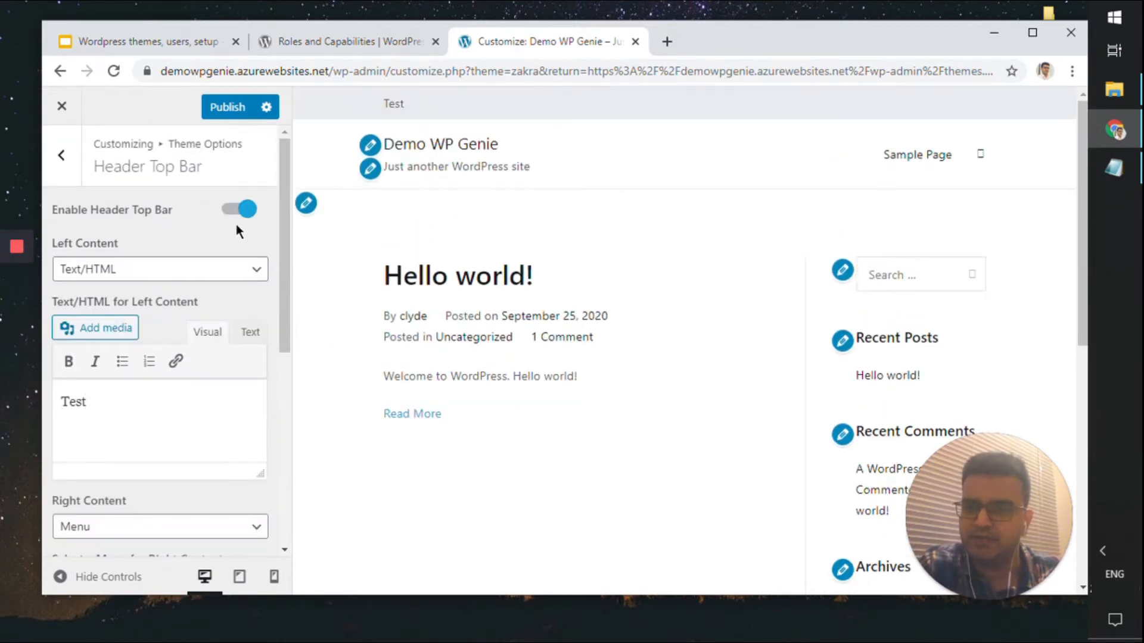
{"action": "scroll", "coordinate": [219, 316], "scroll_direction": "down", "scroll_amount": 5}
{"action": "scroll", "coordinate": [219, 316], "scroll_direction": "down", "scroll_amount": 1}
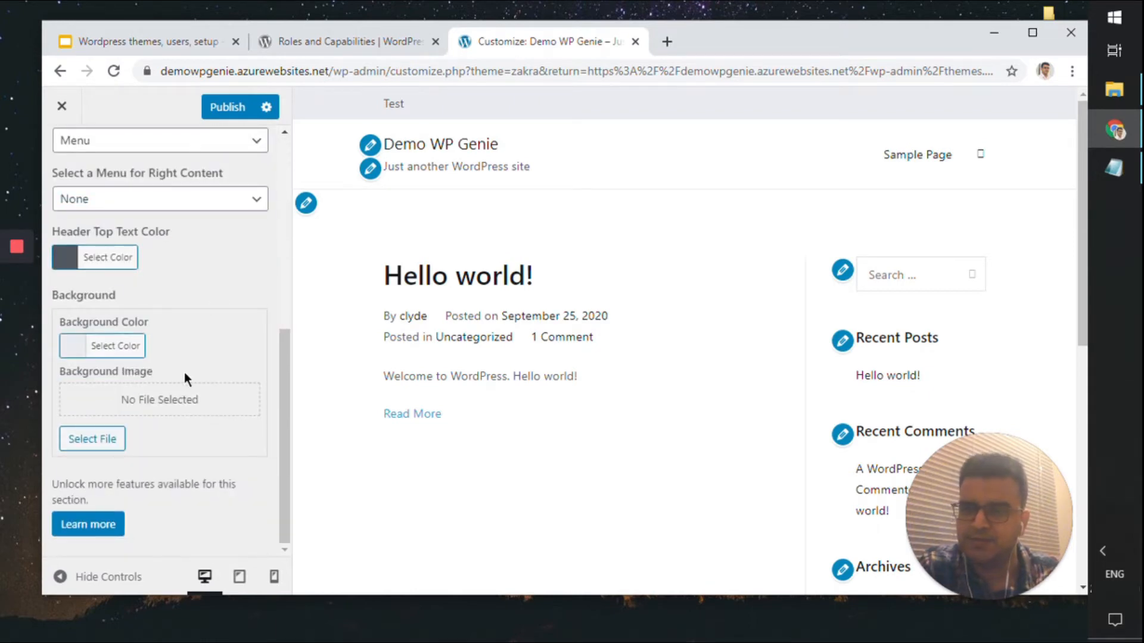
{"action": "scroll", "coordinate": [205, 429], "scroll_direction": "down", "scroll_amount": 4}
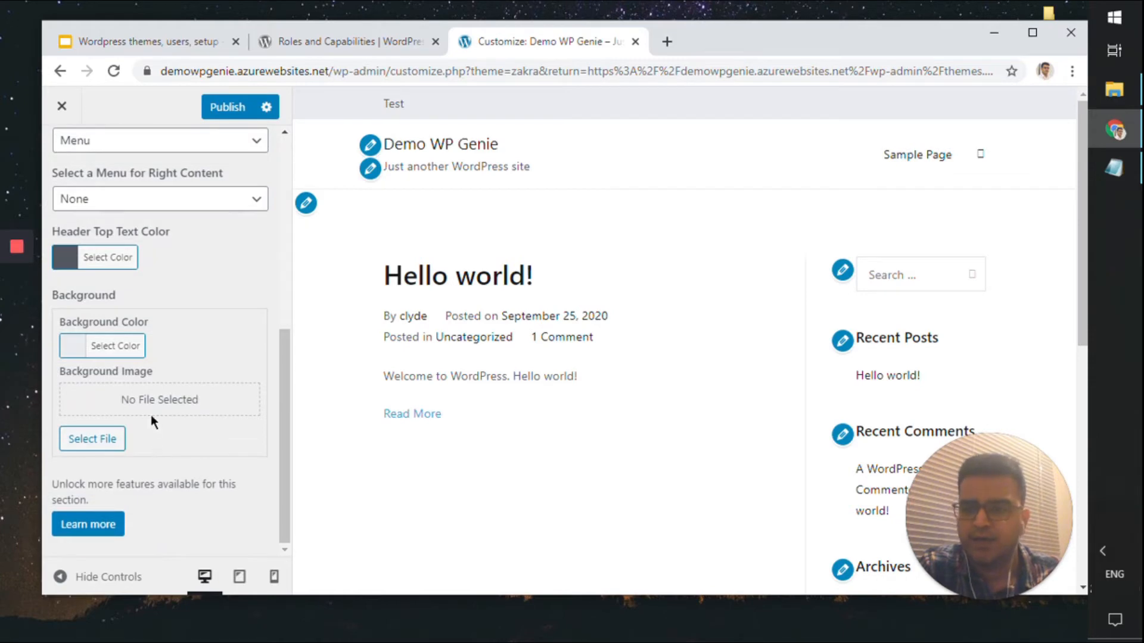
{"action": "scroll", "coordinate": [143, 409], "scroll_direction": "up", "scroll_amount": 5}
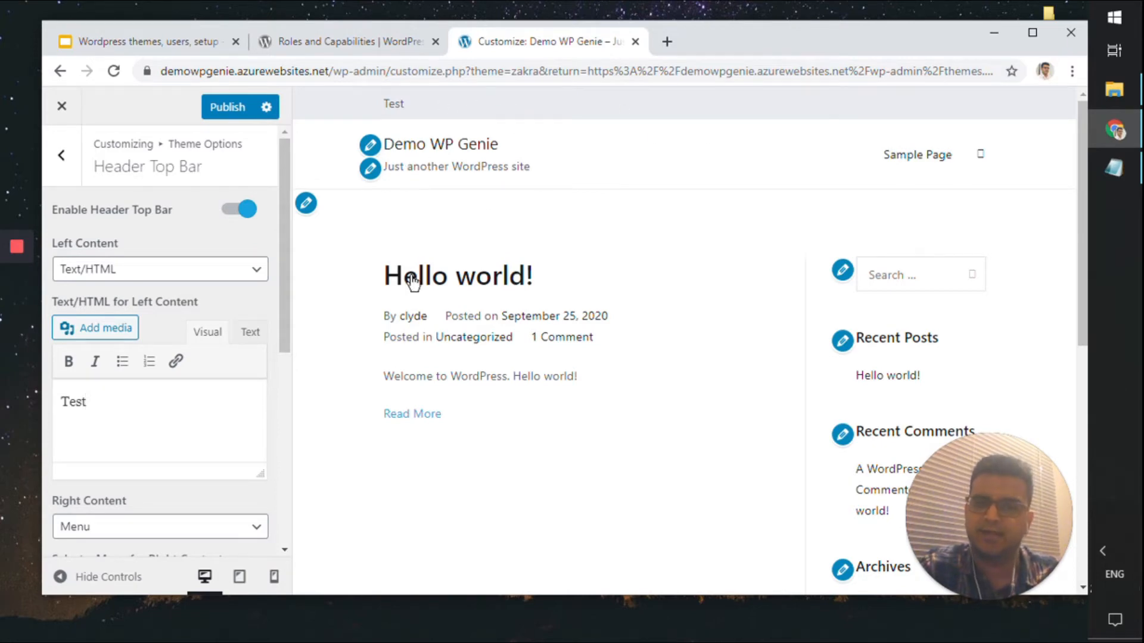
{"action": "left_click", "coordinate": [247, 210]}
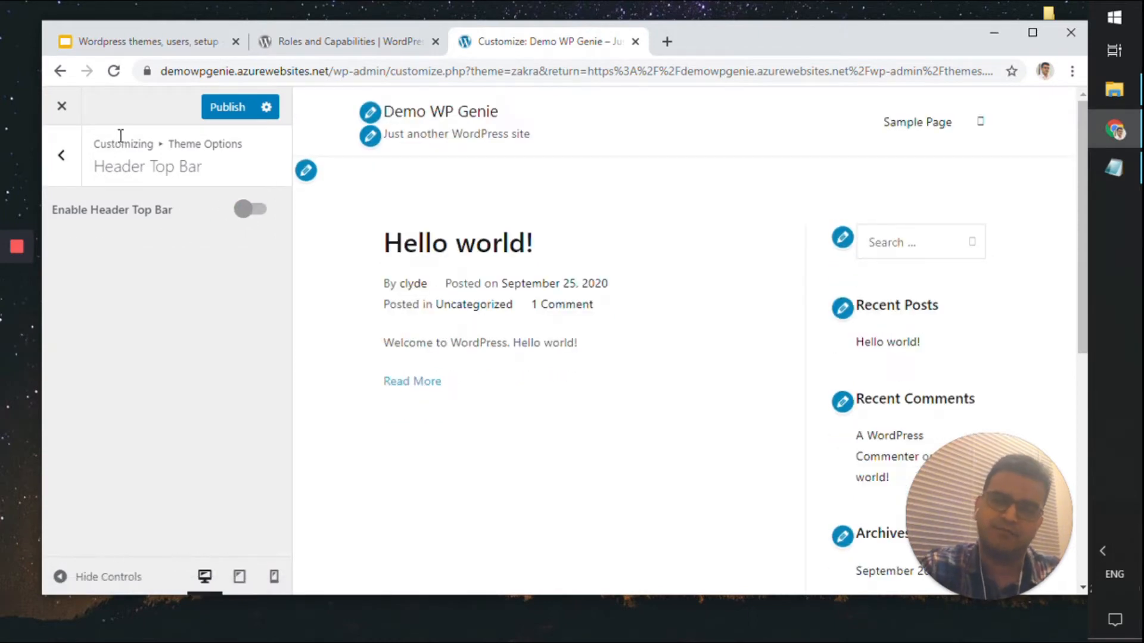
Look through the Header Main Area settings
{"action": "left_click", "coordinate": [71, 166]}
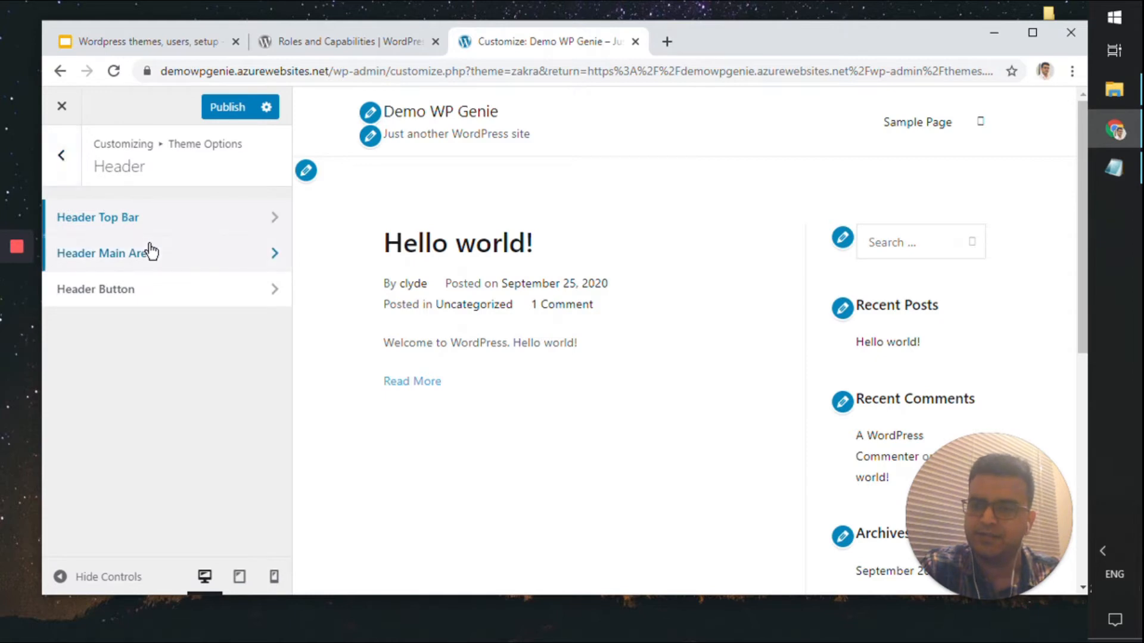
{"action": "left_click", "coordinate": [151, 250]}
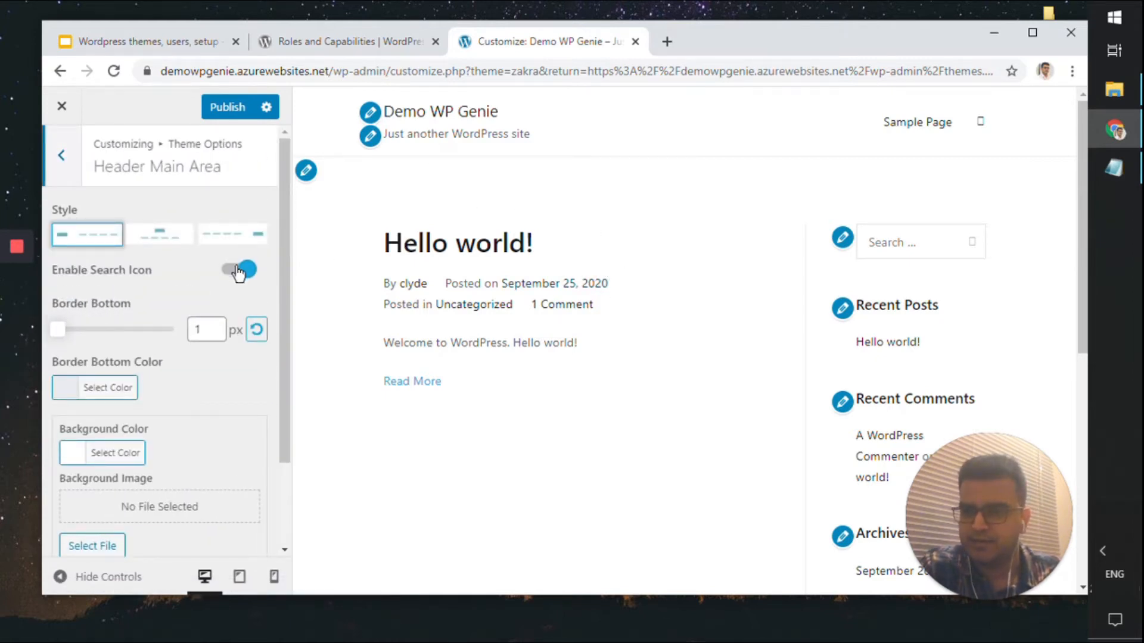
{"action": "scroll", "coordinate": [238, 286], "scroll_direction": "down", "scroll_amount": 3}
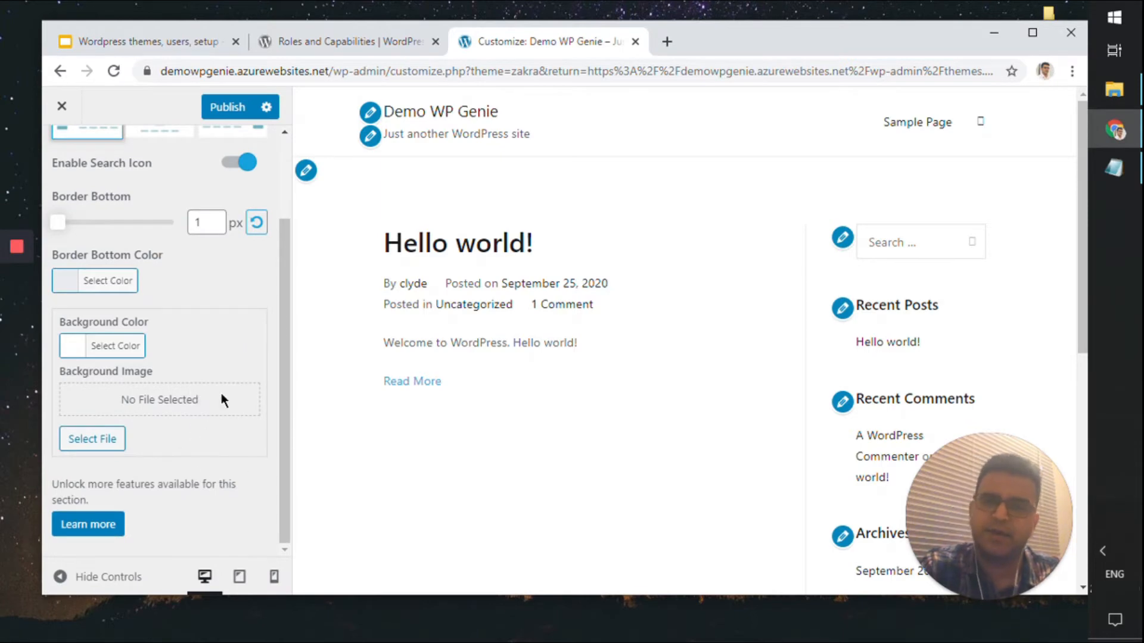
{"action": "scroll", "coordinate": [223, 394], "scroll_direction": "up", "scroll_amount": 1}
{"action": "scroll", "coordinate": [224, 393], "scroll_direction": "down", "scroll_amount": 1}
{"action": "scroll", "coordinate": [224, 394], "scroll_direction": "up", "scroll_amount": 3}
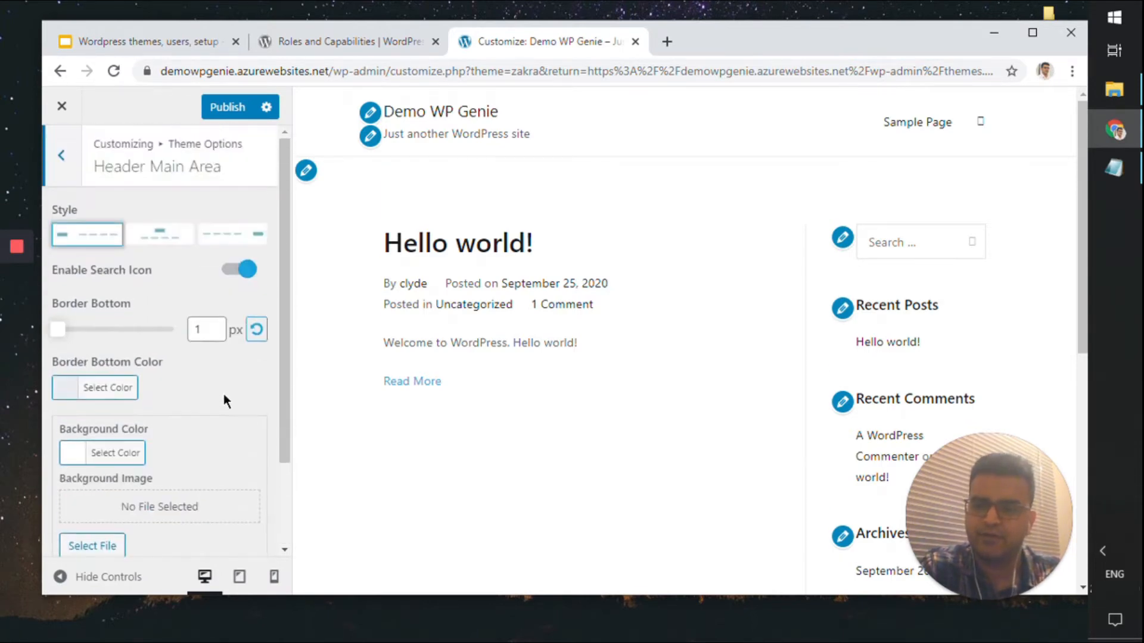
Check the Header Button settings, then return to Header Main Area
{"action": "left_click", "coordinate": [66, 160]}
{"action": "left_click", "coordinate": [135, 300]}
{"action": "scroll", "coordinate": [215, 288], "scroll_direction": "down", "scroll_amount": 4}
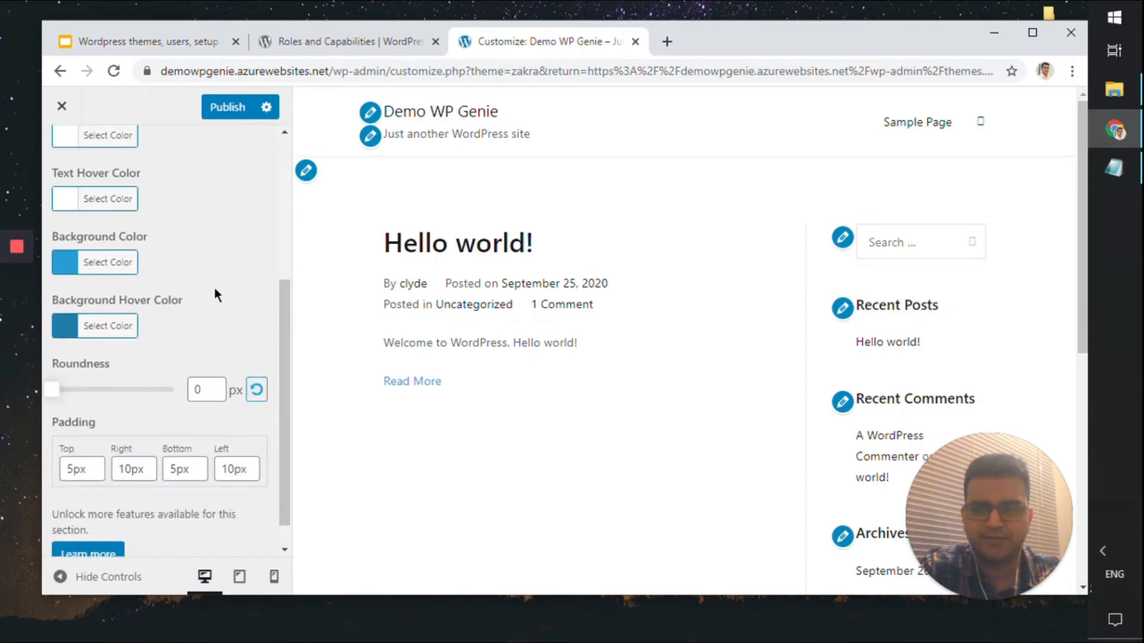
{"action": "scroll", "coordinate": [208, 280], "scroll_direction": "up", "scroll_amount": 5}
{"action": "left_click", "coordinate": [79, 174]}
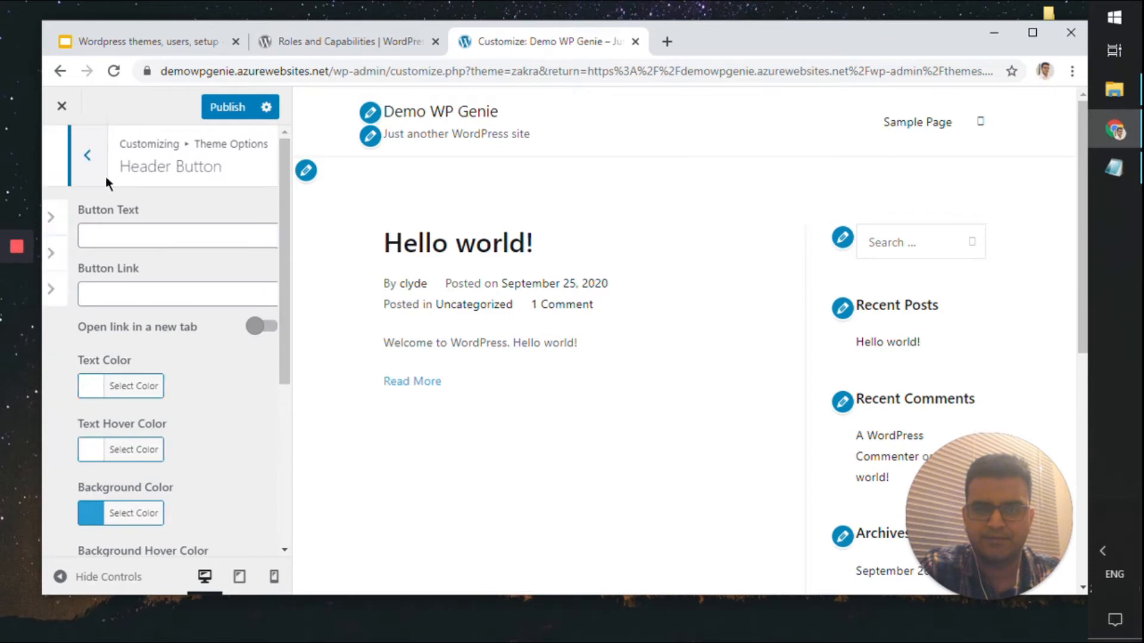
{"action": "left_click", "coordinate": [252, 261]}
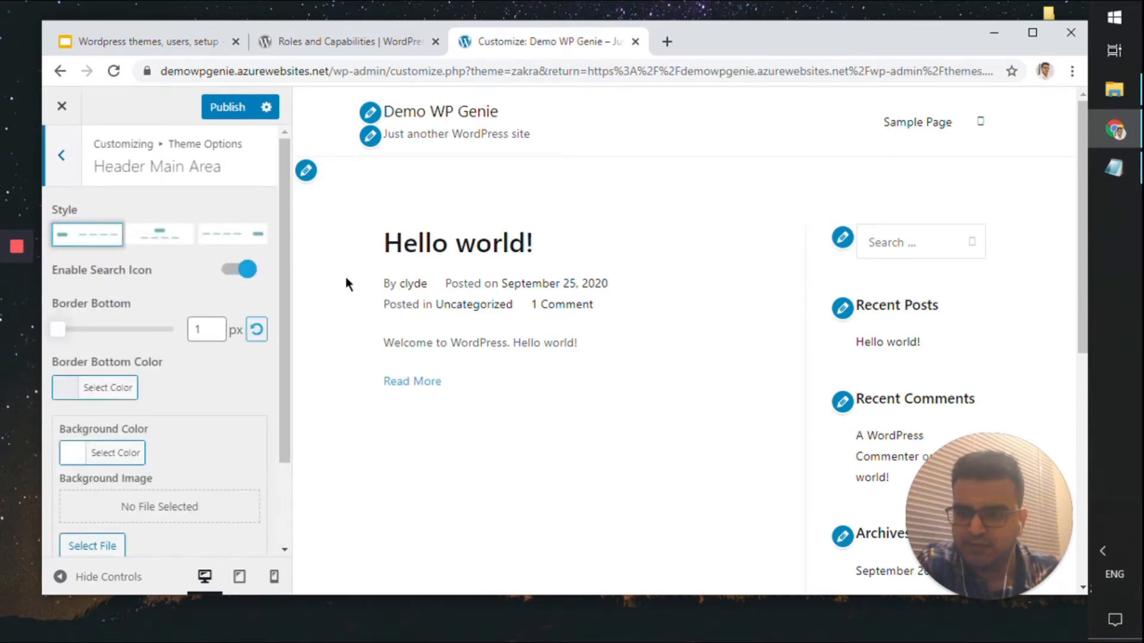
{"action": "scroll", "coordinate": [191, 493], "scroll_direction": "down", "scroll_amount": 2}
Load Unsplash in a new tab, browse it, then close that tab
{"action": "left_click", "coordinate": [667, 42]}
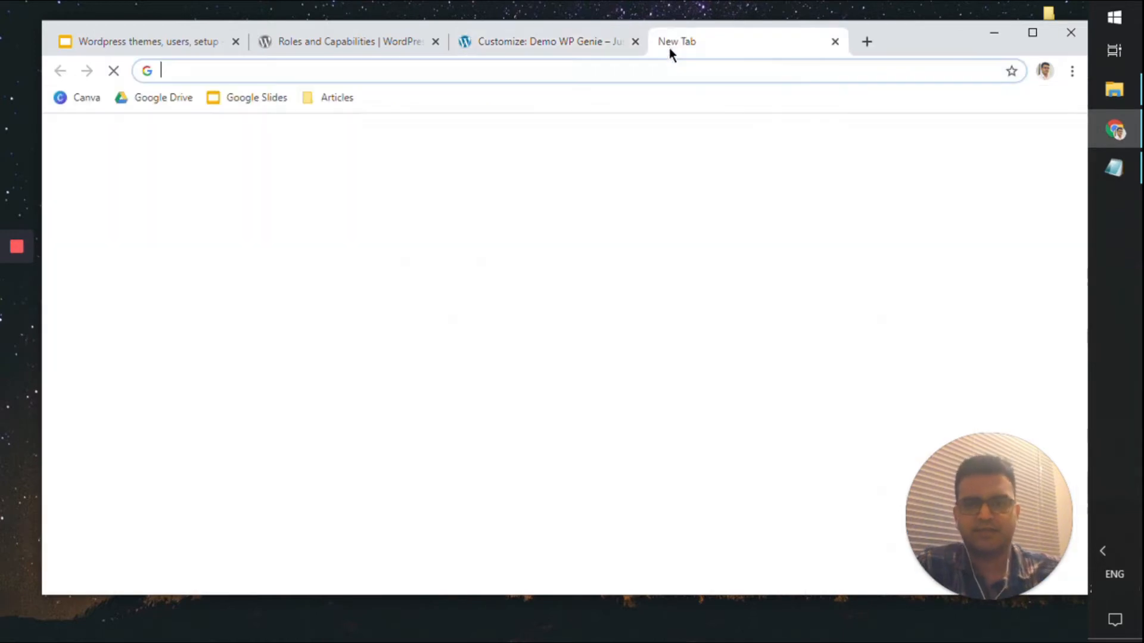
{"action": "type", "text": "unsp"}
{"action": "key", "text": "Return"}
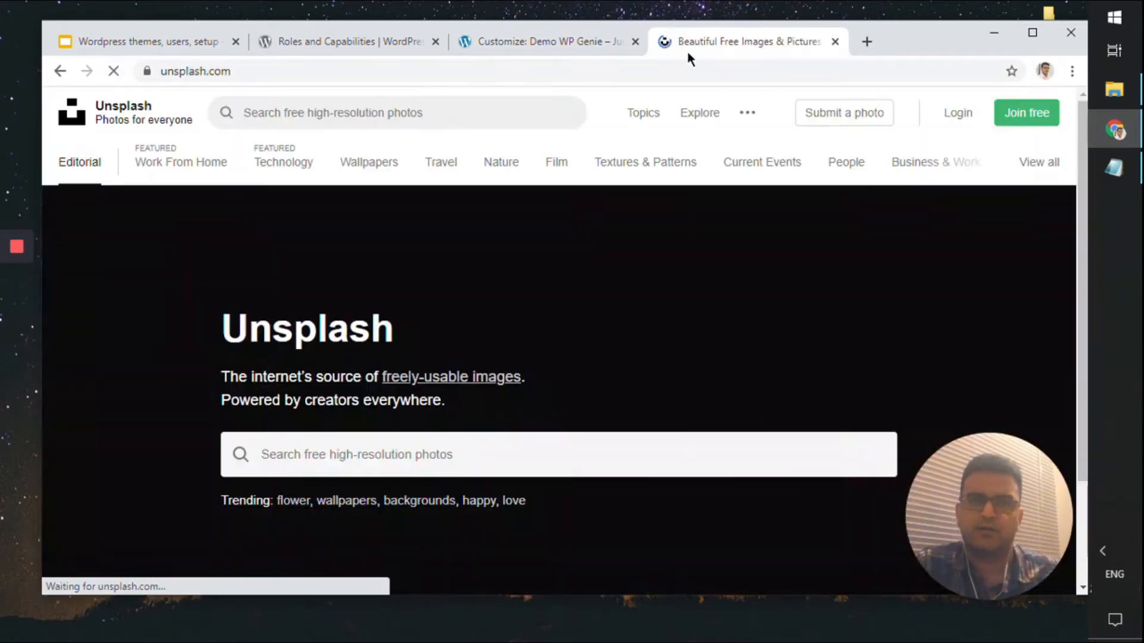
{"action": "scroll", "coordinate": [550, 206], "scroll_direction": "down", "scroll_amount": 9}
{"action": "scroll", "coordinate": [647, 275], "scroll_direction": "up", "scroll_amount": 3}
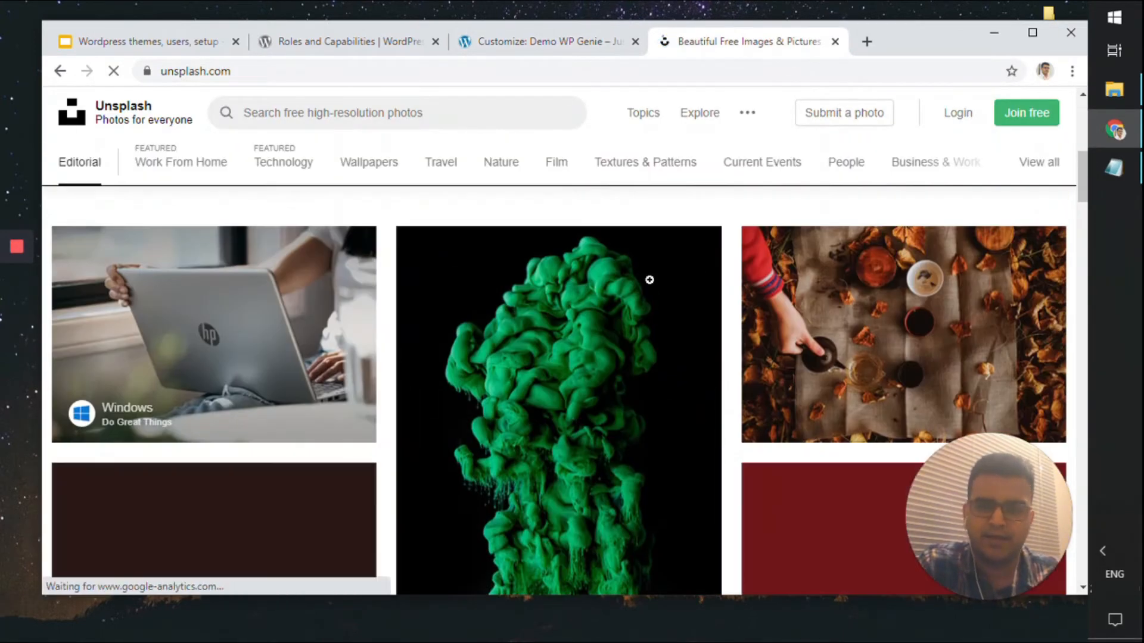
{"action": "scroll", "coordinate": [647, 275], "scroll_direction": "down", "scroll_amount": 6}
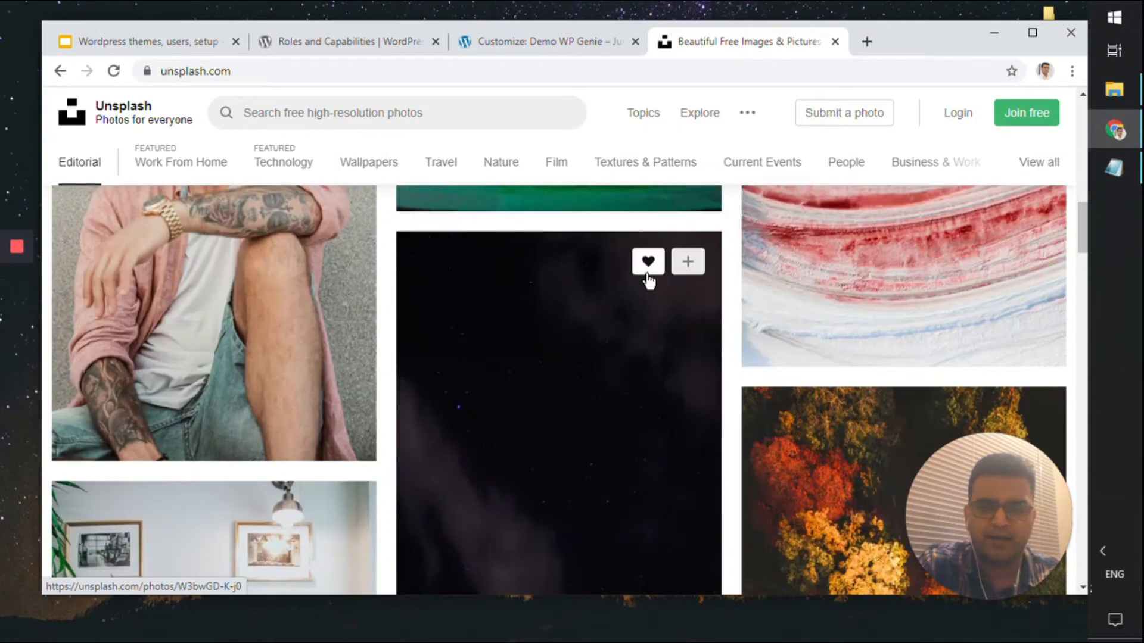
{"action": "scroll", "coordinate": [646, 273], "scroll_direction": "up", "scroll_amount": 4}
{"action": "scroll", "coordinate": [646, 274], "scroll_direction": "down", "scroll_amount": 4}
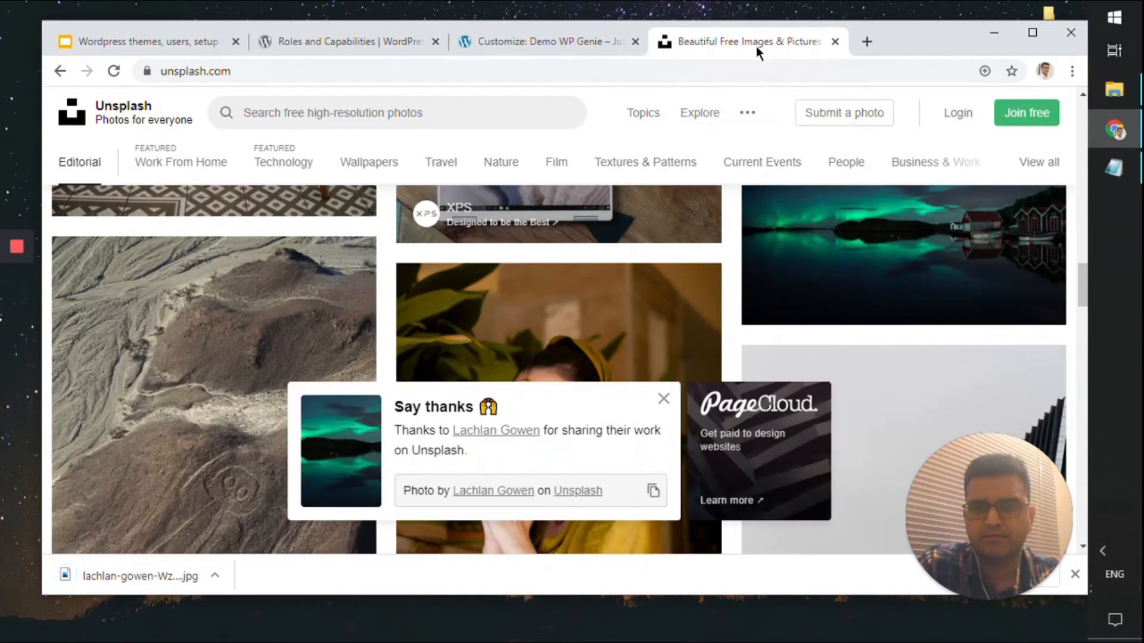
{"action": "middle_click", "coordinate": [756, 46]}
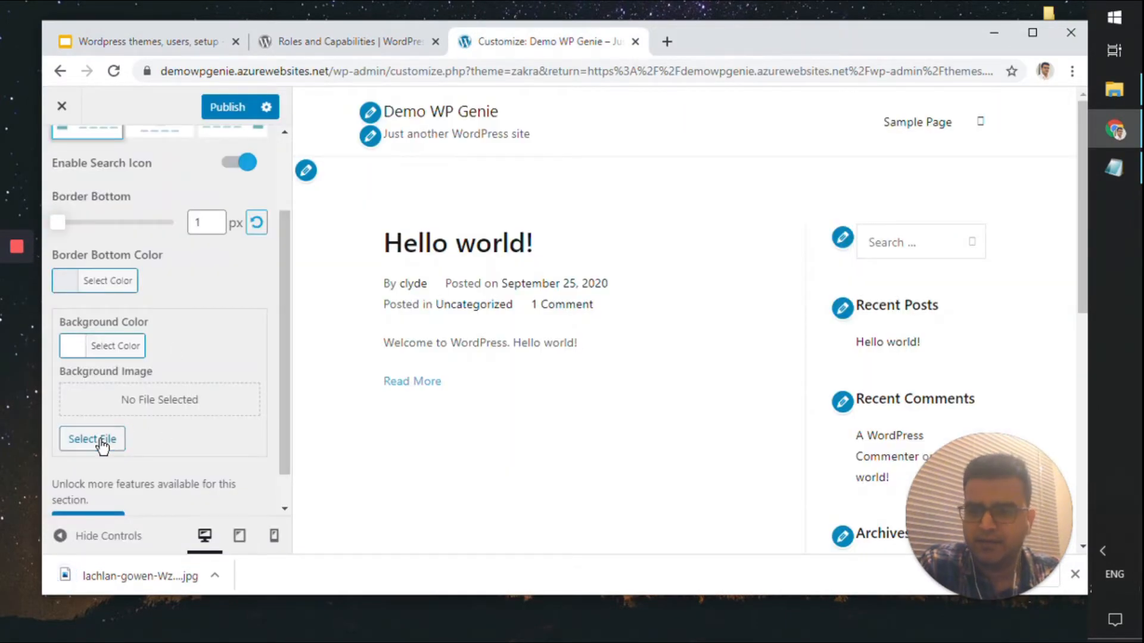
Upload the Unsplash northern-lights jpg from the Learn with Clyde folder as the header background image
{"action": "left_click", "coordinate": [102, 441]}
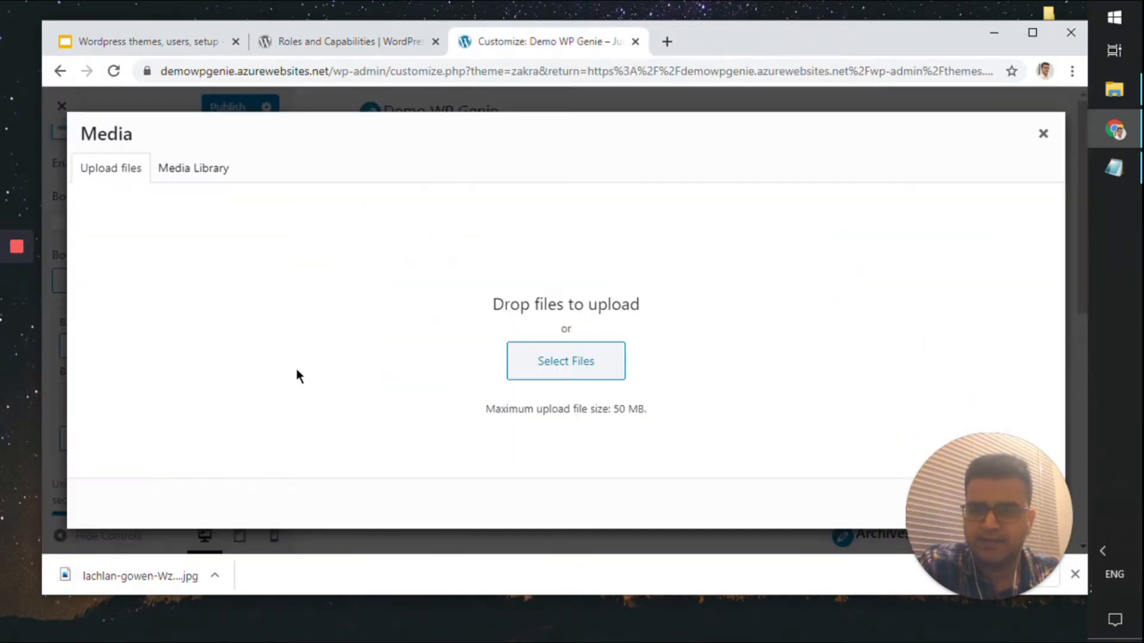
{"action": "left_click", "coordinate": [575, 378]}
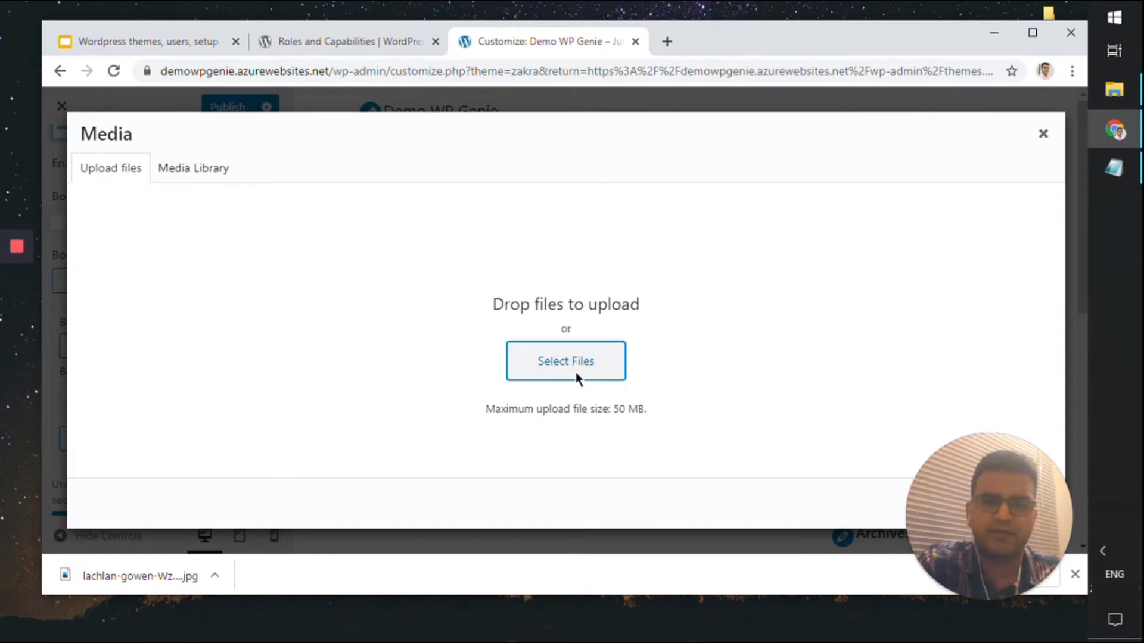
{"action": "double_click", "coordinate": [388, 197]}
{"action": "scroll", "coordinate": [572, 286], "scroll_direction": "down", "scroll_amount": 5}
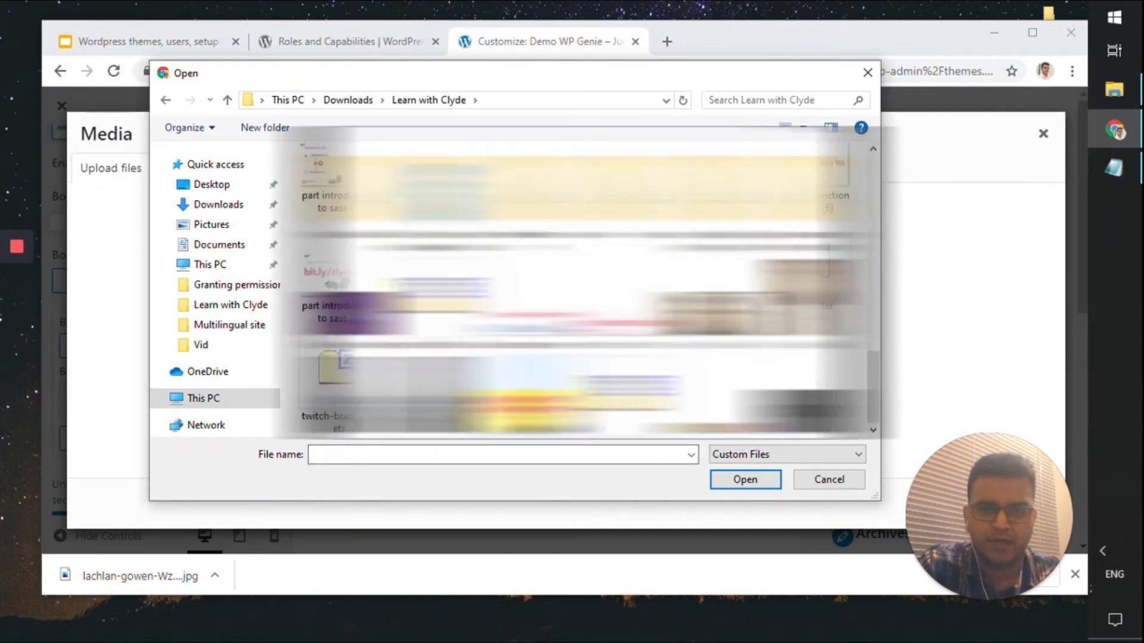
{"action": "scroll", "coordinate": [572, 286], "scroll_direction": "up", "scroll_amount": 5}
{"action": "left_click", "coordinate": [554, 295]}
{"action": "double_click", "coordinate": [415, 271]}
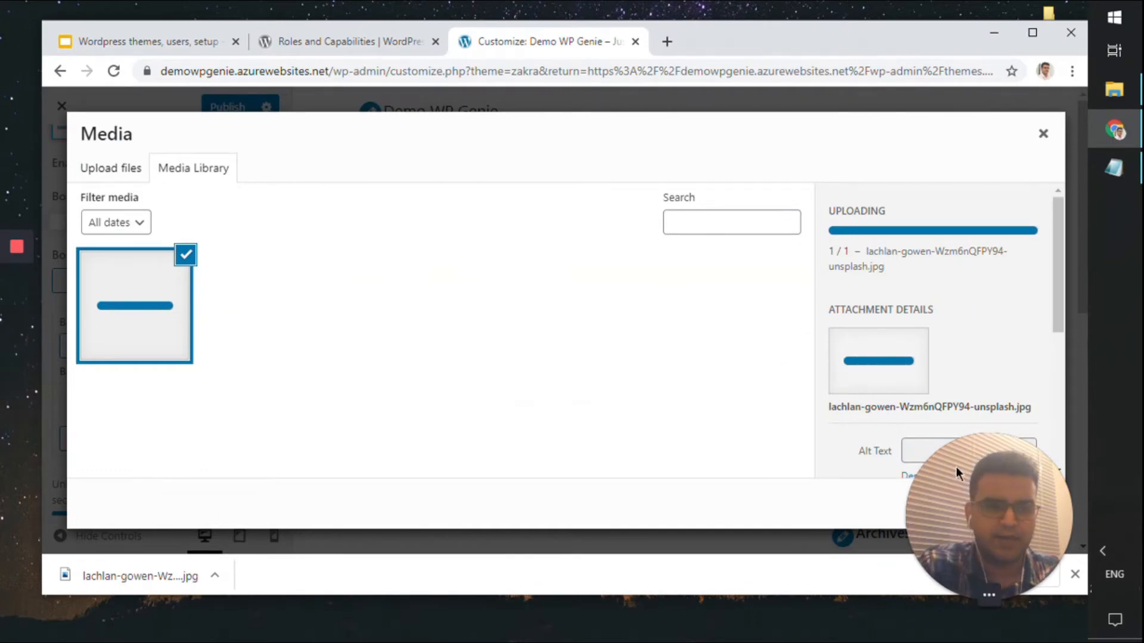
{"action": "left_click_drag", "start_coordinate": [957, 471], "coordinate": [741, 512]}
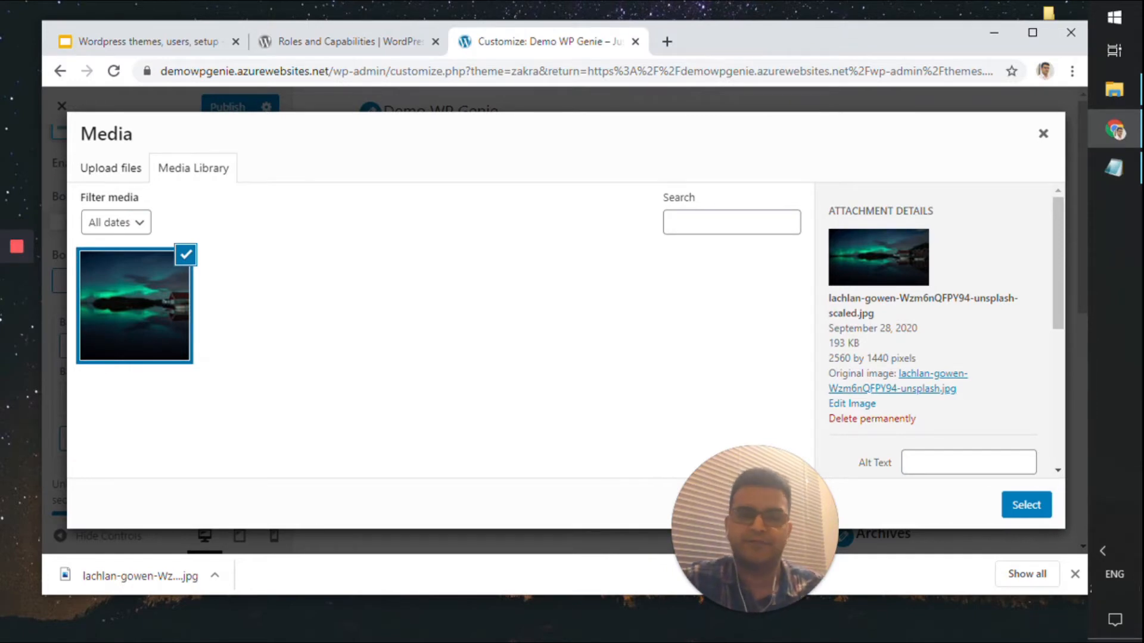
{"action": "left_click", "coordinate": [1026, 505]}
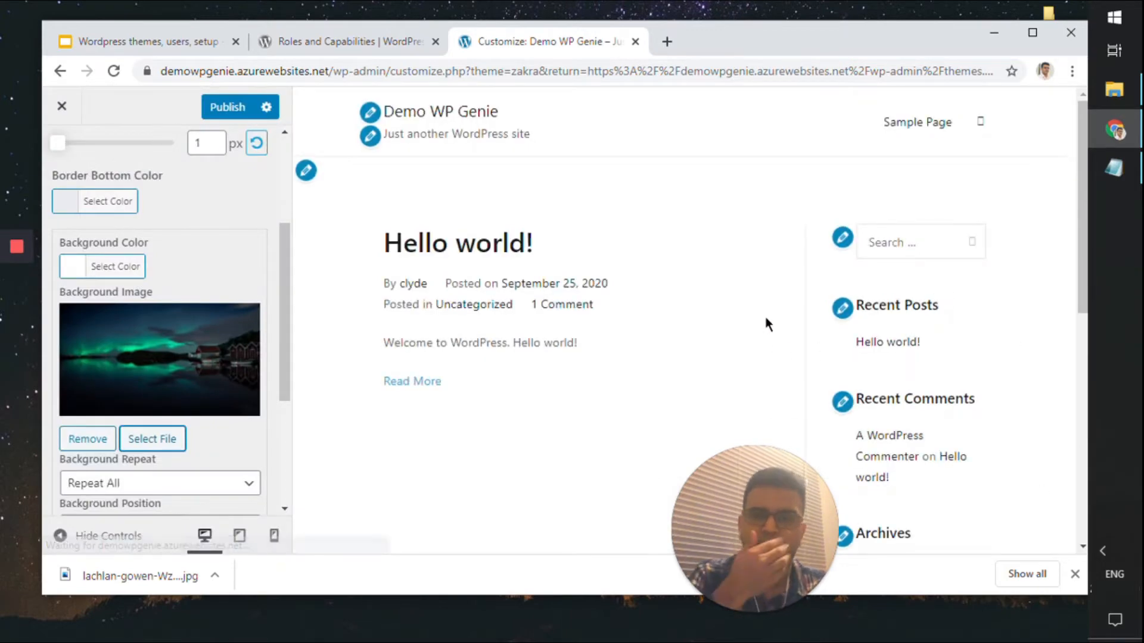
Set the header background image size to Cover
{"action": "scroll", "coordinate": [476, 345], "scroll_direction": "down", "scroll_amount": 4}
{"action": "scroll", "coordinate": [423, 346], "scroll_direction": "up", "scroll_amount": 4}
{"action": "scroll", "coordinate": [135, 230], "scroll_direction": "up", "scroll_amount": 3}
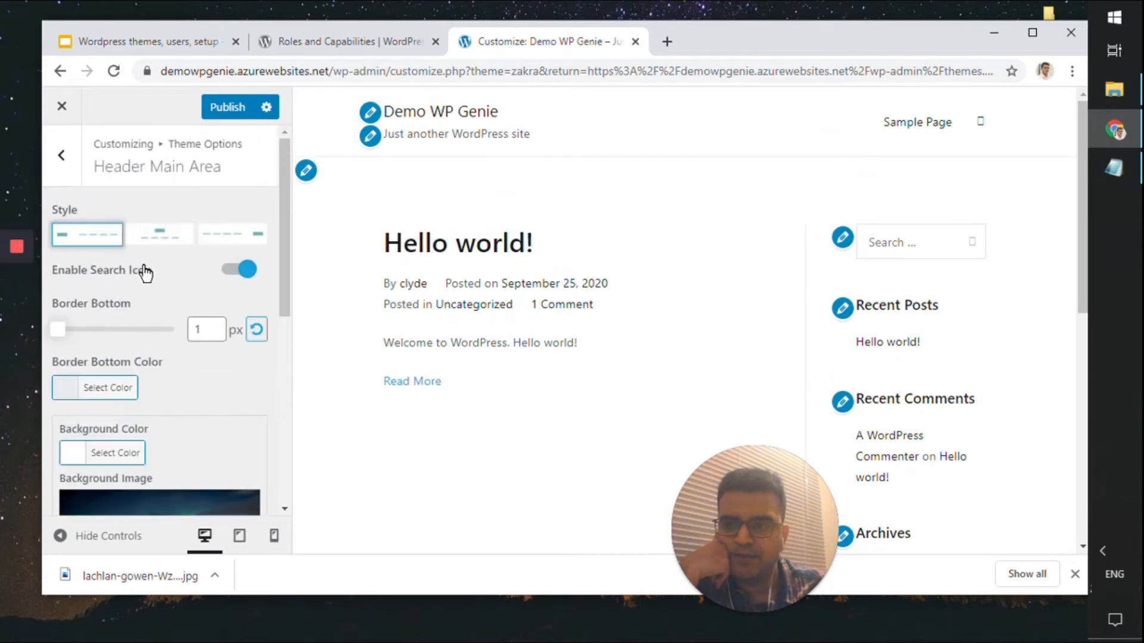
{"action": "scroll", "coordinate": [495, 233], "scroll_direction": "down", "scroll_amount": 5}
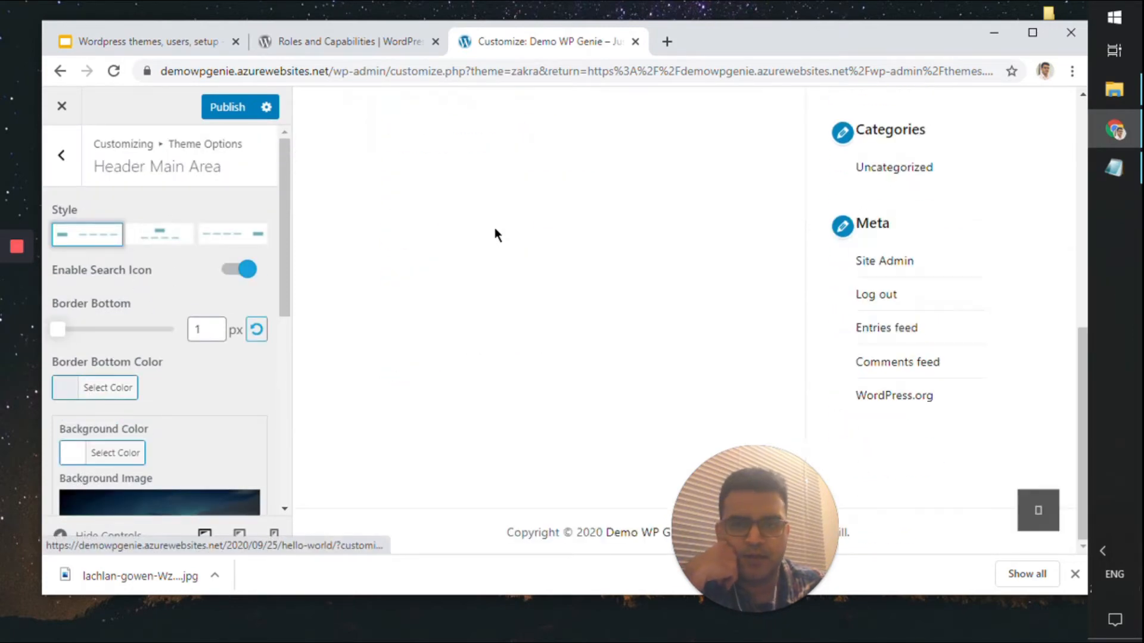
{"action": "scroll", "coordinate": [207, 298], "scroll_direction": "down", "scroll_amount": 1}
{"action": "scroll", "coordinate": [208, 297], "scroll_direction": "down", "scroll_amount": 6}
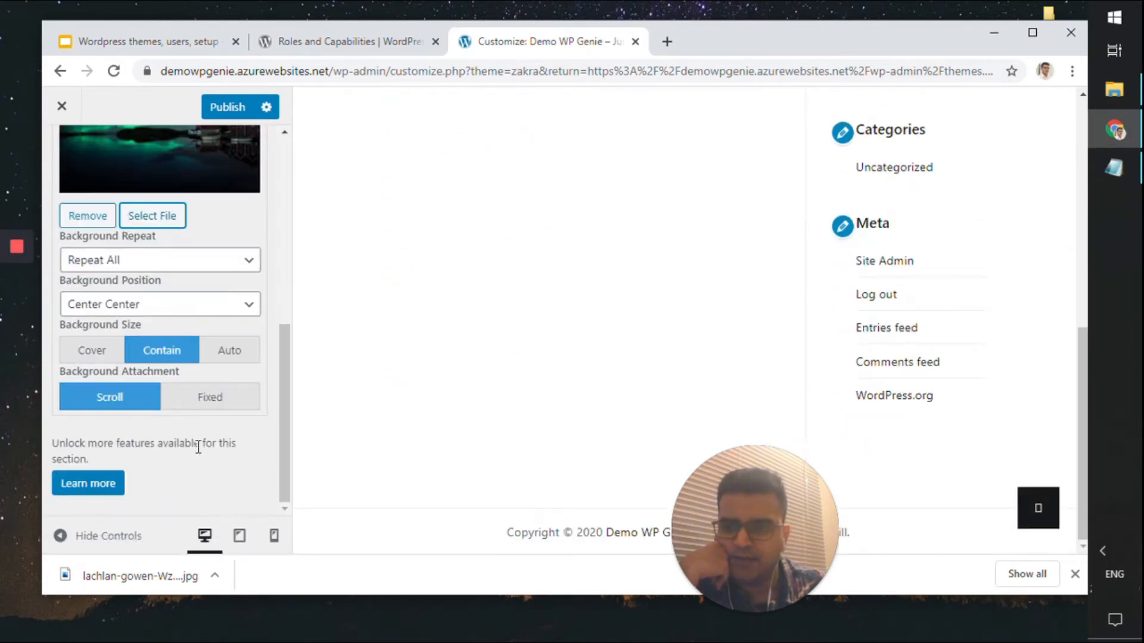
{"action": "scroll", "coordinate": [313, 408], "scroll_direction": "up", "scroll_amount": 5}
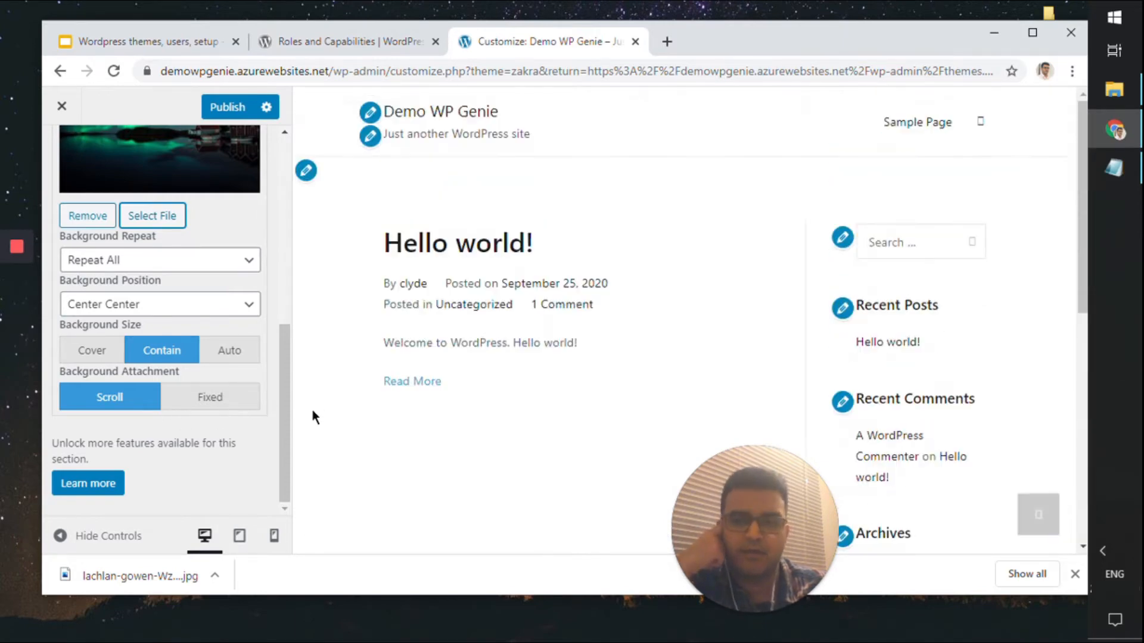
{"action": "left_click", "coordinate": [92, 350]}
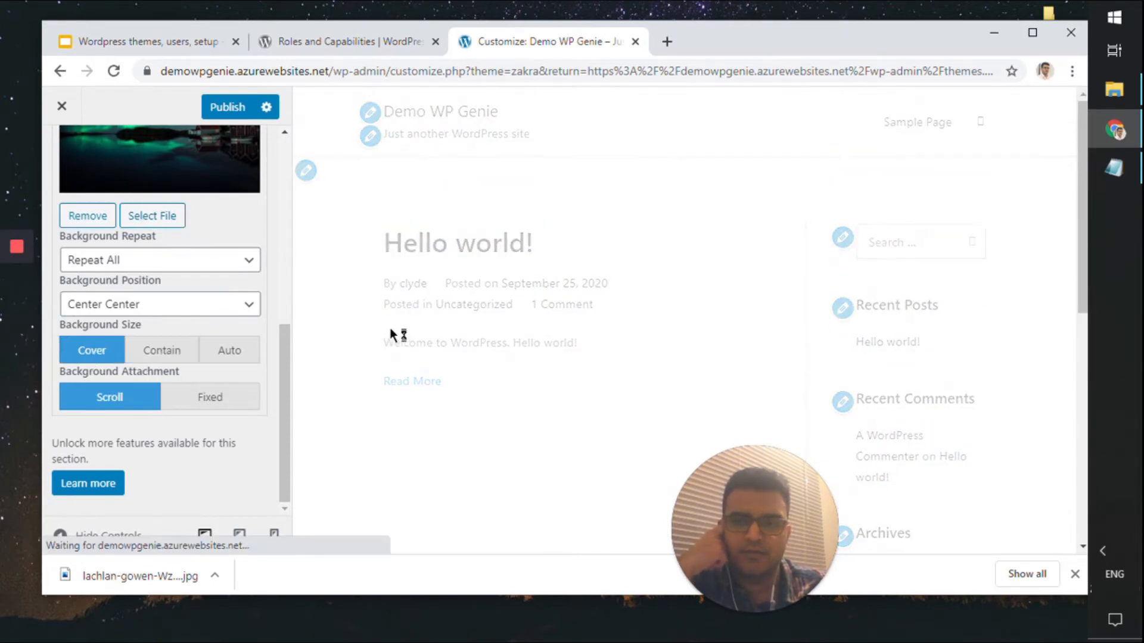
Publish the Customizer changes and open a new browser tab
{"action": "scroll", "coordinate": [262, 352], "scroll_direction": "up", "scroll_amount": 4}
{"action": "scroll", "coordinate": [256, 350], "scroll_direction": "down", "scroll_amount": 4}
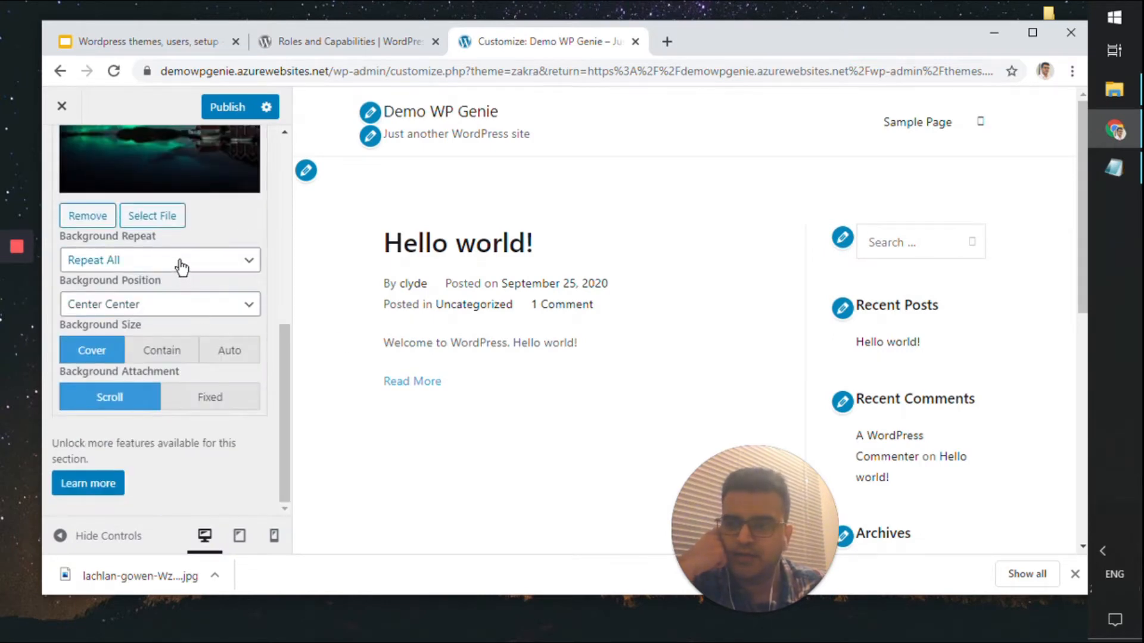
{"action": "scroll", "coordinate": [179, 263], "scroll_direction": "up", "scroll_amount": 5}
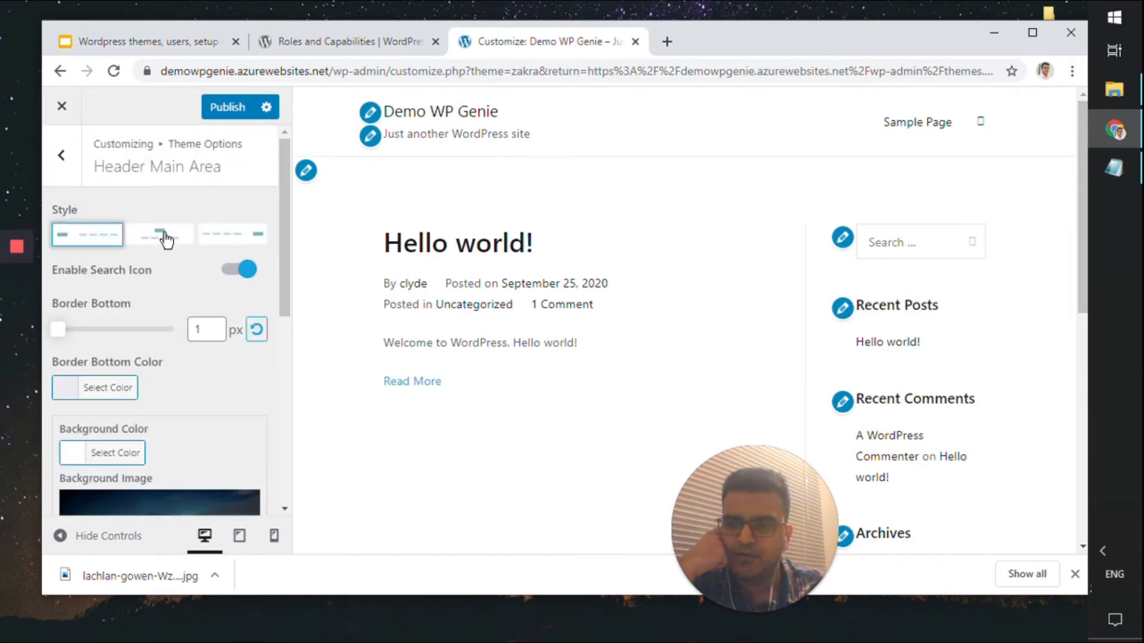
{"action": "scroll", "coordinate": [195, 474], "scroll_direction": "down", "scroll_amount": 5}
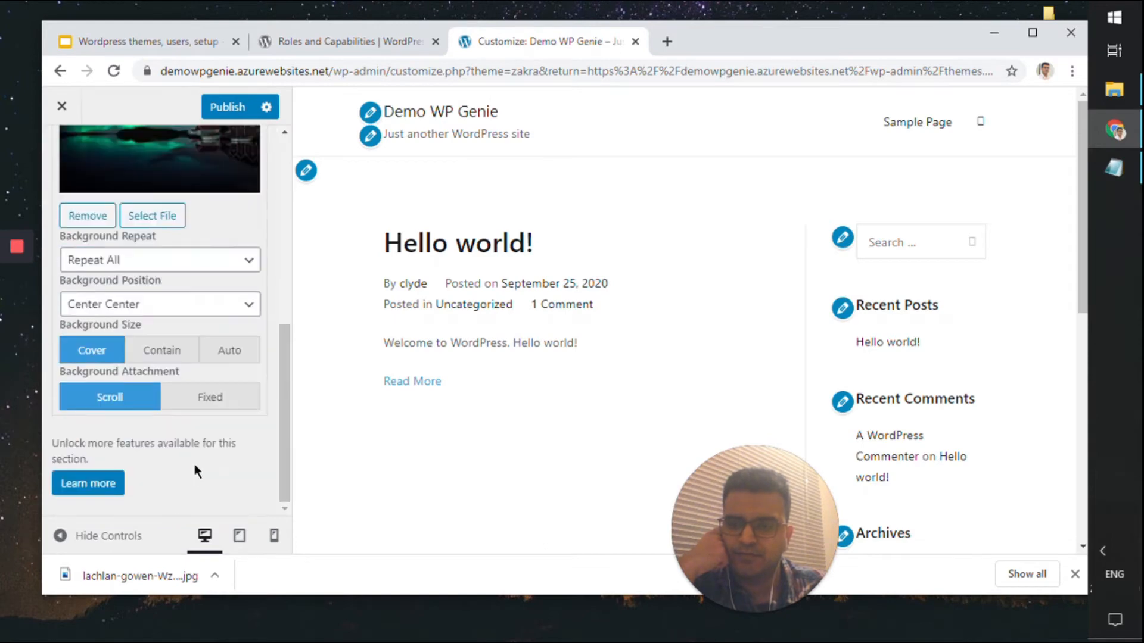
{"action": "scroll", "coordinate": [200, 405], "scroll_direction": "up", "scroll_amount": 5}
{"action": "left_click", "coordinate": [221, 117]}
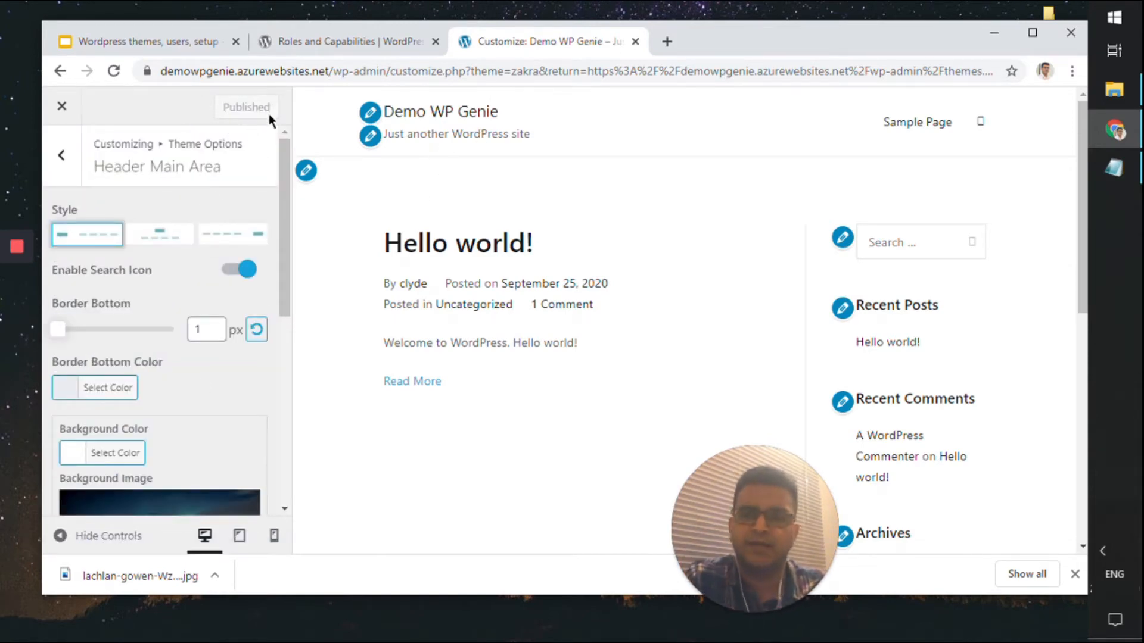
{"action": "left_click", "coordinate": [668, 46]}
Load the demowpgenie.azurewebsites.net live site in the new tab and dismiss the downloads bar
{"action": "type", "text": "demowpgenie.azurewebsites.net"}
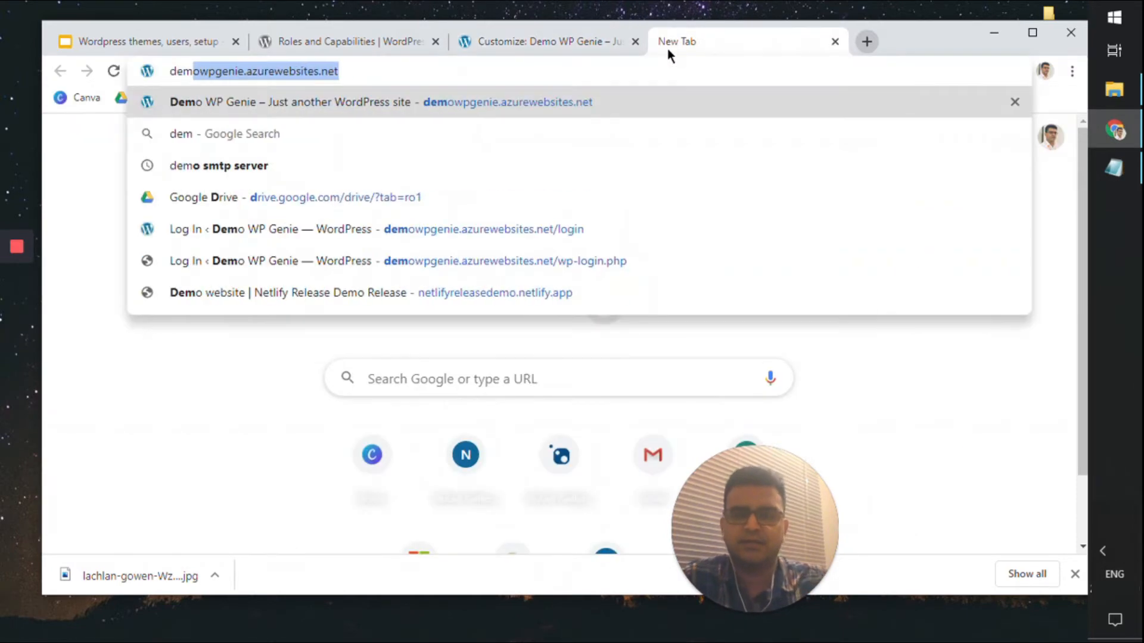
{"action": "key", "text": "Return"}
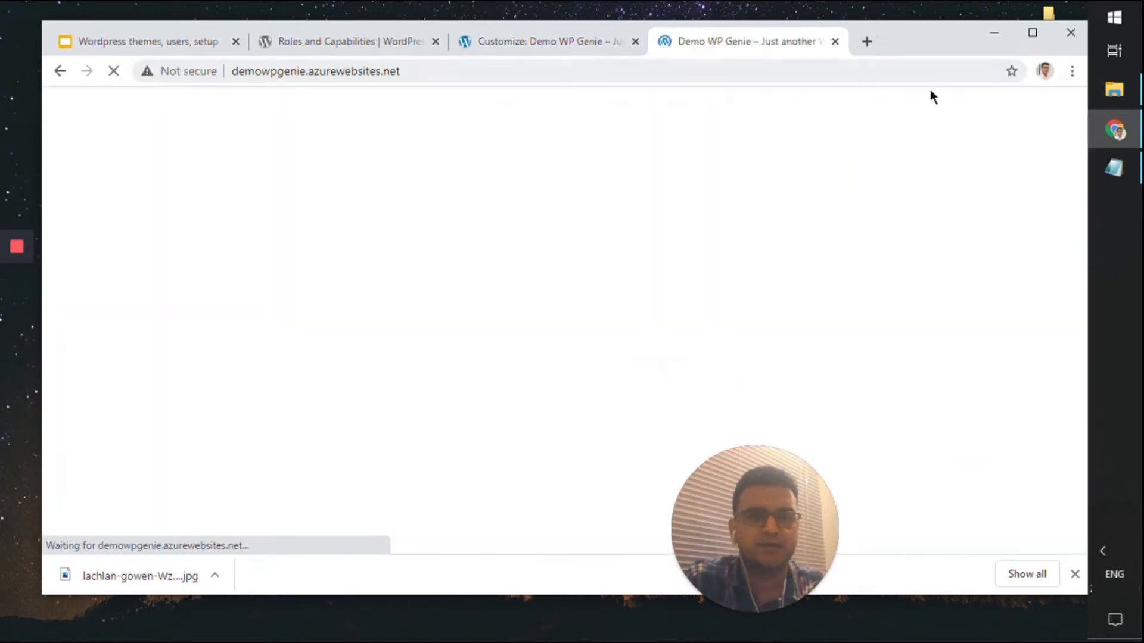
{"action": "scroll", "coordinate": [497, 204], "scroll_direction": "down", "scroll_amount": 4}
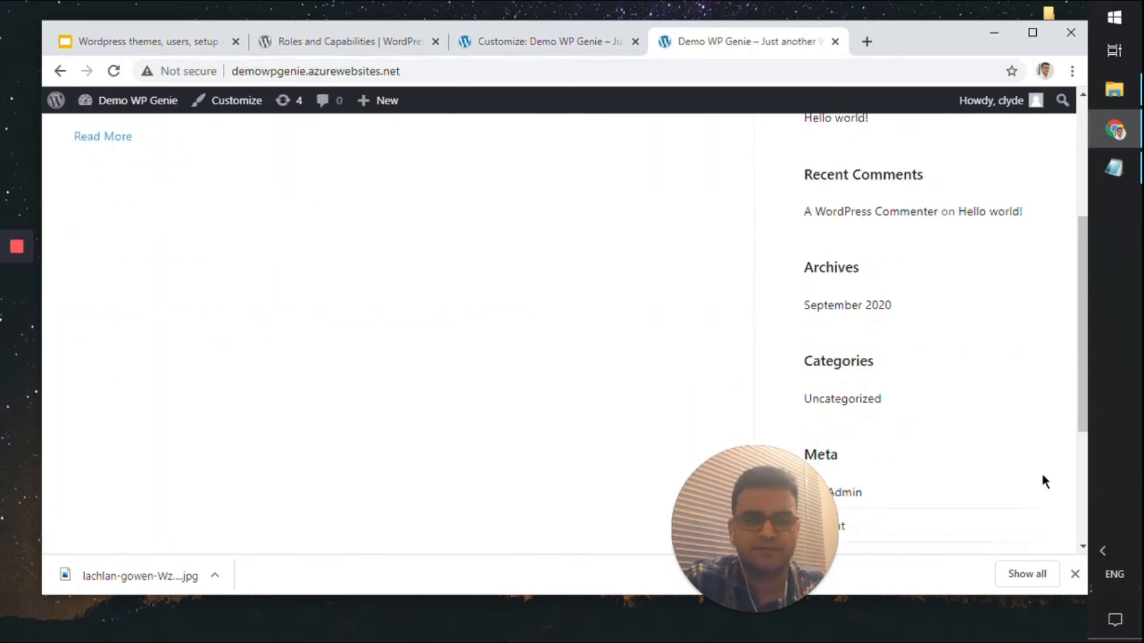
{"action": "left_click", "coordinate": [1074, 574]}
{"action": "scroll", "coordinate": [641, 315], "scroll_direction": "up", "scroll_amount": 4}
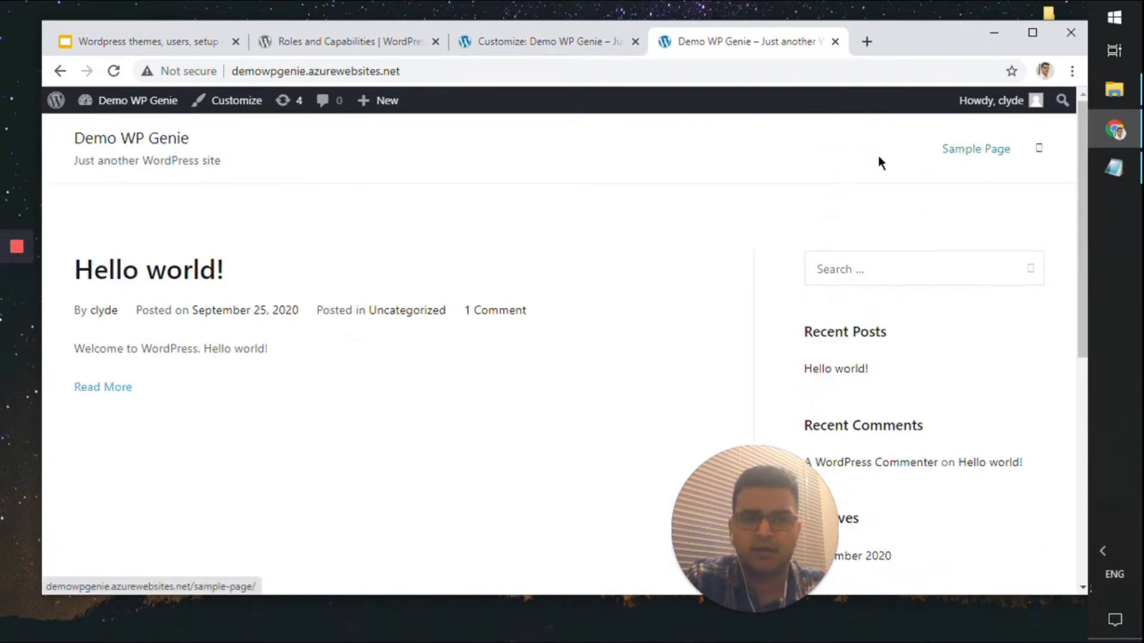
Back in the Customizer, set the header background attachment to Fixed
{"action": "left_click", "coordinate": [576, 43]}
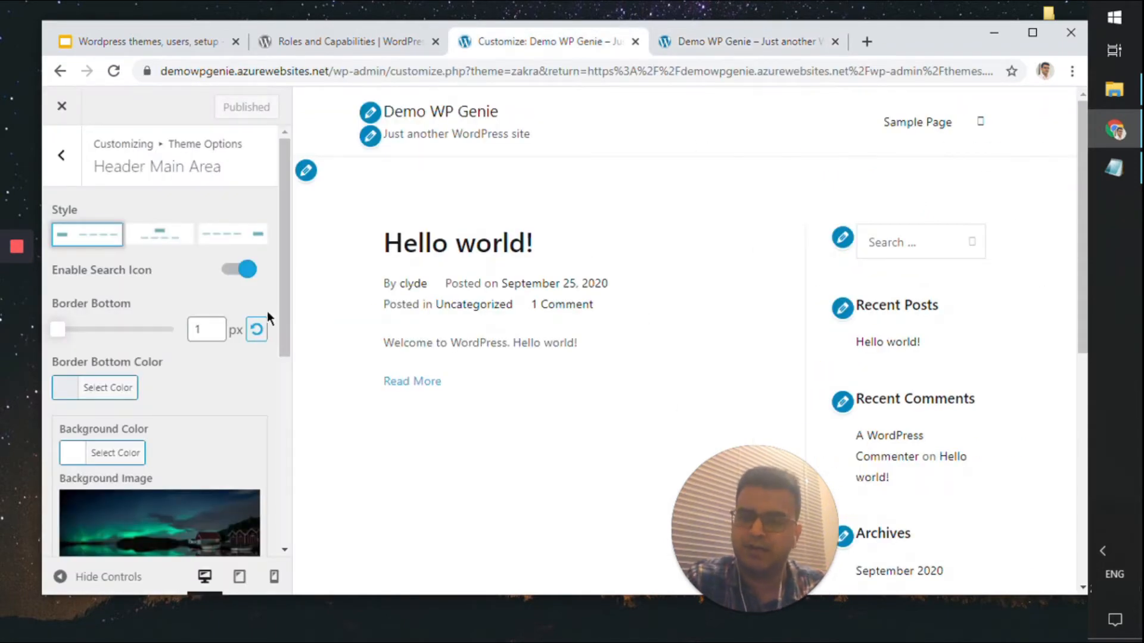
{"action": "scroll", "coordinate": [179, 291], "scroll_direction": "down", "scroll_amount": 4}
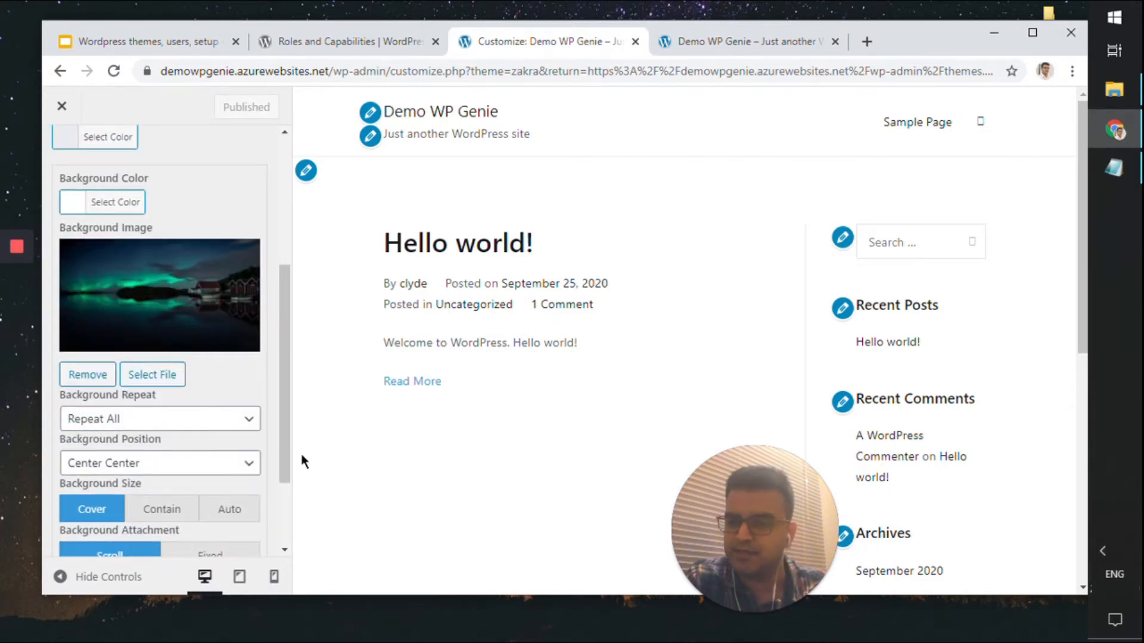
{"action": "scroll", "coordinate": [302, 453], "scroll_direction": "down", "scroll_amount": 4}
{"action": "scroll", "coordinate": [259, 466], "scroll_direction": "down", "scroll_amount": 2}
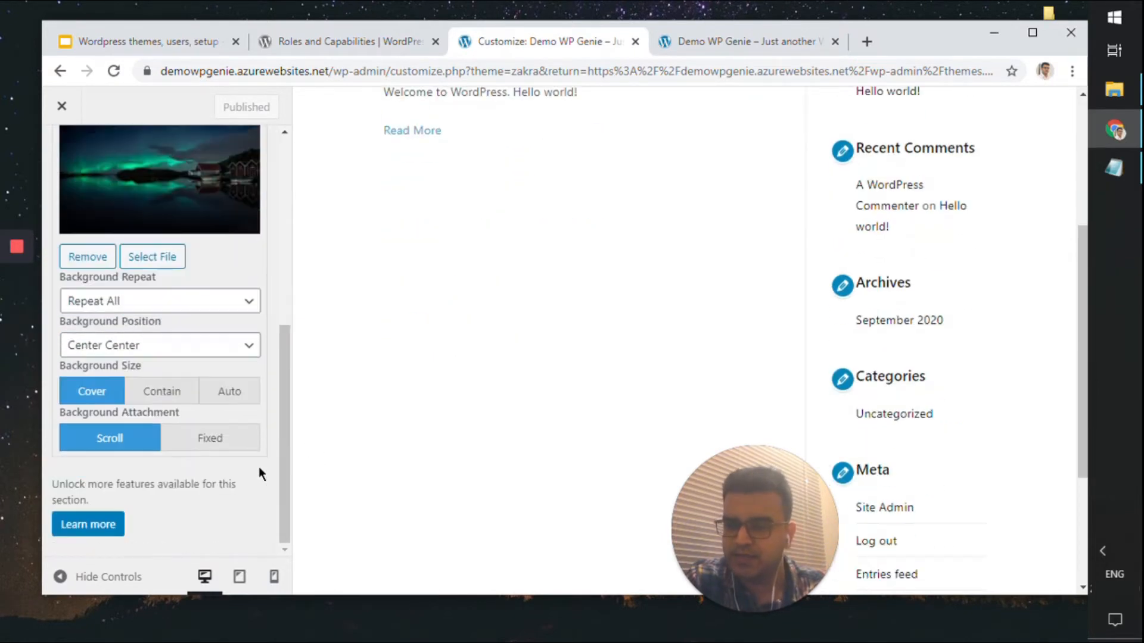
{"action": "left_click", "coordinate": [216, 446]}
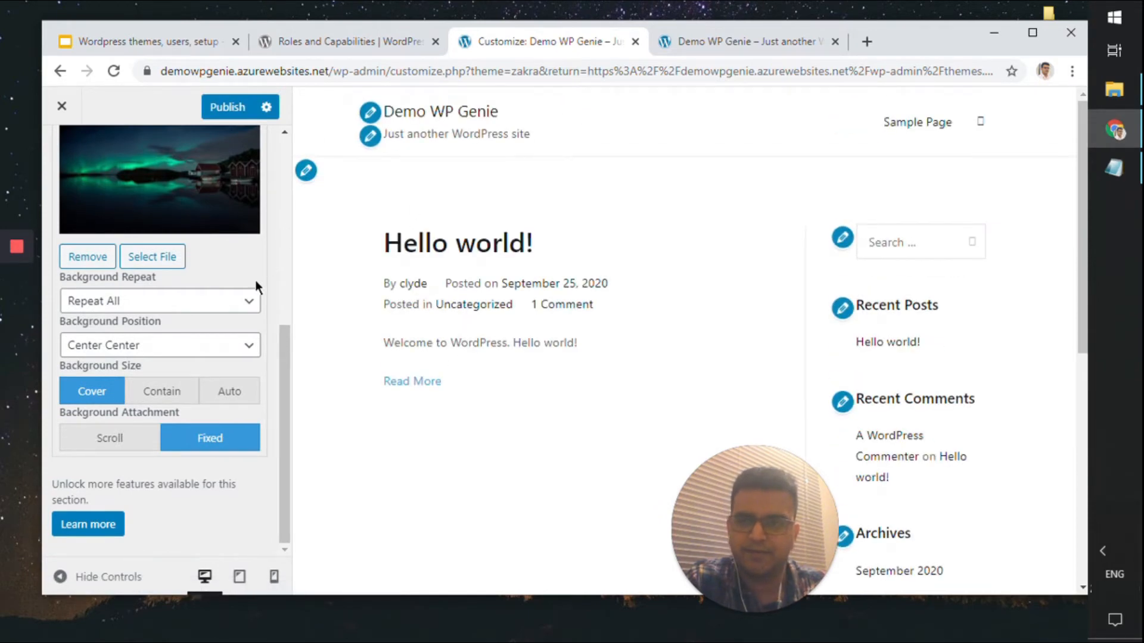
Open the header media settings and briefly check the live site tab
{"action": "left_click", "coordinate": [305, 172]}
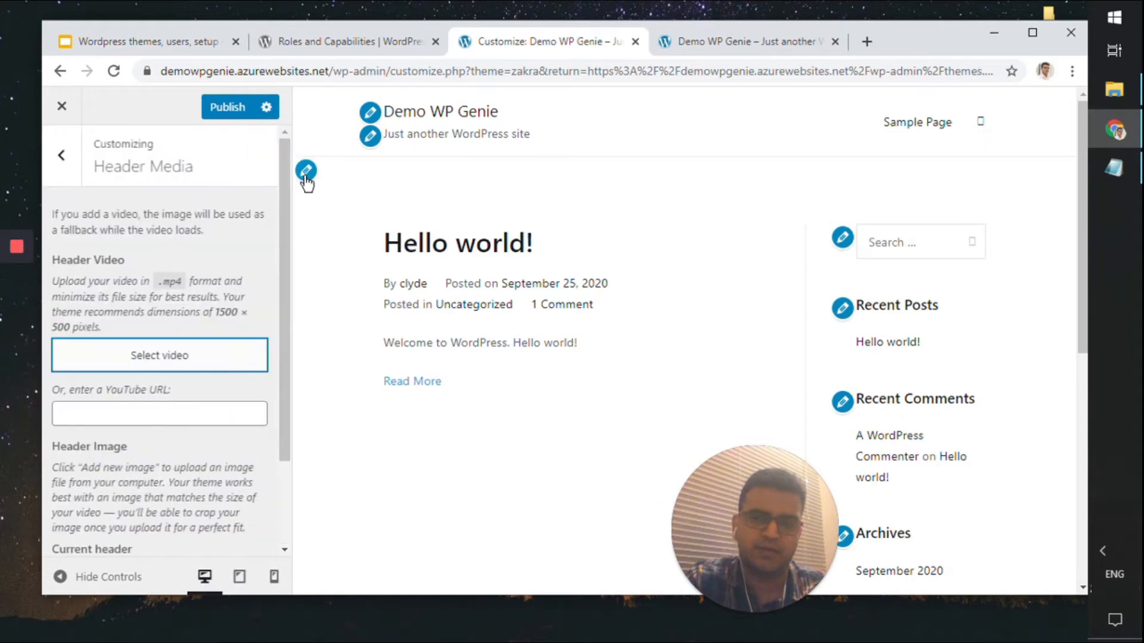
{"action": "scroll", "coordinate": [170, 335], "scroll_direction": "down", "scroll_amount": 2}
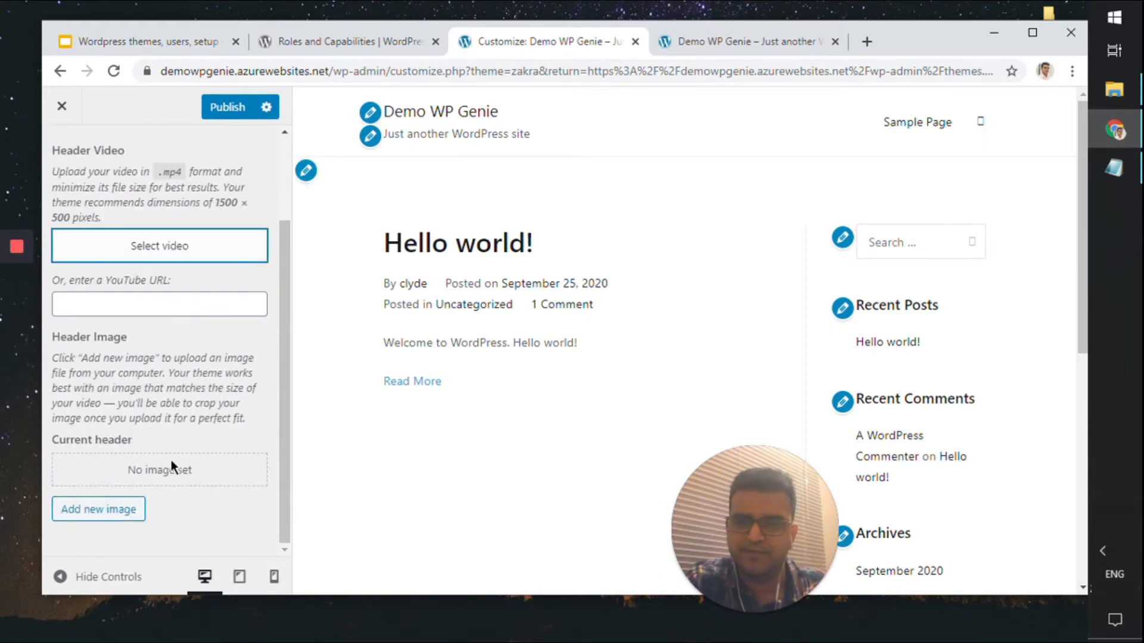
{"action": "scroll", "coordinate": [212, 364], "scroll_direction": "up", "scroll_amount": 2}
{"action": "left_click", "coordinate": [676, 46]}
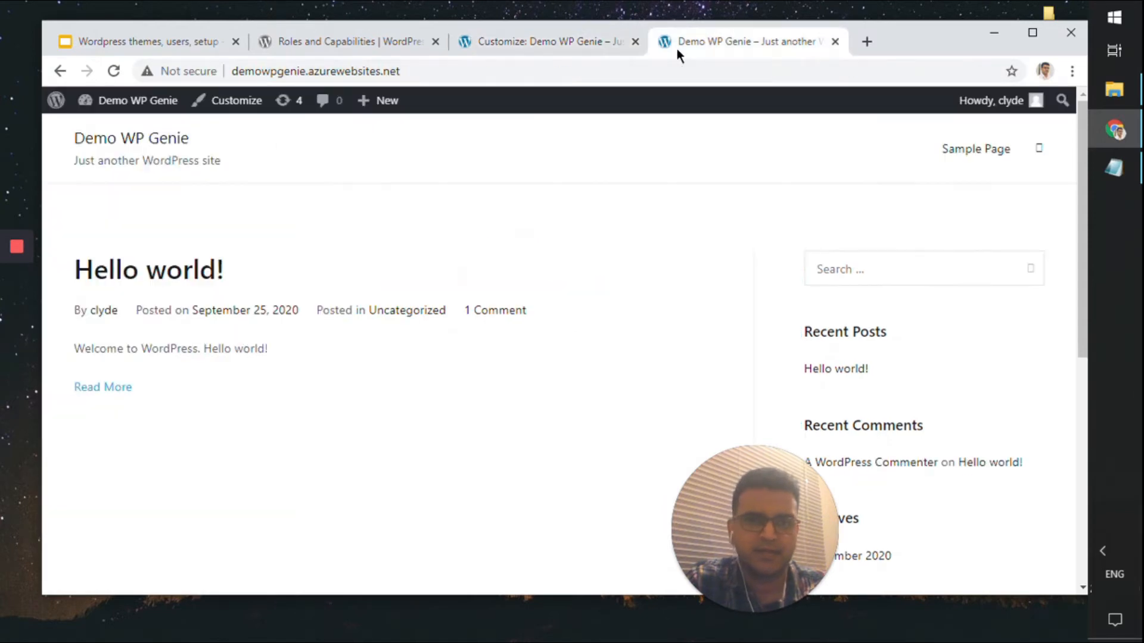
{"action": "left_click", "coordinate": [580, 42]}
{"action": "scroll", "coordinate": [223, 308], "scroll_direction": "down", "scroll_amount": 2}
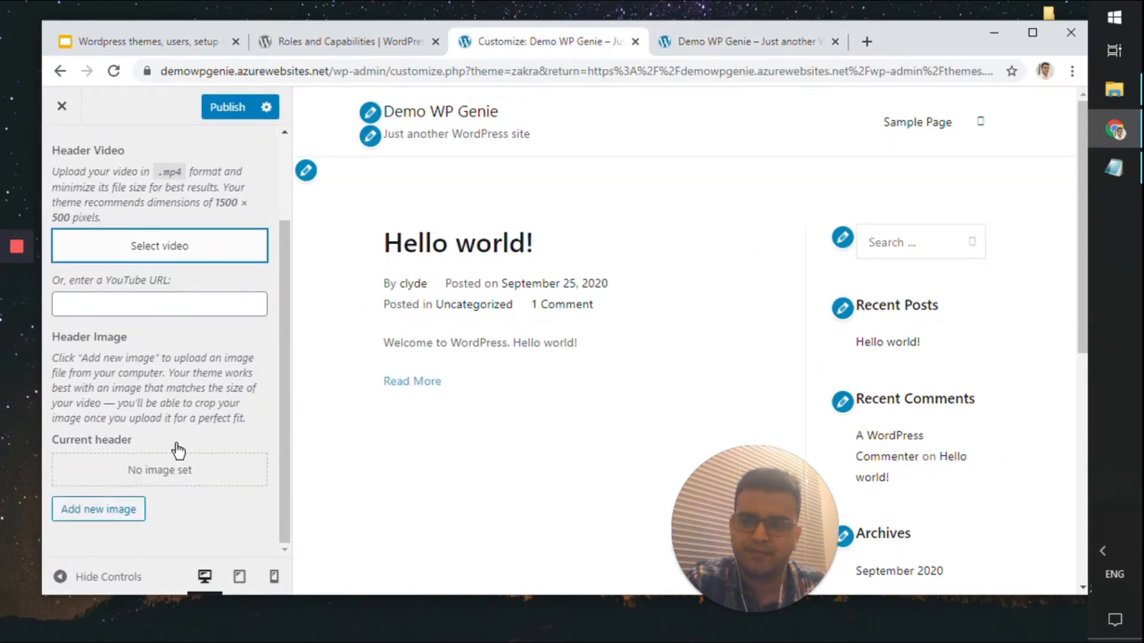
Choose the northern-lights photo as the header image, crop it, and publish
{"action": "left_click", "coordinate": [132, 508]}
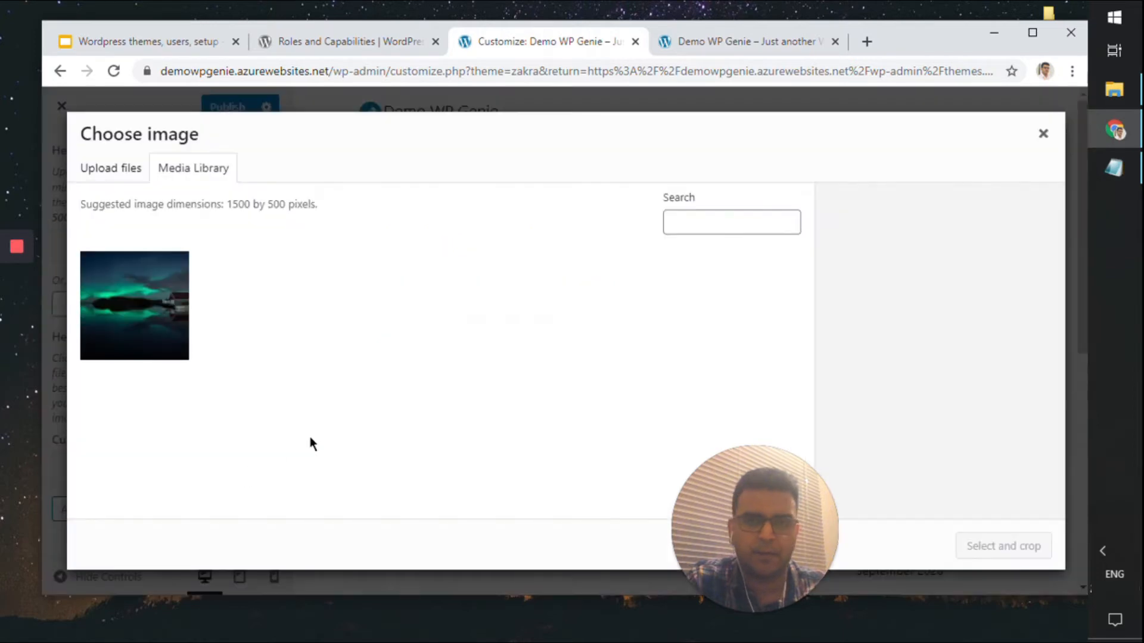
{"action": "left_click", "coordinate": [153, 340]}
{"action": "left_click", "coordinate": [1001, 545]}
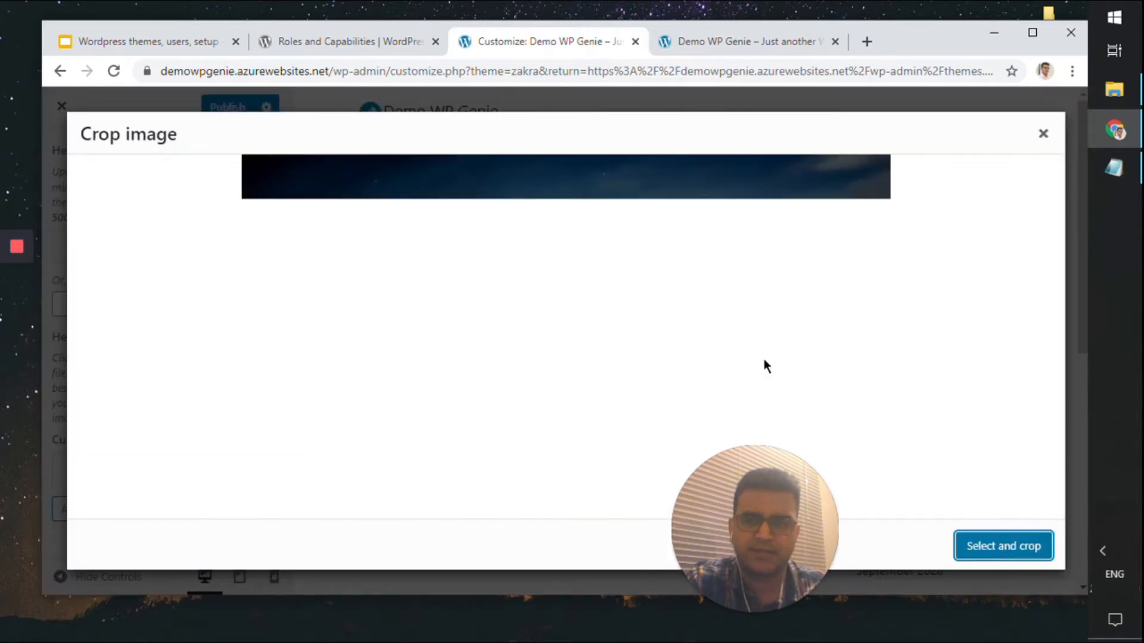
{"action": "left_click", "coordinate": [1001, 544]}
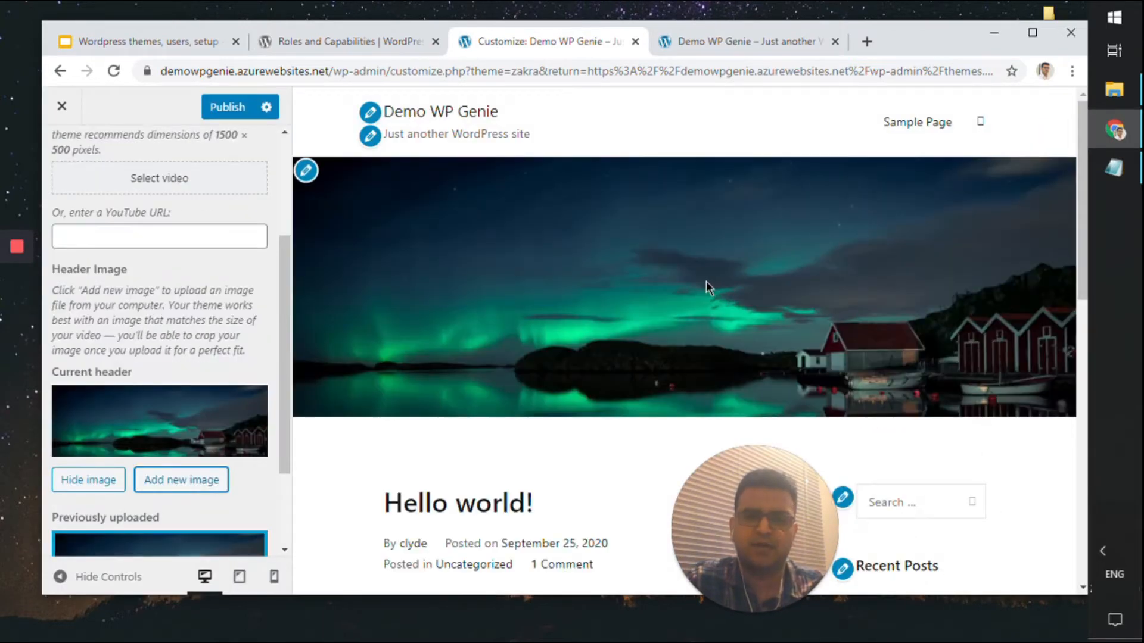
{"action": "scroll", "coordinate": [213, 134], "scroll_direction": "up", "scroll_amount": 3}
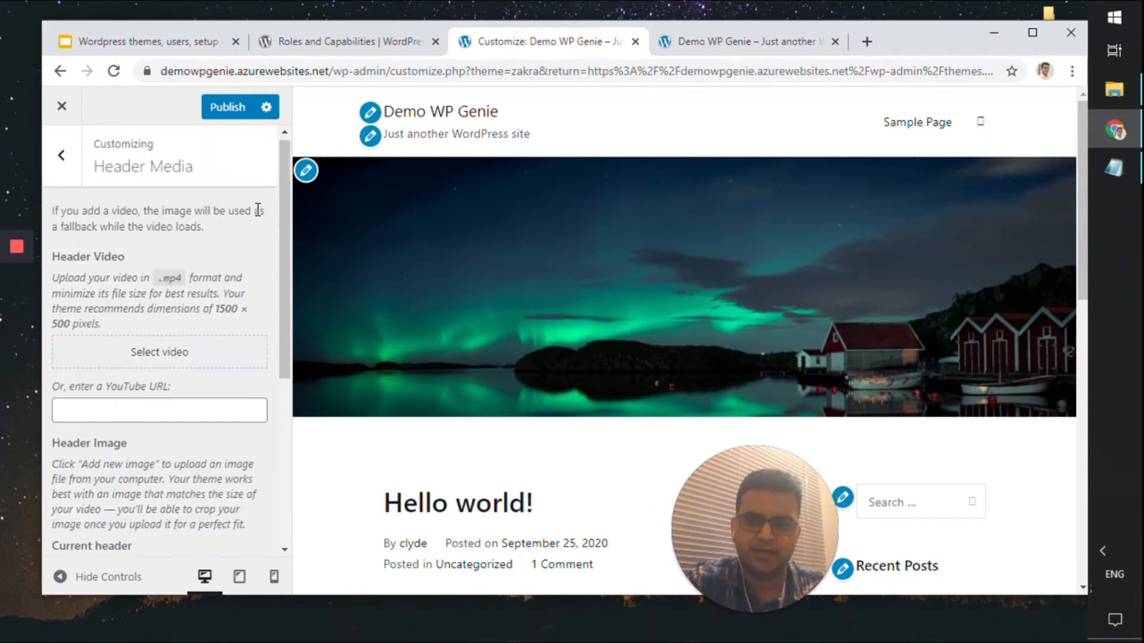
{"action": "left_click", "coordinate": [224, 111]}
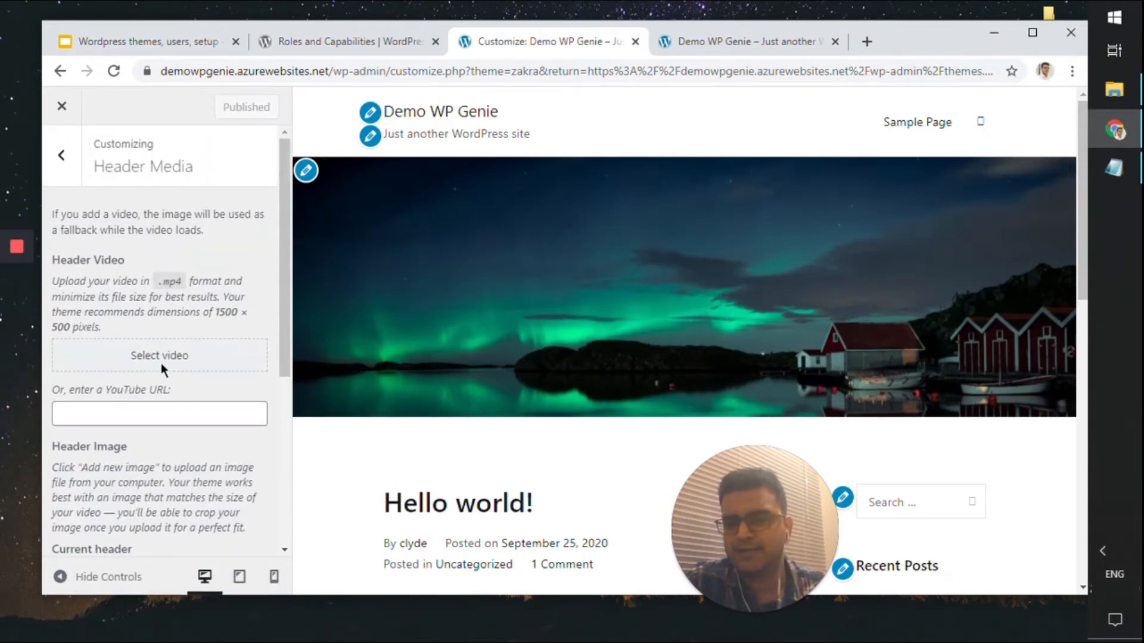
Go to Theme Options > Header in the Customizer
{"action": "left_click", "coordinate": [63, 154]}
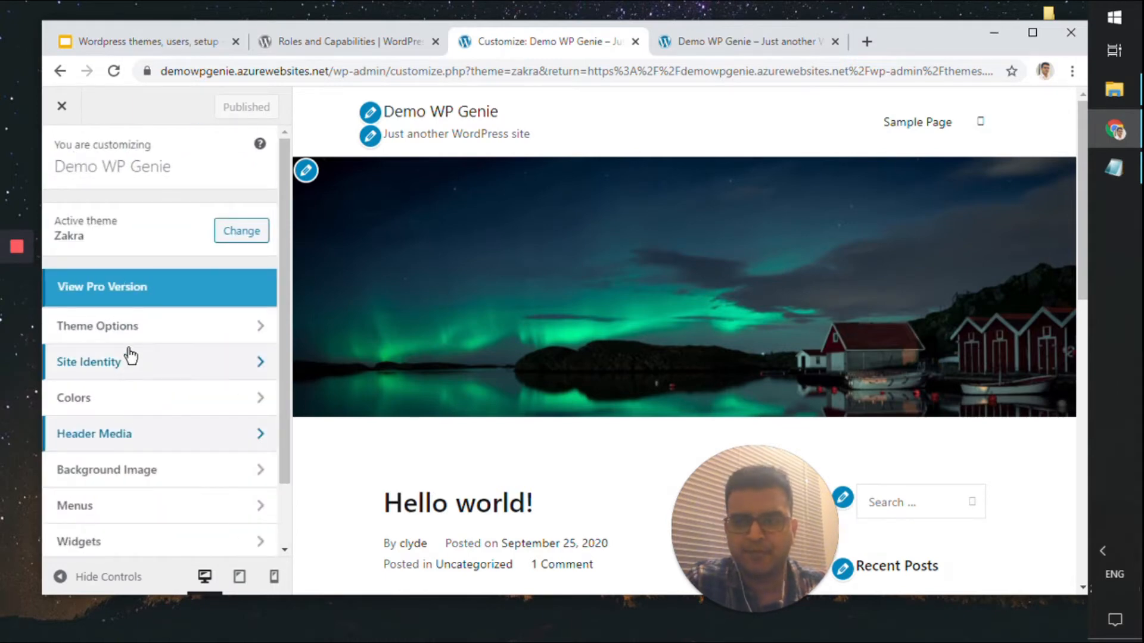
{"action": "left_click", "coordinate": [178, 327]}
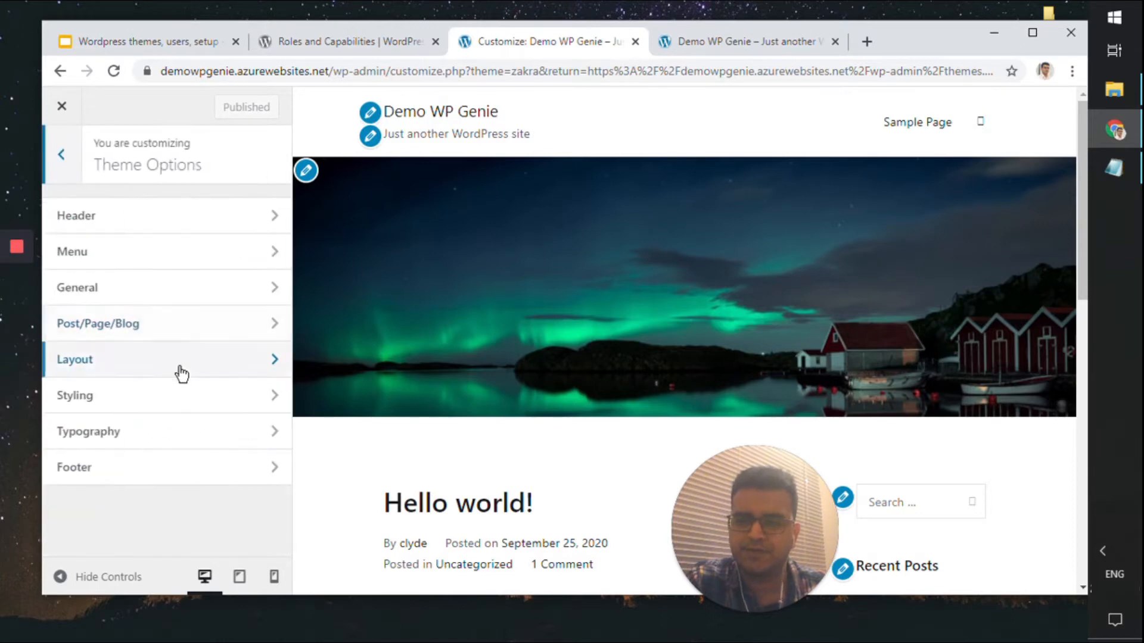
{"action": "left_click", "coordinate": [143, 225]}
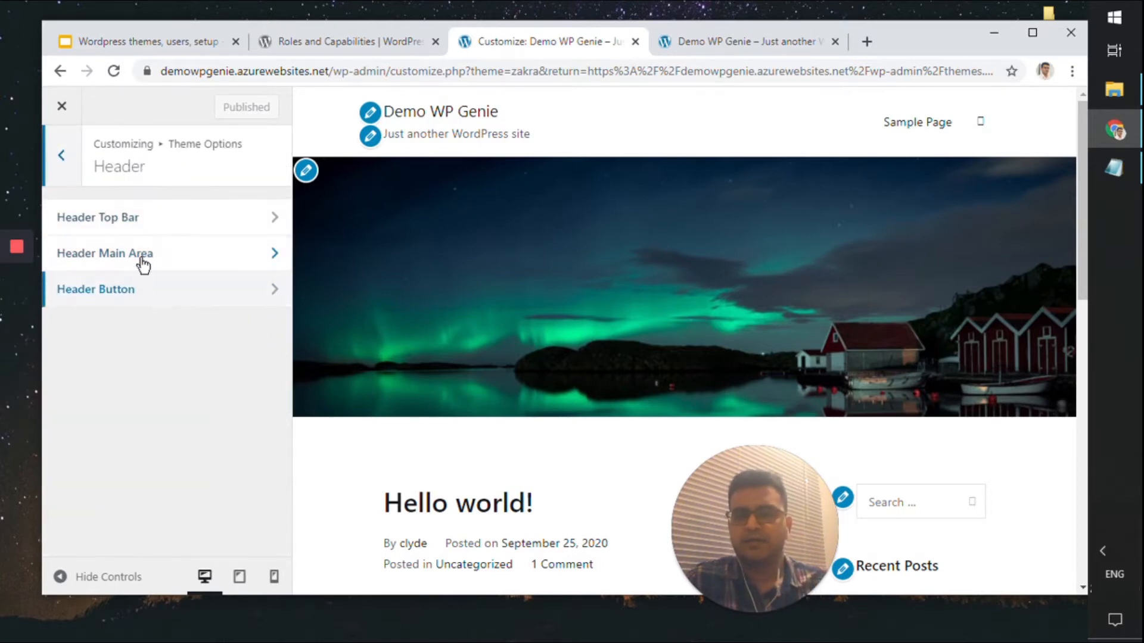
Open Header Main Area settings and reload the live site to view the aurora header
{"action": "left_click", "coordinate": [143, 262]}
{"action": "scroll", "coordinate": [148, 320], "scroll_direction": "down", "scroll_amount": 4}
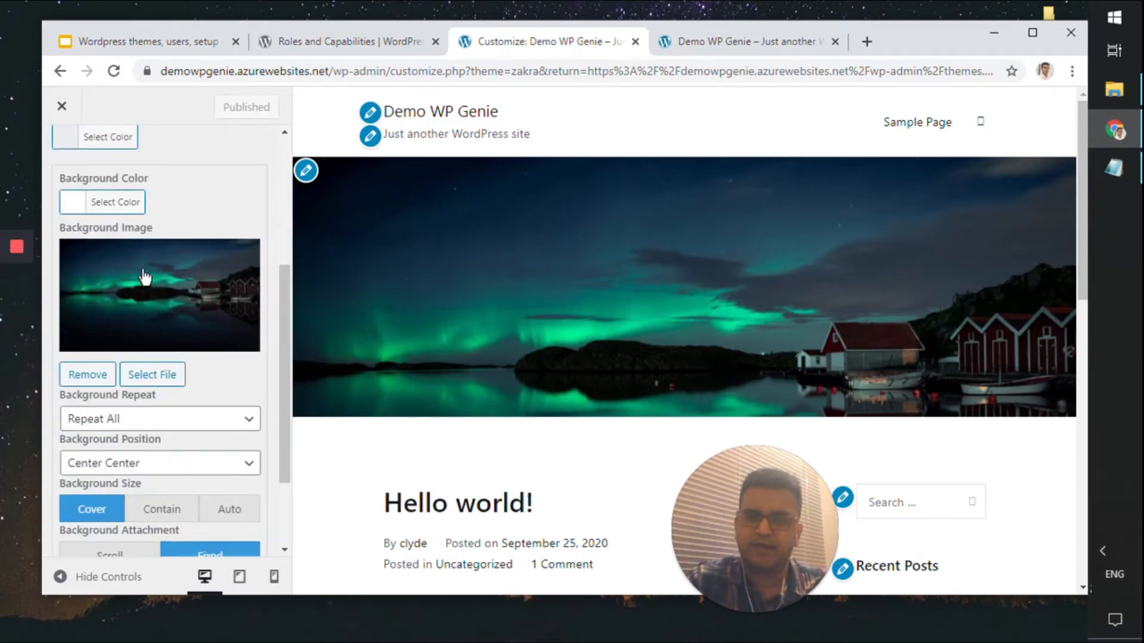
{"action": "left_click", "coordinate": [710, 43]}
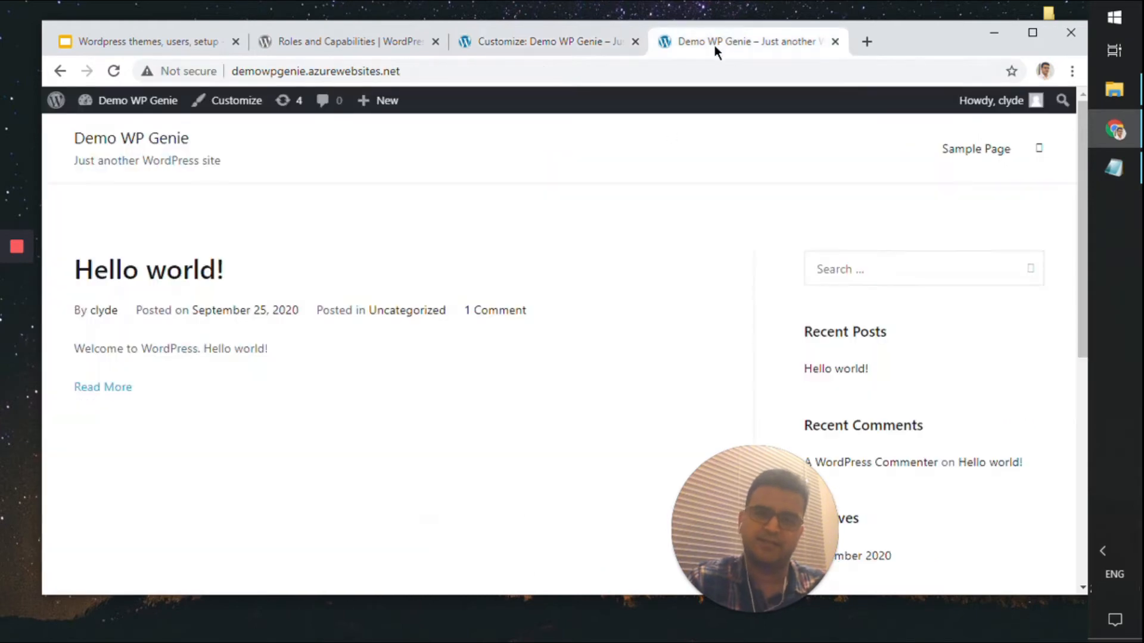
{"action": "key", "text": "F5"}
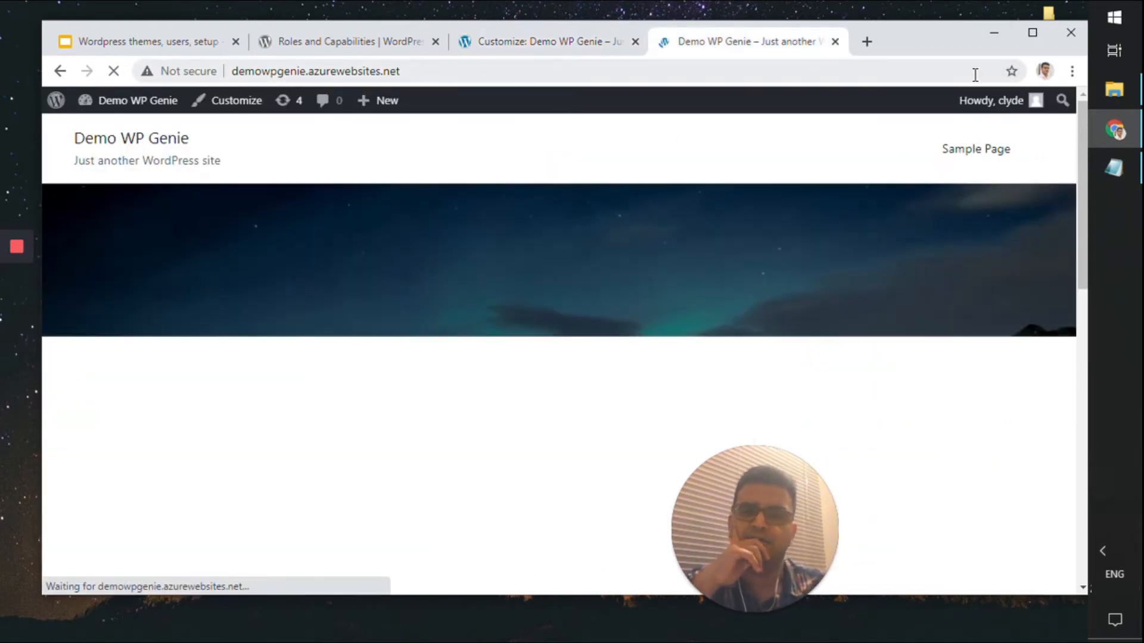
{"action": "scroll", "coordinate": [901, 273], "scroll_direction": "down", "scroll_amount": 3}
{"action": "scroll", "coordinate": [901, 272], "scroll_direction": "up", "scroll_amount": 3}
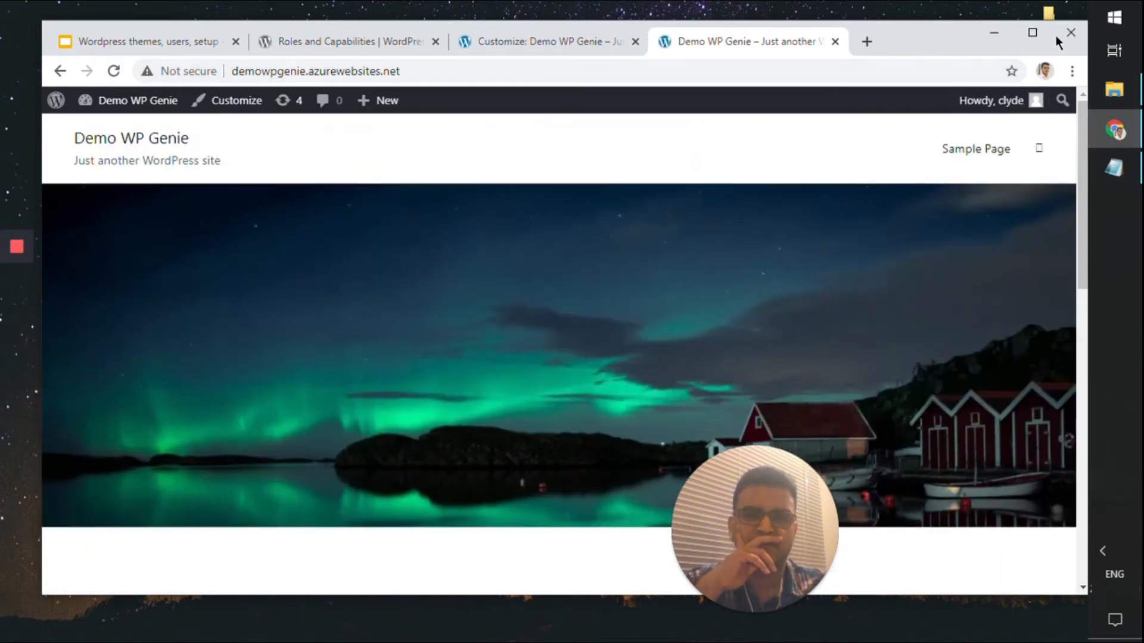
Reposition and resize the browser window to be wider and shorter
{"action": "left_click", "coordinate": [1032, 32]}
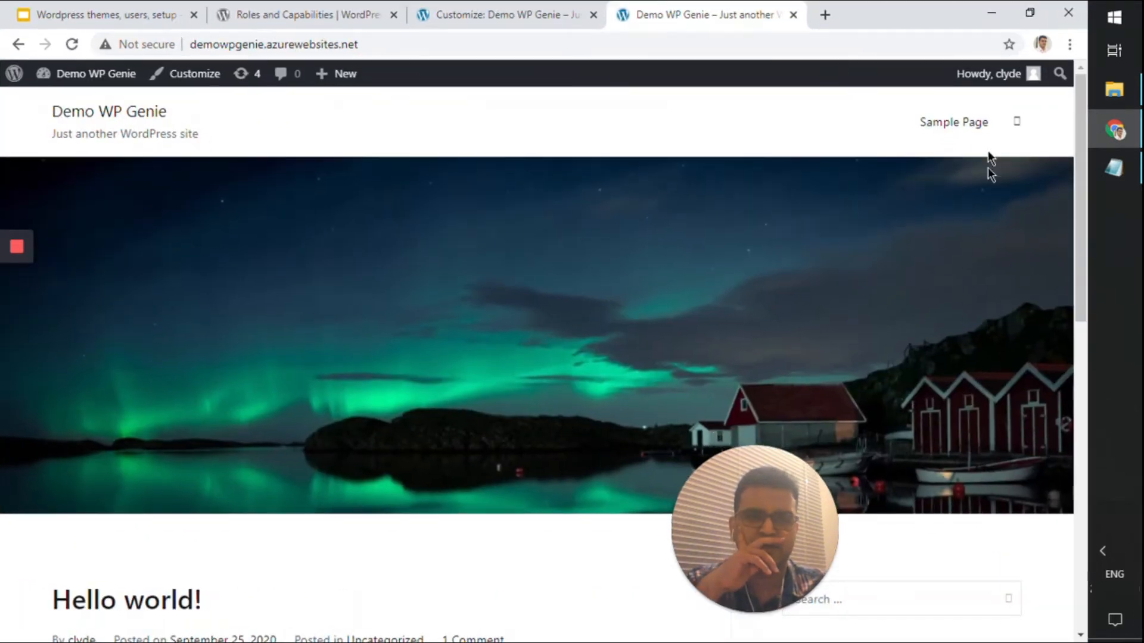
{"action": "left_click", "coordinate": [1025, 20]}
{"action": "mouse_move", "coordinate": [981, 32]}
{"action": "left_mouse_down"}
{"action": "mouse_move", "coordinate": [925, 31]}
{"action": "mouse_move", "coordinate": [968, 19]}
{"action": "left_mouse_up"}
{"action": "left_click_drag", "start_coordinate": [1083, 578], "coordinate": [1076, 642]}
{"action": "left_click", "coordinate": [551, 31]}
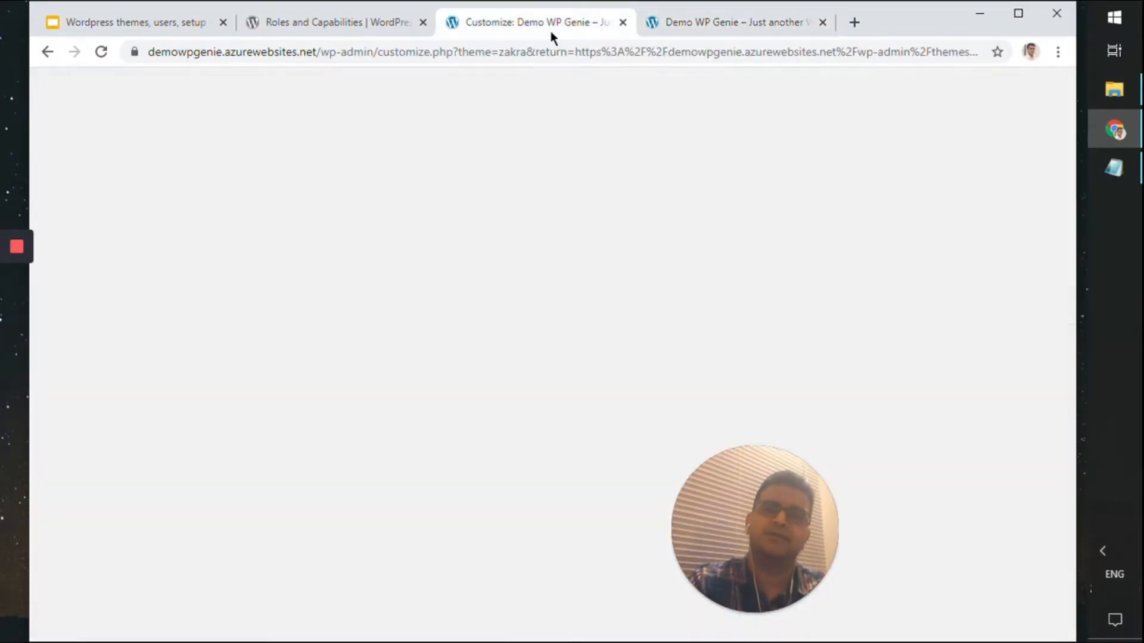
{"action": "left_click", "coordinate": [781, 31]}
{"action": "left_click", "coordinate": [733, 51]}
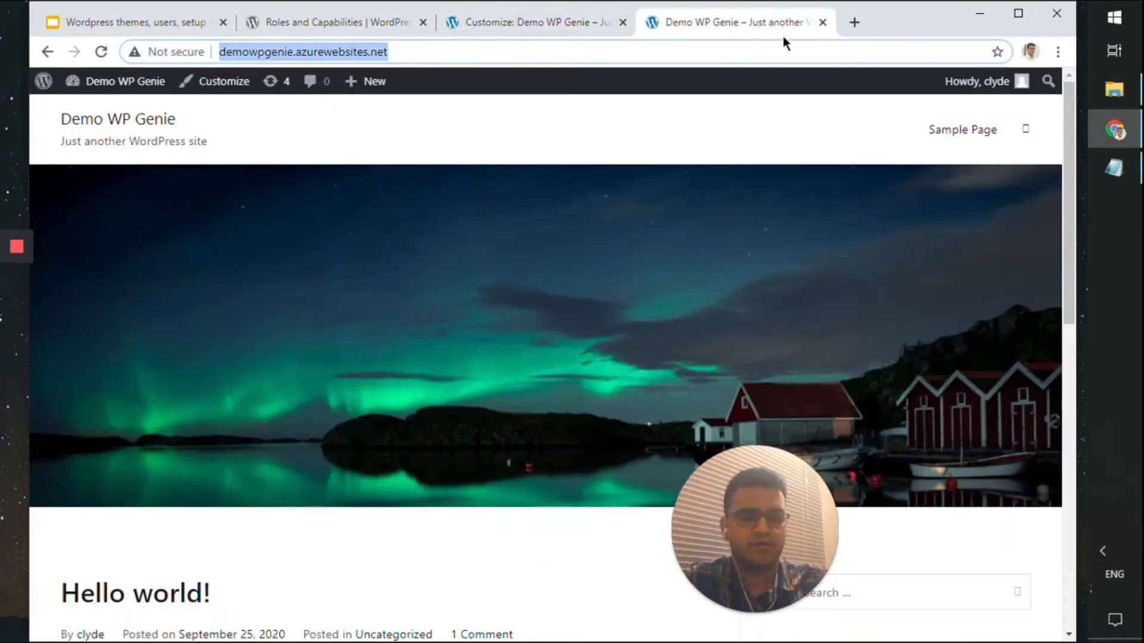
{"action": "key", "text": "Home"}
{"action": "type", "text": "https://"}
{"action": "key", "text": "Return"}
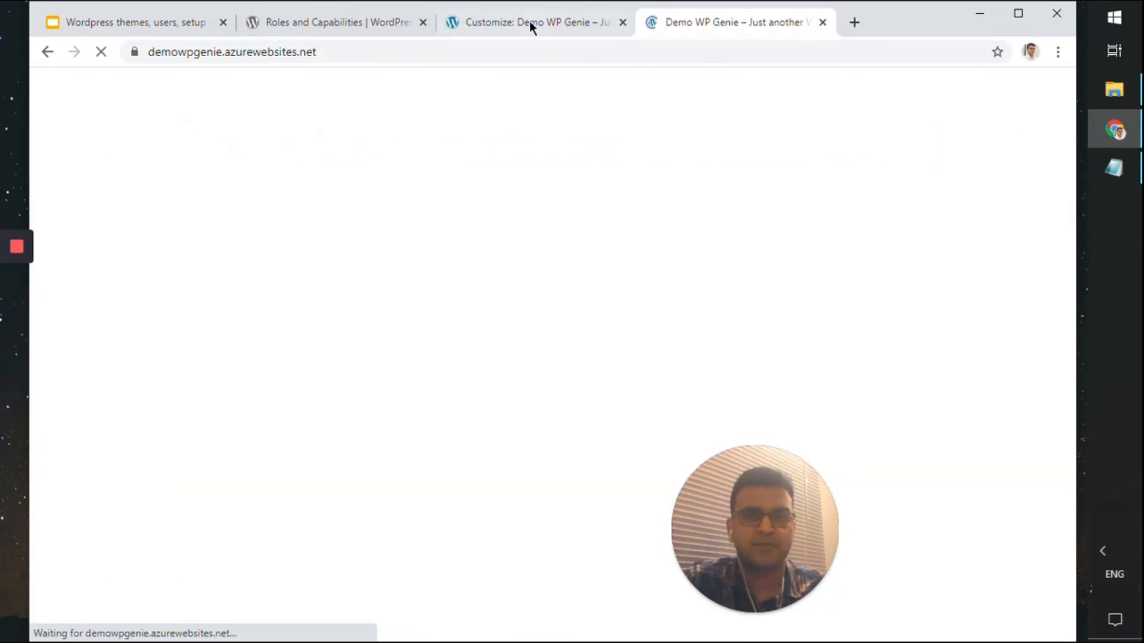
{"action": "left_click", "coordinate": [531, 24]}
Try the centred header style, revert to logo-left, menu-right, and return to Header
{"action": "scroll", "coordinate": [152, 324], "scroll_direction": "up", "scroll_amount": 5}
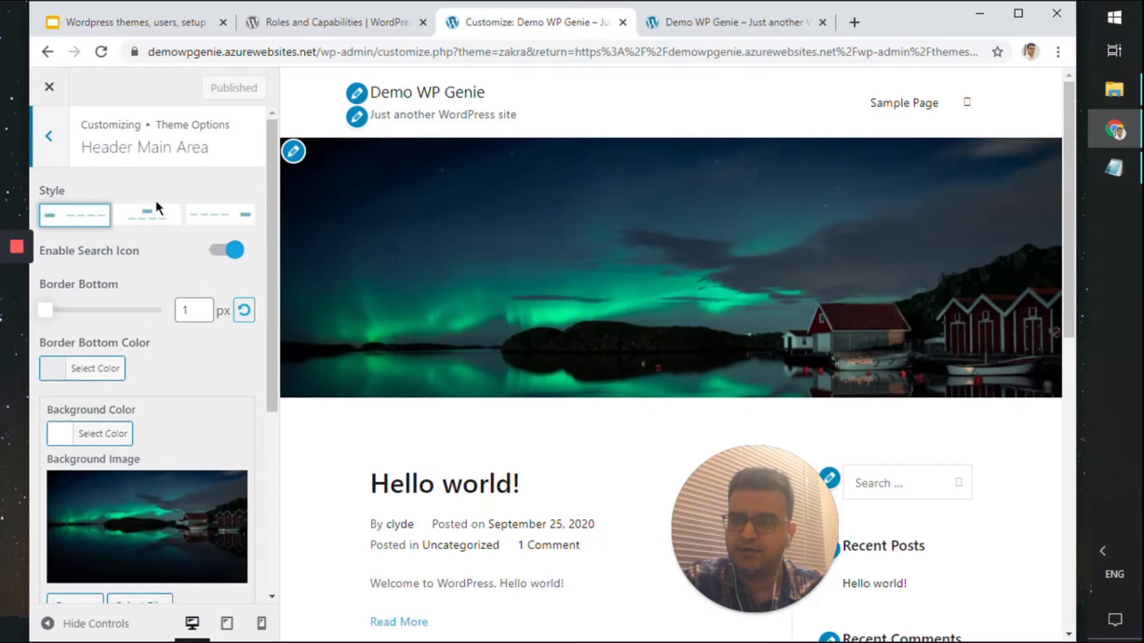
{"action": "left_click", "coordinate": [173, 230]}
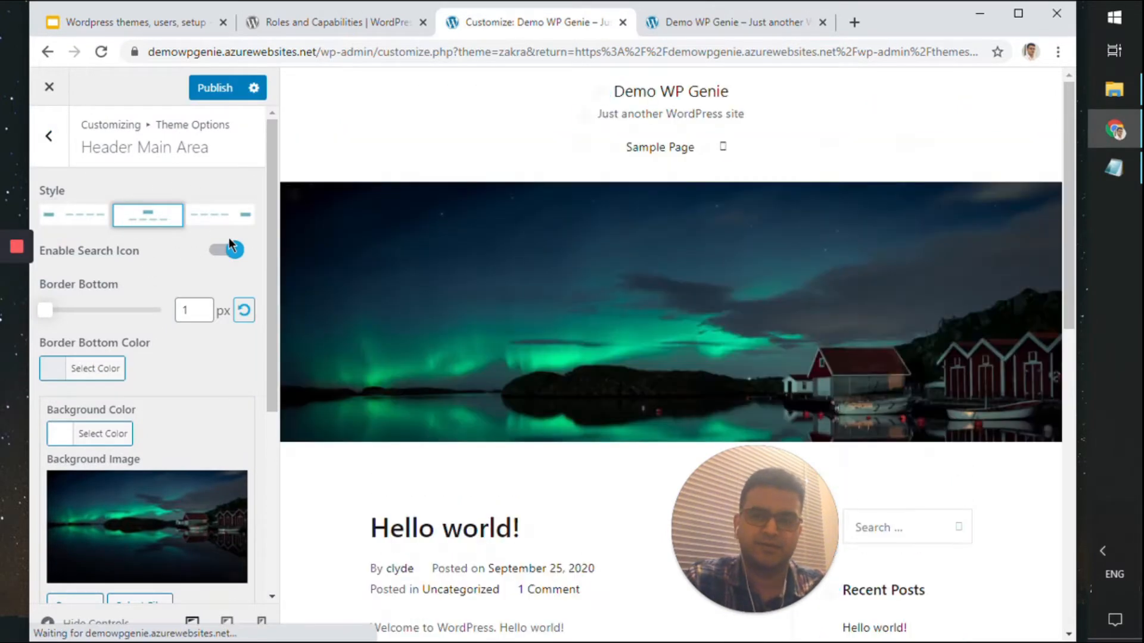
{"action": "left_click", "coordinate": [64, 220]}
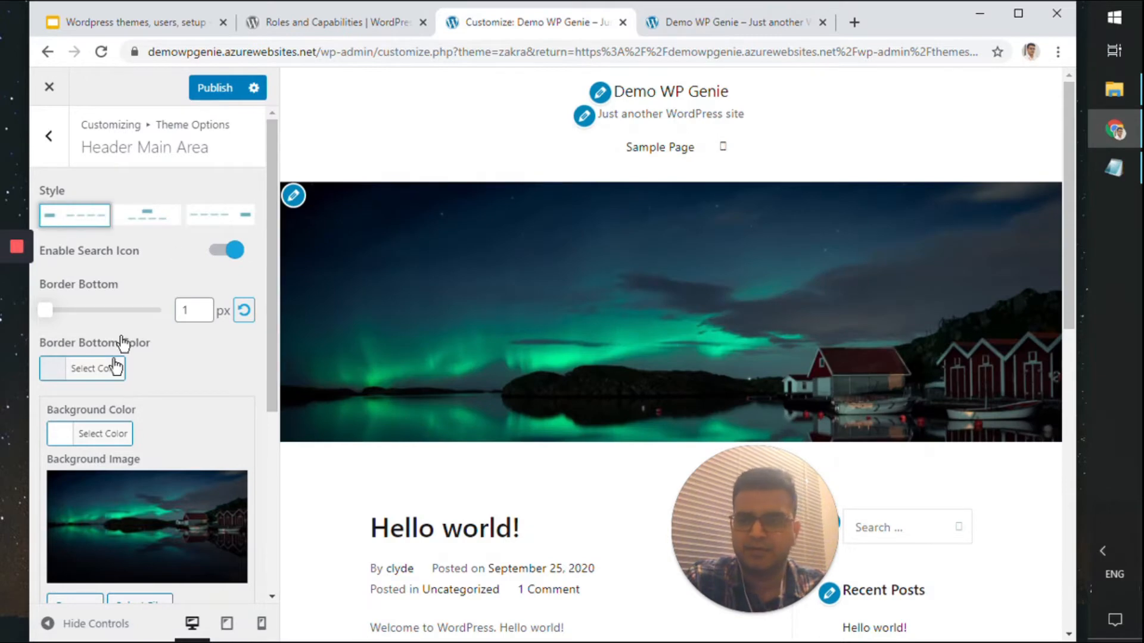
{"action": "scroll", "coordinate": [494, 382], "scroll_direction": "down", "scroll_amount": 15}
{"action": "scroll", "coordinate": [491, 392], "scroll_direction": "up", "scroll_amount": 15}
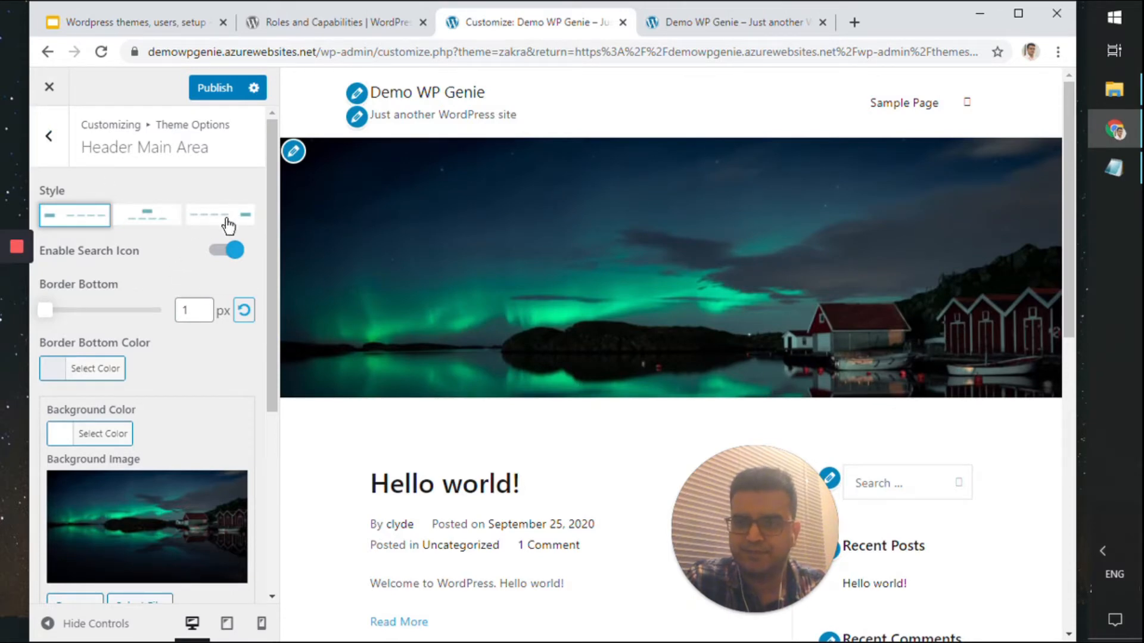
{"action": "left_click", "coordinate": [53, 142]}
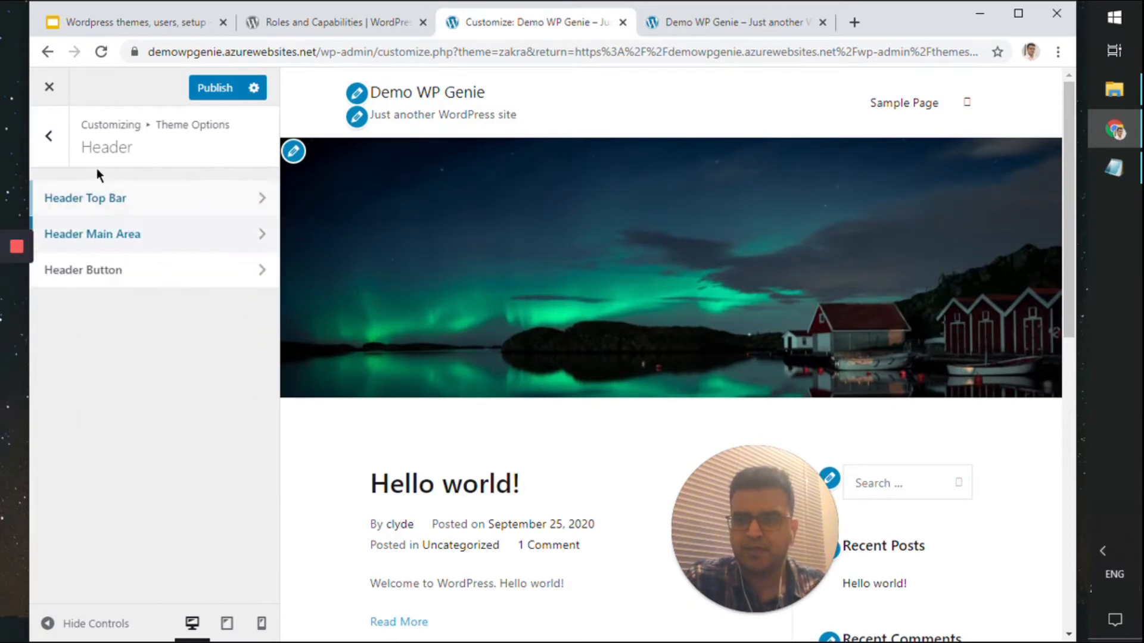
{"action": "left_click", "coordinate": [130, 272]}
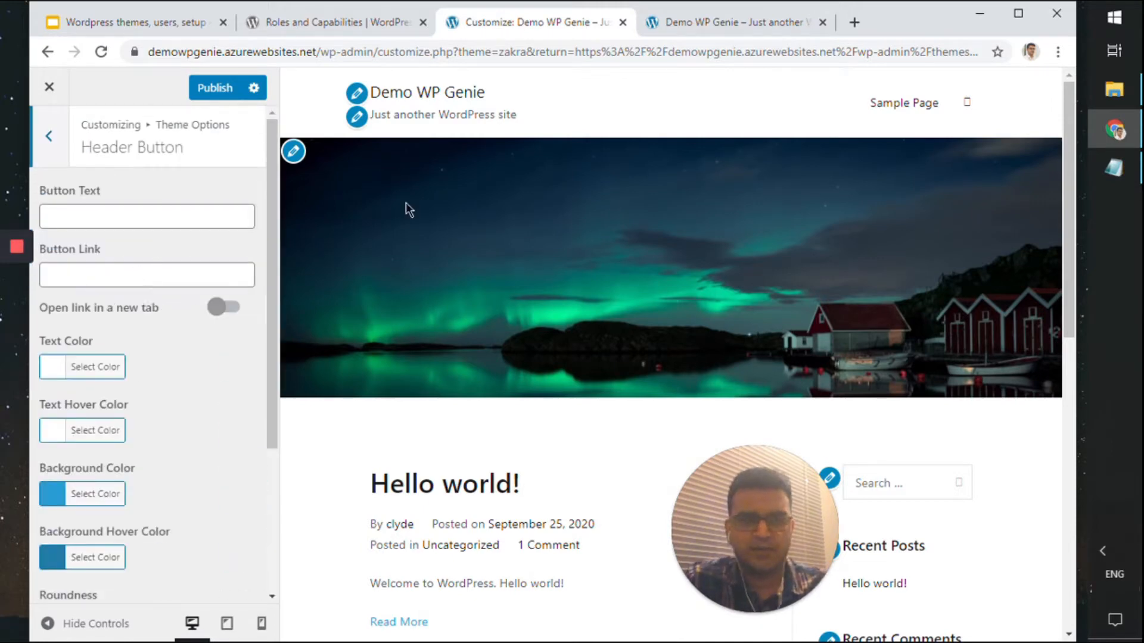
{"action": "left_click", "coordinate": [216, 216]}
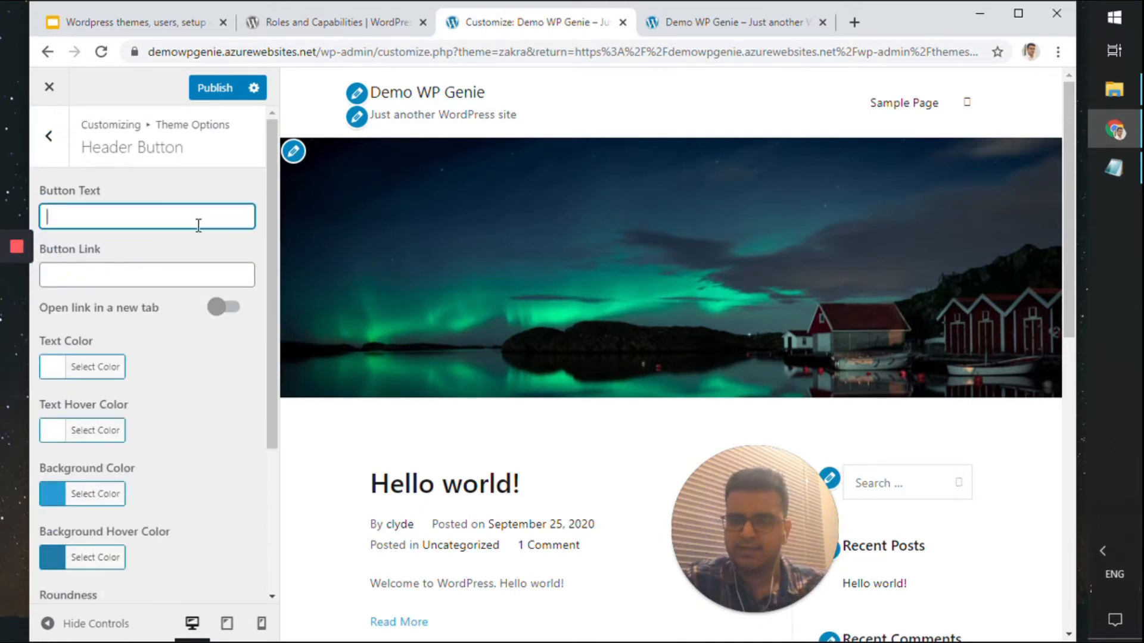
{"action": "type", "text": "Google"}
{"action": "key", "text": "Tab"}
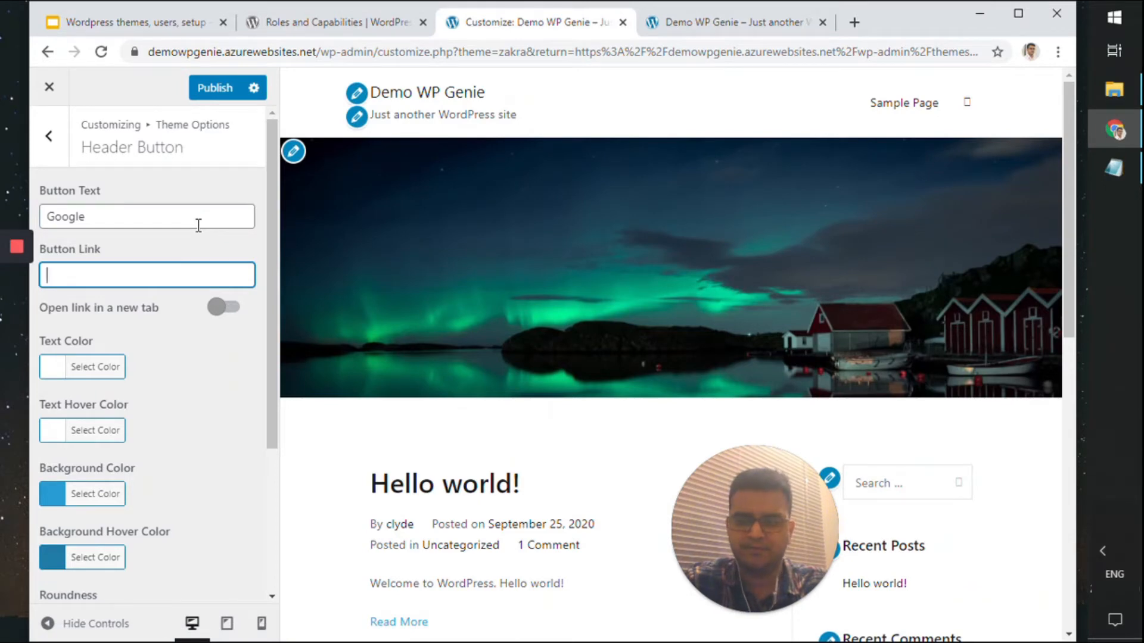
{"action": "type", "text": "https"}
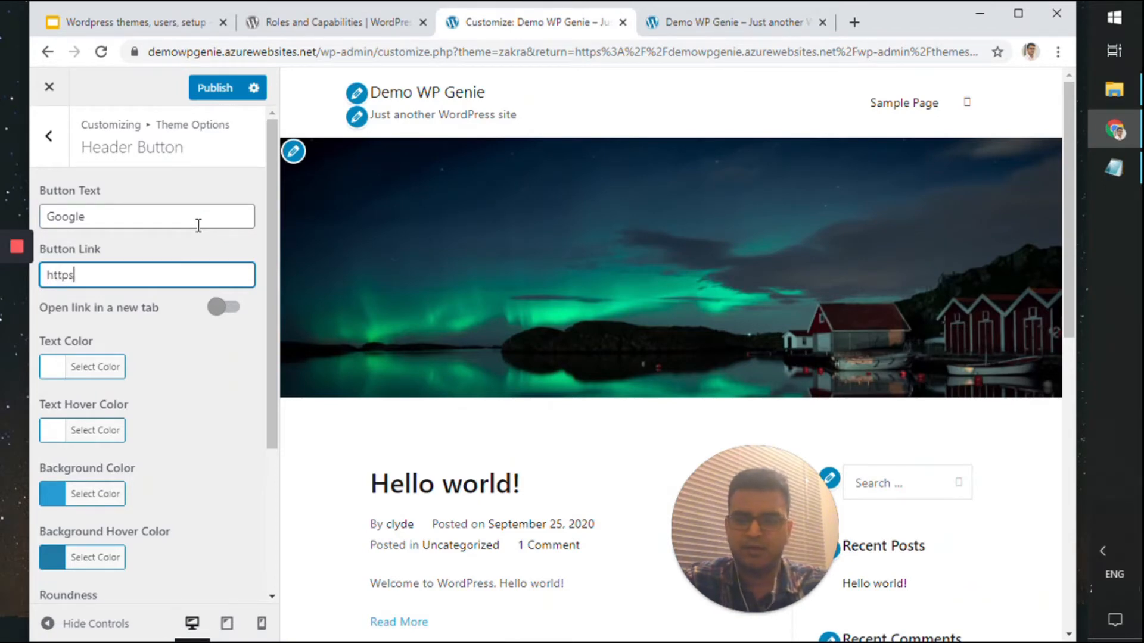
{"action": "type", "text": "://goo"}
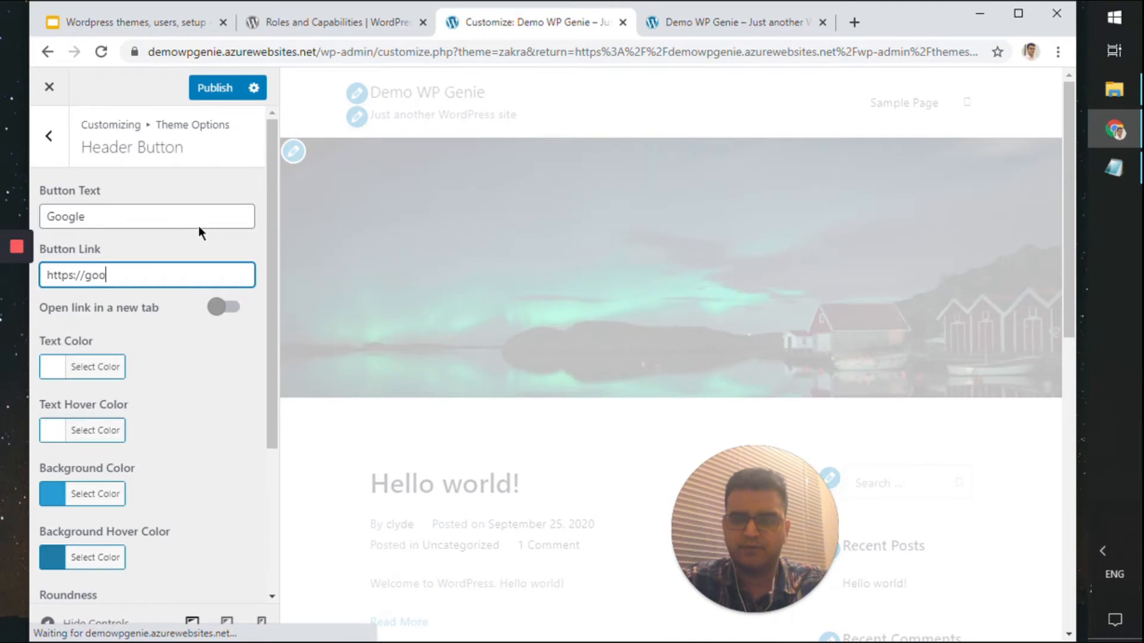
{"action": "type", "text": "gle.com"}
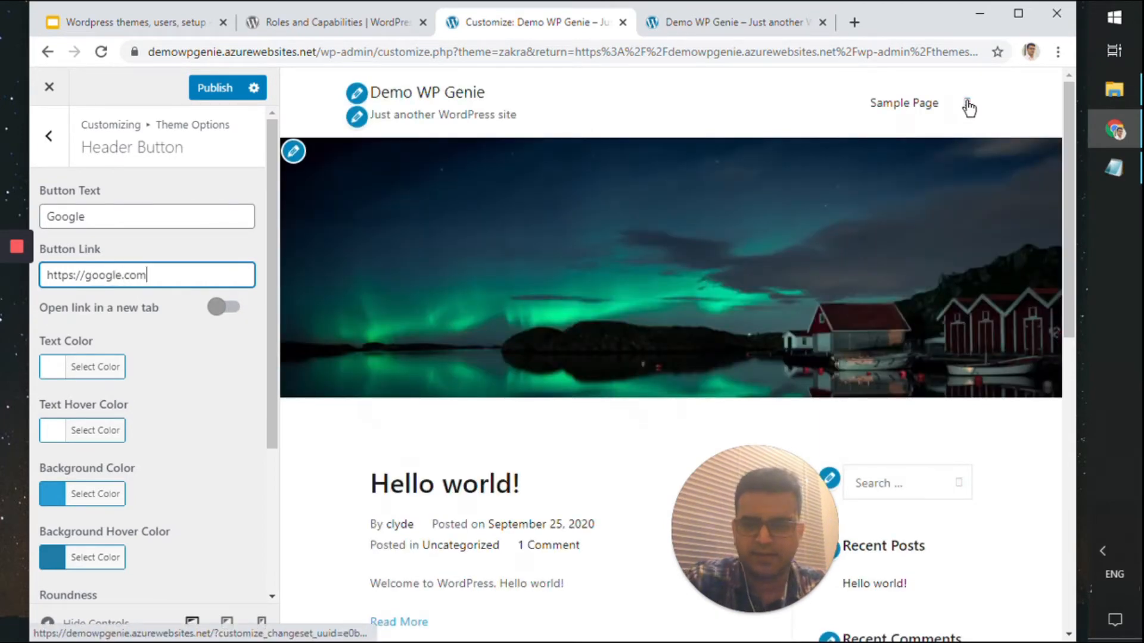
{"action": "left_click", "coordinate": [229, 93]}
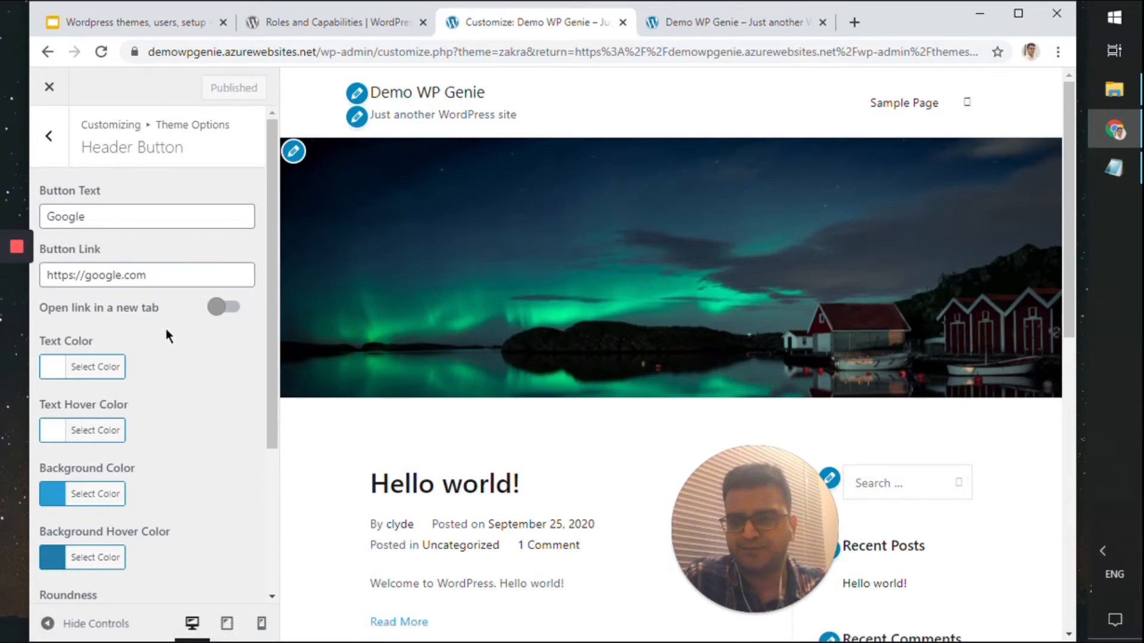
{"action": "scroll", "coordinate": [165, 329], "scroll_direction": "down", "scroll_amount": 3}
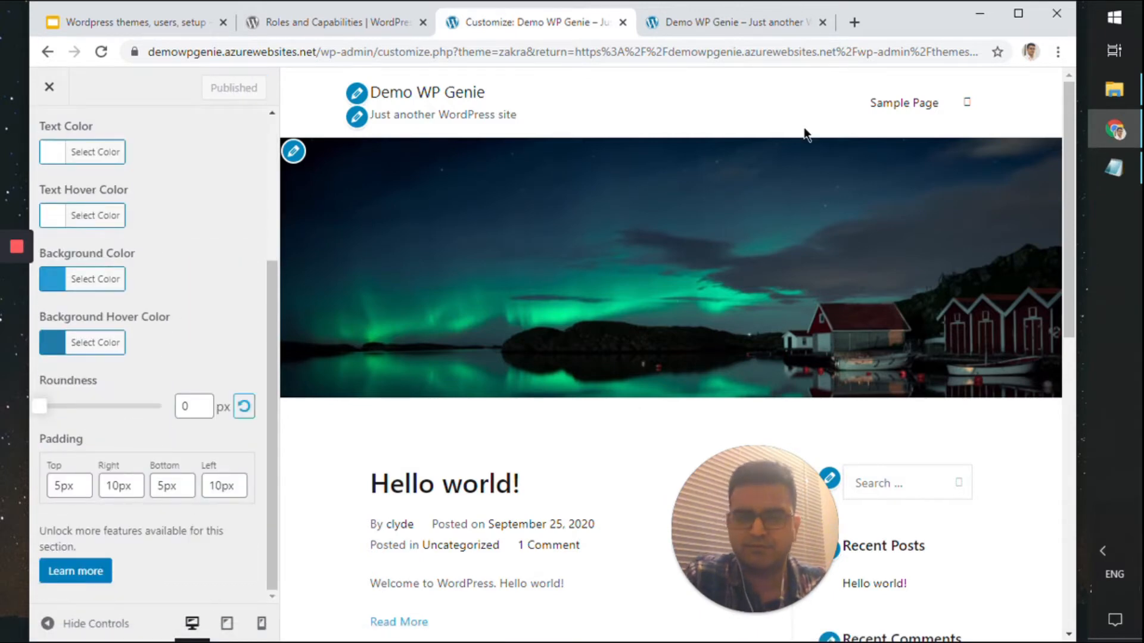
Reload the live site, open and close its search box, then return to the Customizer tab
{"action": "left_click", "coordinate": [727, 26]}
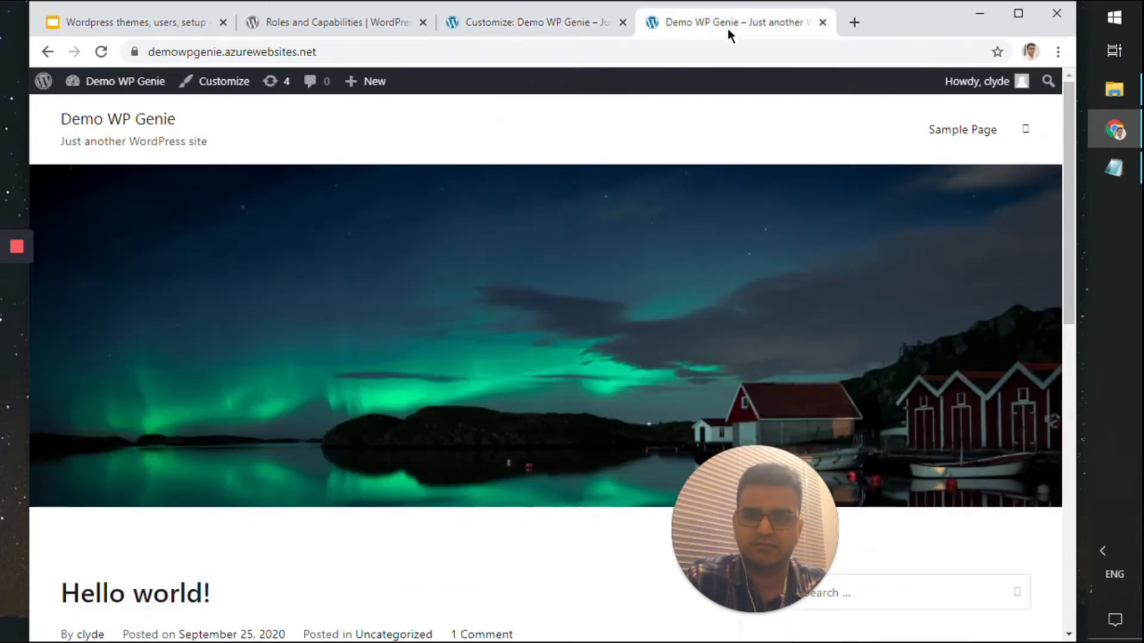
{"action": "key", "text": "F5"}
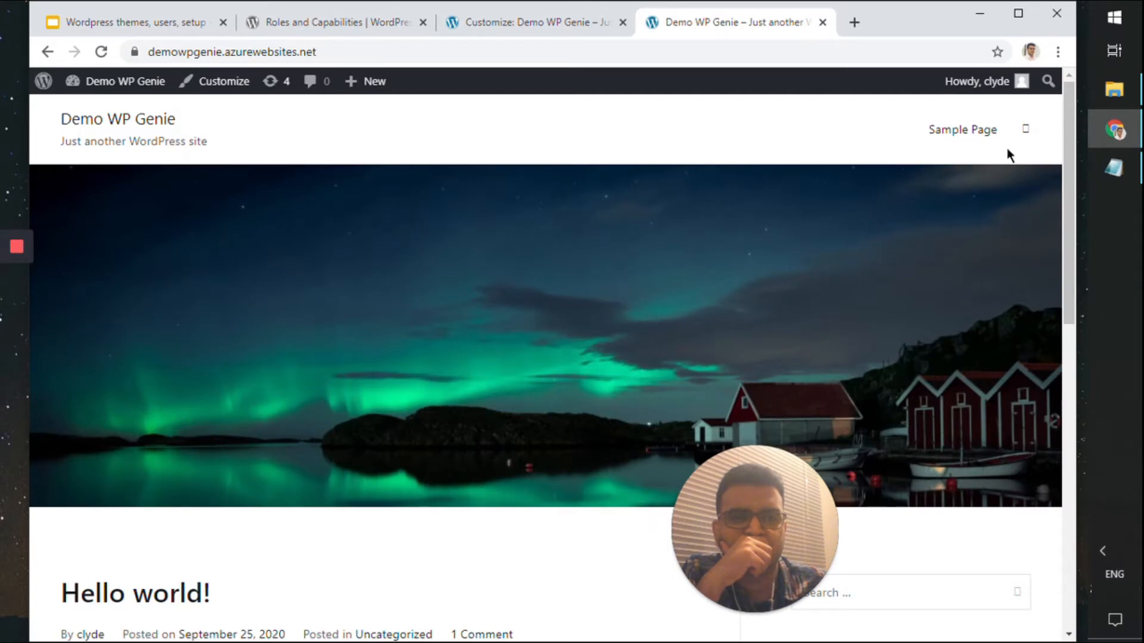
{"action": "left_click", "coordinate": [1026, 131]}
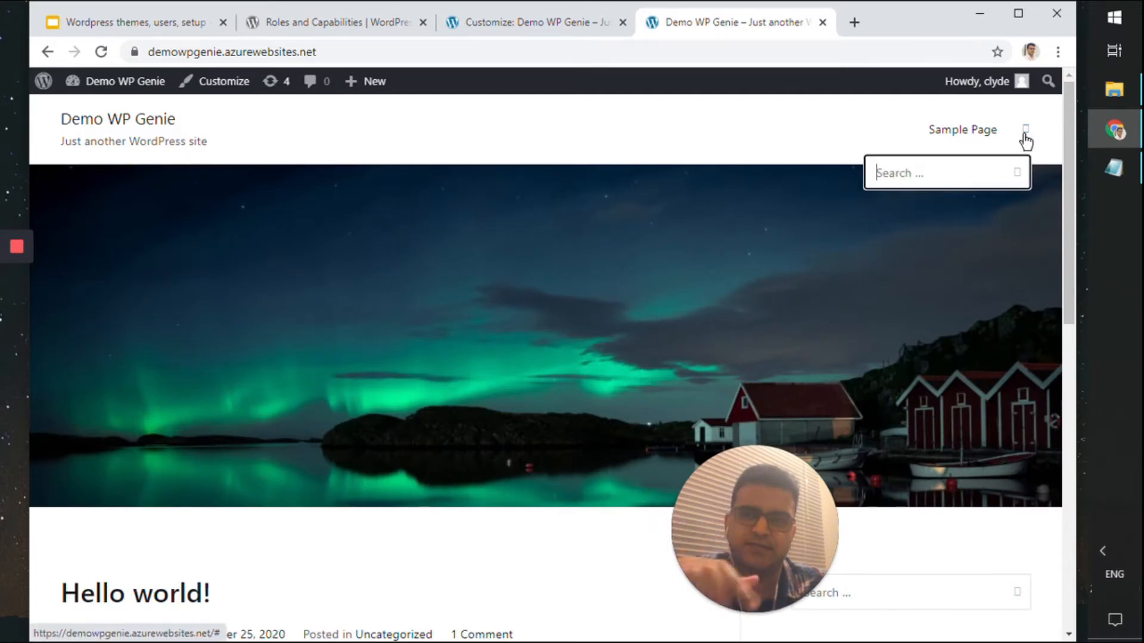
{"action": "left_click", "coordinate": [607, 124]}
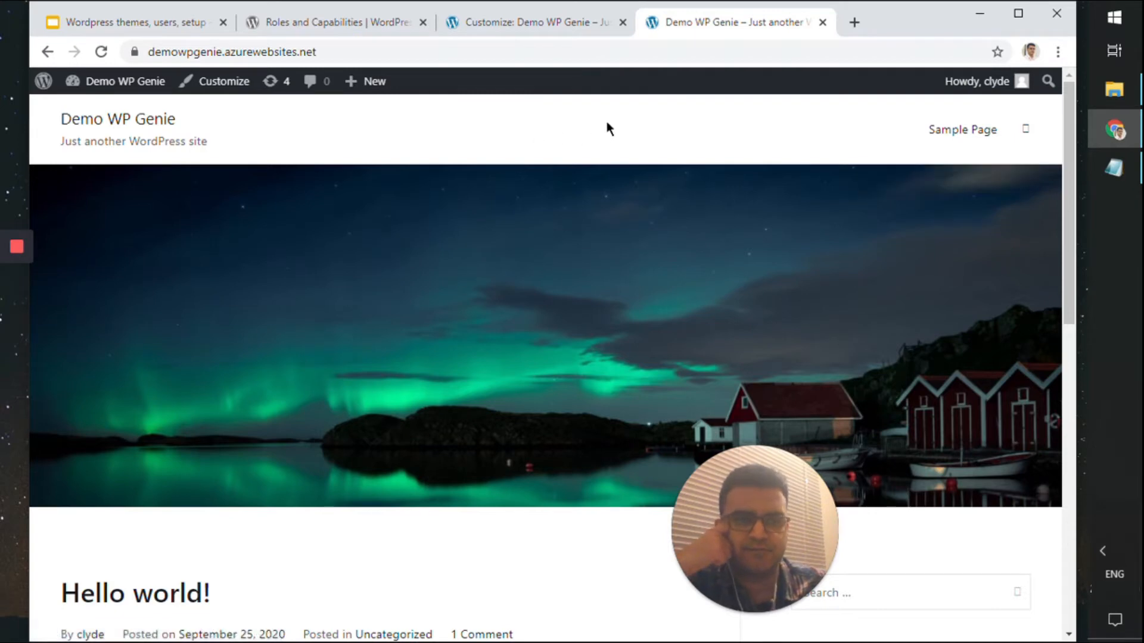
{"action": "left_click", "coordinate": [573, 26]}
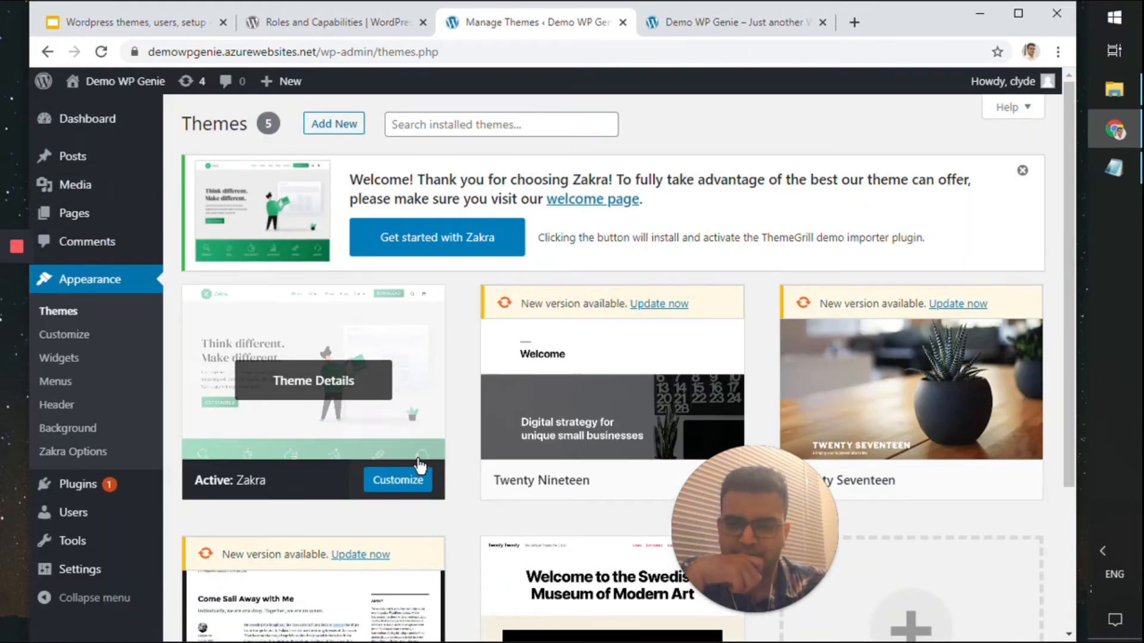
Customize Zakra at Theme Options > Header > Header Top Bar, toggling the top bar on then off
{"action": "left_click", "coordinate": [410, 484]}
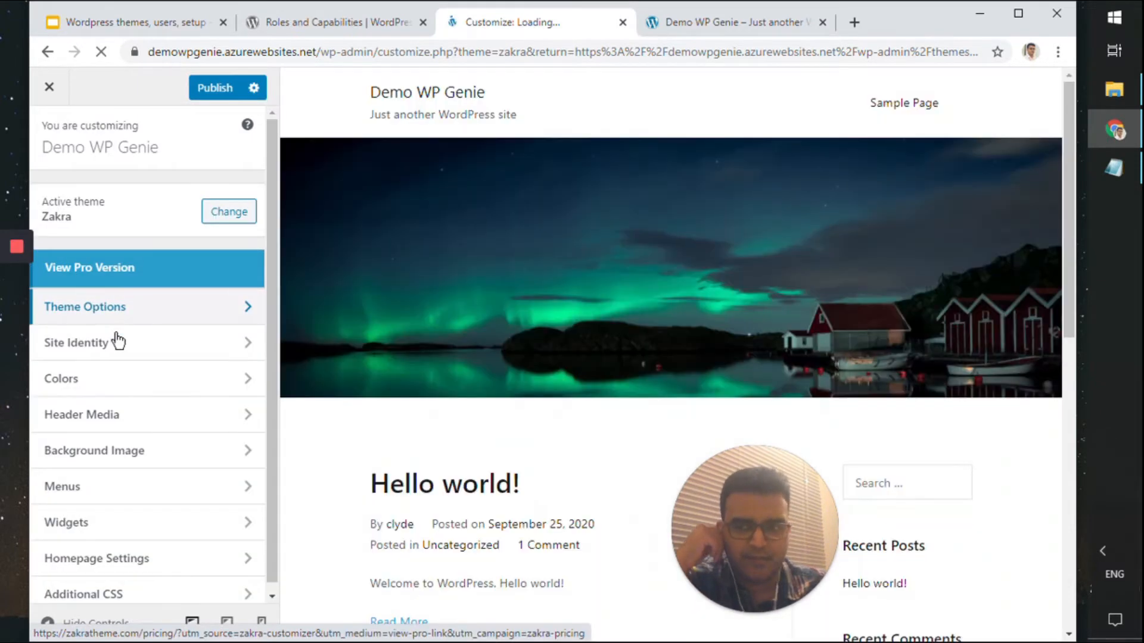
{"action": "left_click", "coordinate": [122, 324]}
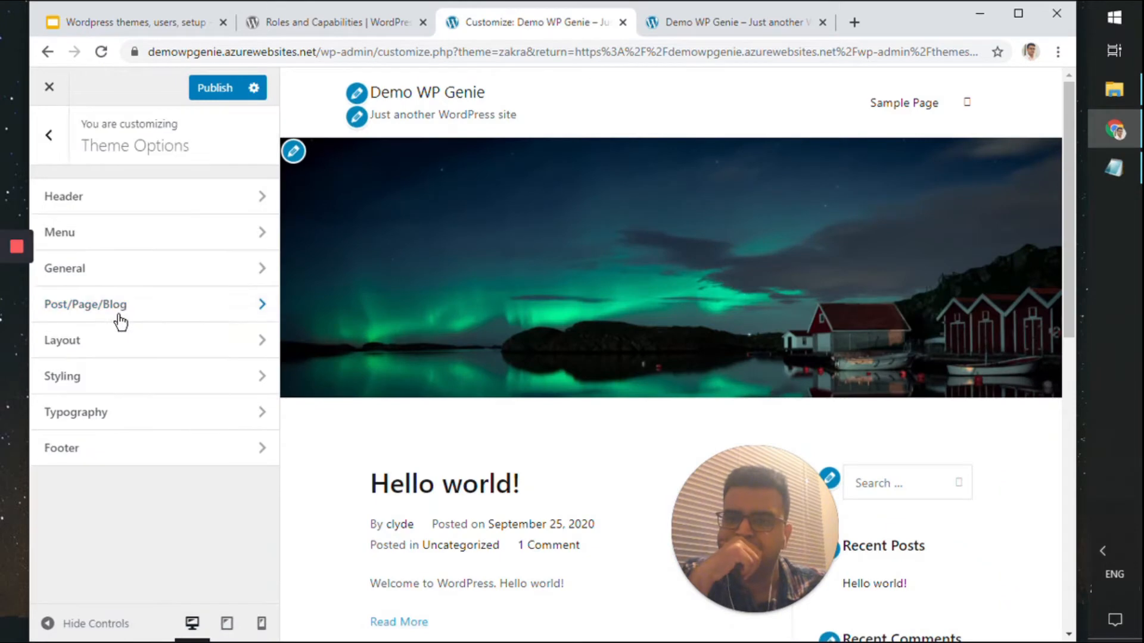
{"action": "left_click", "coordinate": [144, 202]}
{"action": "left_click", "coordinate": [167, 208]}
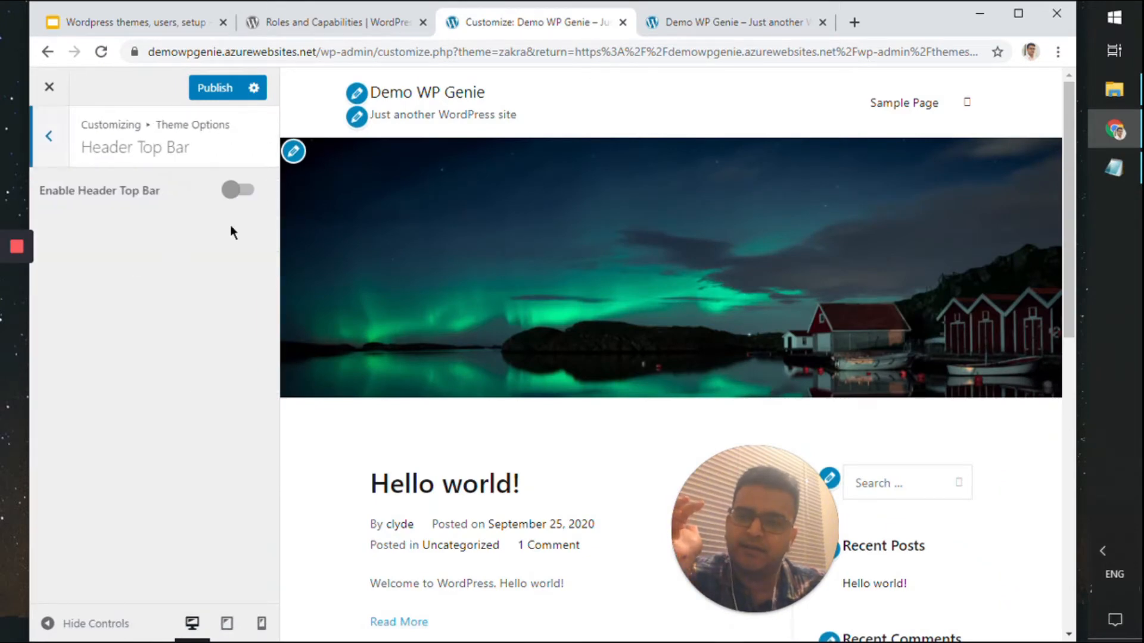
{"action": "left_click", "coordinate": [244, 194]}
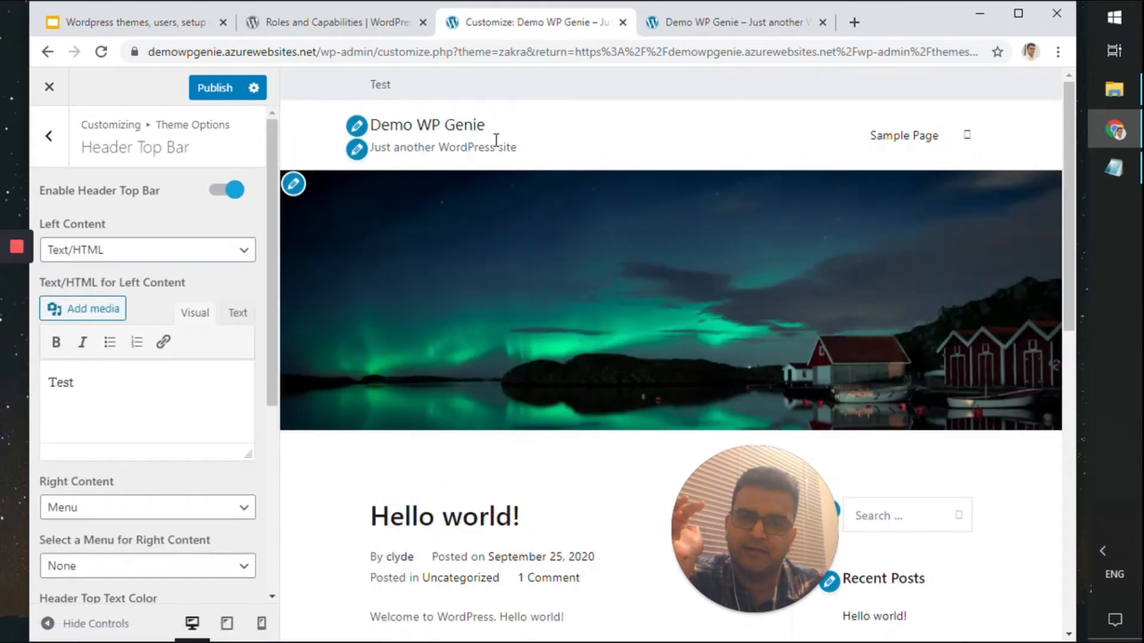
{"action": "scroll", "coordinate": [163, 464], "scroll_direction": "down", "scroll_amount": 5}
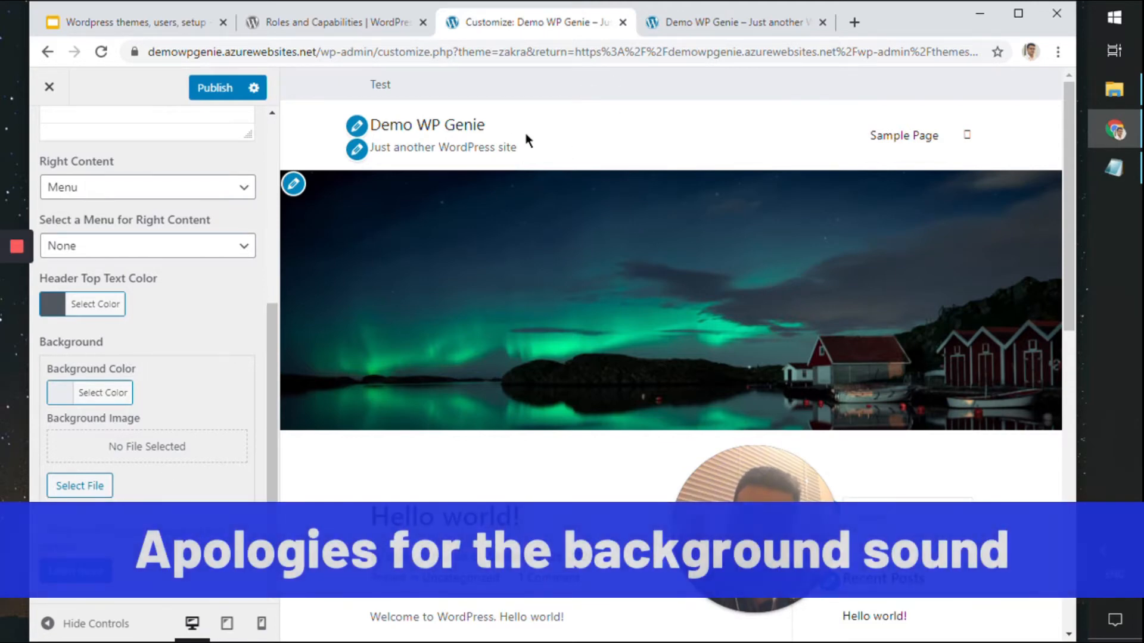
{"action": "scroll", "coordinate": [196, 199], "scroll_direction": "up", "scroll_amount": 5}
{"action": "left_click", "coordinate": [206, 207]}
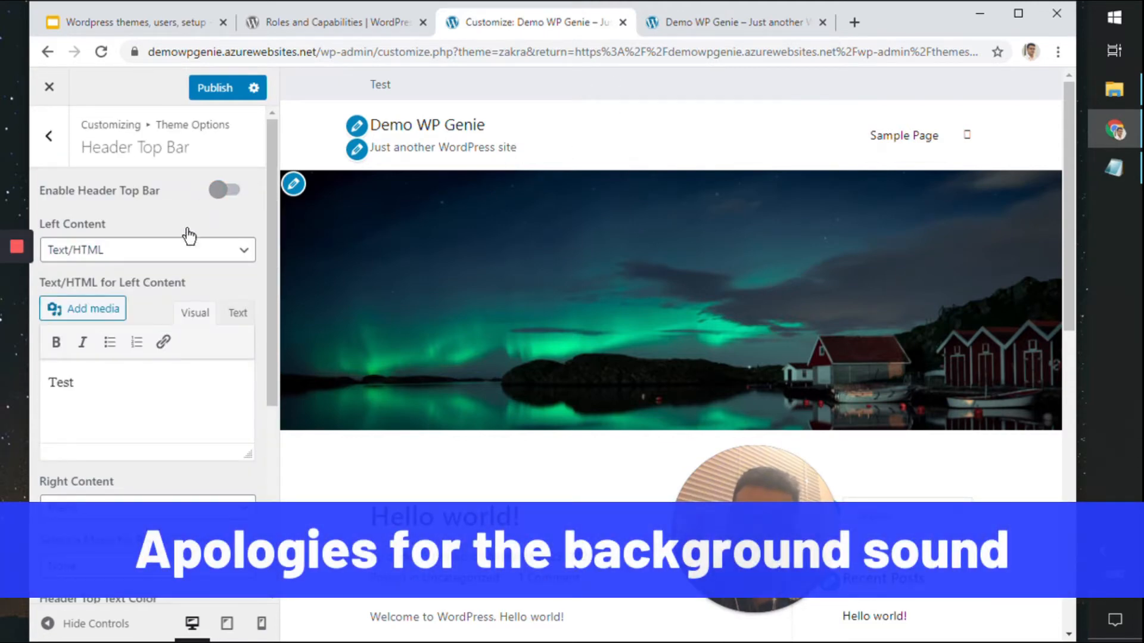
{"action": "mouse_move", "coordinate": [17, 307]}
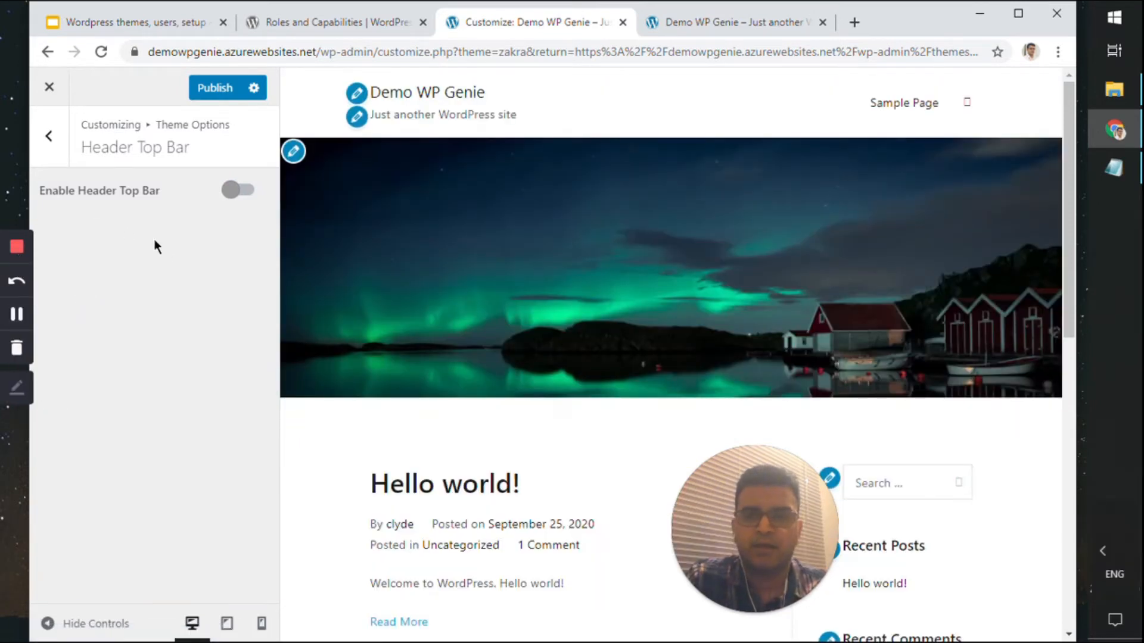
Open Menu > Primary Menu options and toggle one-line menu items on, then off
{"action": "left_click", "coordinate": [68, 149]}
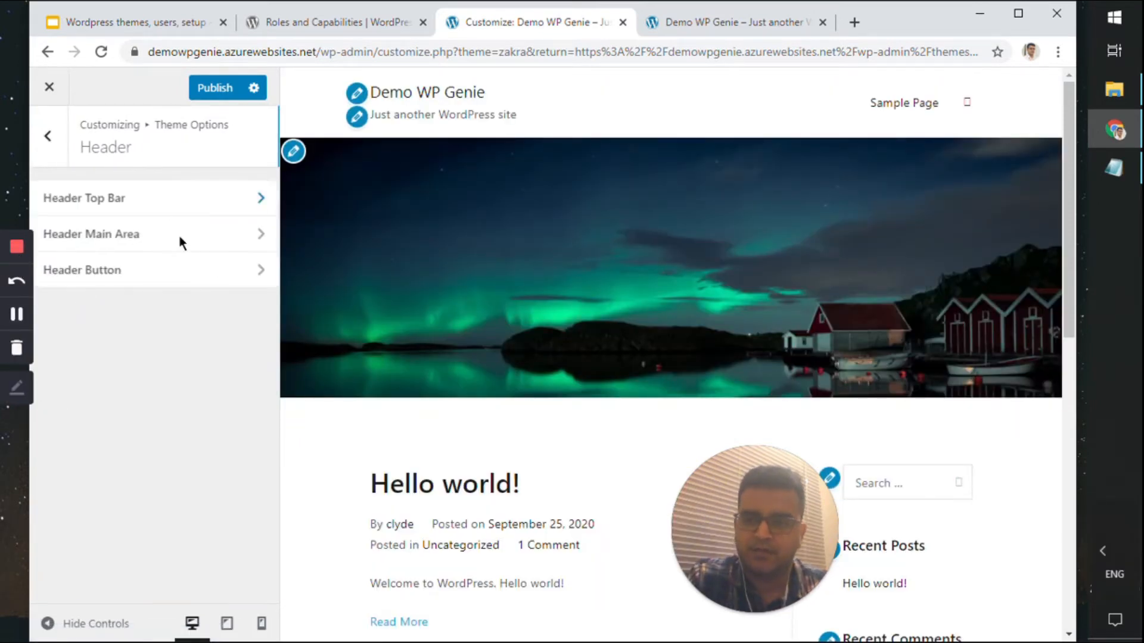
{"action": "left_click", "coordinate": [48, 137]}
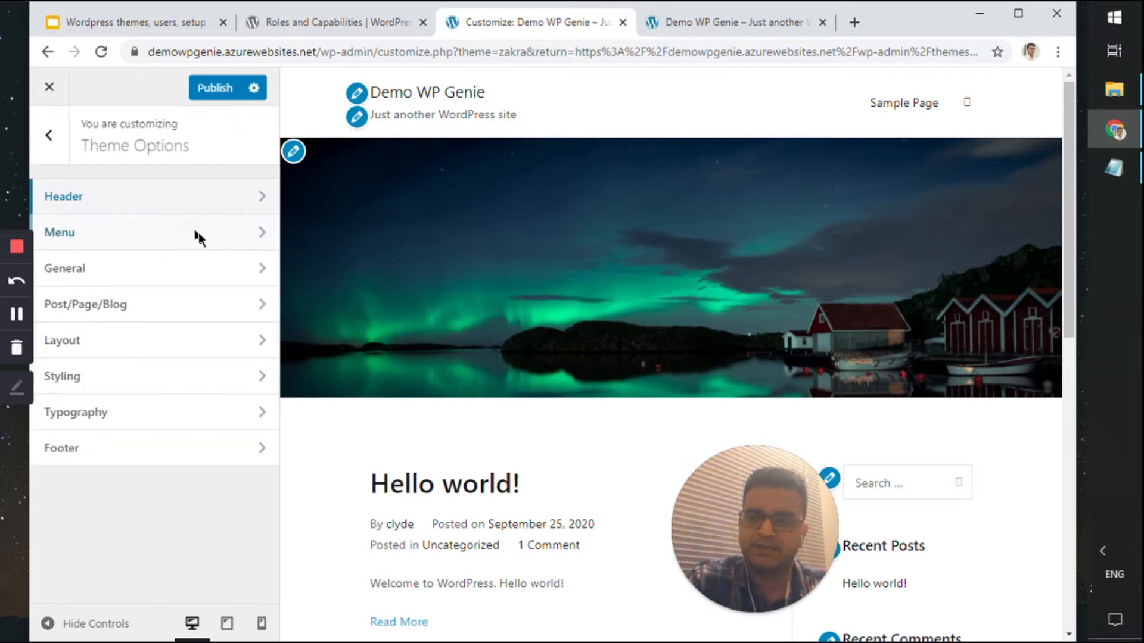
{"action": "left_click", "coordinate": [258, 237]}
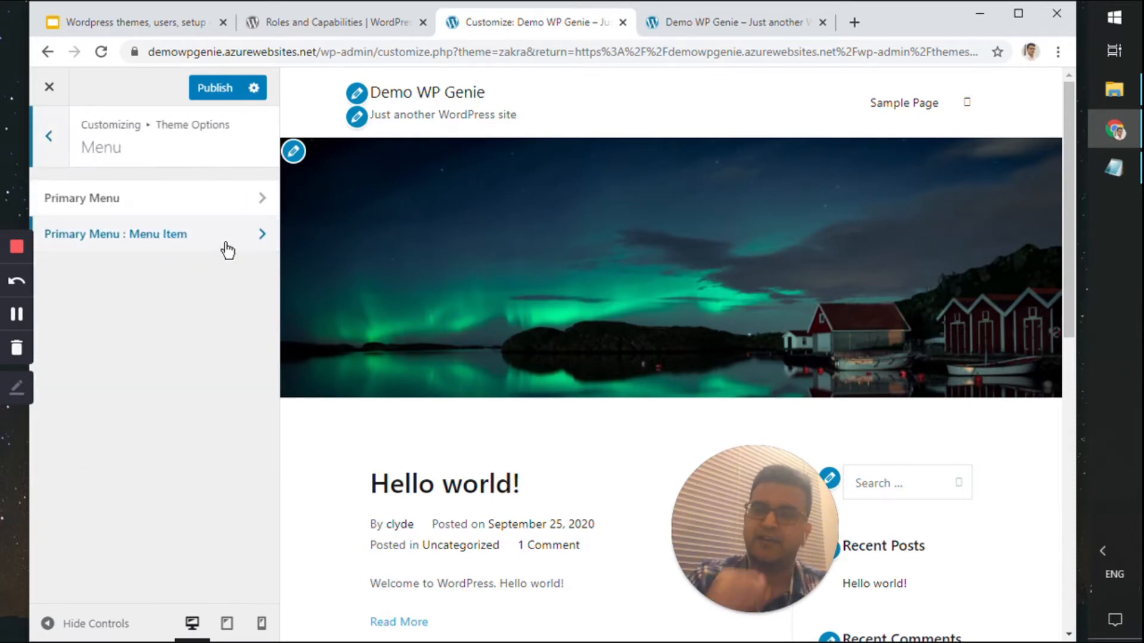
{"action": "left_click", "coordinate": [251, 207]}
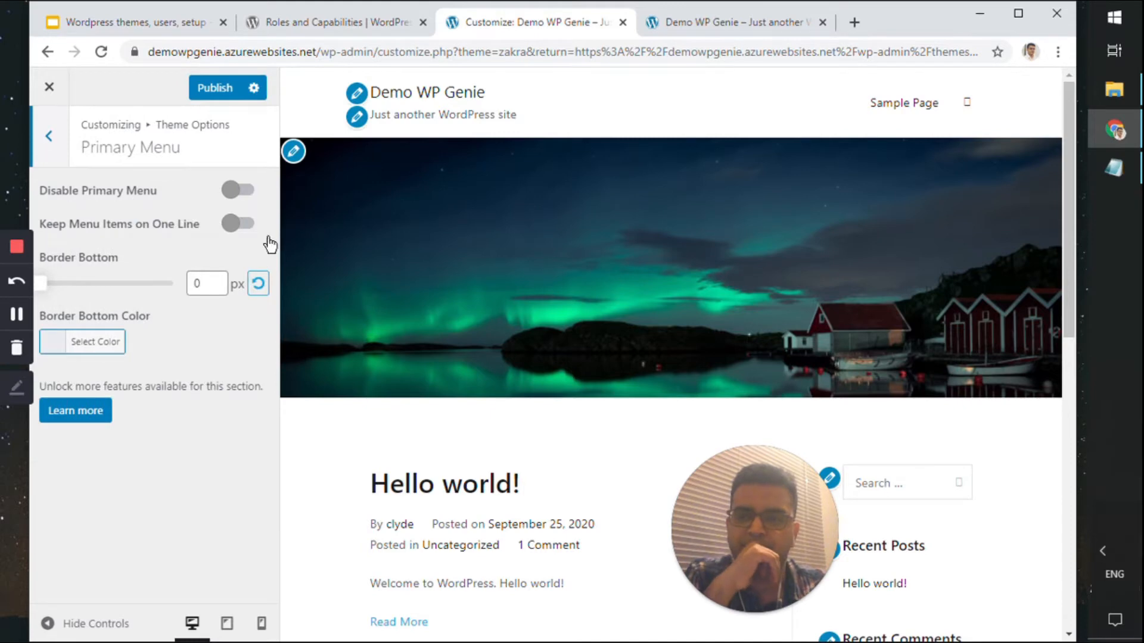
{"action": "left_click", "coordinate": [241, 223]}
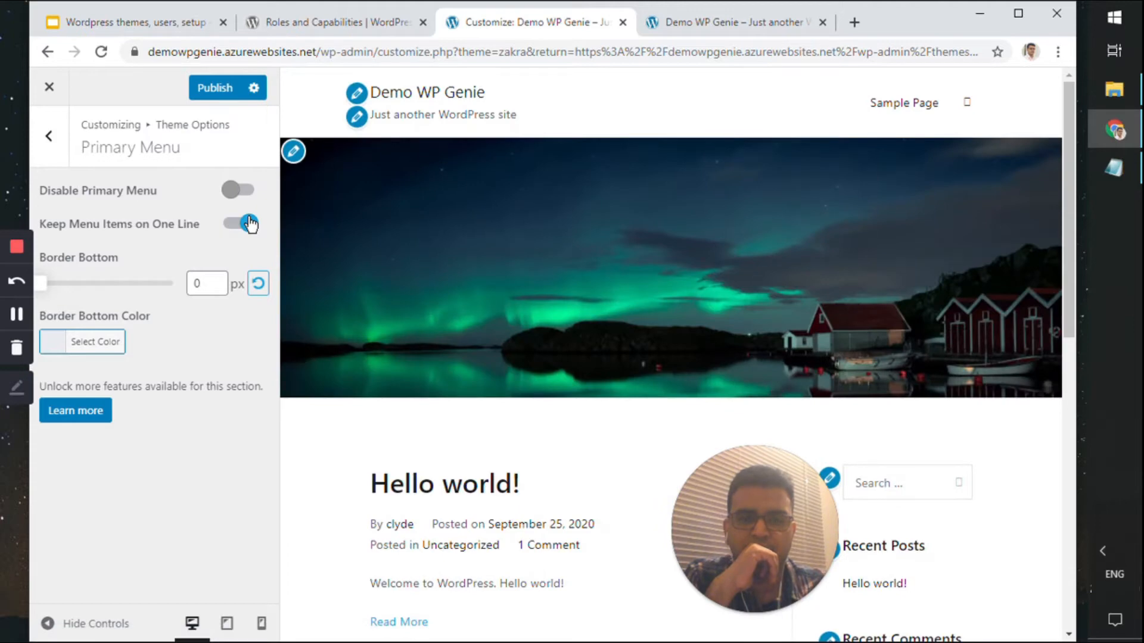
{"action": "left_click", "coordinate": [249, 223]}
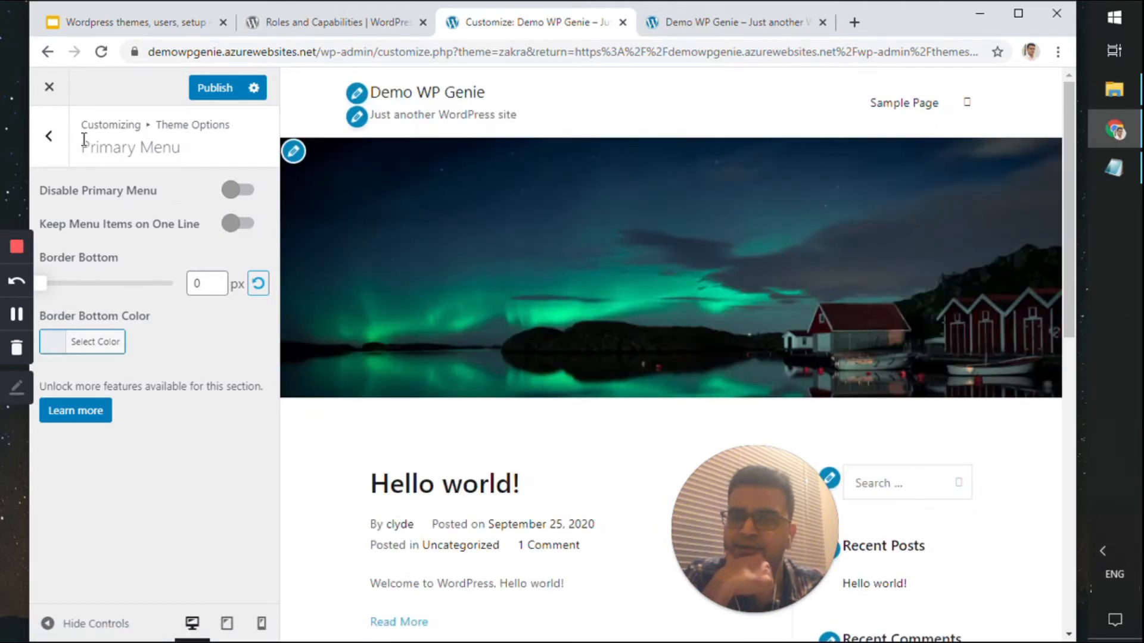
Open Menu Item settings, preview the Sample Page, and view the active menu item styles
{"action": "left_click", "coordinate": [51, 136]}
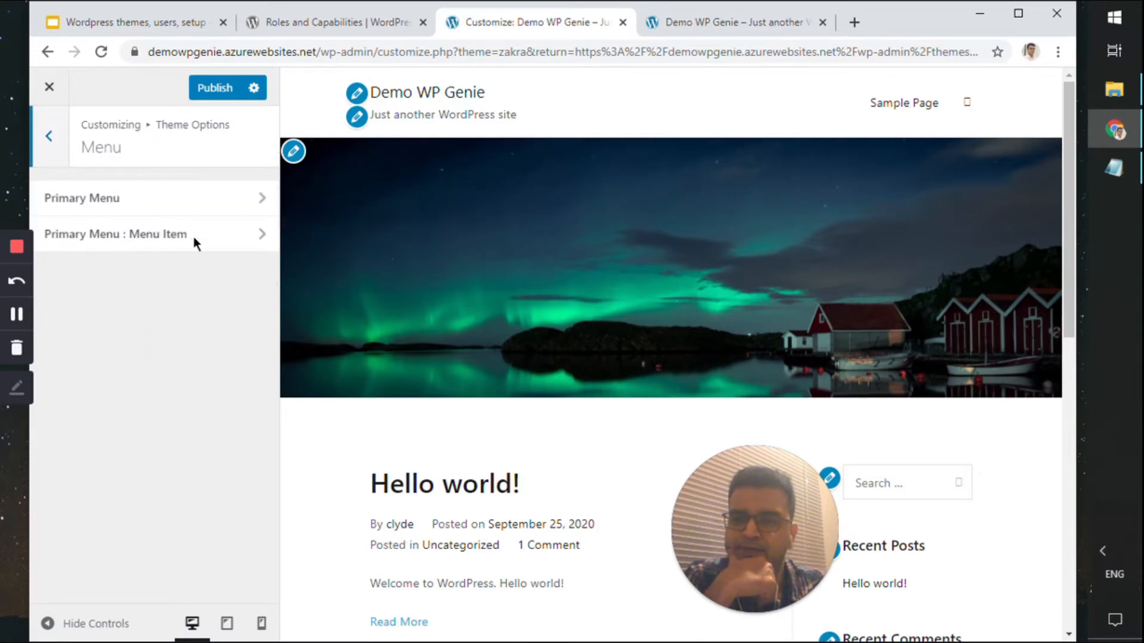
{"action": "left_click", "coordinate": [253, 237]}
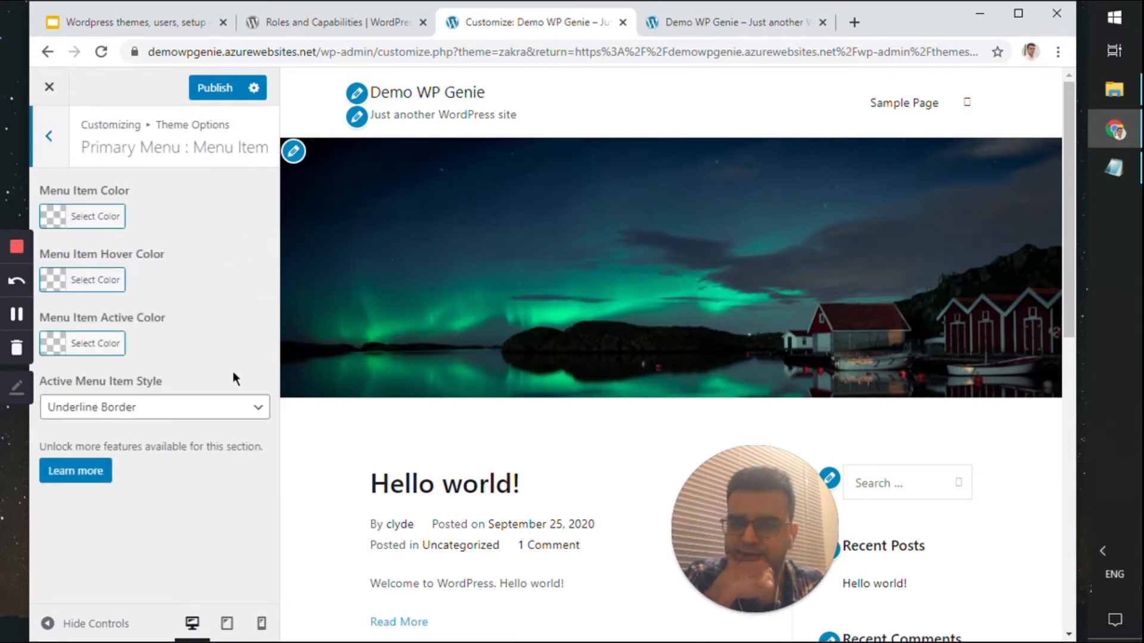
{"action": "left_click", "coordinate": [889, 107]}
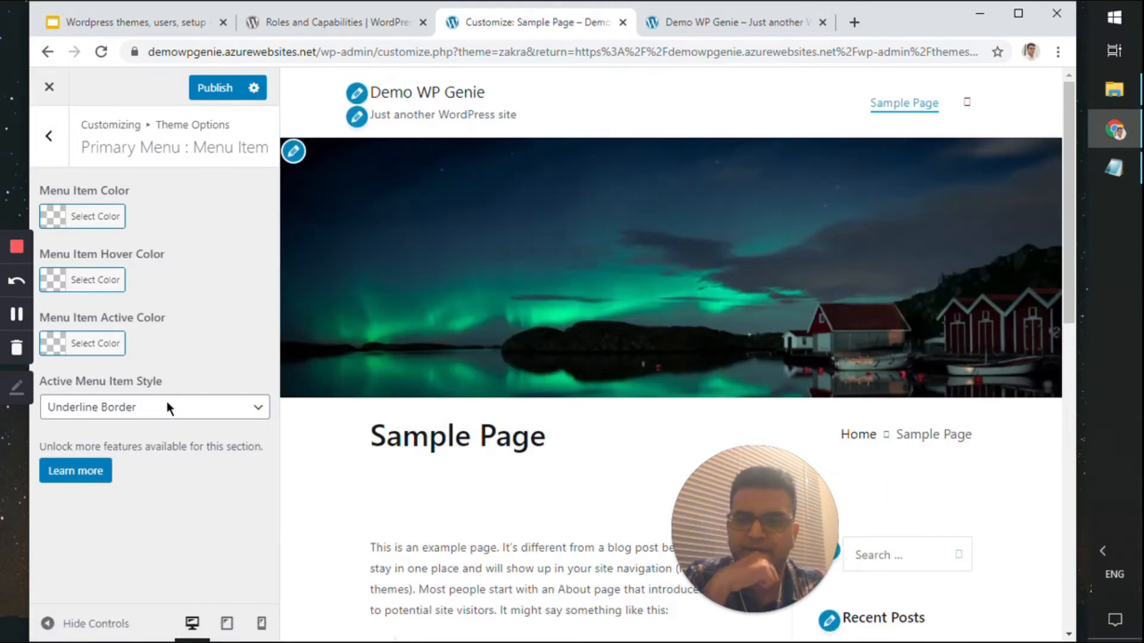
{"action": "left_click", "coordinate": [258, 410]}
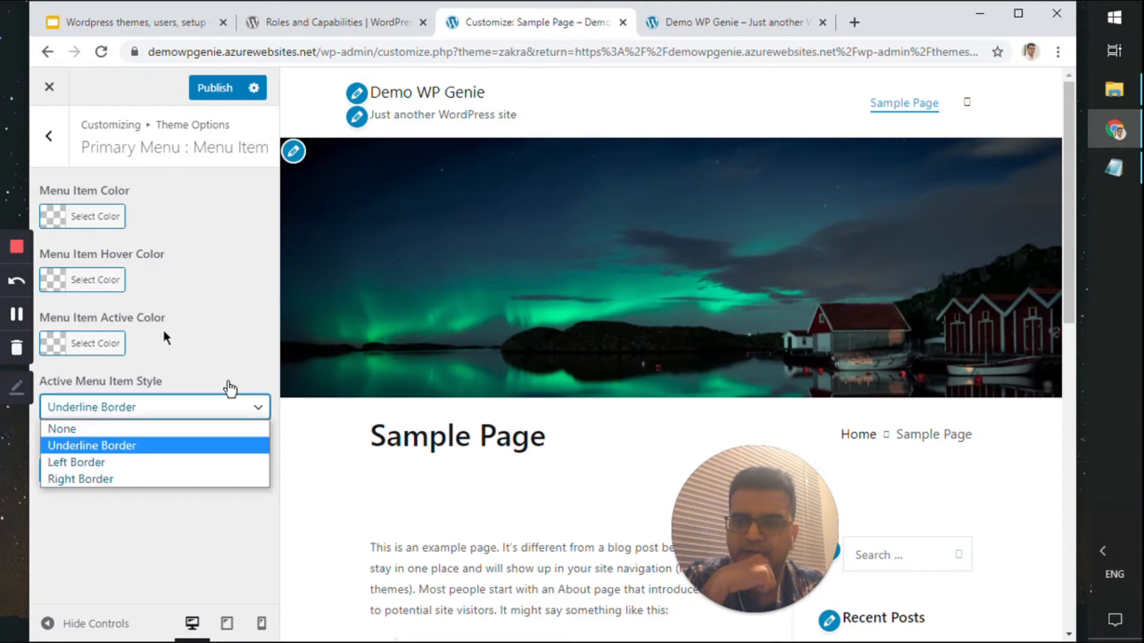
{"action": "left_click", "coordinate": [49, 136]}
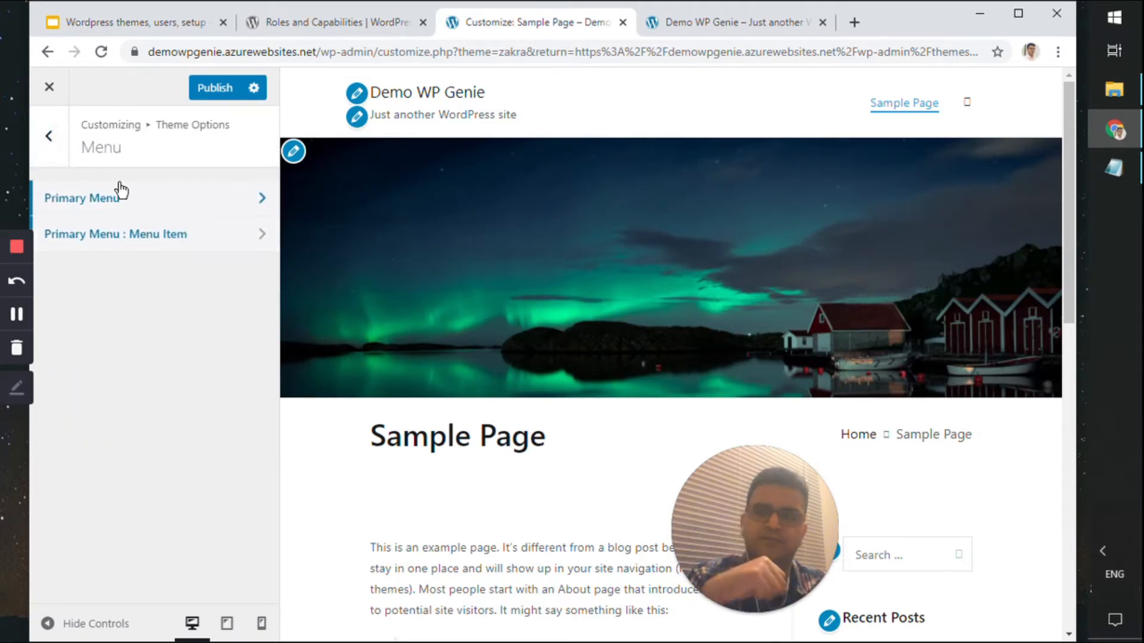
Open the General layout settings with the home page previewed and try the second container style
{"action": "left_click", "coordinate": [59, 132]}
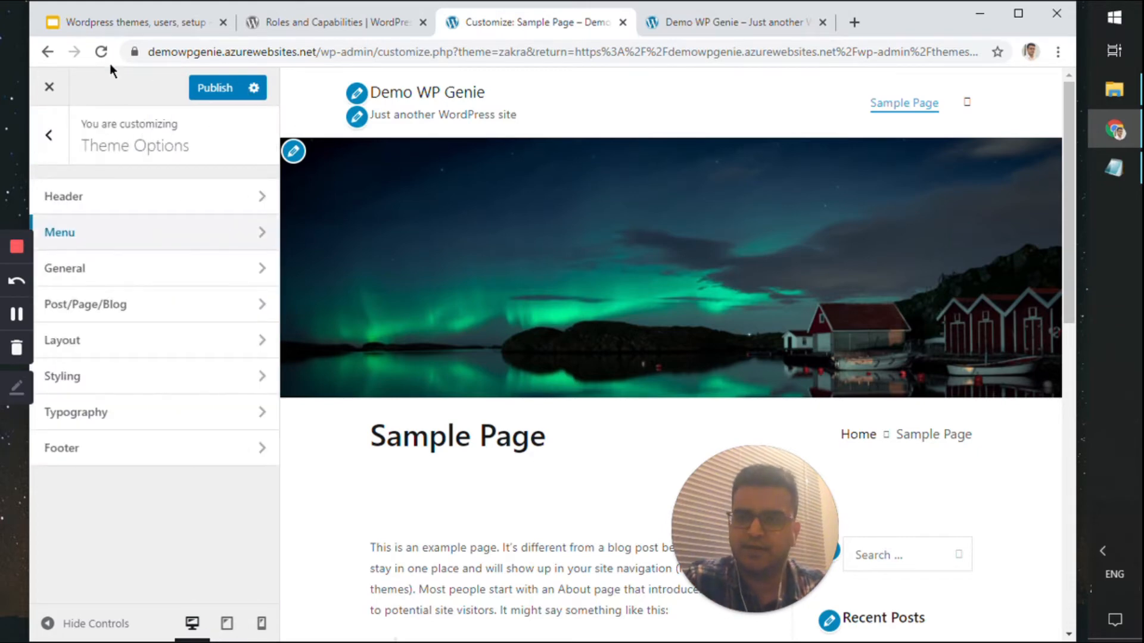
{"action": "left_click", "coordinate": [429, 97]}
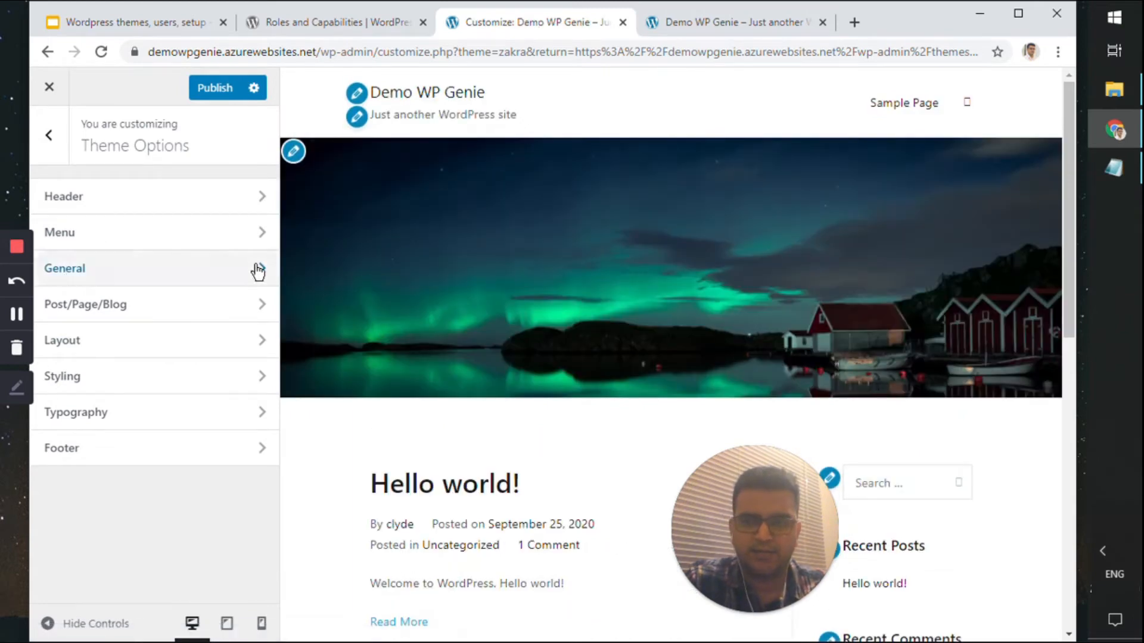
{"action": "left_click", "coordinate": [258, 271]}
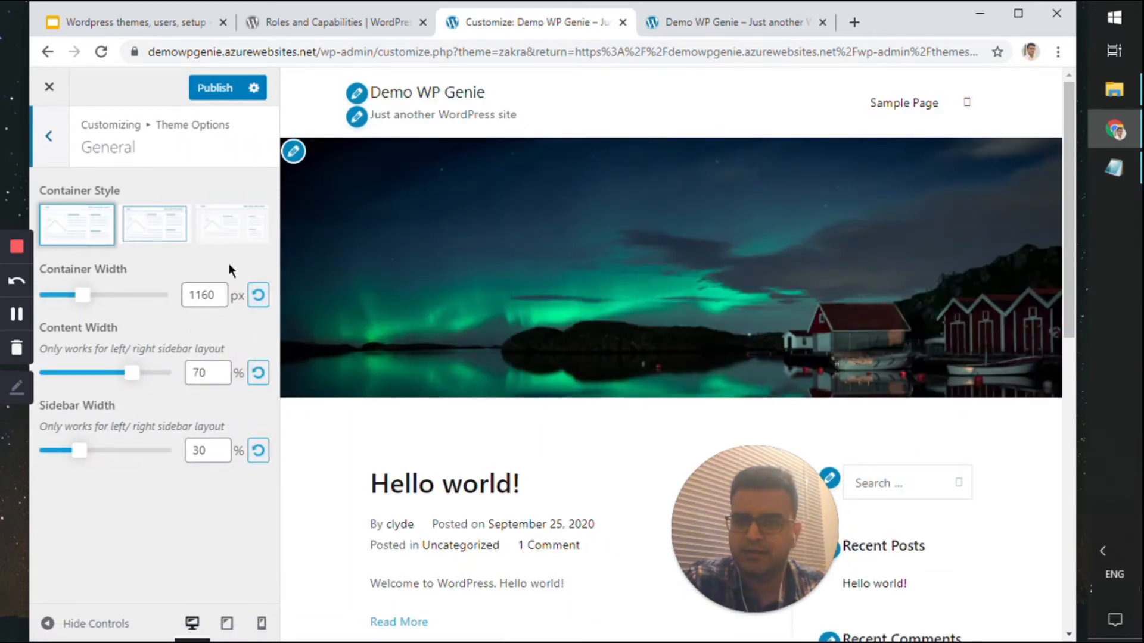
{"action": "scroll", "coordinate": [365, 250], "scroll_direction": "down", "scroll_amount": 8}
{"action": "scroll", "coordinate": [364, 256], "scroll_direction": "up", "scroll_amount": 8}
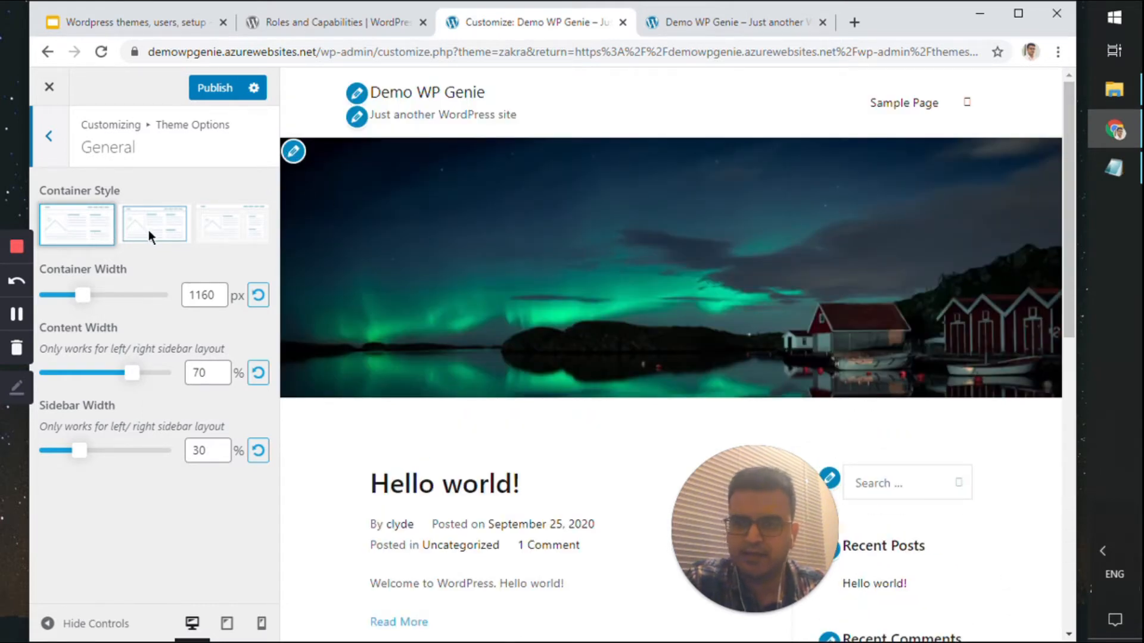
{"action": "left_click_drag", "start_coordinate": [894, 43], "coordinate": [951, 43]}
{"action": "left_click", "coordinate": [233, 234]}
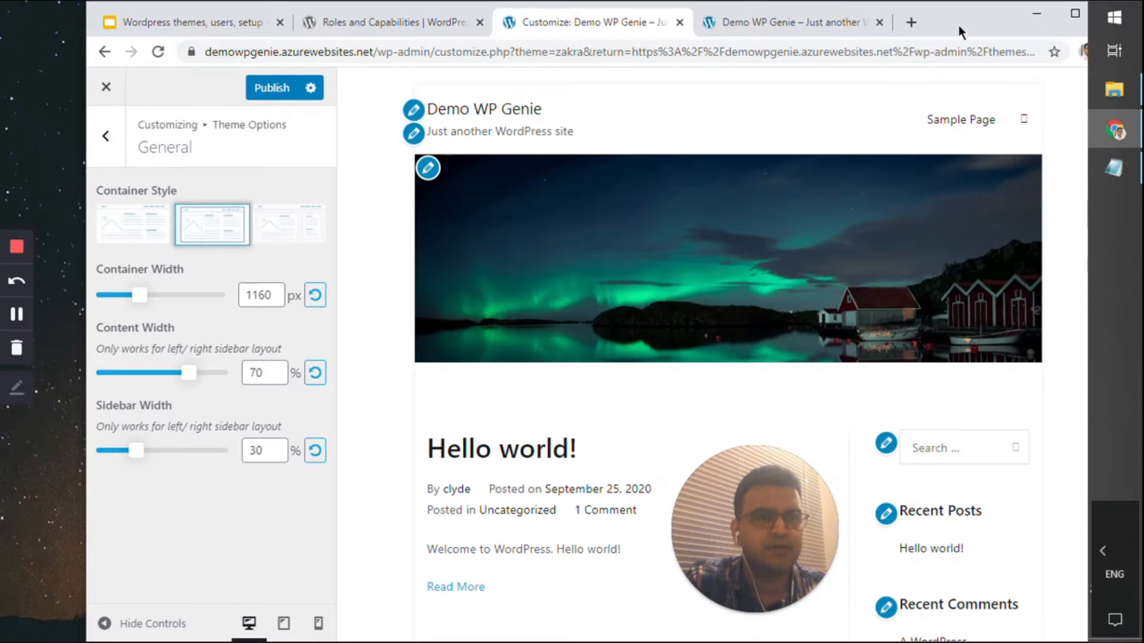
Switch back to the first container style and open the Post/Page/Blog options
{"action": "left_click_drag", "start_coordinate": [959, 25], "coordinate": [948, 33]}
{"action": "double_click", "coordinate": [938, 33]}
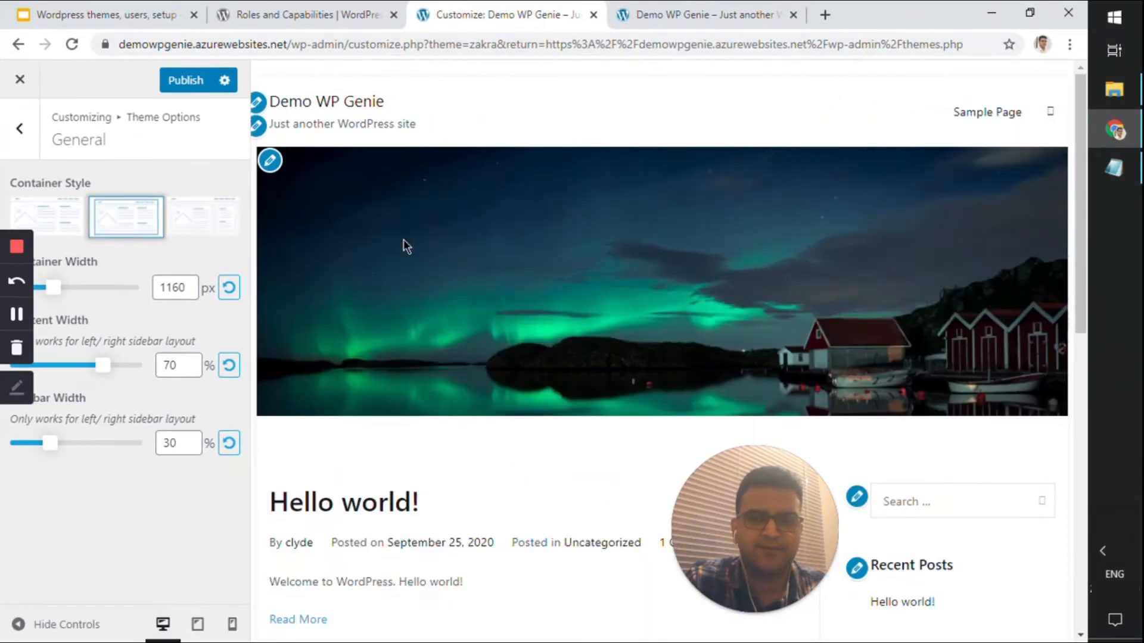
{"action": "double_click", "coordinate": [864, 20]}
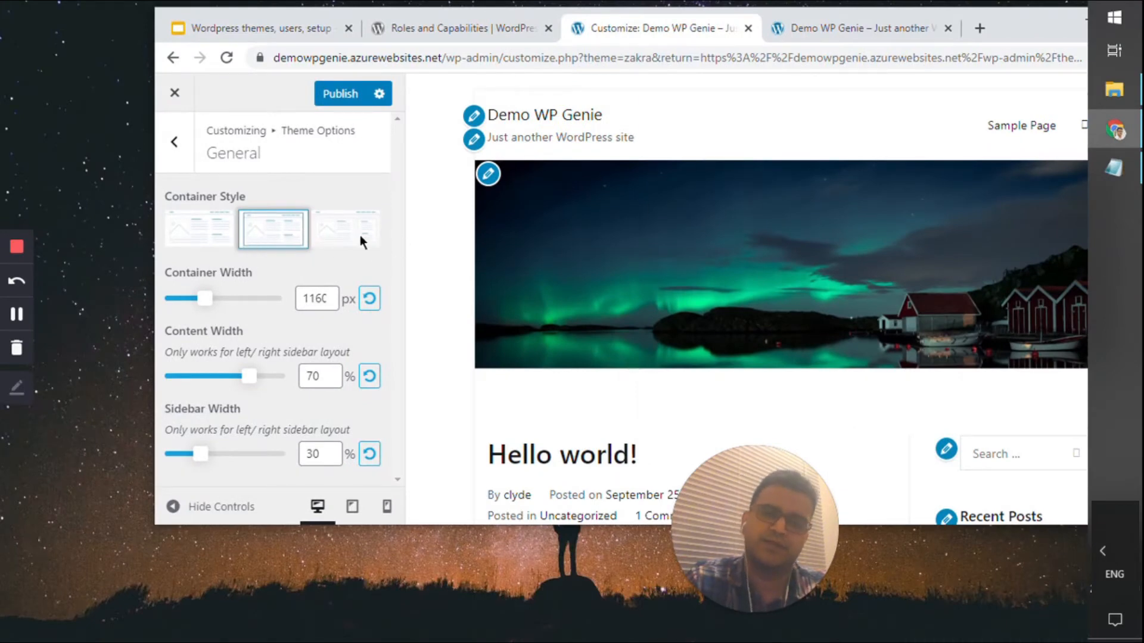
{"action": "left_click", "coordinate": [219, 232]}
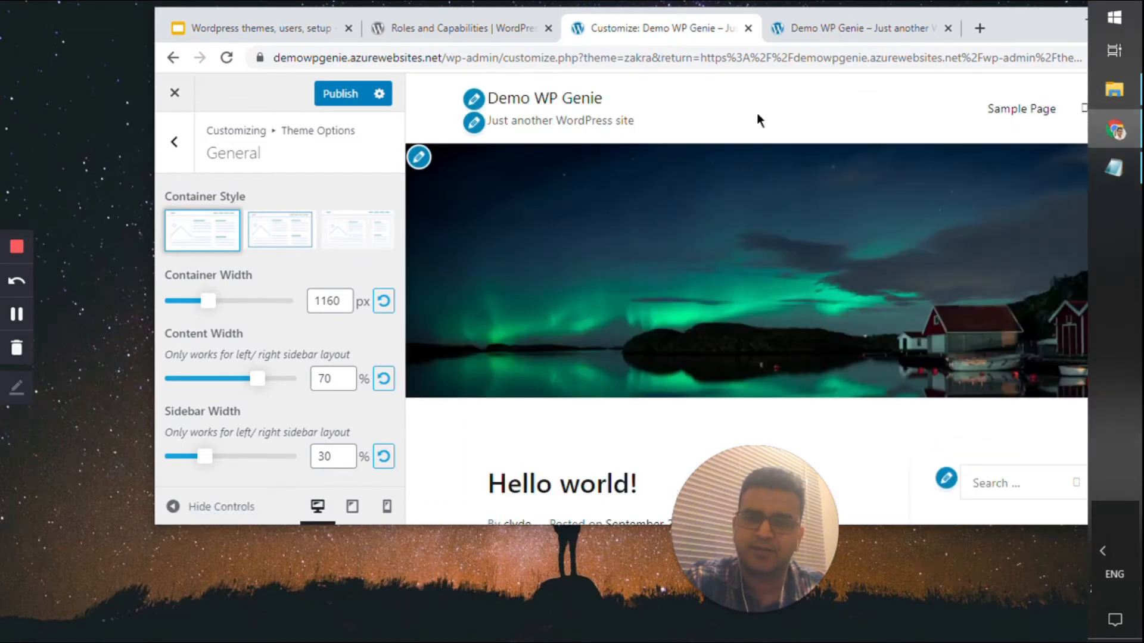
{"action": "double_click", "coordinate": [1016, 34]}
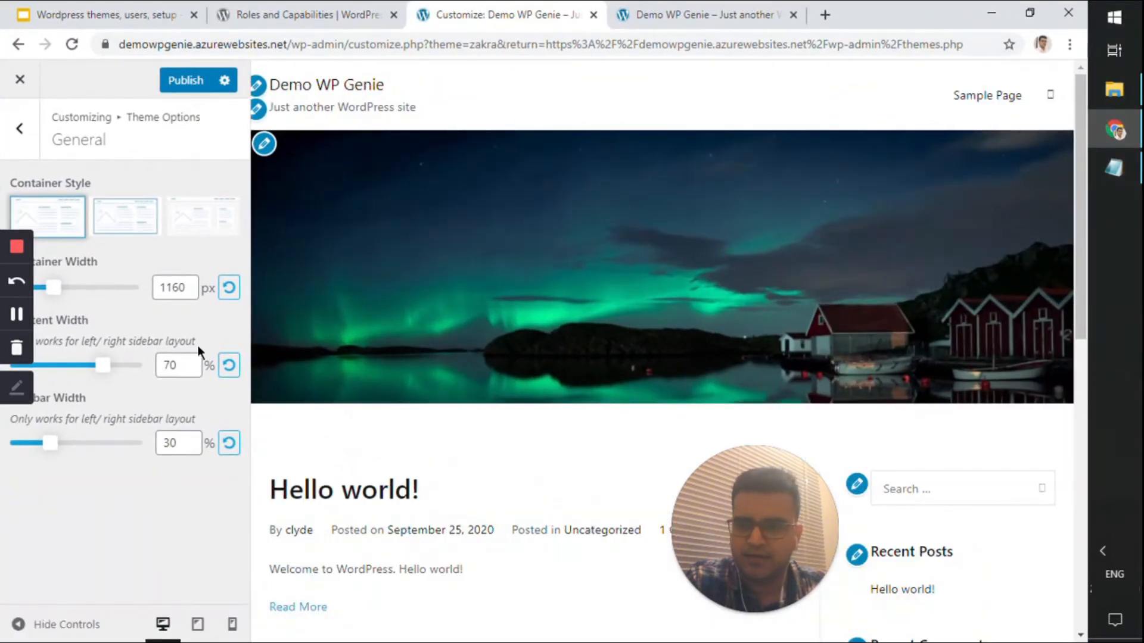
{"action": "double_click", "coordinate": [898, 28]}
{"action": "left_click", "coordinate": [108, 135]}
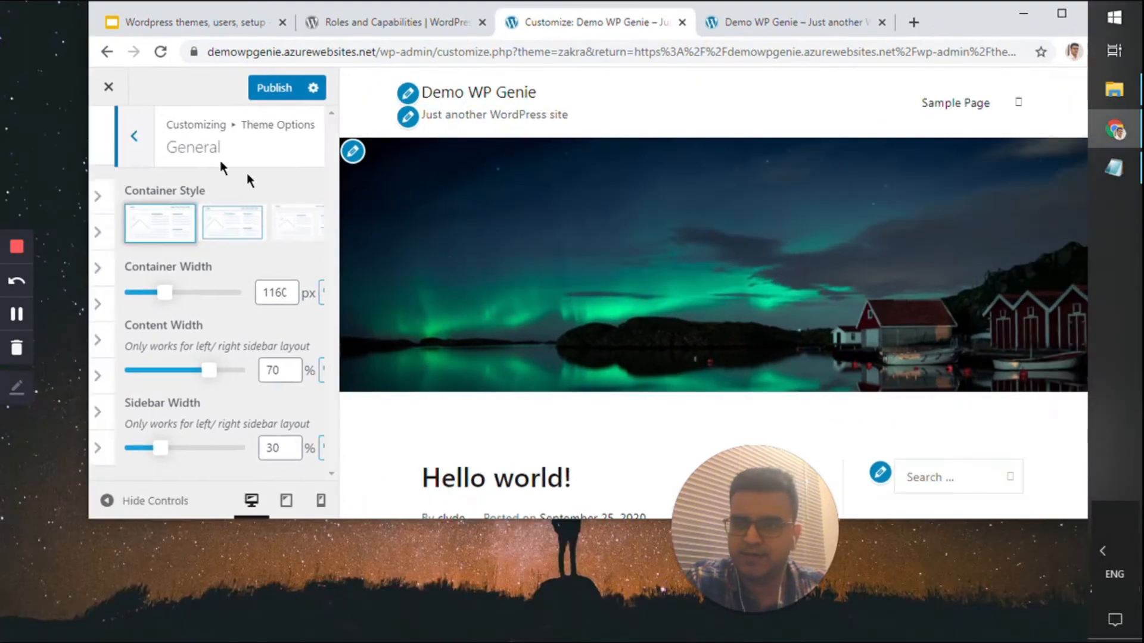
{"action": "left_click", "coordinate": [258, 302]}
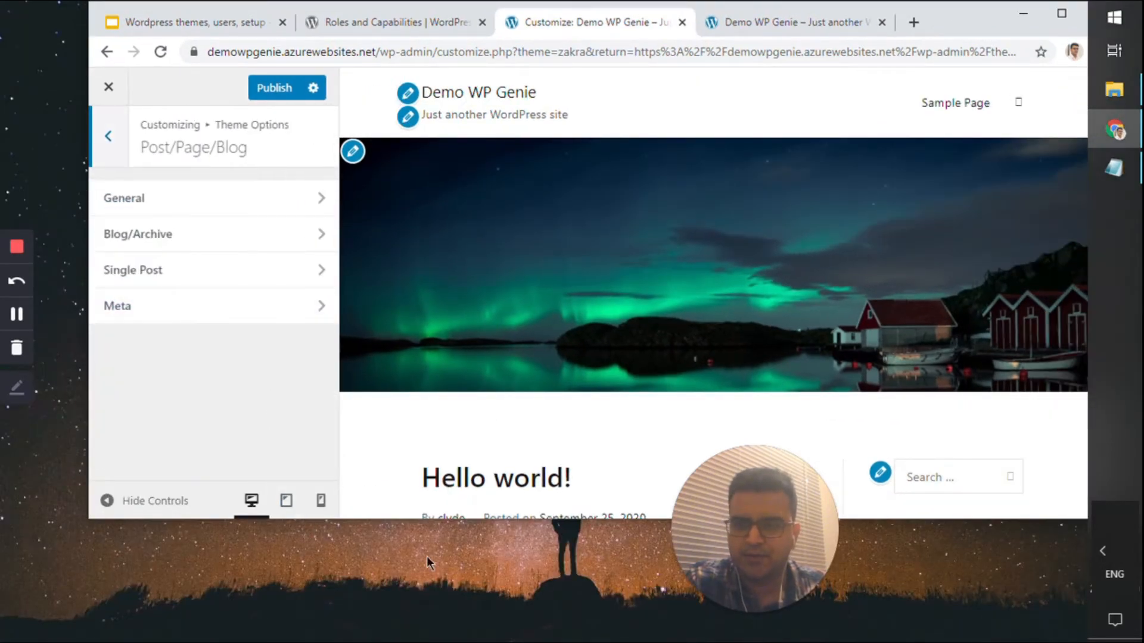
Enlarge the preview and try a different page title alignment in General settings
{"action": "left_click_drag", "start_coordinate": [480, 527], "coordinate": [476, 630]}
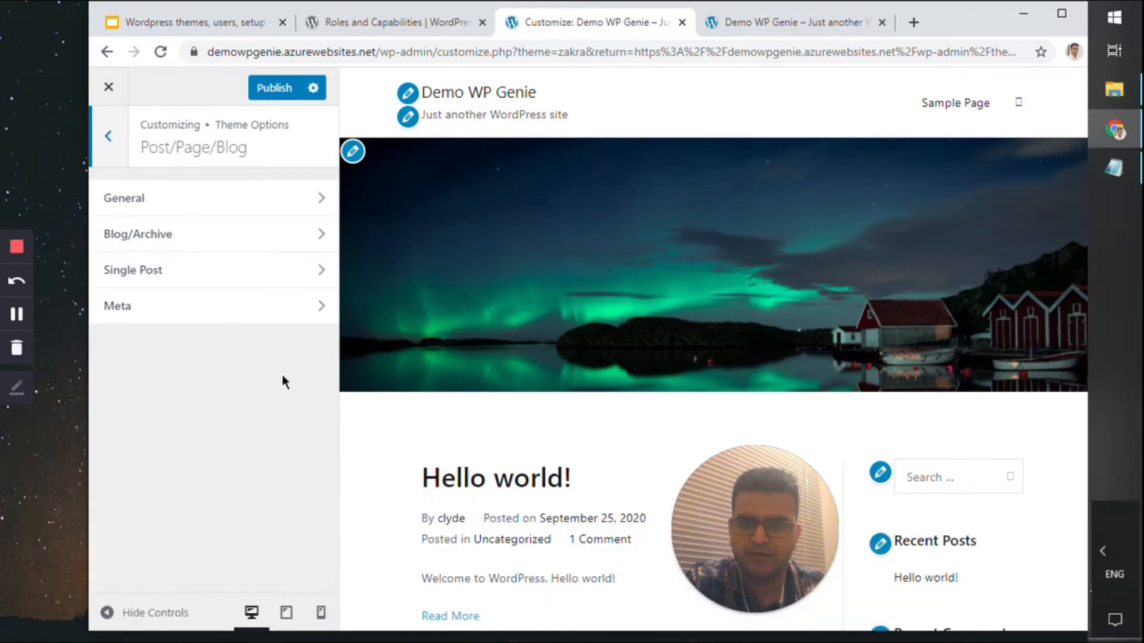
{"action": "left_click", "coordinate": [301, 199]}
{"action": "left_click_drag", "start_coordinate": [957, 20], "coordinate": [923, 23]}
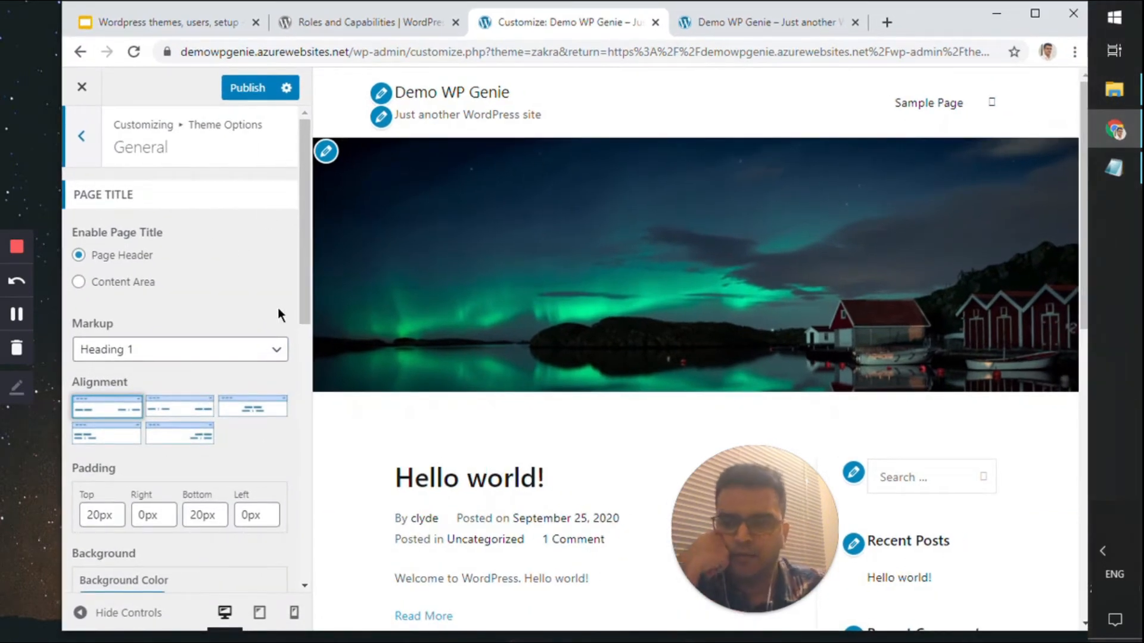
{"action": "scroll", "coordinate": [374, 289], "scroll_direction": "down", "scroll_amount": 4}
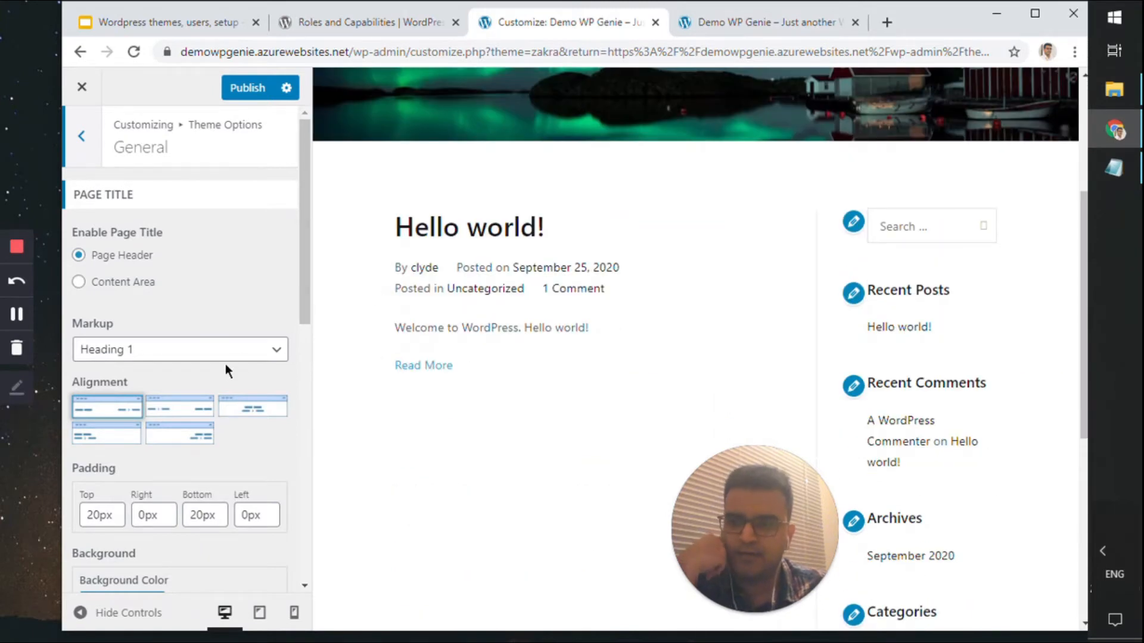
{"action": "scroll", "coordinate": [355, 394], "scroll_direction": "up", "scroll_amount": 4}
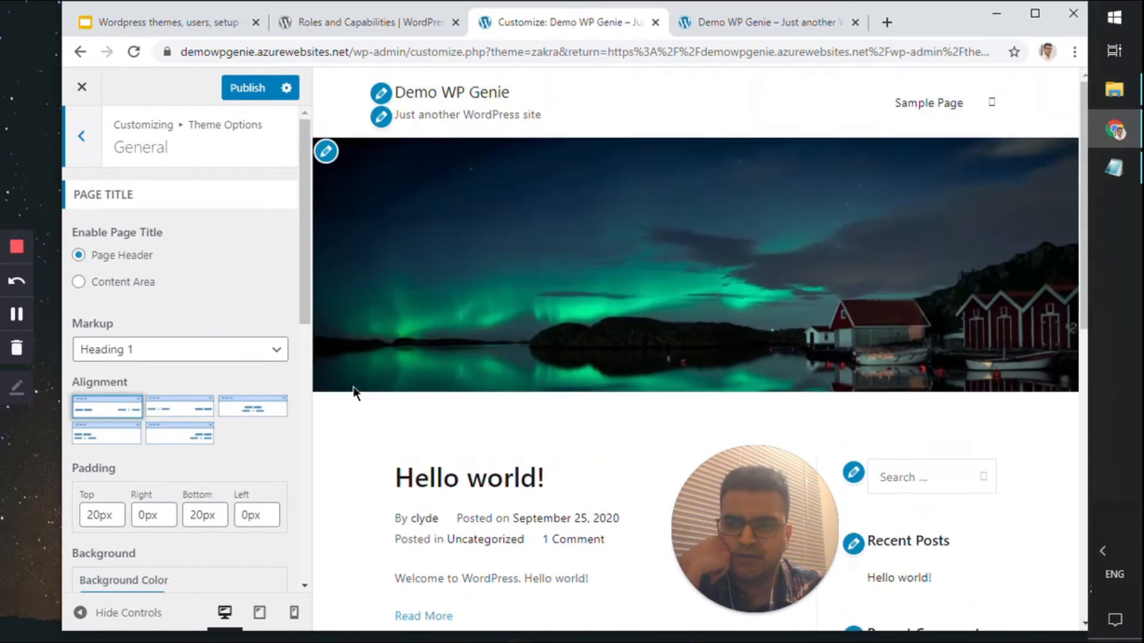
{"action": "left_click", "coordinate": [256, 413]}
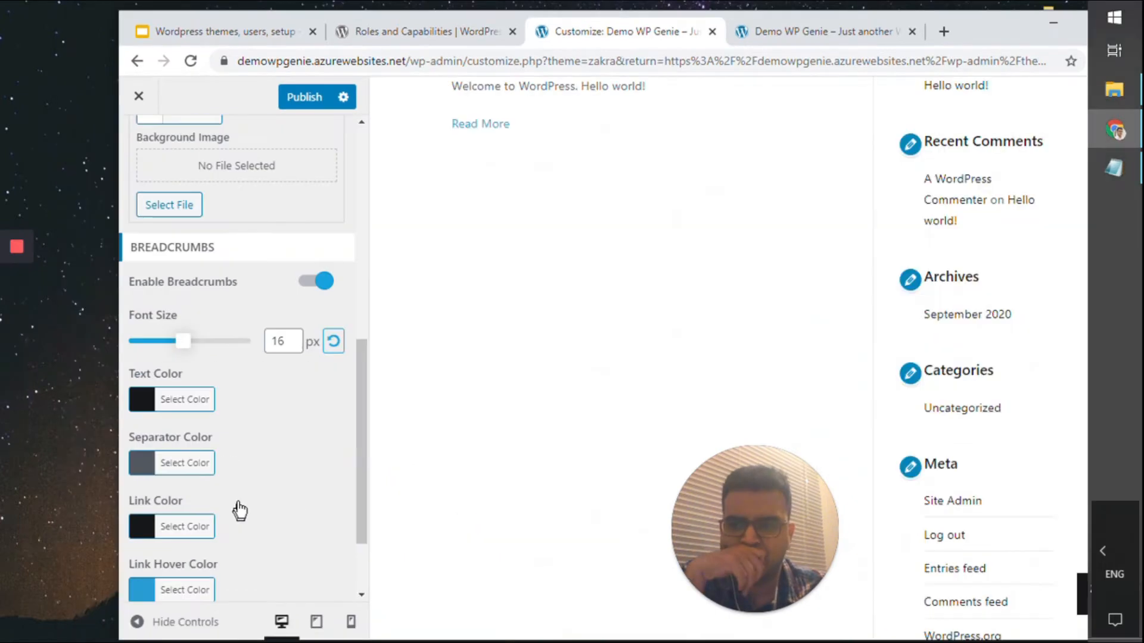
{"action": "scroll", "coordinate": [235, 498], "scroll_direction": "down", "scroll_amount": 2}
{"action": "scroll", "coordinate": [234, 494], "scroll_direction": "up", "scroll_amount": 8}
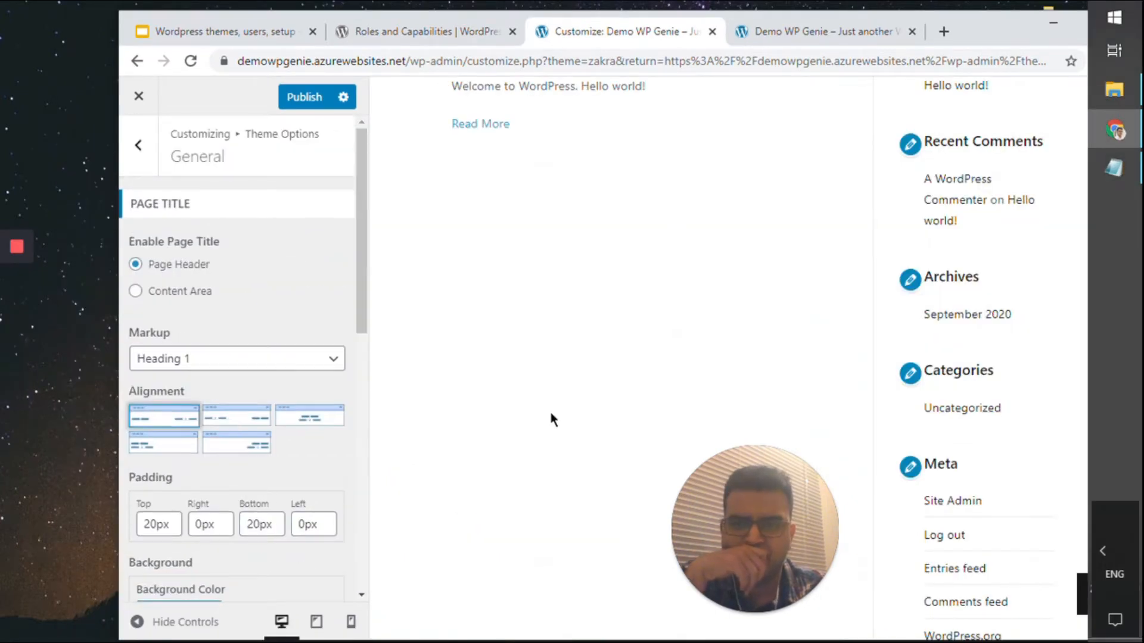
{"action": "scroll", "coordinate": [548, 412], "scroll_direction": "up", "scroll_amount": 6}
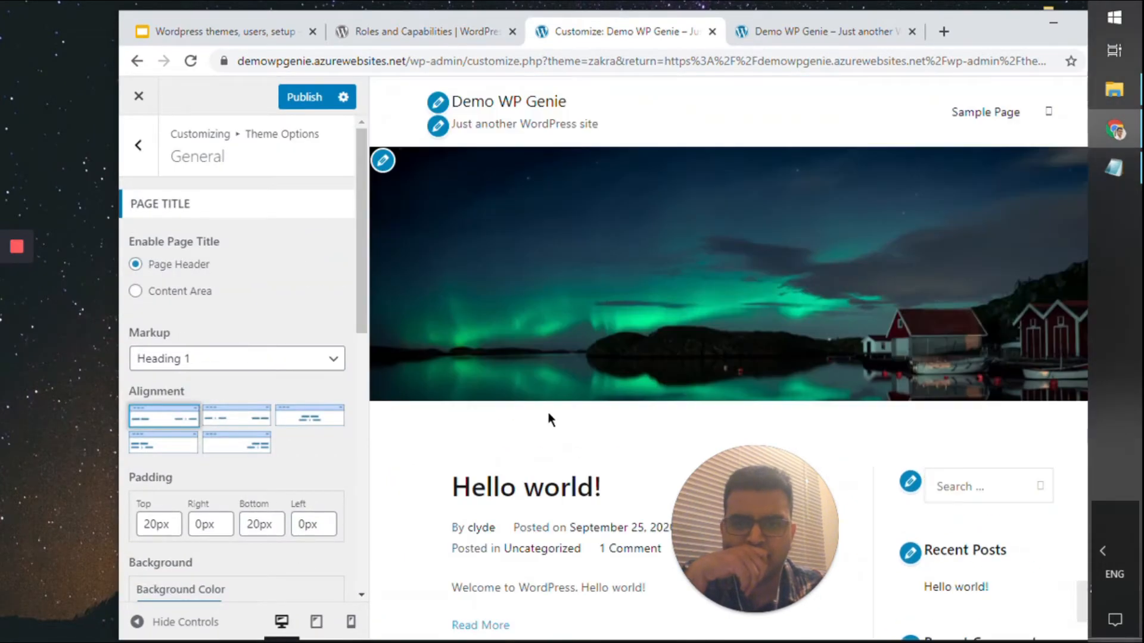
Load the Hello world! post in the preview
{"action": "left_click", "coordinate": [136, 146]}
{"action": "scroll", "coordinate": [649, 356], "scroll_direction": "down", "scroll_amount": 4}
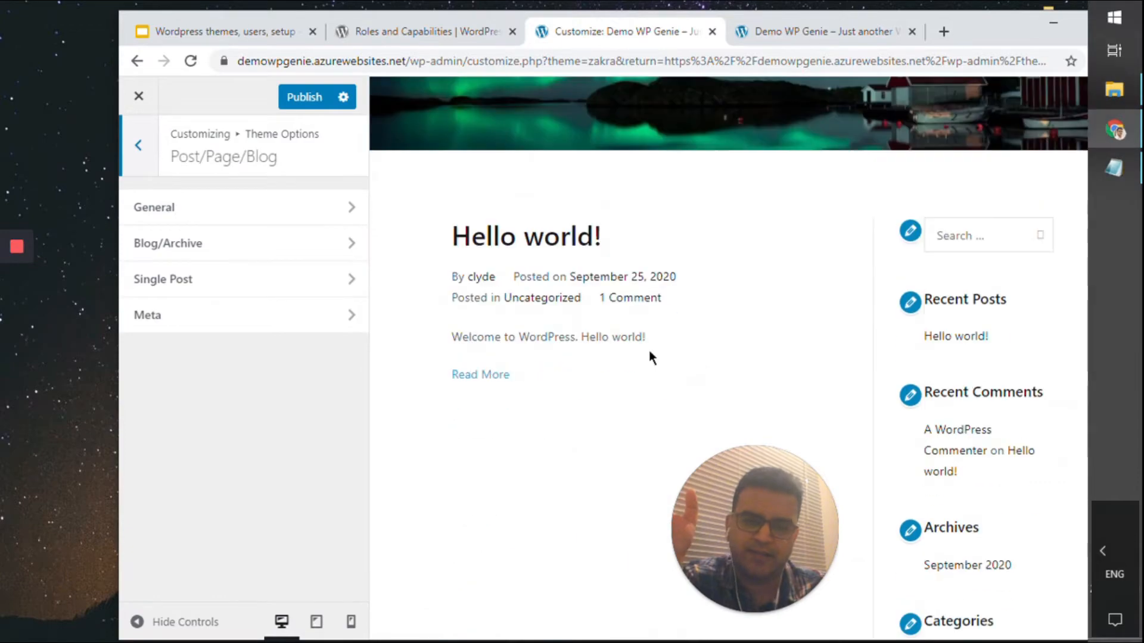
{"action": "left_click", "coordinate": [530, 238]}
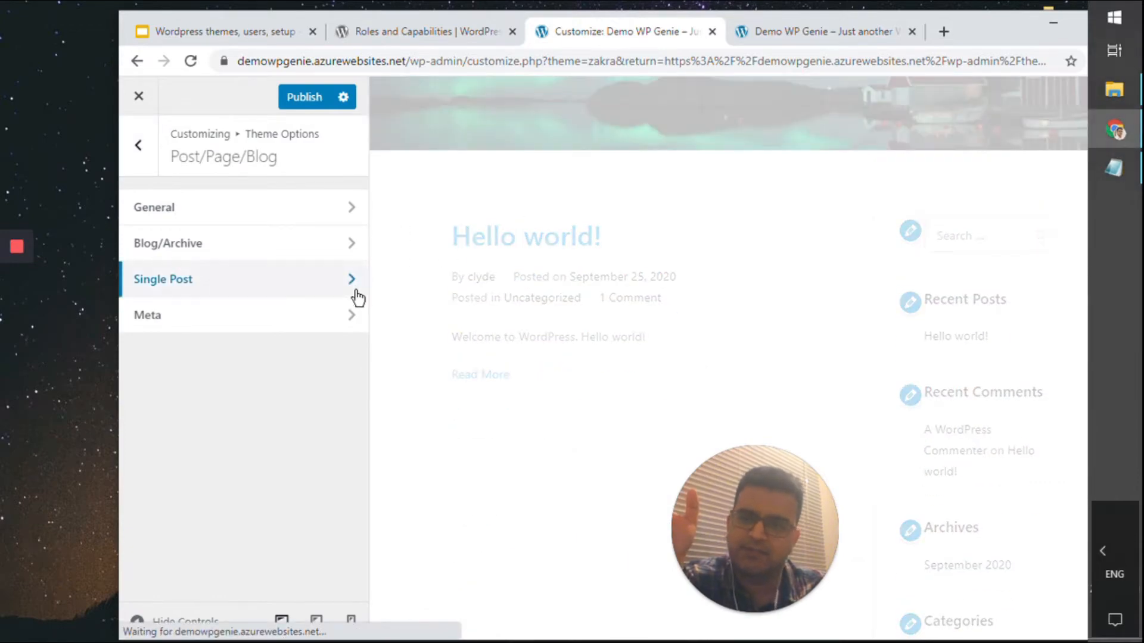
{"action": "scroll", "coordinate": [492, 367], "scroll_direction": "down", "scroll_amount": 6}
{"action": "scroll", "coordinate": [492, 368], "scroll_direction": "up", "scroll_amount": 2}
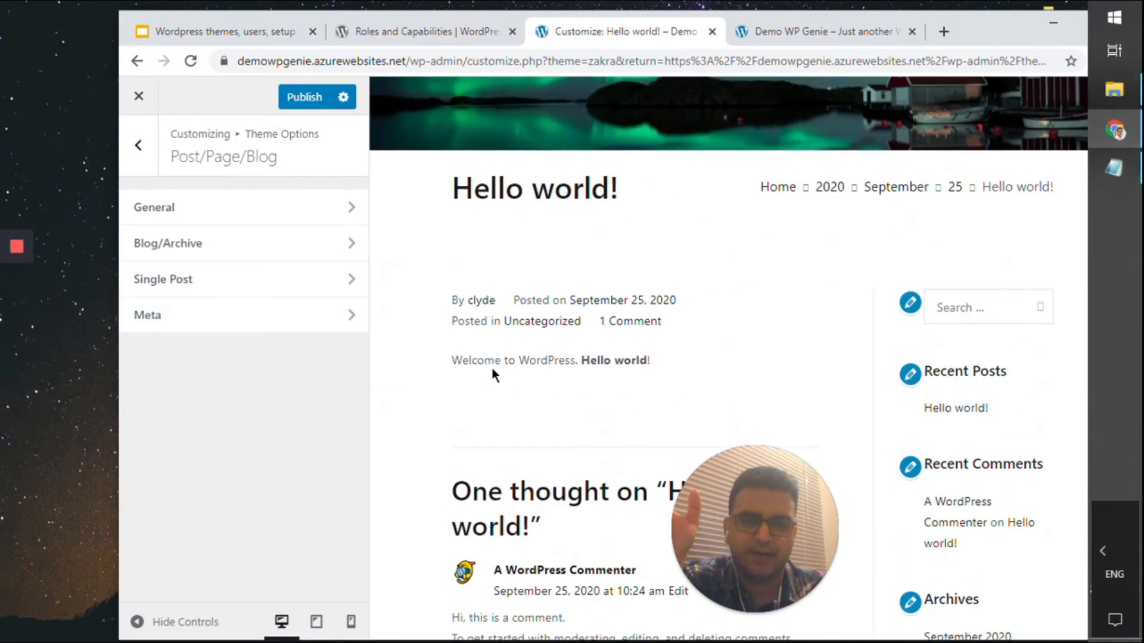
{"action": "scroll", "coordinate": [492, 367], "scroll_direction": "down", "scroll_amount": 5}
{"action": "scroll", "coordinate": [490, 368], "scroll_direction": "down", "scroll_amount": 4}
{"action": "scroll", "coordinate": [489, 368], "scroll_direction": "up", "scroll_amount": 12}
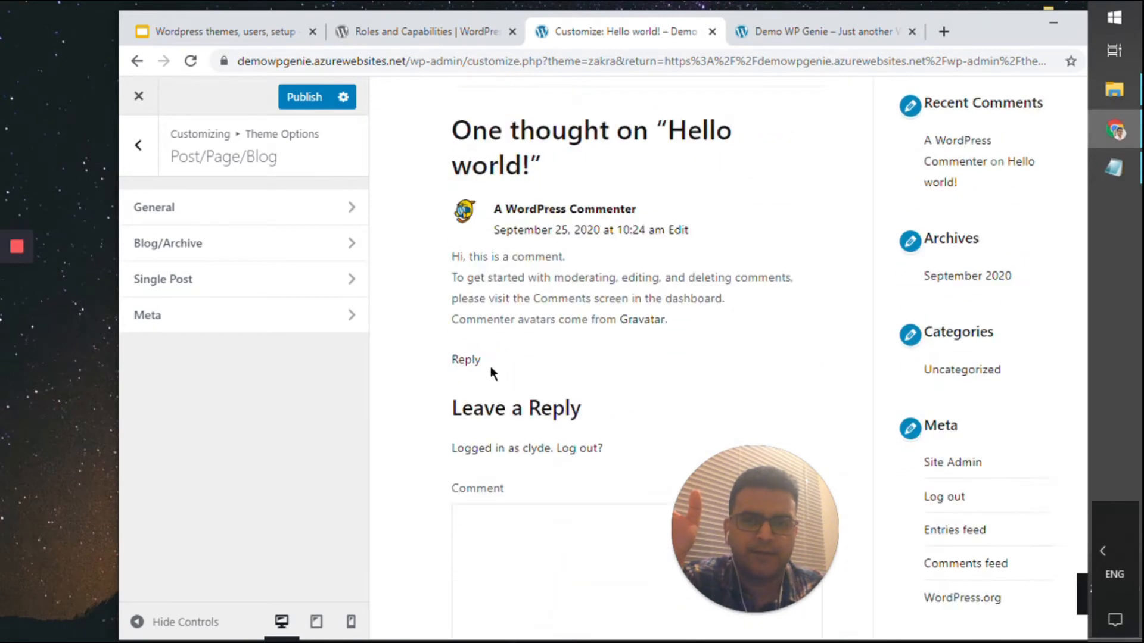
Try breadcrumbs left with title right, then restore title left, breadcrumbs right
{"action": "left_click", "coordinate": [280, 209]}
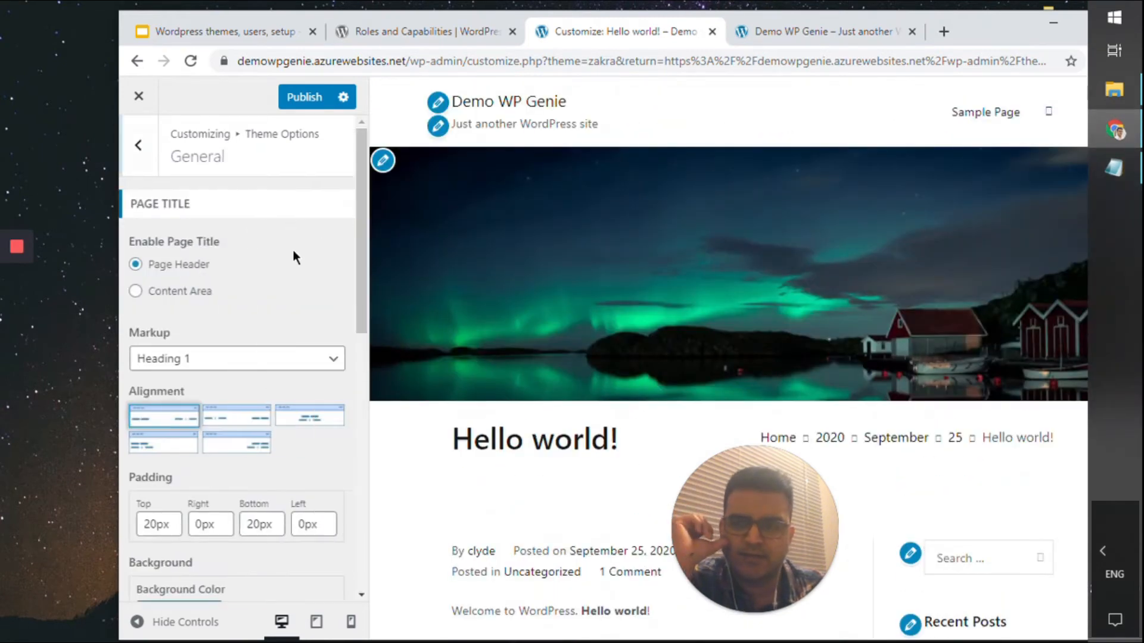
{"action": "scroll", "coordinate": [259, 239], "scroll_direction": "down", "scroll_amount": 2}
{"action": "left_click", "coordinate": [245, 175]}
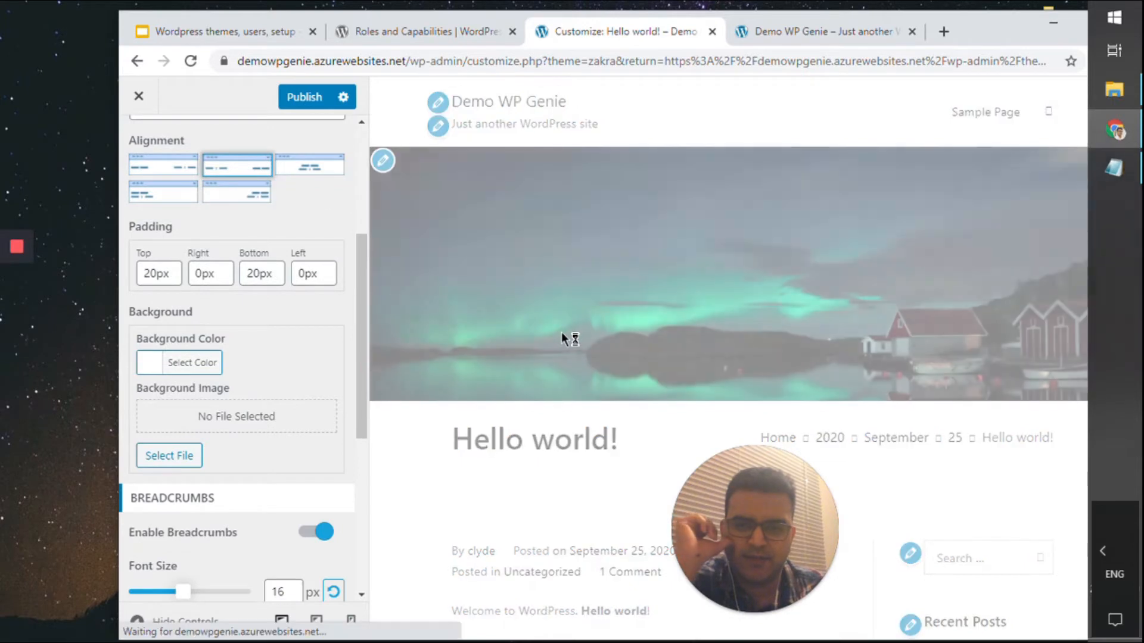
{"action": "scroll", "coordinate": [559, 330], "scroll_direction": "down", "scroll_amount": 10}
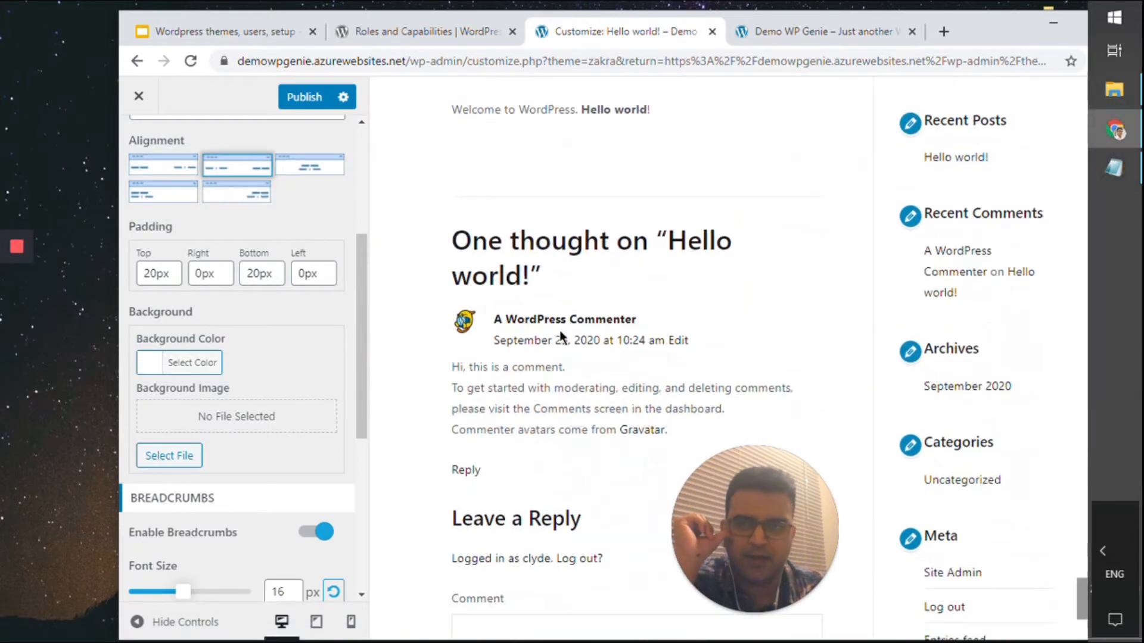
{"action": "scroll", "coordinate": [551, 338], "scroll_direction": "up", "scroll_amount": 6}
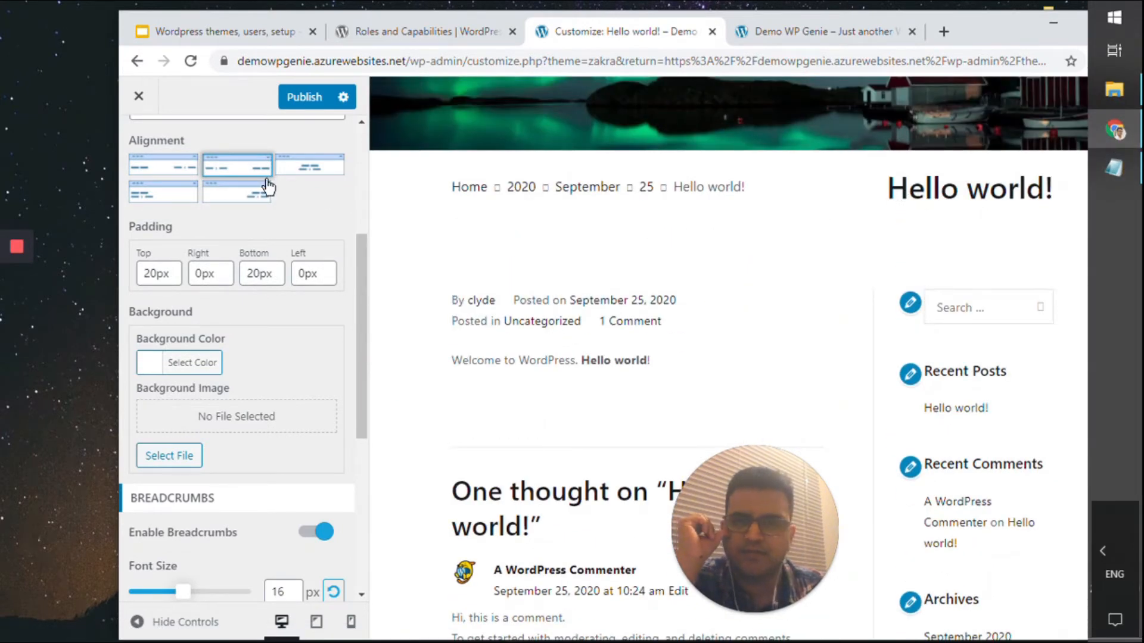
{"action": "scroll", "coordinate": [166, 325], "scroll_direction": "up", "scroll_amount": 4}
{"action": "left_click", "coordinate": [185, 424]}
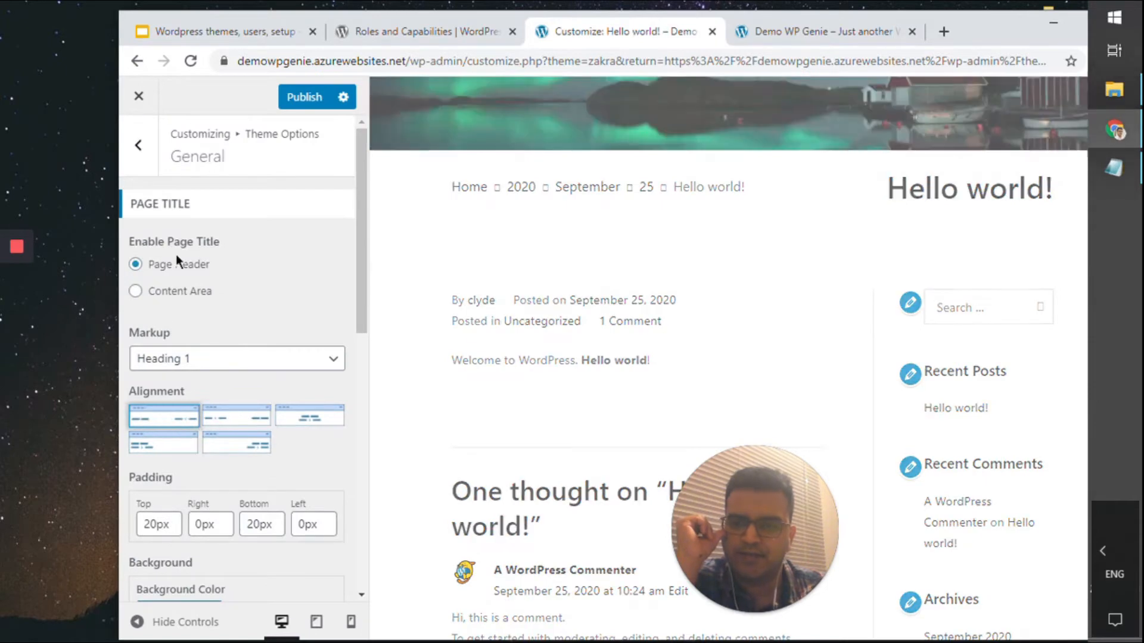
{"action": "left_click", "coordinate": [152, 169]}
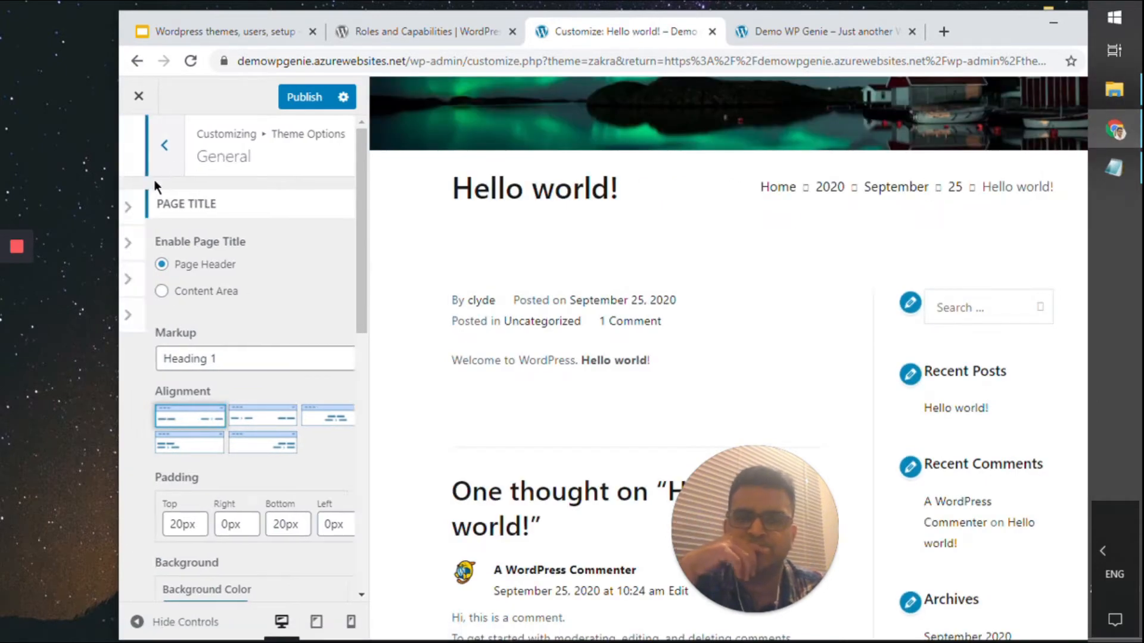
Drag Content above Meta Tags in the Single Post content order, then close the Customizer
{"action": "left_click", "coordinate": [197, 285]}
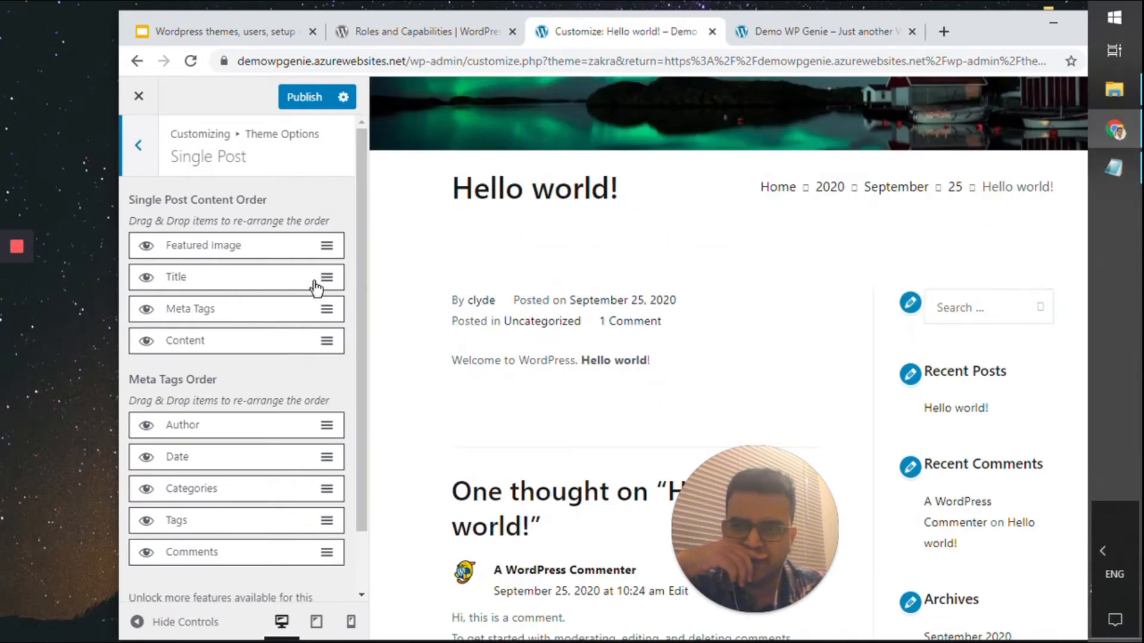
{"action": "left_click_drag", "start_coordinate": [301, 344], "coordinate": [310, 287]}
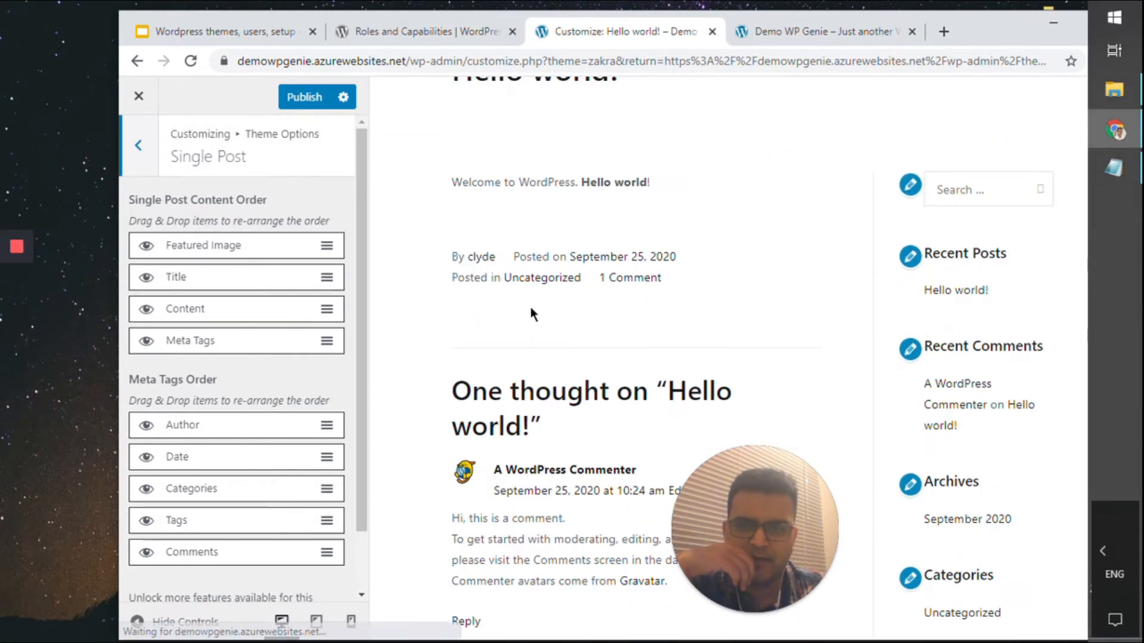
{"action": "scroll", "coordinate": [531, 313], "scroll_direction": "up", "scroll_amount": 6}
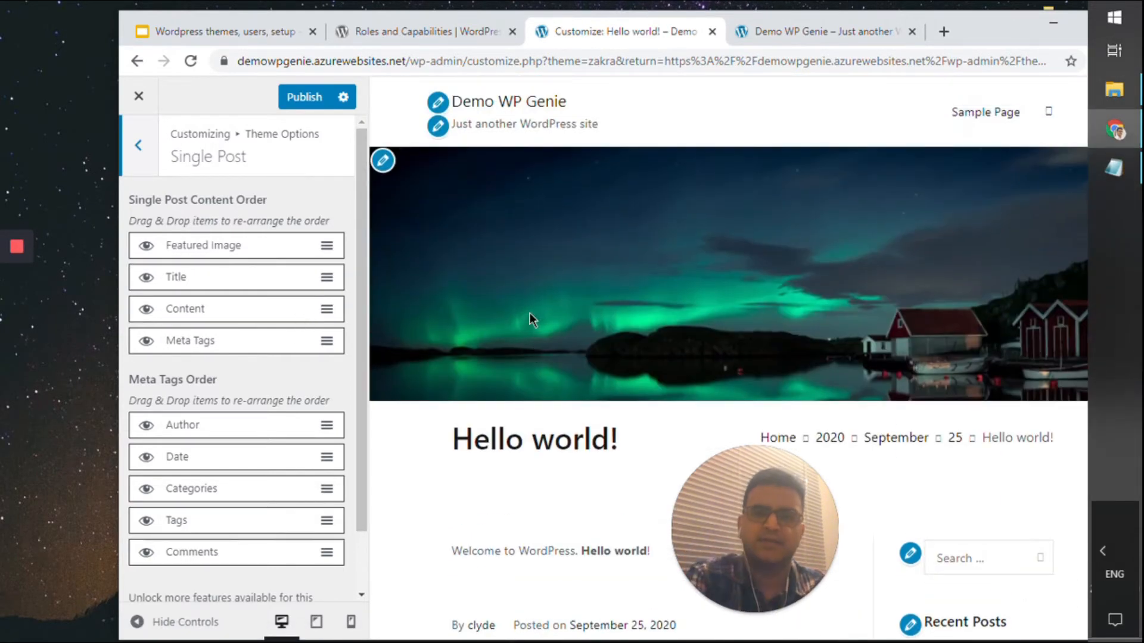
{"action": "scroll", "coordinate": [285, 337], "scroll_direction": "down", "scroll_amount": 1}
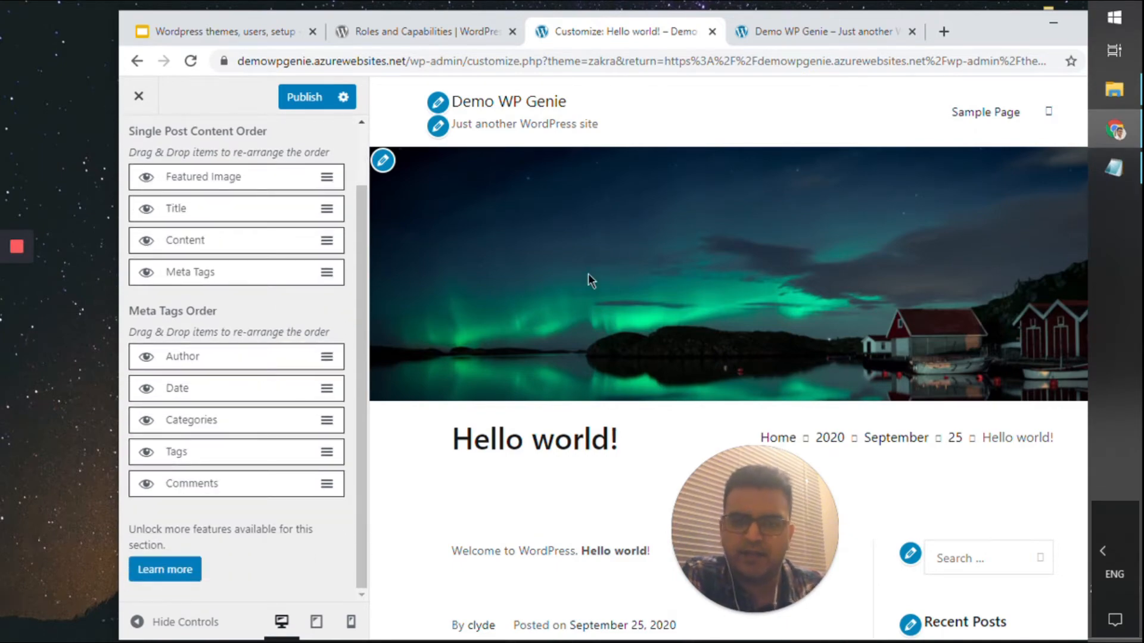
{"action": "scroll", "coordinate": [554, 291], "scroll_direction": "down", "scroll_amount": 10}
{"action": "scroll", "coordinate": [523, 369], "scroll_direction": "up", "scroll_amount": 10}
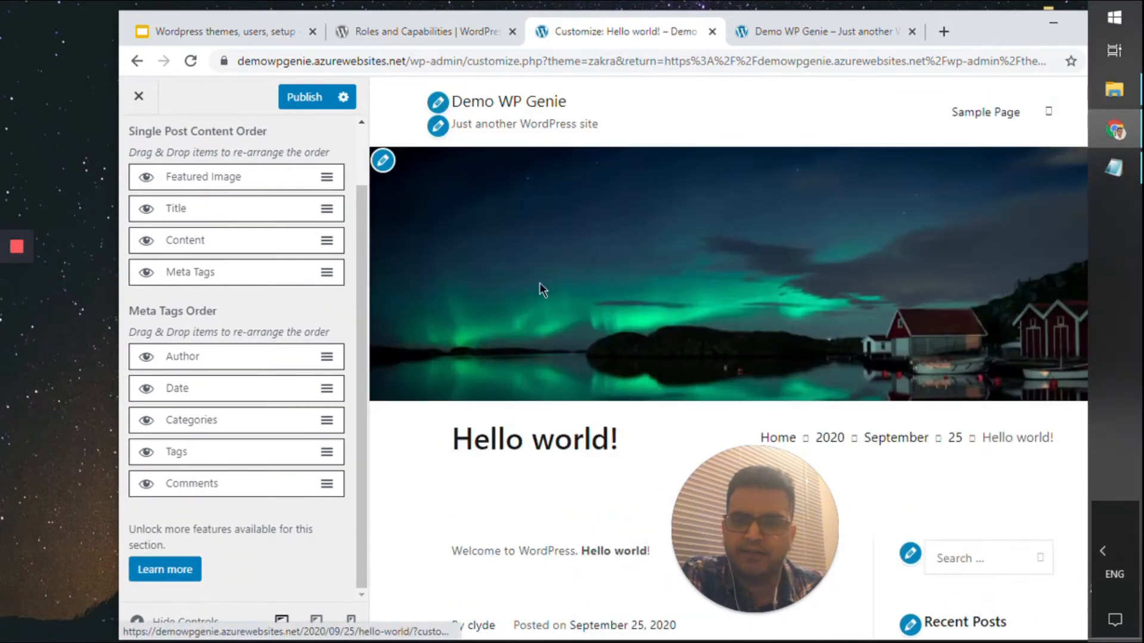
{"action": "left_click", "coordinate": [139, 96]}
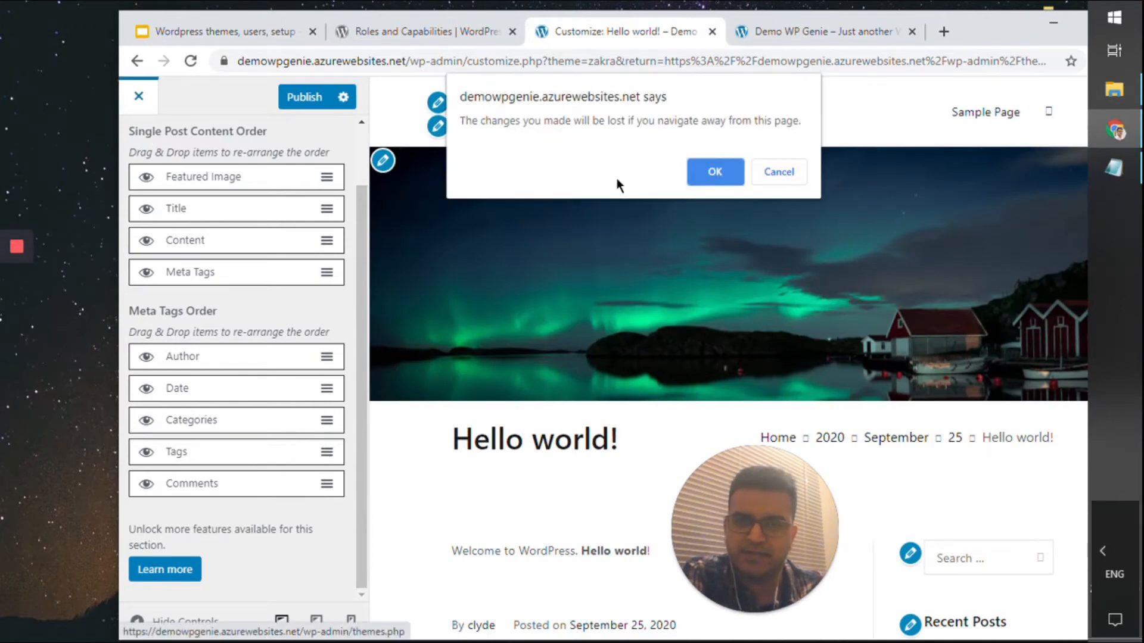
Leave without keeping unsaved changes and reopen the Zakra Customizer
{"action": "left_click", "coordinate": [709, 174]}
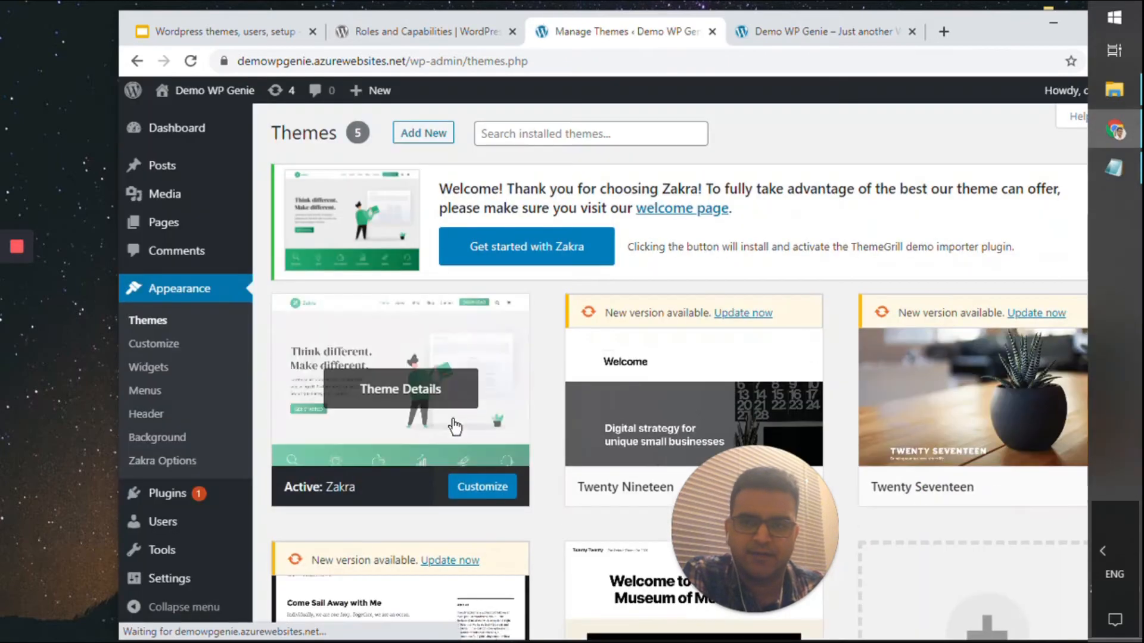
{"action": "left_click", "coordinate": [488, 492]}
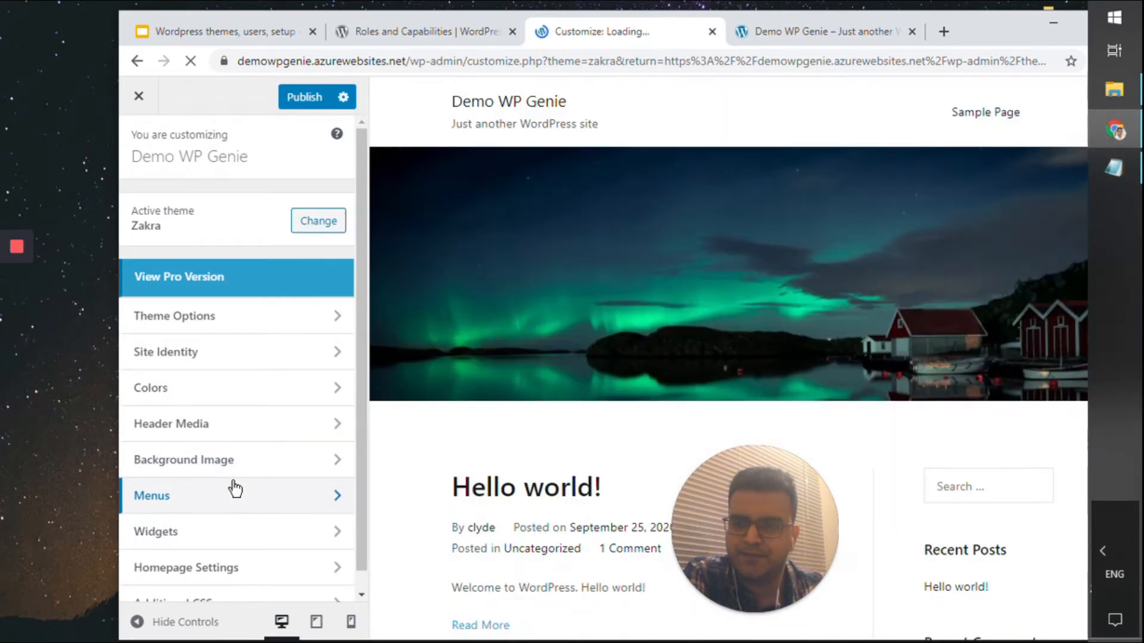
{"action": "scroll", "coordinate": [537, 390], "scroll_direction": "down", "scroll_amount": 8}
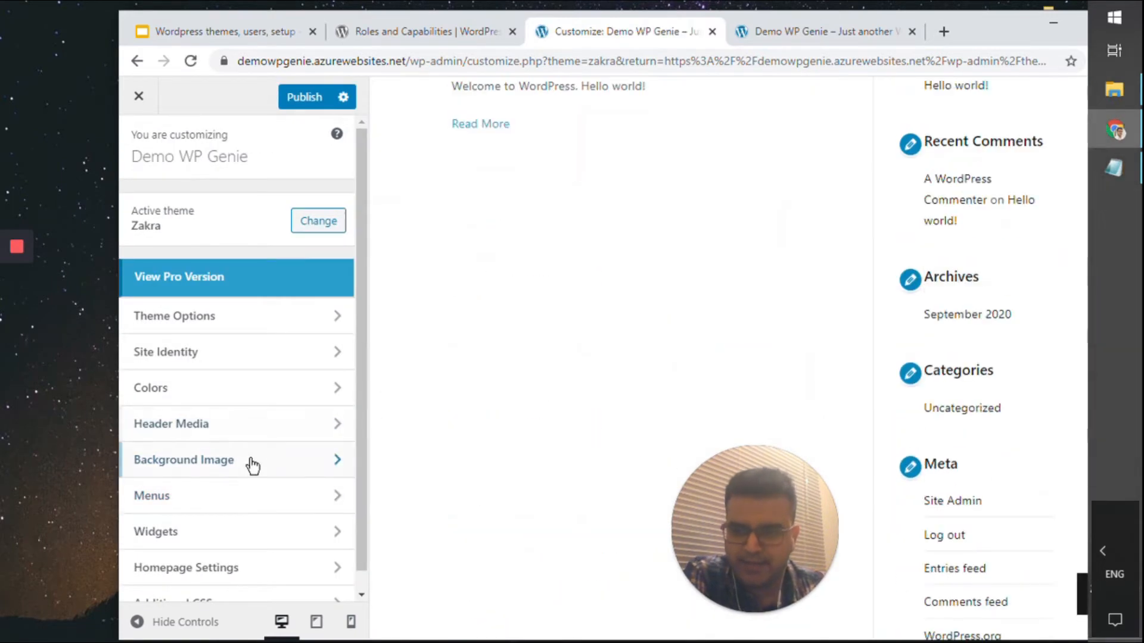
{"action": "scroll", "coordinate": [255, 465], "scroll_direction": "down", "scroll_amount": 1}
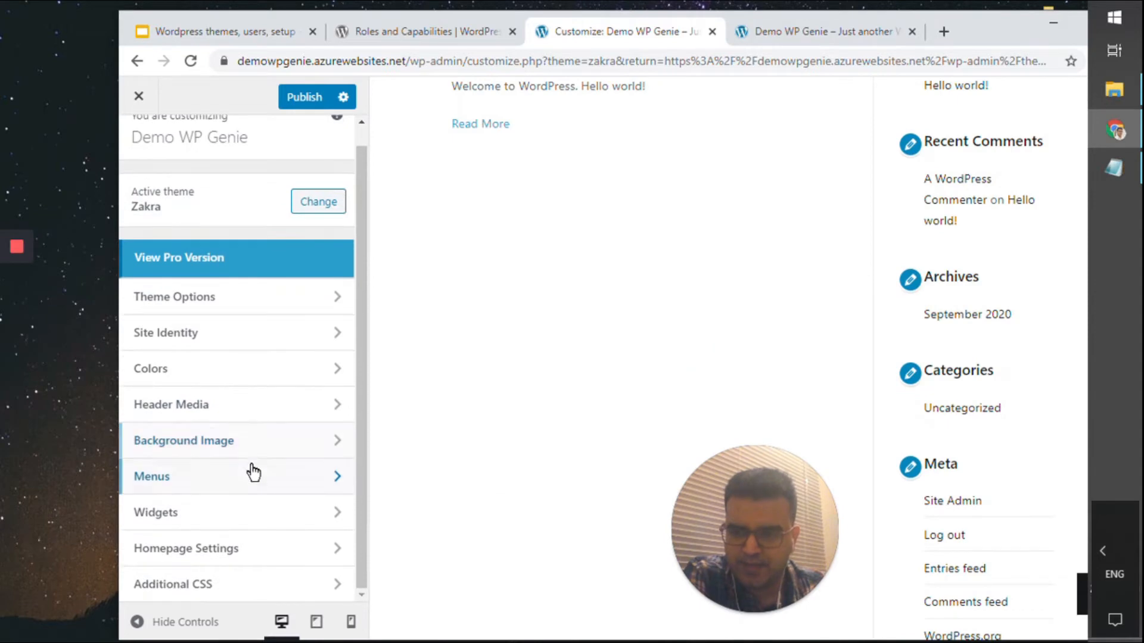
Make the homepage a static page showing Sample Page
{"action": "left_click", "coordinate": [252, 551]}
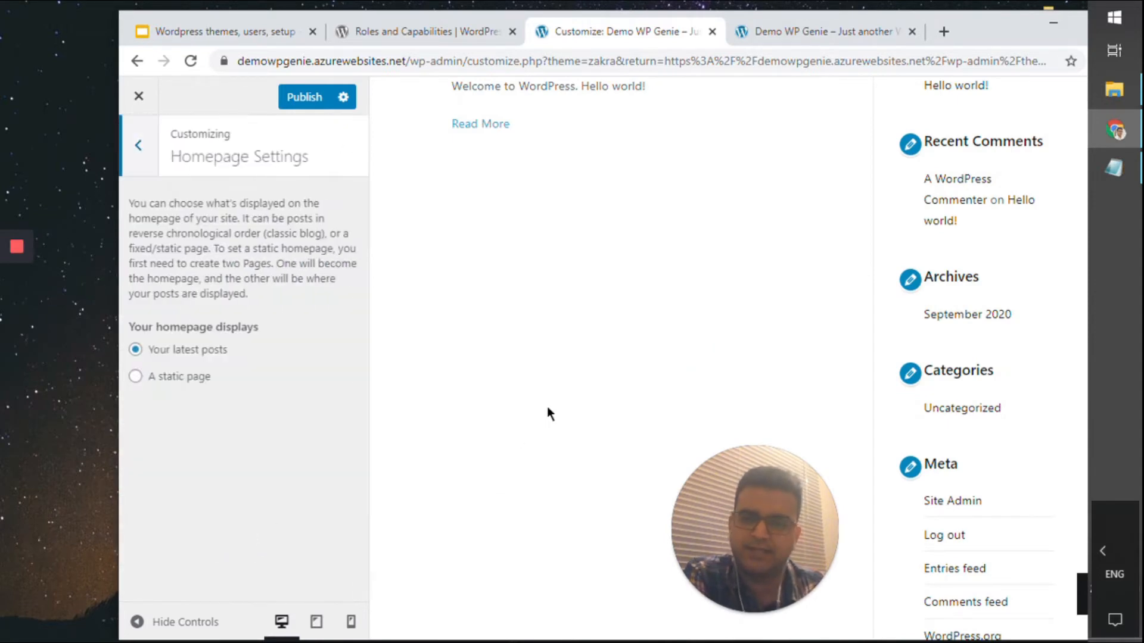
{"action": "scroll", "coordinate": [548, 411], "scroll_direction": "down", "scroll_amount": 3}
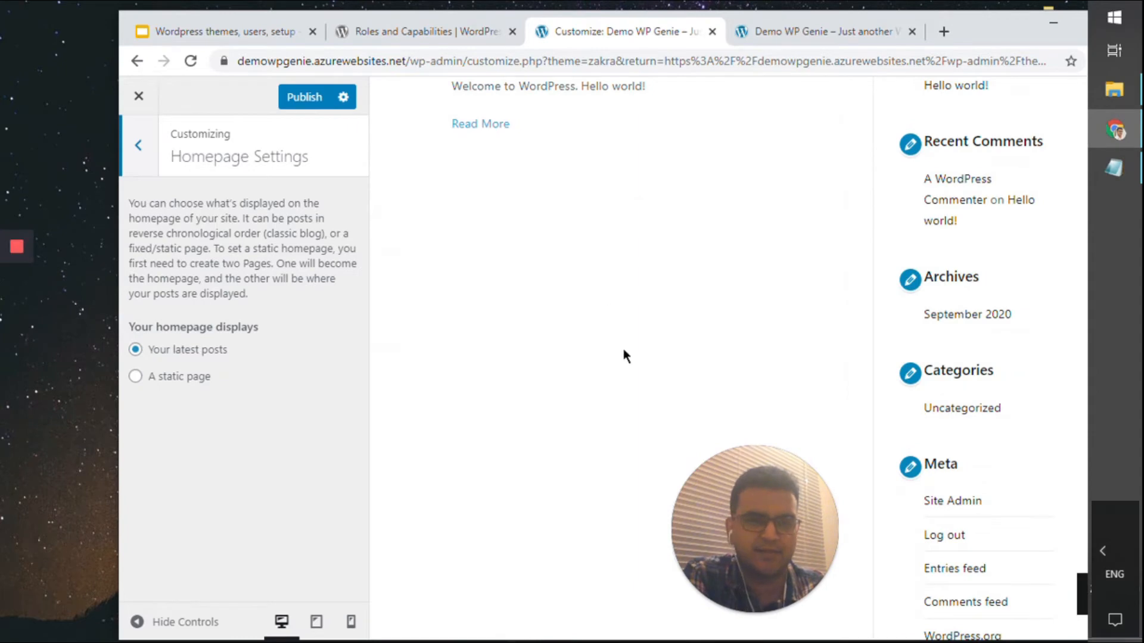
{"action": "scroll", "coordinate": [573, 371], "scroll_direction": "up", "scroll_amount": 4}
{"action": "left_click", "coordinate": [190, 382]}
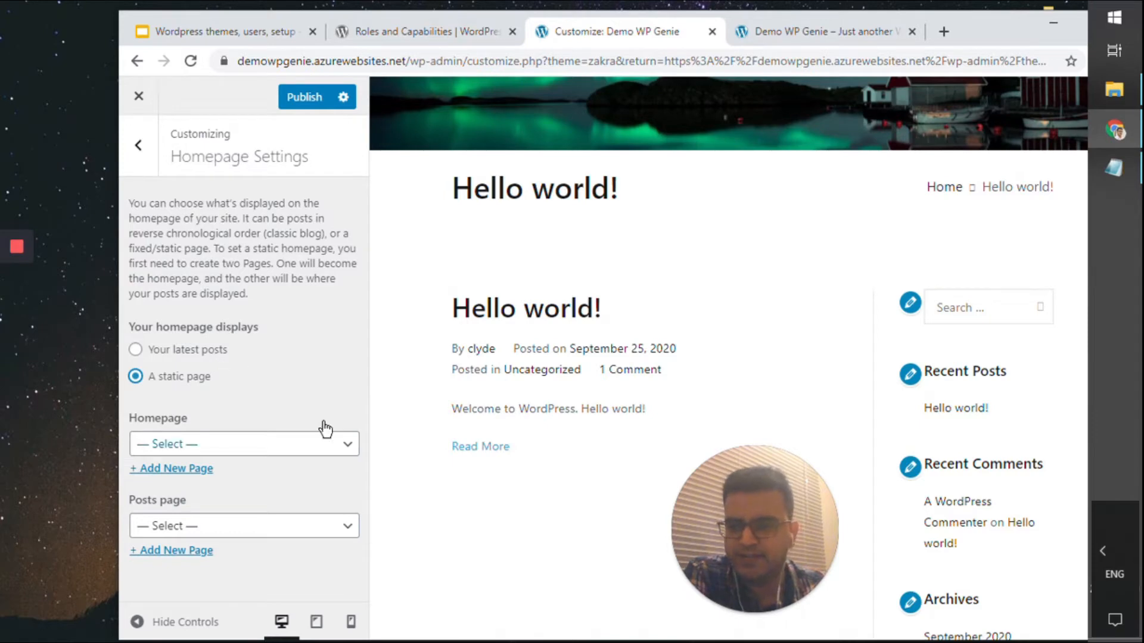
{"action": "left_click", "coordinate": [303, 448]}
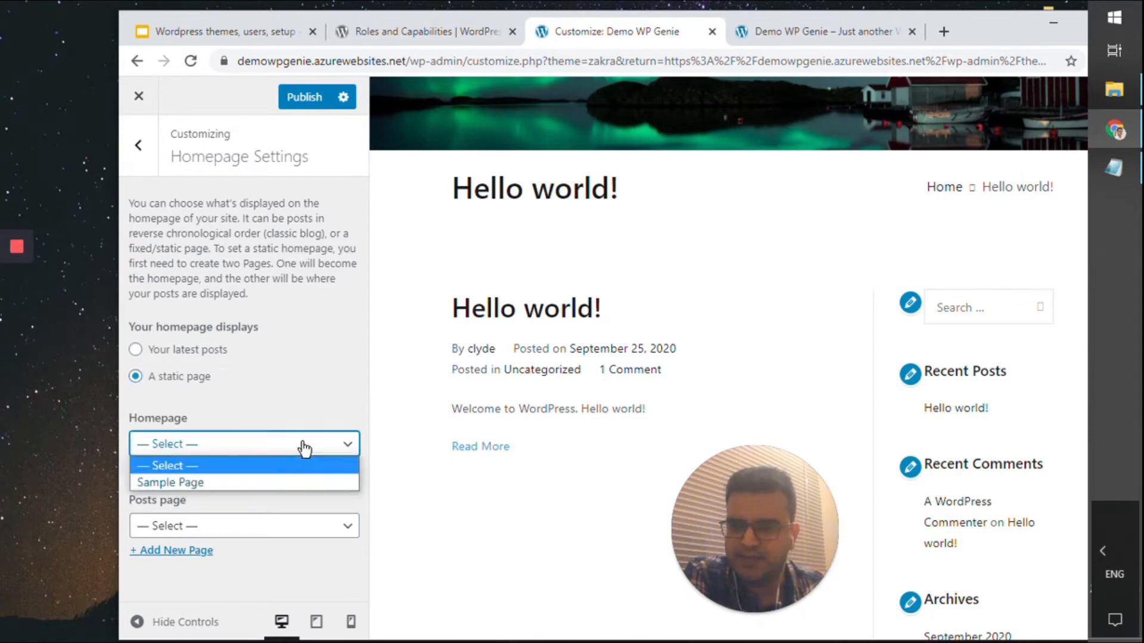
{"action": "left_click", "coordinate": [268, 483]}
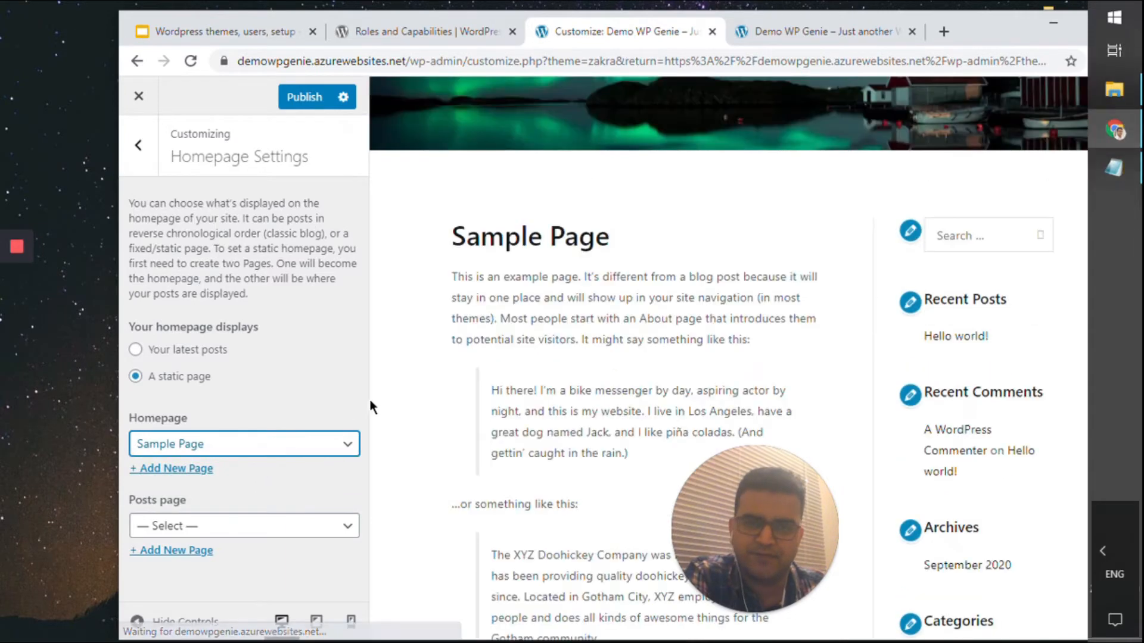
{"action": "scroll", "coordinate": [470, 312], "scroll_direction": "down", "scroll_amount": 3}
{"action": "scroll", "coordinate": [470, 313], "scroll_direction": "down", "scroll_amount": 3}
{"action": "scroll", "coordinate": [476, 329], "scroll_direction": "up", "scroll_amount": 10}
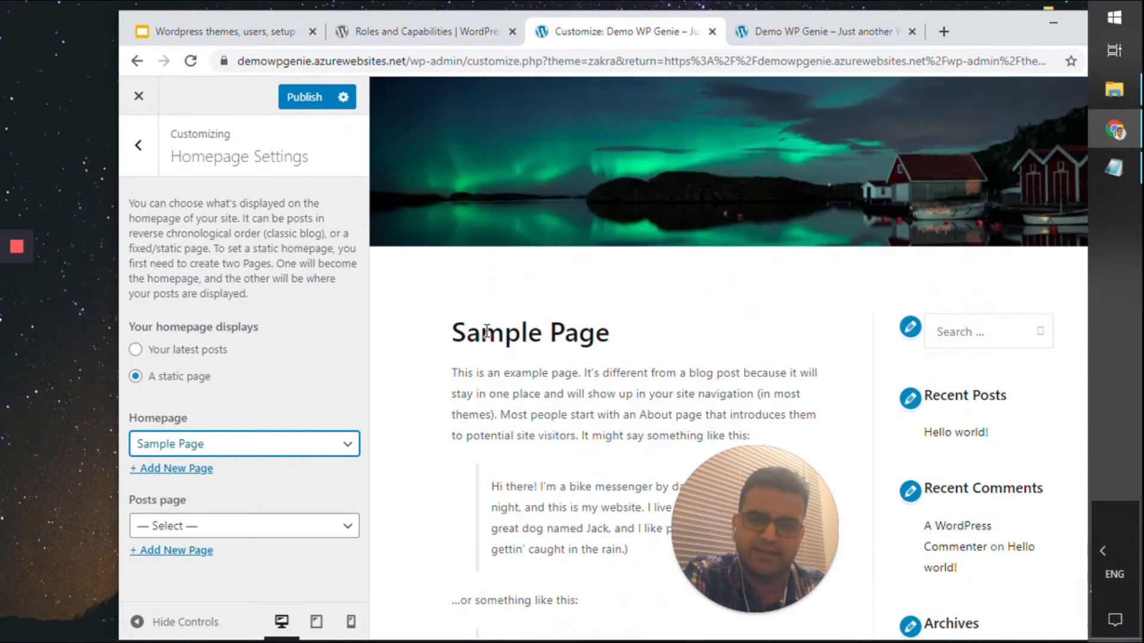
{"action": "scroll", "coordinate": [503, 349], "scroll_direction": "down", "scroll_amount": 4}
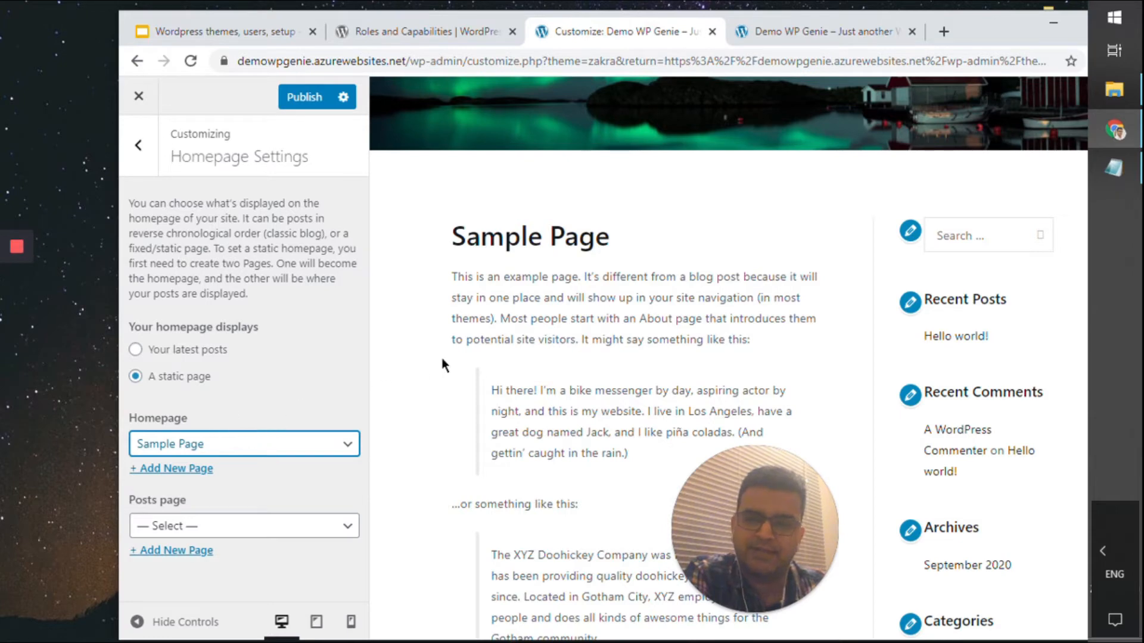
{"action": "scroll", "coordinate": [445, 375], "scroll_direction": "down", "scroll_amount": 5}
{"action": "scroll", "coordinate": [476, 434], "scroll_direction": "up", "scroll_amount": 10}
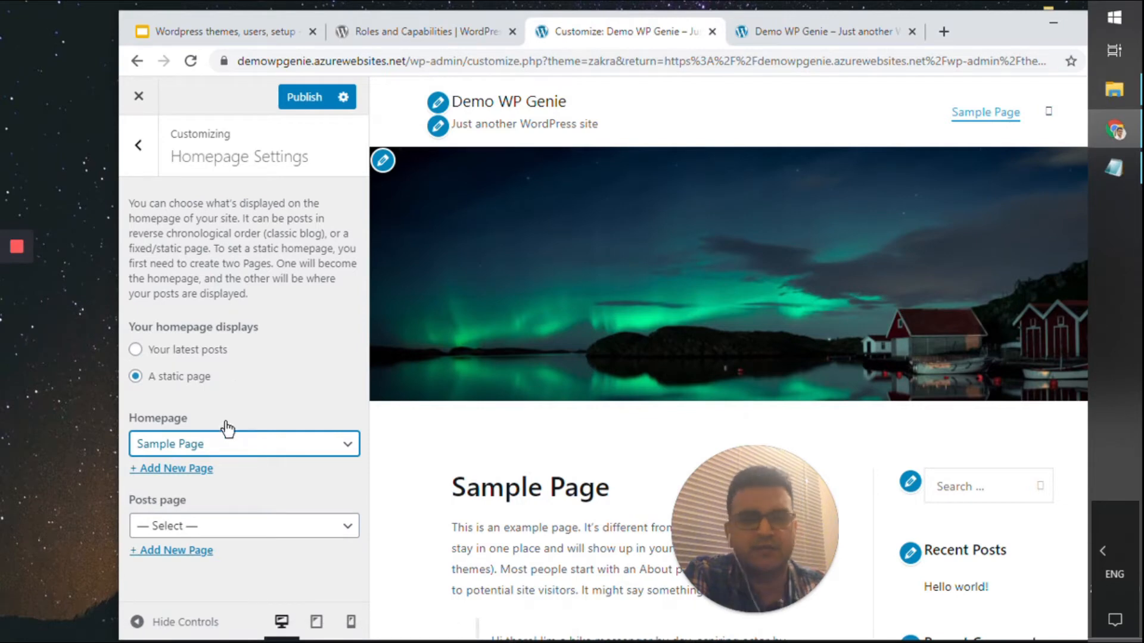
Leave the Posts page unset and return to the main Customizer sections
{"action": "left_click", "coordinate": [217, 528]}
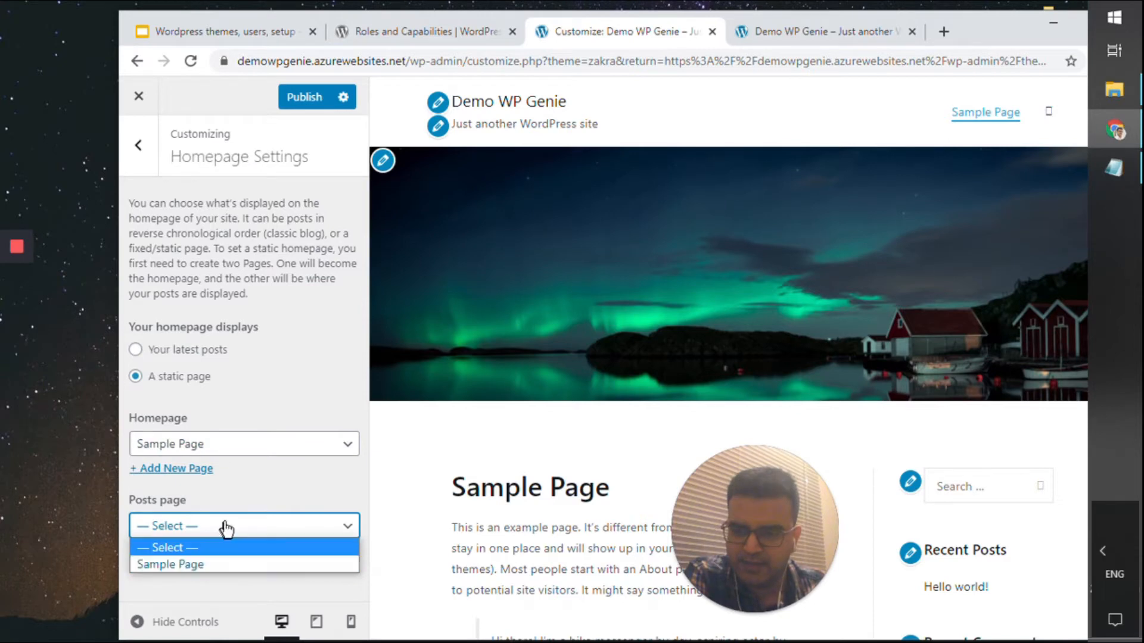
{"action": "left_click", "coordinate": [263, 366]}
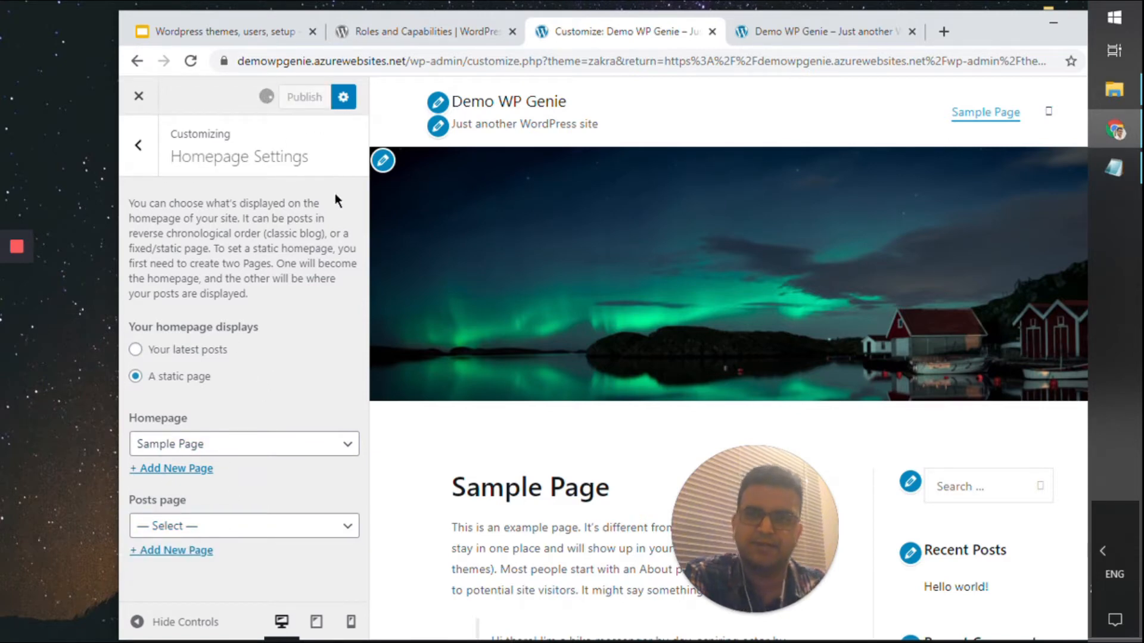
{"action": "scroll", "coordinate": [634, 364], "scroll_direction": "down", "scroll_amount": 8}
{"action": "scroll", "coordinate": [633, 364], "scroll_direction": "up", "scroll_amount": 6}
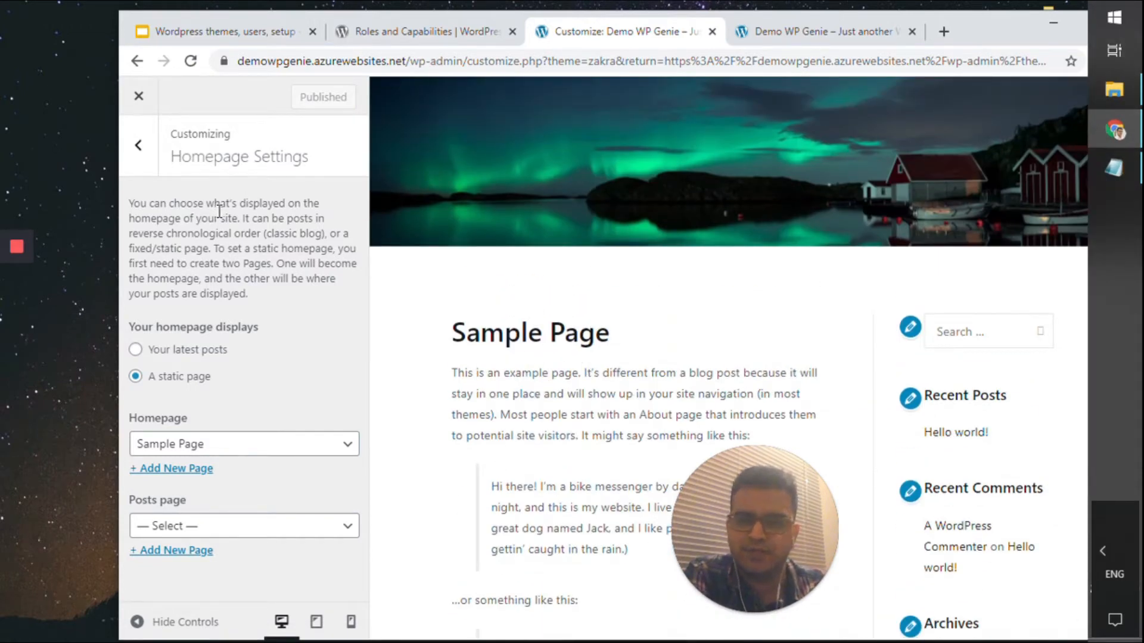
{"action": "left_click", "coordinate": [138, 145]}
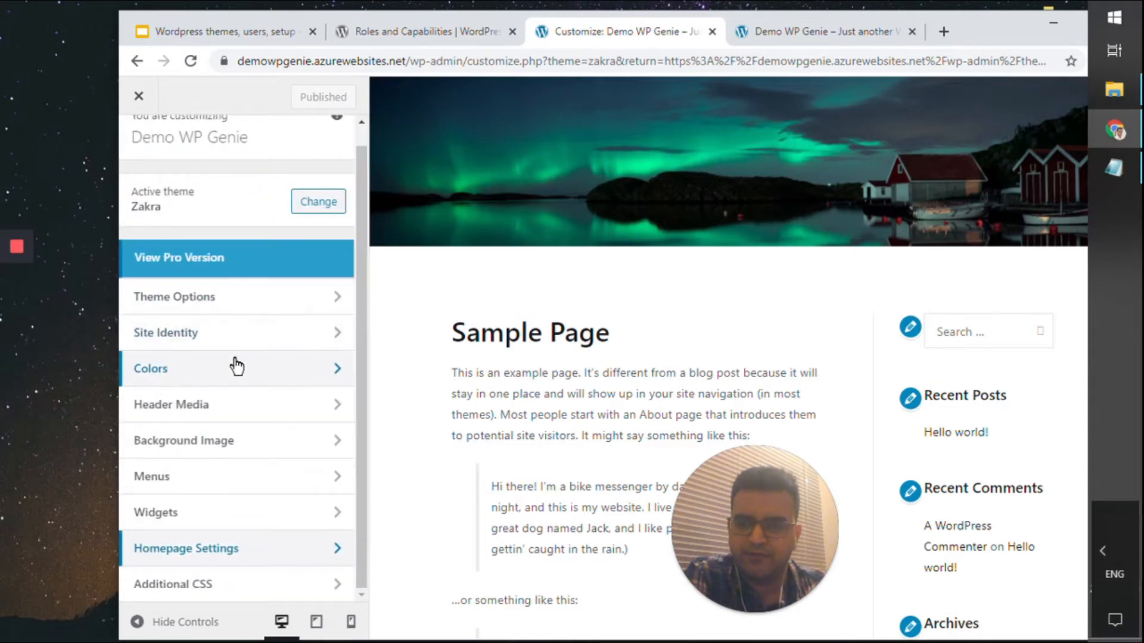
Glance at the Additional CSS section, then open the Sidebar Right widget area
{"action": "left_click", "coordinate": [252, 583]}
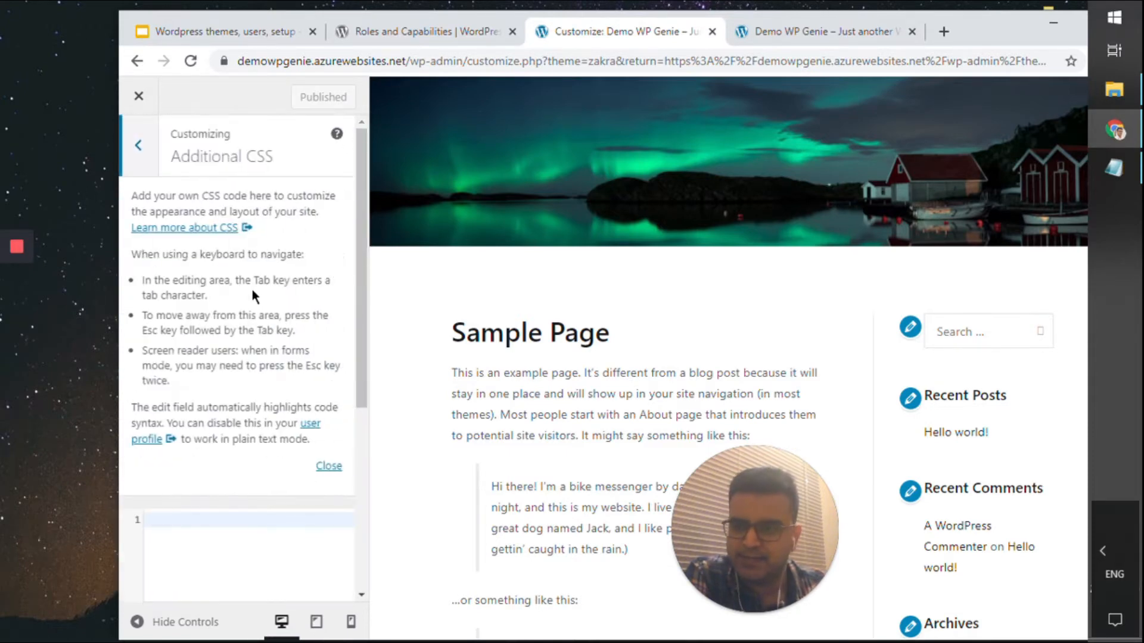
{"action": "scroll", "coordinate": [226, 251], "scroll_direction": "down", "scroll_amount": 4}
{"action": "scroll", "coordinate": [224, 273], "scroll_direction": "up", "scroll_amount": 4}
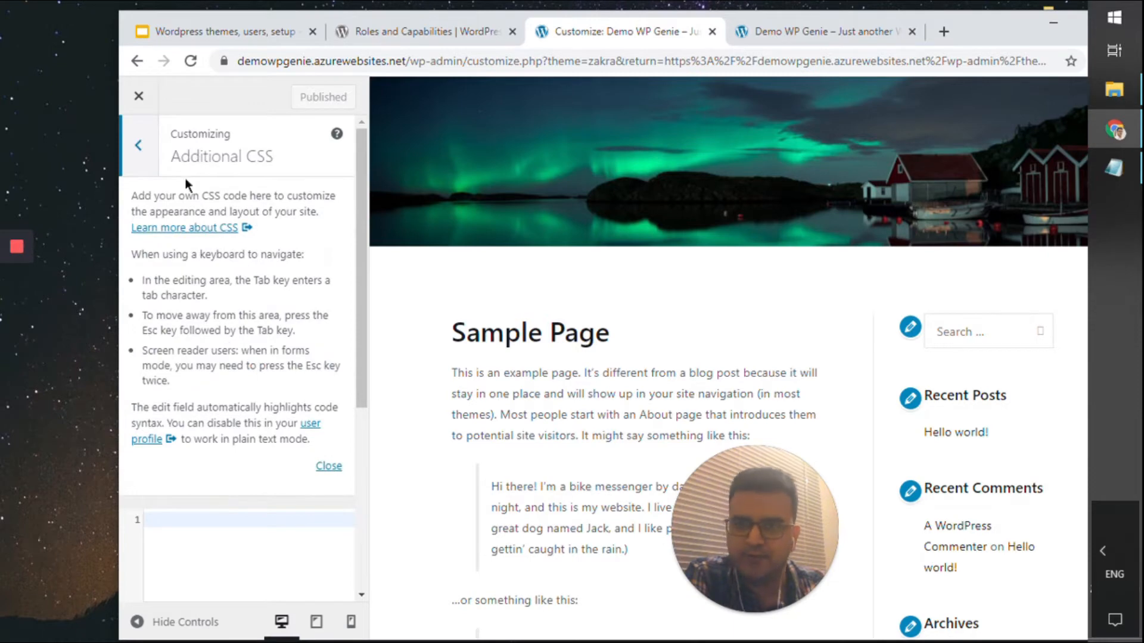
{"action": "left_click", "coordinate": [138, 144]}
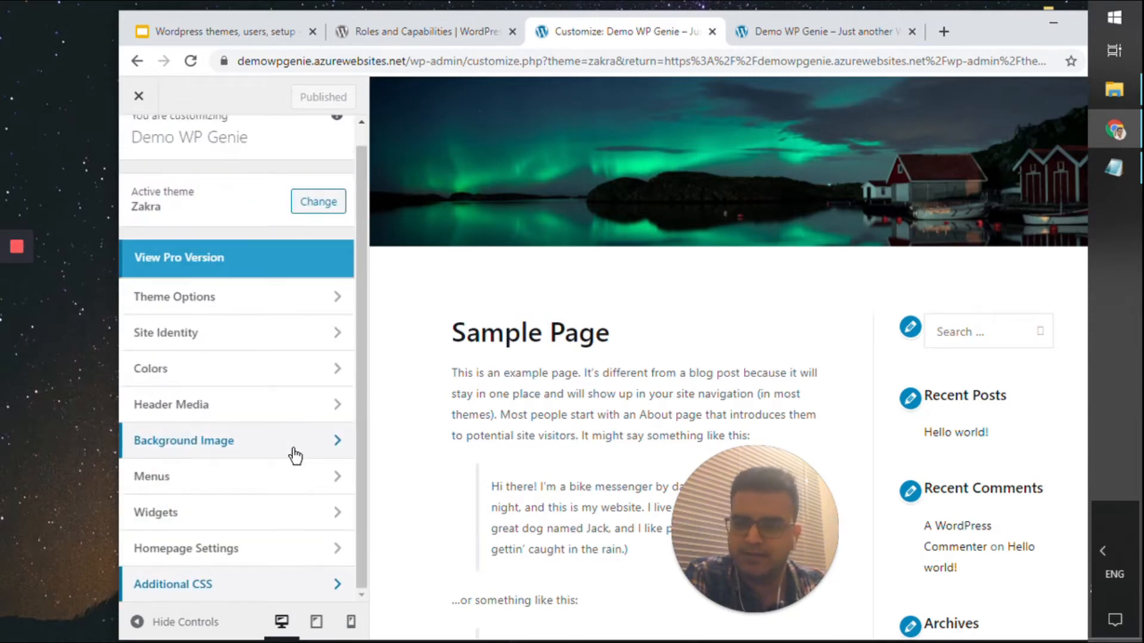
{"action": "left_click", "coordinate": [271, 512]}
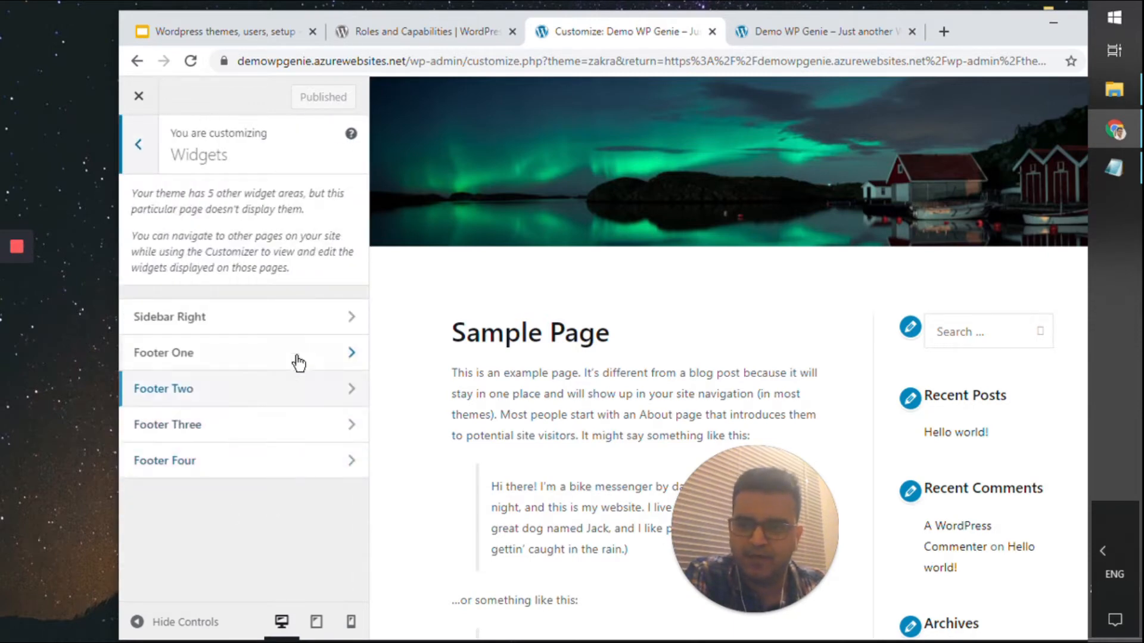
{"action": "left_click", "coordinate": [324, 319]}
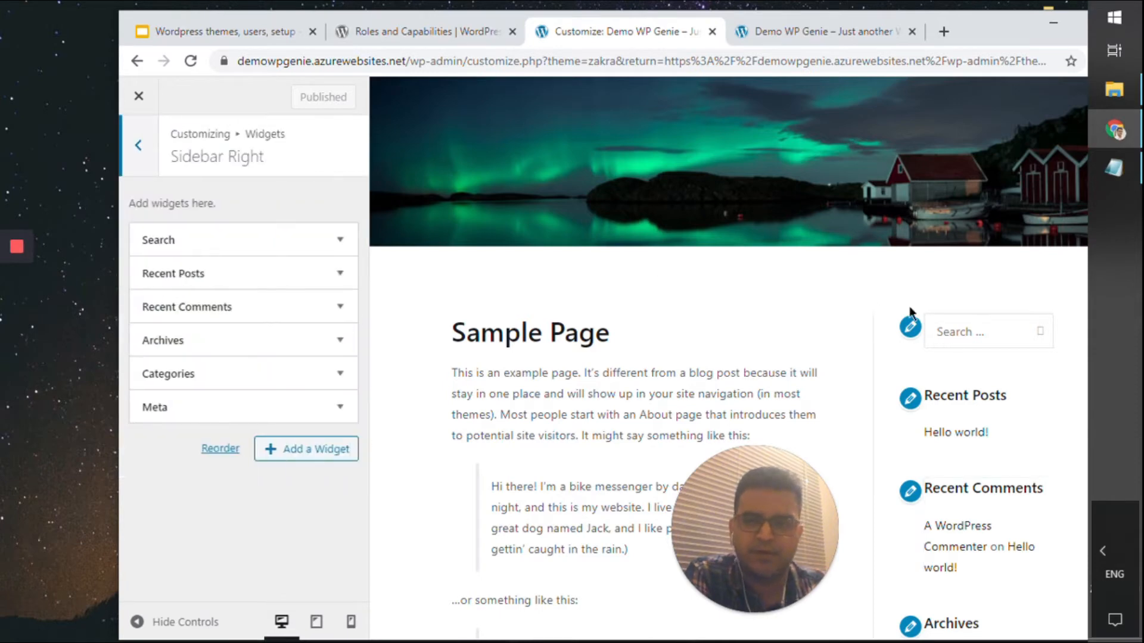
{"action": "scroll", "coordinate": [909, 302], "scroll_direction": "down", "scroll_amount": 4}
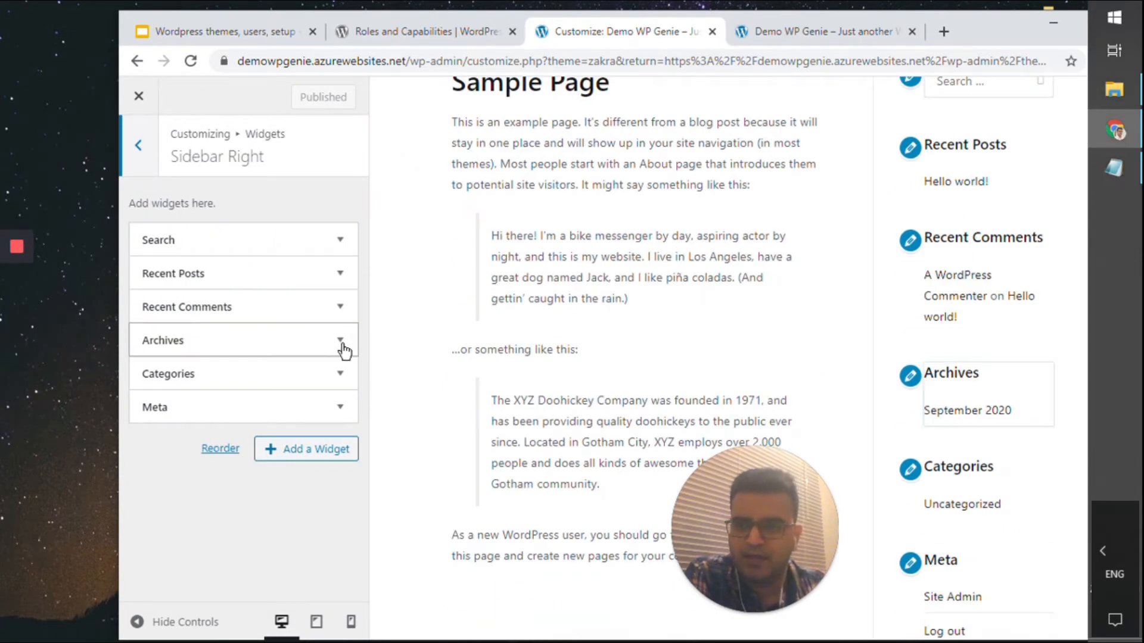
Remove the Recent Comments and Meta widgets from Sidebar Right
{"action": "left_click", "coordinate": [341, 308]}
{"action": "scroll", "coordinate": [245, 411], "scroll_direction": "down", "scroll_amount": 1}
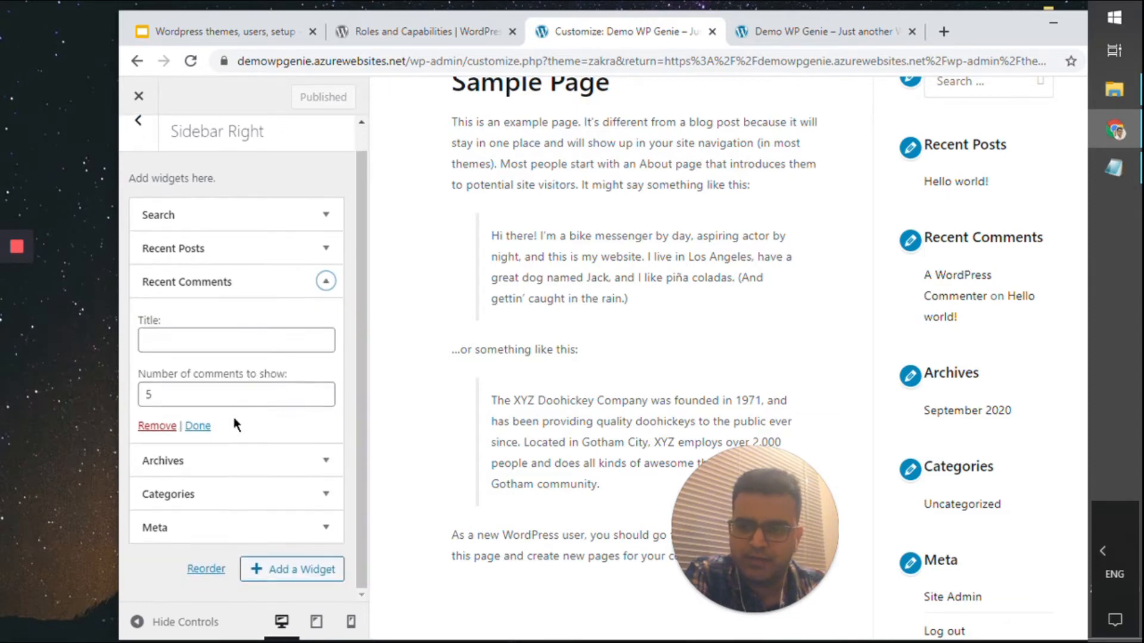
{"action": "left_click", "coordinate": [168, 425]}
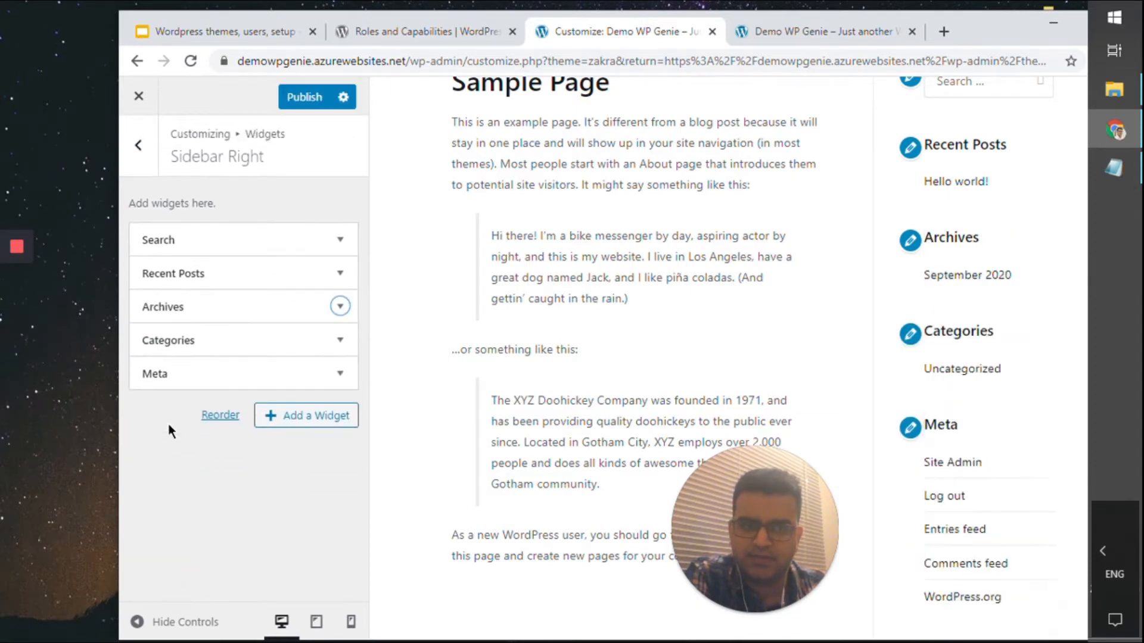
{"action": "left_click", "coordinate": [340, 306]}
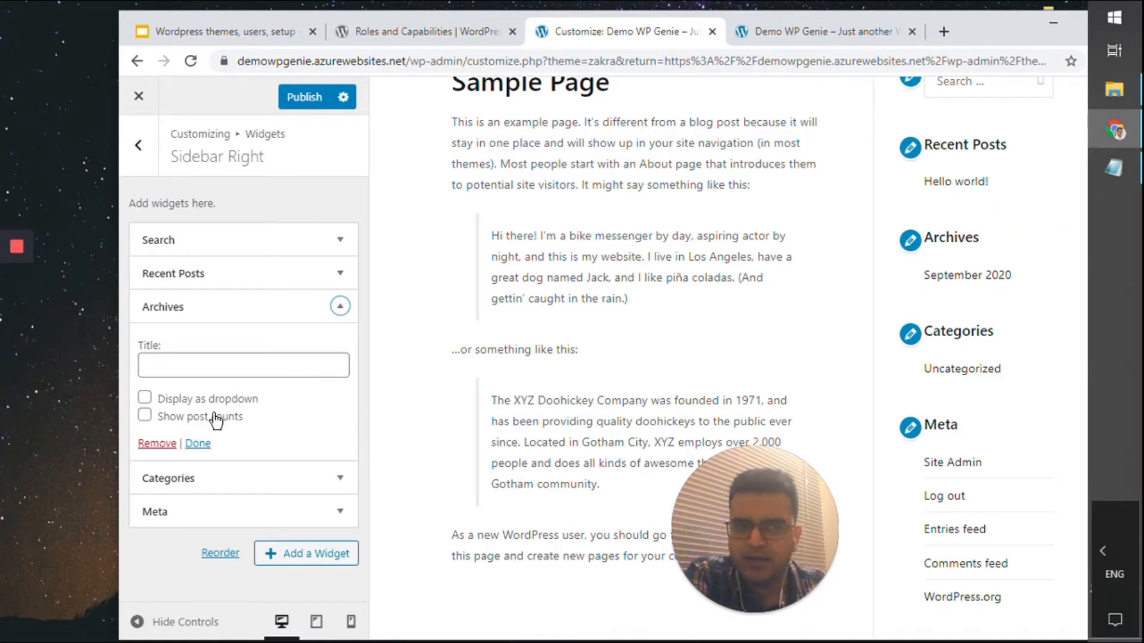
{"action": "left_click", "coordinate": [340, 306]}
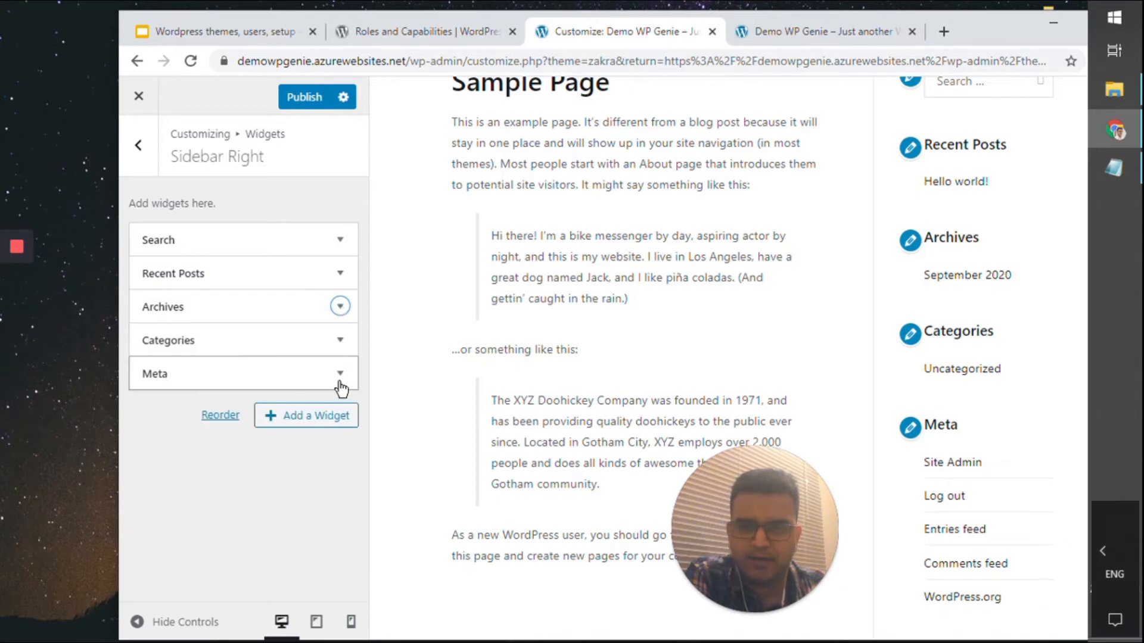
{"action": "left_click", "coordinate": [340, 373]}
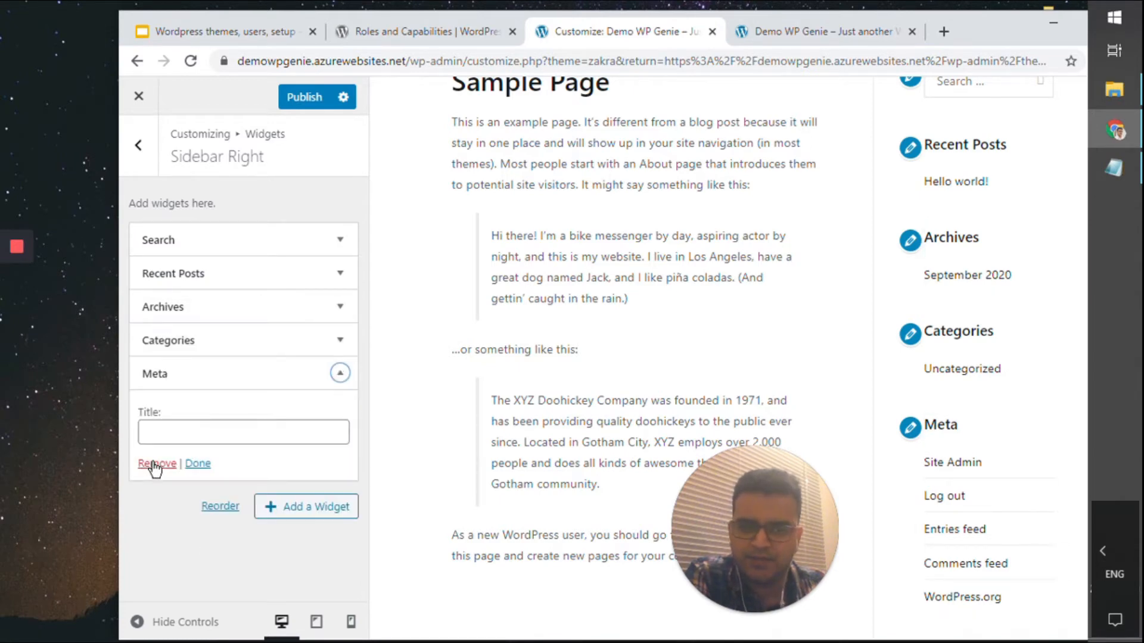
{"action": "left_click", "coordinate": [153, 463]}
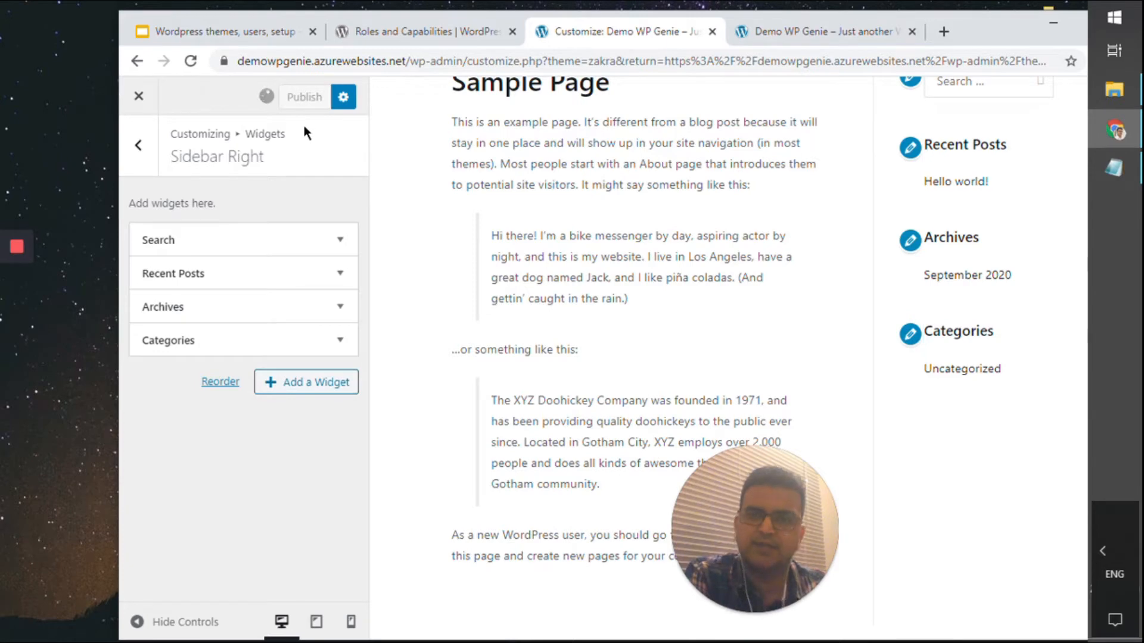
{"action": "left_click", "coordinate": [139, 146]}
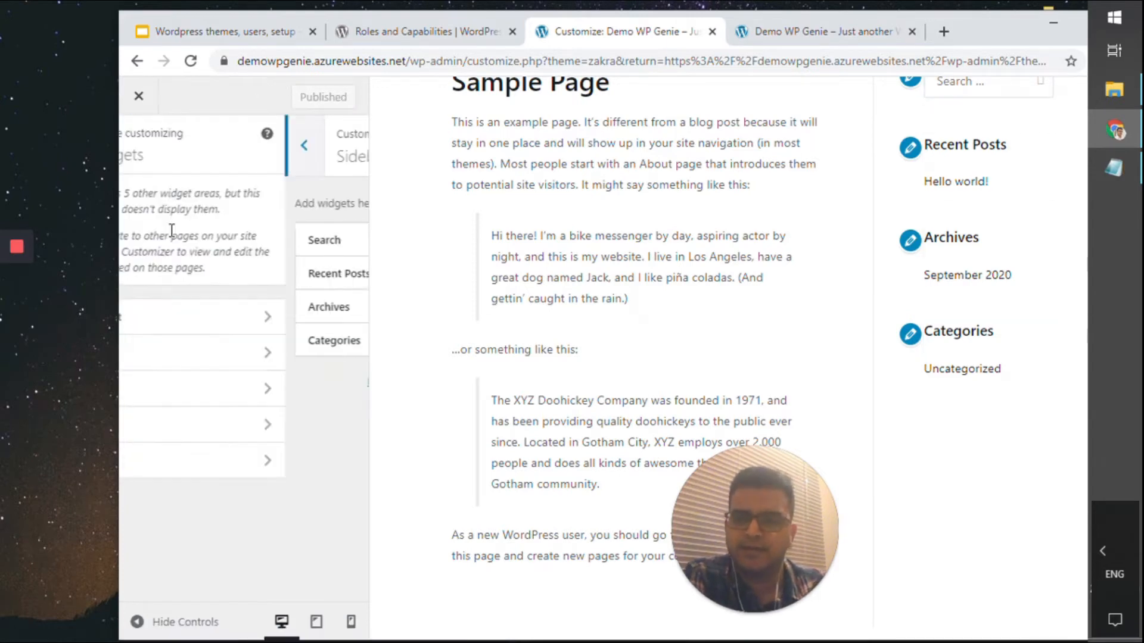
Browse Footer One's available widgets without adding any, then check Footer Two and back out
{"action": "left_click", "coordinate": [298, 366]}
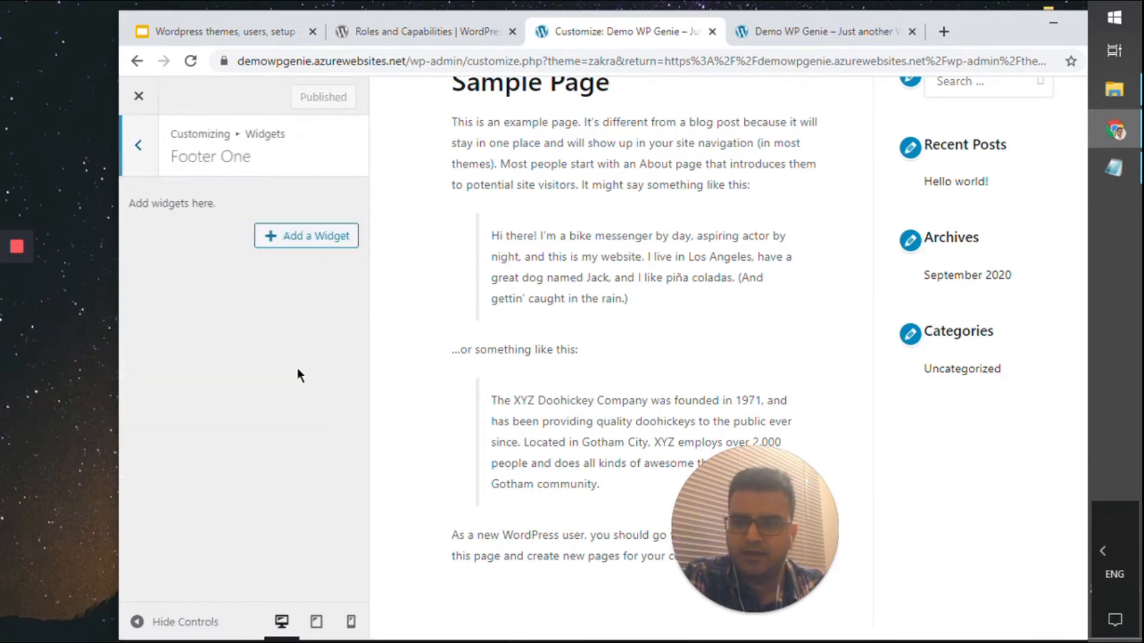
{"action": "scroll", "coordinate": [534, 381], "scroll_direction": "down", "scroll_amount": 2}
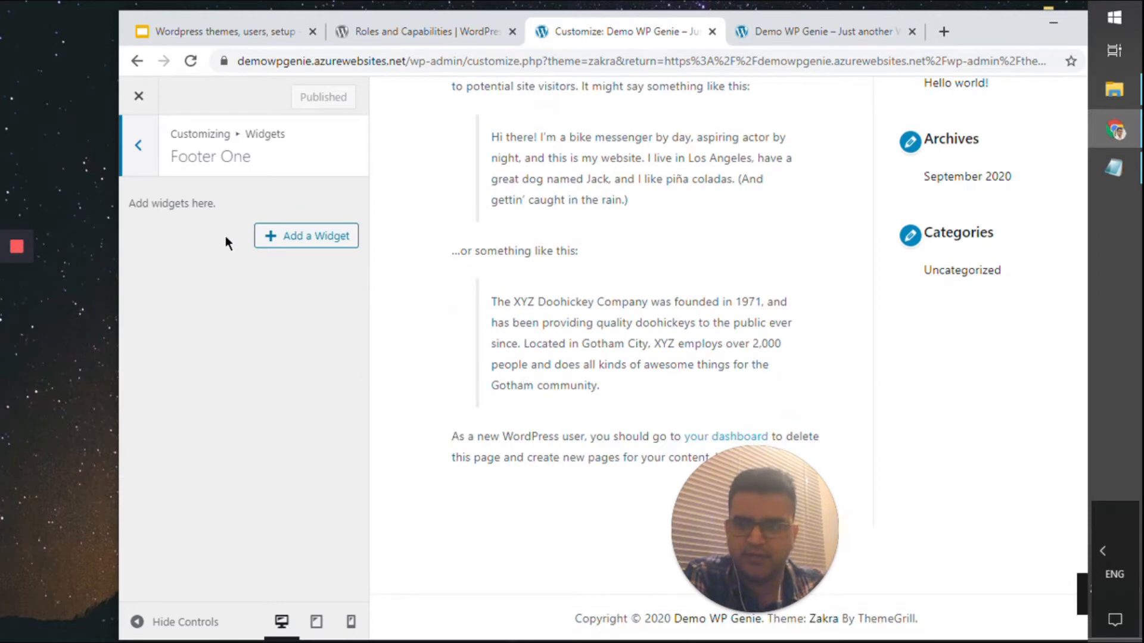
{"action": "left_click", "coordinate": [275, 236]}
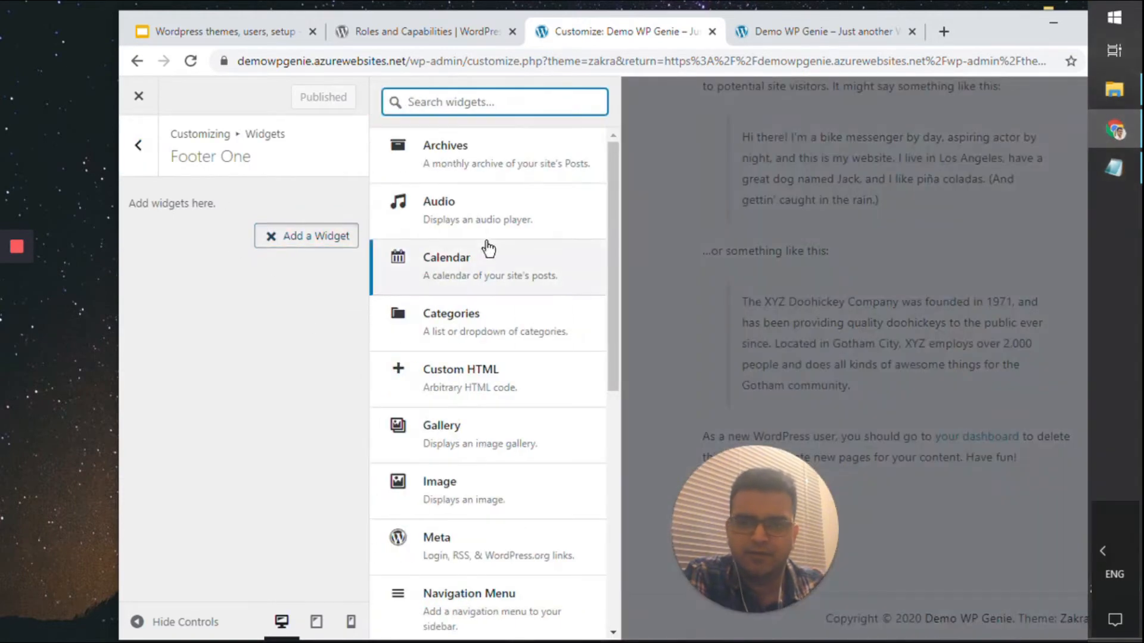
{"action": "scroll", "coordinate": [480, 298], "scroll_direction": "down", "scroll_amount": 8}
{"action": "scroll", "coordinate": [478, 388], "scroll_direction": "up", "scroll_amount": 8}
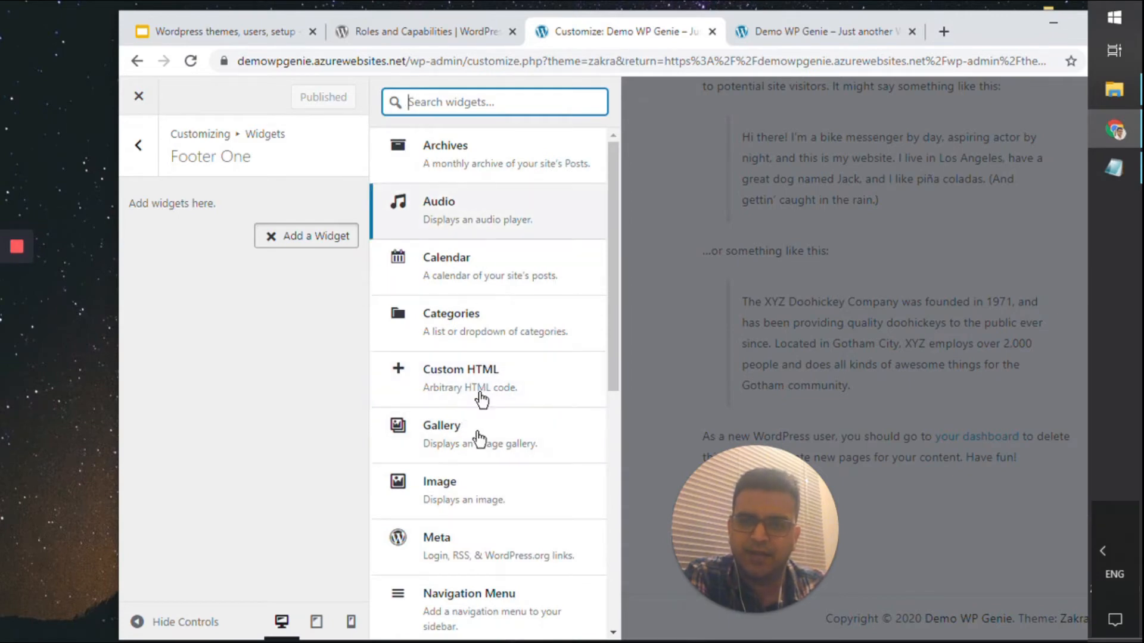
{"action": "scroll", "coordinate": [474, 582], "scroll_direction": "down", "scroll_amount": 8}
{"action": "scroll", "coordinate": [452, 536], "scroll_direction": "up", "scroll_amount": 8}
{"action": "left_click", "coordinate": [319, 334]}
{"action": "left_click", "coordinate": [138, 144]}
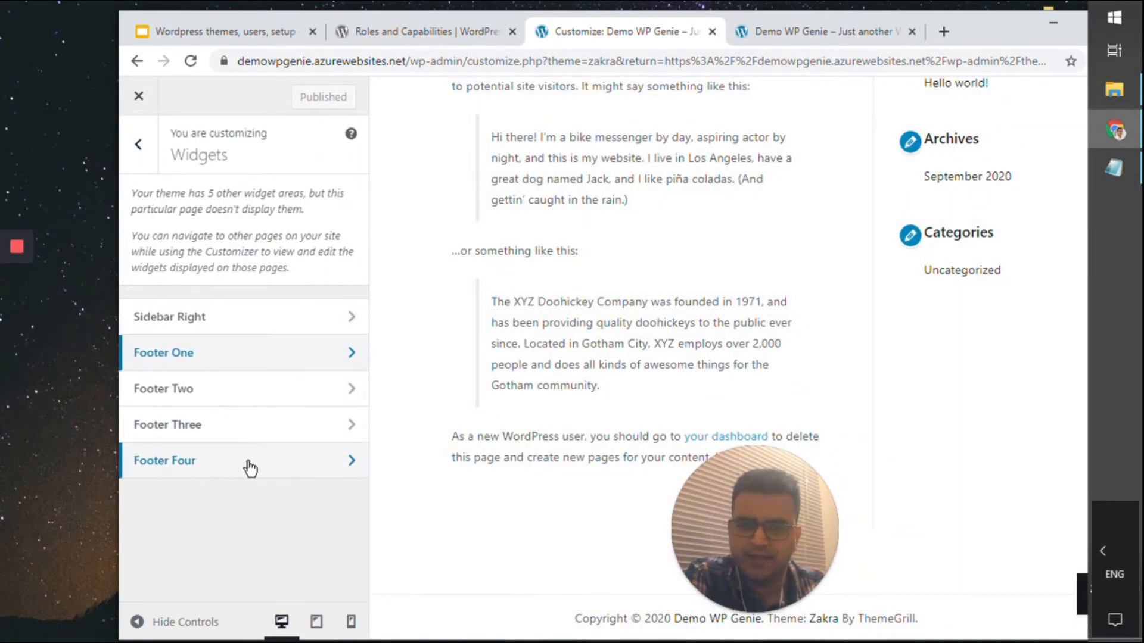
{"action": "left_click", "coordinate": [237, 394]}
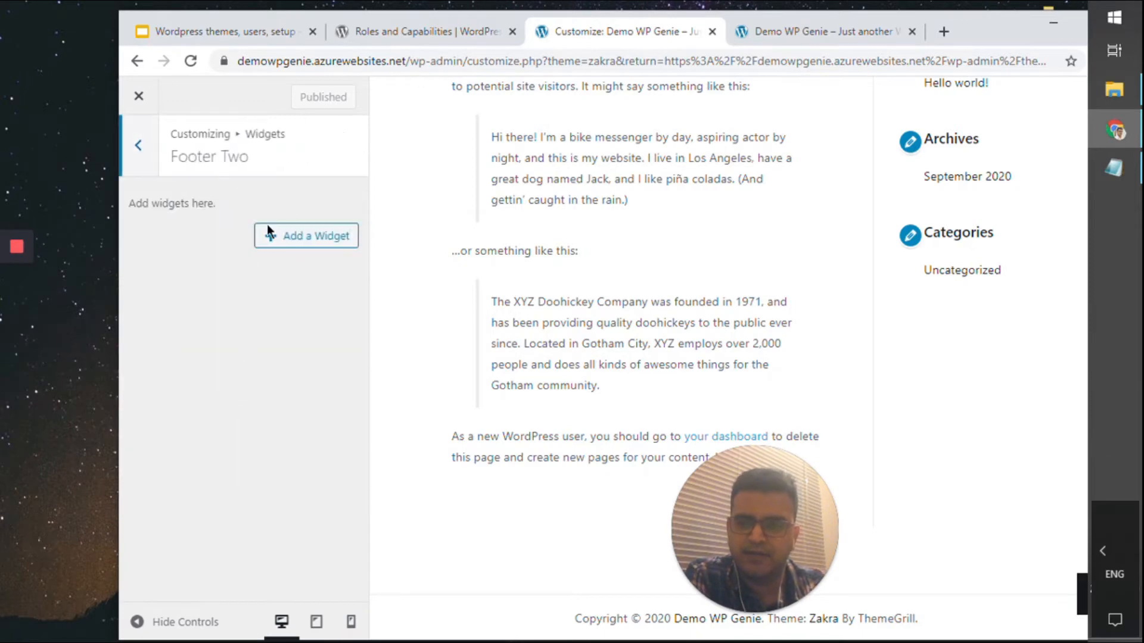
{"action": "left_click", "coordinate": [135, 145]}
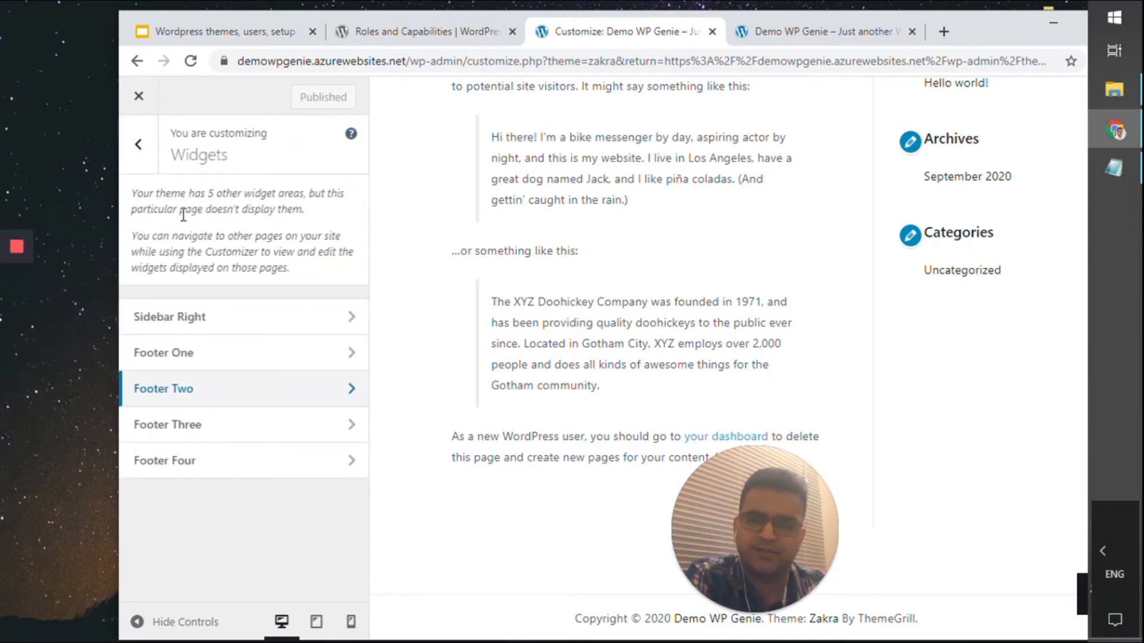
Check the Primary menu location, leaving it unassigned, and return to Menus
{"action": "left_click", "coordinate": [138, 145]}
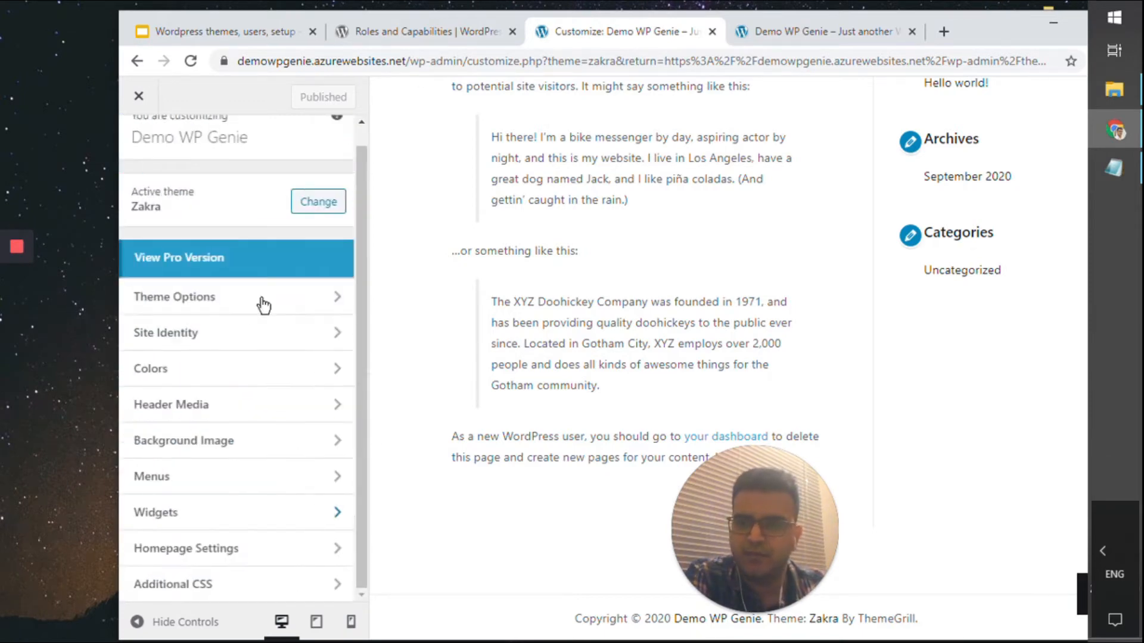
{"action": "left_click", "coordinate": [336, 477]}
{"action": "scroll", "coordinate": [506, 455], "scroll_direction": "up", "scroll_amount": 8}
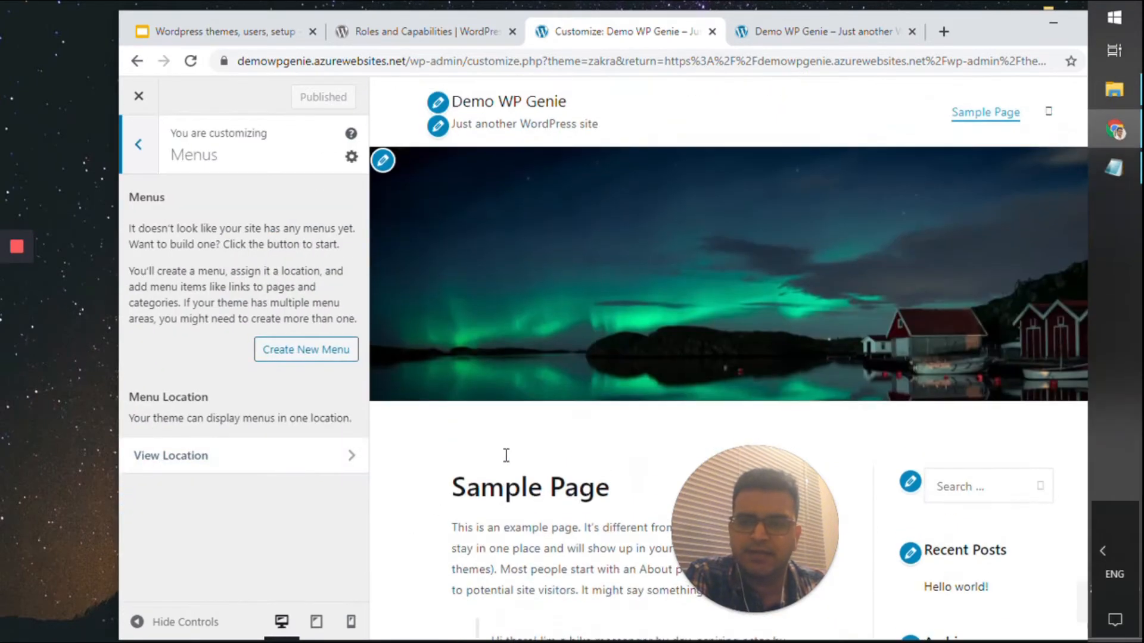
{"action": "left_click", "coordinate": [308, 463]}
{"action": "left_click", "coordinate": [312, 355]}
{"action": "left_click", "coordinate": [281, 370]}
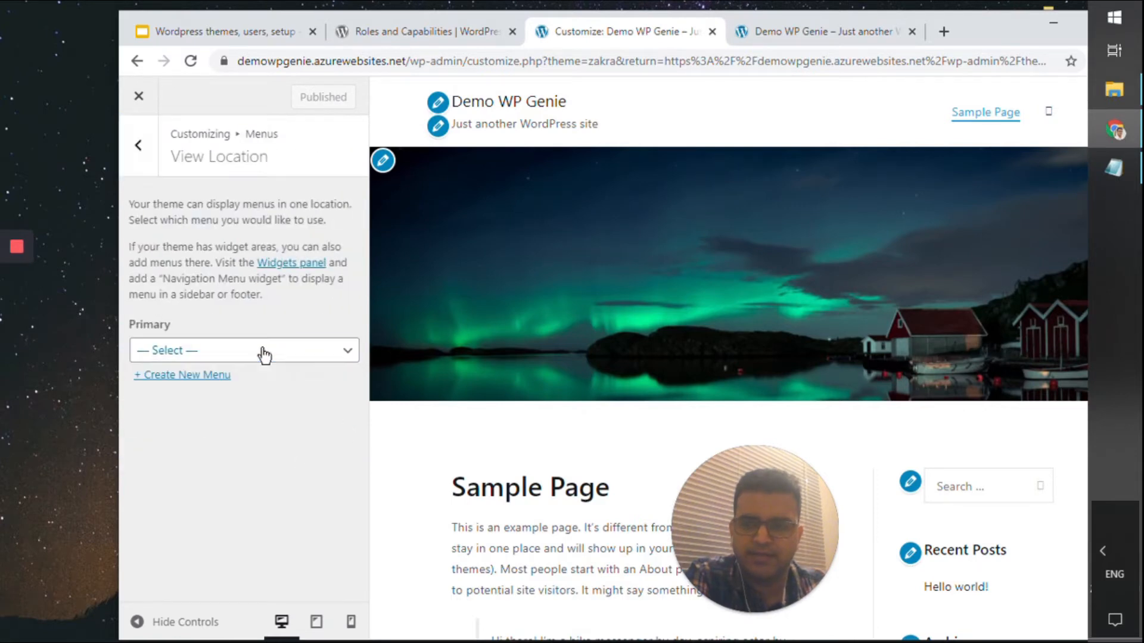
{"action": "left_click", "coordinate": [142, 170]}
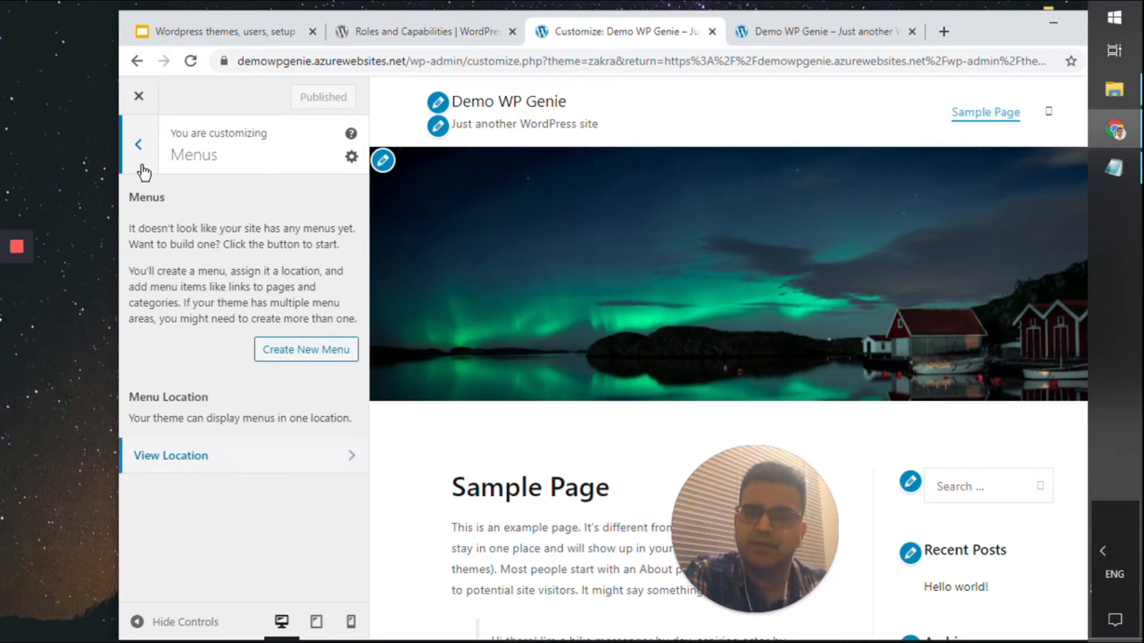
{"action": "left_click", "coordinate": [142, 171]}
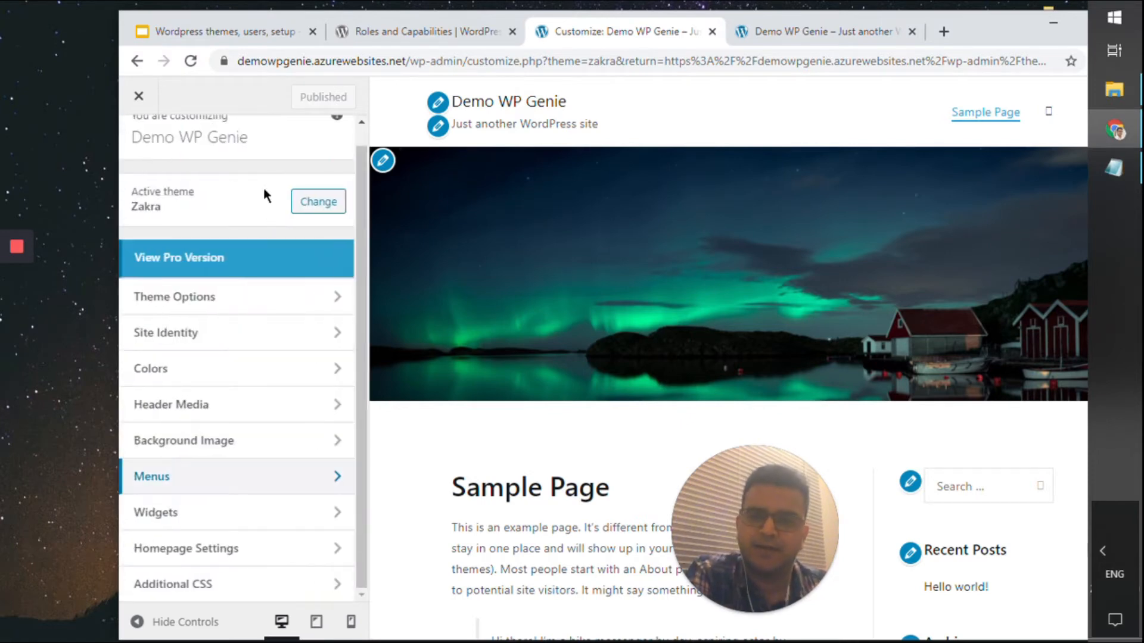
{"action": "left_click", "coordinate": [296, 507]}
{"action": "left_click", "coordinate": [143, 171]}
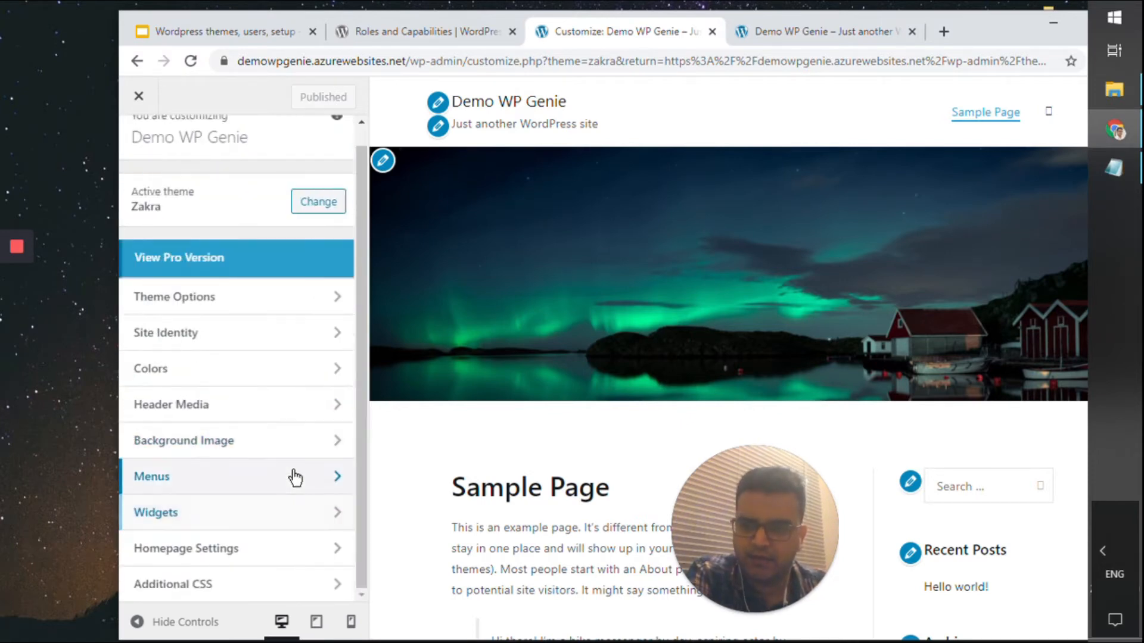
{"action": "left_click", "coordinate": [294, 476]}
Create a new menu named 'Website menu' assigned to the Primary location
{"action": "left_click", "coordinate": [283, 352]}
{"action": "left_click", "coordinate": [257, 221]}
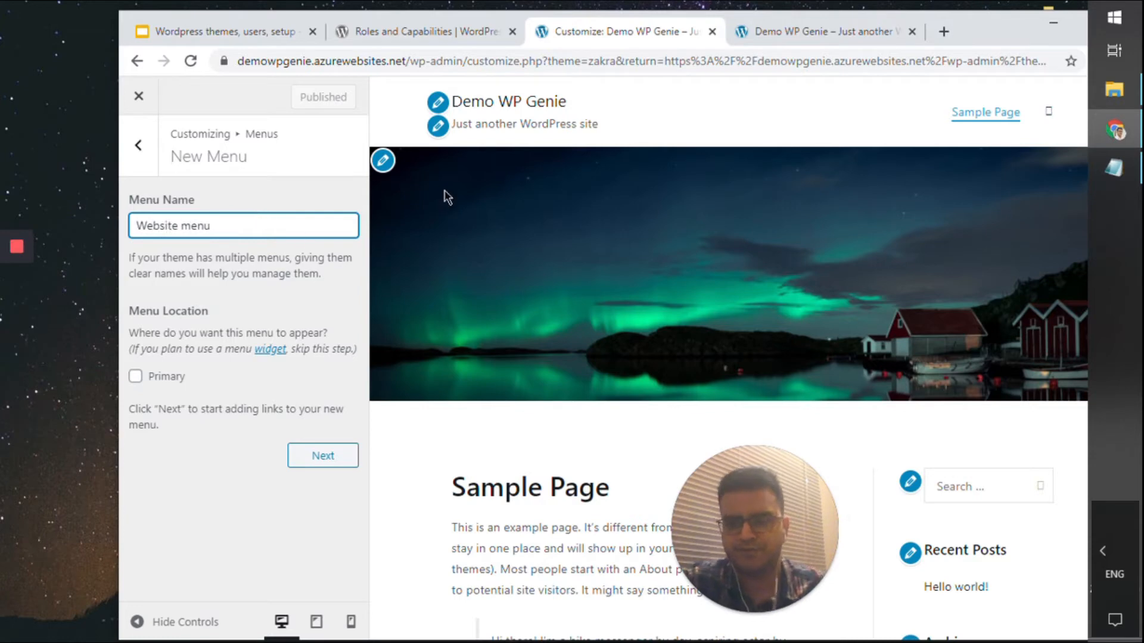
{"action": "type", "text": "Website menu"}
{"action": "left_click", "coordinate": [164, 378]}
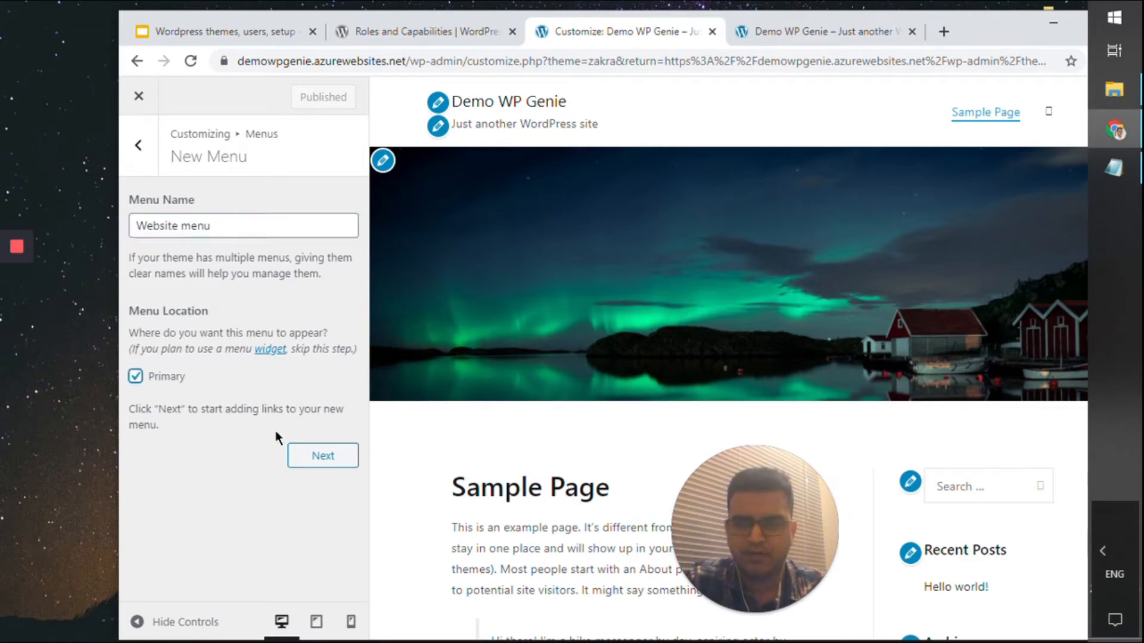
{"action": "left_click", "coordinate": [307, 462]}
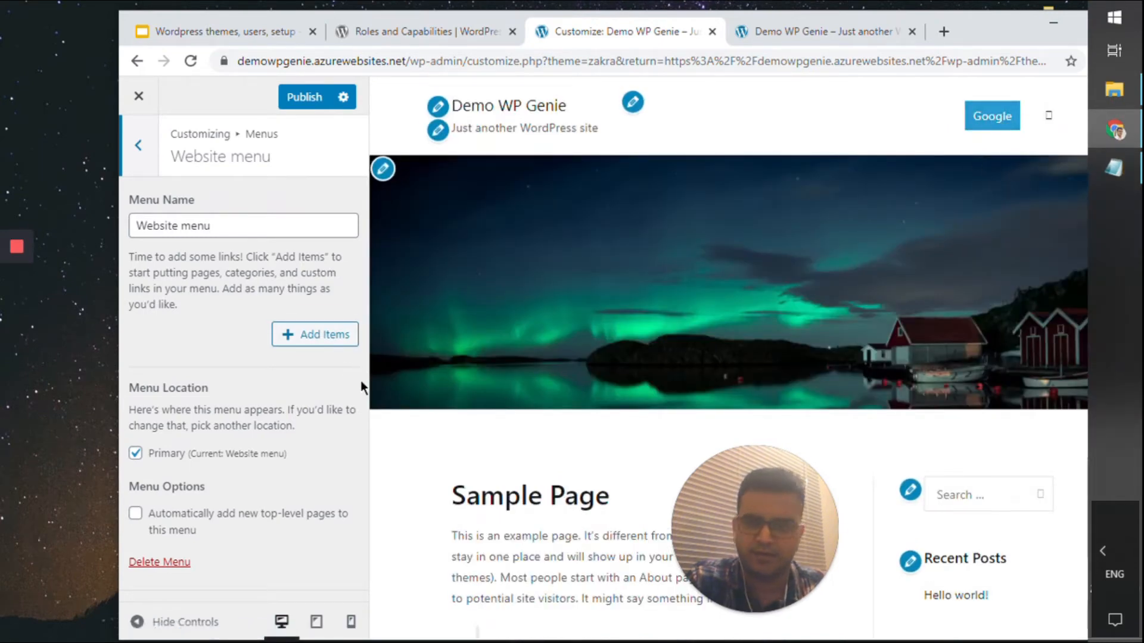
Turn on automatic adding of new top-level pages to the menu
{"action": "left_click", "coordinate": [296, 524]}
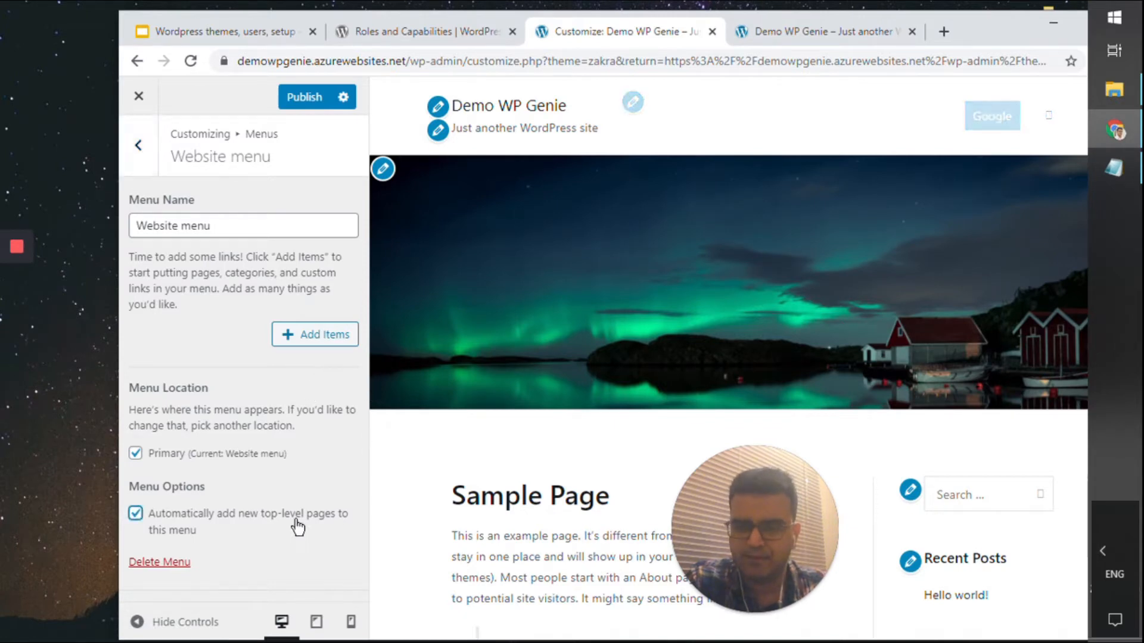
{"action": "left_click", "coordinate": [324, 337]}
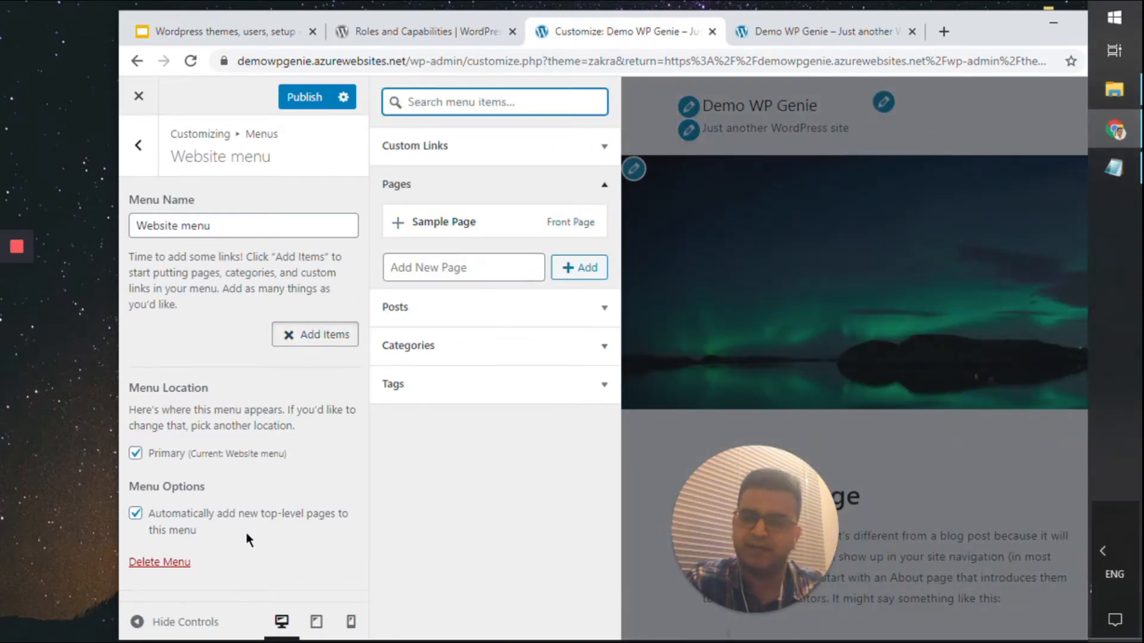
{"action": "left_click", "coordinate": [188, 524]}
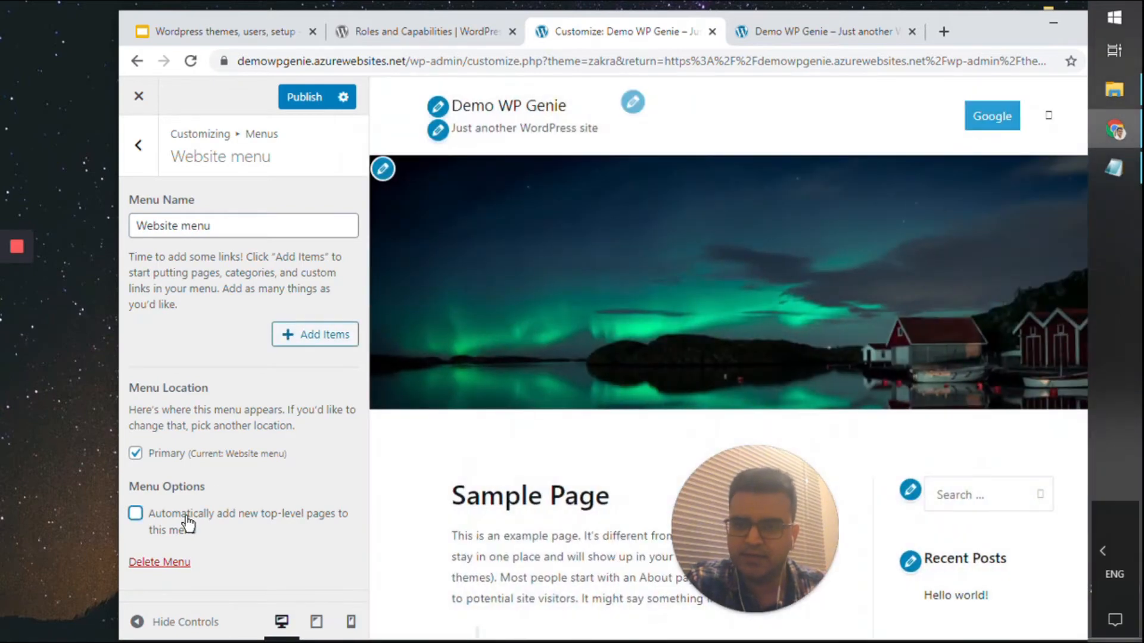
{"action": "left_click", "coordinate": [310, 348]}
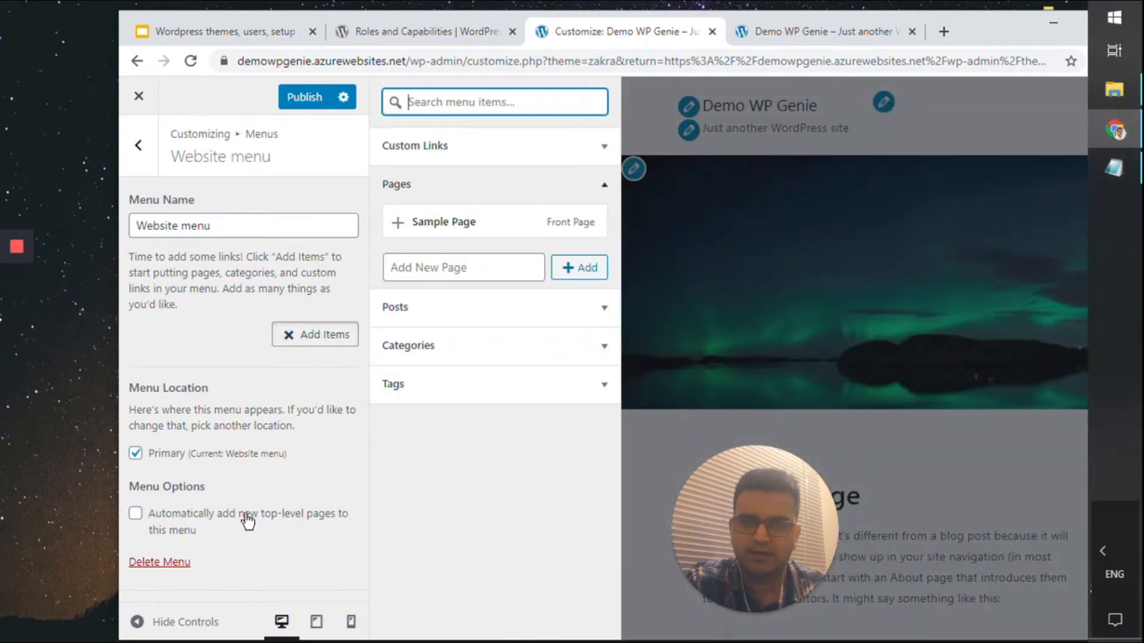
{"action": "left_click", "coordinate": [244, 515]}
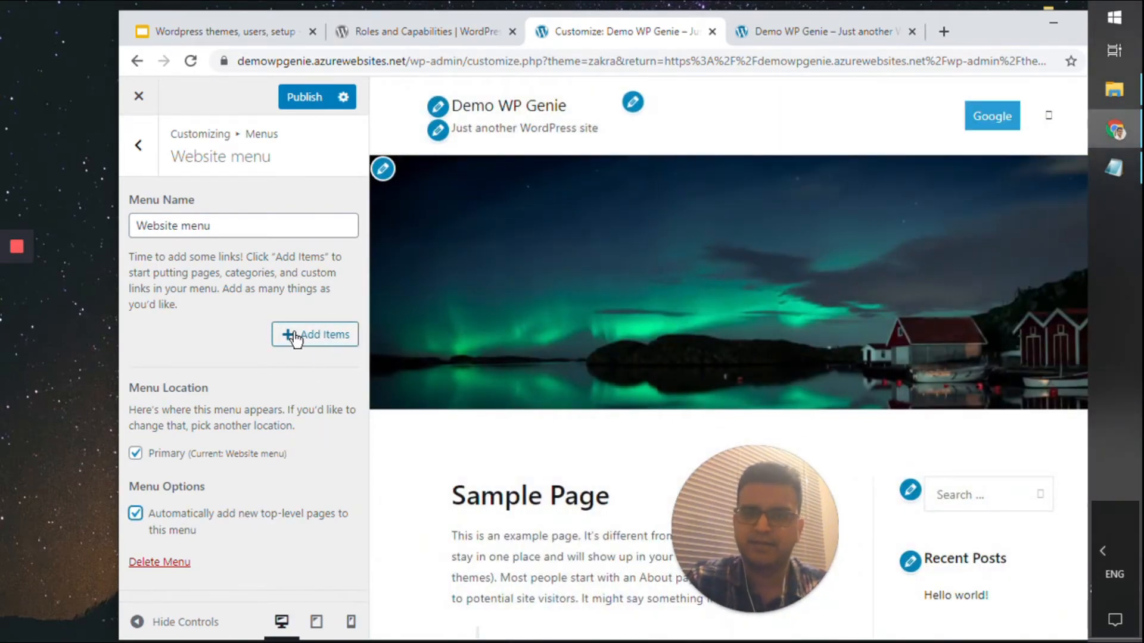
{"action": "left_click", "coordinate": [308, 338]}
Add Hello world! and Sample Page to the menu, with Sample Page first
{"action": "left_click", "coordinate": [478, 268]}
{"action": "left_click", "coordinate": [604, 306]}
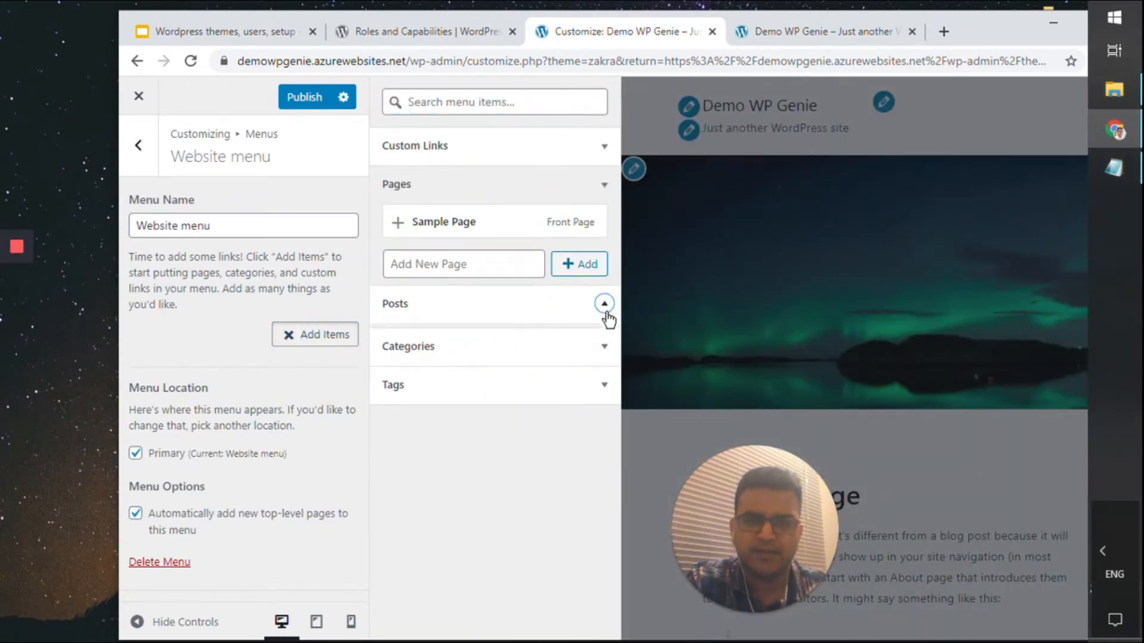
{"action": "left_click", "coordinate": [556, 267]}
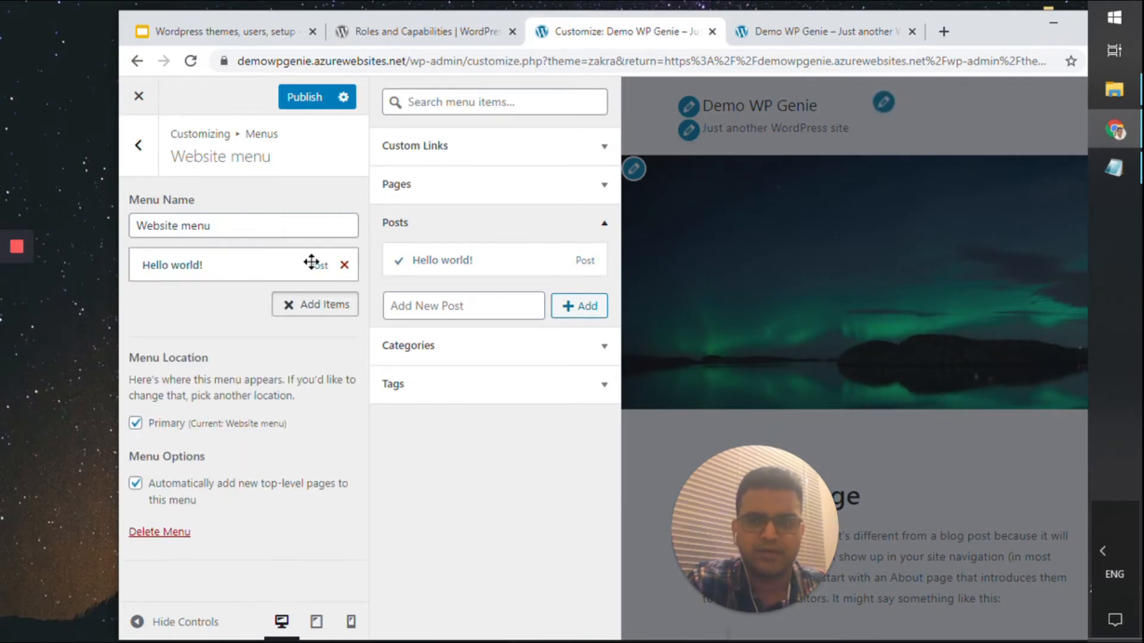
{"action": "left_click", "coordinate": [545, 148]}
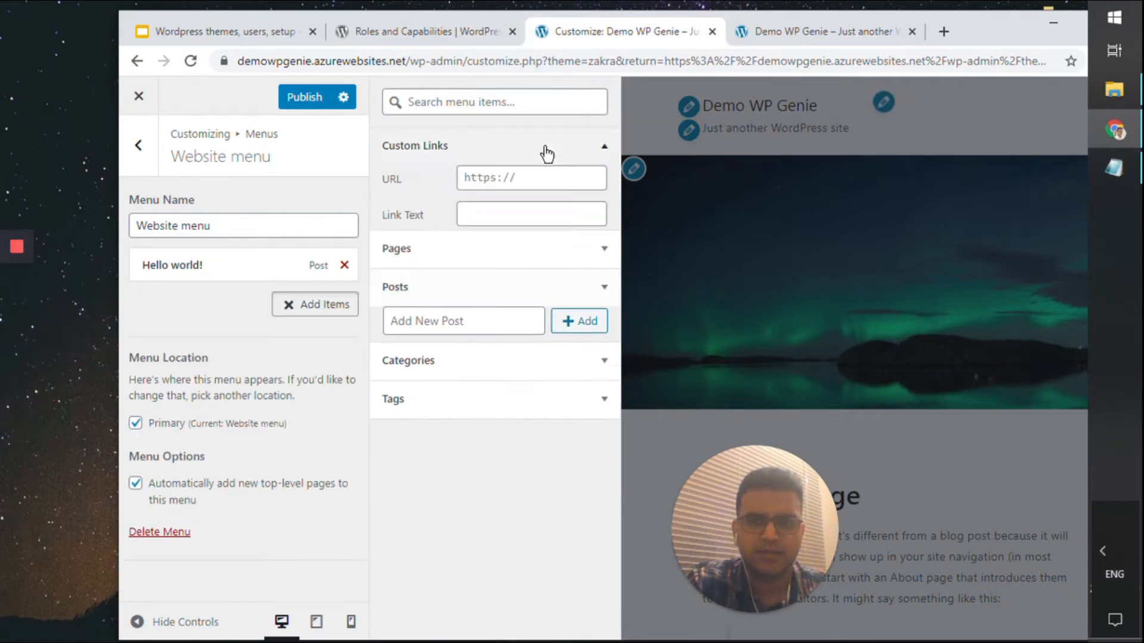
{"action": "left_click", "coordinate": [527, 294]}
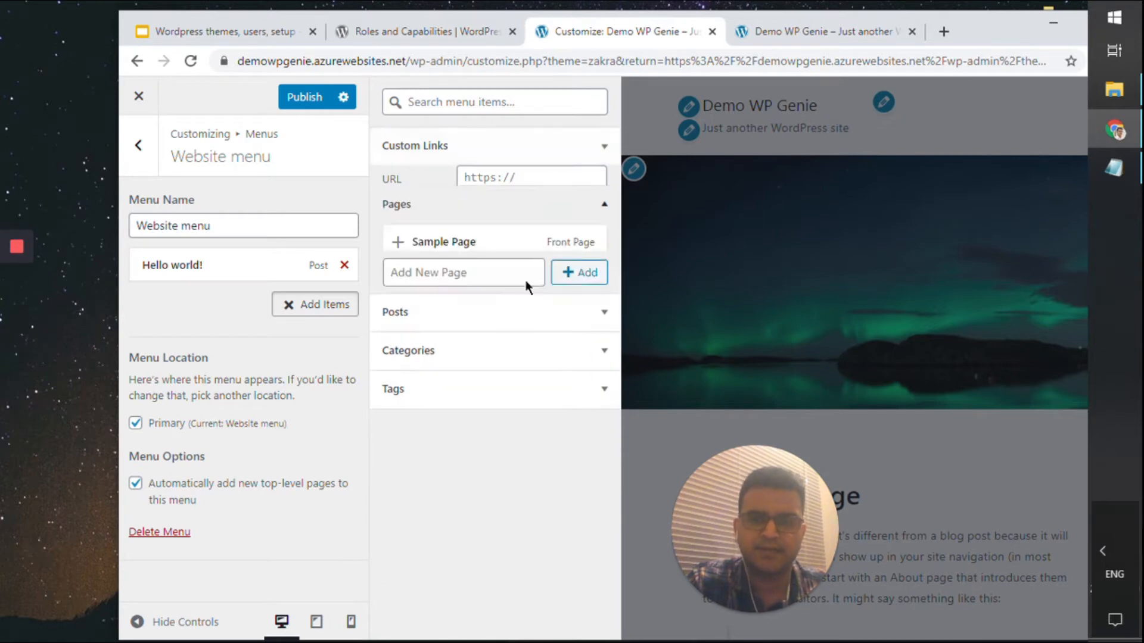
{"action": "left_click", "coordinate": [502, 232]}
{"action": "left_click_drag", "start_coordinate": [255, 300], "coordinate": [274, 262]}
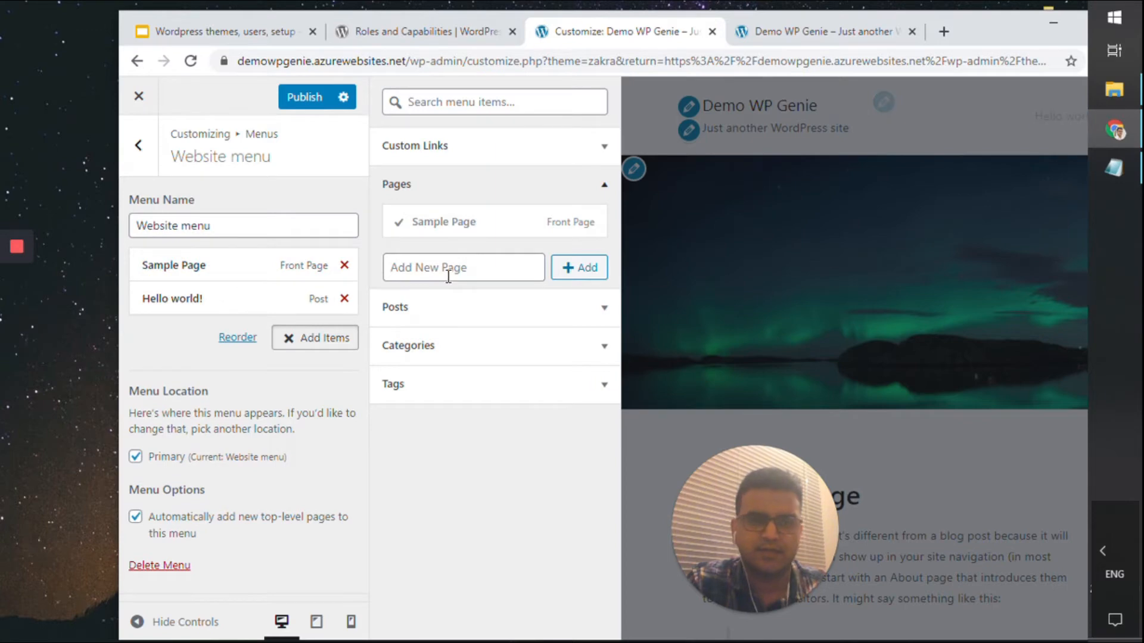
Close the item list and publish the Website menu
{"action": "left_click", "coordinate": [484, 357]}
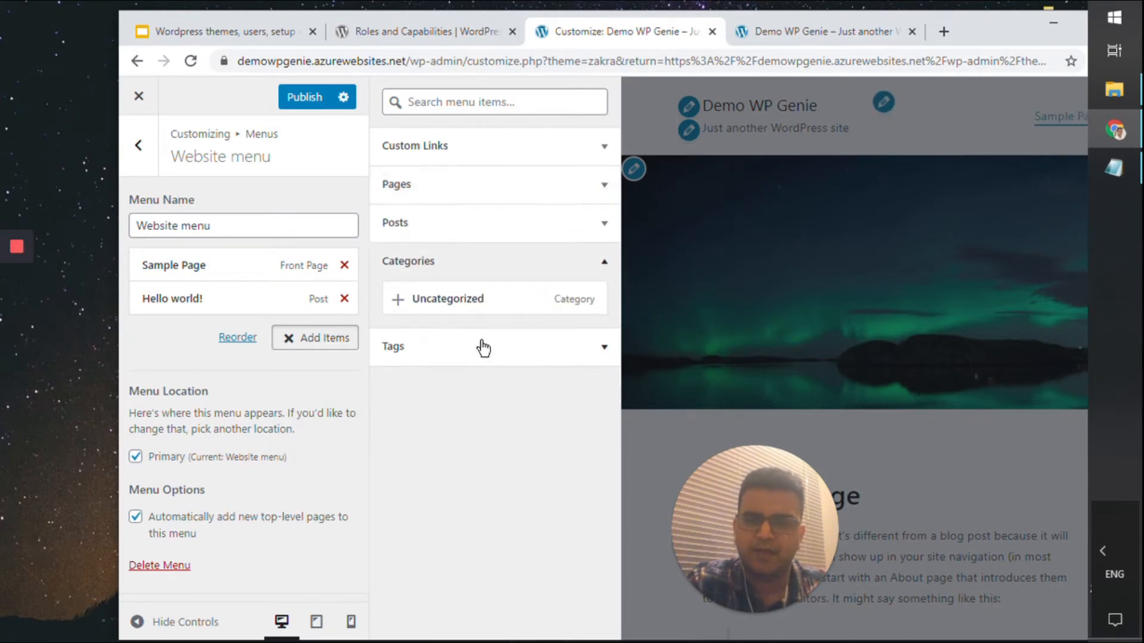
{"action": "left_click", "coordinate": [483, 345]}
{"action": "left_click", "coordinate": [490, 320]}
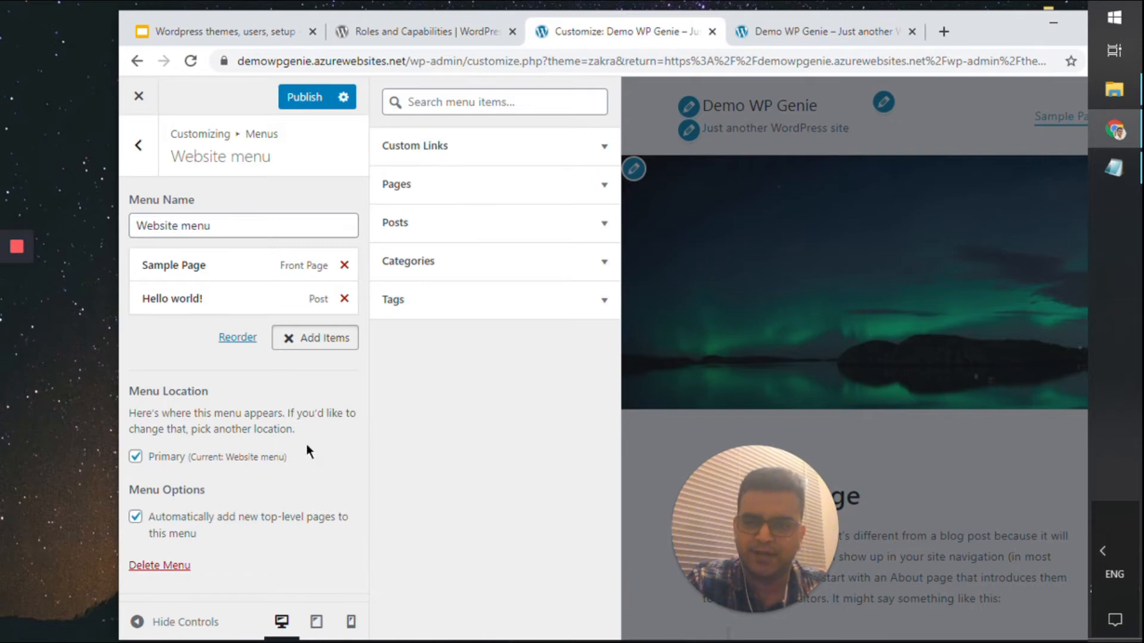
{"action": "left_click", "coordinate": [315, 344]}
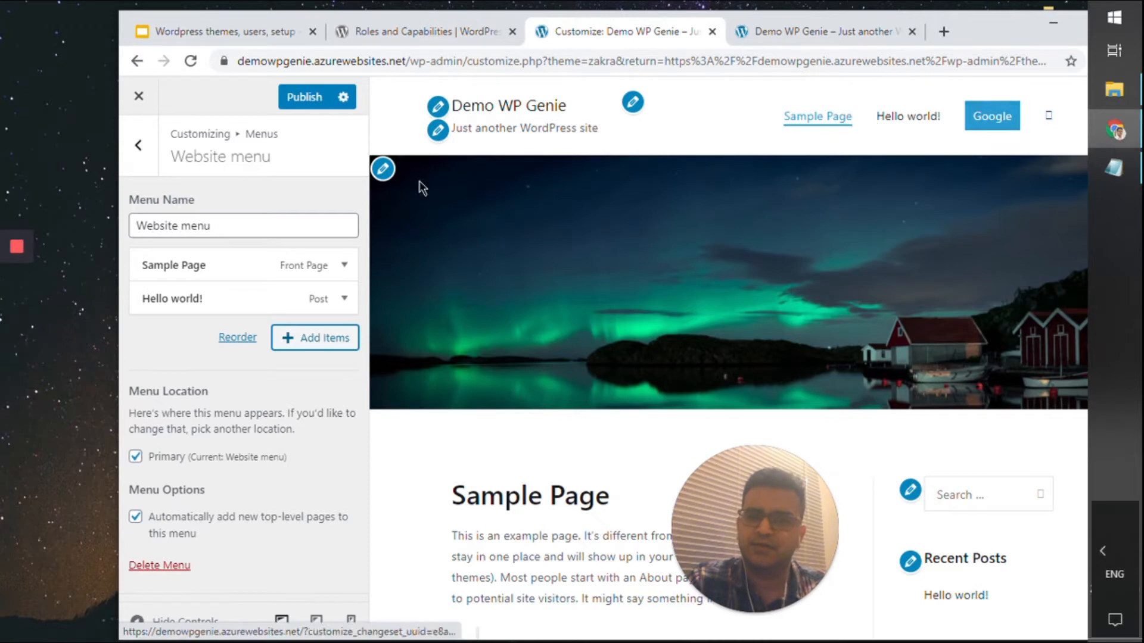
{"action": "left_click", "coordinate": [296, 106]}
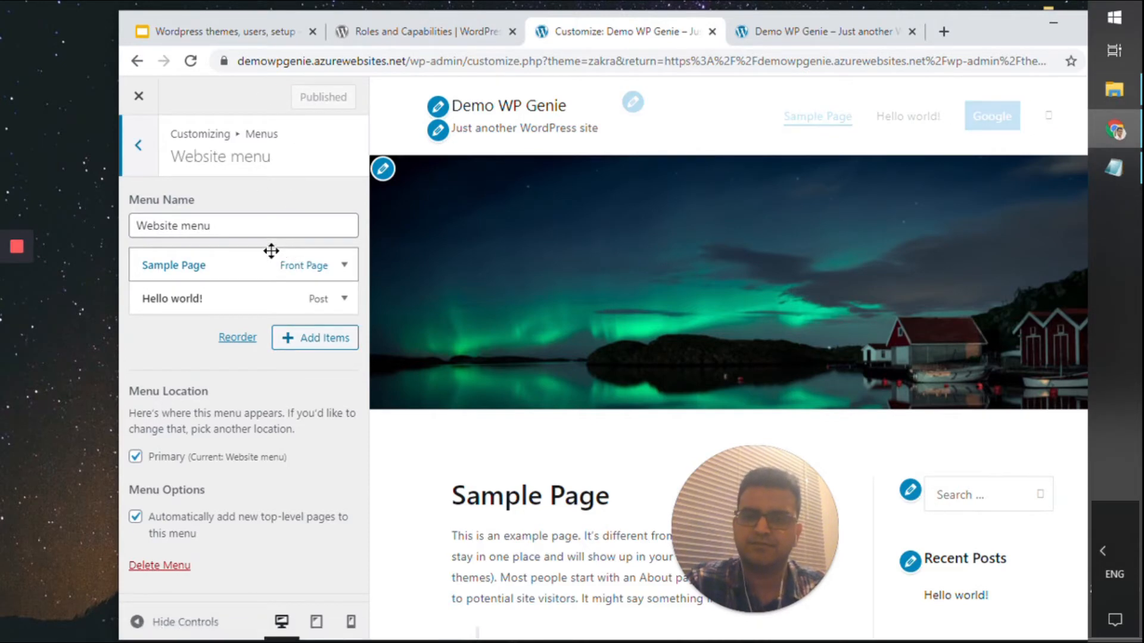
Go to the Background Image section and start selecting a background image
{"action": "left_click", "coordinate": [139, 146]}
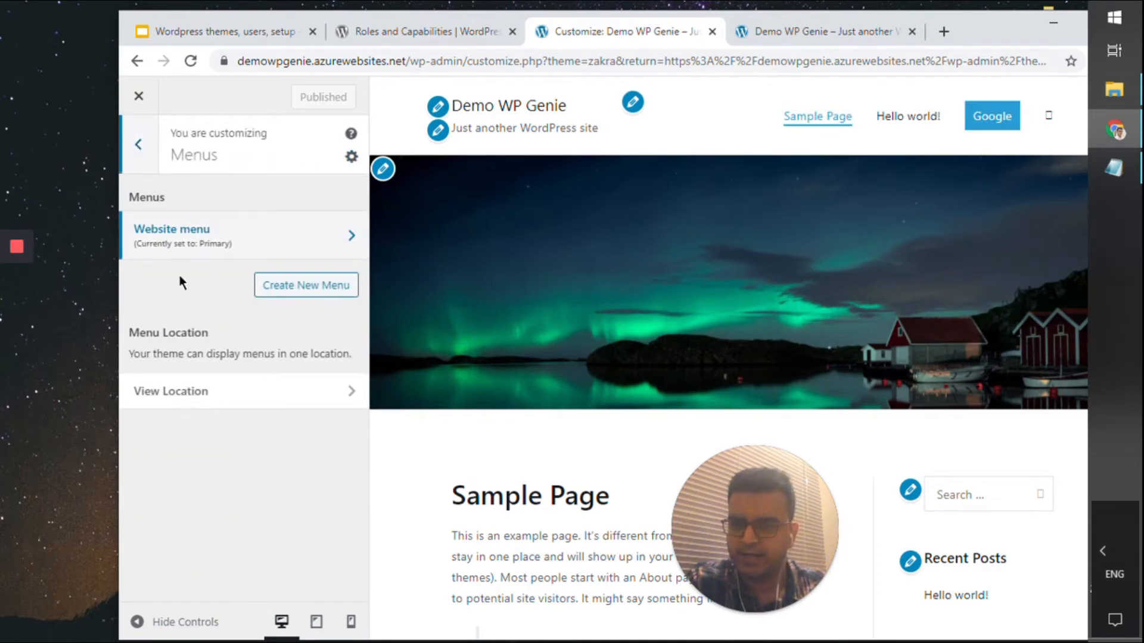
{"action": "left_click", "coordinate": [141, 148]}
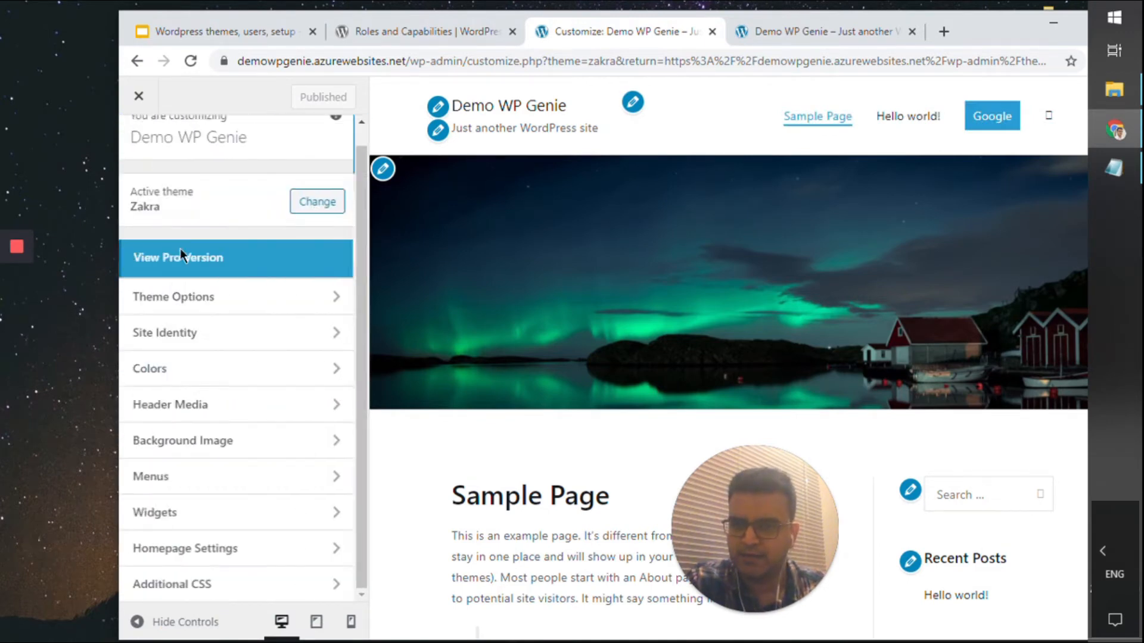
{"action": "left_click", "coordinate": [235, 441]}
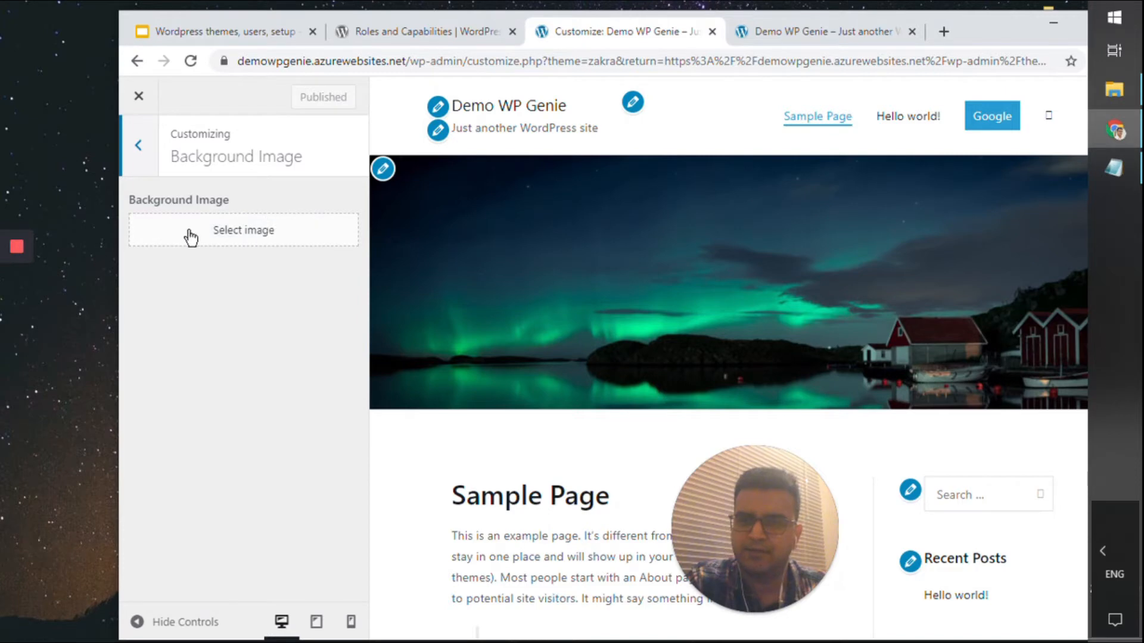
{"action": "left_click", "coordinate": [242, 232]}
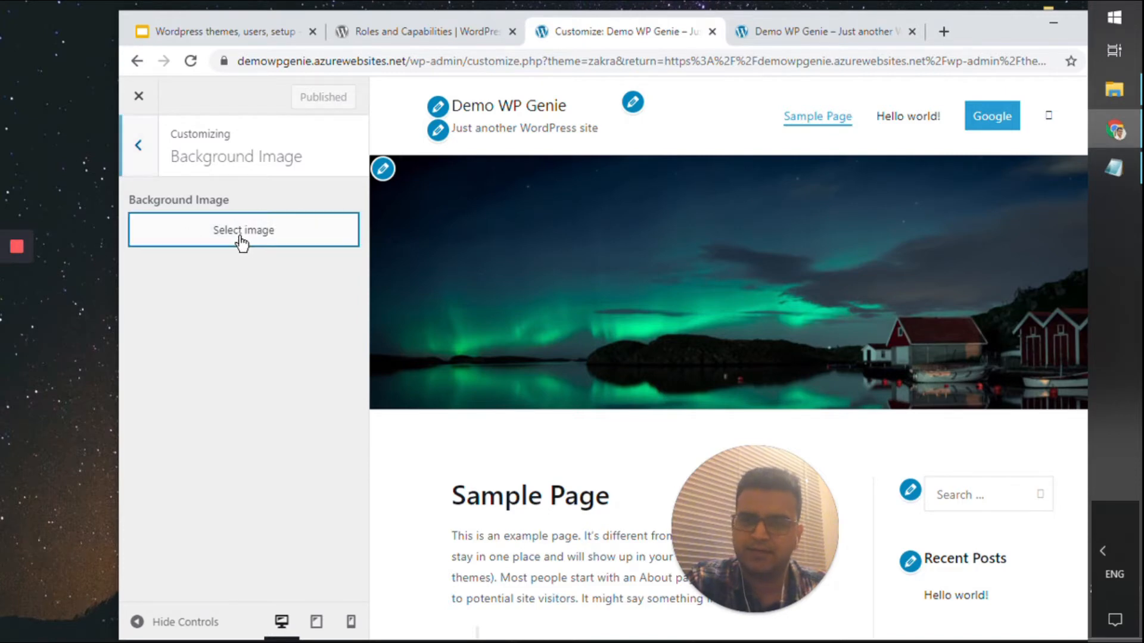
Download the rocky-coast sunset photo from Unsplash in a new tab, then close it
{"action": "left_click", "coordinate": [834, 33]}
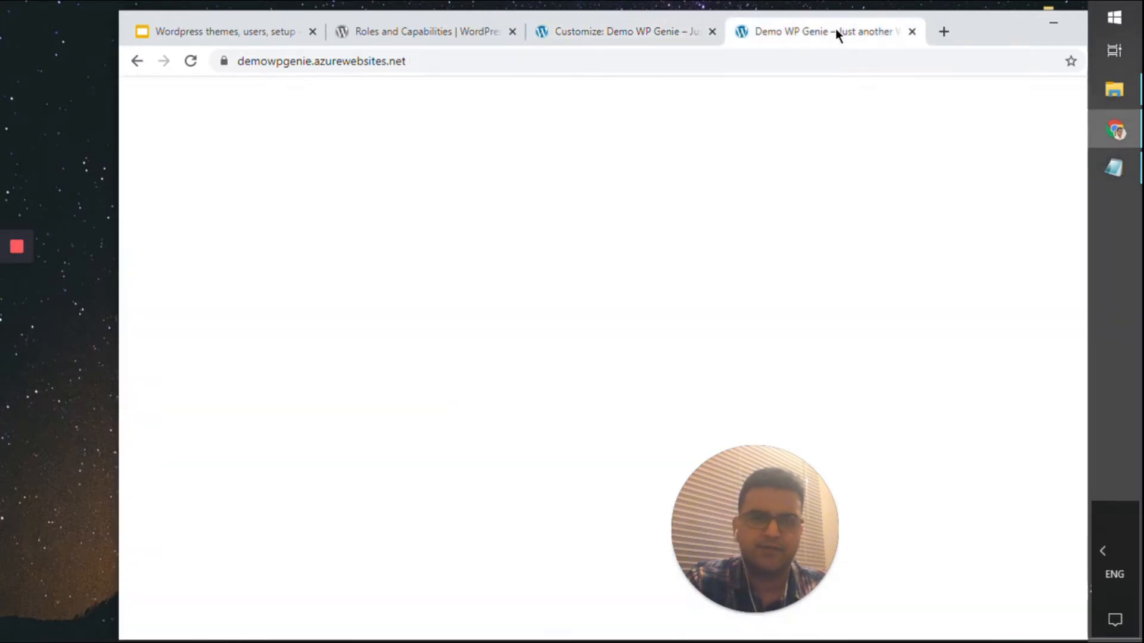
{"action": "left_click", "coordinate": [939, 33]}
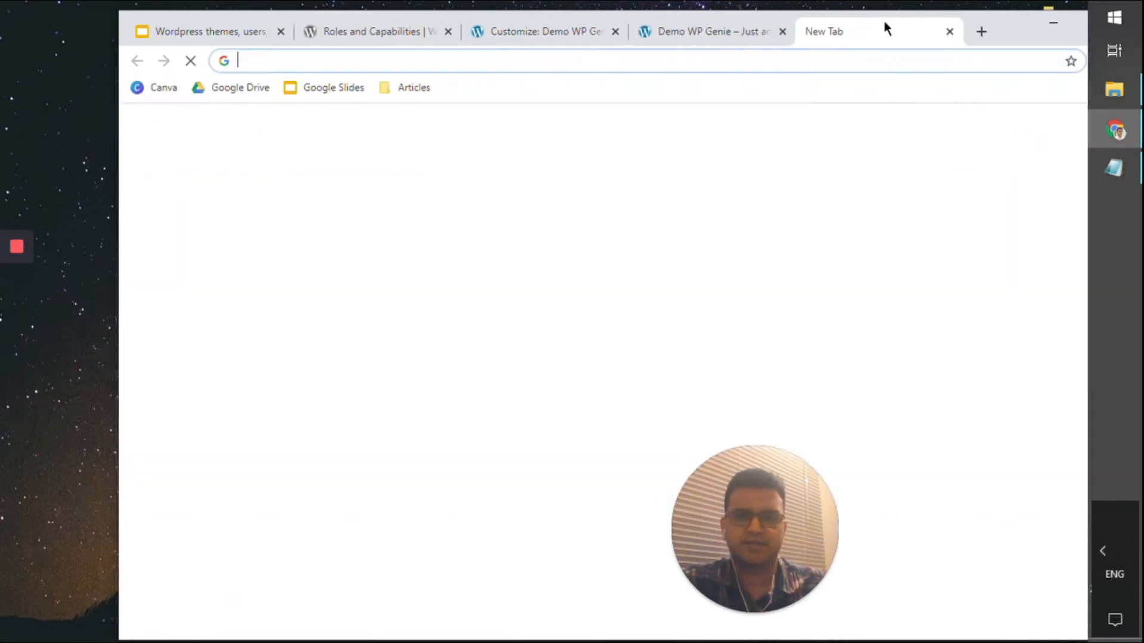
{"action": "type", "text": "unsplash"}
{"action": "key", "text": "Return"}
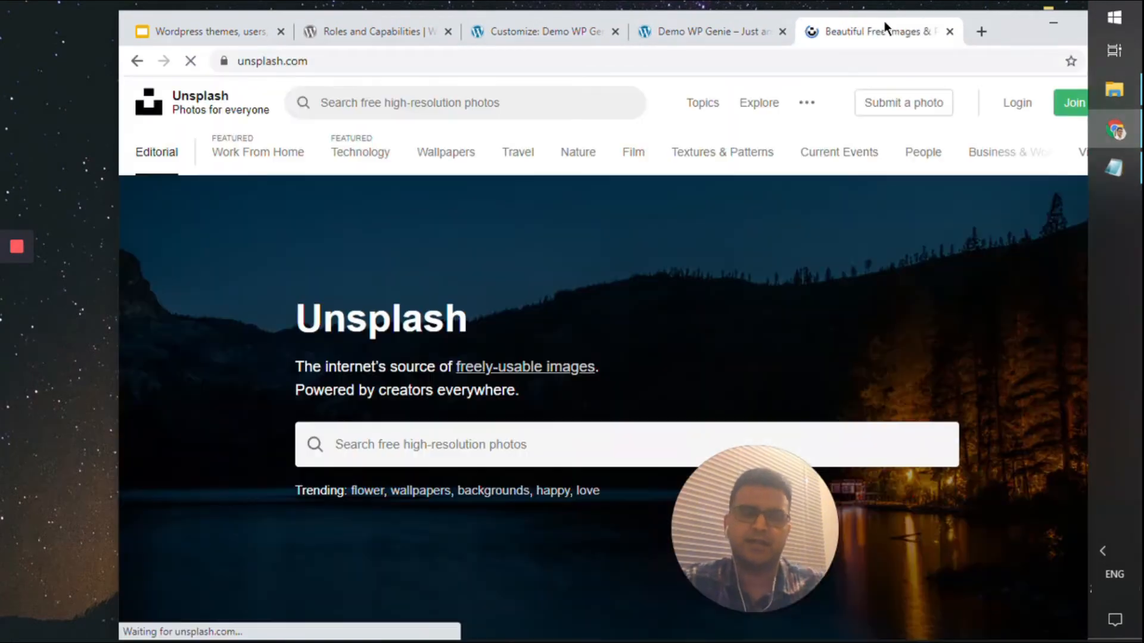
{"action": "scroll", "coordinate": [1004, 194], "scroll_direction": "down", "scroll_amount": 10}
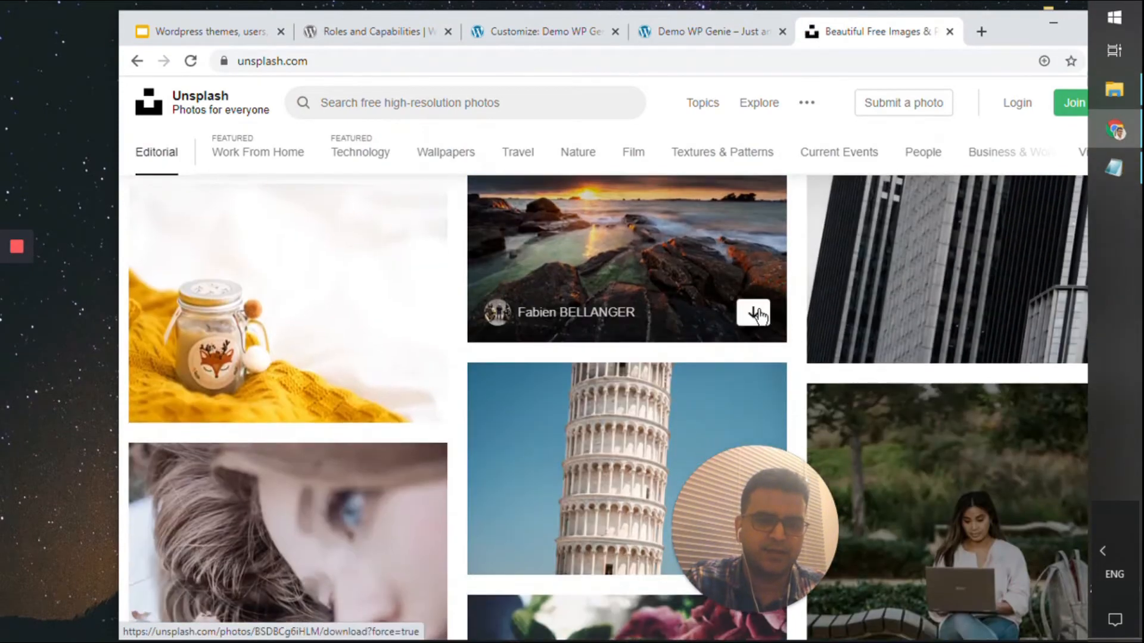
{"action": "left_click", "coordinate": [755, 313]}
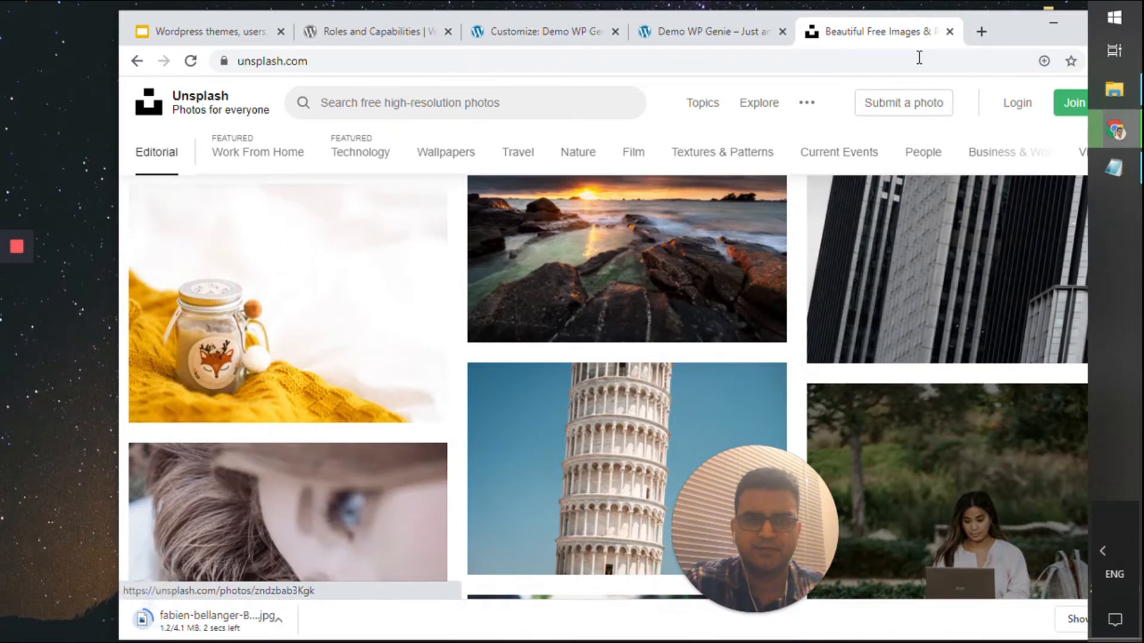
{"action": "left_click", "coordinate": [949, 31]}
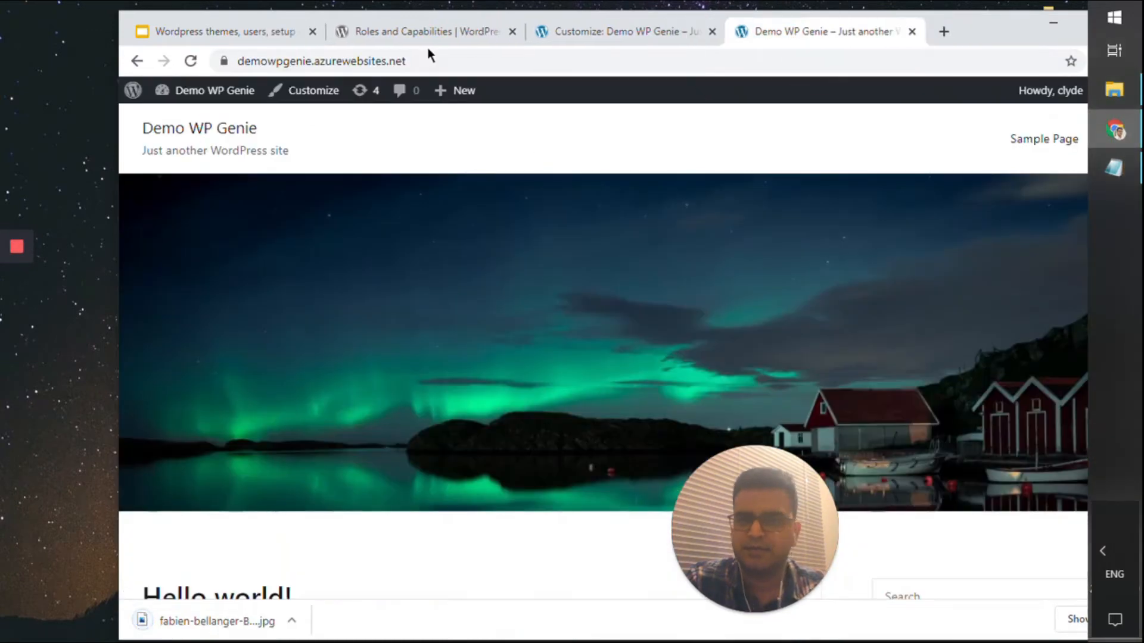
Return to the customizer's background image picker and switch it to uploading new files
{"action": "left_click", "coordinate": [420, 40]}
{"action": "left_click", "coordinate": [542, 35]}
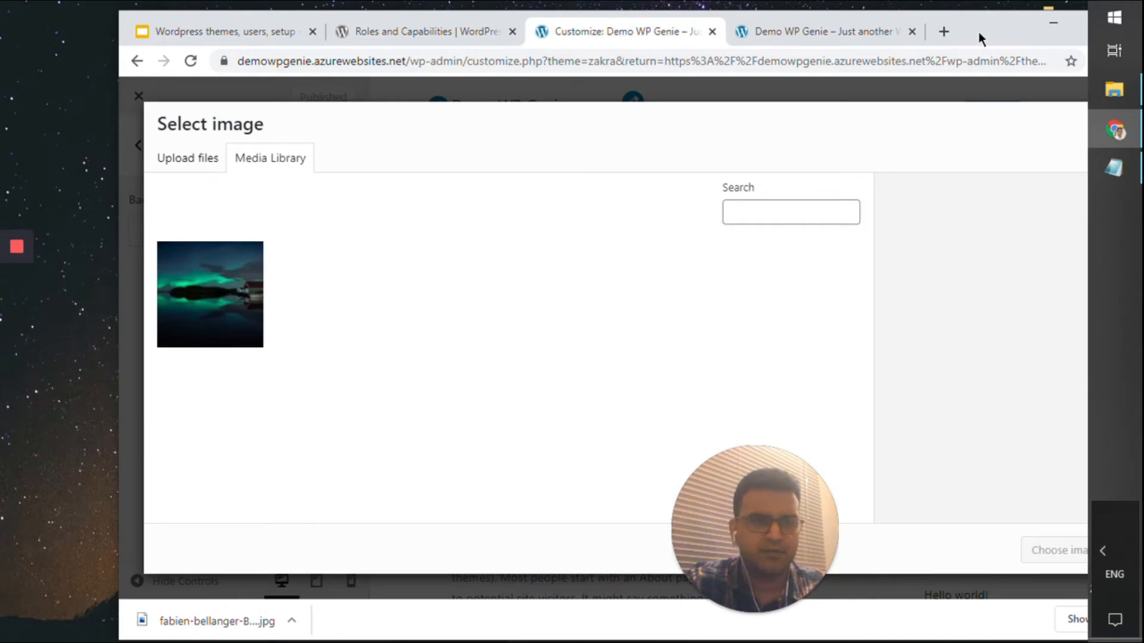
{"action": "left_click_drag", "start_coordinate": [978, 31], "coordinate": [903, 32]}
{"action": "left_click", "coordinate": [138, 163]}
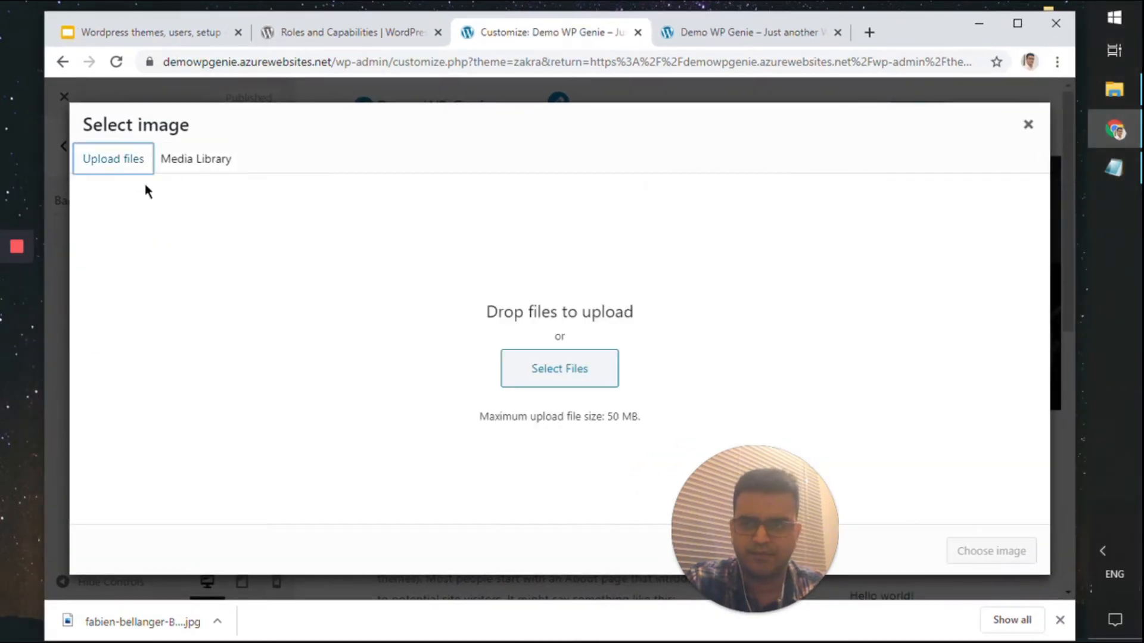
{"action": "left_click", "coordinate": [544, 373]}
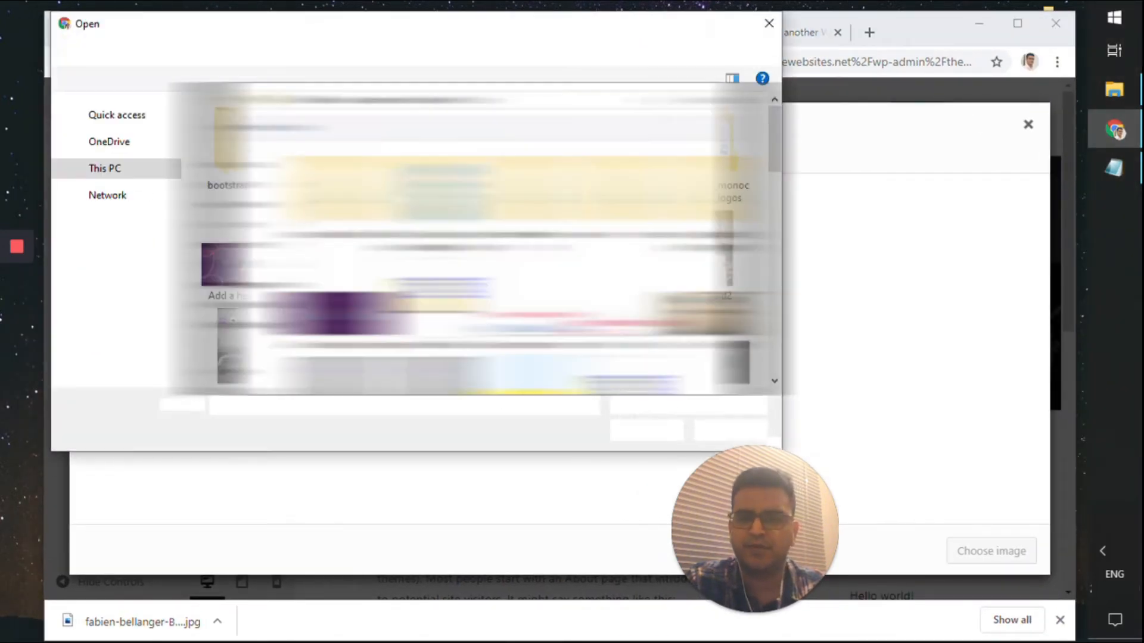
Upload the fabien-bellanger sunset JPG and choose it as the background image
{"action": "scroll", "coordinate": [477, 240], "scroll_direction": "down", "scroll_amount": 10}
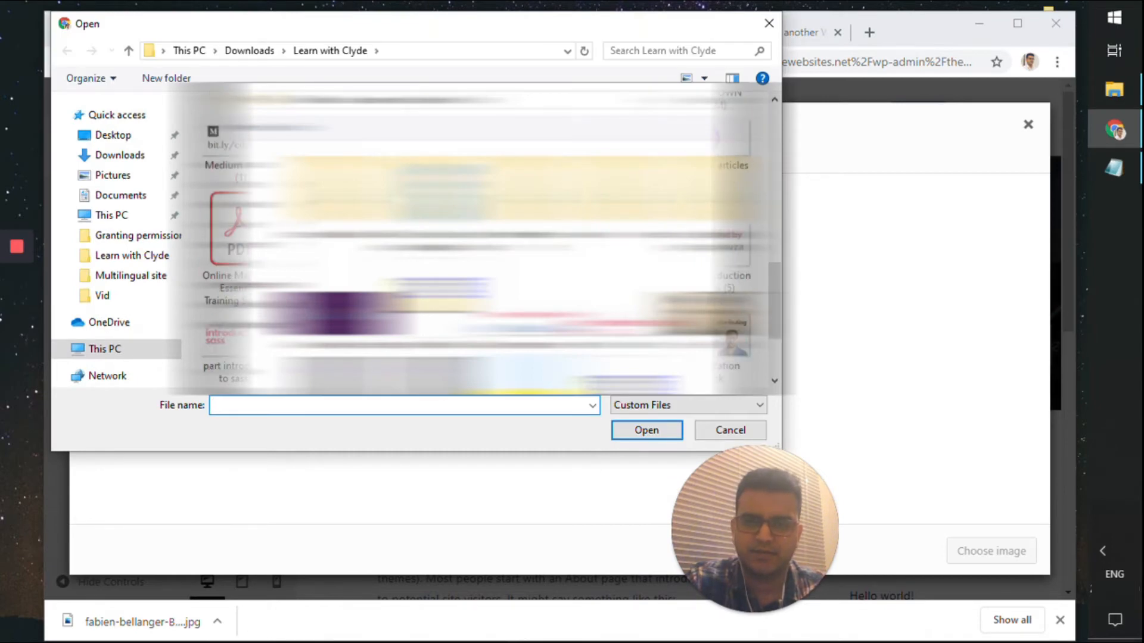
{"action": "scroll", "coordinate": [477, 240], "scroll_direction": "down", "scroll_amount": 2}
{"action": "scroll", "coordinate": [476, 239], "scroll_direction": "up", "scroll_amount": 3}
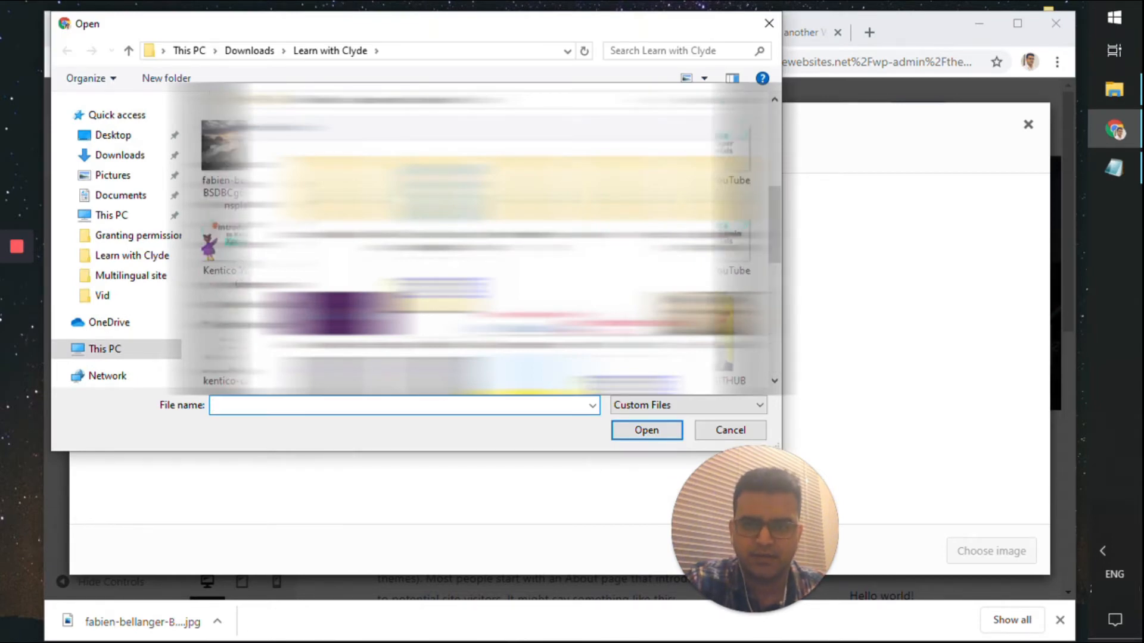
{"action": "double_click", "coordinate": [250, 179]}
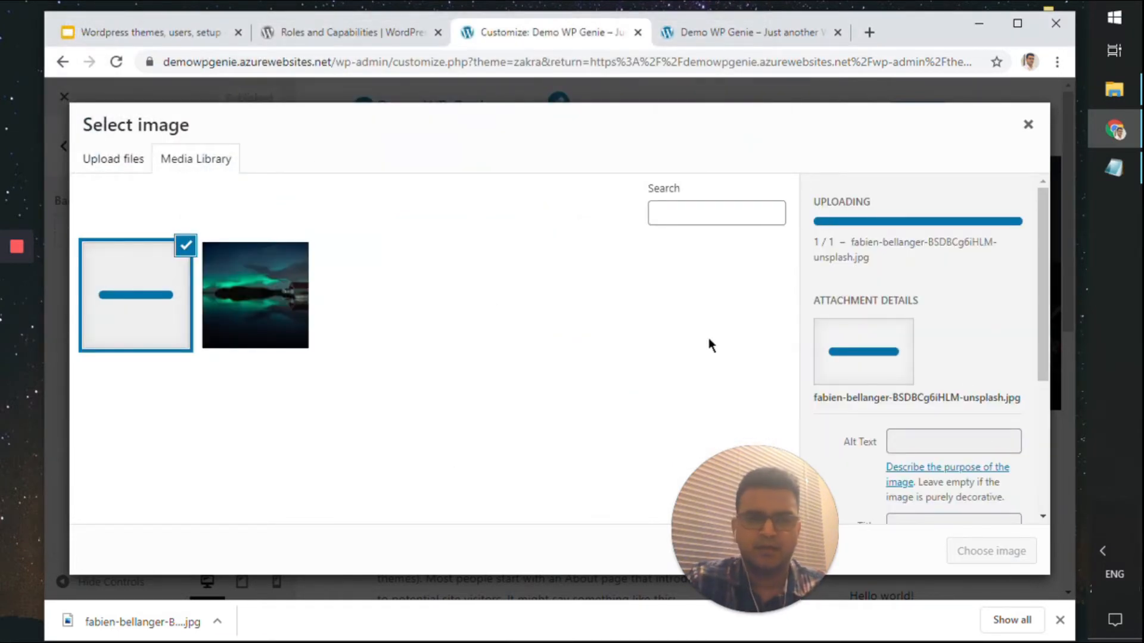
{"action": "scroll", "coordinate": [887, 396], "scroll_direction": "down", "scroll_amount": 5}
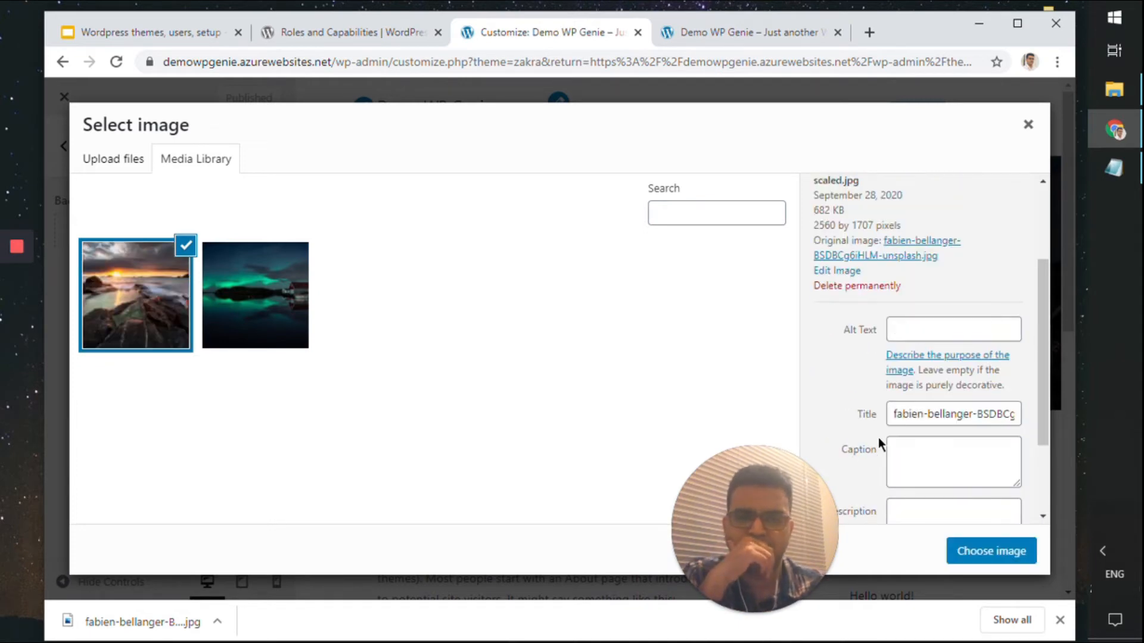
{"action": "left_click", "coordinate": [962, 552]}
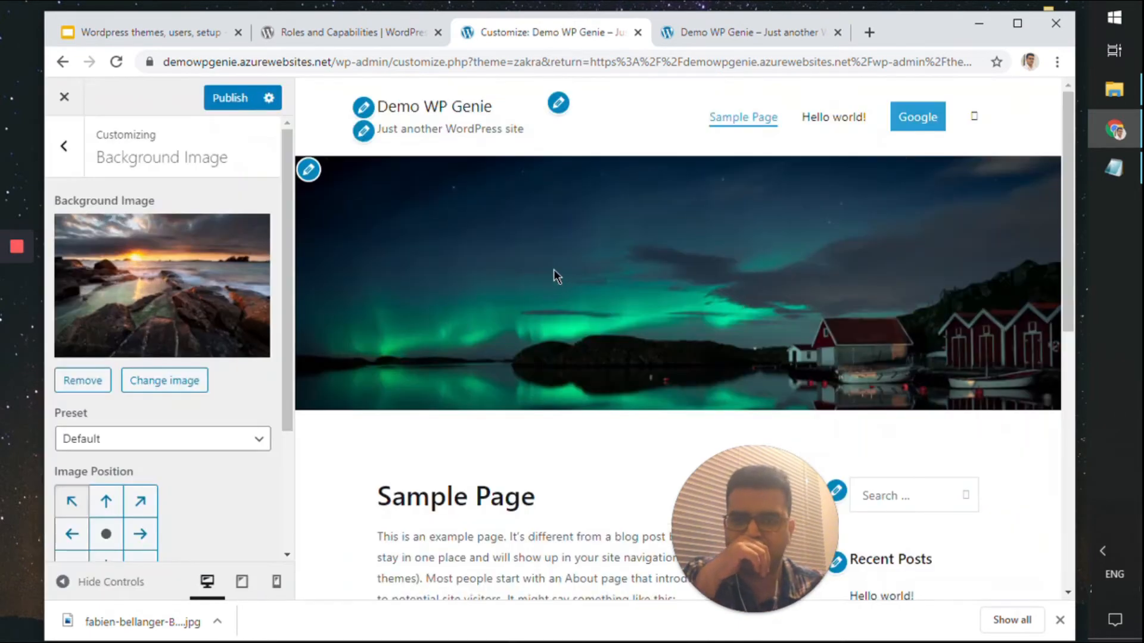
Publish the new rocky-coast sunset background image
{"action": "scroll", "coordinate": [214, 327], "scroll_direction": "down", "scroll_amount": 3}
{"action": "scroll", "coordinate": [519, 322], "scroll_direction": "down", "scroll_amount": 8}
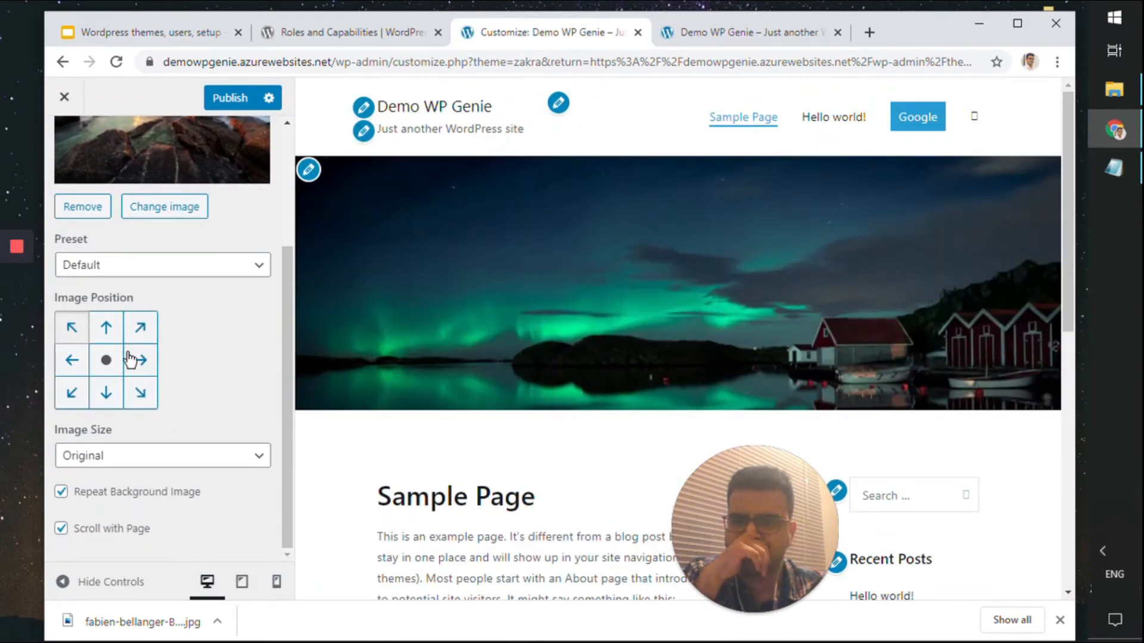
{"action": "left_click", "coordinate": [218, 100]}
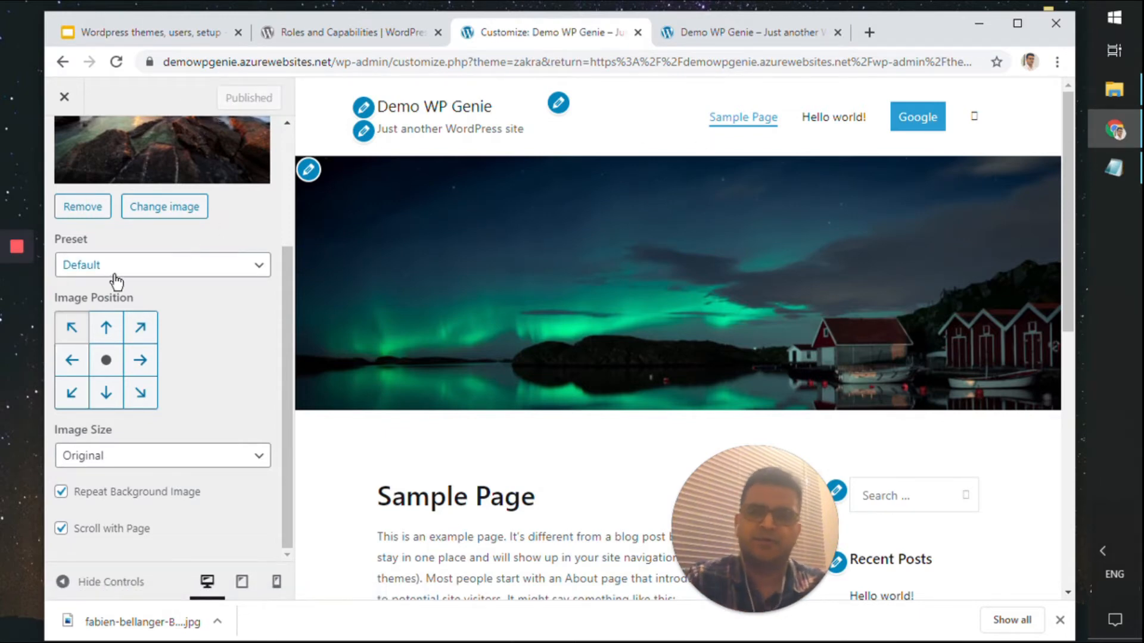
Check the live site's Hello world! post and Sample Page
{"action": "scroll", "coordinate": [179, 269], "scroll_direction": "up", "scroll_amount": 3}
{"action": "left_click", "coordinate": [755, 37]}
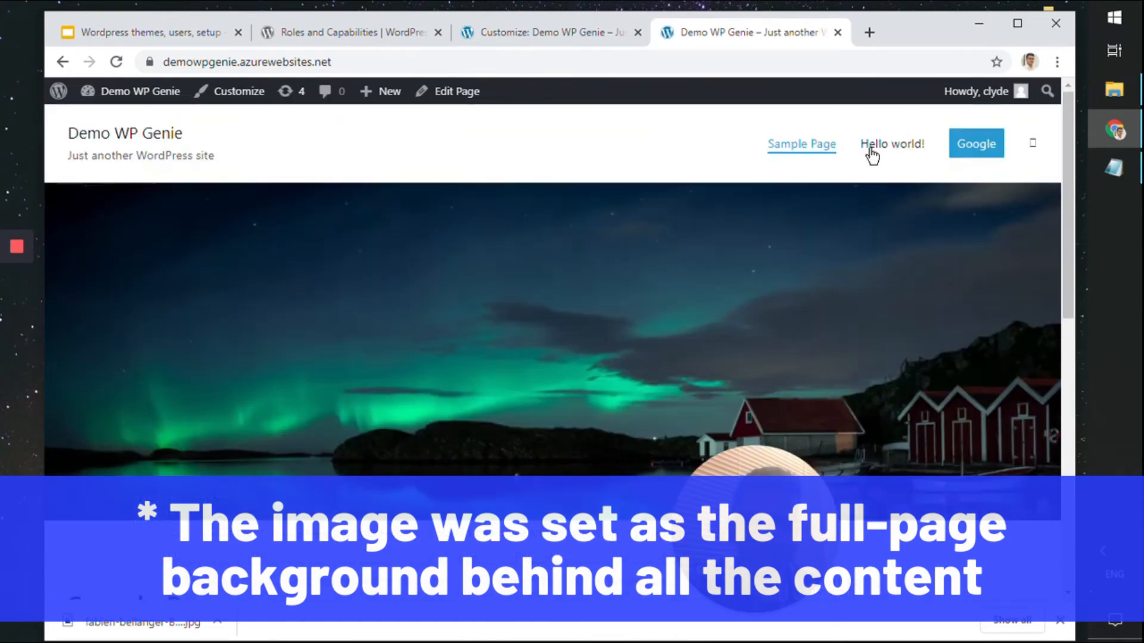
{"action": "left_click", "coordinate": [871, 149]}
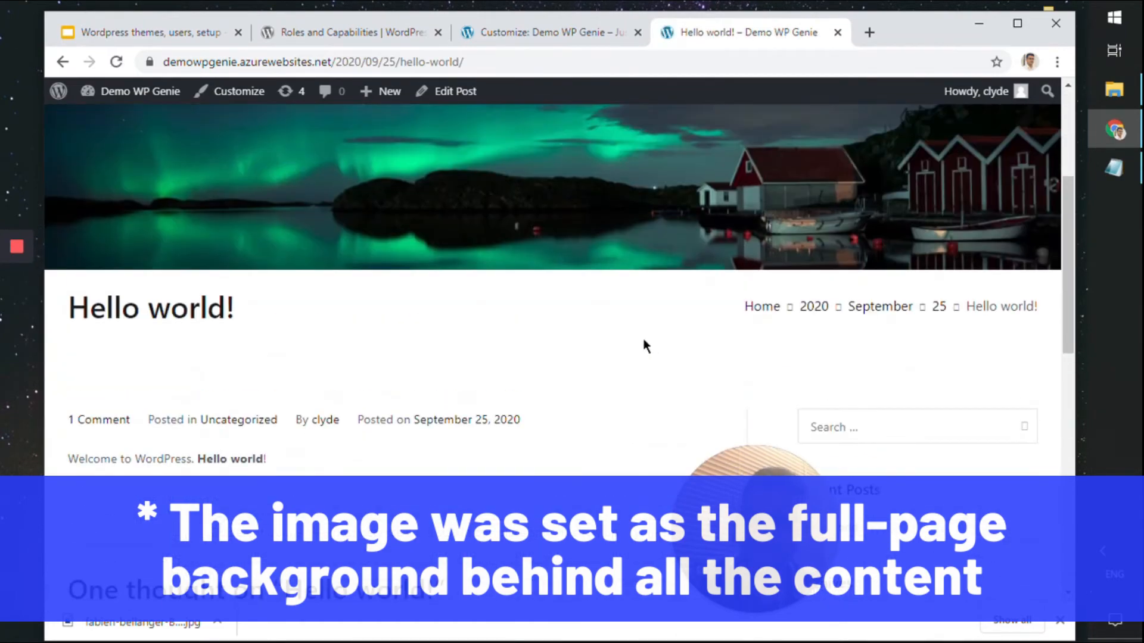
{"action": "scroll", "coordinate": [647, 346], "scroll_direction": "up", "scroll_amount": 4}
{"action": "left_click", "coordinate": [786, 152]}
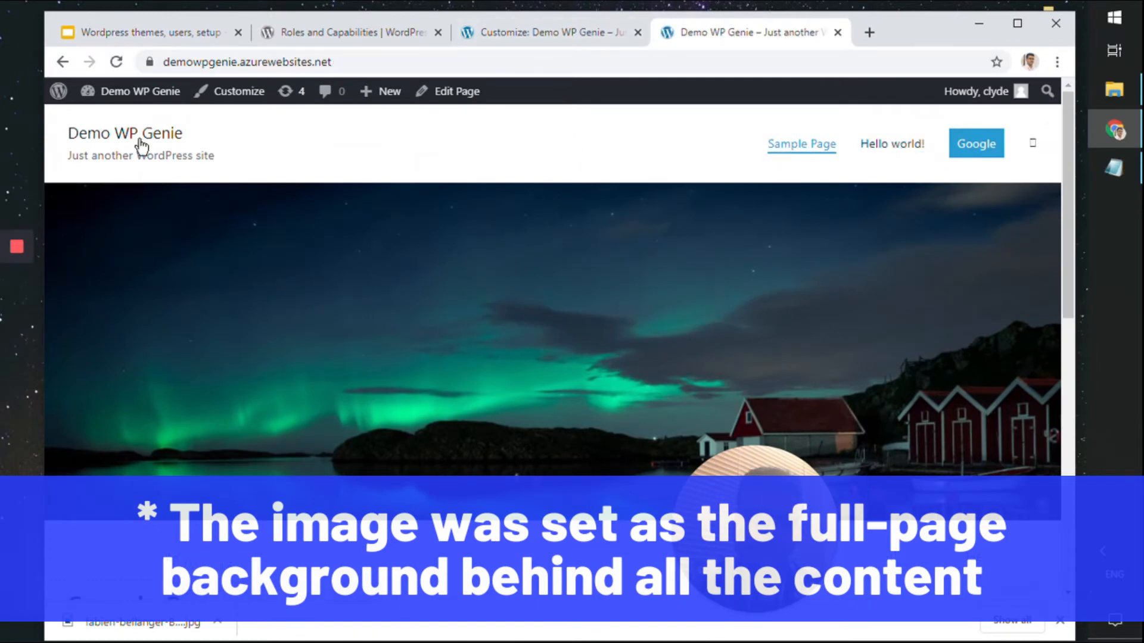
Go back to the customizer's main section list, glancing into Header Media on the way
{"action": "left_click", "coordinate": [552, 36]}
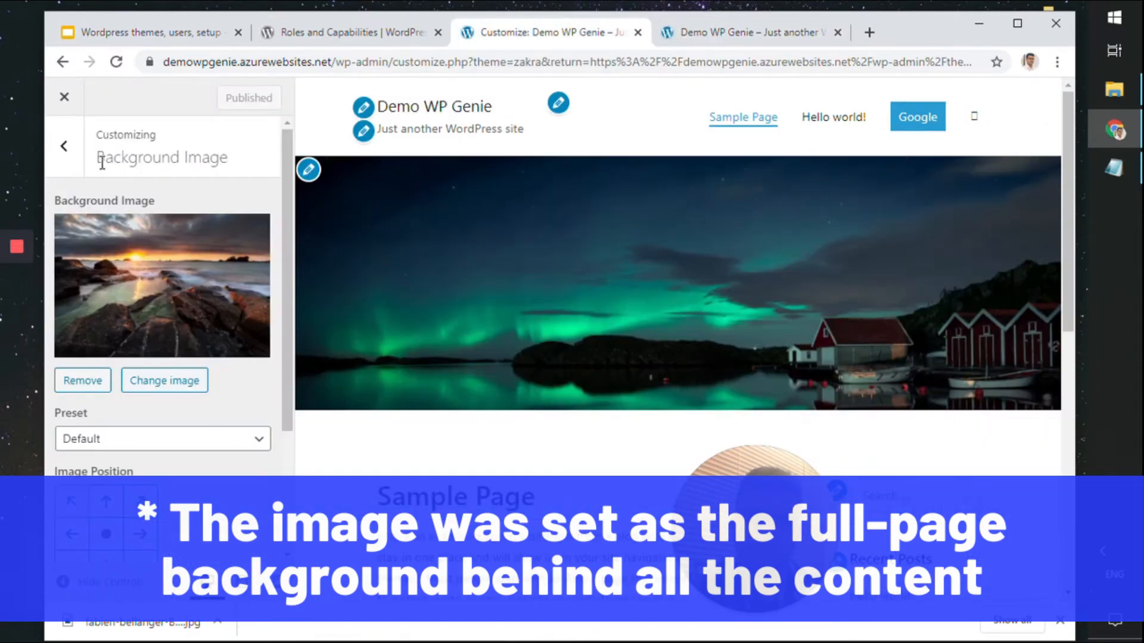
{"action": "left_click", "coordinate": [81, 154]}
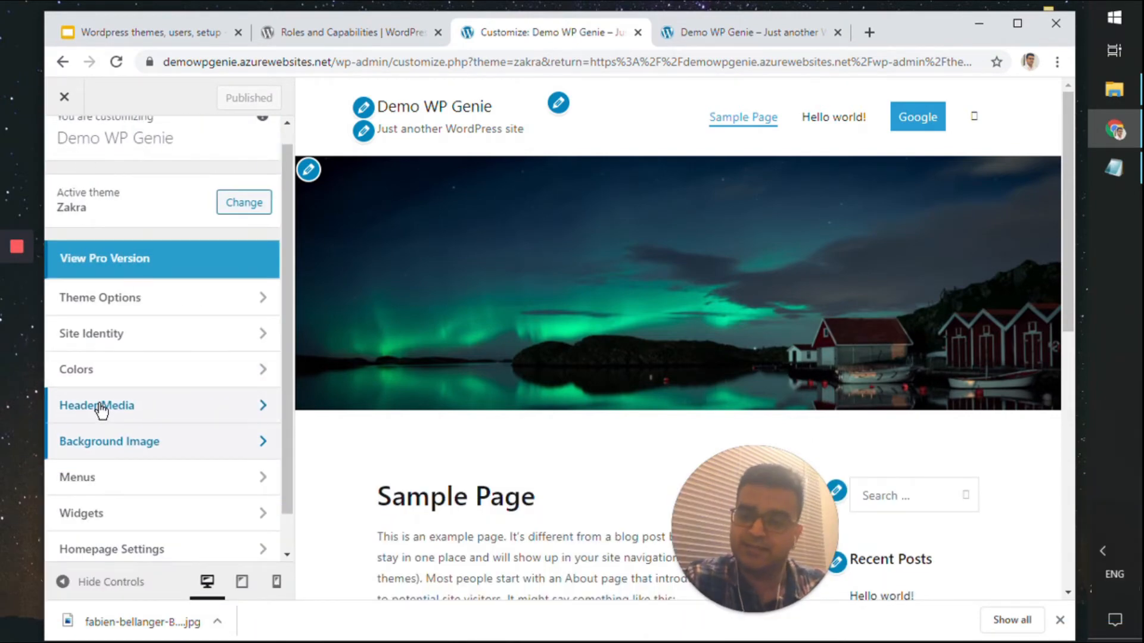
{"action": "left_click", "coordinate": [109, 406]}
{"action": "scroll", "coordinate": [109, 432], "scroll_direction": "down", "scroll_amount": 2}
{"action": "scroll", "coordinate": [113, 449], "scroll_direction": "up", "scroll_amount": 5}
{"action": "left_click", "coordinate": [64, 146]}
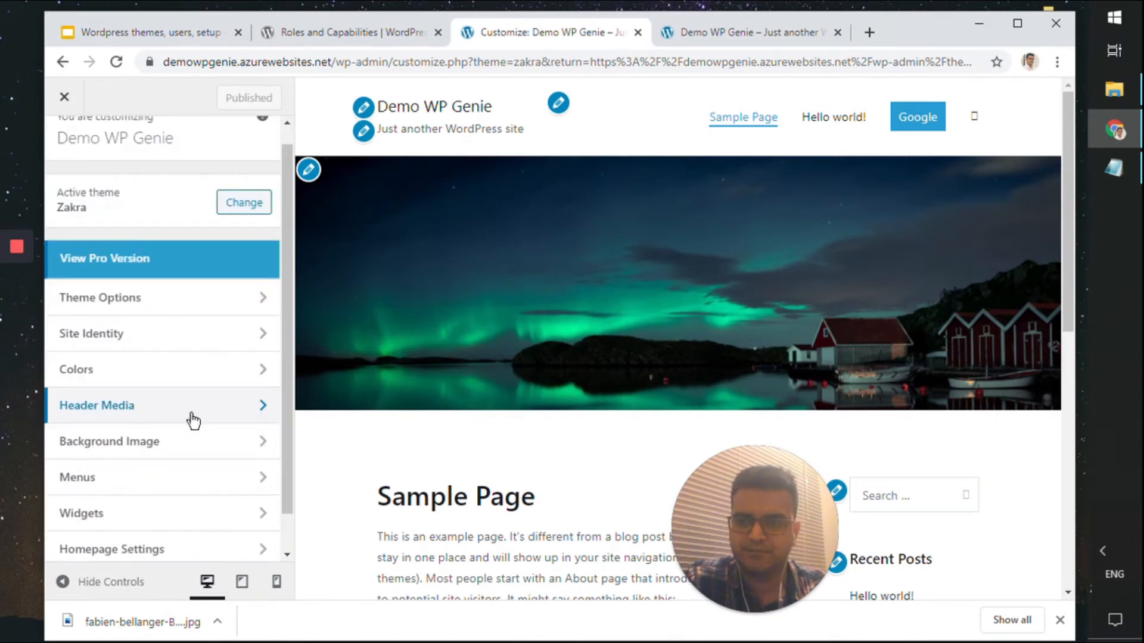
Replace the Site Identity tagline with 'A super simple demo website'
{"action": "left_click", "coordinate": [200, 344]}
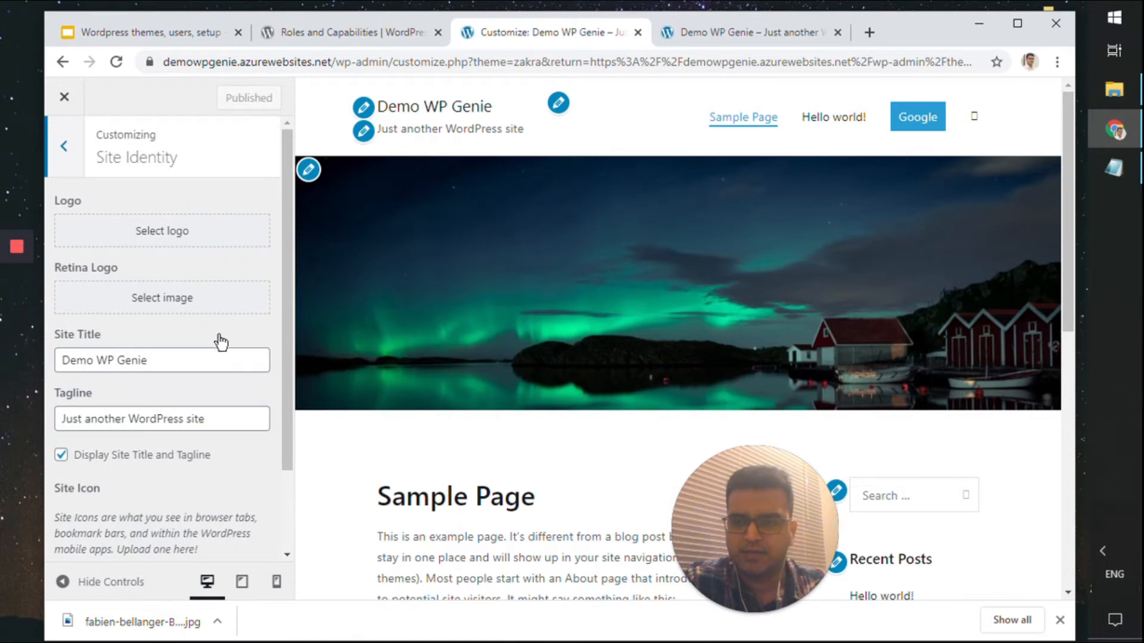
{"action": "scroll", "coordinate": [221, 343], "scroll_direction": "down", "scroll_amount": 2}
{"action": "left_click", "coordinate": [234, 314]}
{"action": "key", "text": "ctrl+a"}
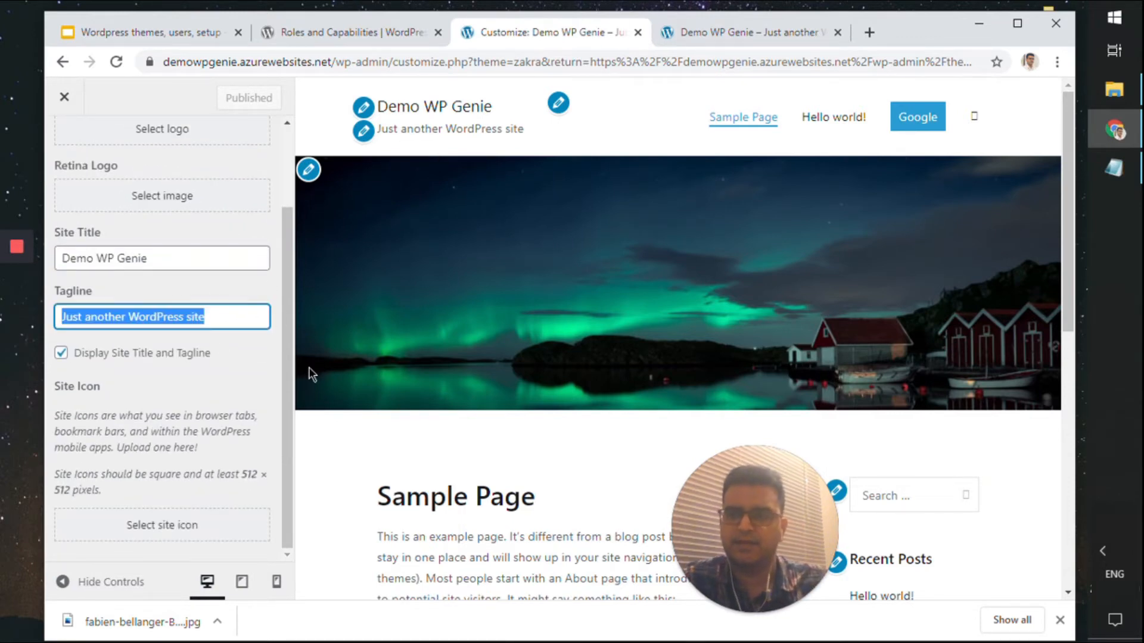
{"action": "type", "text": "A super simp"}
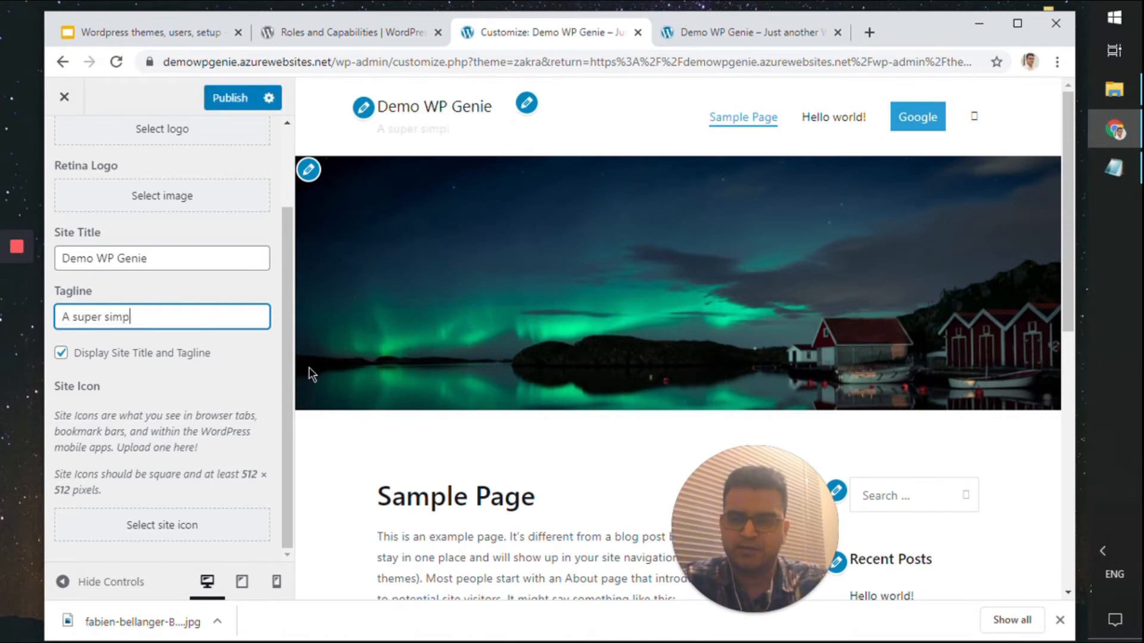
{"action": "type", "text": "le demo website"}
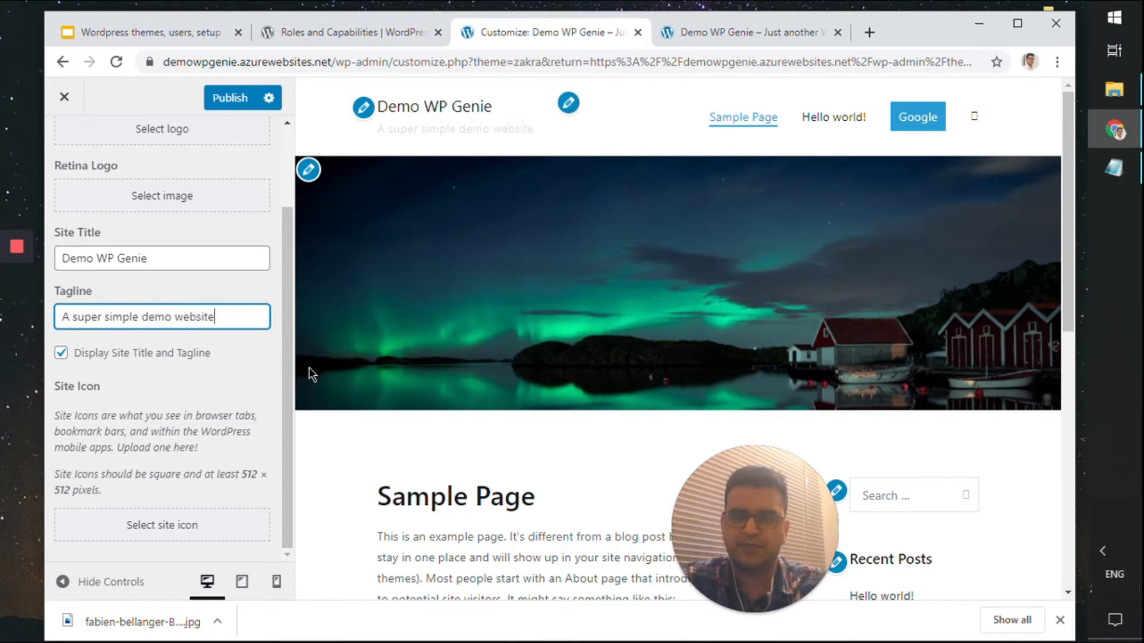
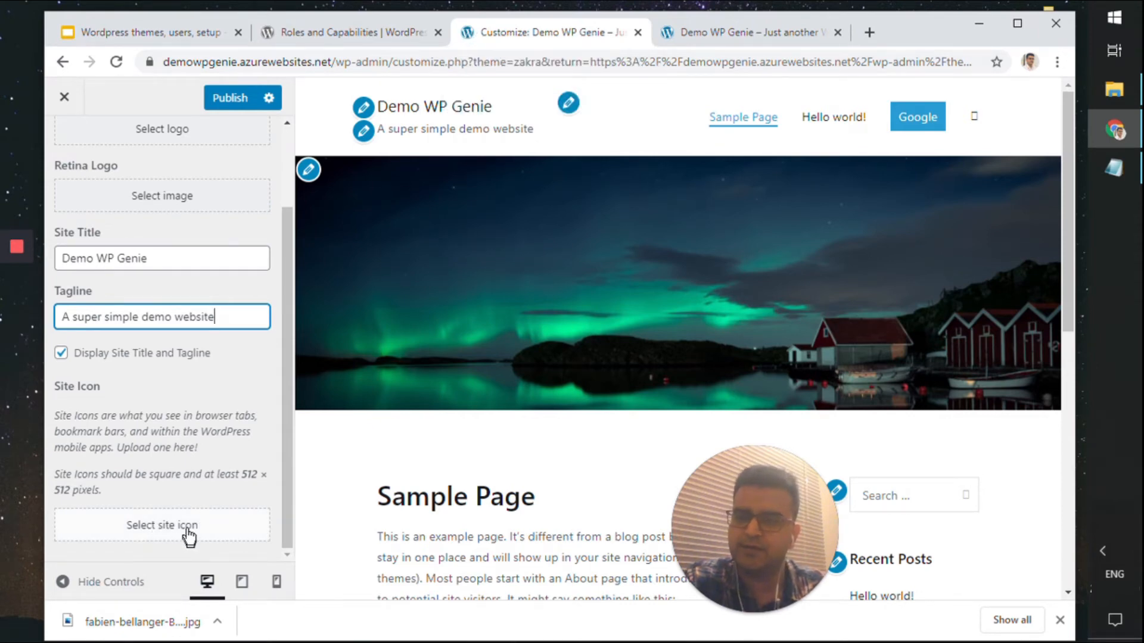
Publish the 'A super simple demo website' tagline and close the Customizer
{"action": "left_click", "coordinate": [226, 98]}
{"action": "scroll", "coordinate": [227, 156], "scroll_direction": "up", "scroll_amount": 2}
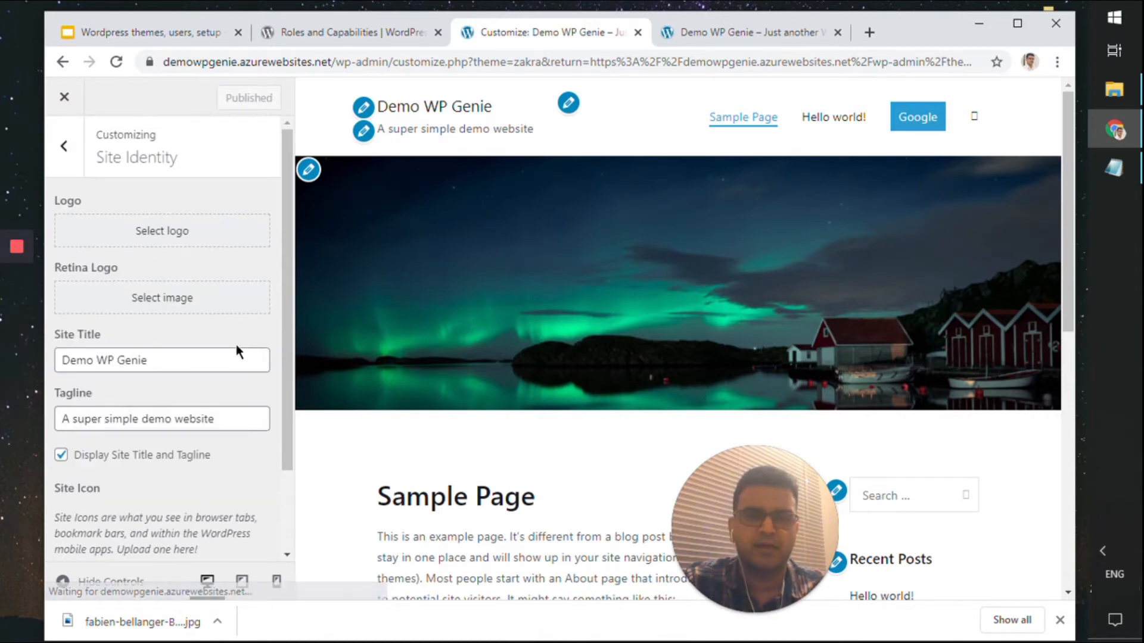
{"action": "left_click", "coordinate": [76, 162]}
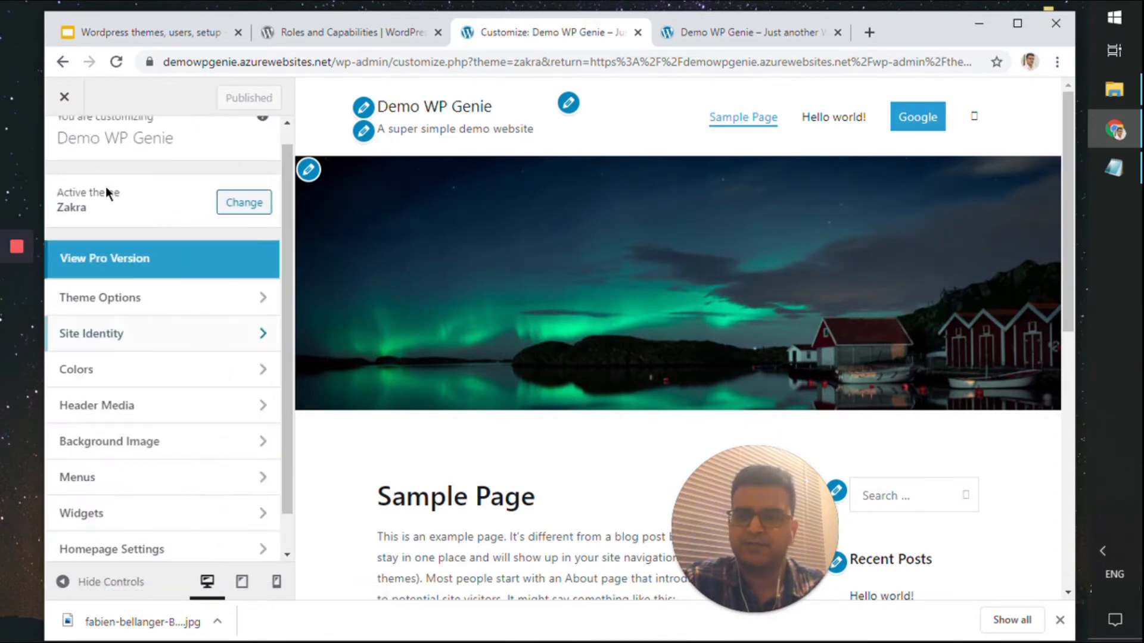
{"action": "left_click", "coordinate": [133, 335]}
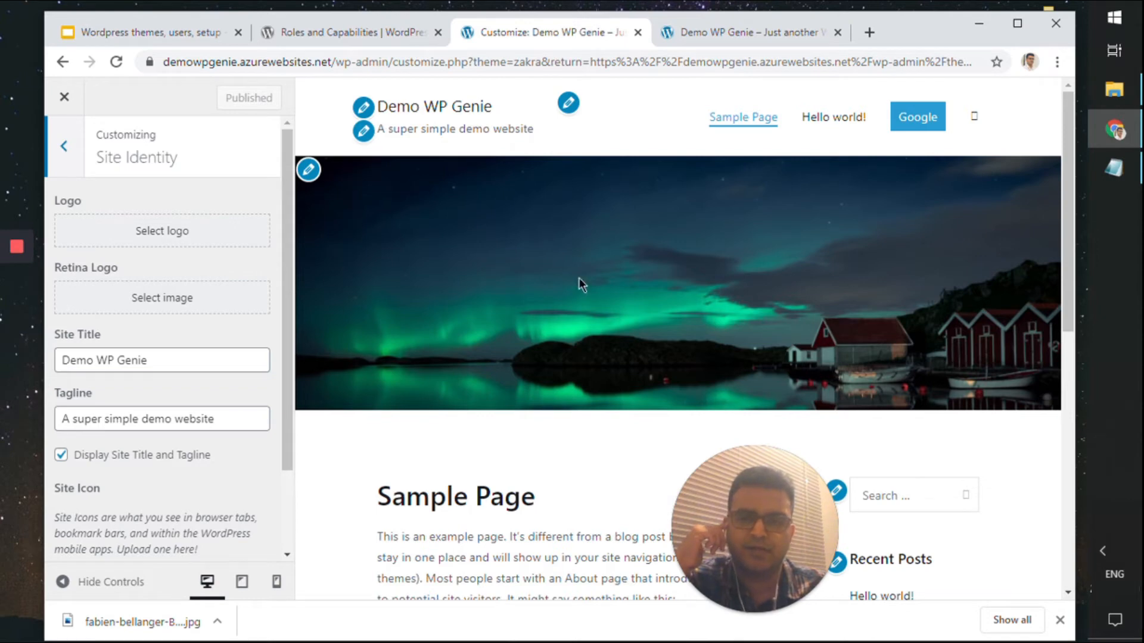
{"action": "left_click", "coordinate": [78, 146]}
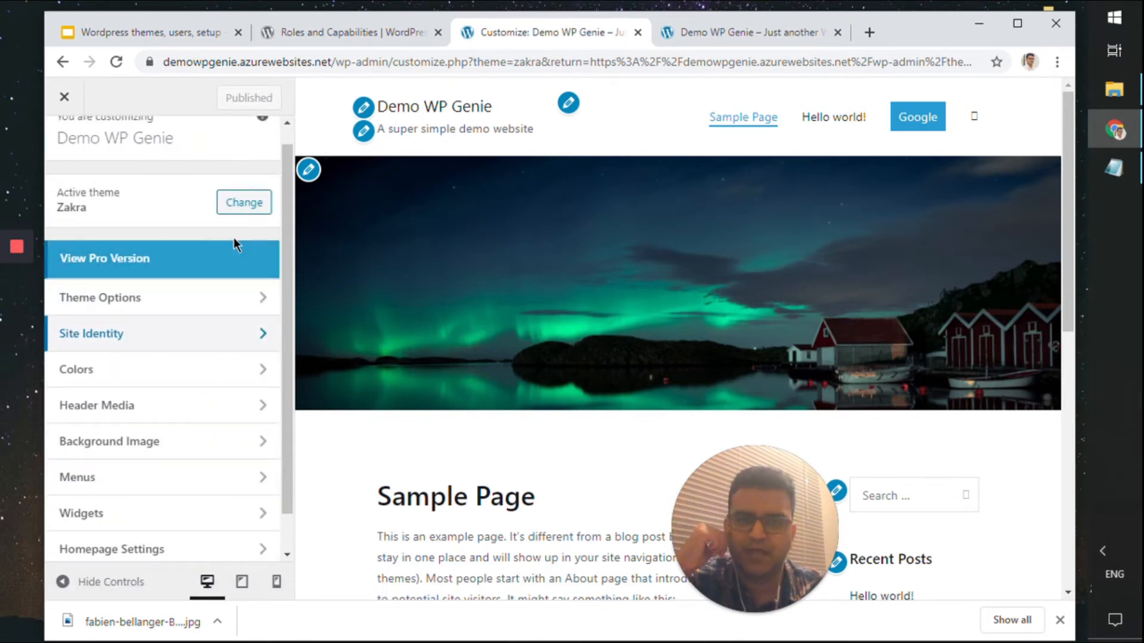
{"action": "left_click", "coordinate": [65, 97]}
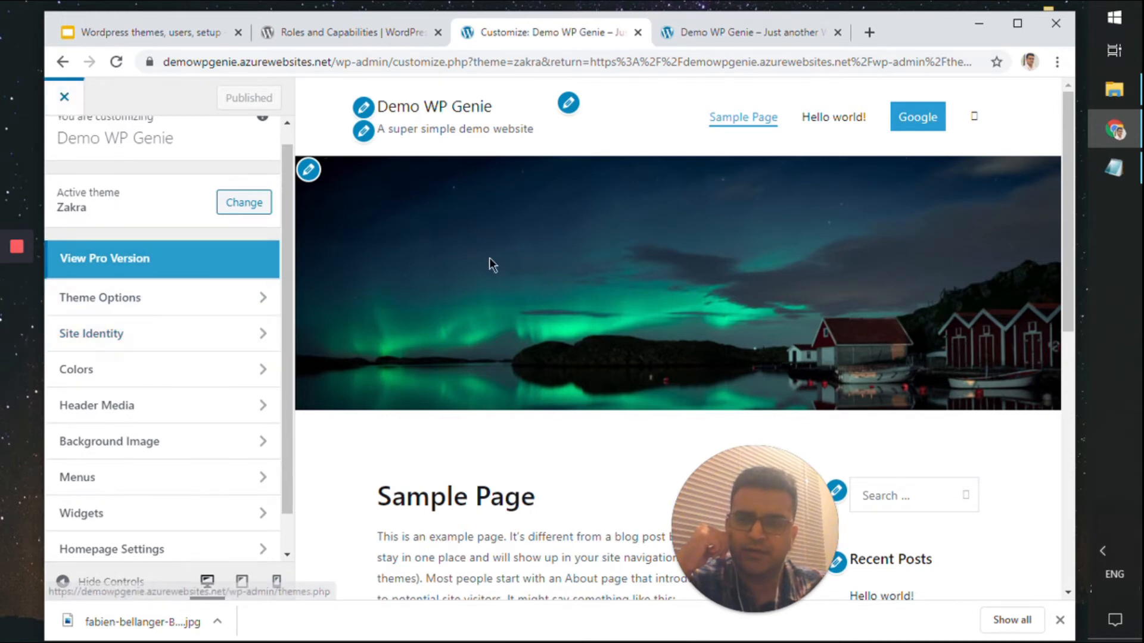
Check the new tagline on the live site's front page
{"action": "left_click", "coordinate": [749, 29]}
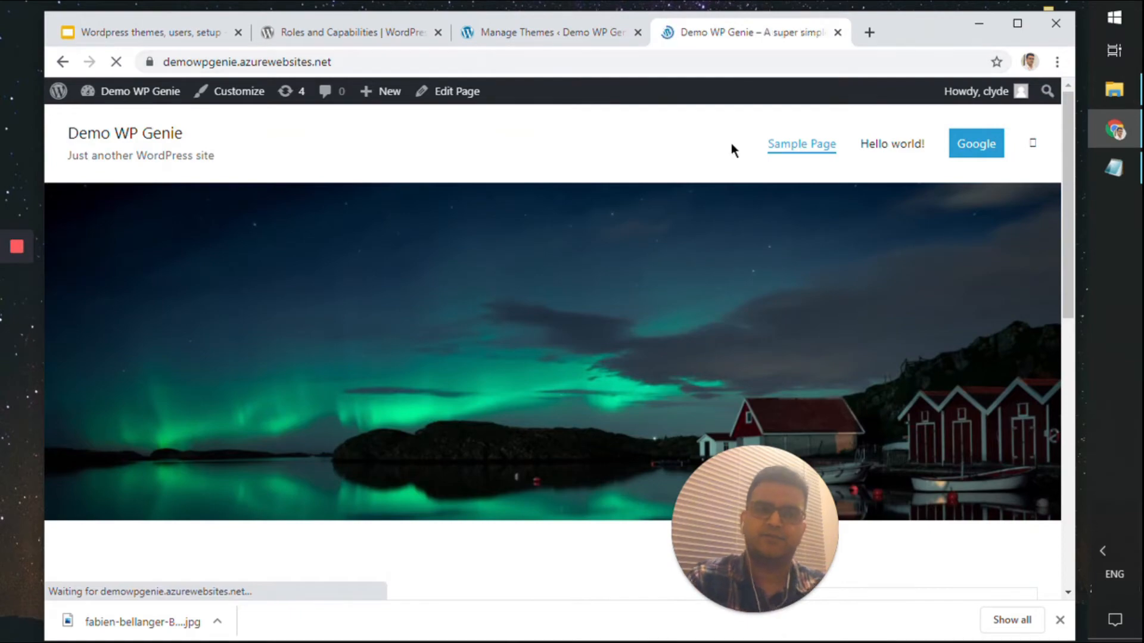
{"action": "scroll", "coordinate": [703, 176], "scroll_direction": "down", "scroll_amount": 10}
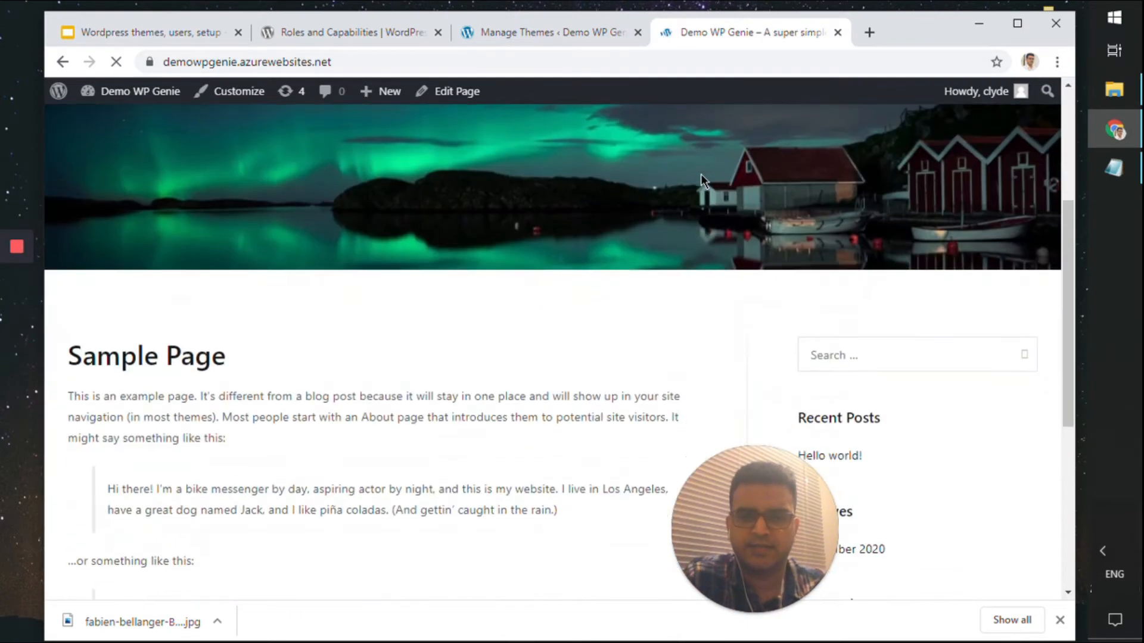
{"action": "scroll", "coordinate": [700, 176], "scroll_direction": "up", "scroll_amount": 10}
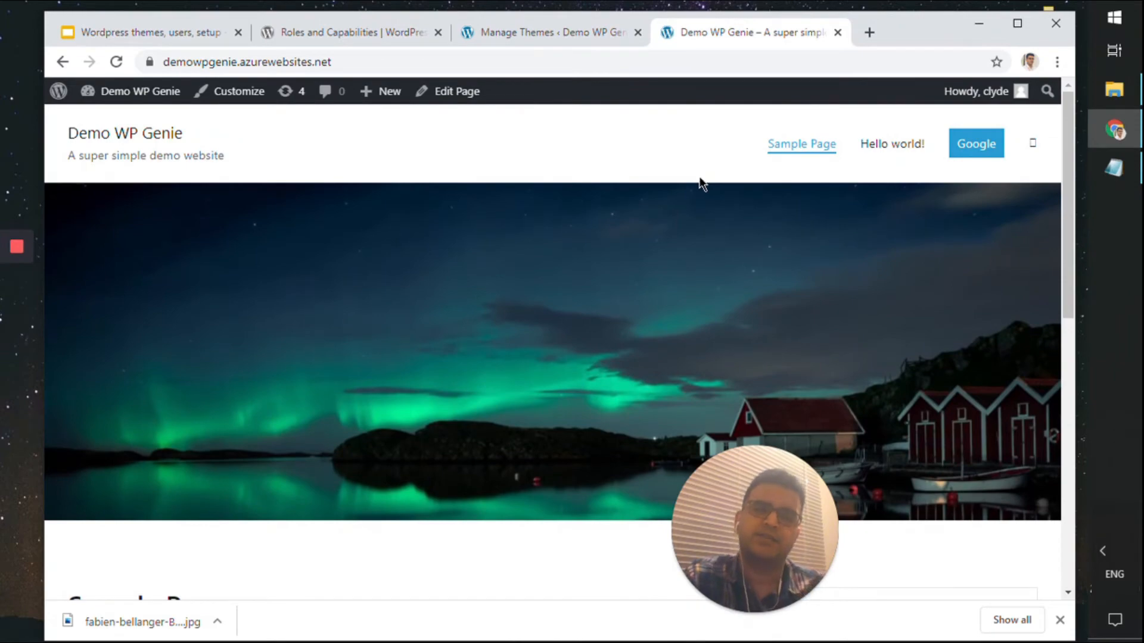
{"action": "scroll", "coordinate": [691, 208], "scroll_direction": "down", "scroll_amount": 4}
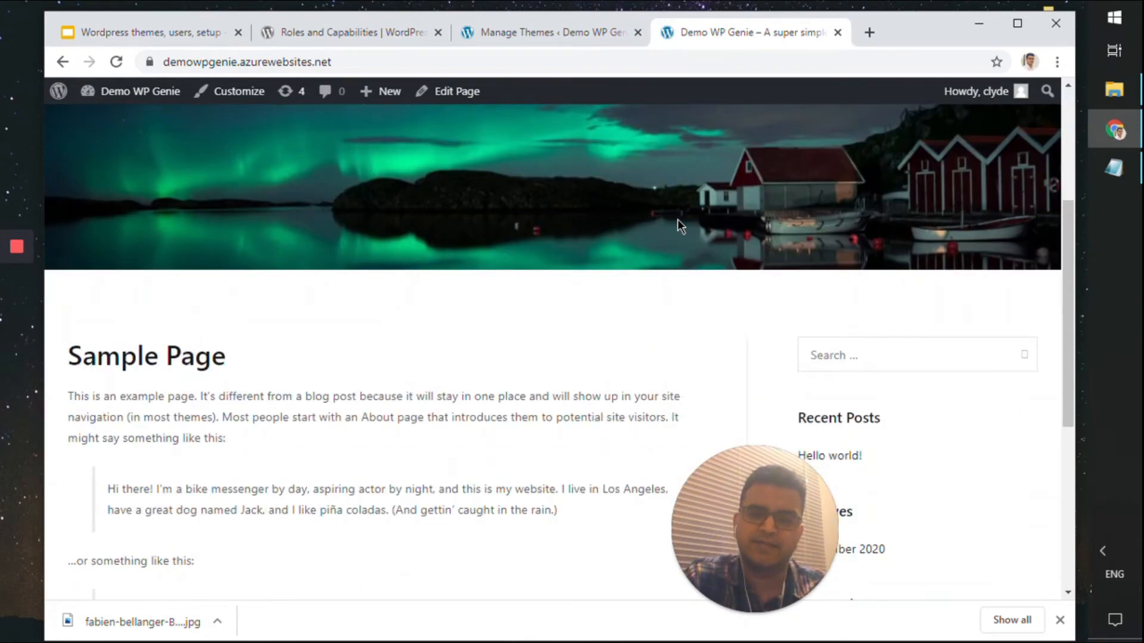
{"action": "scroll", "coordinate": [678, 223], "scroll_direction": "up", "scroll_amount": 4}
Glance at the Themes page, then recheck the tagline on the front page
{"action": "left_click", "coordinate": [535, 32]}
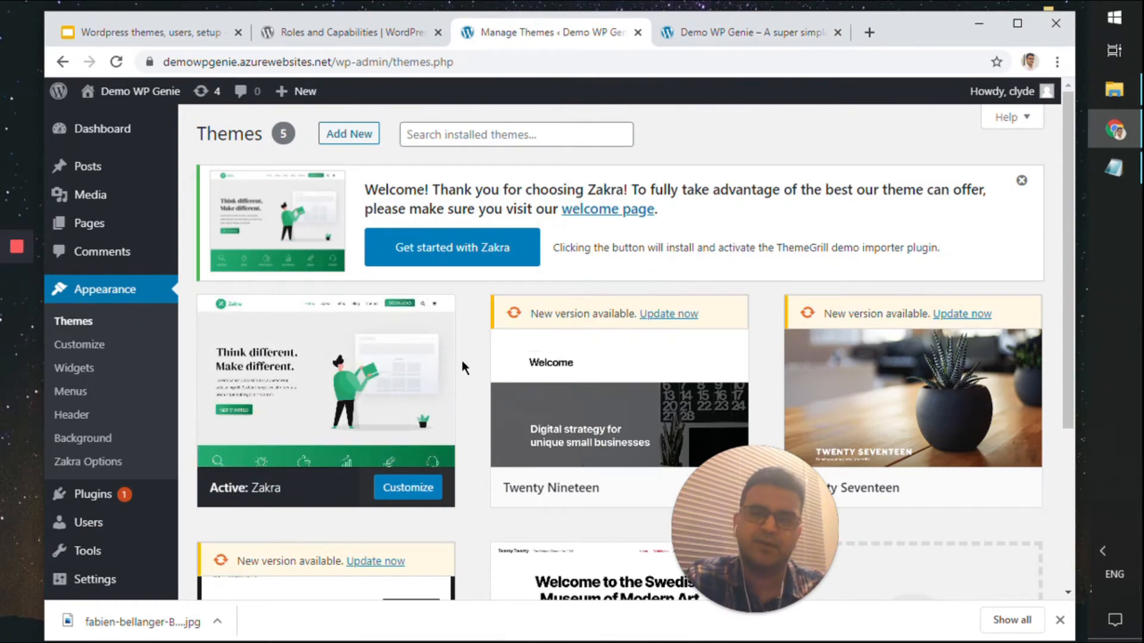
{"action": "scroll", "coordinate": [397, 426], "scroll_direction": "down", "scroll_amount": 4}
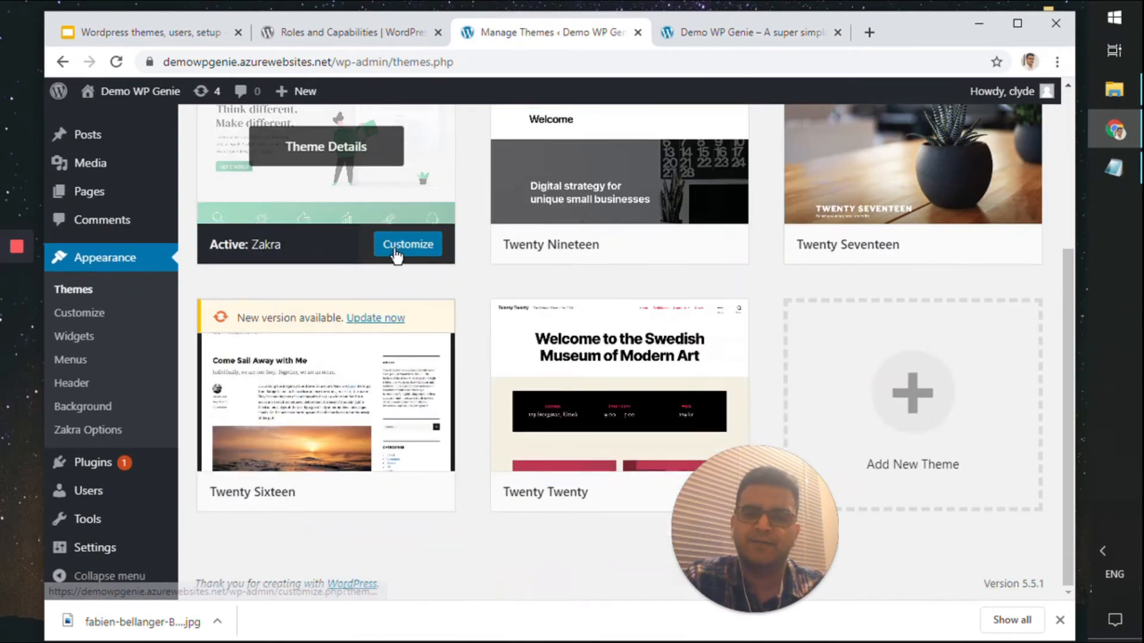
{"action": "scroll", "coordinate": [441, 249], "scroll_direction": "up", "scroll_amount": 4}
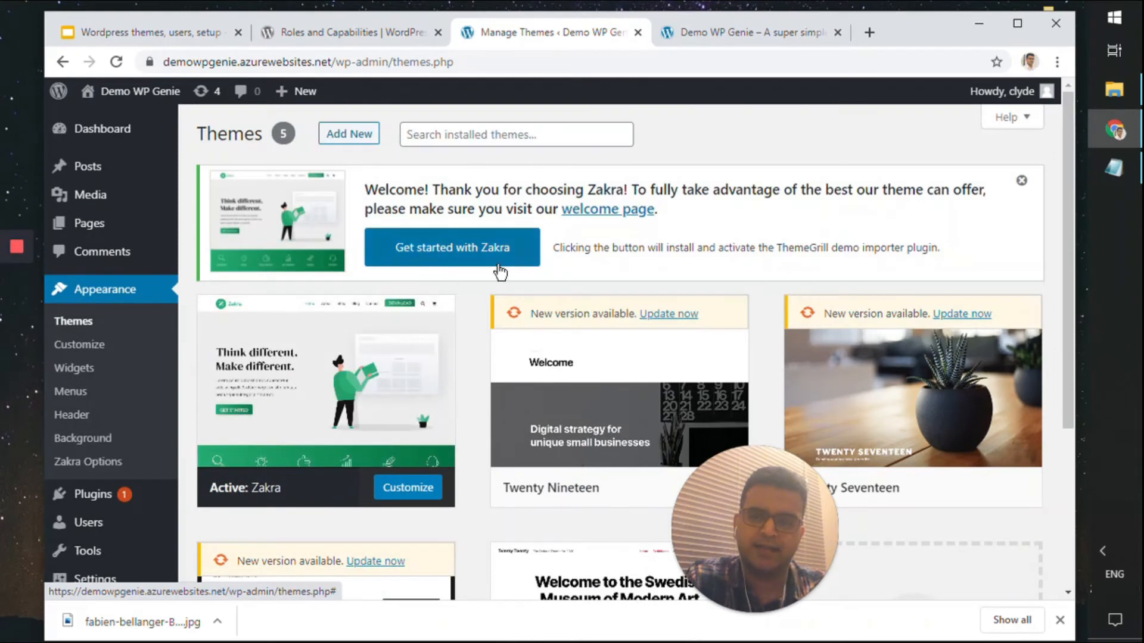
{"action": "left_click", "coordinate": [715, 34]}
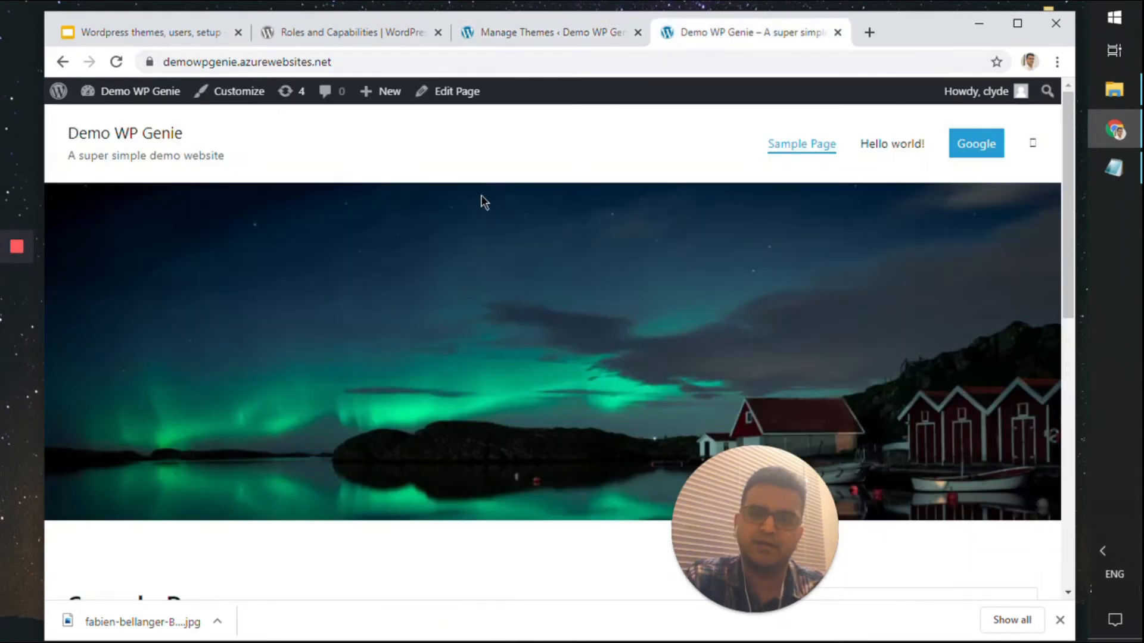
{"action": "scroll", "coordinate": [475, 207], "scroll_direction": "down", "scroll_amount": 3}
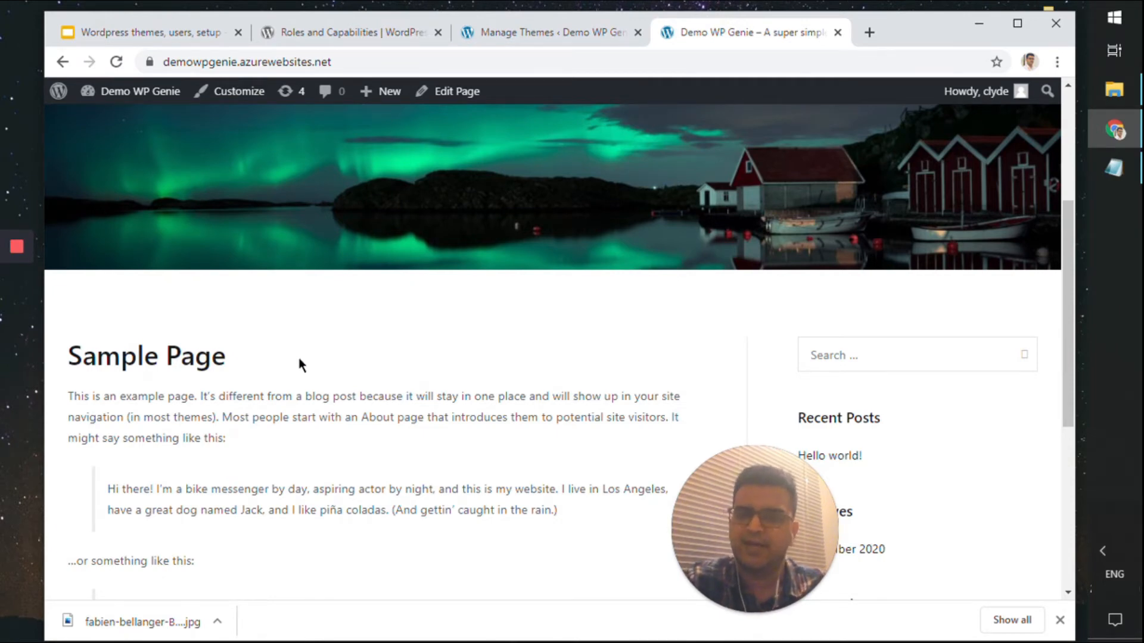
{"action": "scroll", "coordinate": [302, 362], "scroll_direction": "down", "scroll_amount": 5}
{"action": "scroll", "coordinate": [326, 371], "scroll_direction": "up", "scroll_amount": 7}
{"action": "scroll", "coordinate": [327, 368], "scroll_direction": "up", "scroll_amount": 2}
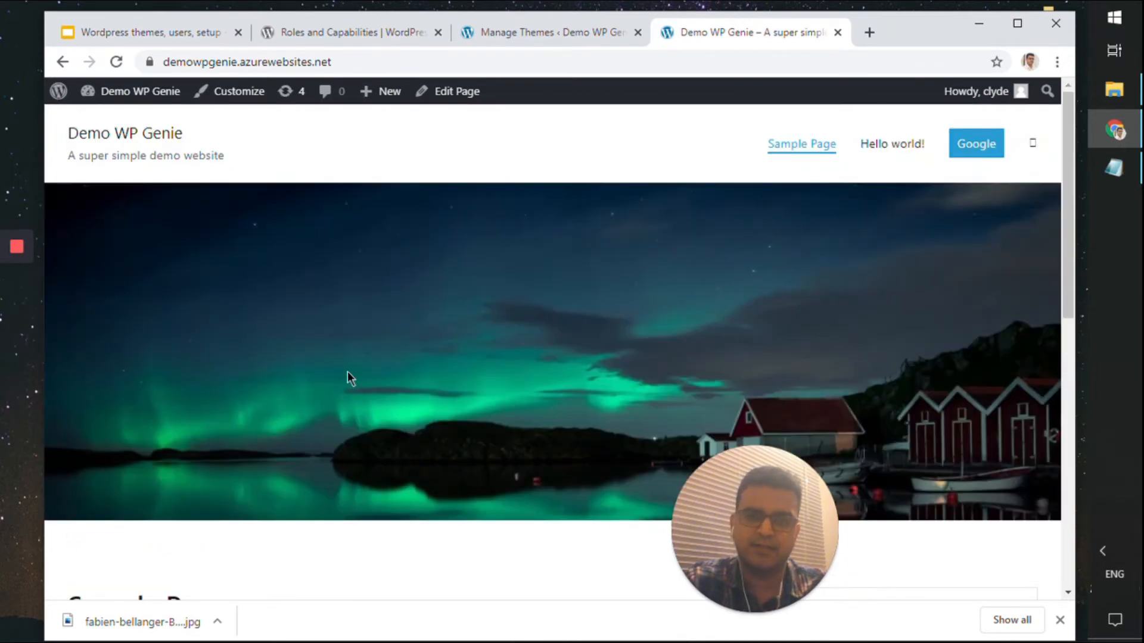
{"action": "scroll", "coordinate": [348, 369], "scroll_direction": "down", "scroll_amount": 10}
{"action": "scroll", "coordinate": [349, 366], "scroll_direction": "up", "scroll_amount": 10}
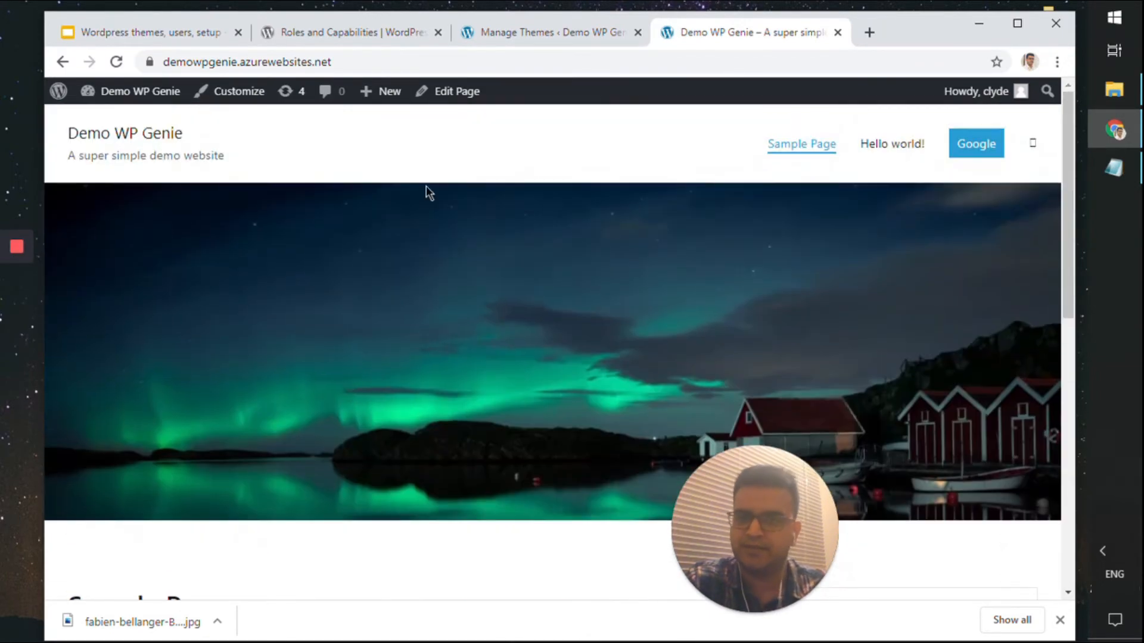
Open and close the Zakra customizer, then advance the slides to the Content slide
{"action": "left_click", "coordinate": [530, 33]}
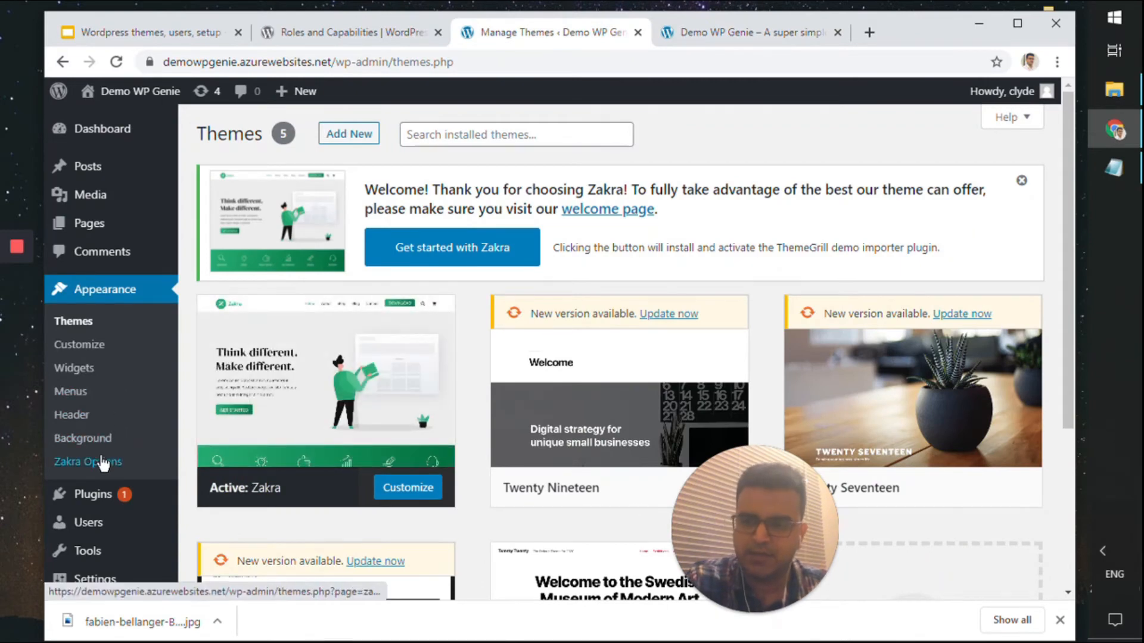
{"action": "left_click", "coordinate": [96, 350]}
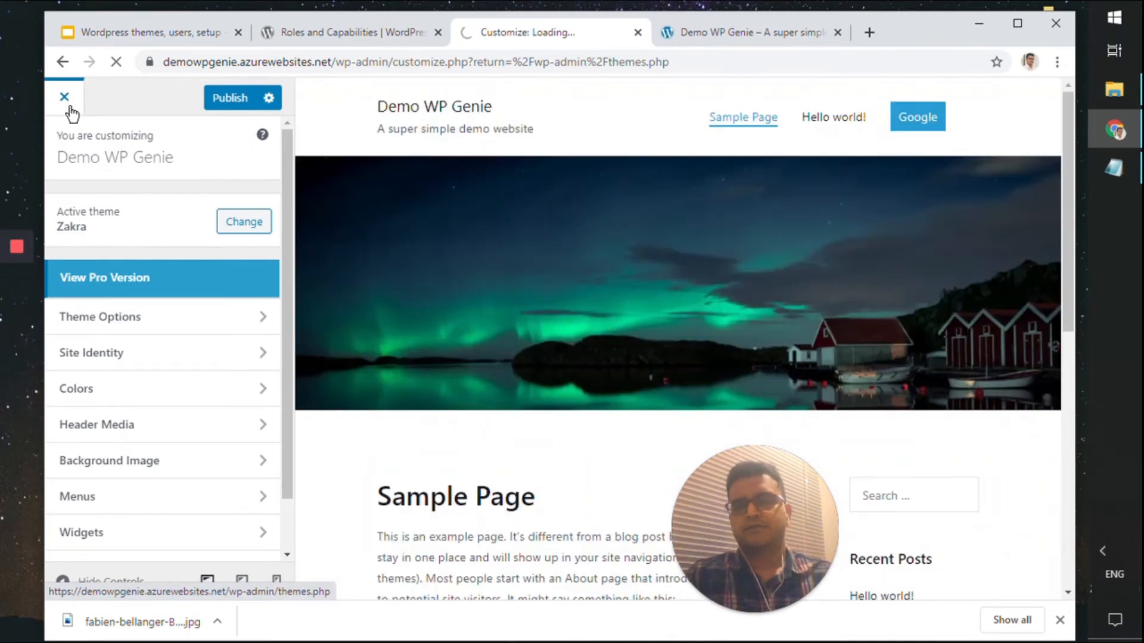
{"action": "left_click", "coordinate": [67, 102]}
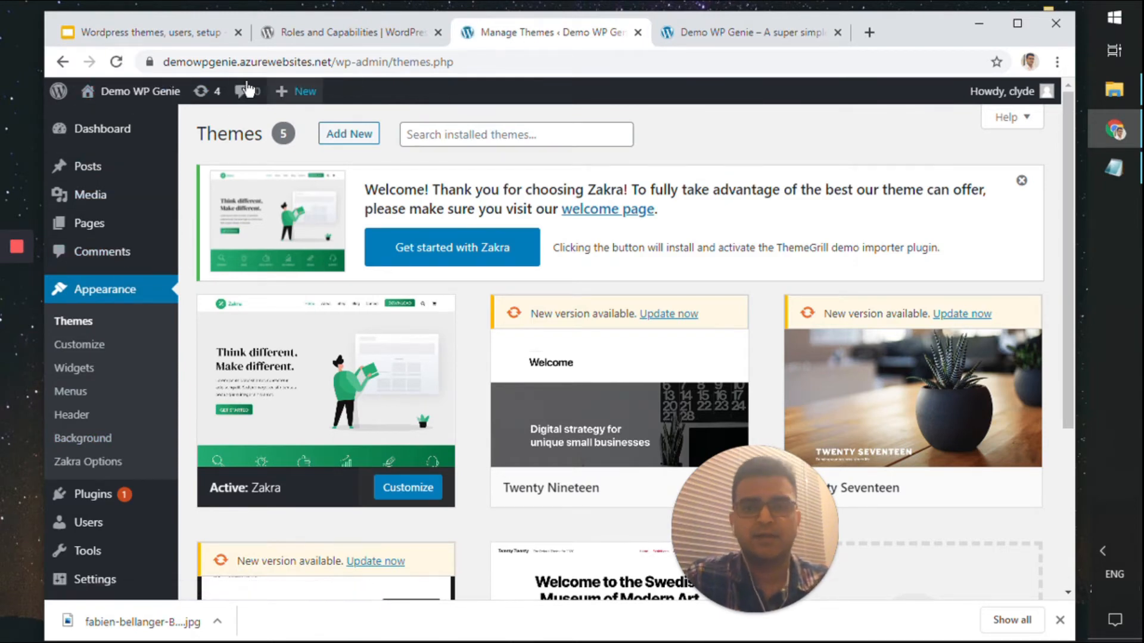
{"action": "left_click", "coordinate": [160, 33]}
{"action": "left_click", "coordinate": [785, 335]}
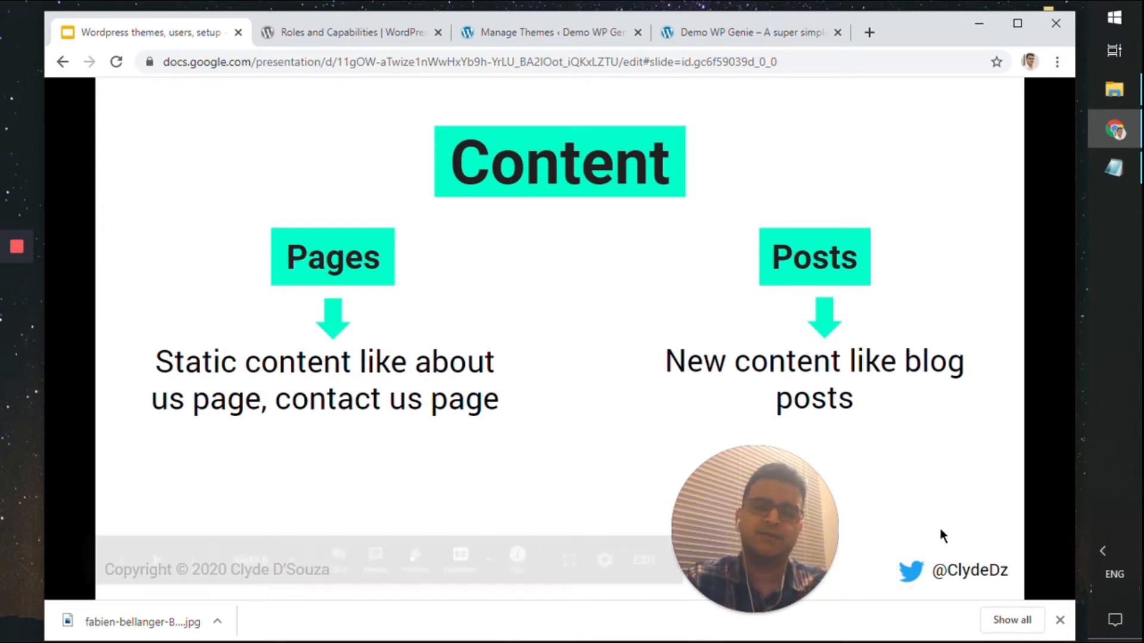
Close the downloads bar and return to the WordPress Themes page
{"action": "left_click", "coordinate": [1060, 620]}
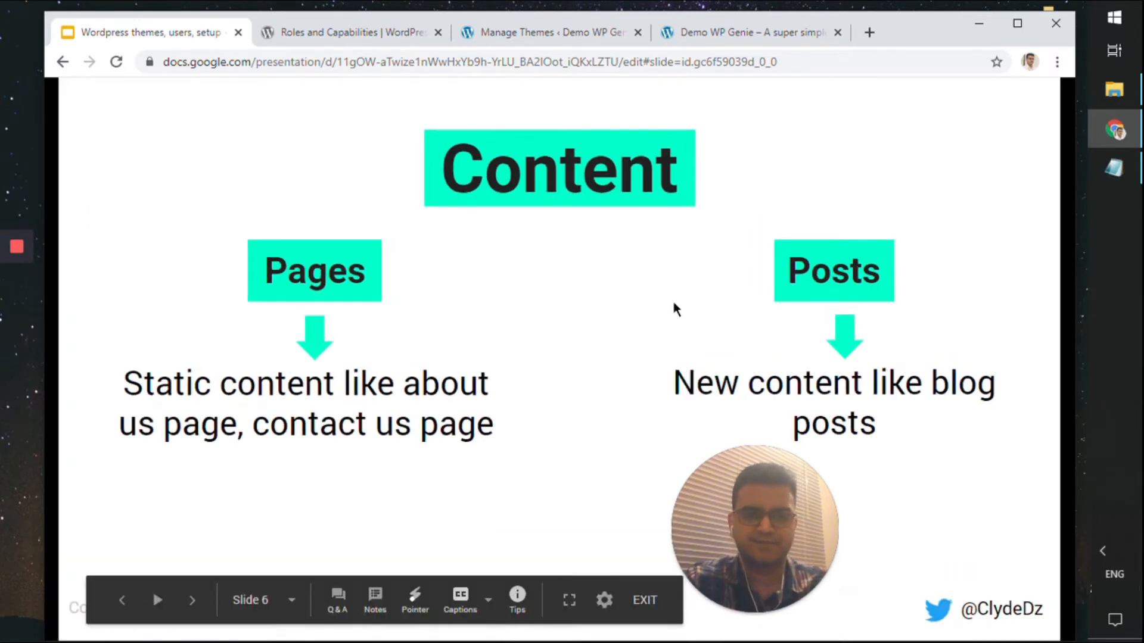
{"action": "left_click_drag", "start_coordinate": [740, 506], "coordinate": [980, 474]}
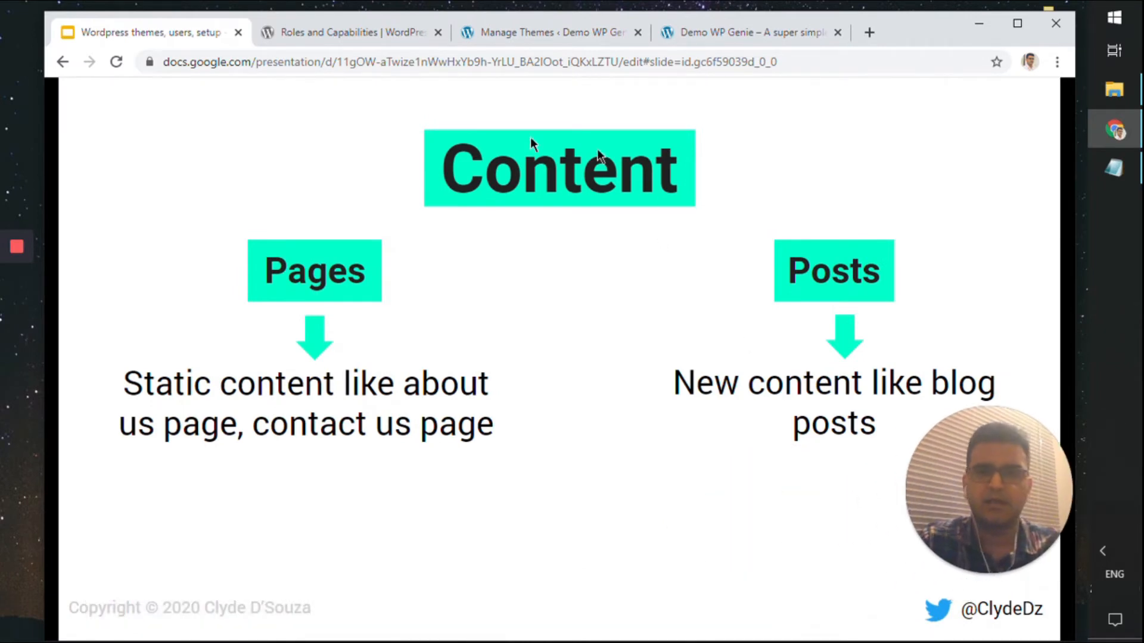
{"action": "left_click", "coordinate": [545, 36]}
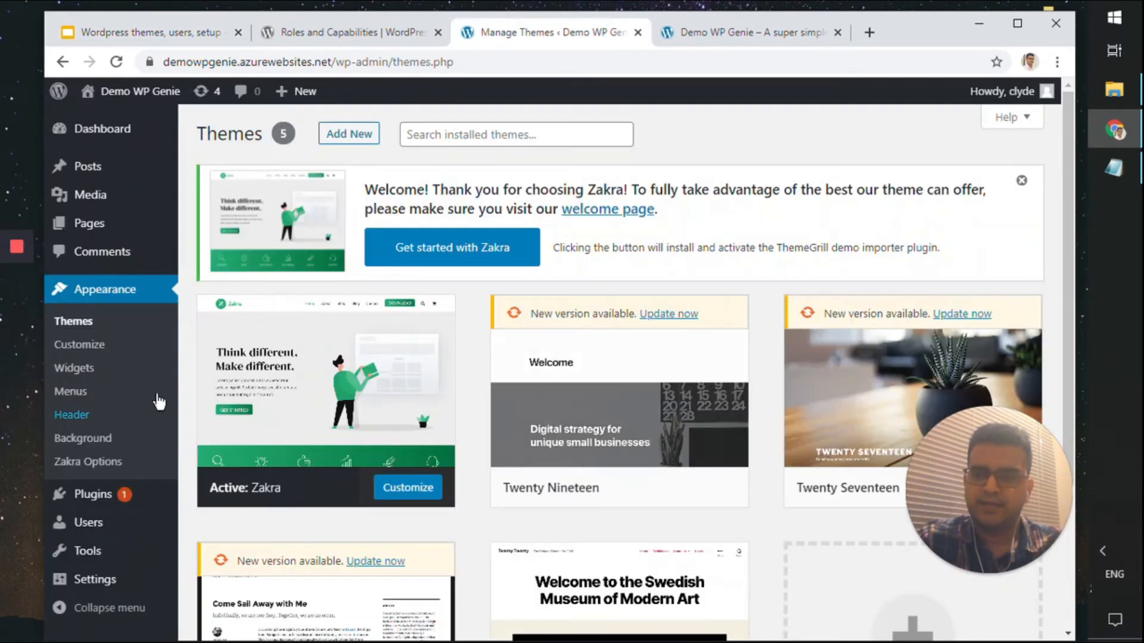
Start a new page titled 'About' with an empty paragraph below the title
{"action": "left_click", "coordinate": [111, 226]}
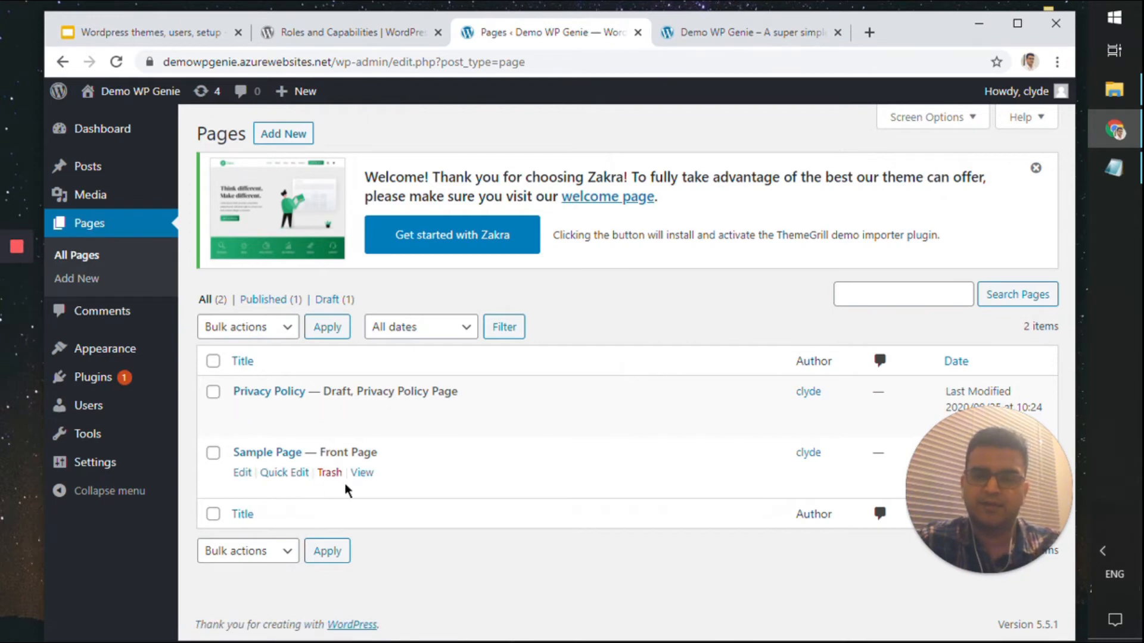
{"action": "left_click", "coordinate": [283, 133]}
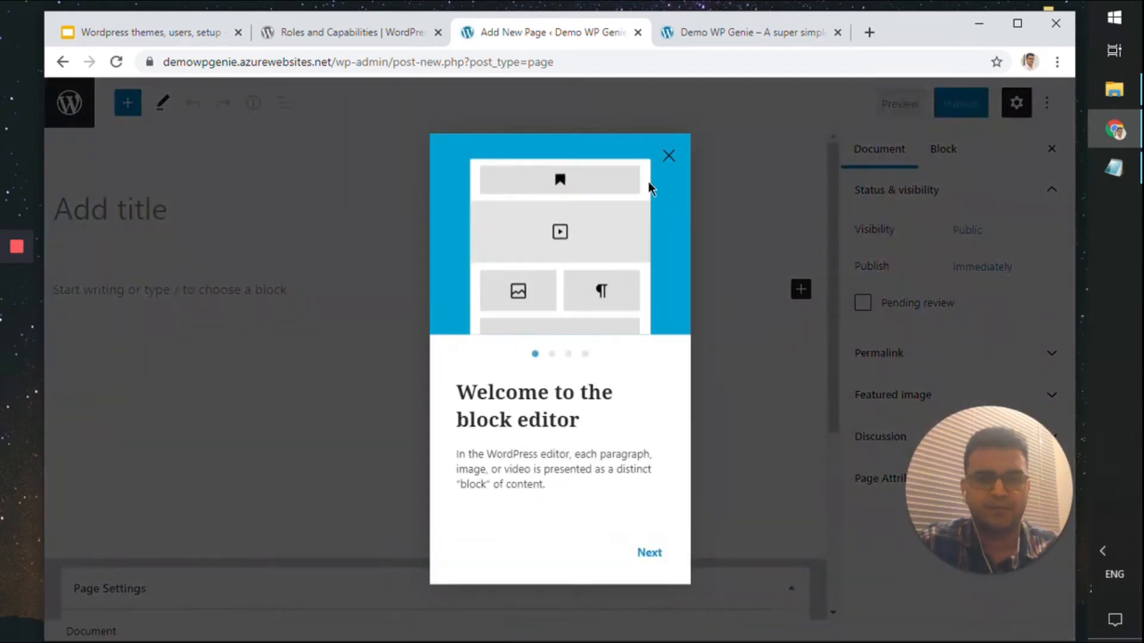
{"action": "left_click", "coordinate": [666, 156]}
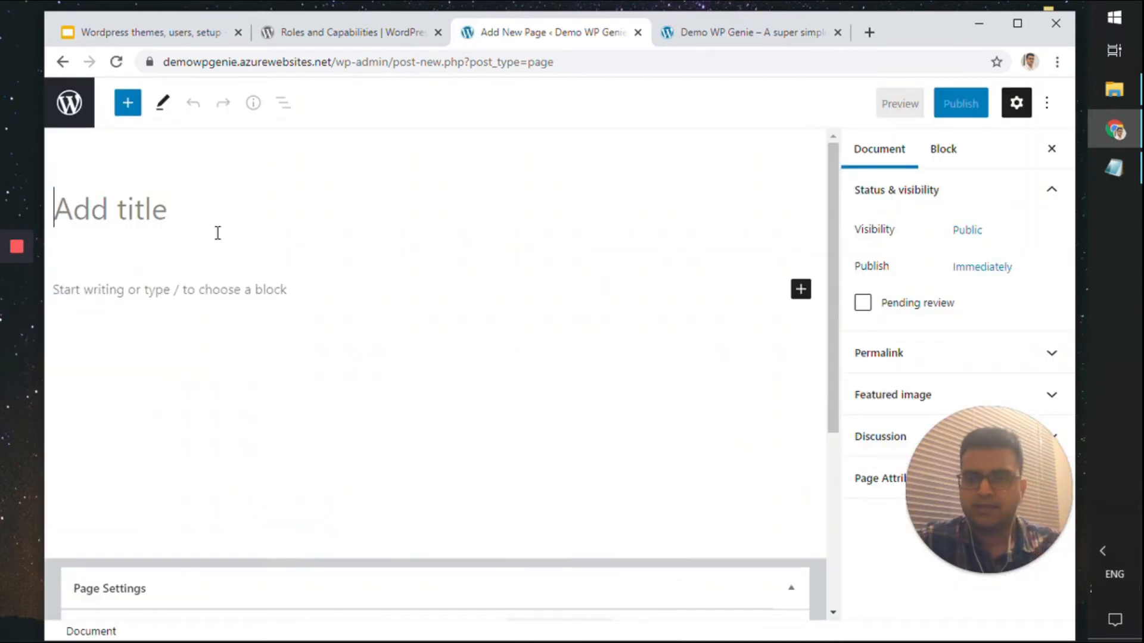
{"action": "type", "text": "About"}
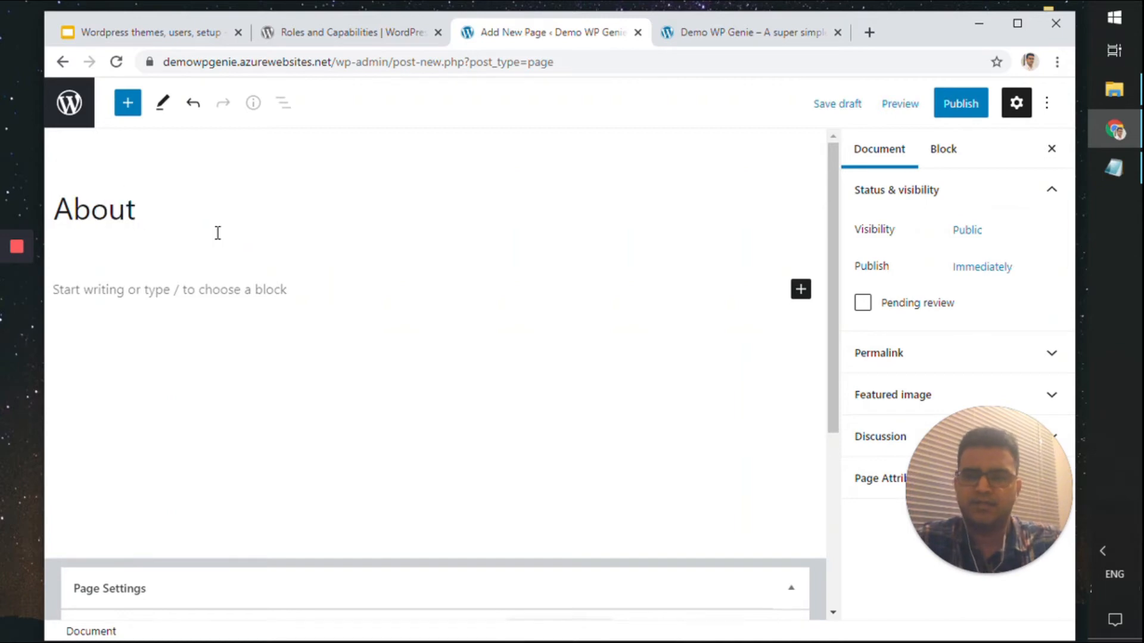
{"action": "left_click", "coordinate": [214, 280]}
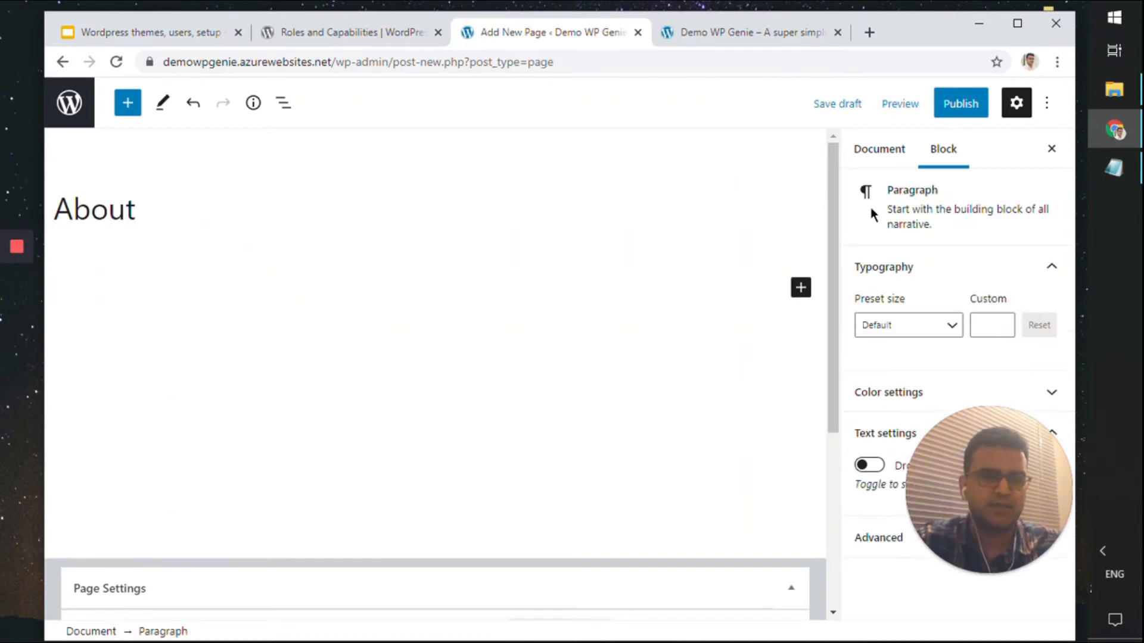
Generate five lorem ipsum paragraphs on loremipsum.io and copy them
{"action": "left_click", "coordinate": [869, 32]}
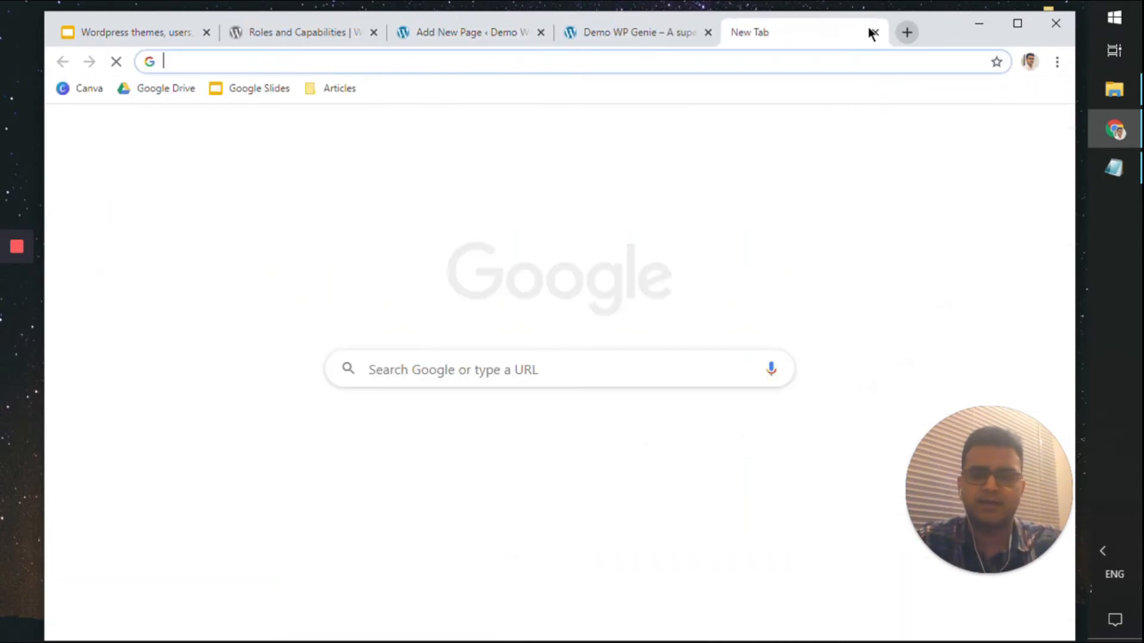
{"action": "type", "text": "lorem"}
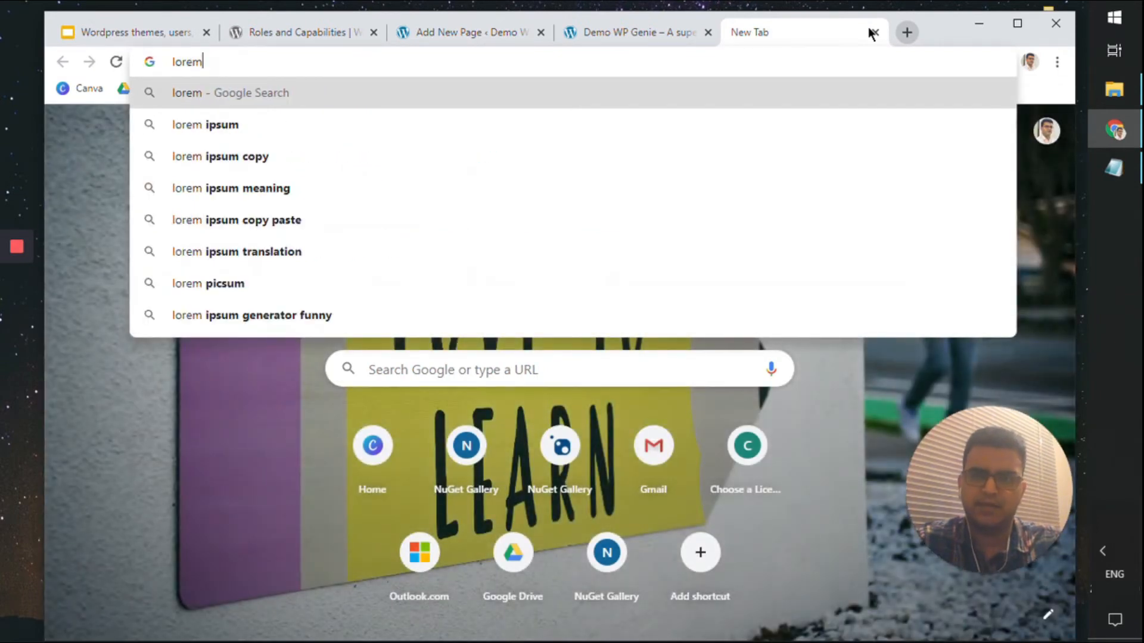
{"action": "type", "text": "ipsum g"}
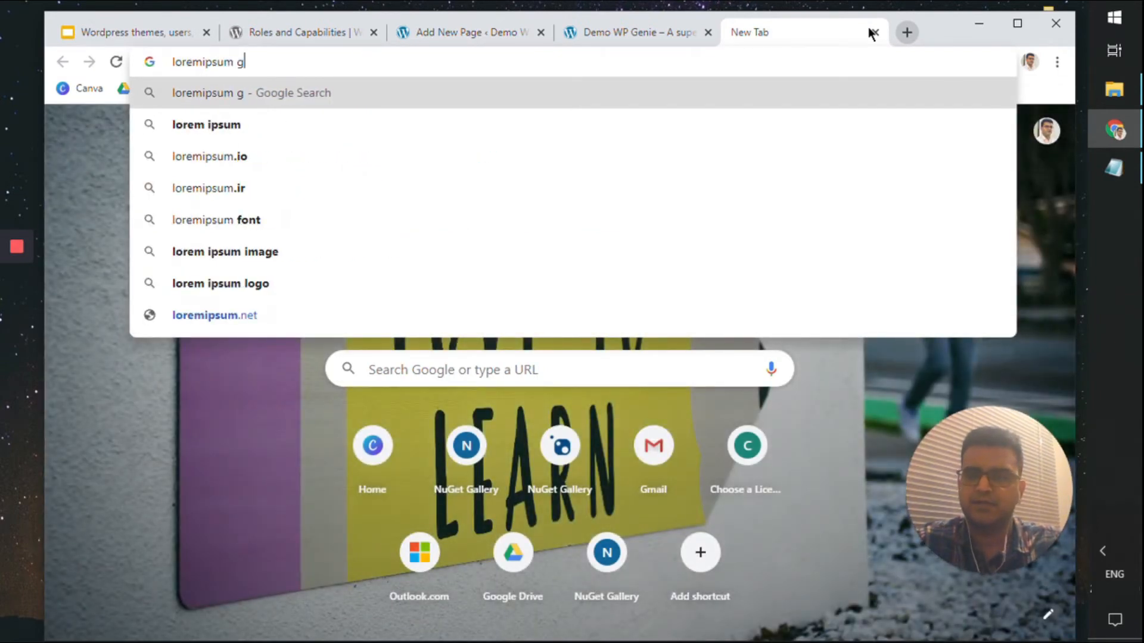
{"action": "type", "text": "enerator"}
{"action": "key", "text": "Return"}
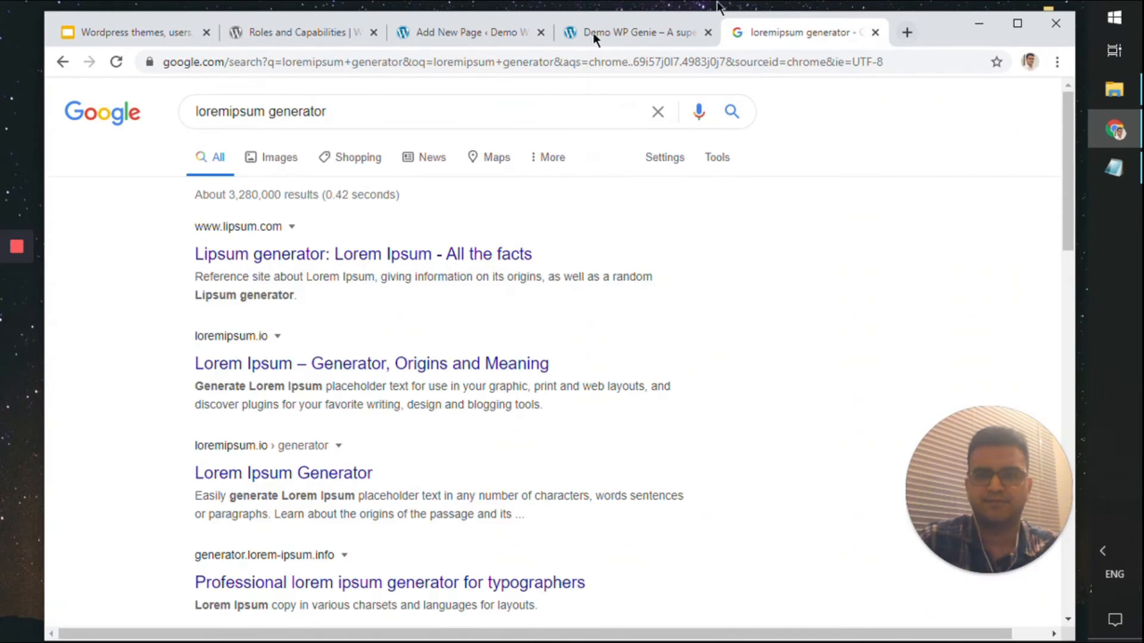
{"action": "left_click", "coordinate": [495, 378]}
{"action": "left_click", "coordinate": [611, 339]}
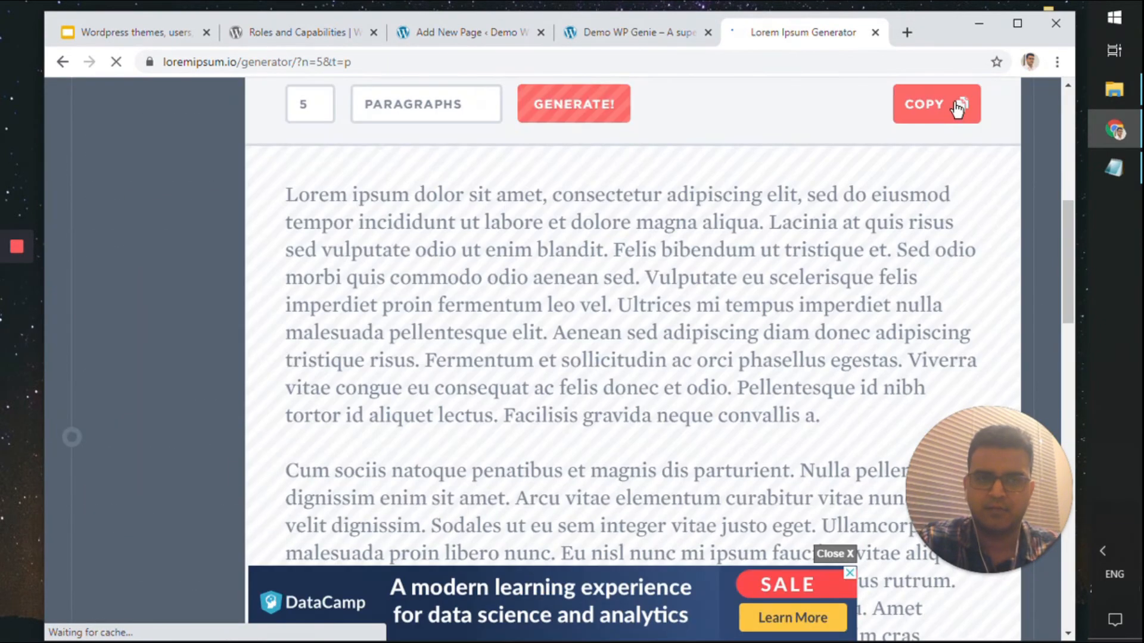
{"action": "left_click", "coordinate": [468, 32]}
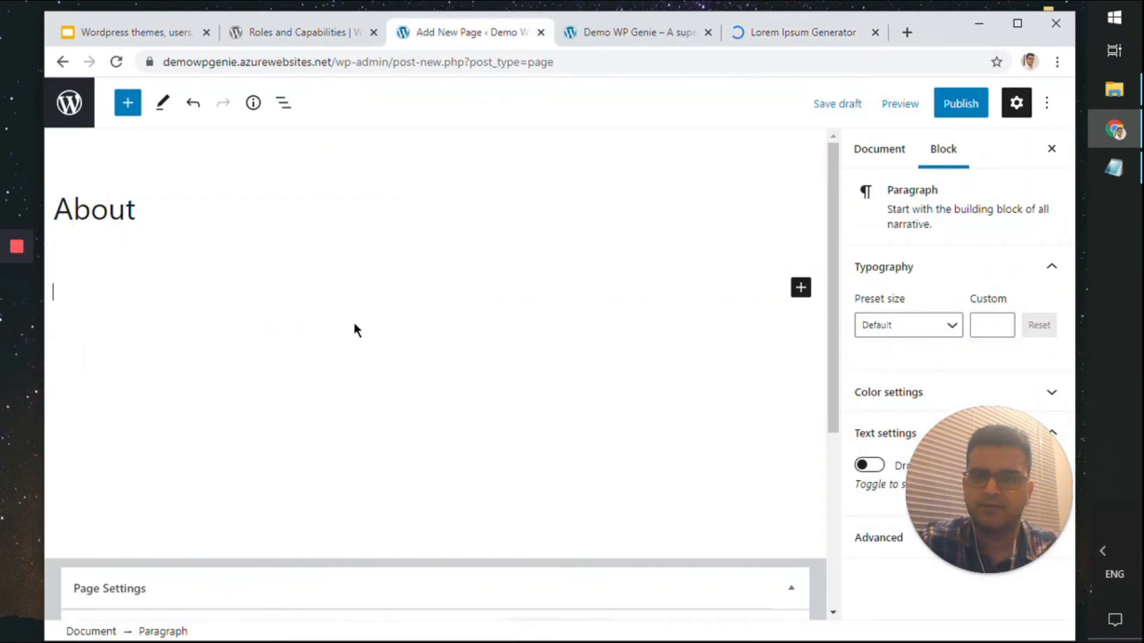
Paste the lorem ipsum text into the page and check its publish date
{"action": "key", "text": "ctrl+v"}
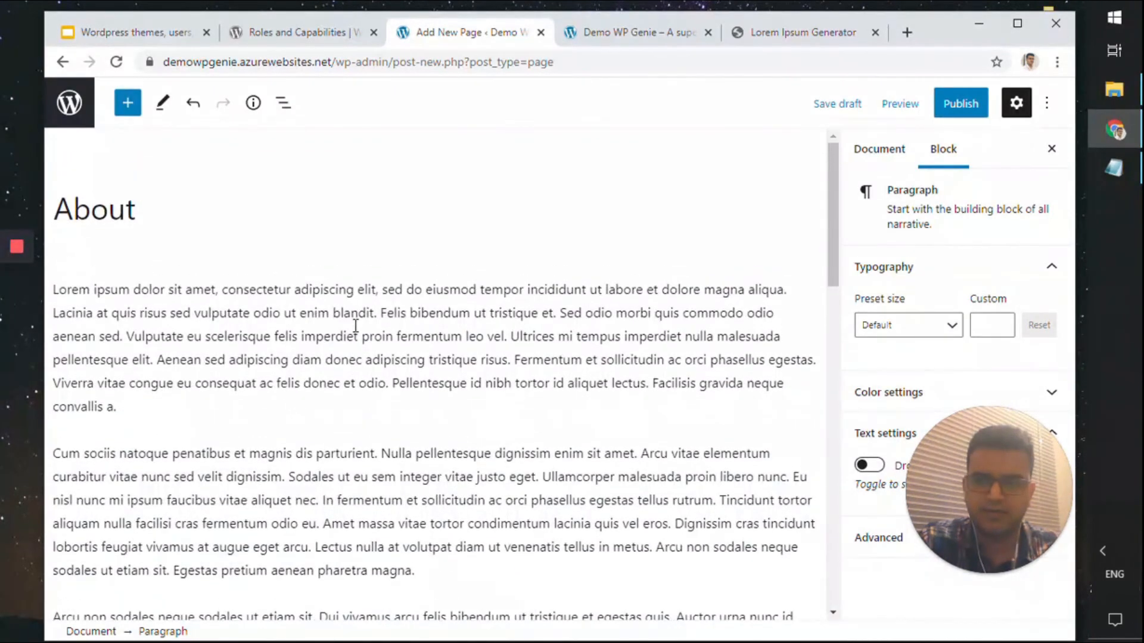
{"action": "left_click", "coordinate": [136, 243]}
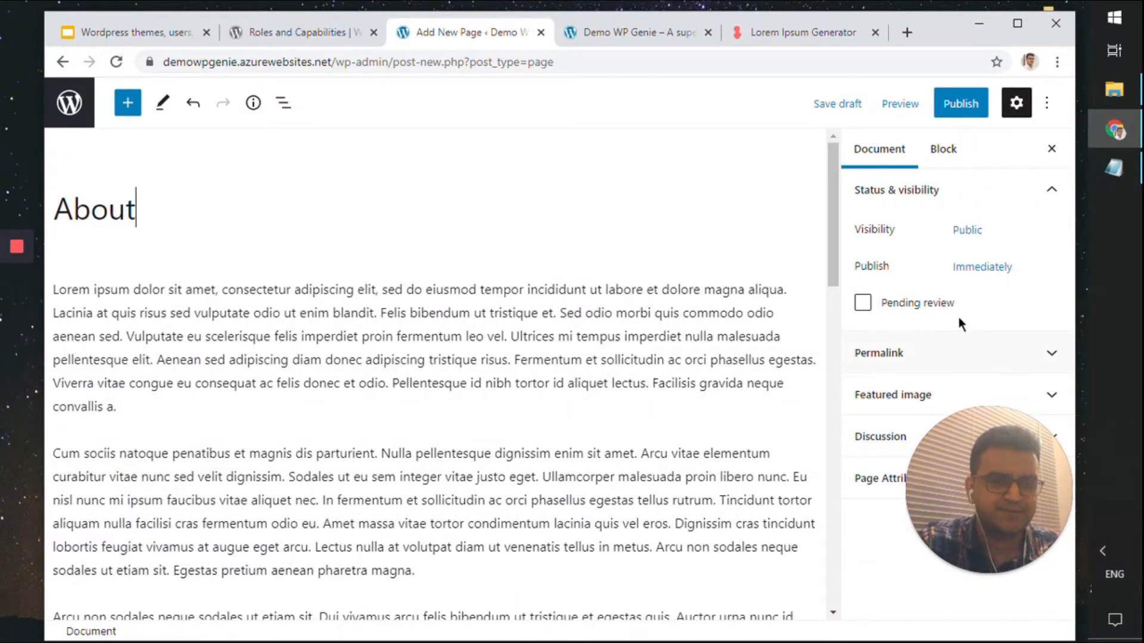
{"action": "left_click", "coordinate": [982, 275]}
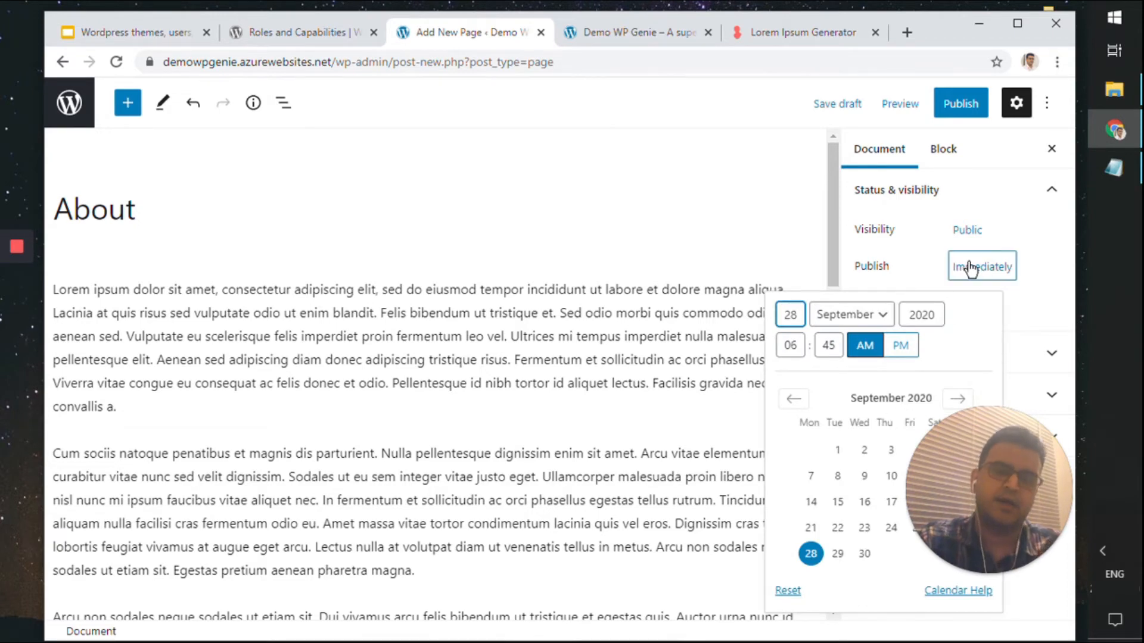
{"action": "left_click", "coordinate": [1024, 274]}
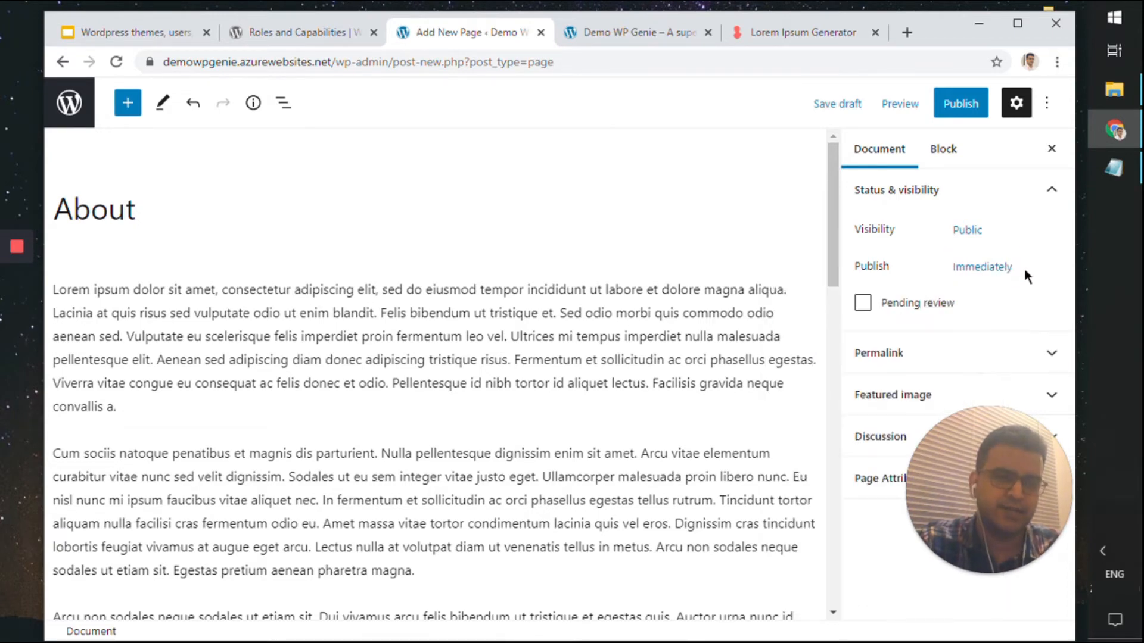
Set the rocky sunset photo as the page's featured image
{"action": "left_click_drag", "start_coordinate": [989, 520], "coordinate": [158, 581]}
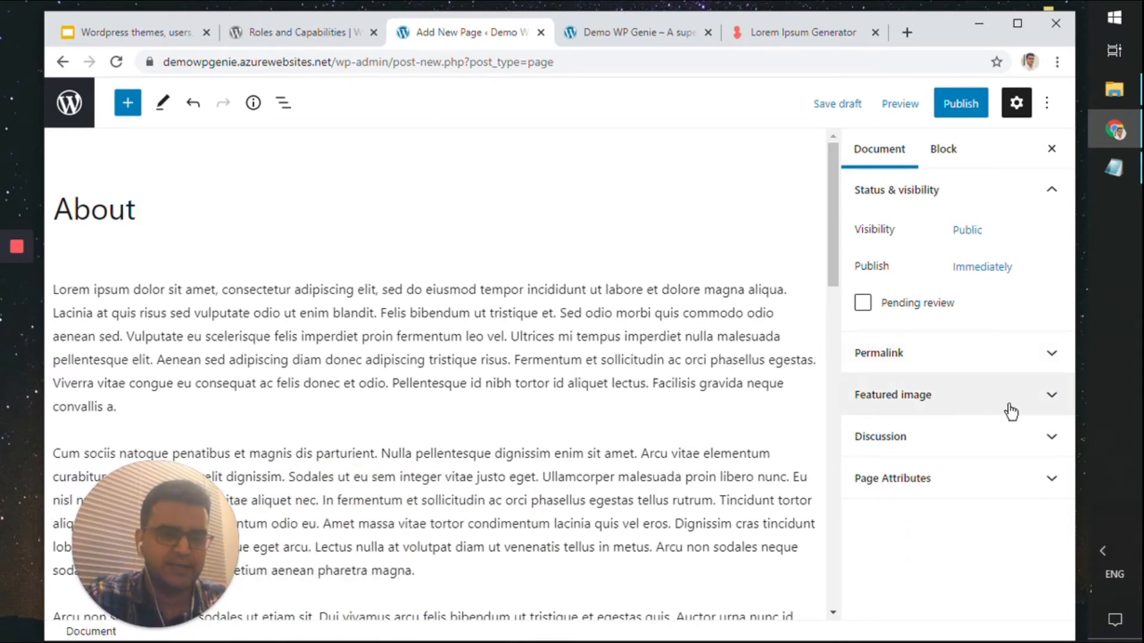
{"action": "left_click", "coordinate": [1051, 396]}
{"action": "left_click", "coordinate": [993, 467]}
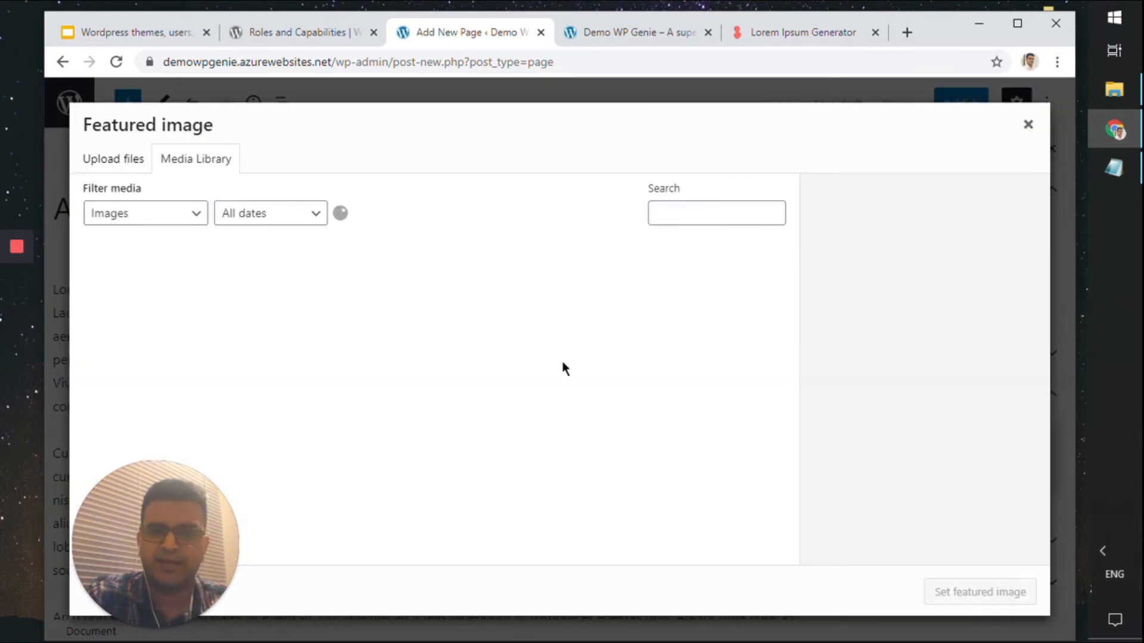
{"action": "left_click", "coordinate": [155, 334]}
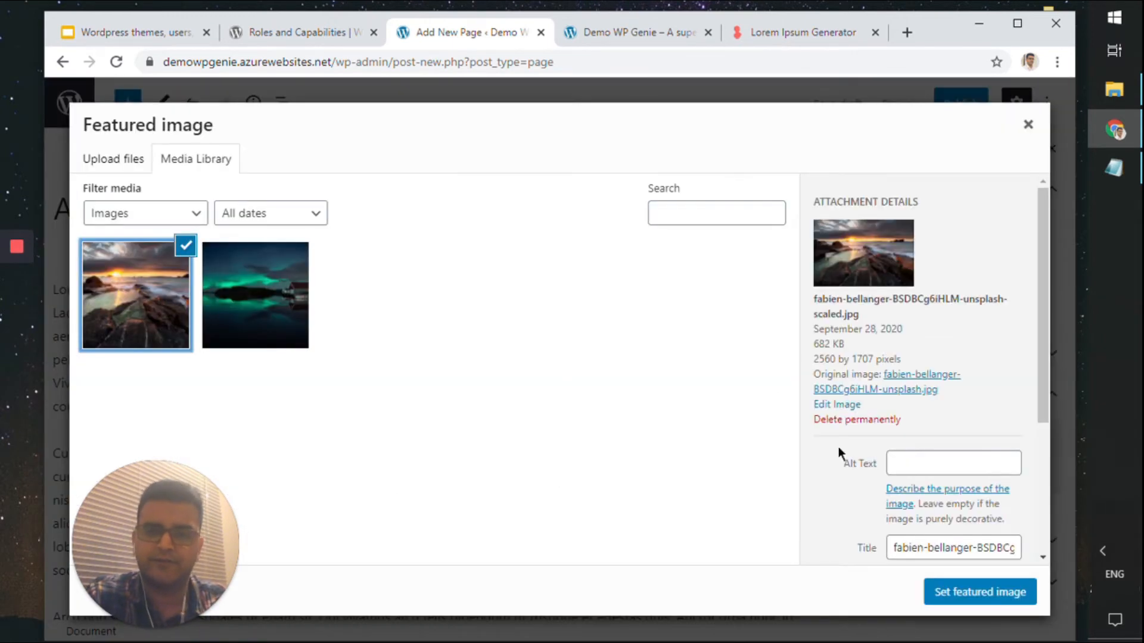
{"action": "left_click", "coordinate": [1002, 593]}
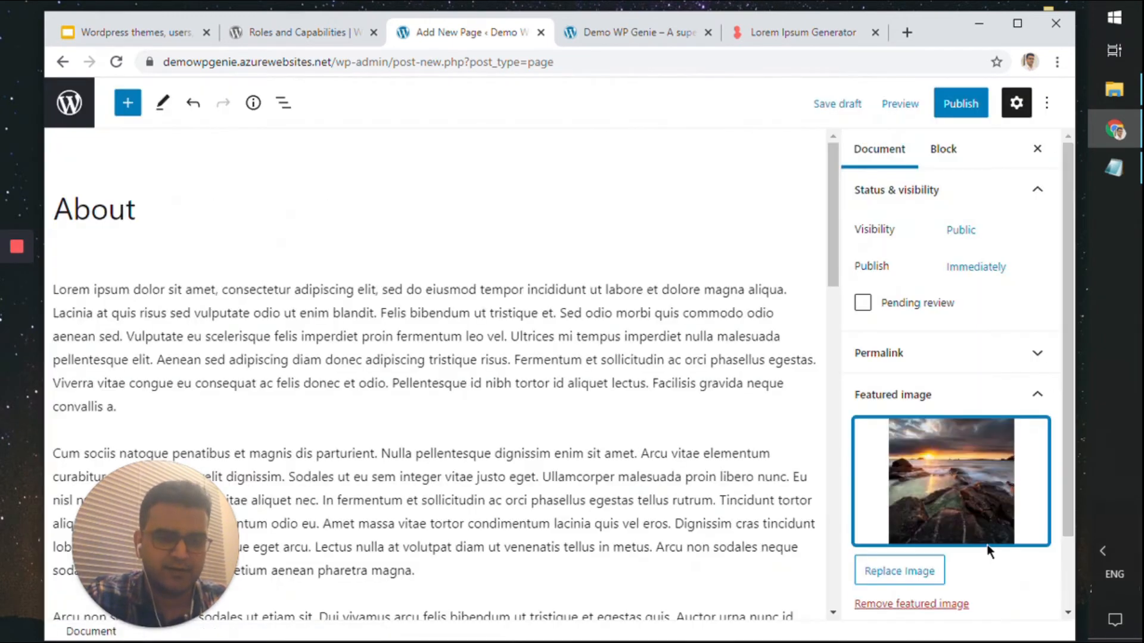
Review the page template under Page Attributes and save the About page as a draft
{"action": "scroll", "coordinate": [986, 541], "scroll_direction": "down", "scroll_amount": 2}
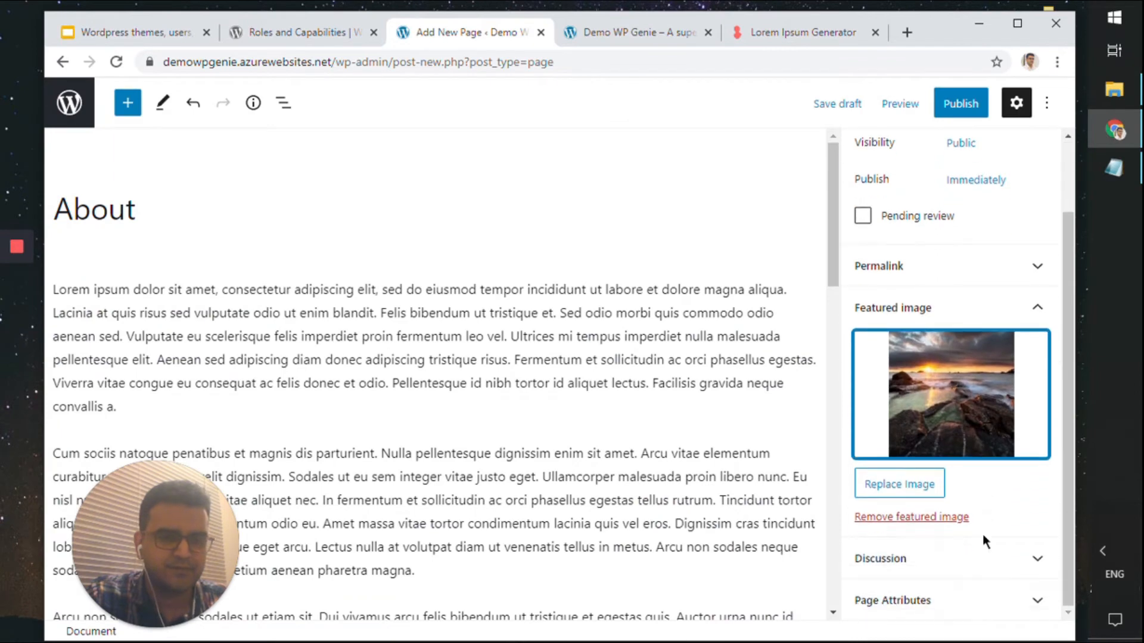
{"action": "left_click", "coordinate": [983, 597]}
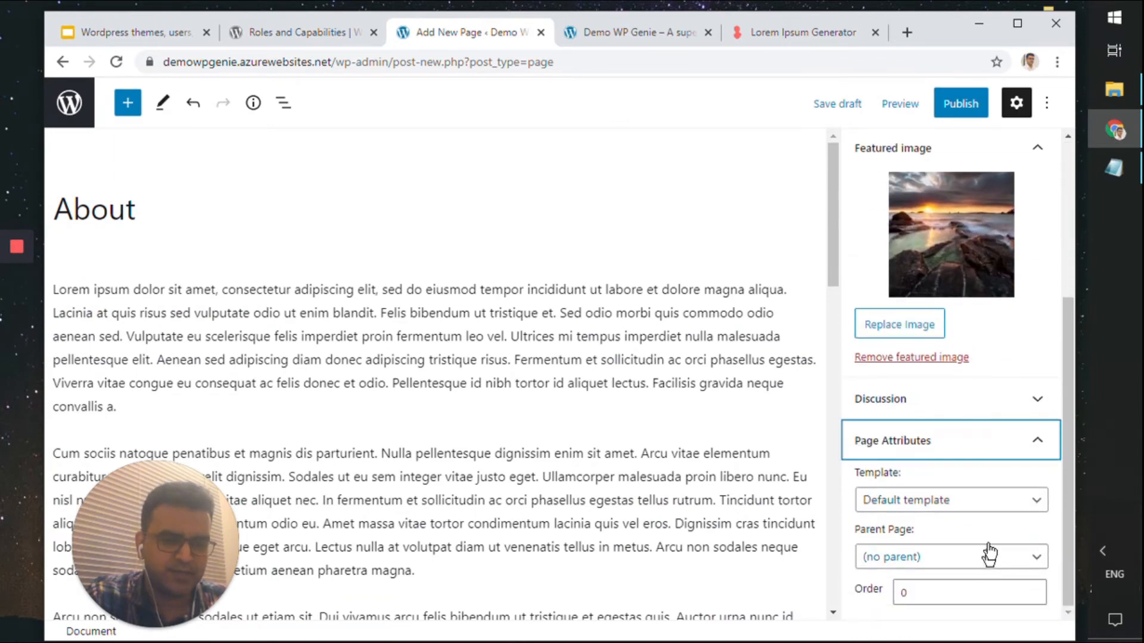
{"action": "left_click", "coordinate": [1004, 503]}
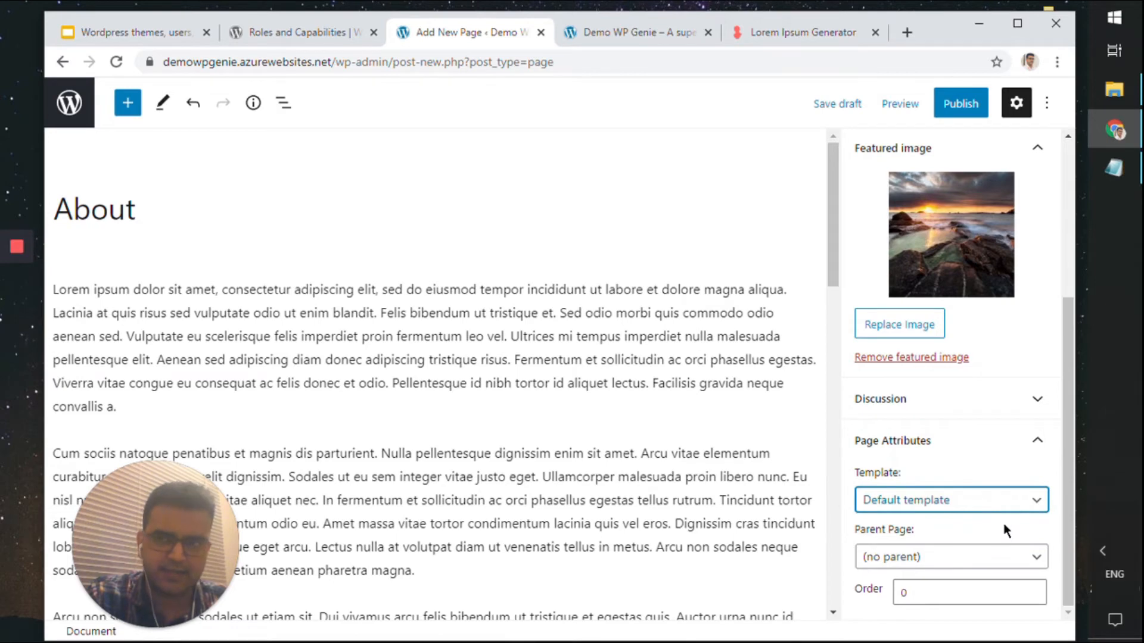
{"action": "scroll", "coordinate": [1002, 520], "scroll_direction": "up", "scroll_amount": 4}
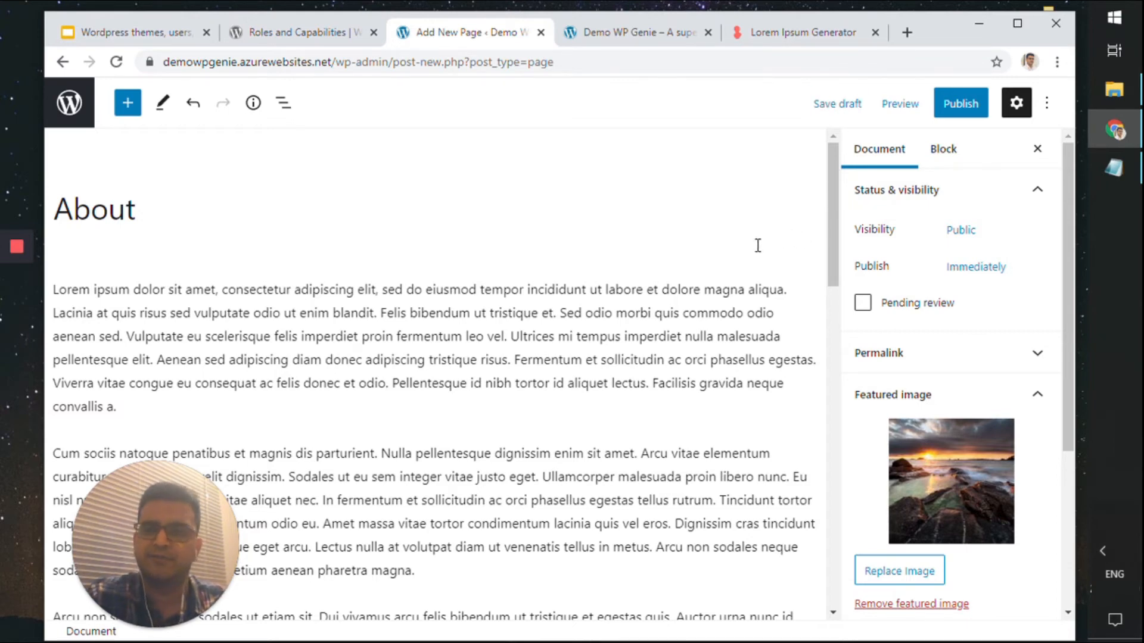
{"action": "left_click", "coordinate": [836, 103]}
{"action": "left_click", "coordinate": [322, 321]}
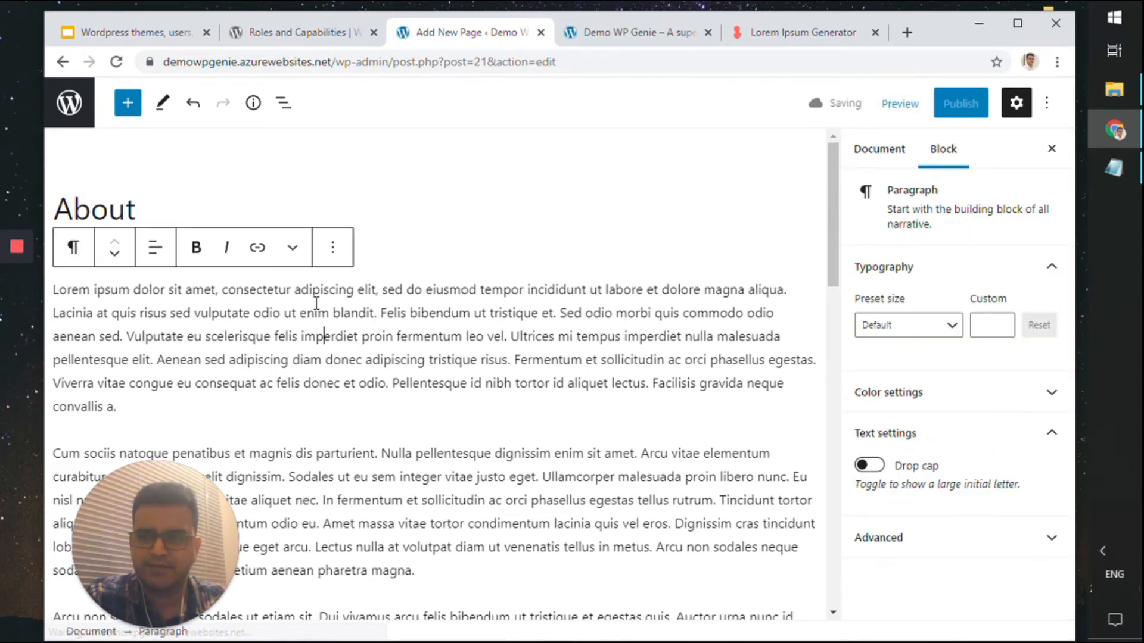
{"action": "left_click", "coordinate": [295, 360]}
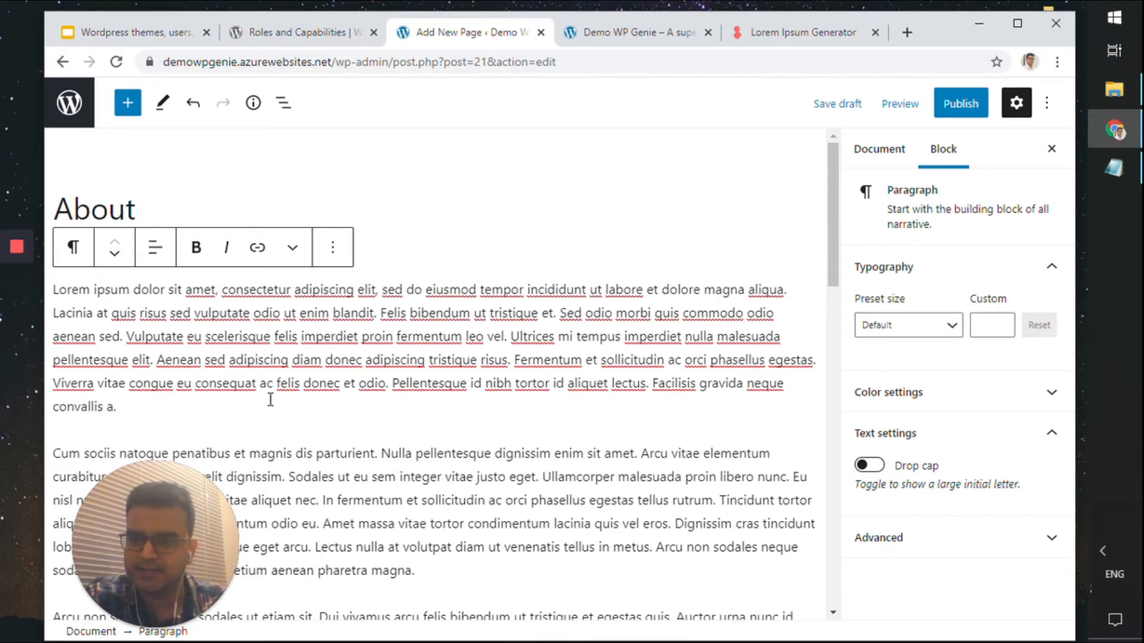
{"action": "scroll", "coordinate": [84, 196], "scroll_direction": "down", "scroll_amount": 4}
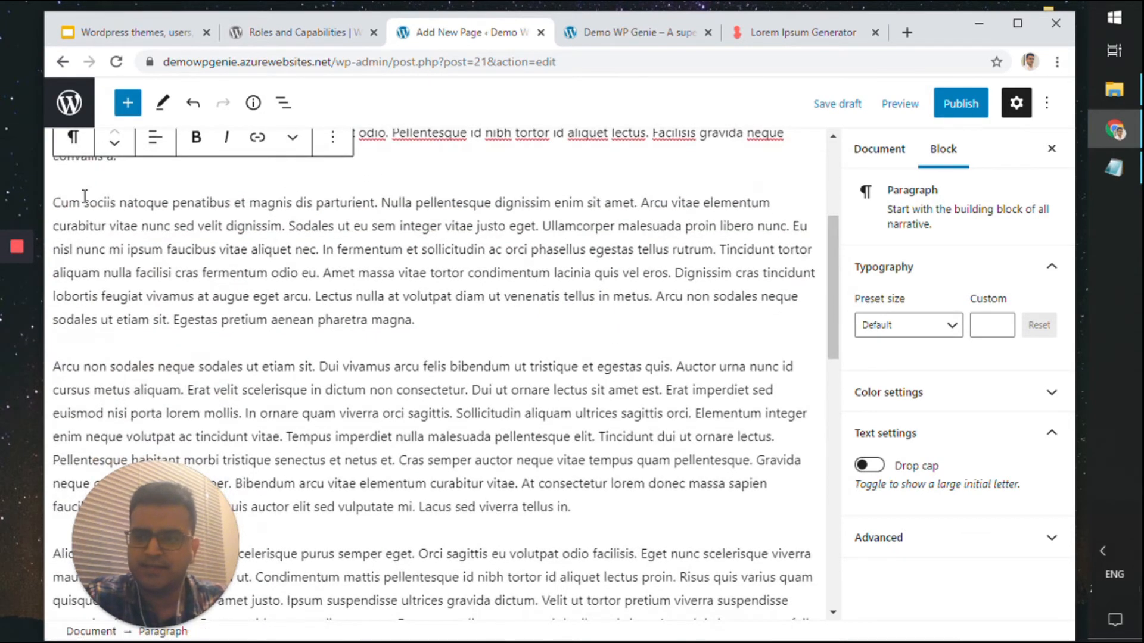
Select the 'Cum sociis natoque penatibus' paragraph and move it down and back up
{"action": "left_click_drag", "start_coordinate": [54, 202], "coordinate": [252, 201]}
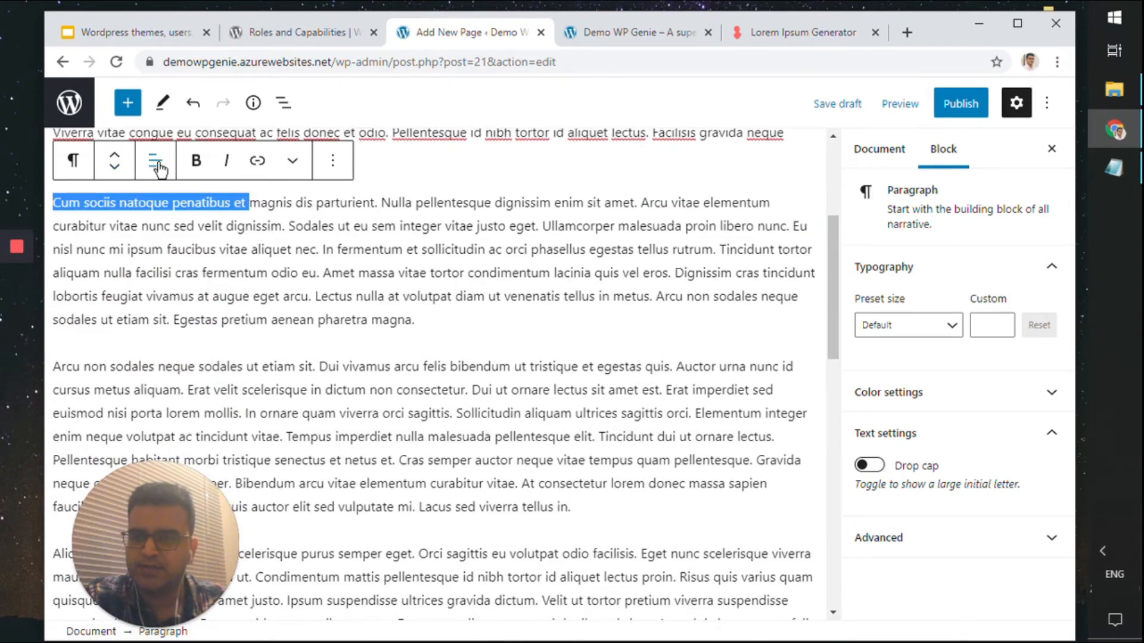
{"action": "left_click", "coordinate": [117, 168]}
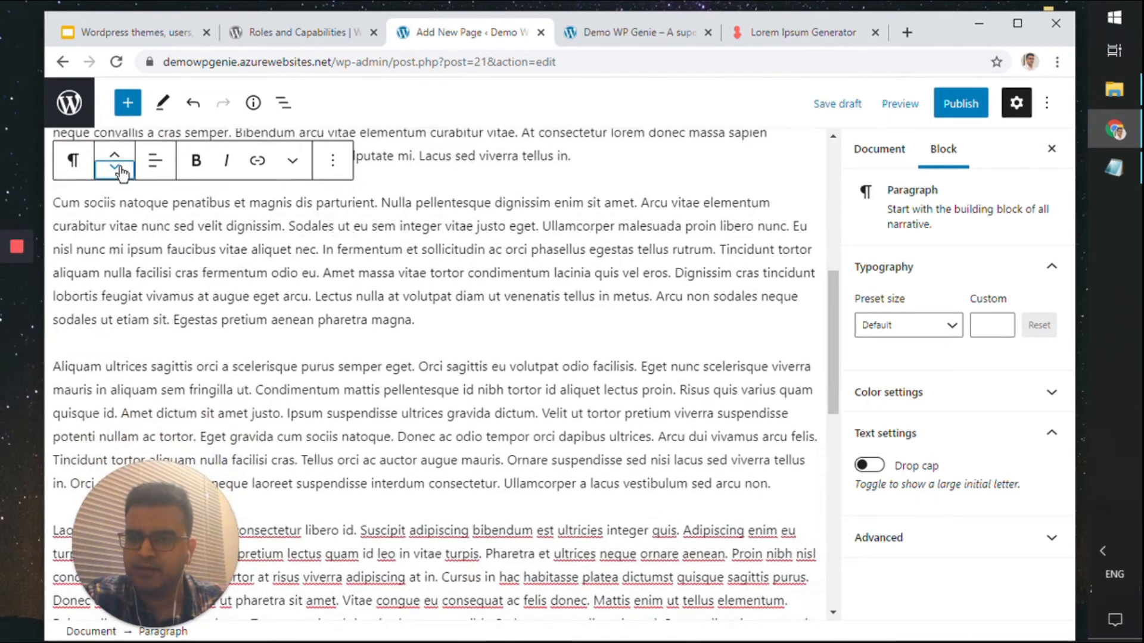
{"action": "left_click", "coordinate": [117, 156]}
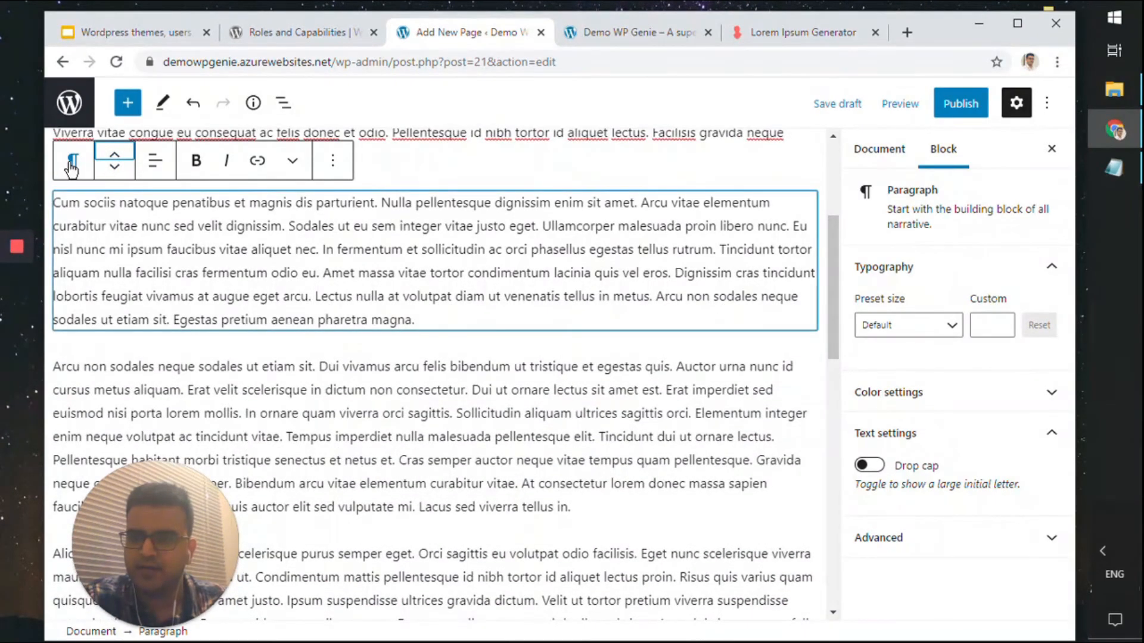
Transform that paragraph into a quote block
{"action": "left_click", "coordinate": [72, 168]}
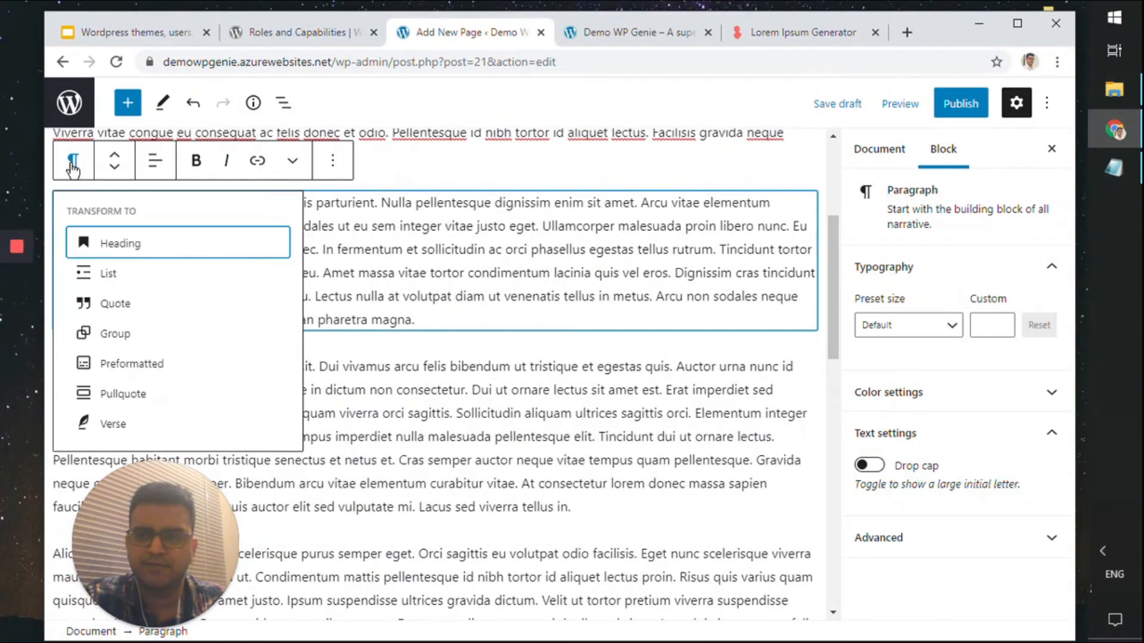
{"action": "left_click", "coordinate": [100, 302]}
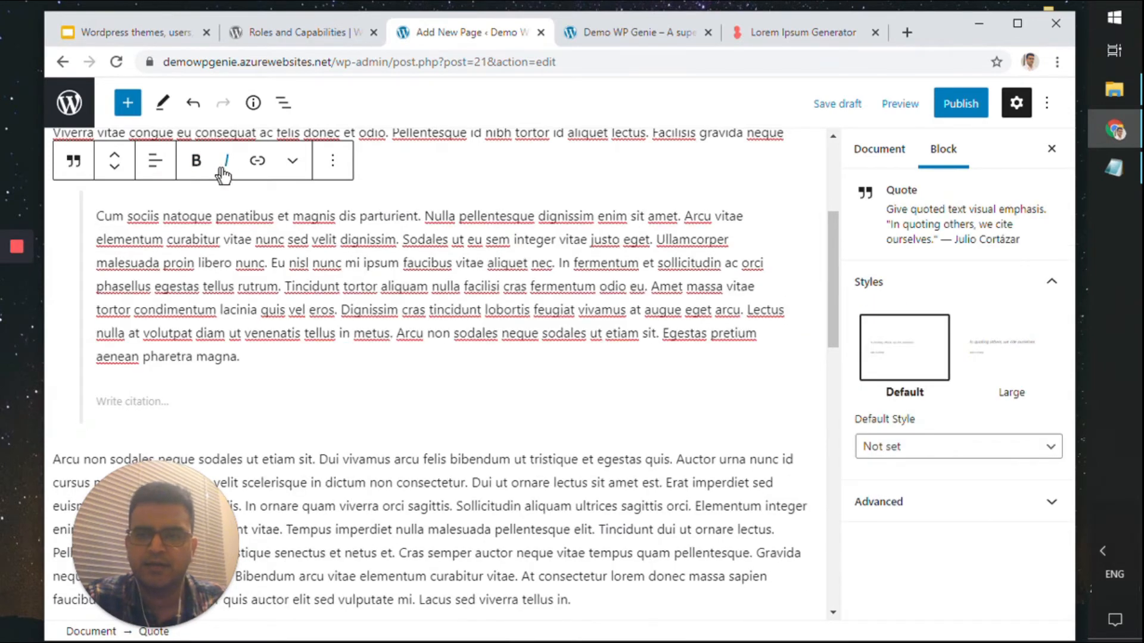
{"action": "left_click", "coordinate": [282, 166]}
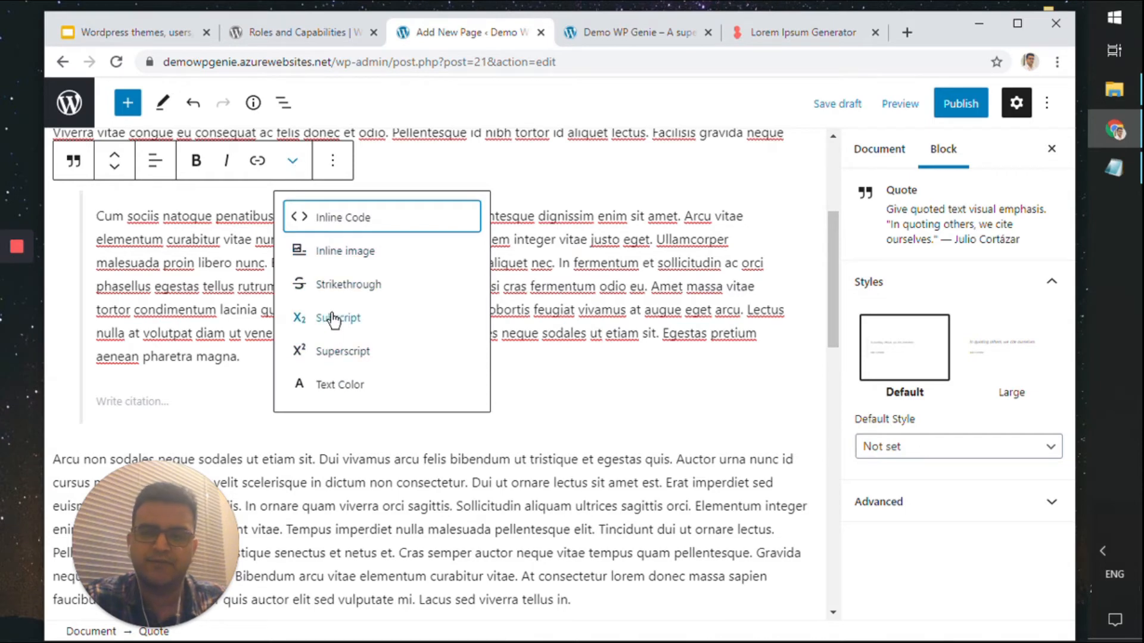
{"action": "left_click", "coordinate": [650, 218]}
{"action": "scroll", "coordinate": [711, 280], "scroll_direction": "up", "scroll_amount": 4}
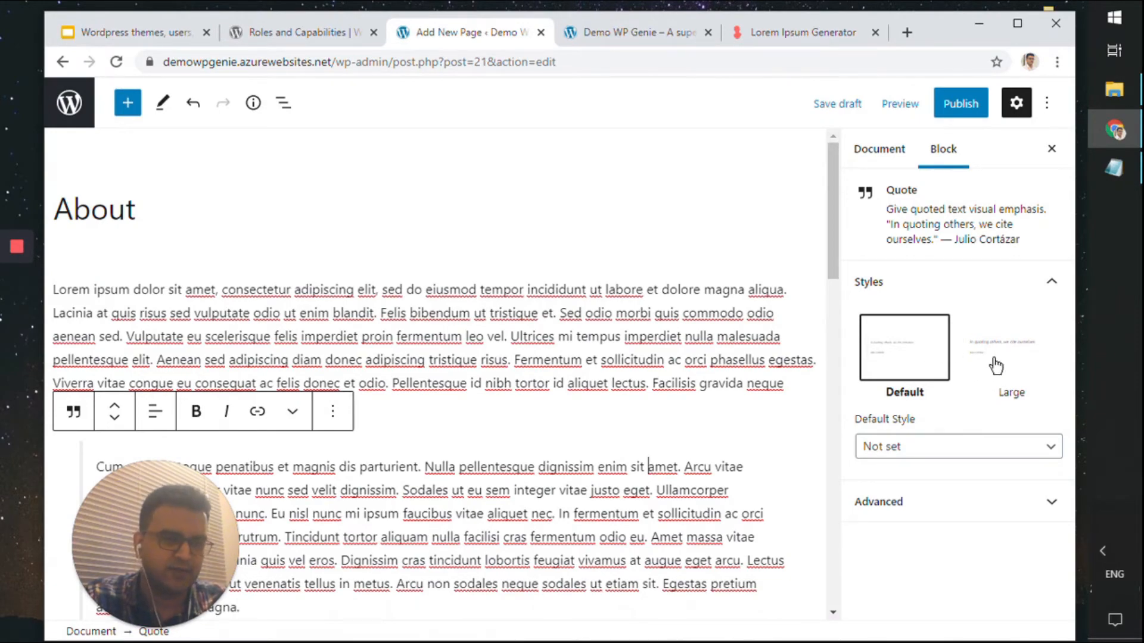
{"action": "scroll", "coordinate": [791, 441], "scroll_direction": "down", "scroll_amount": 8}
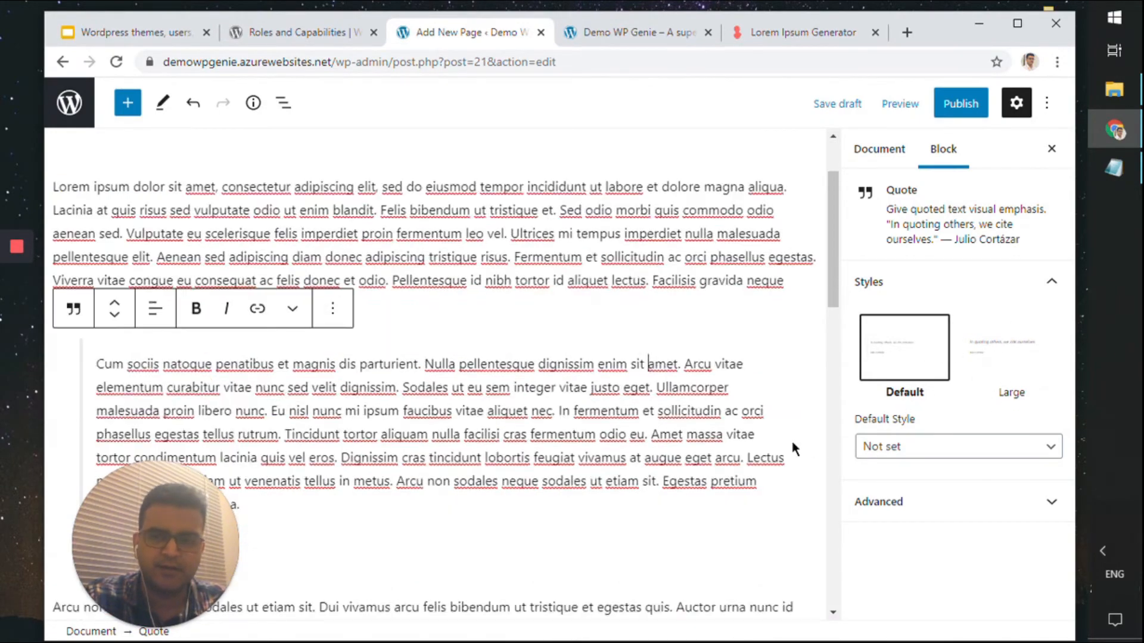
{"action": "scroll", "coordinate": [674, 432], "scroll_direction": "up", "scroll_amount": 8}
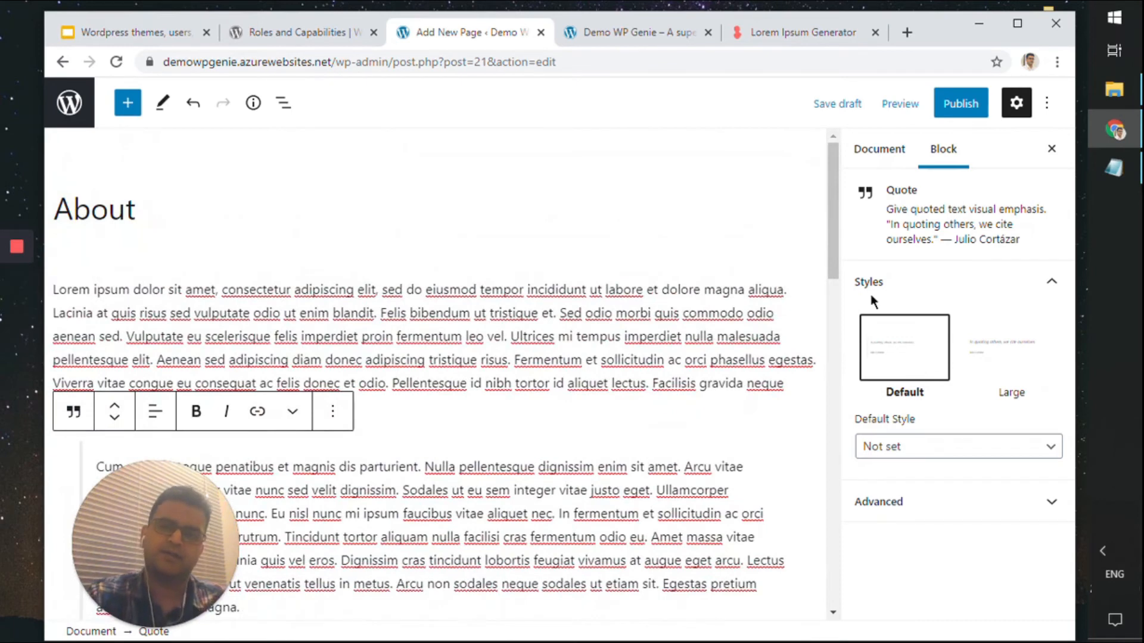
Browse the block inserter's Text, Design, Widgets and Embeds categories
{"action": "left_click", "coordinate": [469, 325]}
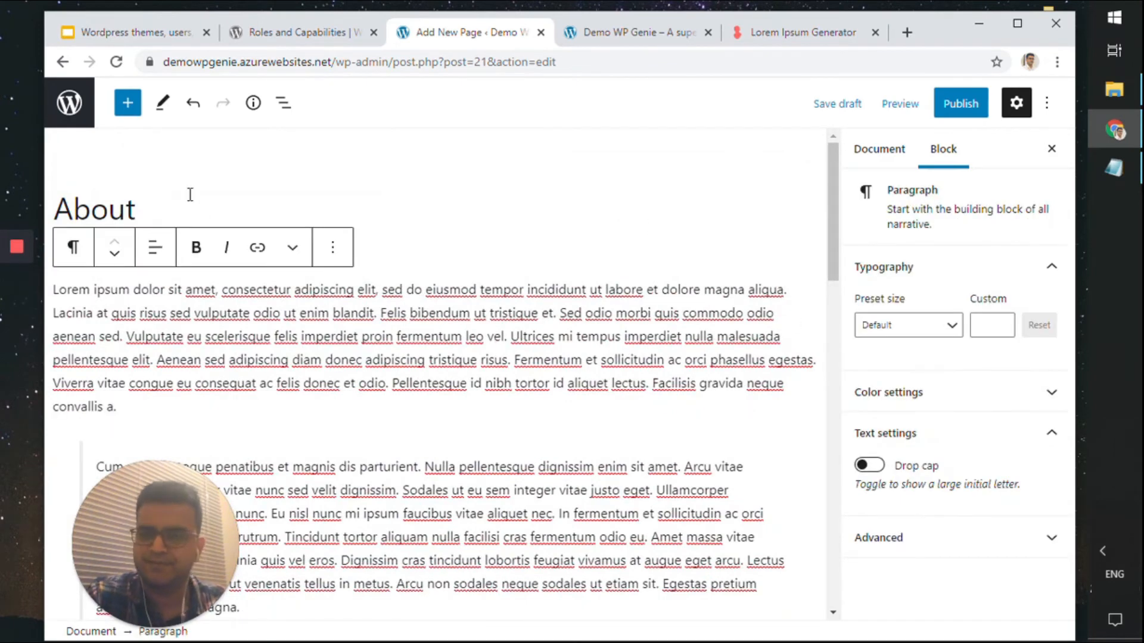
{"action": "left_click", "coordinate": [128, 108]}
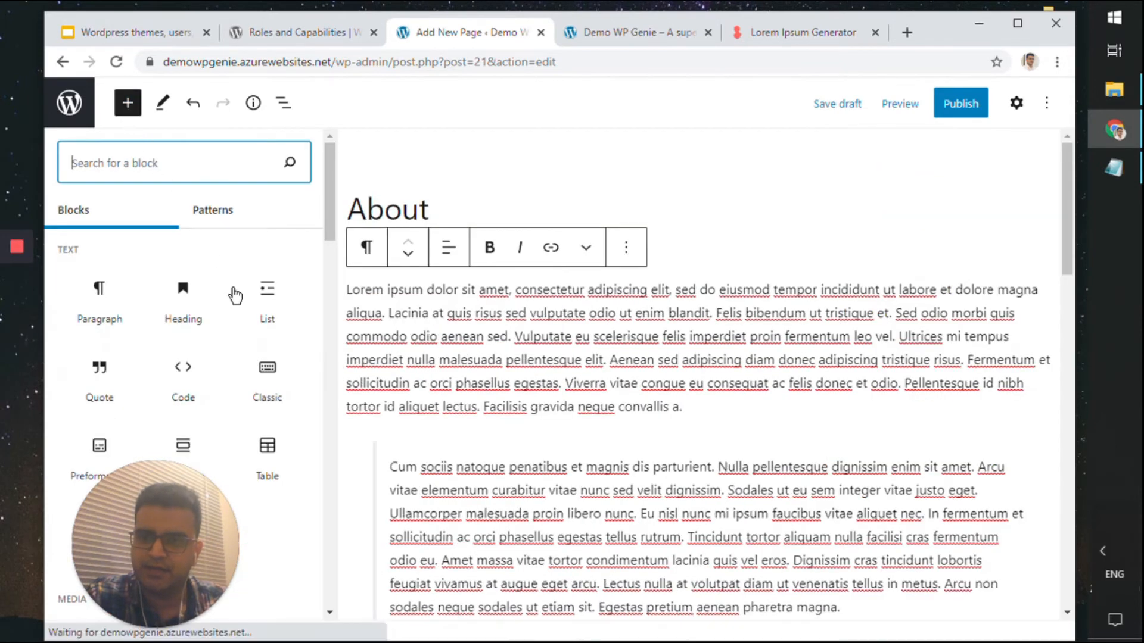
{"action": "scroll", "coordinate": [234, 303], "scroll_direction": "down", "scroll_amount": 4}
{"action": "scroll", "coordinate": [242, 342], "scroll_direction": "down", "scroll_amount": 12}
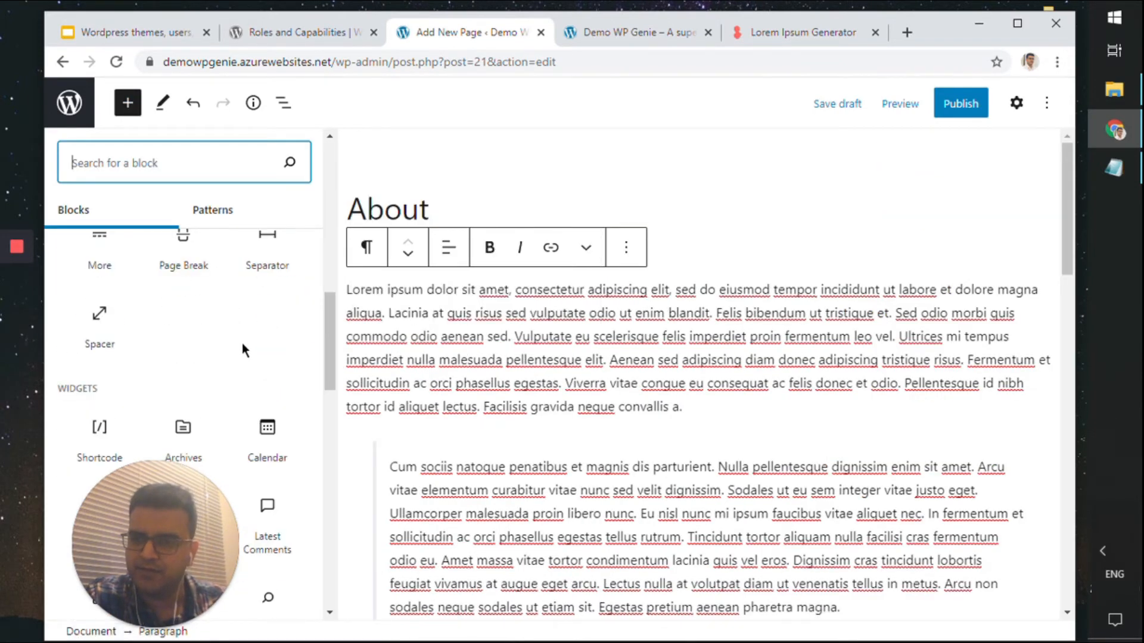
{"action": "mouse_move", "coordinate": [253, 327]}
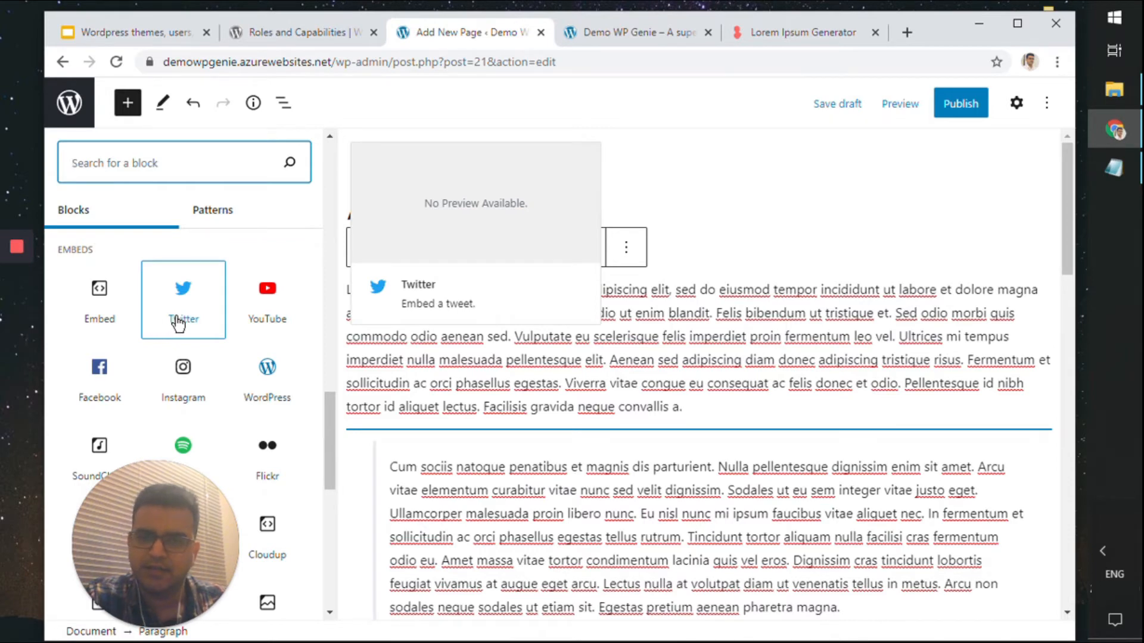
{"action": "scroll", "coordinate": [178, 324], "scroll_direction": "down", "scroll_amount": 4}
{"action": "scroll", "coordinate": [178, 324], "scroll_direction": "down", "scroll_amount": 4}
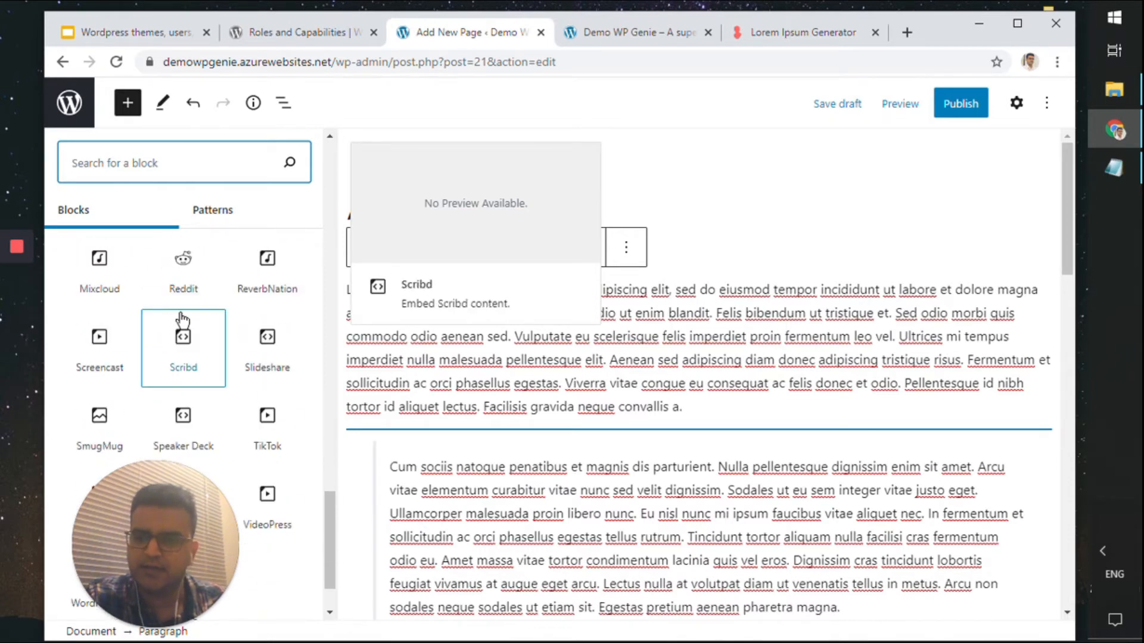
{"action": "scroll", "coordinate": [220, 369], "scroll_direction": "down", "scroll_amount": 1}
{"action": "scroll", "coordinate": [219, 368], "scroll_direction": "up", "scroll_amount": 10}
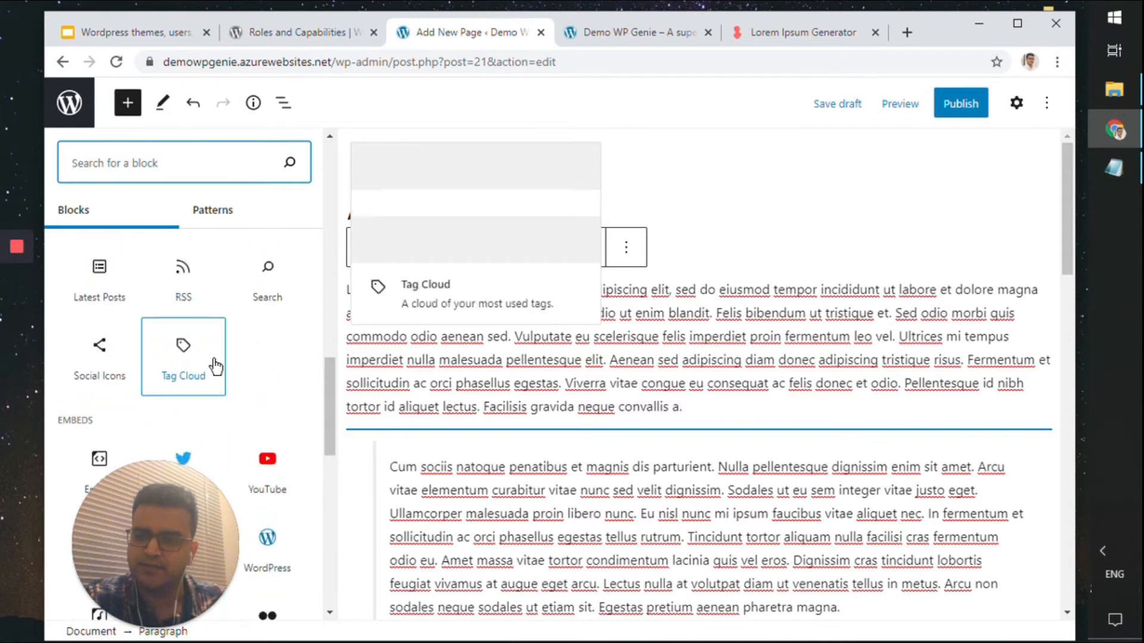
{"action": "scroll", "coordinate": [222, 365], "scroll_direction": "up", "scroll_amount": 5}
{"action": "scroll", "coordinate": [224, 362], "scroll_direction": "up", "scroll_amount": 1}
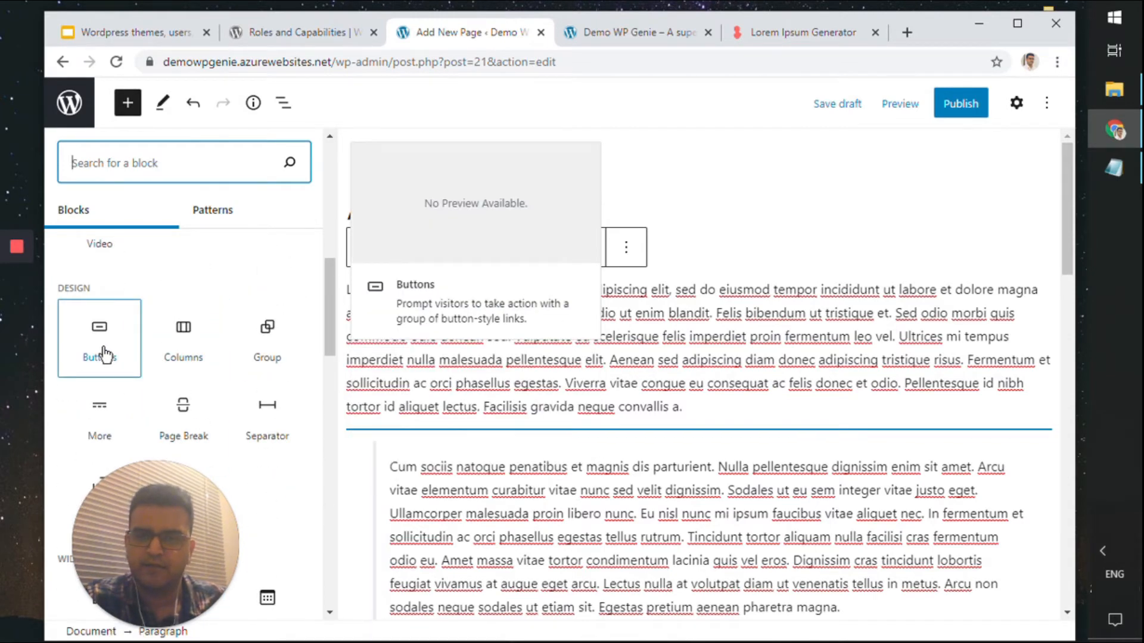
{"action": "scroll", "coordinate": [137, 354], "scroll_direction": "up", "scroll_amount": 7}
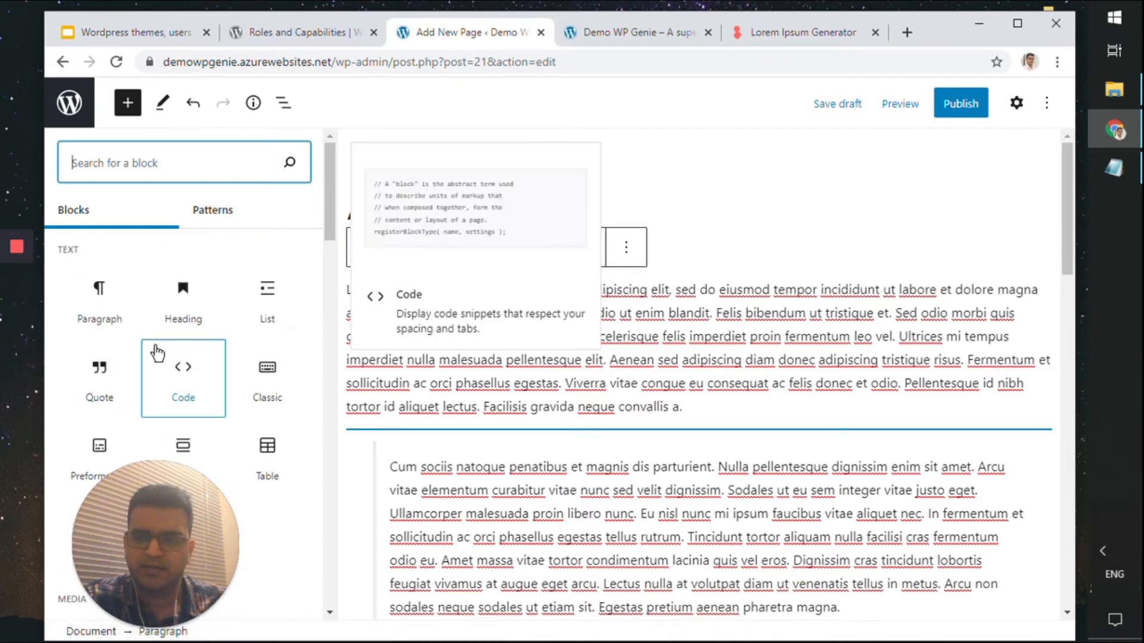
Publish the About page and view the live site's front page
{"action": "left_click", "coordinate": [932, 339]}
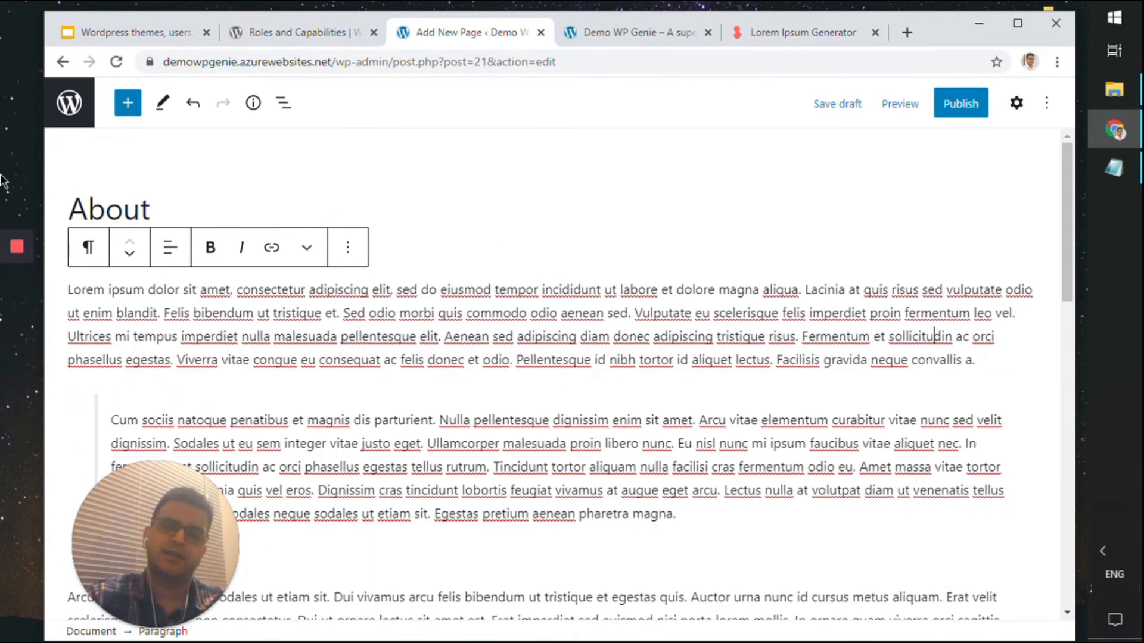
{"action": "left_click", "coordinate": [975, 112]}
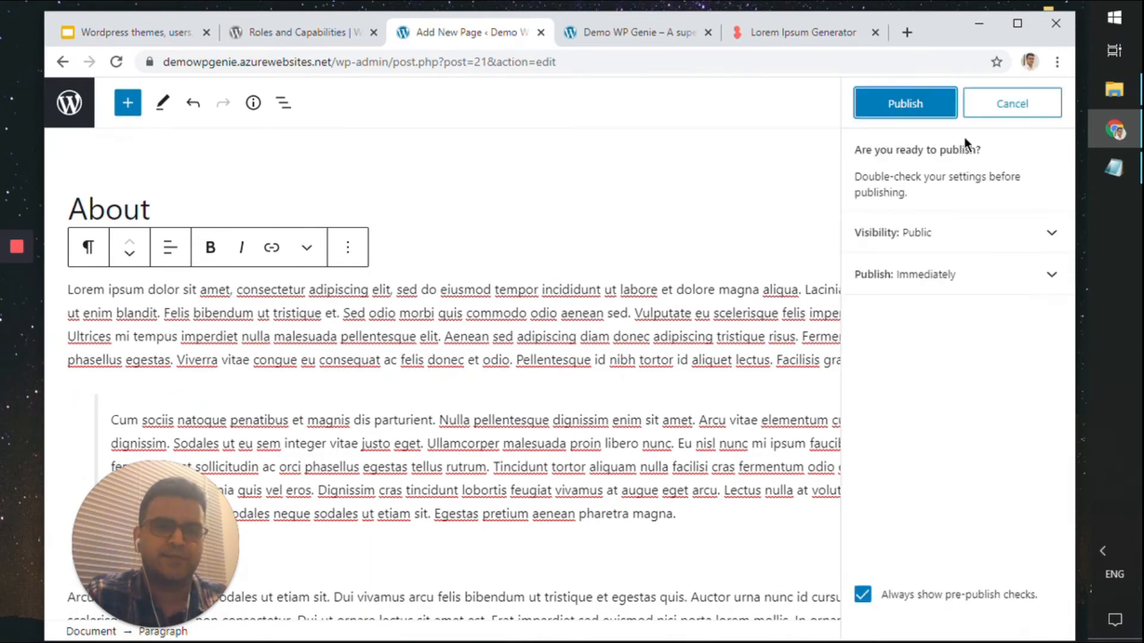
{"action": "left_click", "coordinate": [920, 105]}
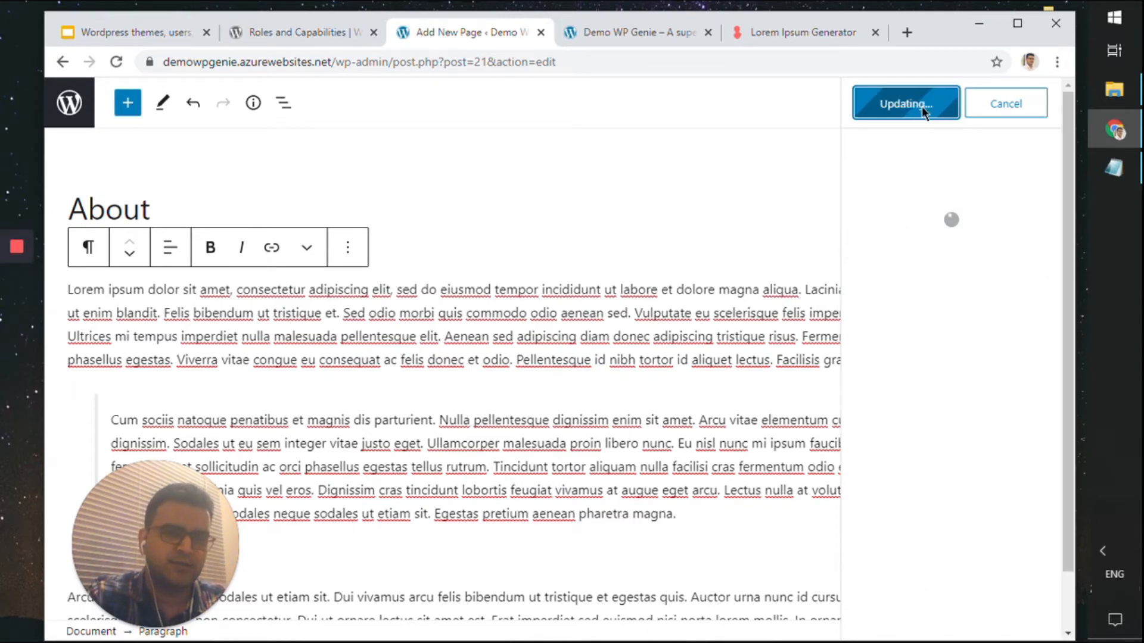
{"action": "left_click", "coordinate": [622, 34]}
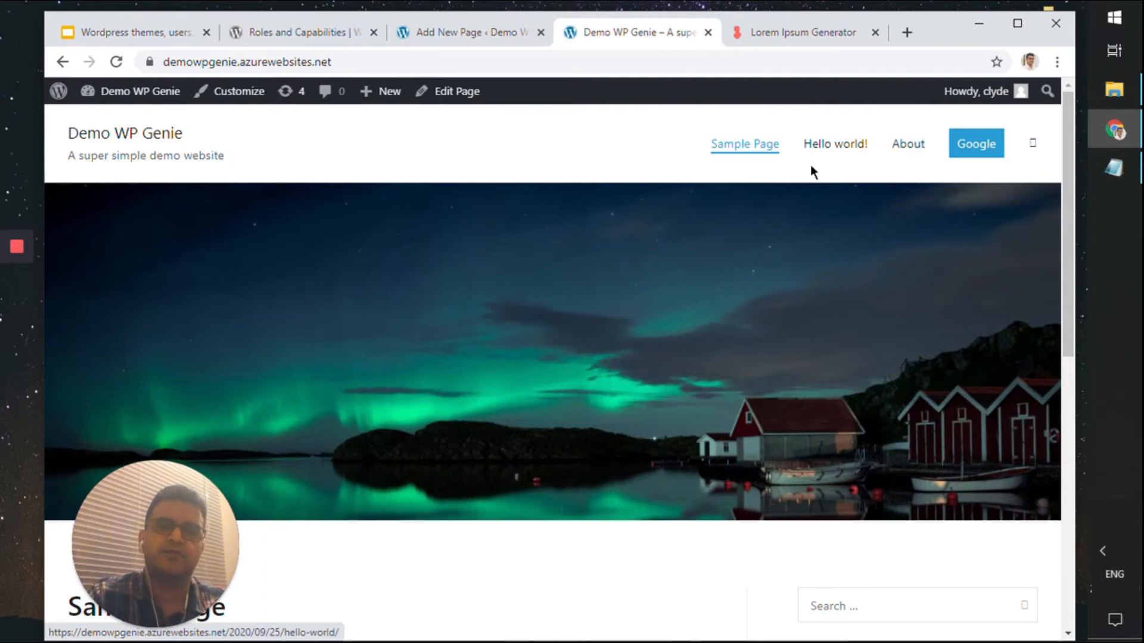
Open the live About page and scroll through its sunset image and lorem ipsum text
{"action": "left_click", "coordinate": [893, 146]}
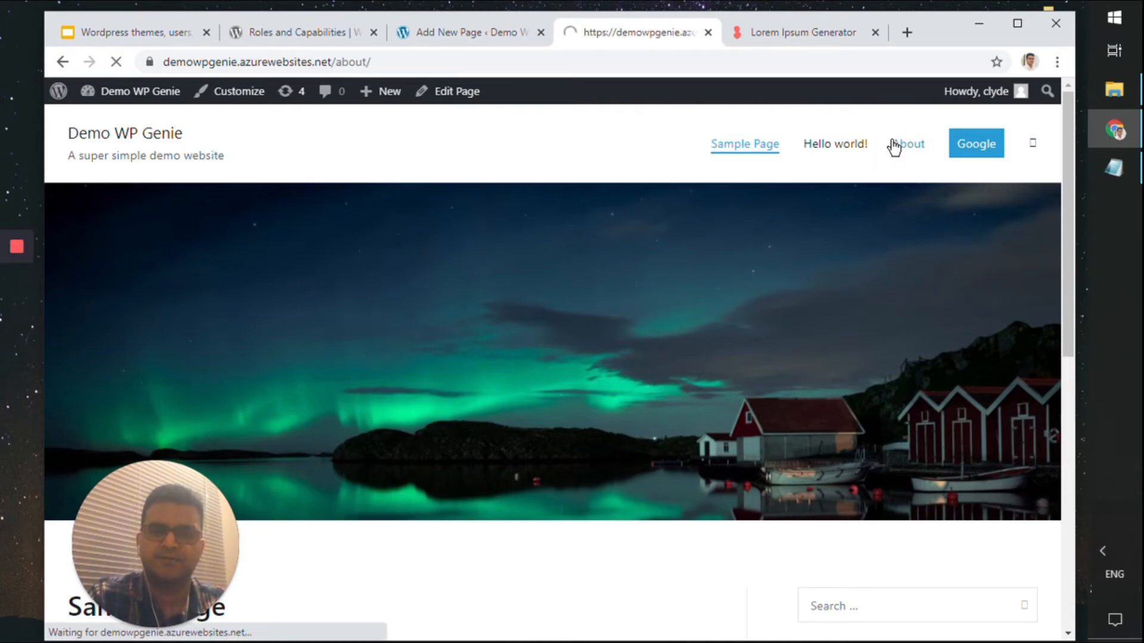
{"action": "scroll", "coordinate": [900, 226], "scroll_direction": "down", "scroll_amount": 7}
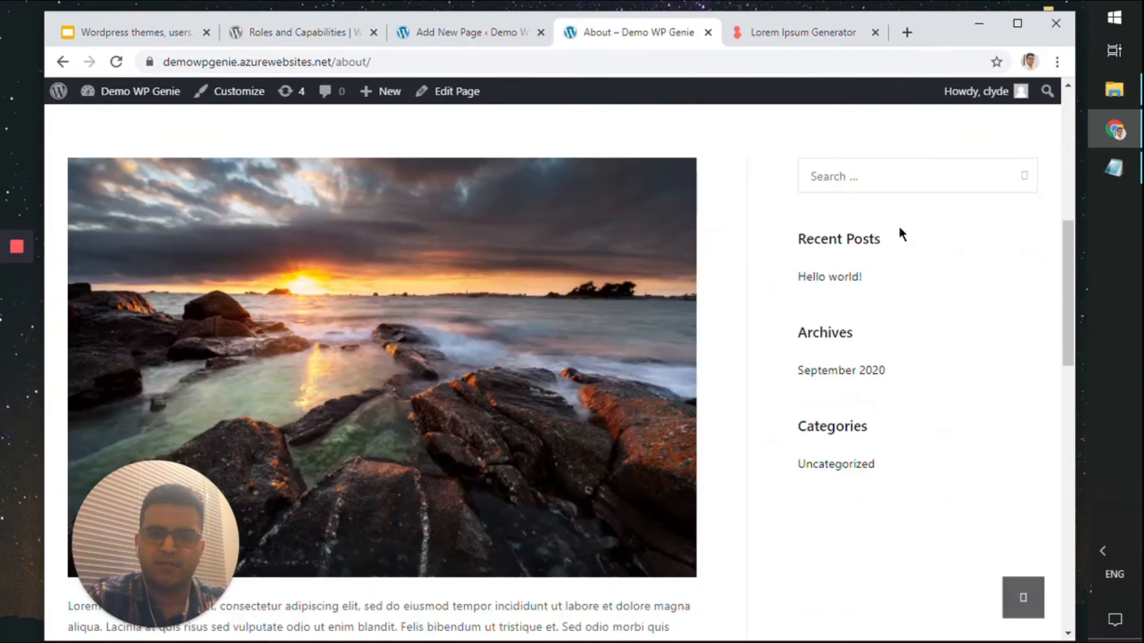
{"action": "scroll", "coordinate": [899, 229], "scroll_direction": "up", "scroll_amount": 3}
{"action": "scroll", "coordinate": [899, 229], "scroll_direction": "down", "scroll_amount": 6}
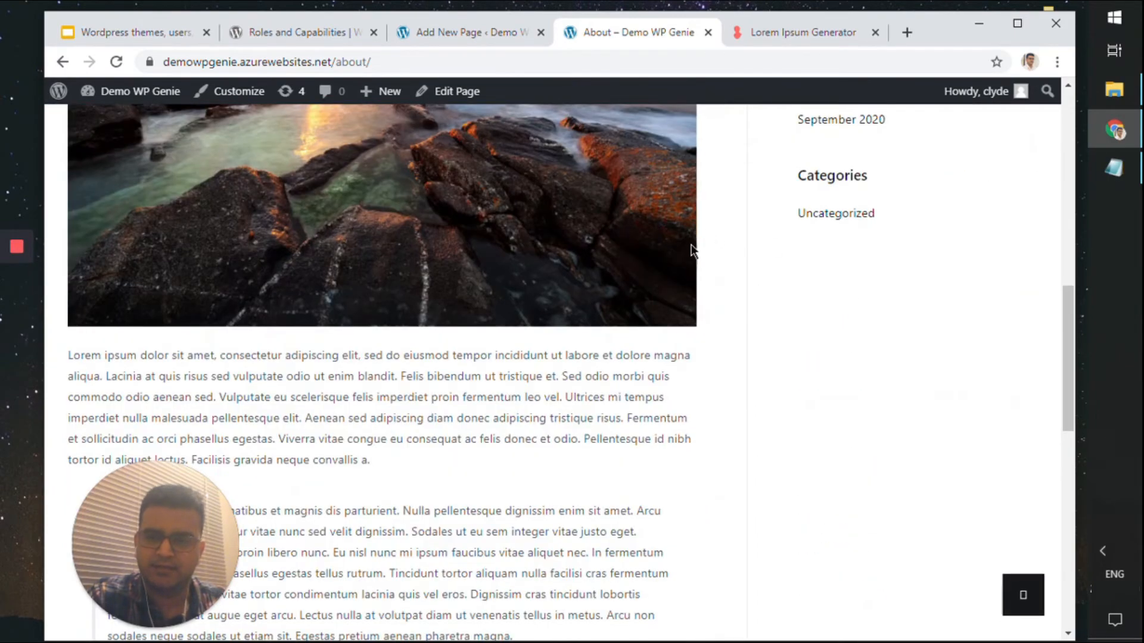
{"action": "scroll", "coordinate": [694, 247], "scroll_direction": "down", "scroll_amount": 4}
{"action": "scroll", "coordinate": [691, 244], "scroll_direction": "down", "scroll_amount": 8}
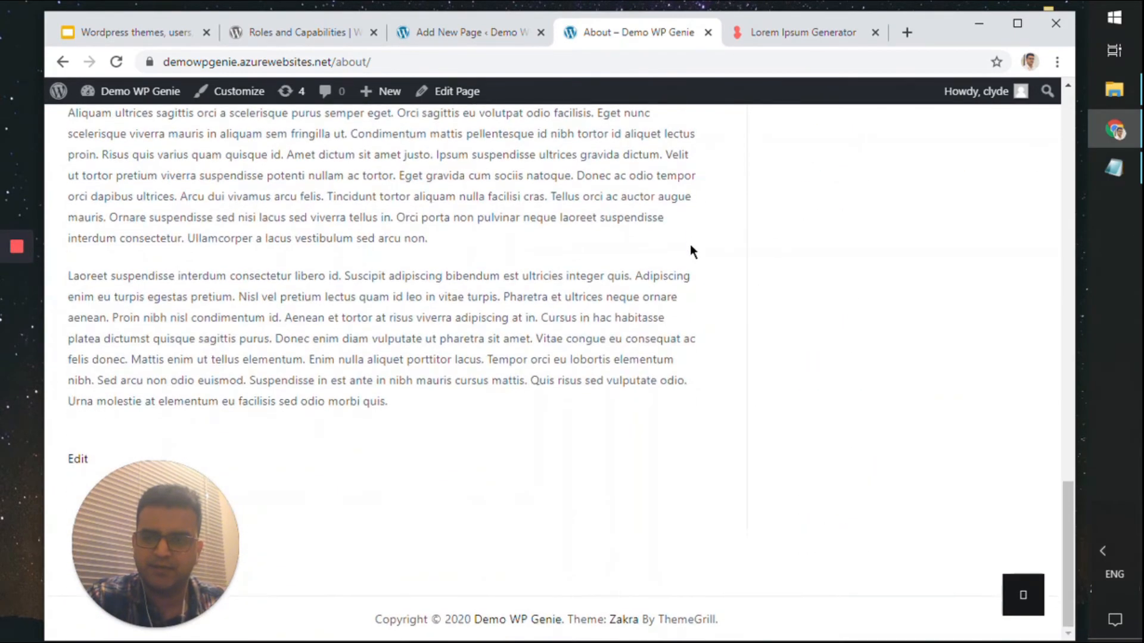
{"action": "scroll", "coordinate": [690, 244], "scroll_direction": "up", "scroll_amount": 12}
{"action": "scroll", "coordinate": [681, 247], "scroll_direction": "up", "scroll_amount": 10}
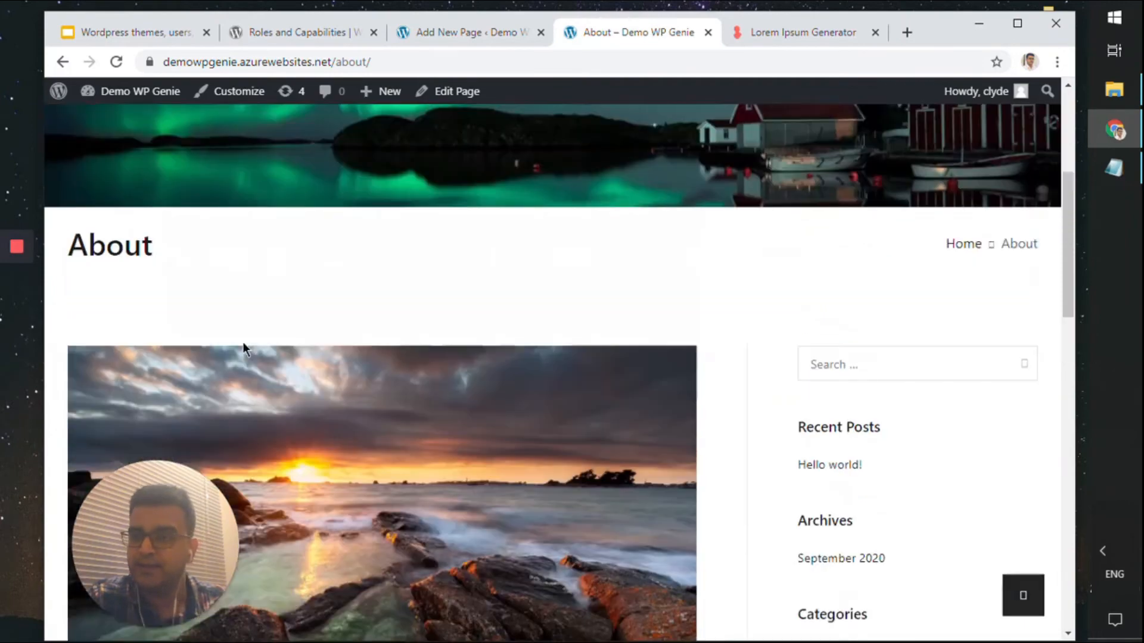
{"action": "scroll", "coordinate": [360, 434], "scroll_direction": "down", "scroll_amount": 7}
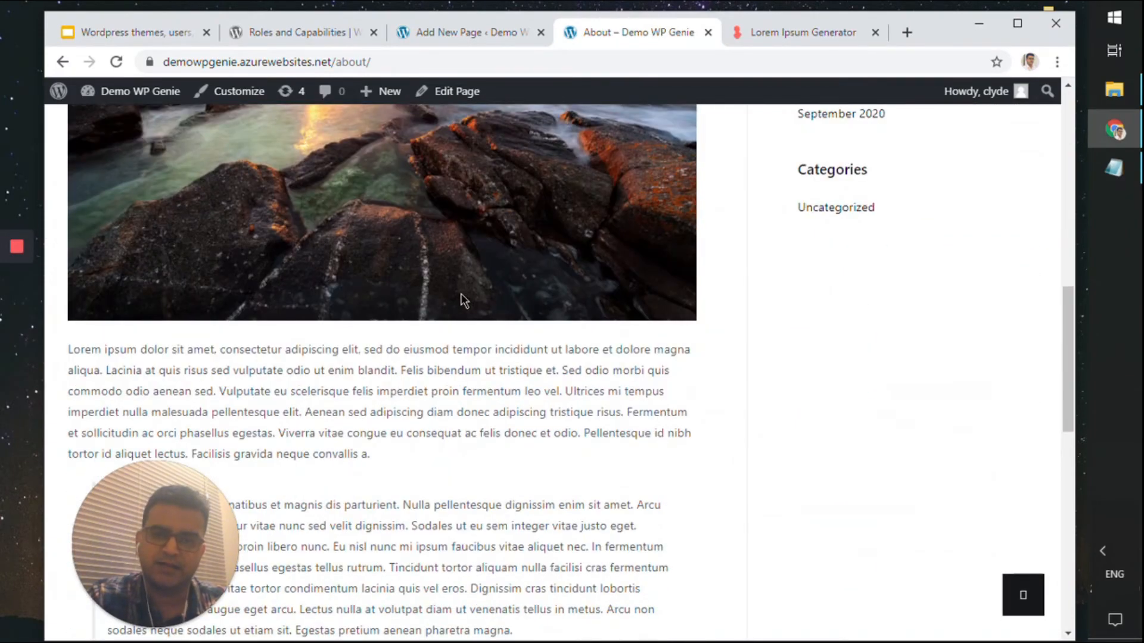
{"action": "scroll", "coordinate": [455, 280], "scroll_direction": "up", "scroll_amount": 10}
{"action": "scroll", "coordinate": [459, 498], "scroll_direction": "down", "scroll_amount": 4}
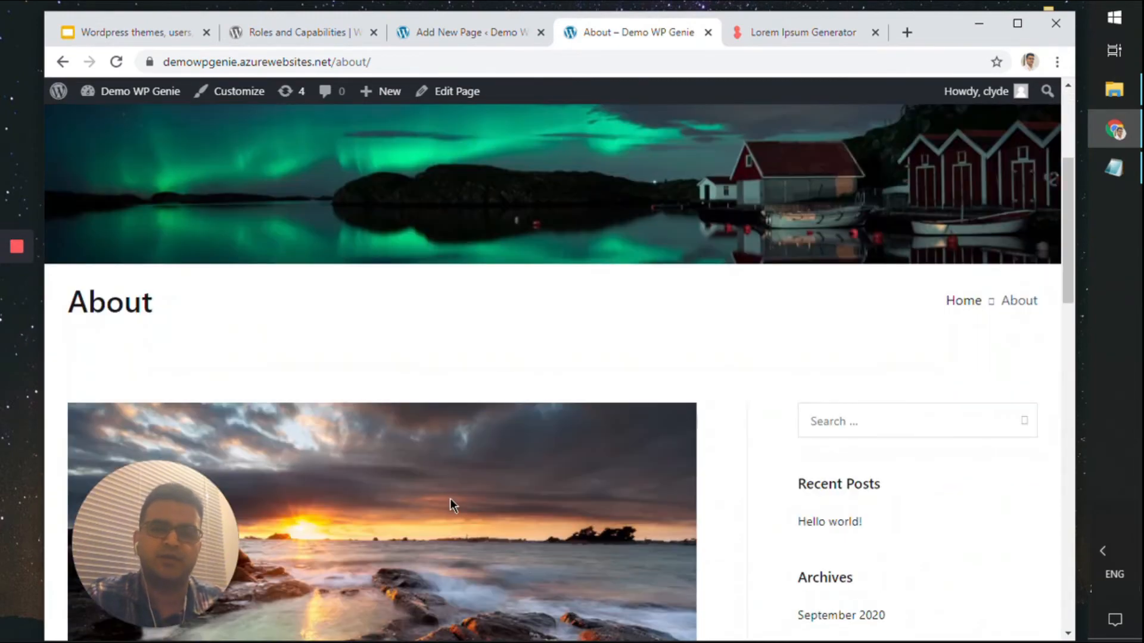
{"action": "scroll", "coordinate": [526, 523], "scroll_direction": "up", "scroll_amount": 4}
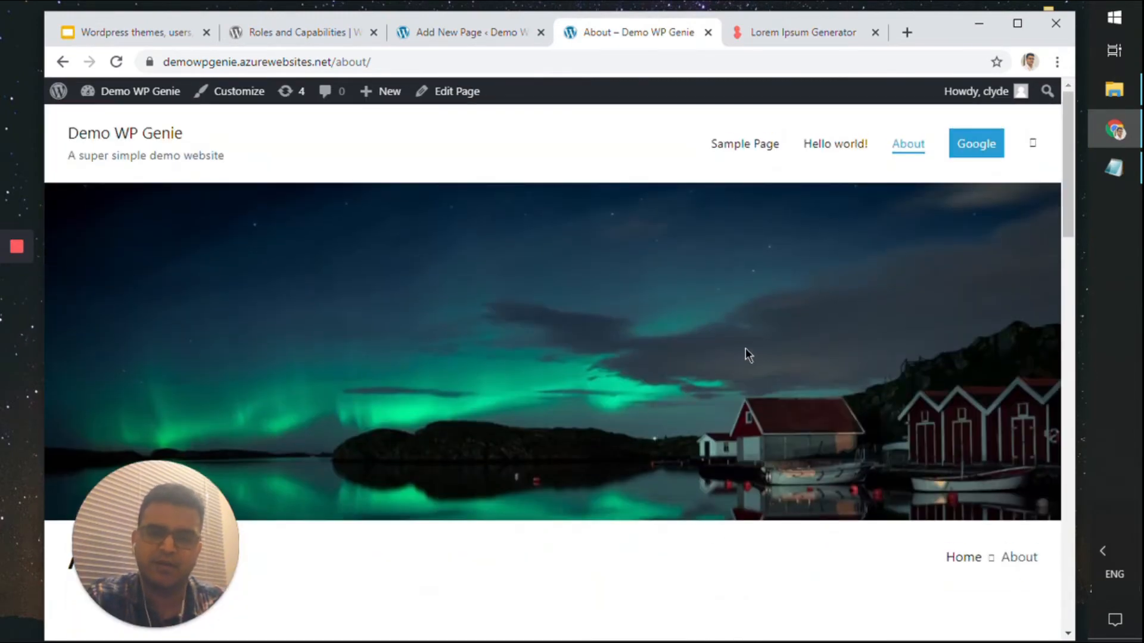
{"action": "scroll", "coordinate": [774, 351], "scroll_direction": "down", "scroll_amount": 4}
{"action": "scroll", "coordinate": [713, 516], "scroll_direction": "down", "scroll_amount": 4}
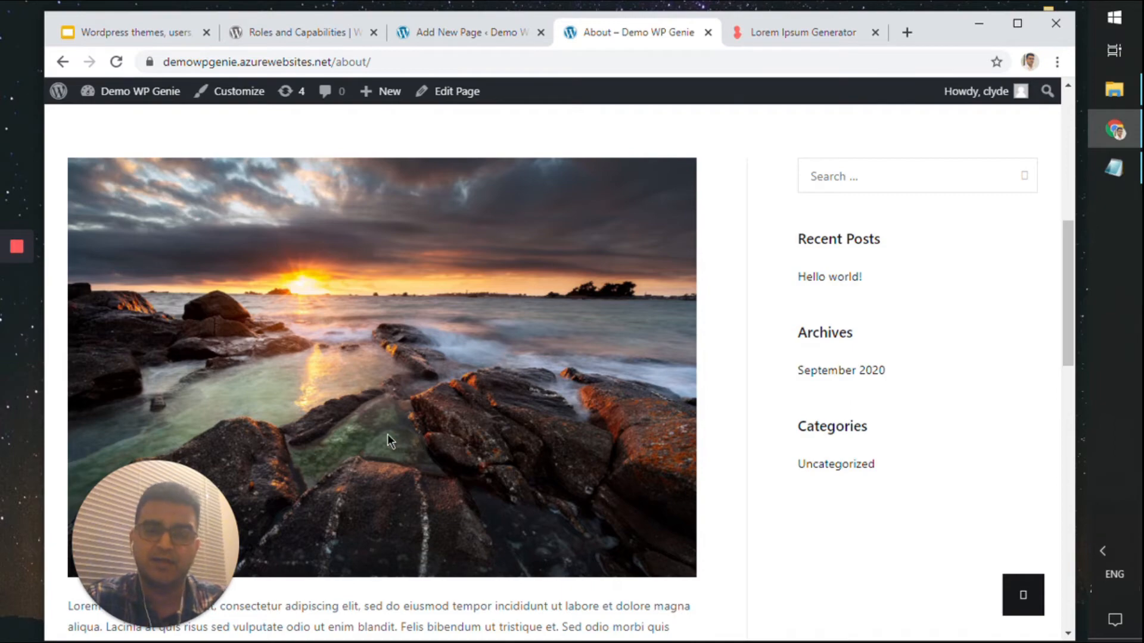
{"action": "scroll", "coordinate": [369, 451], "scroll_direction": "up", "scroll_amount": 8}
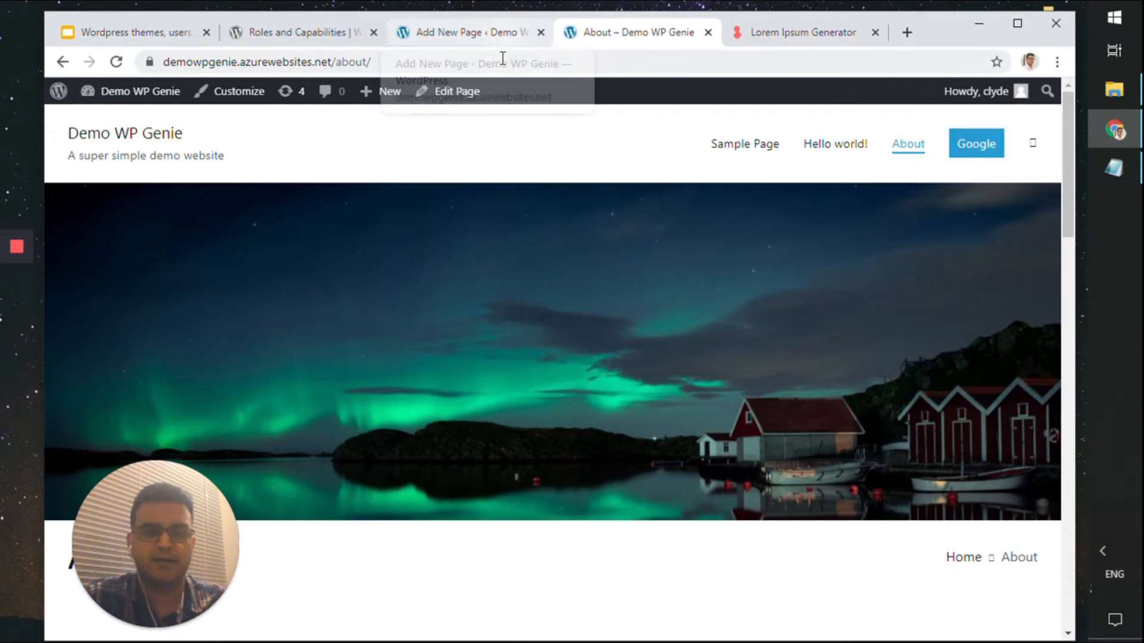
Leave the About page editor and start a new blank post from the Posts list
{"action": "left_click", "coordinate": [487, 39]}
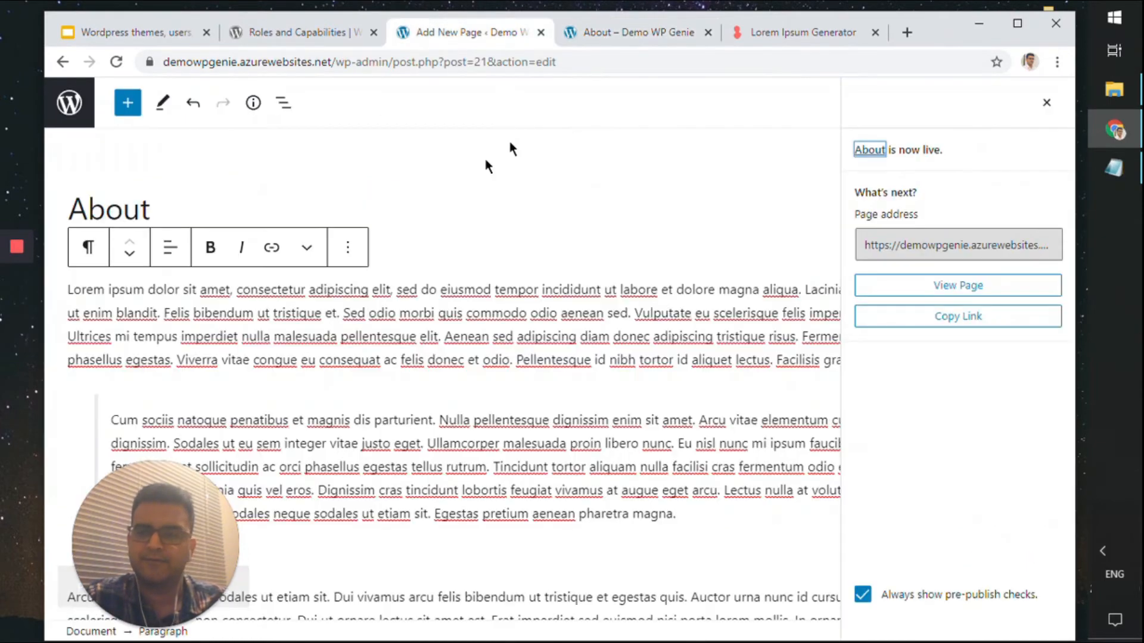
{"action": "left_click", "coordinate": [70, 104]}
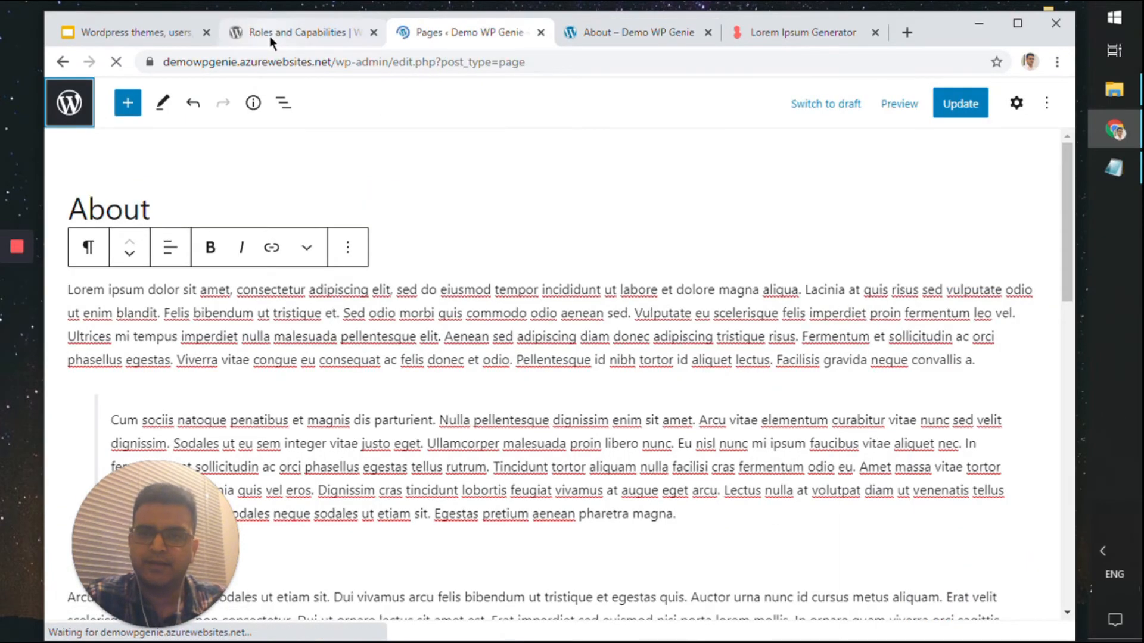
{"action": "scroll", "coordinate": [553, 356], "scroll_direction": "down", "scroll_amount": 1}
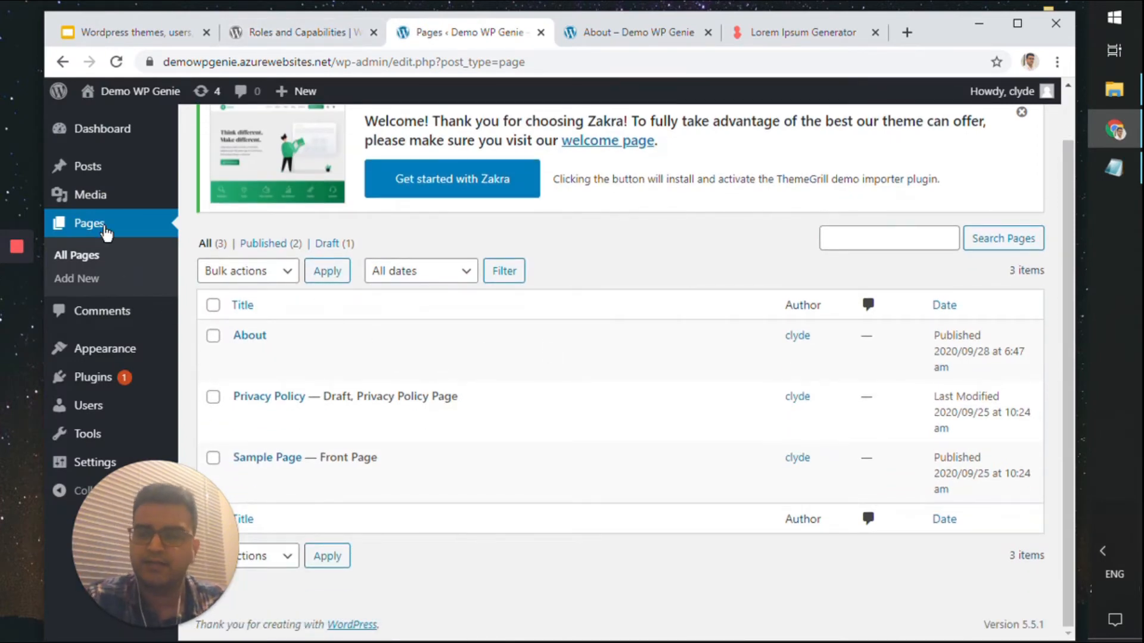
{"action": "left_click", "coordinate": [98, 169]}
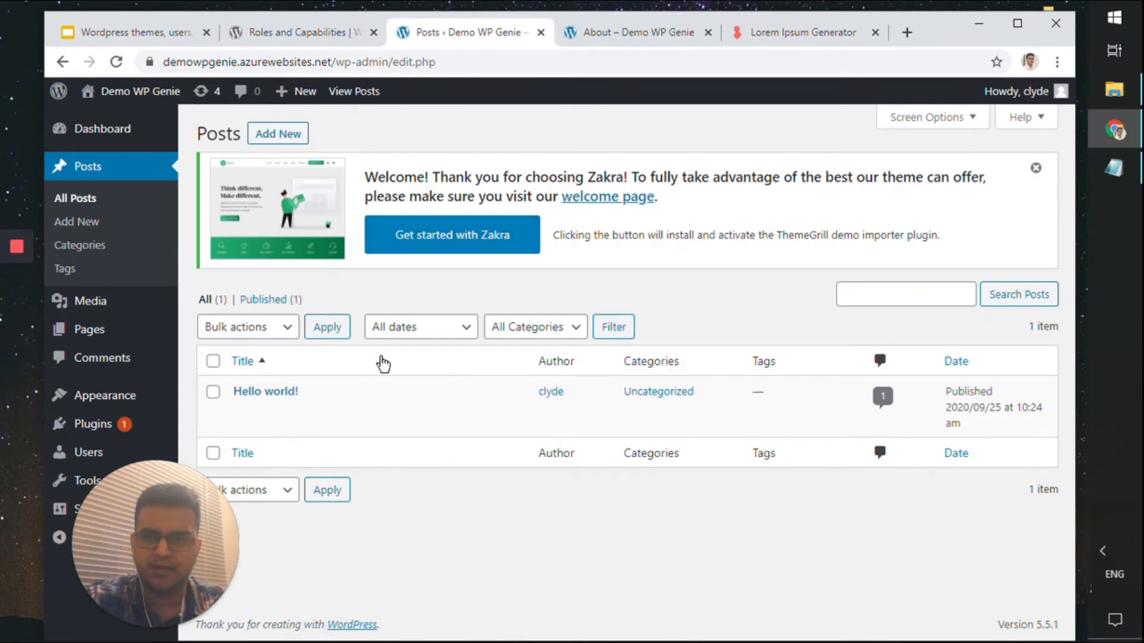
{"action": "left_click", "coordinate": [292, 135]}
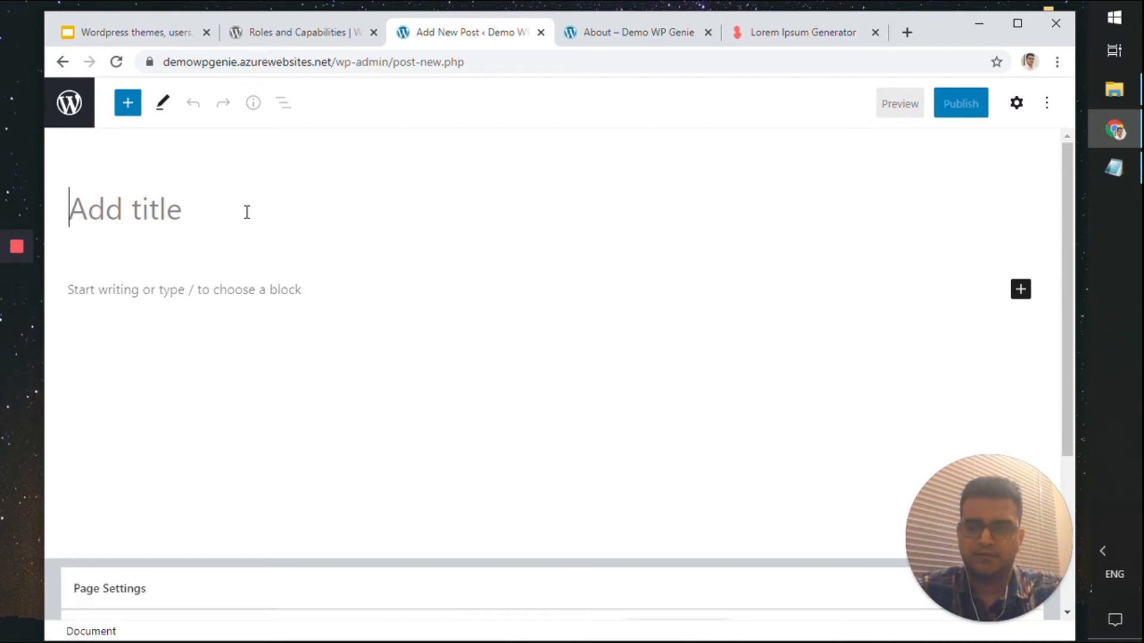
Title the post 'Important update' and paste the copied lorem ipsum paragraphs as its body
{"action": "type", "text": "Important "}
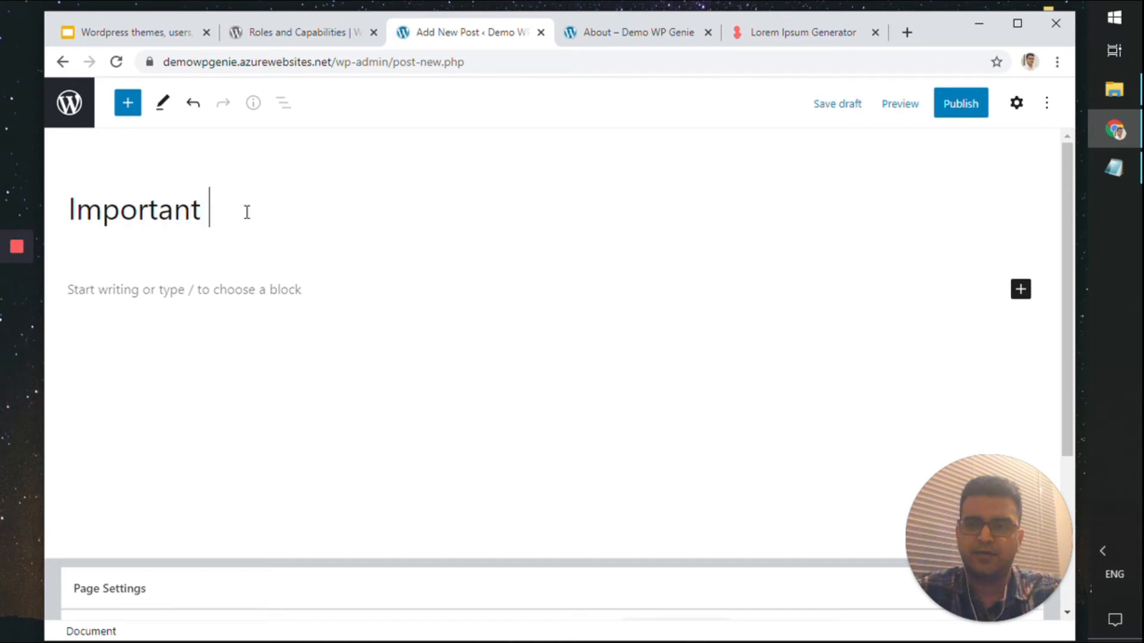
{"action": "type", "text": "update"}
{"action": "left_click", "coordinate": [823, 32]}
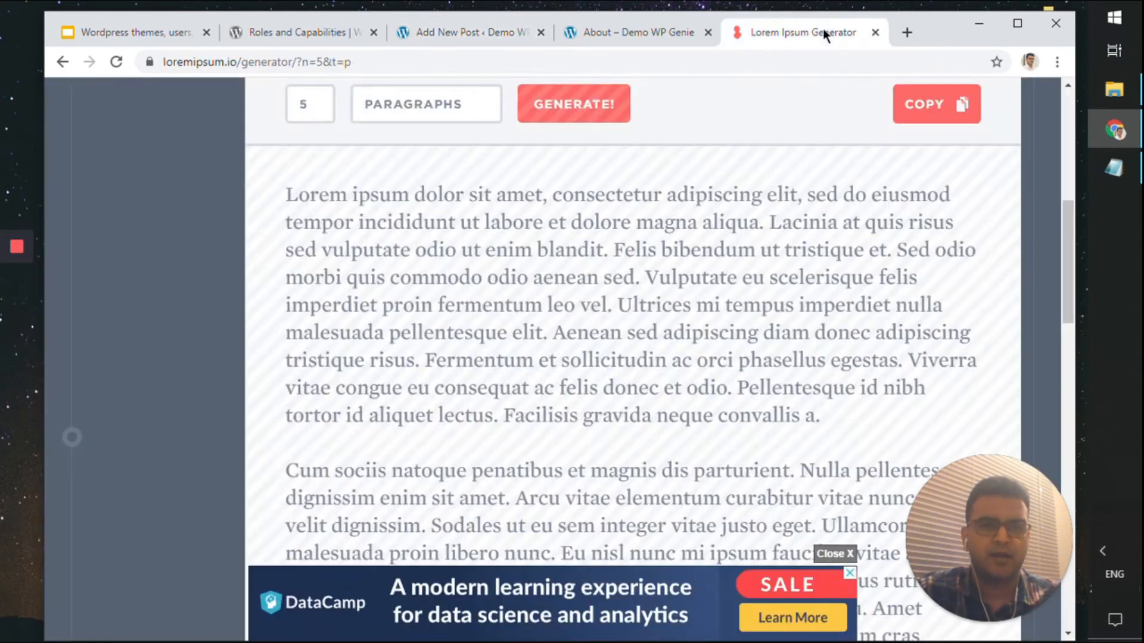
{"action": "left_click", "coordinate": [927, 104]}
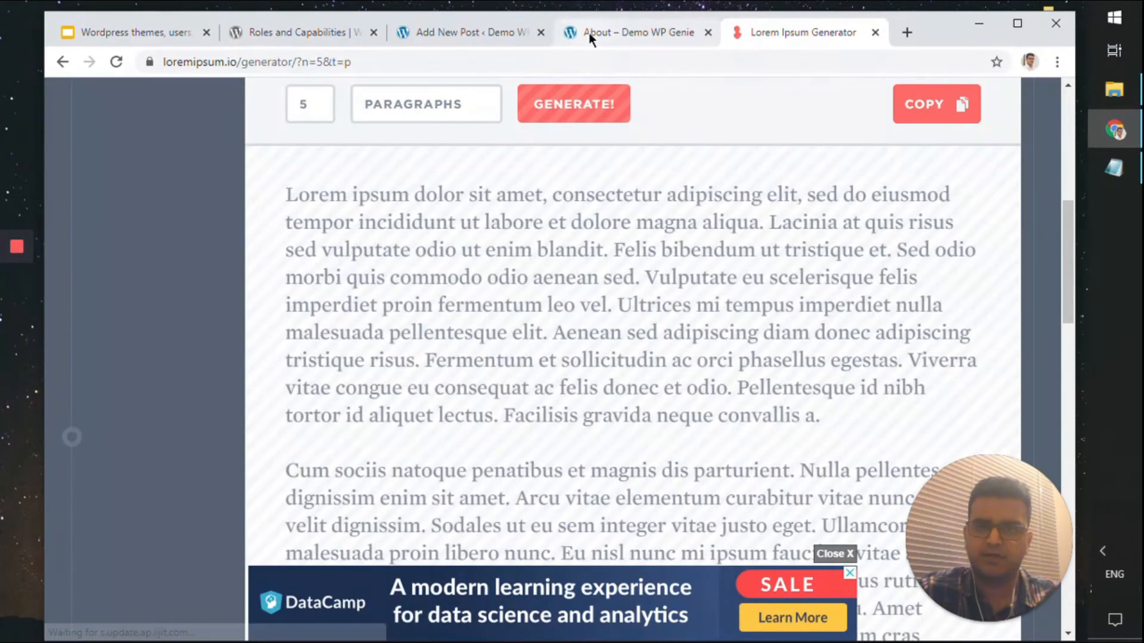
{"action": "left_click", "coordinate": [486, 36]}
{"action": "left_click", "coordinate": [337, 287]}
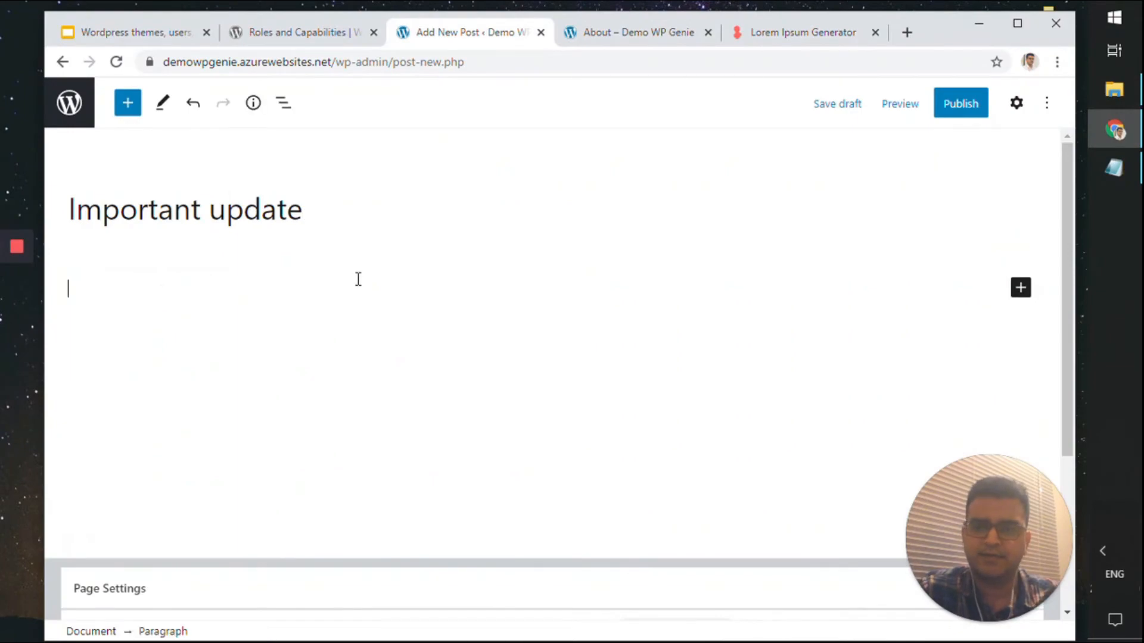
{"action": "key", "text": "ctrl+v"}
{"action": "scroll", "coordinate": [572, 350], "scroll_direction": "up", "scroll_amount": 10}
{"action": "left_click", "coordinate": [1016, 103]}
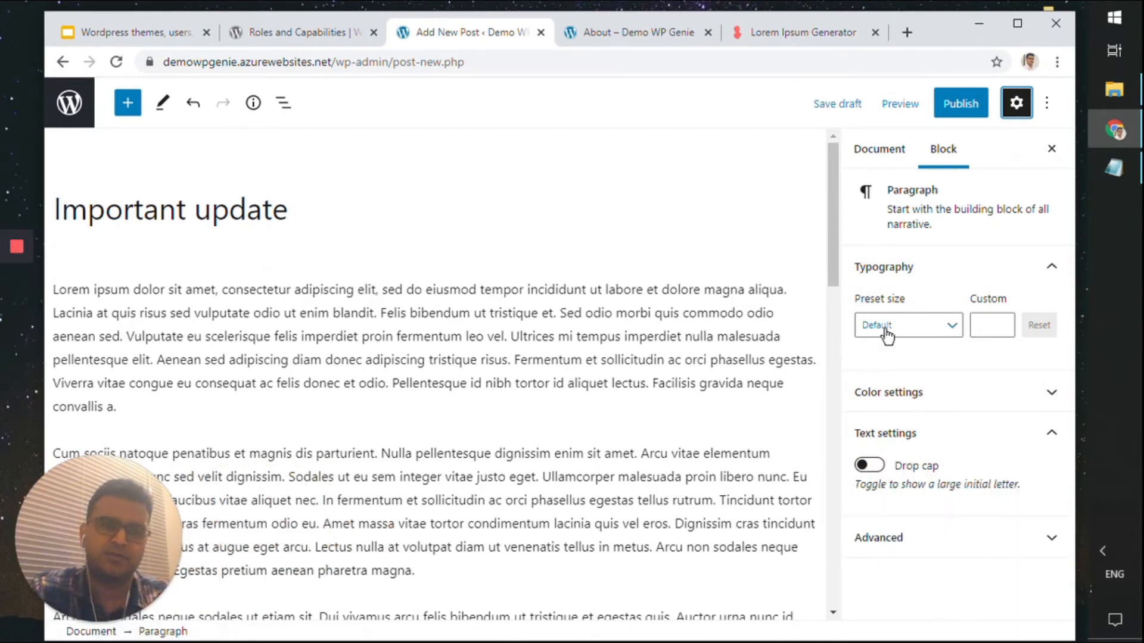
Show the post's Document settings and check its visibility options
{"action": "left_click", "coordinate": [876, 159]}
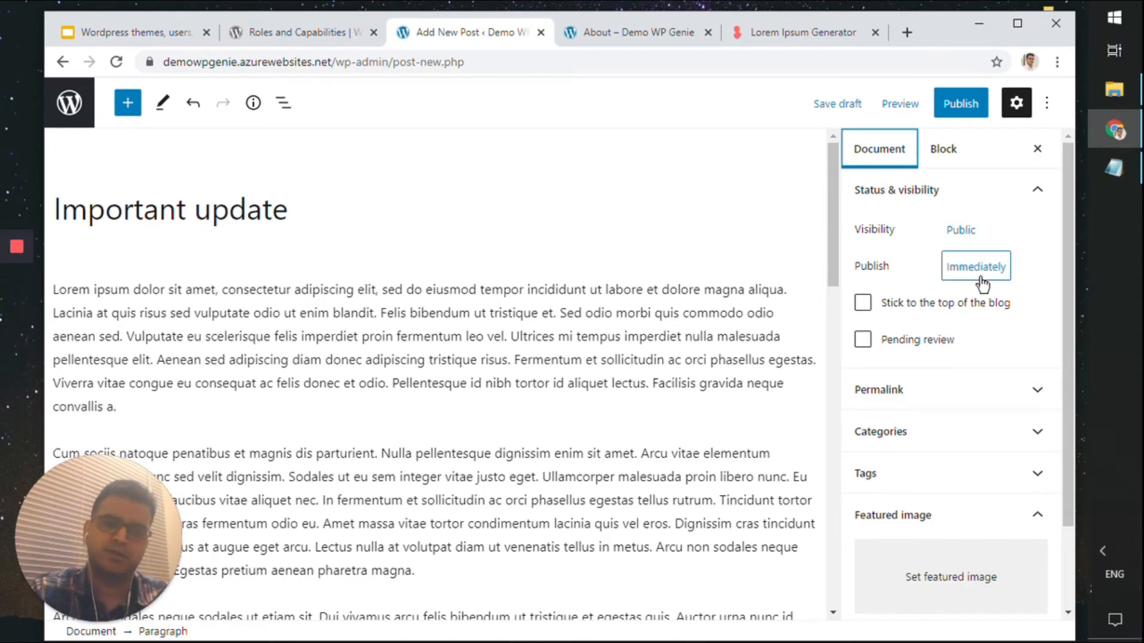
{"action": "left_click", "coordinate": [979, 234]}
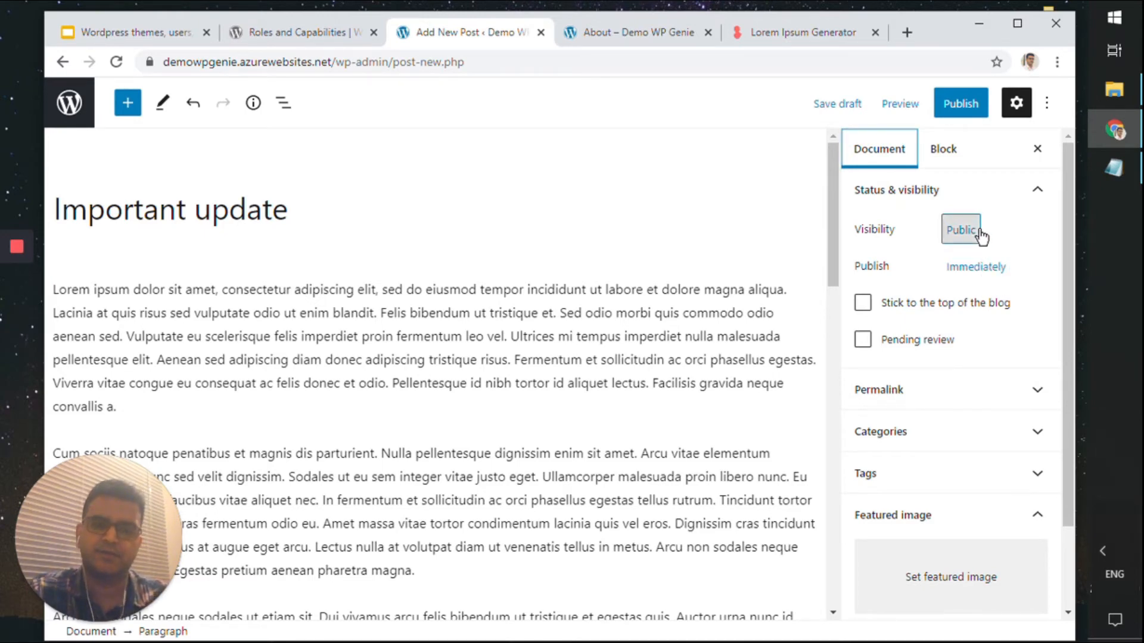
{"action": "left_click", "coordinate": [1017, 223]}
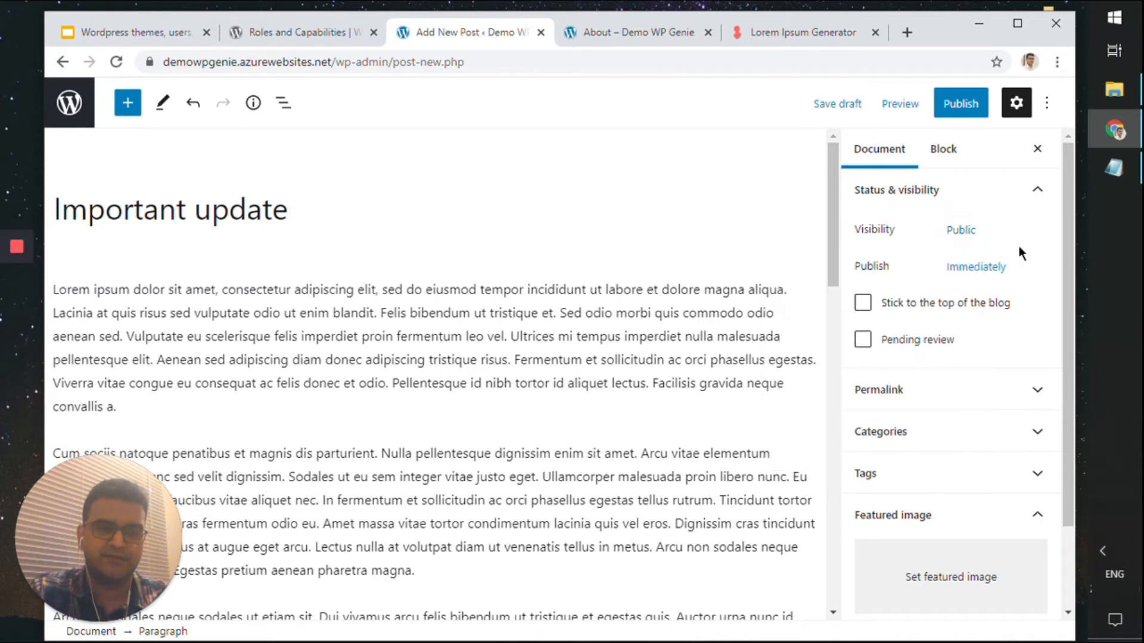
{"action": "scroll", "coordinate": [1018, 245], "scroll_direction": "down", "scroll_amount": 2}
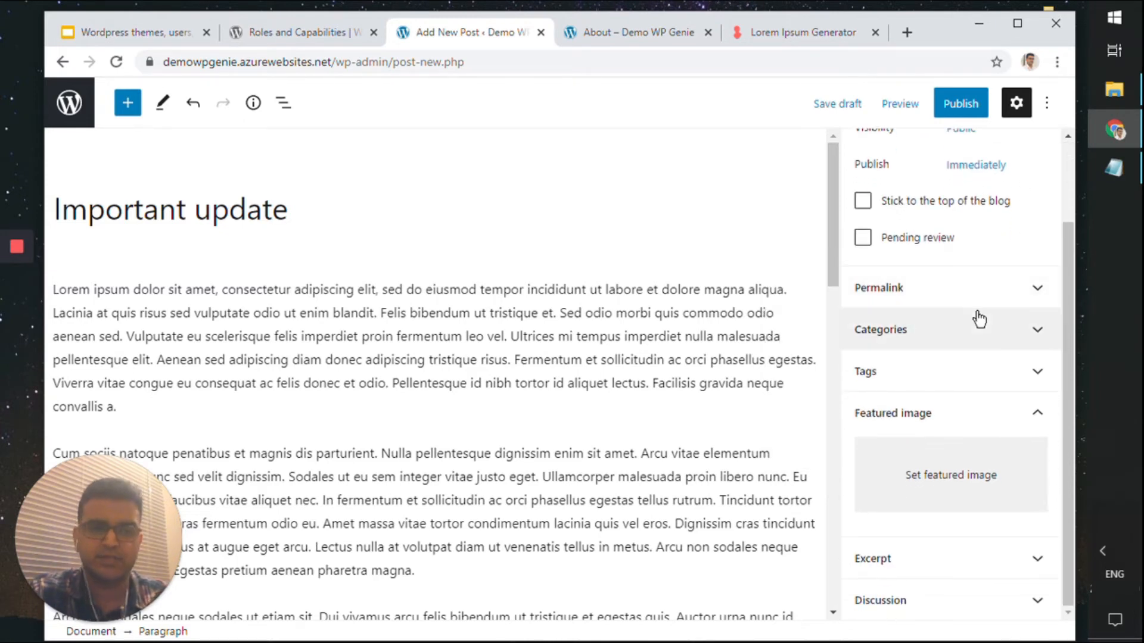
Set the rocky sunset photo as the featured image and expand the Categories panel
{"action": "left_click", "coordinate": [988, 454]}
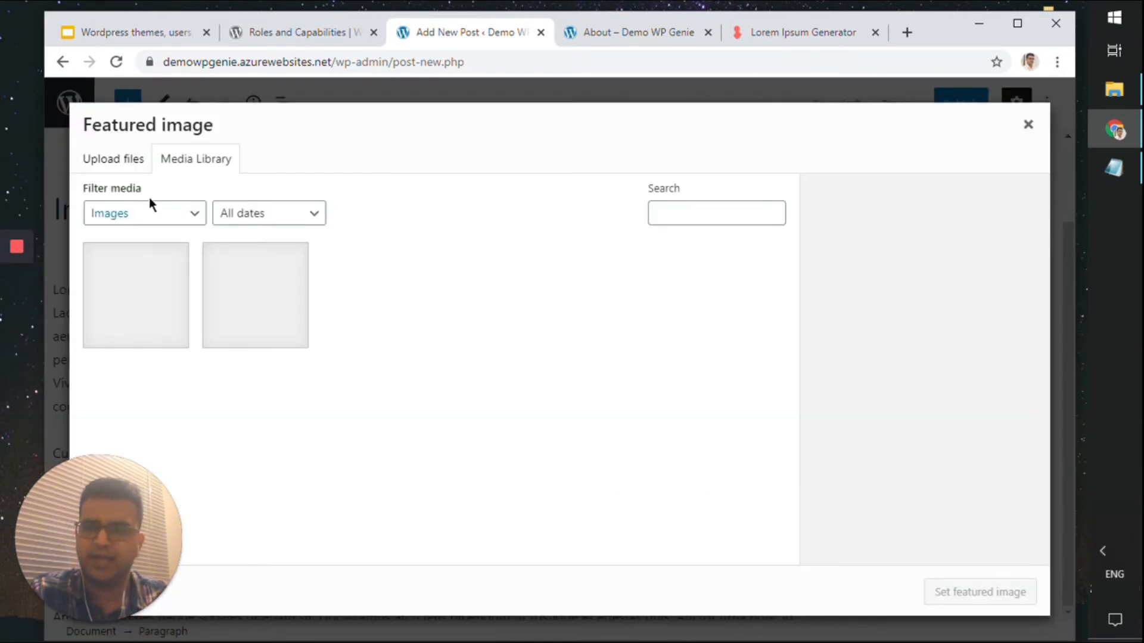
{"action": "left_click", "coordinate": [136, 287]}
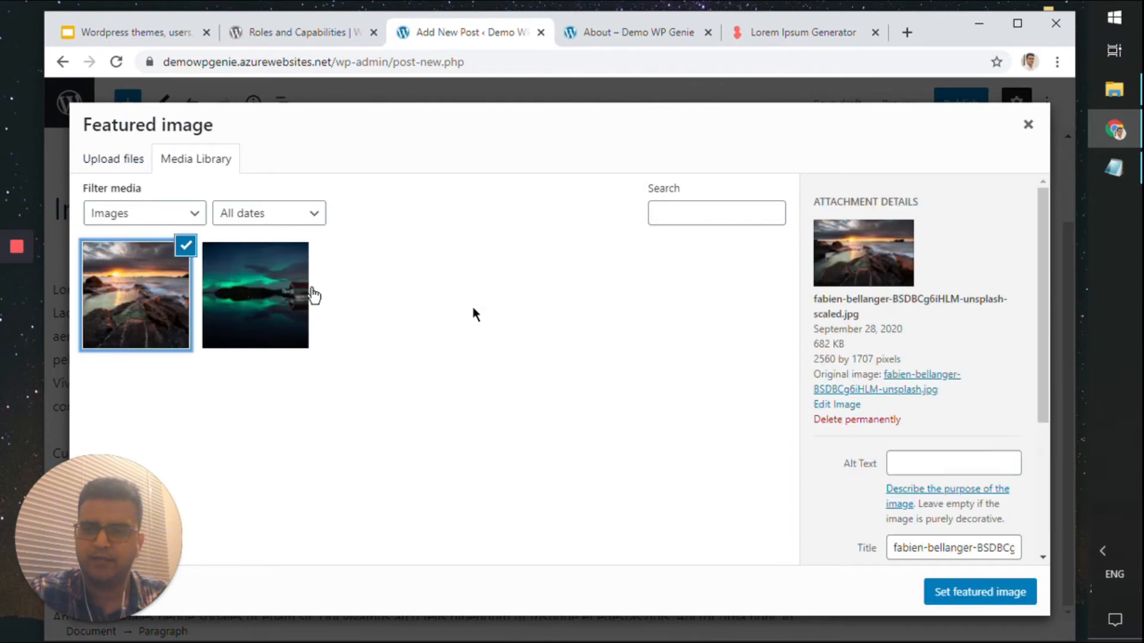
{"action": "left_click", "coordinate": [1007, 592]}
{"action": "scroll", "coordinate": [994, 536], "scroll_direction": "down", "scroll_amount": 3}
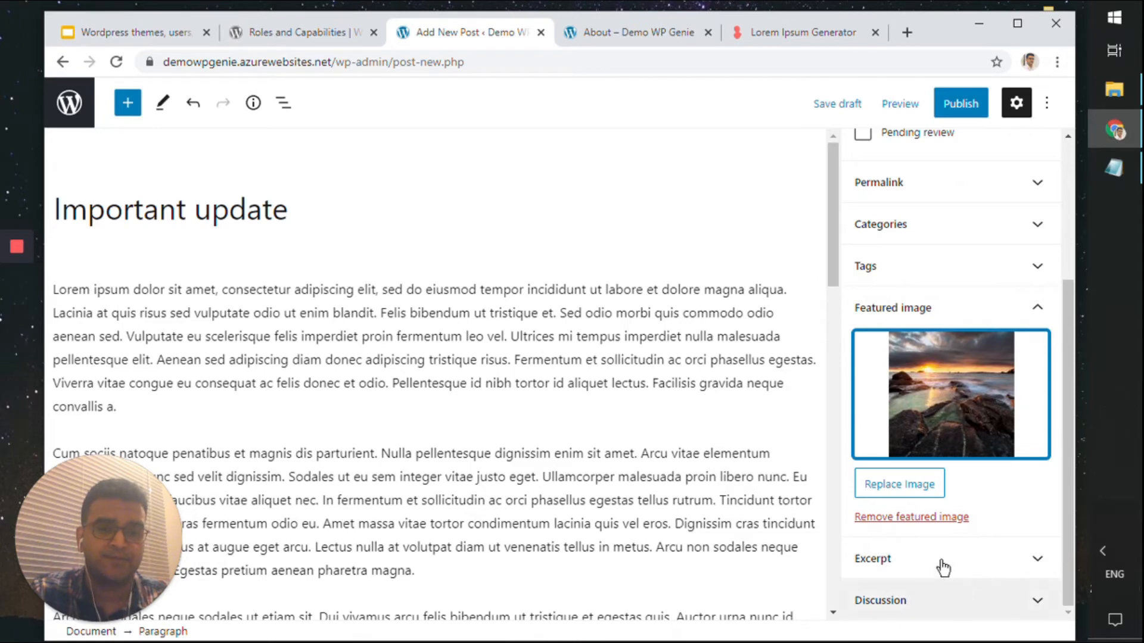
{"action": "scroll", "coordinate": [971, 536], "scroll_direction": "up", "scroll_amount": 3}
{"action": "left_click", "coordinate": [1036, 440]}
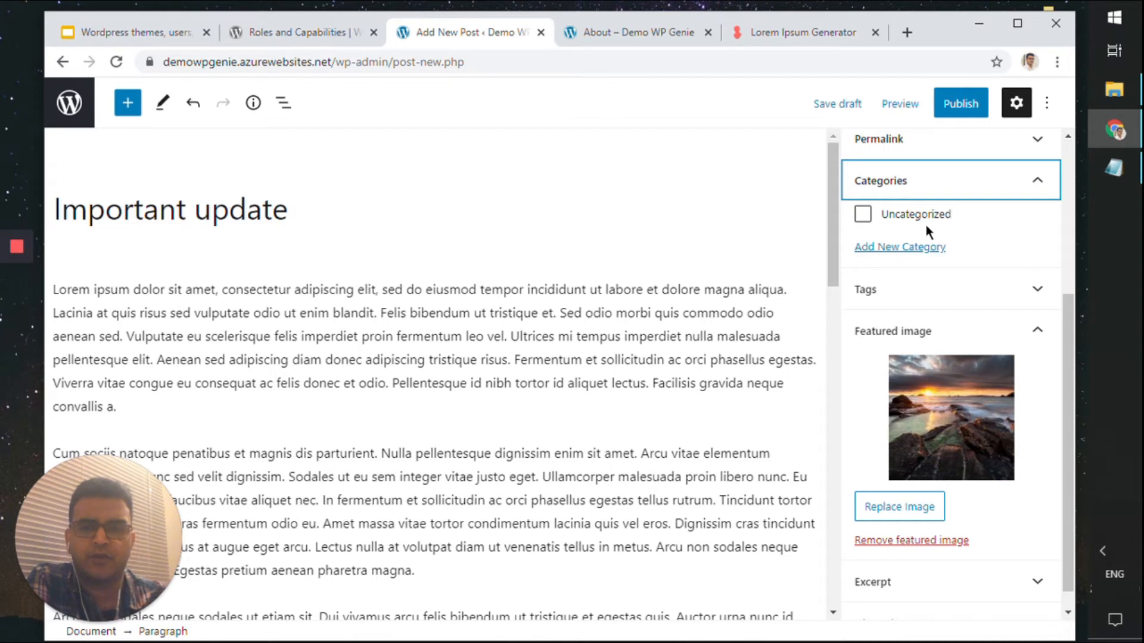
Open the new-category form and briefly check the live About page
{"action": "scroll", "coordinate": [924, 223], "scroll_direction": "up", "scroll_amount": 4}
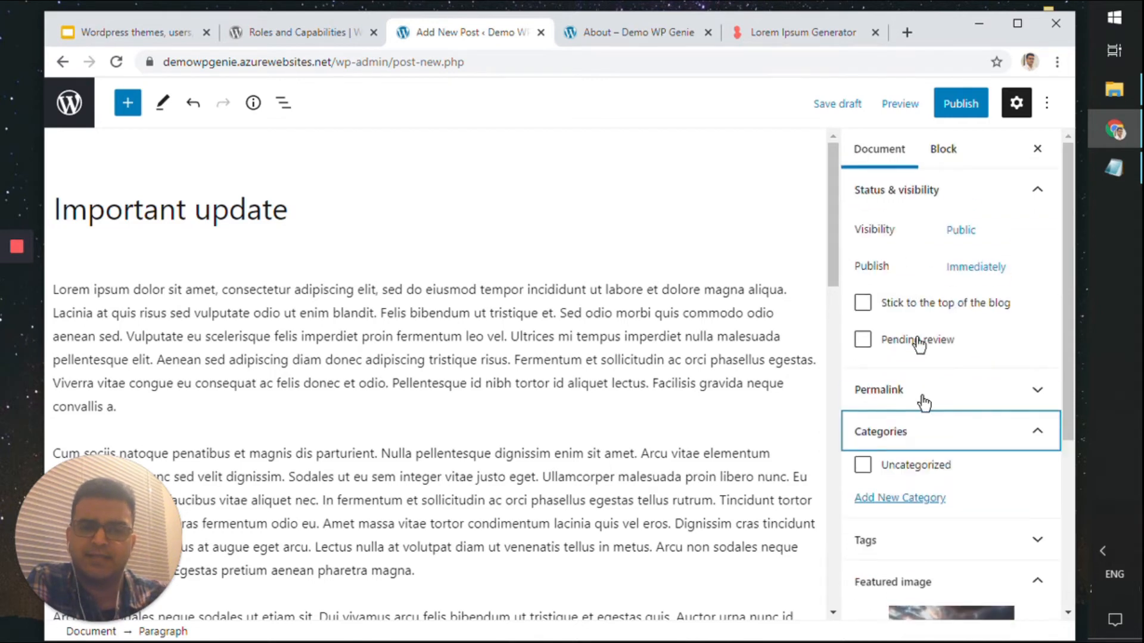
{"action": "left_click", "coordinate": [924, 505]}
{"action": "scroll", "coordinate": [926, 500], "scroll_direction": "down", "scroll_amount": 7}
{"action": "scroll", "coordinate": [927, 499], "scroll_direction": "up", "scroll_amount": 4}
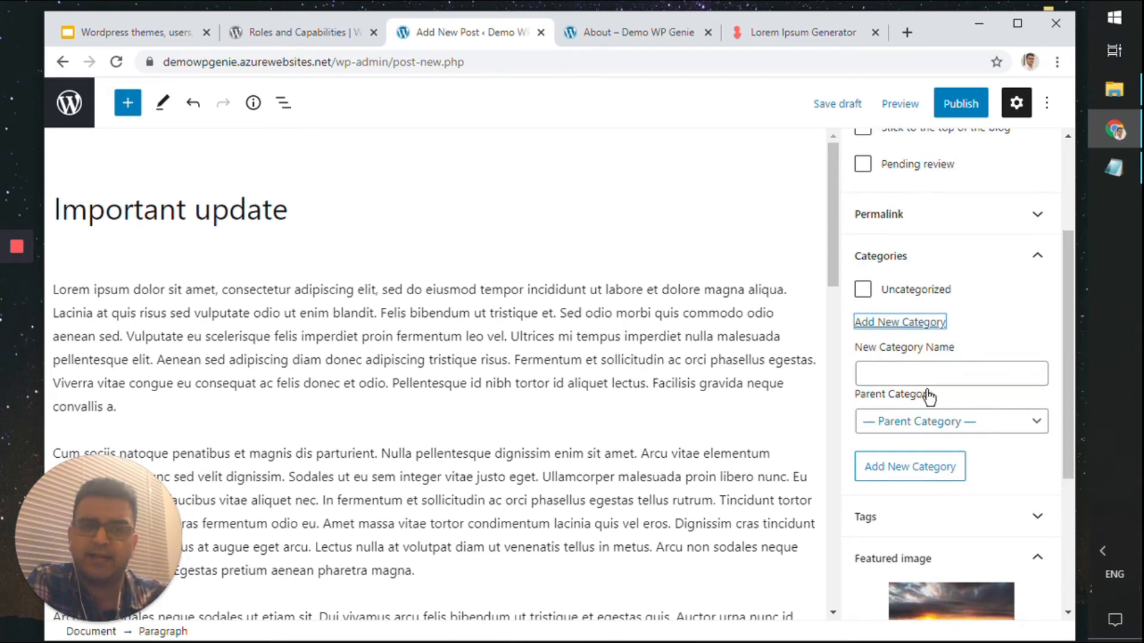
{"action": "left_click", "coordinate": [655, 37]}
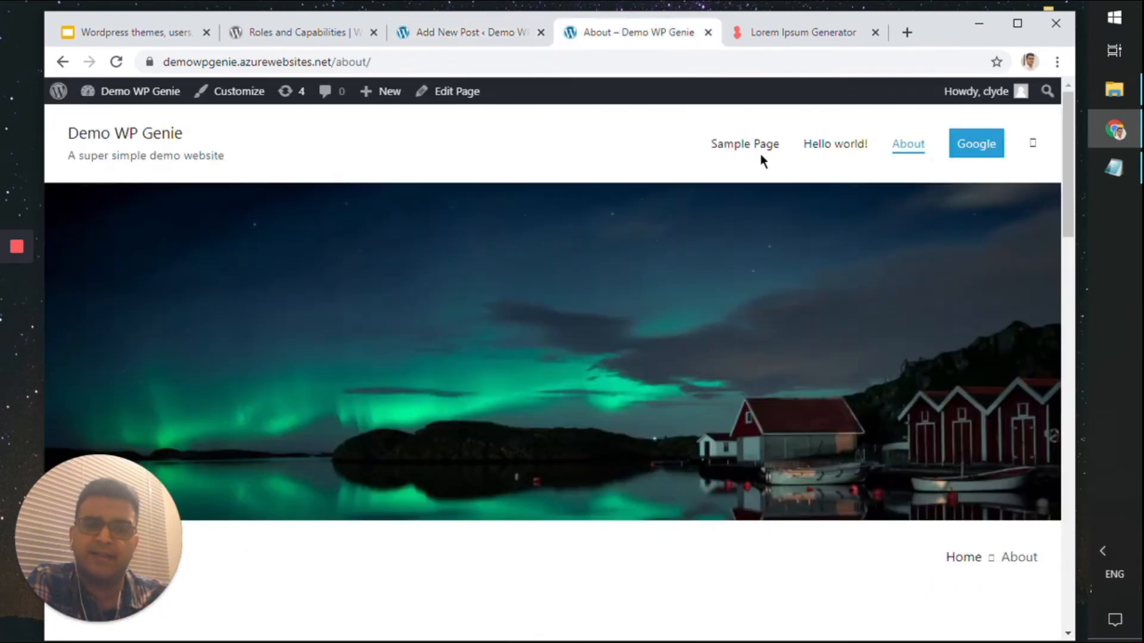
{"action": "left_click", "coordinate": [475, 34]}
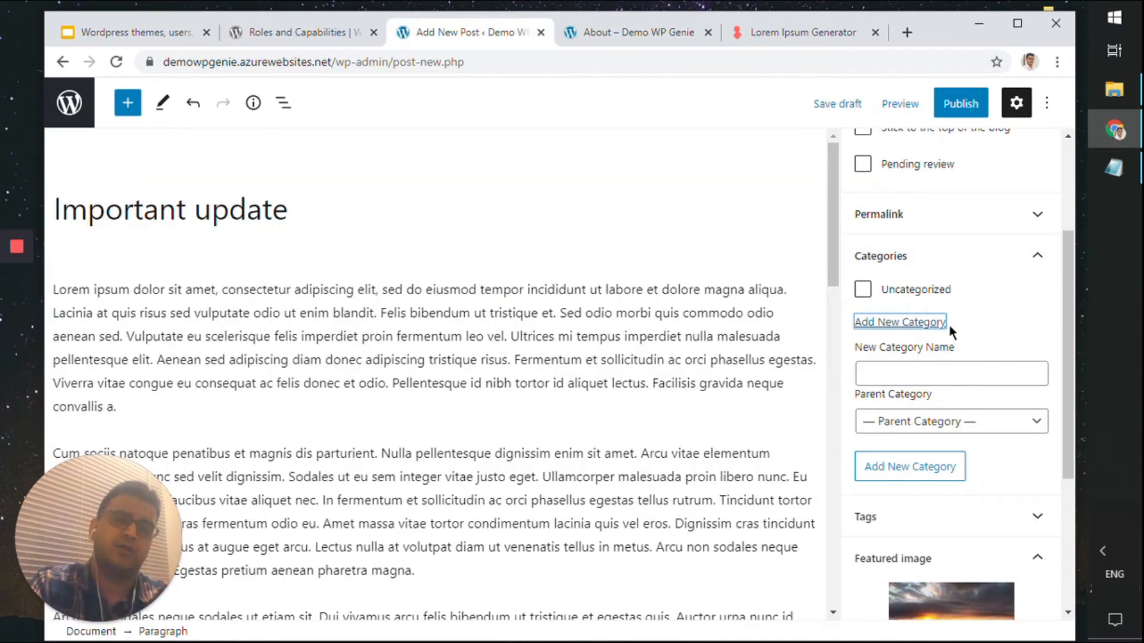
Create and assign an 'Updates' category, then bring up the publish confirmation
{"action": "left_click", "coordinate": [954, 369]}
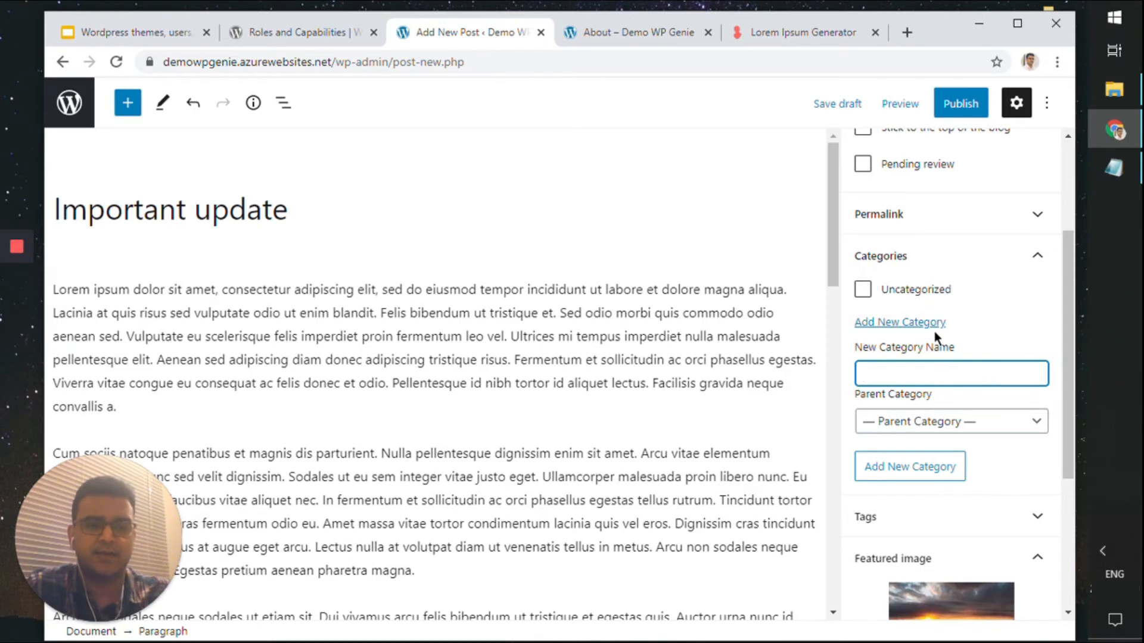
{"action": "type", "text": "("}
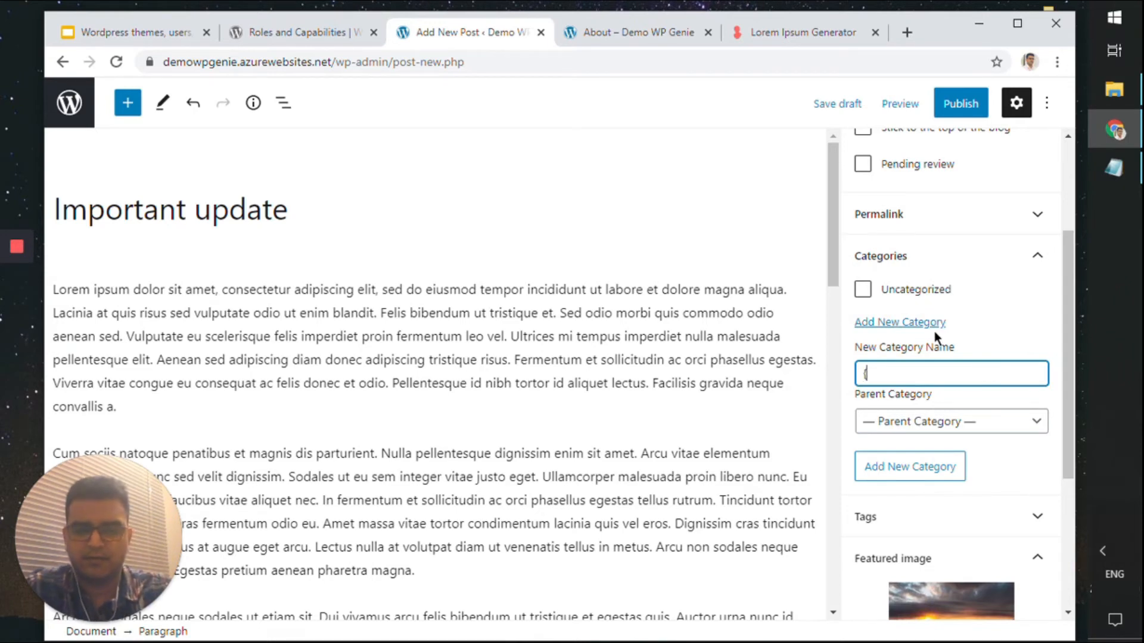
{"action": "key", "text": "BackSpace"}
{"action": "type", "text": "Updates"}
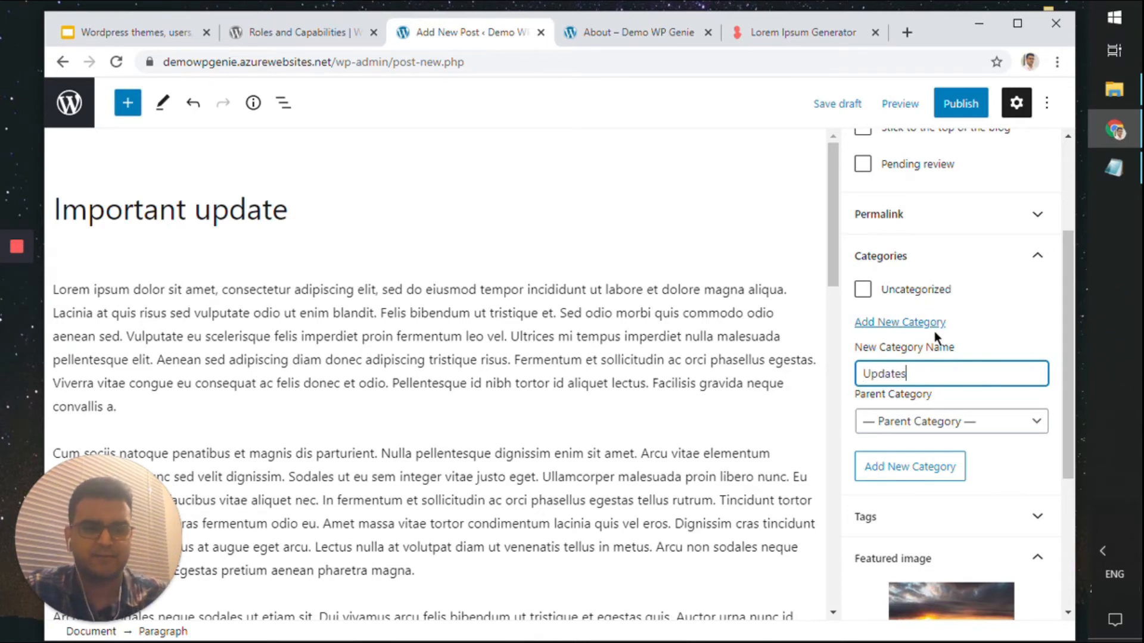
{"action": "left_click", "coordinate": [932, 467]}
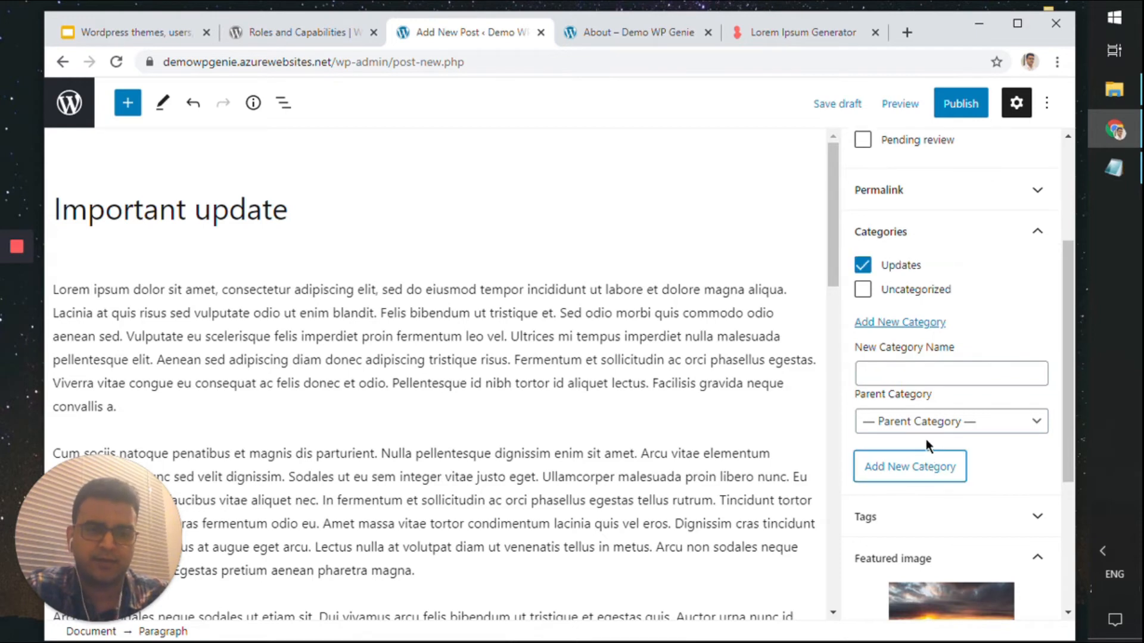
{"action": "scroll", "coordinate": [906, 256], "scroll_direction": "up", "scroll_amount": 5}
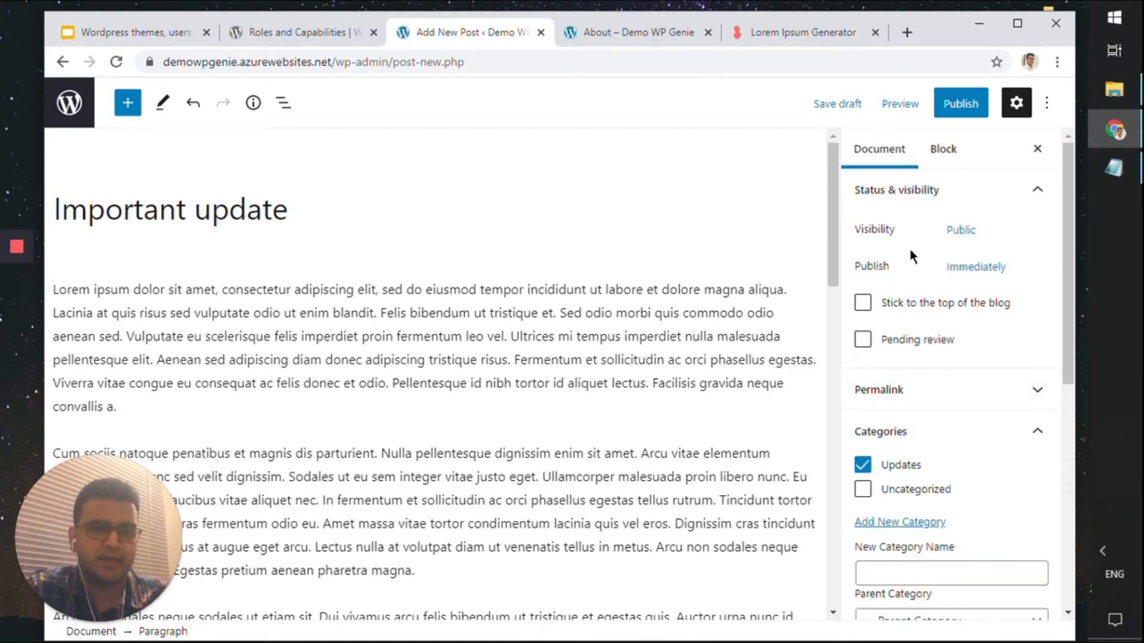
{"action": "left_click", "coordinate": [962, 105]}
Publish 'Important update', look over the live post, and go back to the editor
{"action": "left_click", "coordinate": [923, 108]}
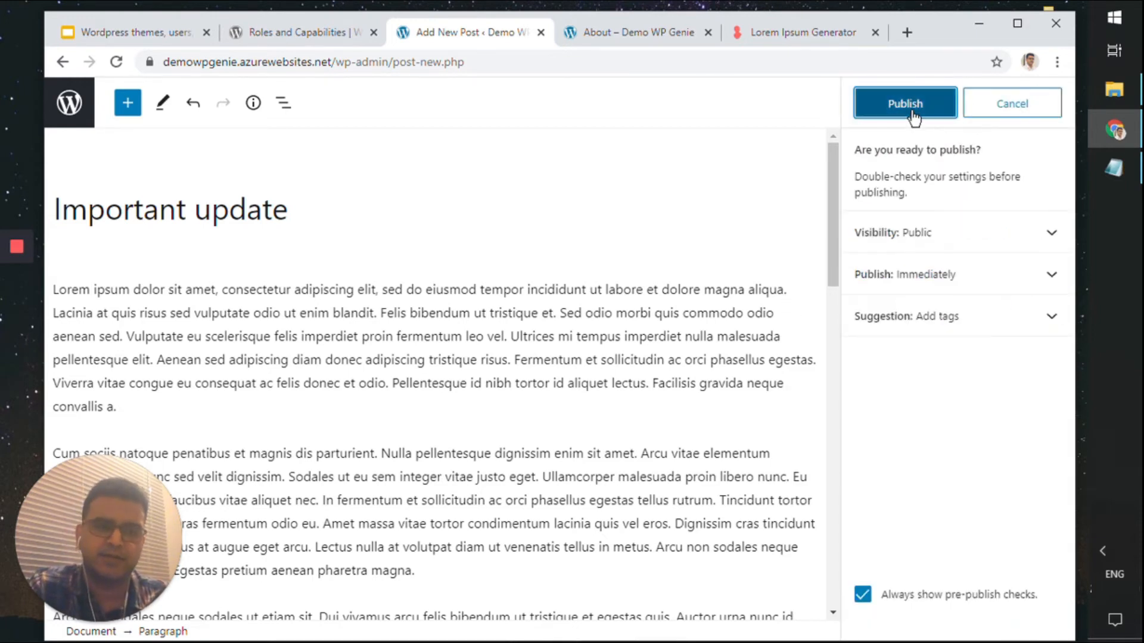
{"action": "left_click", "coordinate": [949, 287], "text": "ctrl"}
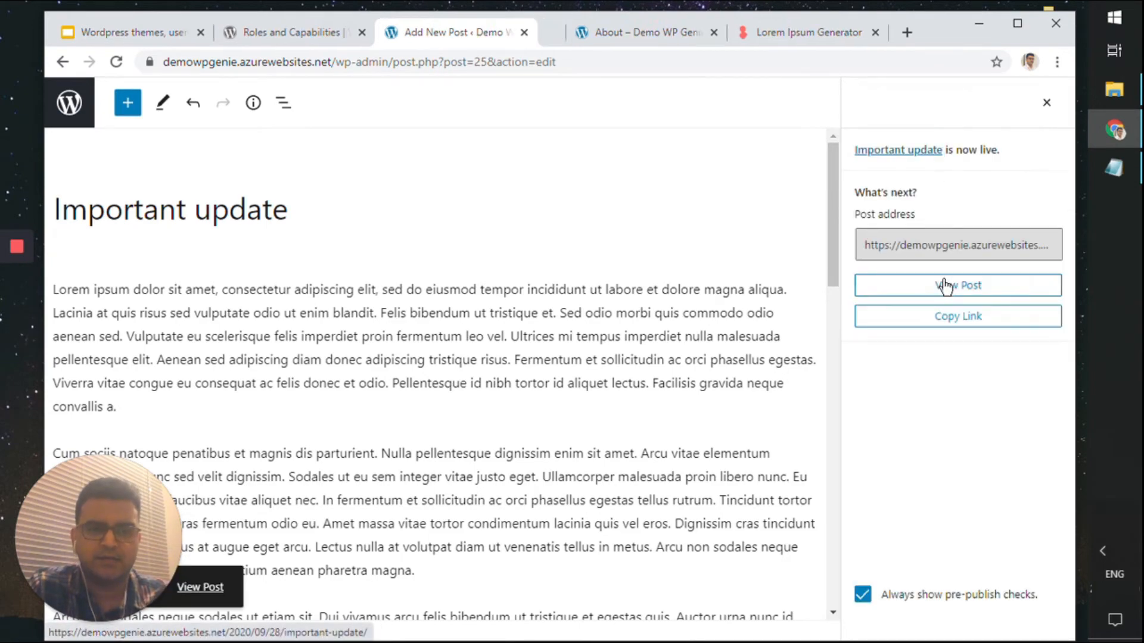
{"action": "left_click", "coordinate": [537, 34]}
{"action": "scroll", "coordinate": [671, 322], "scroll_direction": "down", "scroll_amount": 10}
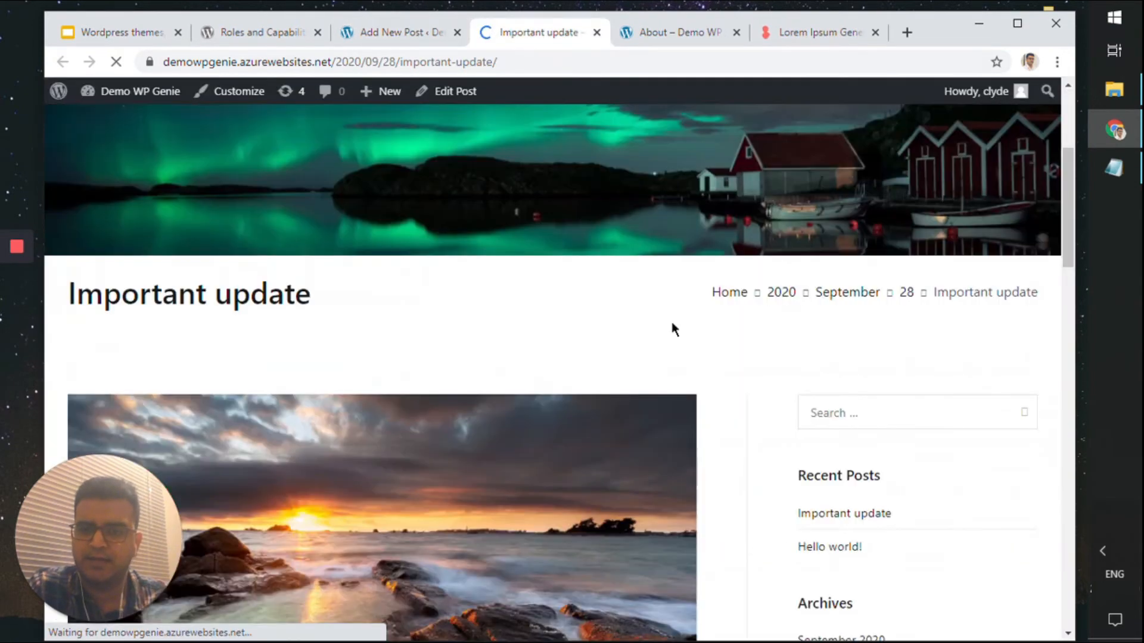
{"action": "scroll", "coordinate": [671, 322], "scroll_direction": "up", "scroll_amount": 6}
{"action": "scroll", "coordinate": [671, 322], "scroll_direction": "down", "scroll_amount": 6}
{"action": "scroll", "coordinate": [671, 324], "scroll_direction": "down", "scroll_amount": 8}
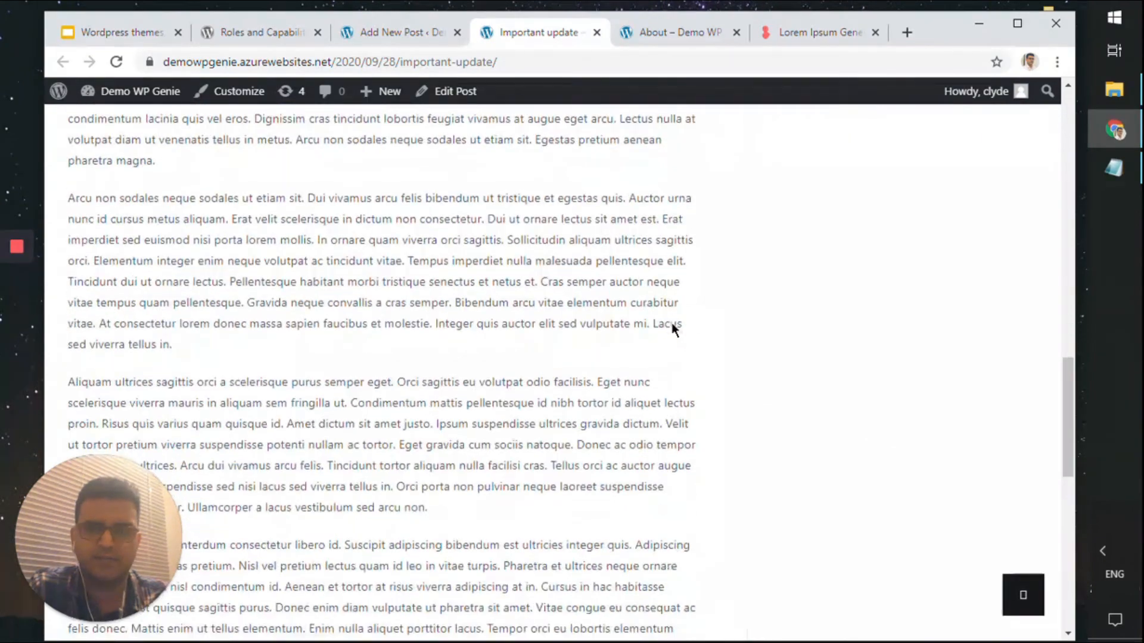
{"action": "scroll", "coordinate": [674, 332], "scroll_direction": "up", "scroll_amount": 15}
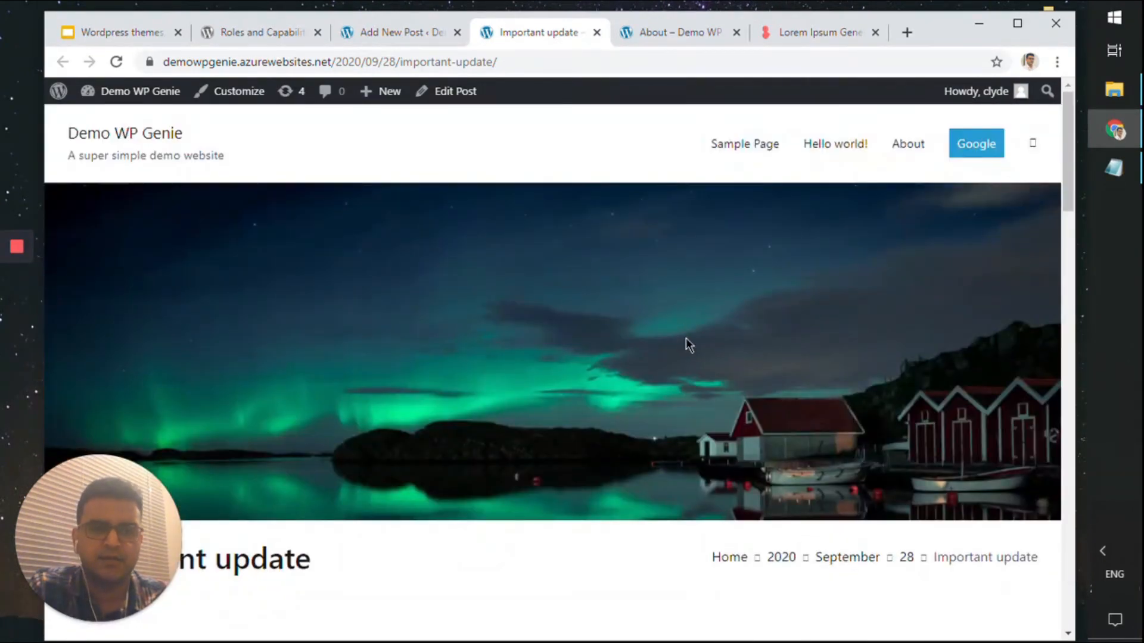
{"action": "left_click", "coordinate": [399, 33]}
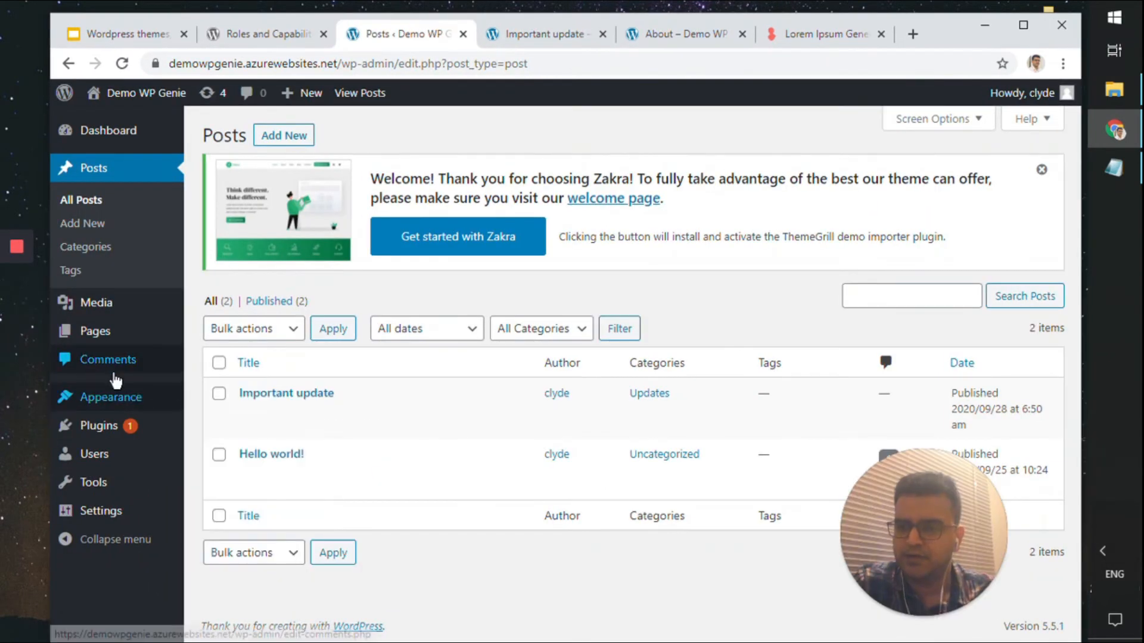
Open the Website menu settings and drag About to the top of the menu
{"action": "mouse_move", "coordinate": [124, 398]}
{"action": "left_click", "coordinate": [236, 471]}
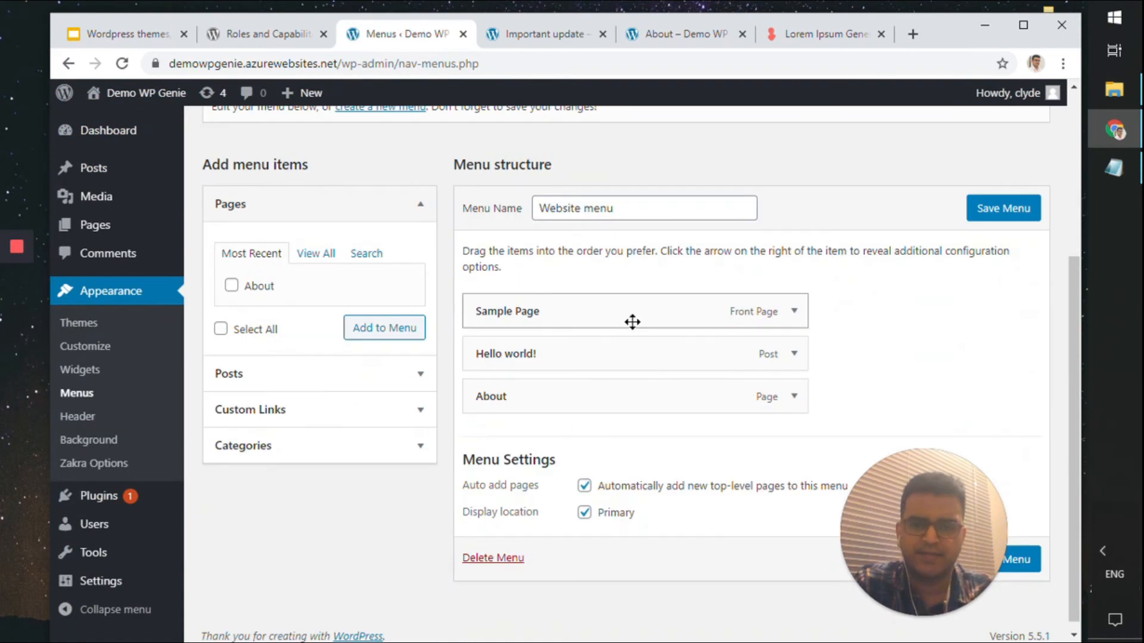
{"action": "left_click_drag", "start_coordinate": [593, 395], "coordinate": [593, 351]}
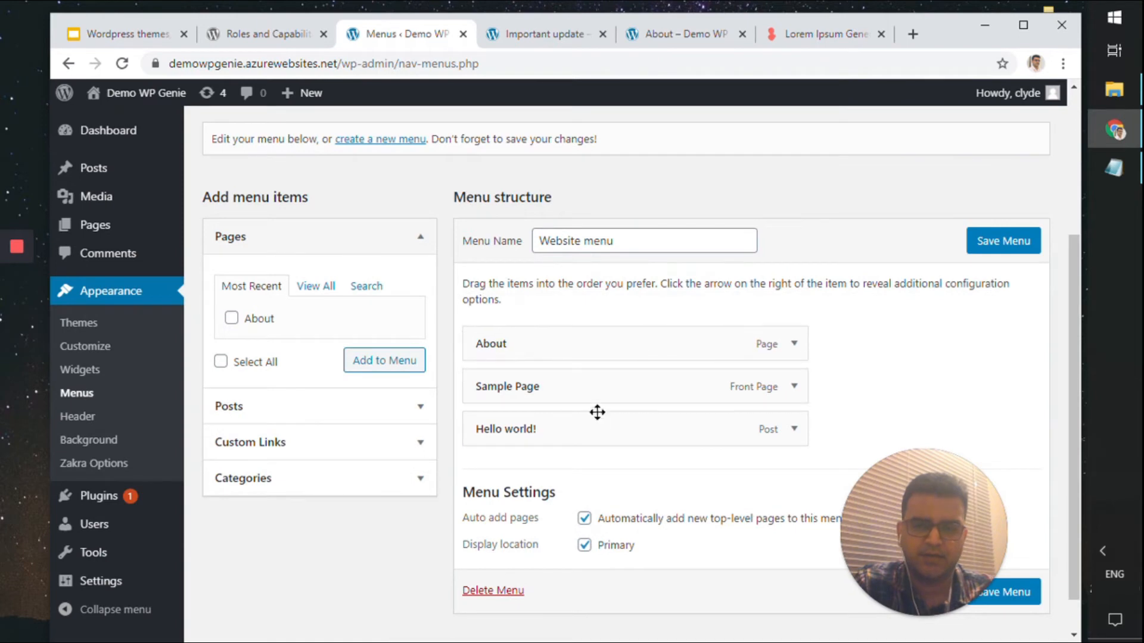
{"action": "scroll", "coordinate": [590, 426], "scroll_direction": "down", "scroll_amount": 1}
{"action": "left_click_drag", "start_coordinate": [796, 394], "coordinate": [774, 443]}
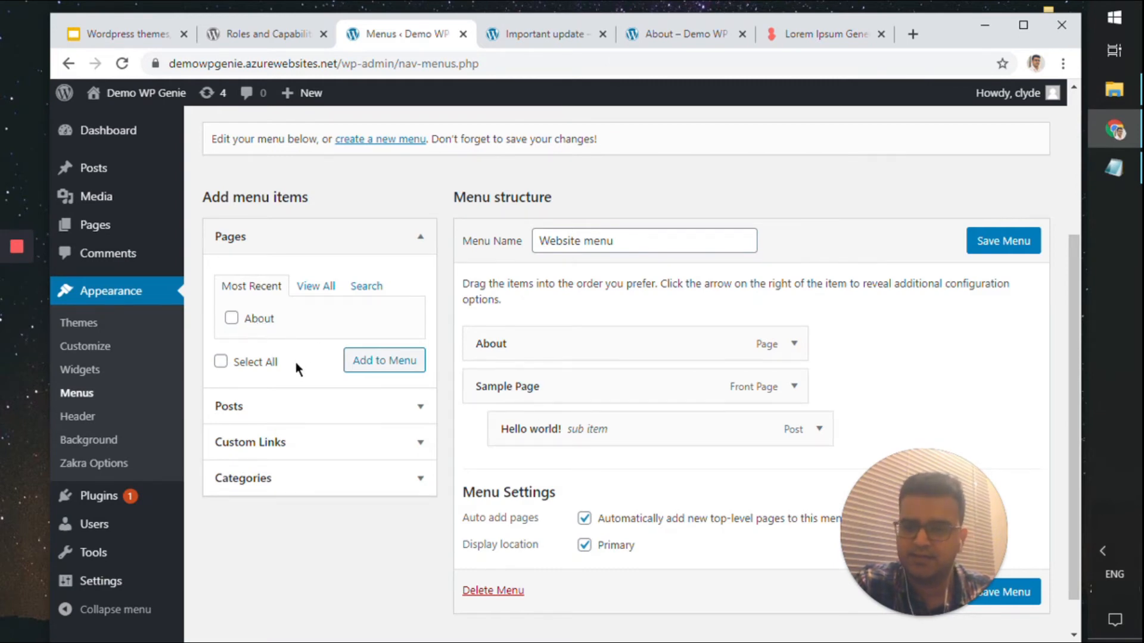
Add the Updates category to the Website menu
{"action": "left_click", "coordinate": [378, 477]}
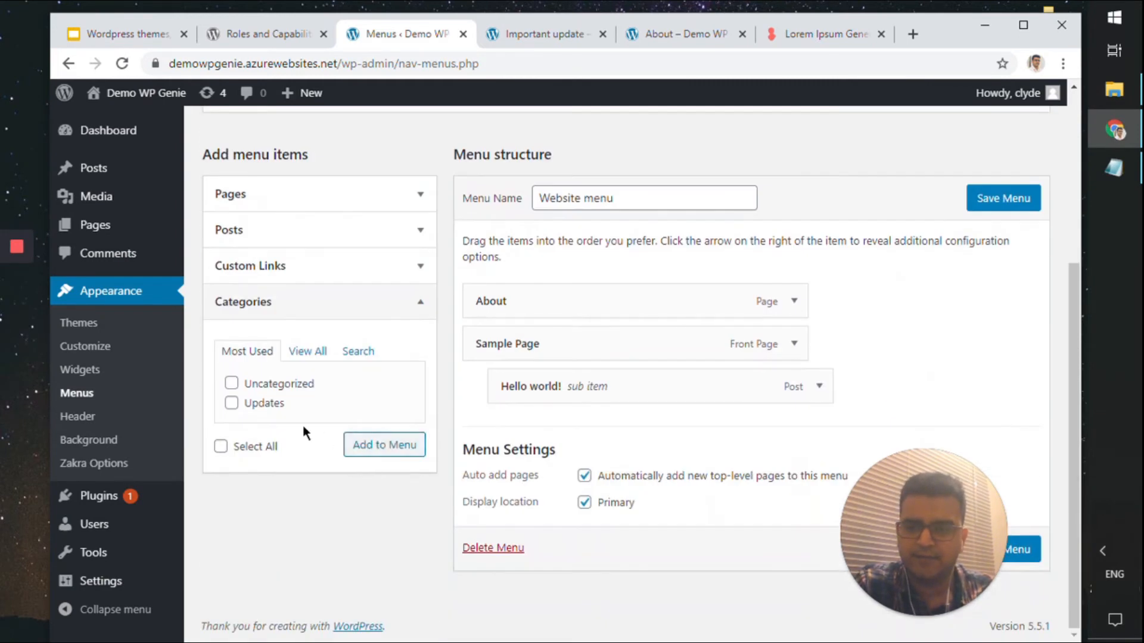
{"action": "left_click", "coordinate": [231, 403]}
{"action": "left_click", "coordinate": [393, 453]}
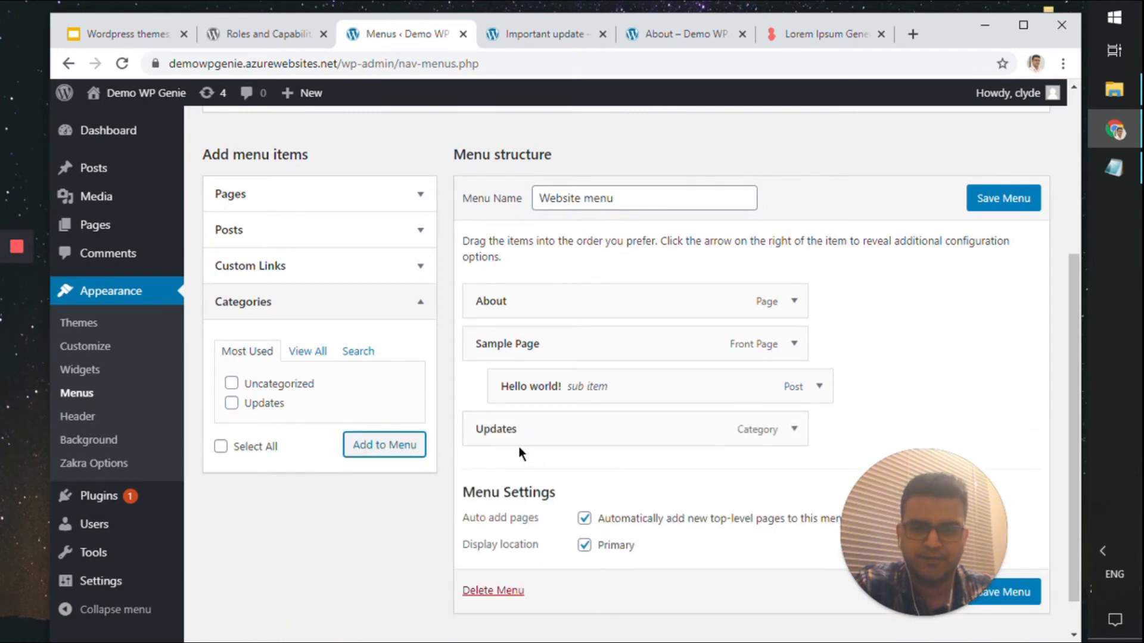
{"action": "left_click_drag", "start_coordinate": [532, 348], "coordinate": [483, 403]}
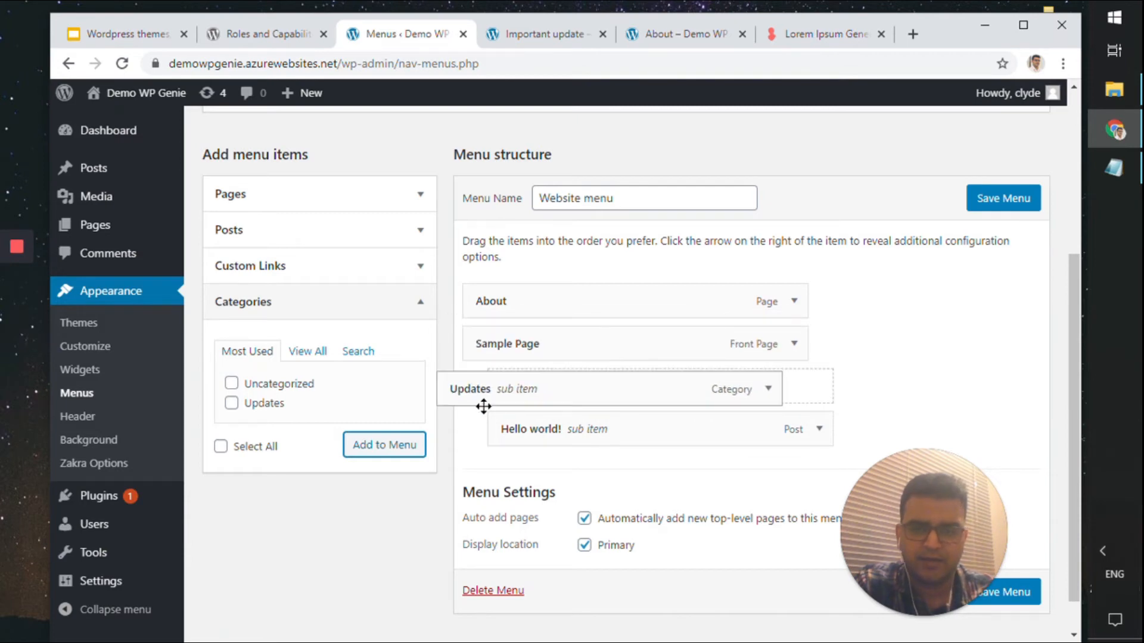
Place Updates at the top level between About and Sample Page, and save the menu
{"action": "scroll", "coordinate": [812, 365], "scroll_direction": "down", "scroll_amount": 1}
{"action": "left_click", "coordinate": [821, 346]}
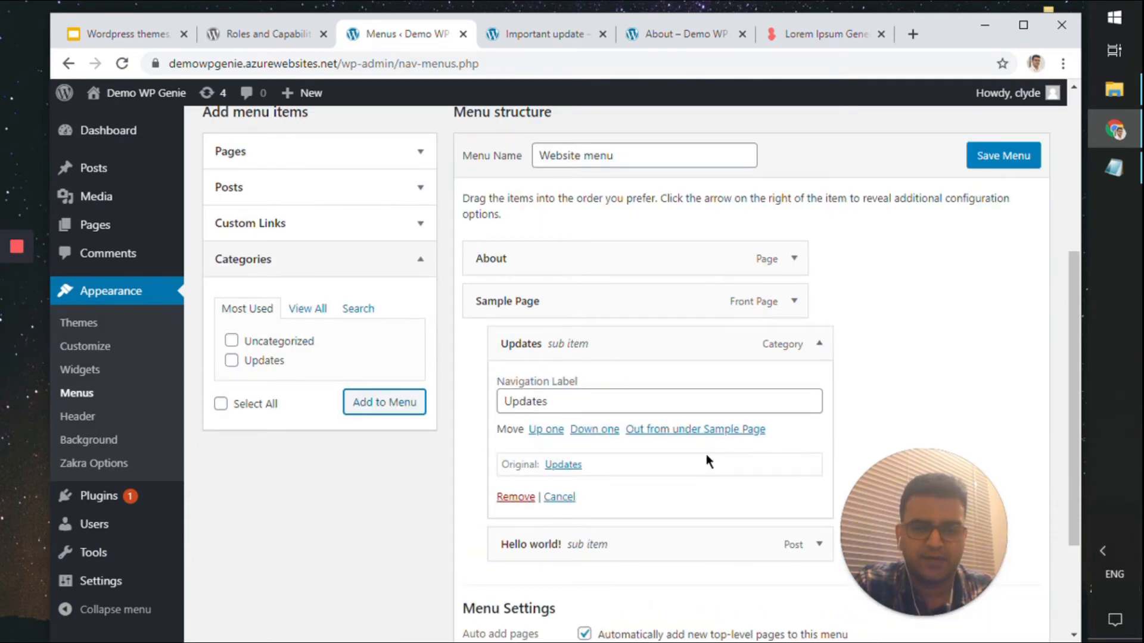
{"action": "scroll", "coordinate": [706, 459], "scroll_direction": "down", "scroll_amount": 3}
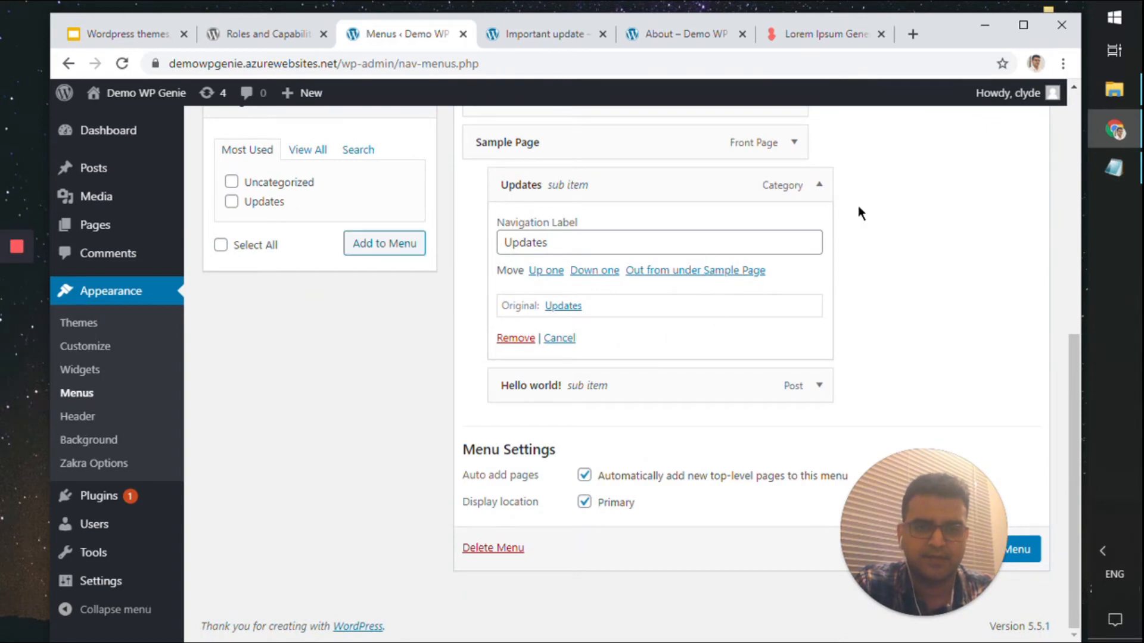
{"action": "scroll", "coordinate": [686, 316], "scroll_direction": "up", "scroll_amount": 4}
{"action": "left_click_drag", "start_coordinate": [686, 439], "coordinate": [654, 391]}
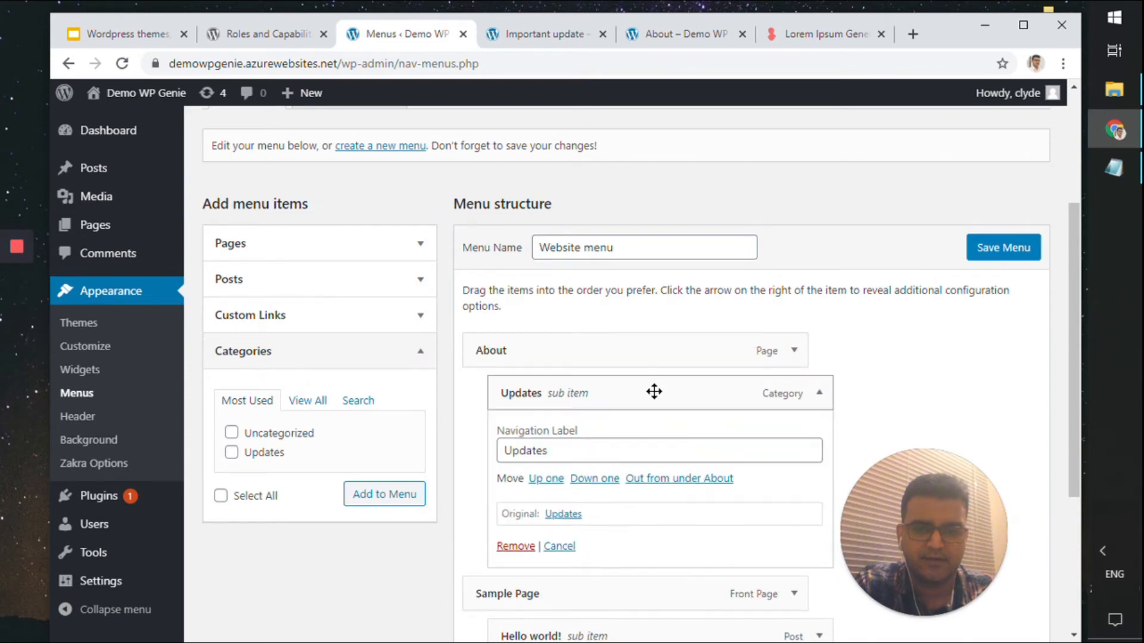
{"action": "left_click", "coordinate": [705, 479]}
{"action": "left_click", "coordinate": [794, 392]}
{"action": "scroll", "coordinate": [858, 393], "scroll_direction": "down", "scroll_amount": 2}
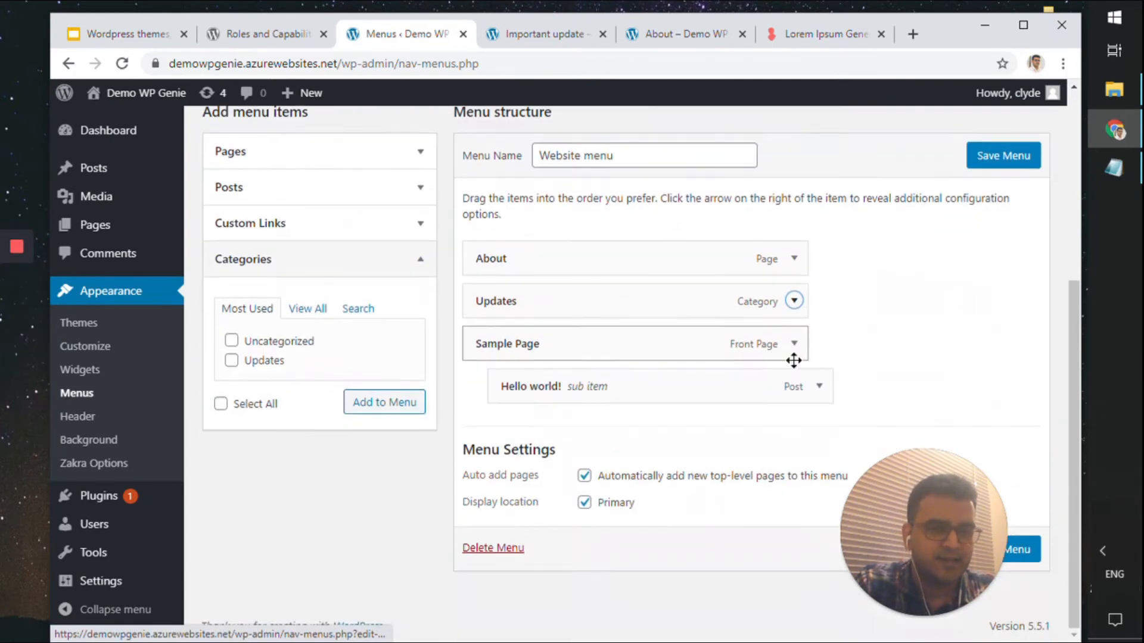
{"action": "left_click", "coordinate": [972, 166]}
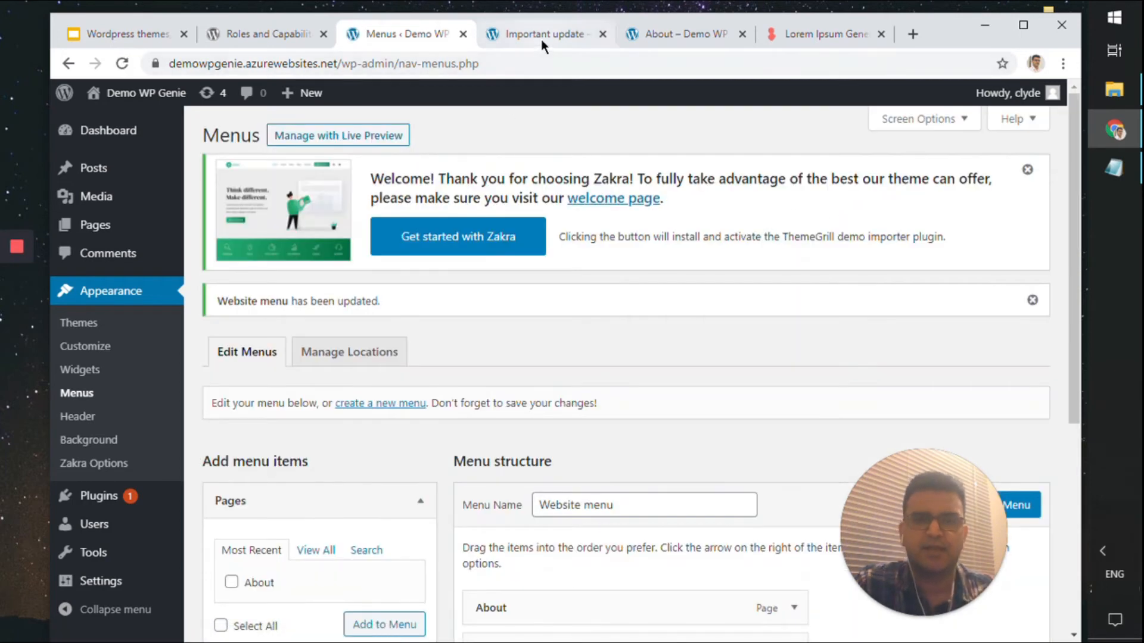
Close the Important update tab and reload the About page to see the new menu
{"action": "left_click", "coordinate": [542, 35]}
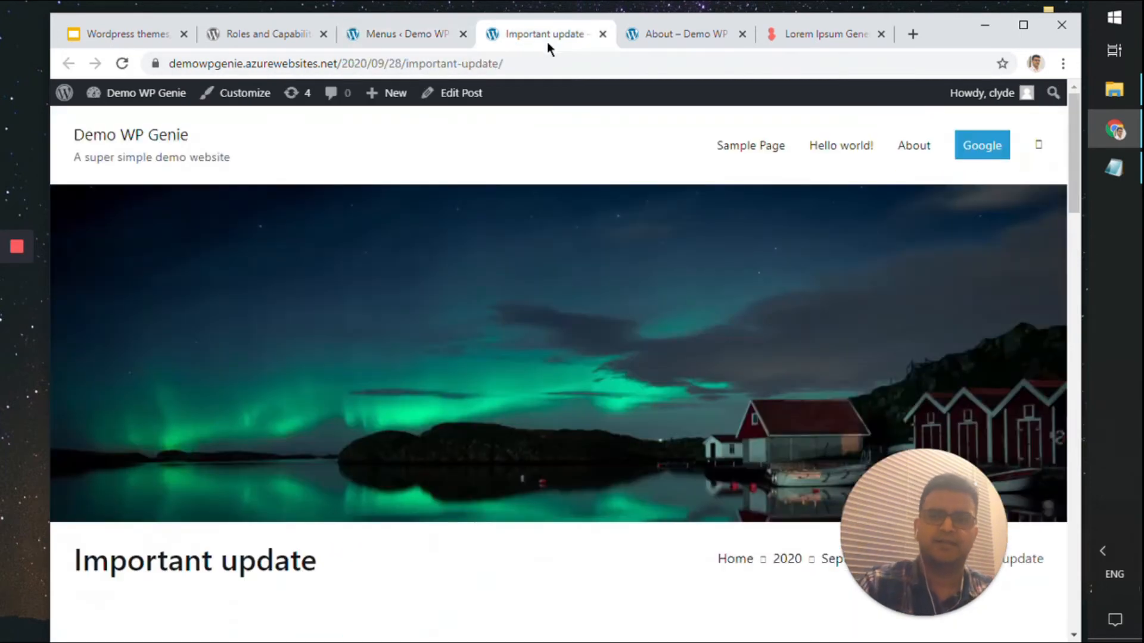
{"action": "middle_click", "coordinate": [547, 34]}
{"action": "key", "text": "F5"}
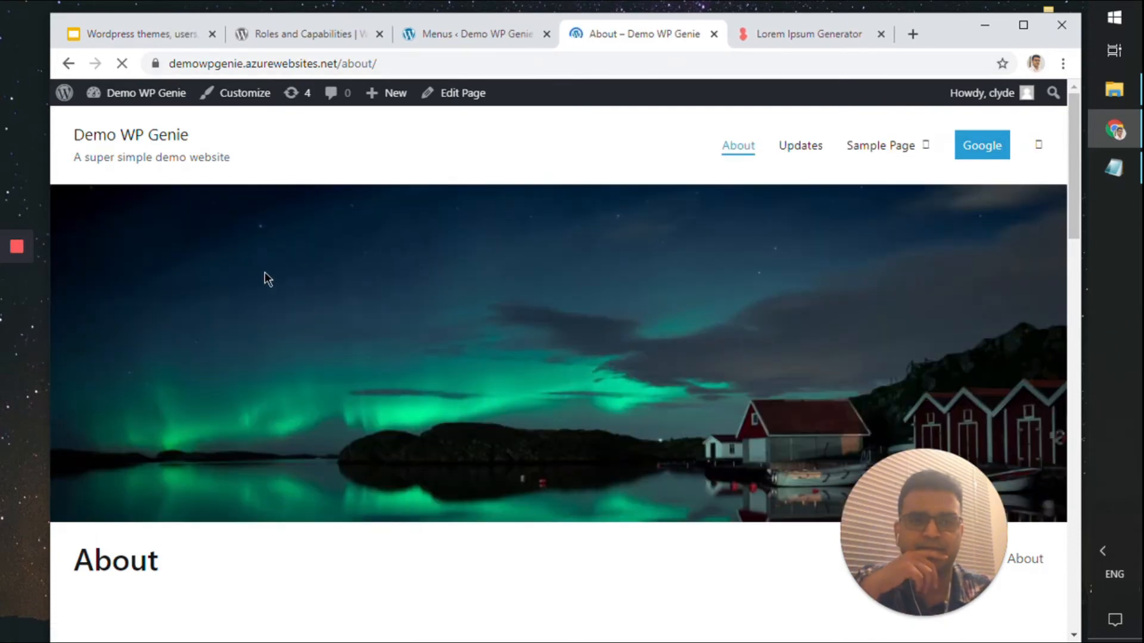
Visit the site's home page and browse the Updates category page
{"action": "left_click", "coordinate": [165, 136]}
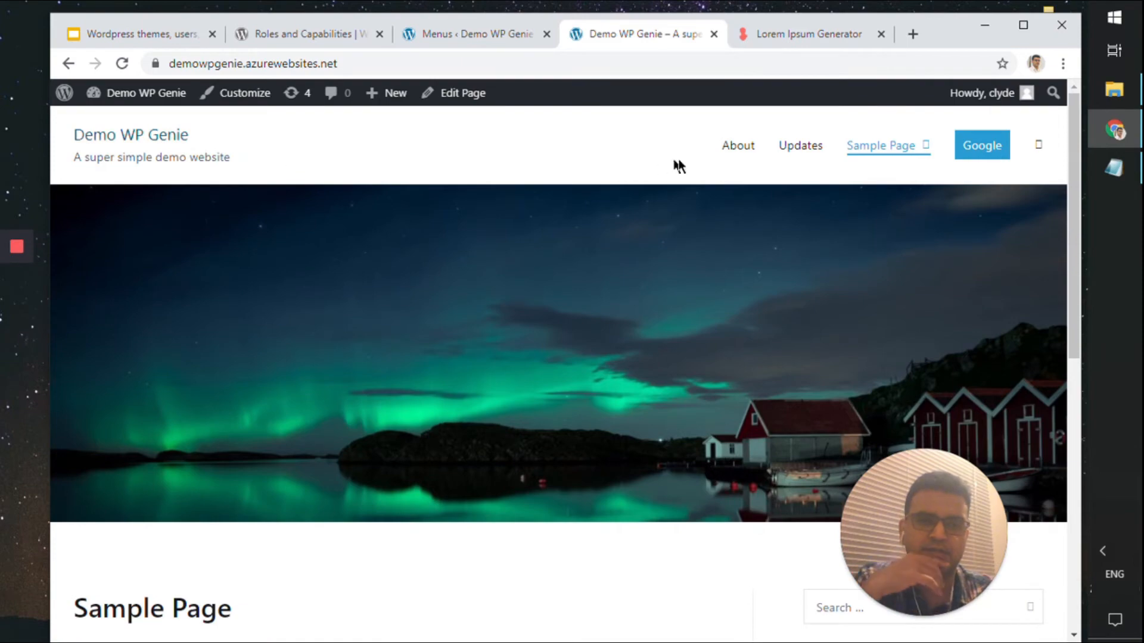
{"action": "left_click", "coordinate": [792, 148]}
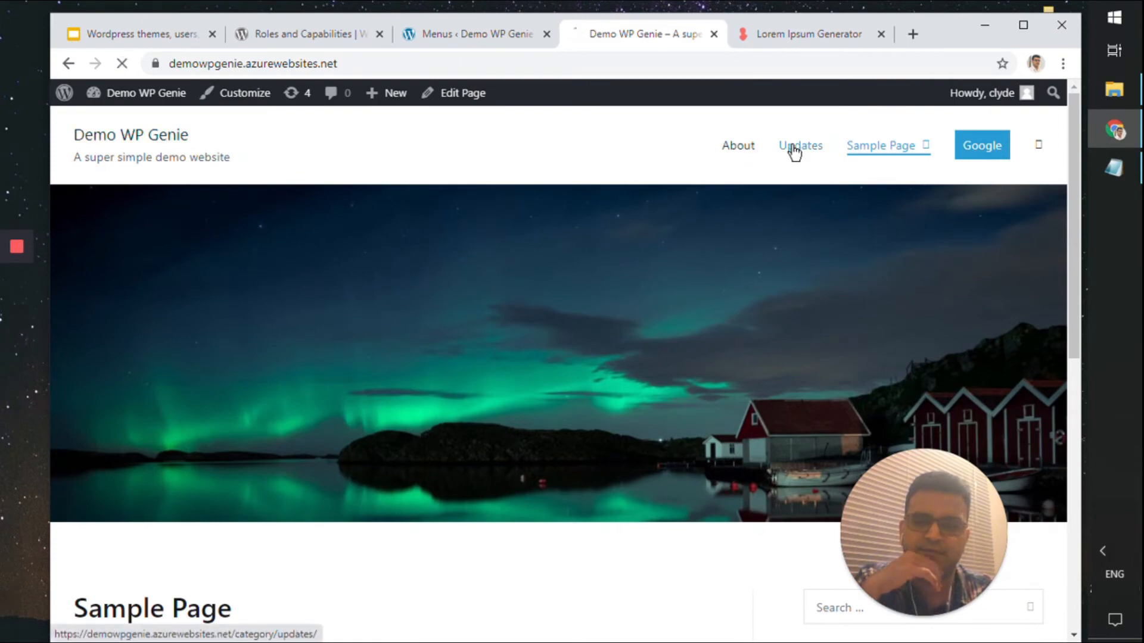
{"action": "scroll", "coordinate": [665, 359], "scroll_direction": "down", "scroll_amount": 9}
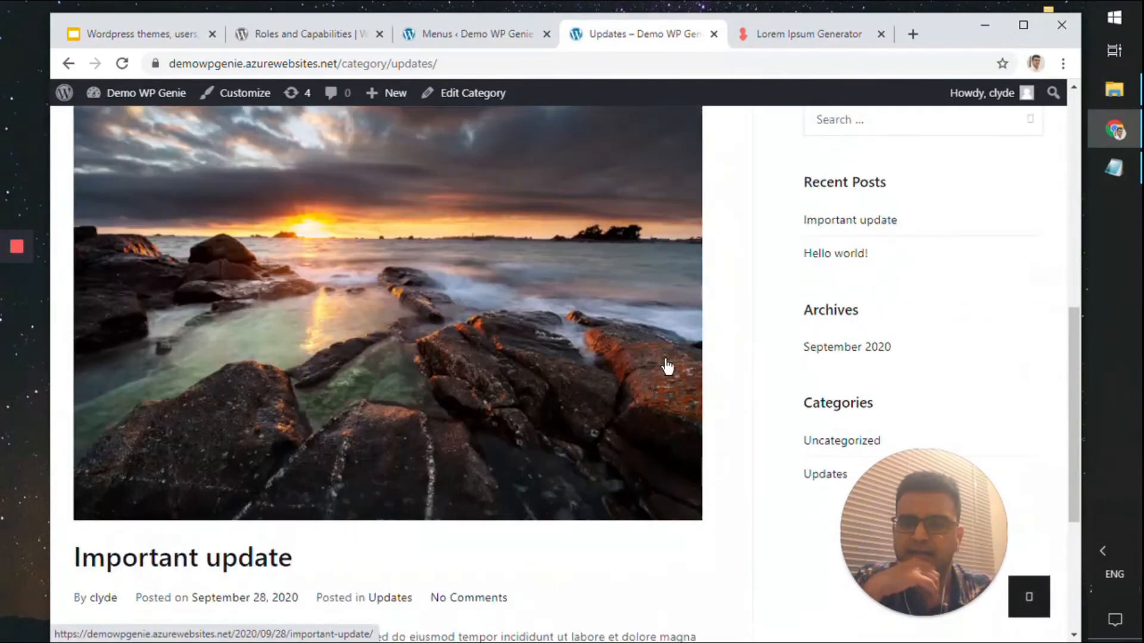
{"action": "scroll", "coordinate": [183, 308], "scroll_direction": "up", "scroll_amount": 5}
{"action": "scroll", "coordinate": [195, 324], "scroll_direction": "down", "scroll_amount": 4}
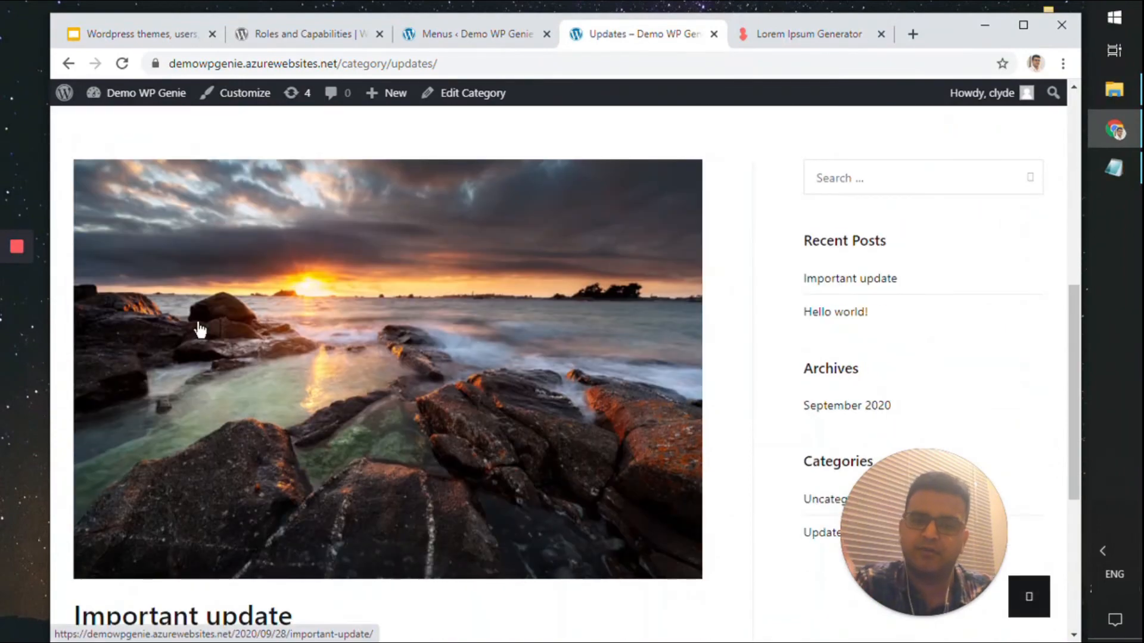
{"action": "scroll", "coordinate": [201, 329], "scroll_direction": "down", "scroll_amount": 4}
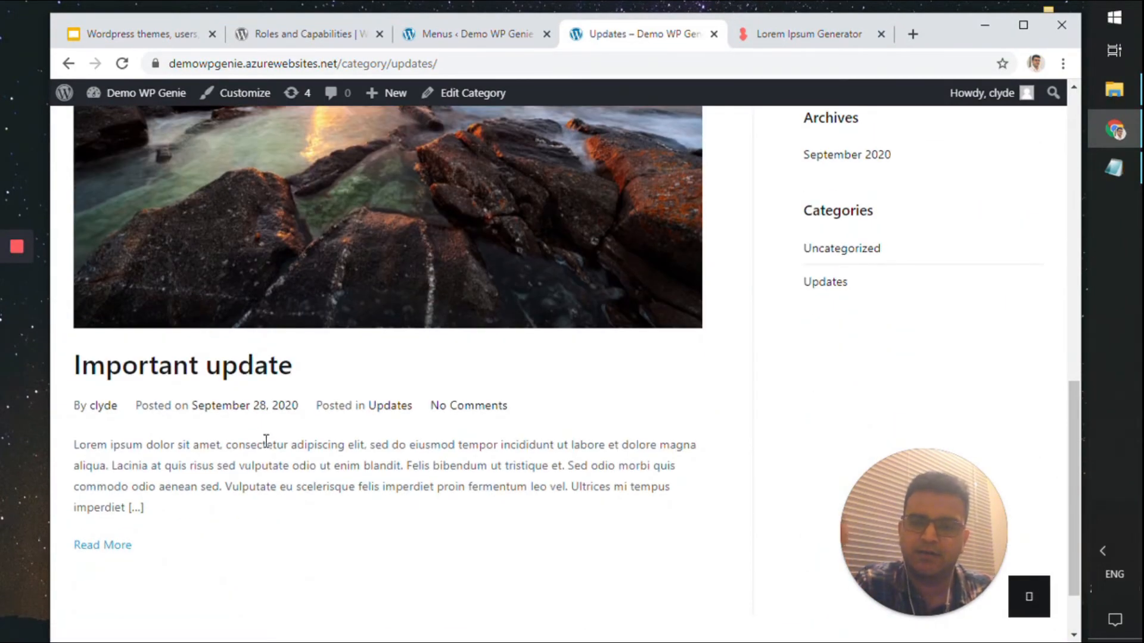
{"action": "scroll", "coordinate": [394, 404], "scroll_direction": "down", "scroll_amount": 1}
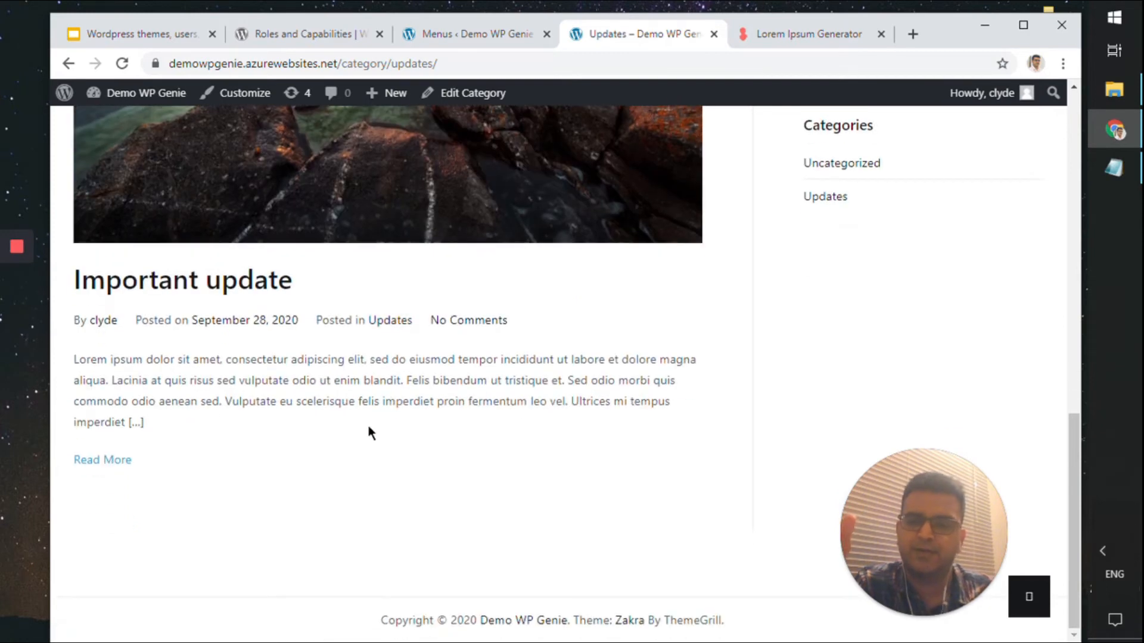
{"action": "left_click_drag", "start_coordinate": [63, 375], "coordinate": [77, 352]}
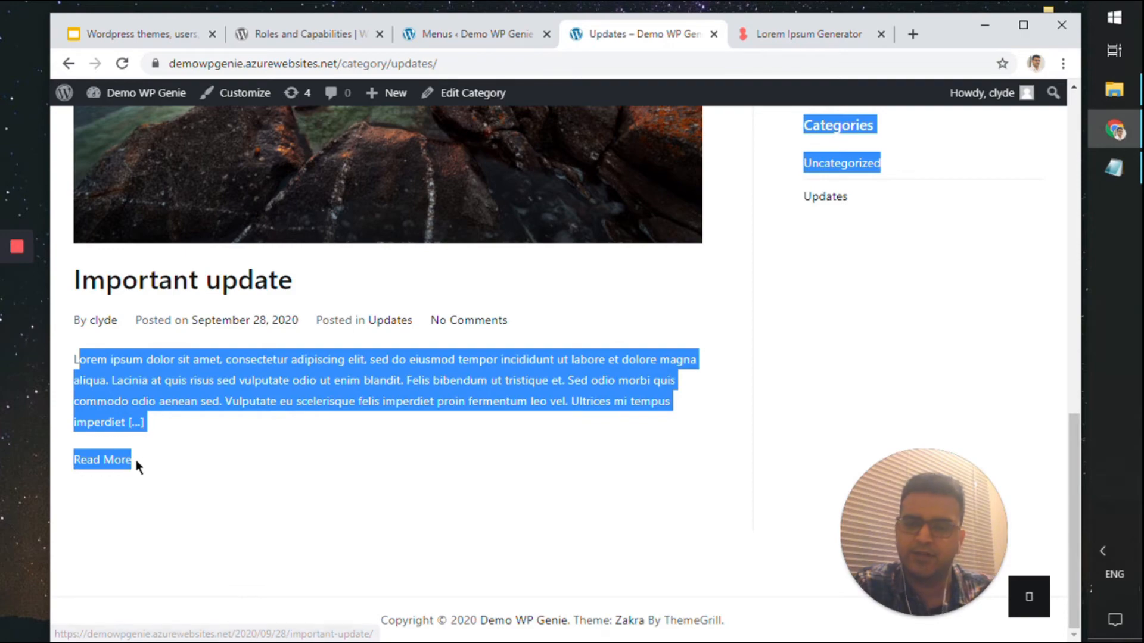
{"action": "scroll", "coordinate": [426, 441], "scroll_direction": "up", "scroll_amount": 12}
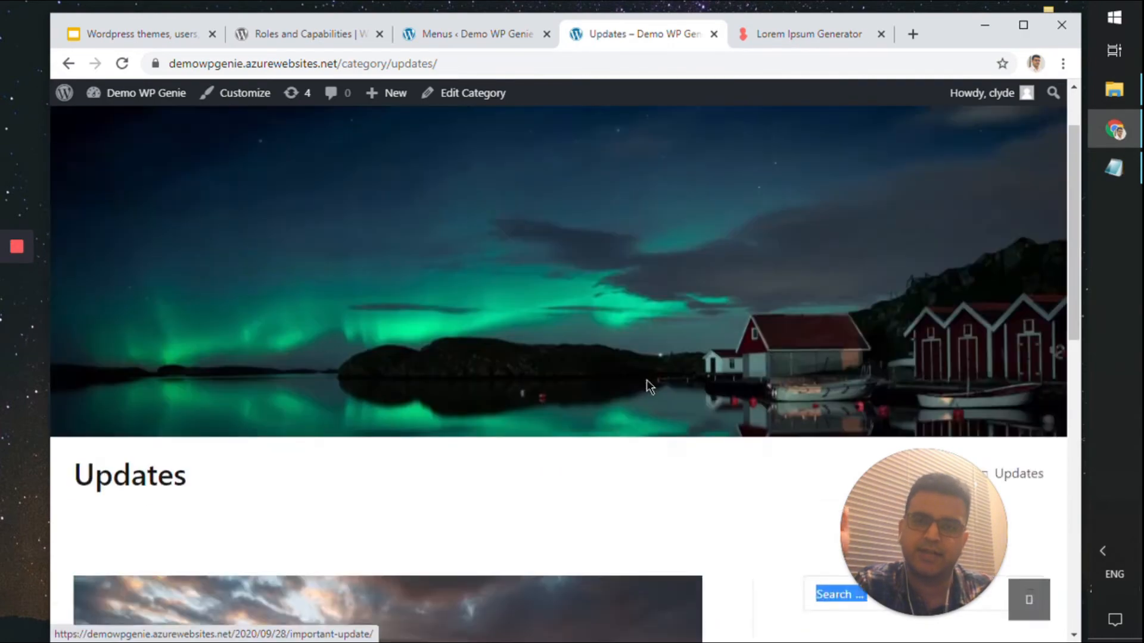
Open the Hello world! post, then return to the Menus admin page
{"action": "mouse_move", "coordinate": [888, 149]}
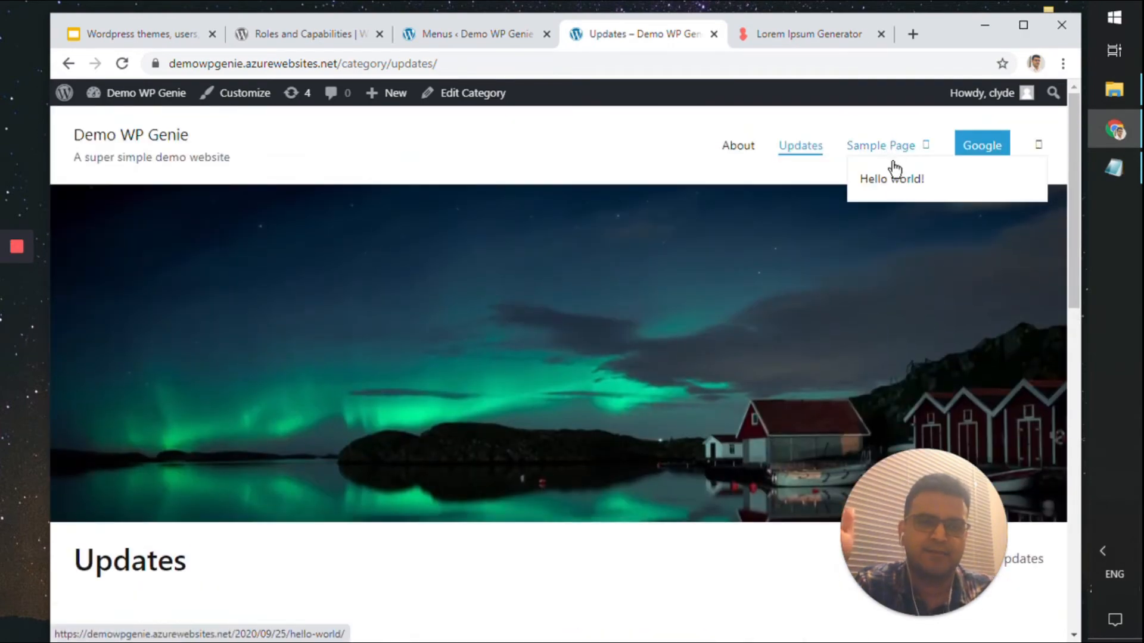
{"action": "left_click", "coordinate": [893, 181]}
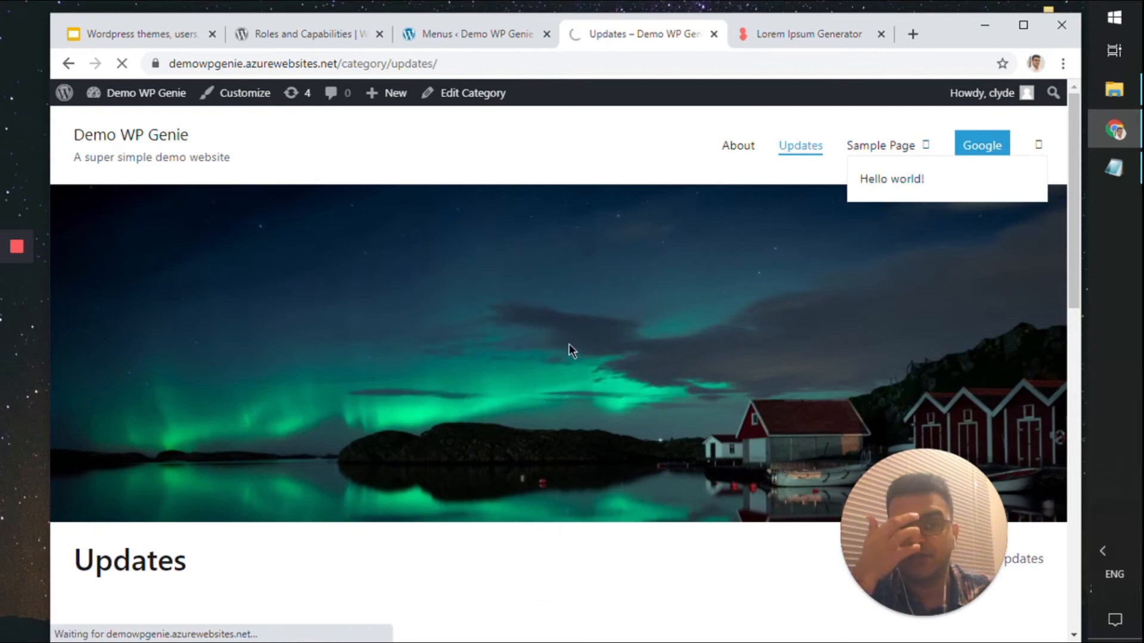
{"action": "scroll", "coordinate": [581, 340], "scroll_direction": "down", "scroll_amount": 15}
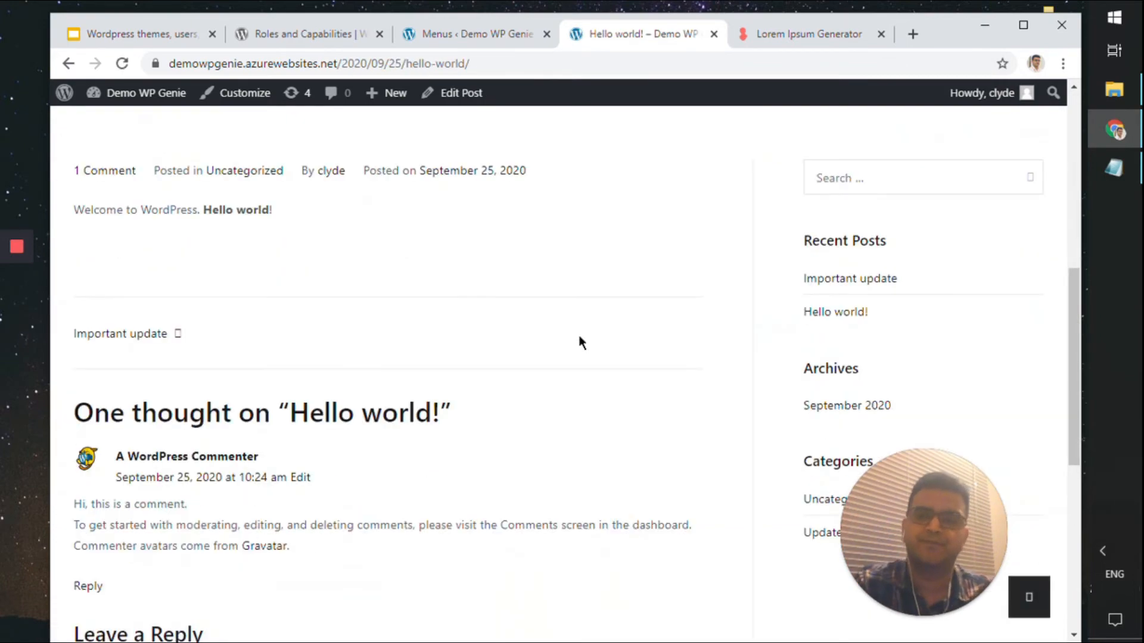
{"action": "scroll", "coordinate": [581, 341], "scroll_direction": "up", "scroll_amount": 15}
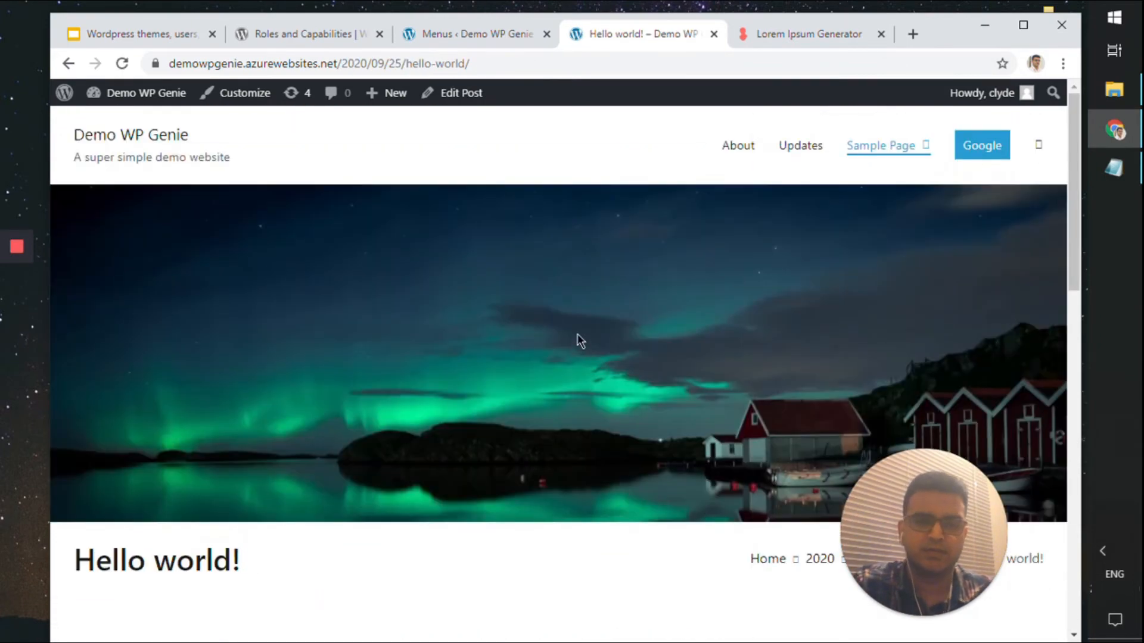
{"action": "left_click", "coordinate": [477, 41]}
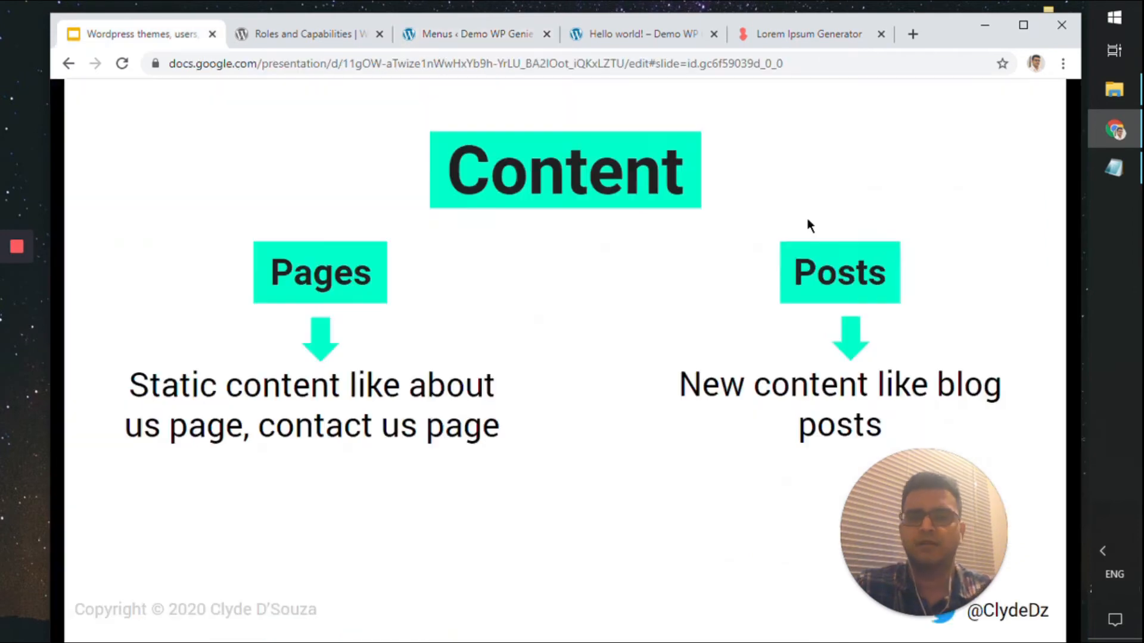
Advance Google Slides to the Users slide, then come back to the WordPress Menus page
{"action": "left_click", "coordinate": [806, 225]}
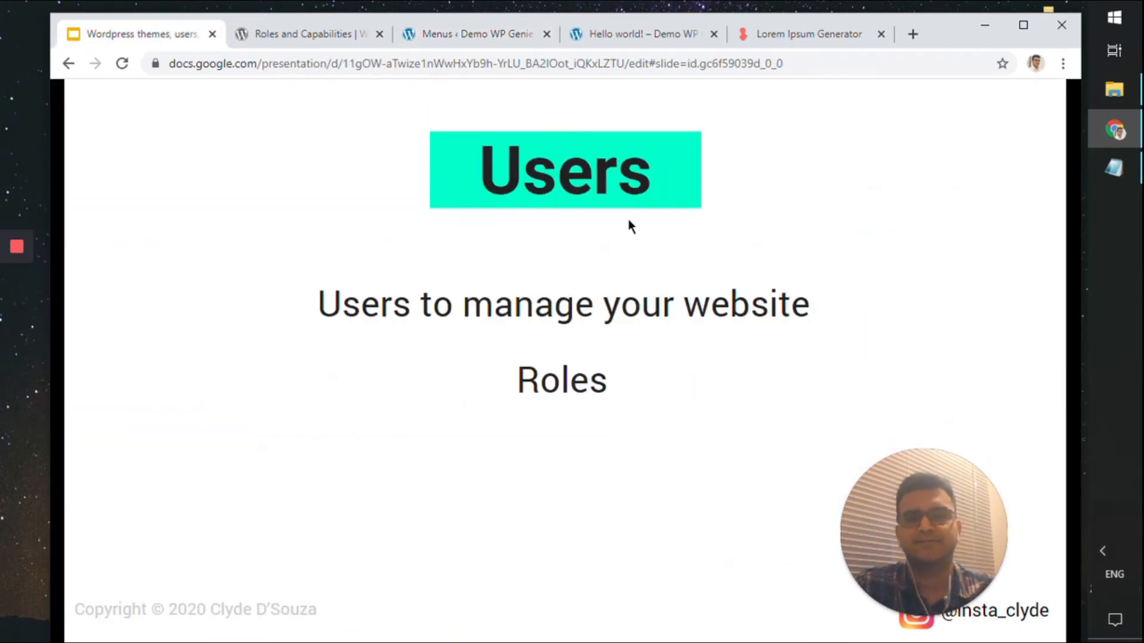
{"action": "left_click", "coordinate": [465, 33]}
{"action": "left_click_drag", "start_coordinate": [931, 37], "coordinate": [926, 32]}
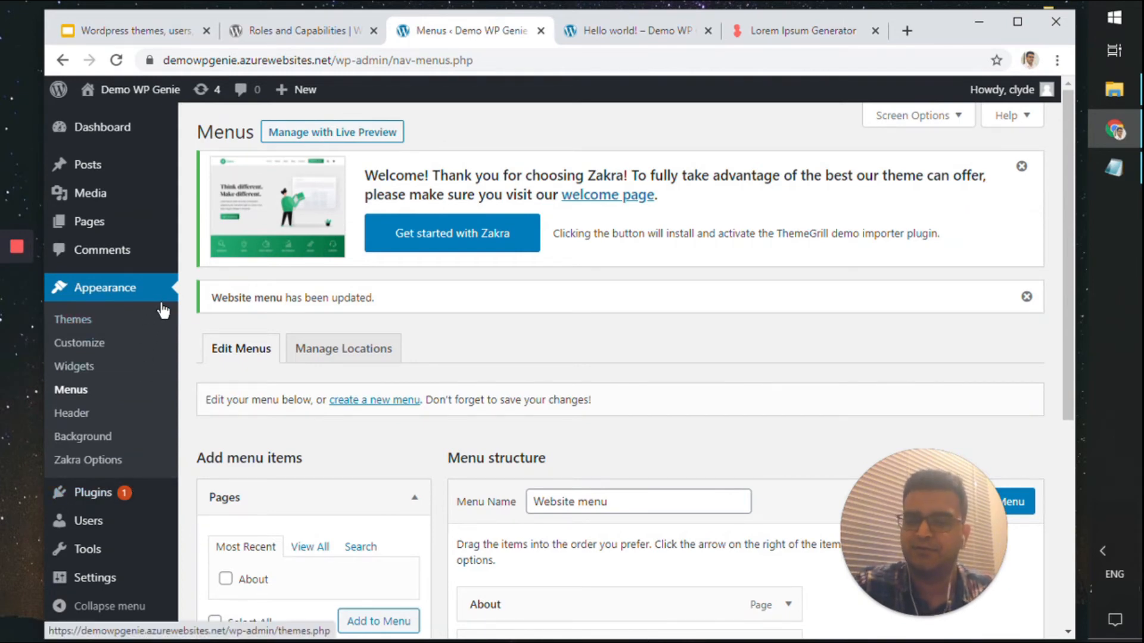
Go to Users, dismiss the Zakra welcome notice, and open the Add New User form
{"action": "scroll", "coordinate": [163, 310], "scroll_direction": "down", "scroll_amount": 4}
{"action": "left_click", "coordinate": [121, 529]}
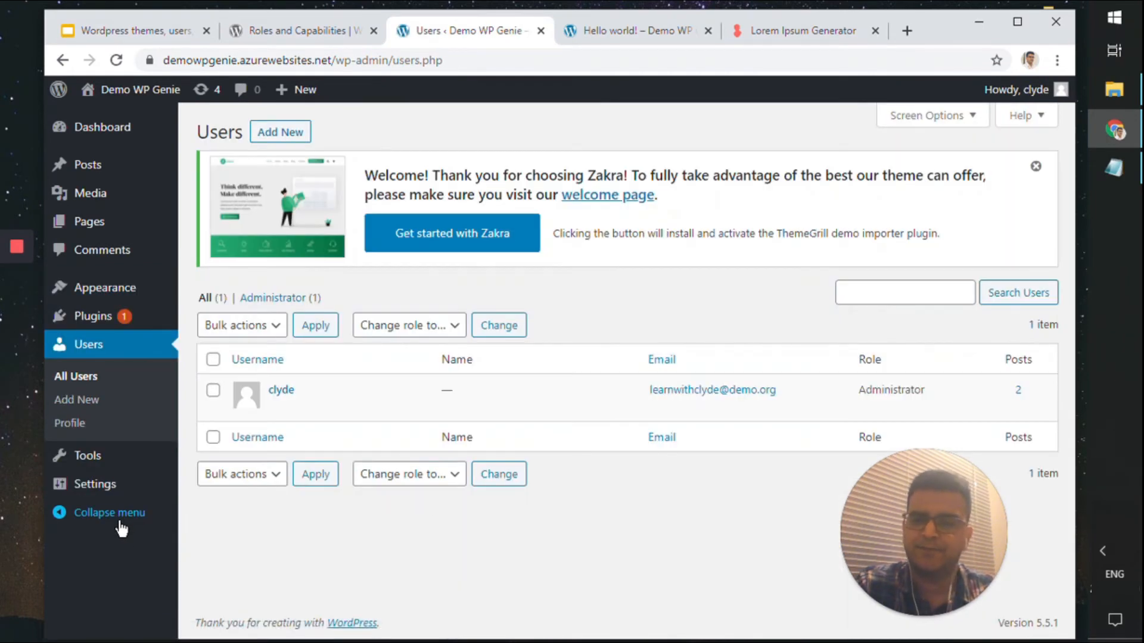
{"action": "mouse_move", "coordinate": [286, 409]}
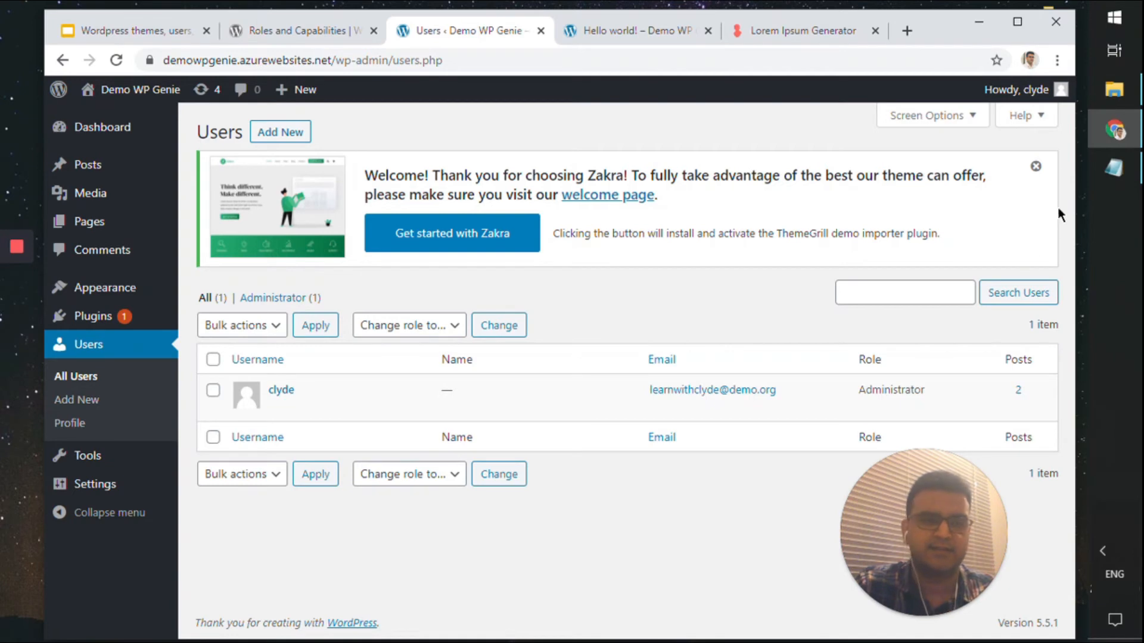
{"action": "left_click", "coordinate": [1037, 169]}
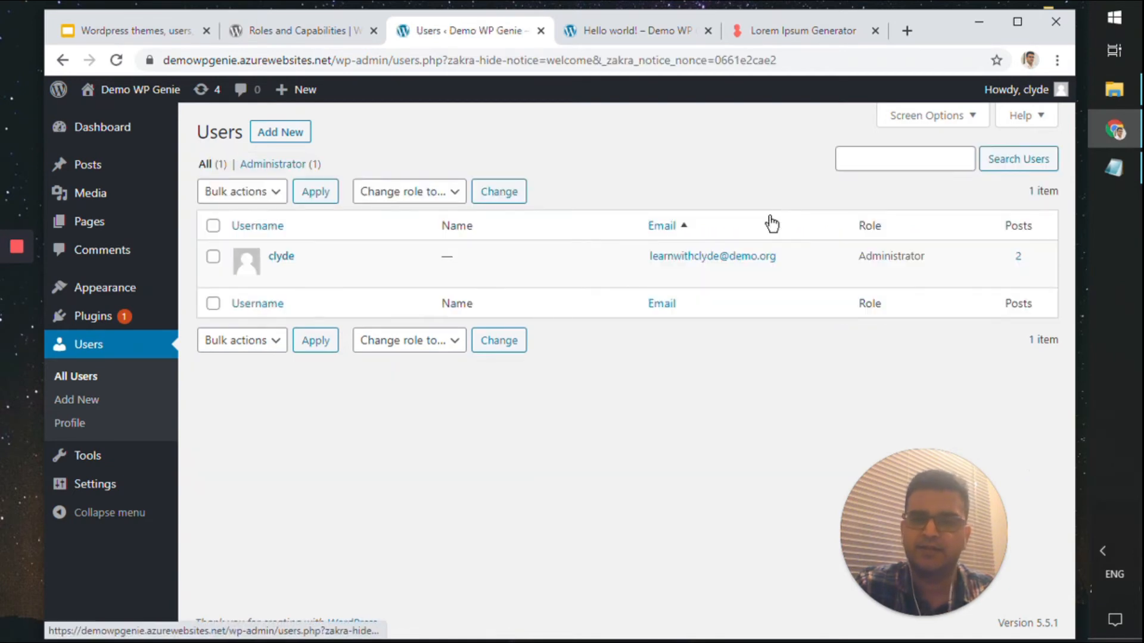
{"action": "left_click", "coordinate": [298, 139]}
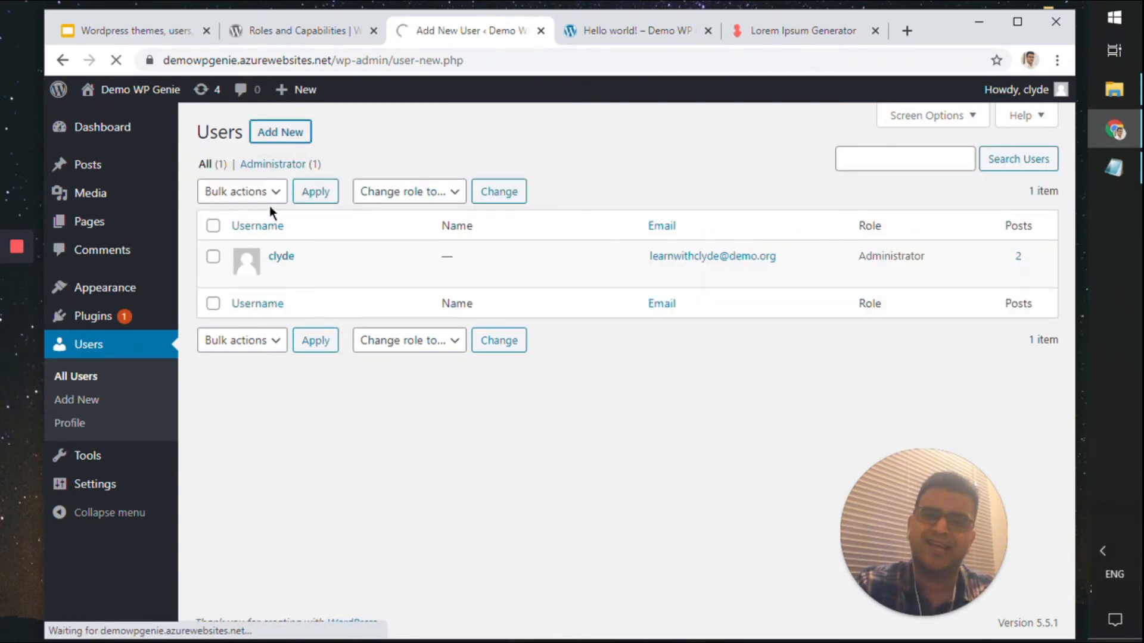
{"action": "scroll", "coordinate": [353, 438], "scroll_direction": "down", "scroll_amount": 1}
{"action": "scroll", "coordinate": [356, 430], "scroll_direction": "up", "scroll_amount": 1}
{"action": "scroll", "coordinate": [352, 431], "scroll_direction": "up", "scroll_amount": 1}
Enter the new account's username, e-mail address, first name and last name
{"action": "left_click", "coordinate": [421, 211]}
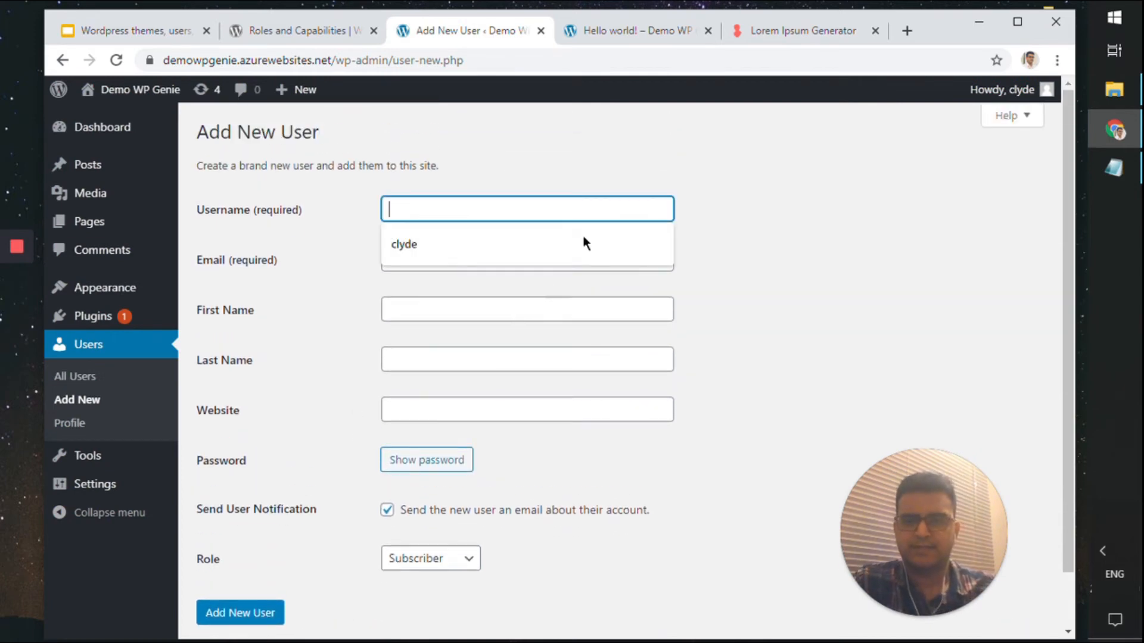
{"action": "left_click", "coordinate": [768, 222]}
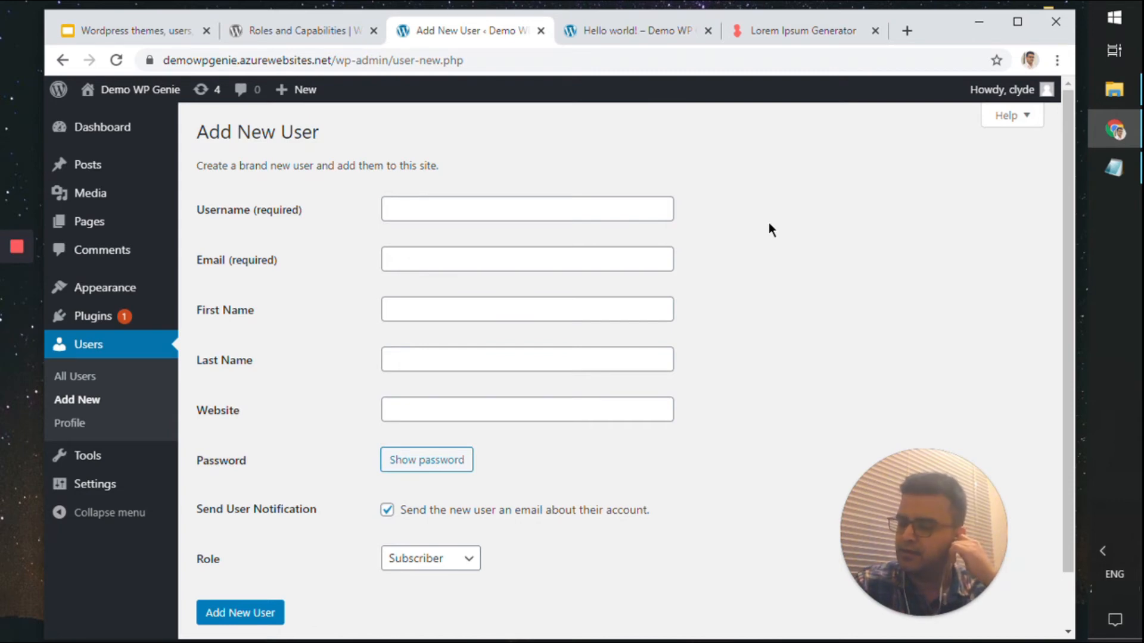
{"action": "left_click", "coordinate": [656, 209]}
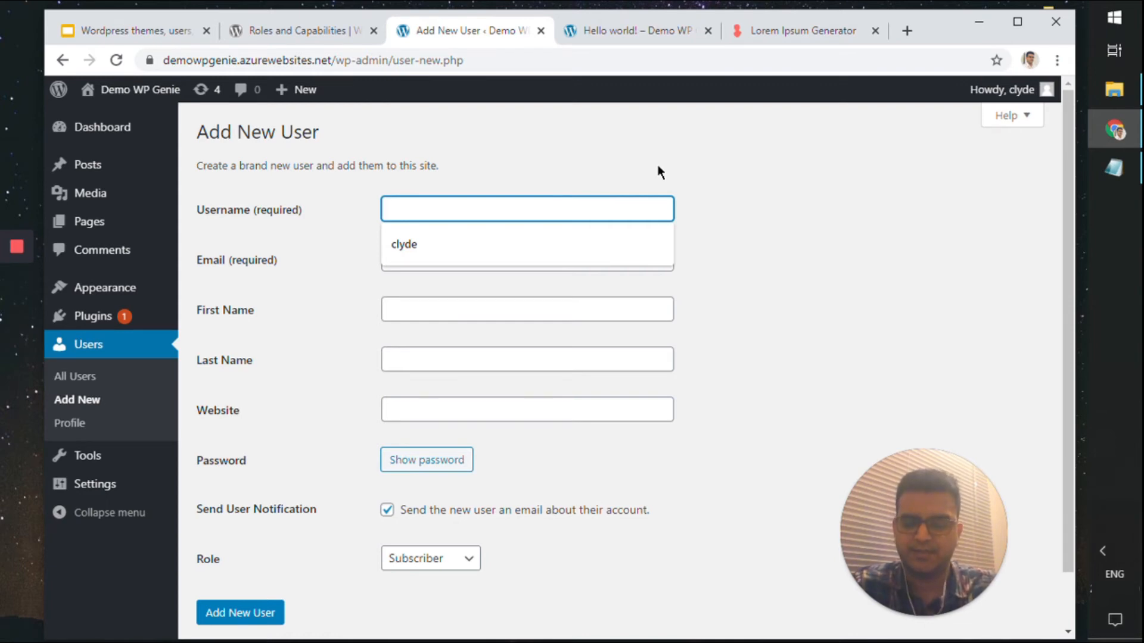
{"action": "type", "text": "newuser"}
{"action": "key", "text": "Tab"}
{"action": "type", "text": "newus"}
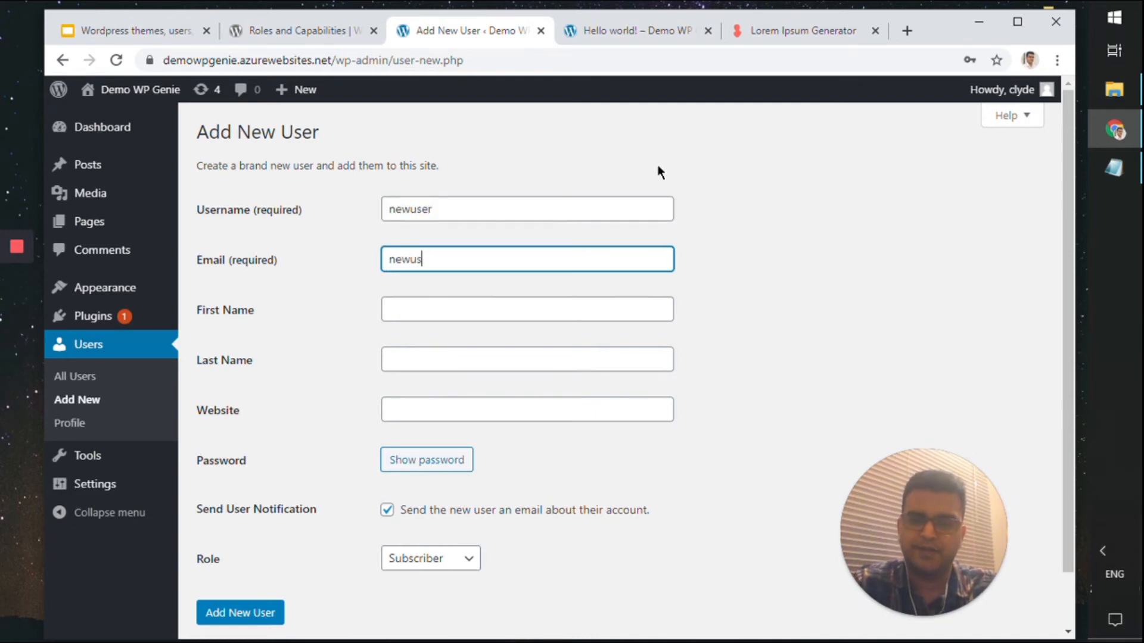
{"action": "type", "text": "er@demo.org"}
{"action": "key", "text": "Tab"}
{"action": "type", "text": "New"}
{"action": "key", "text": "Tab"}
{"action": "type", "text": "User"}
{"action": "key", "text": "Tab"}
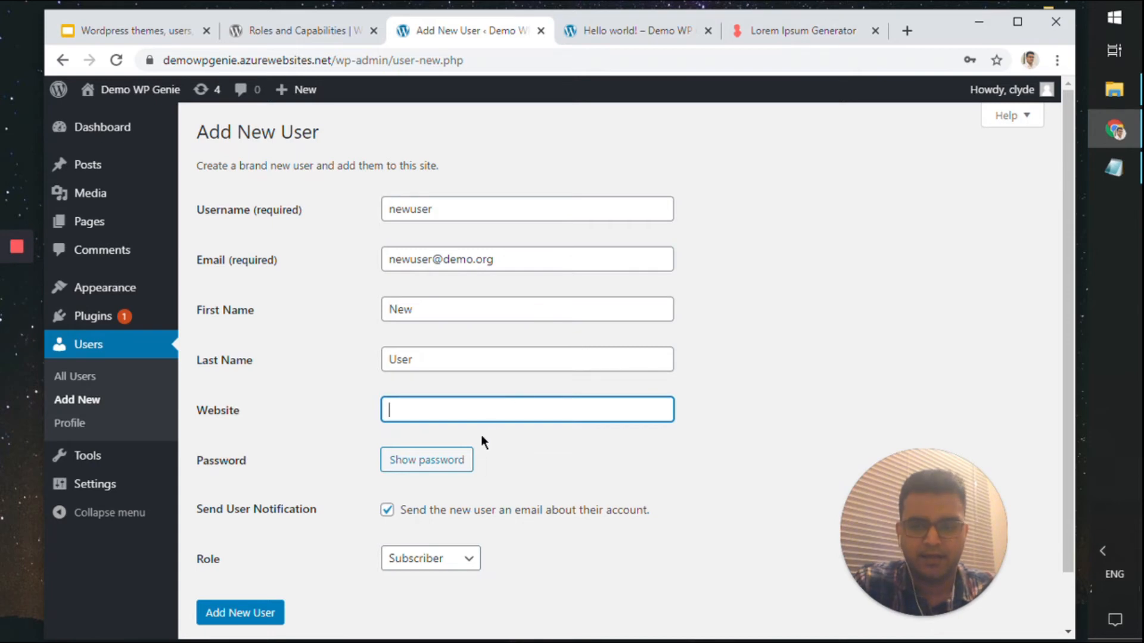
Generate a strong password for the new user and select it for copying
{"action": "left_click", "coordinate": [467, 460]}
{"action": "scroll", "coordinate": [549, 375], "scroll_direction": "down", "scroll_amount": 3}
{"action": "left_click_drag", "start_coordinate": [638, 373], "coordinate": [366, 385]}
Record the generated password and the username above it in the wp notes, then minimize Notepad
{"action": "left_click", "coordinate": [1114, 168]}
{"action": "left_click", "coordinate": [659, 386]}
{"action": "key", "text": "Return"}
{"action": "key", "text": "ctrl+v"}
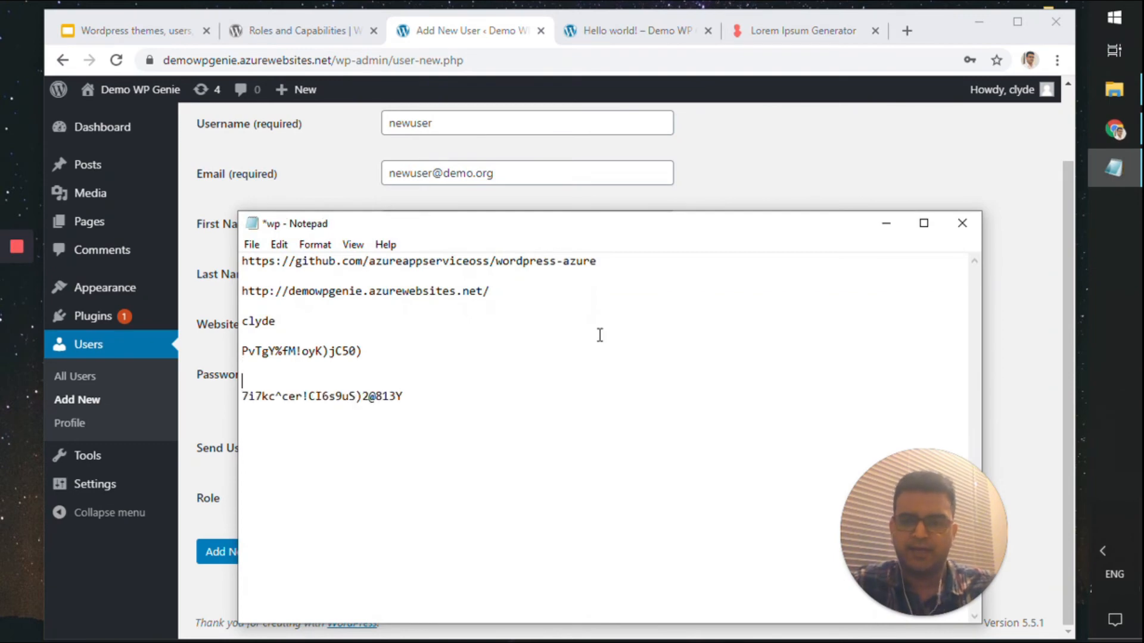
{"action": "key", "text": "Home"}
{"action": "key", "text": "Return"}
{"action": "type", "text": "newuser"}
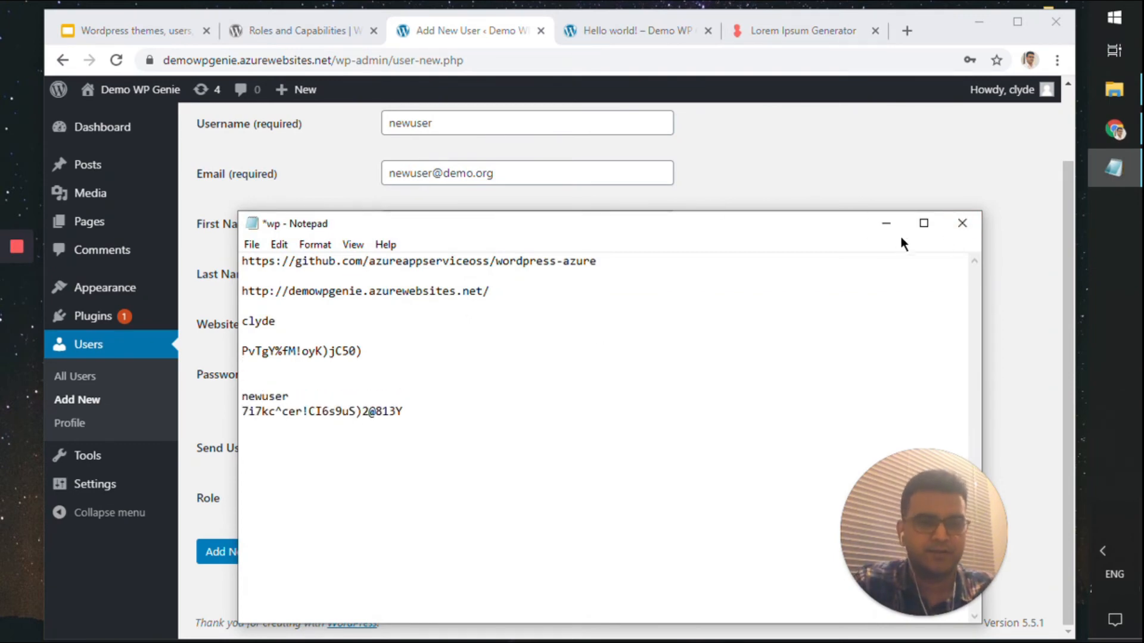
{"action": "left_click", "coordinate": [886, 224]}
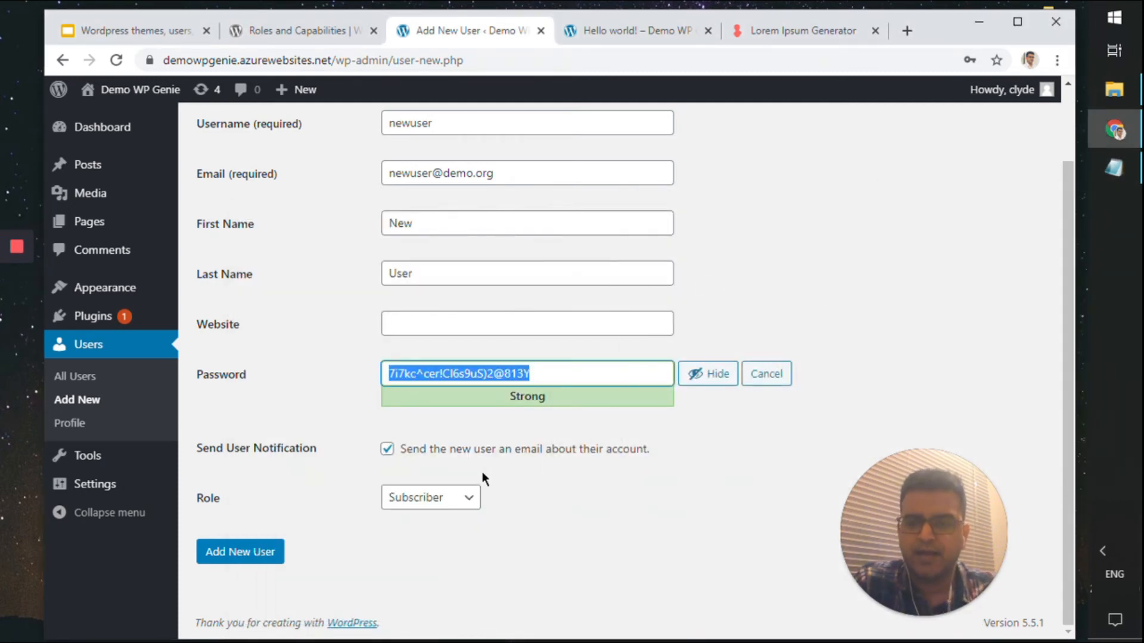
Turn off the new-user notification e-mail, keep the Subscriber role, and bring up the Roles and Capabilities docs
{"action": "left_click", "coordinate": [576, 454]}
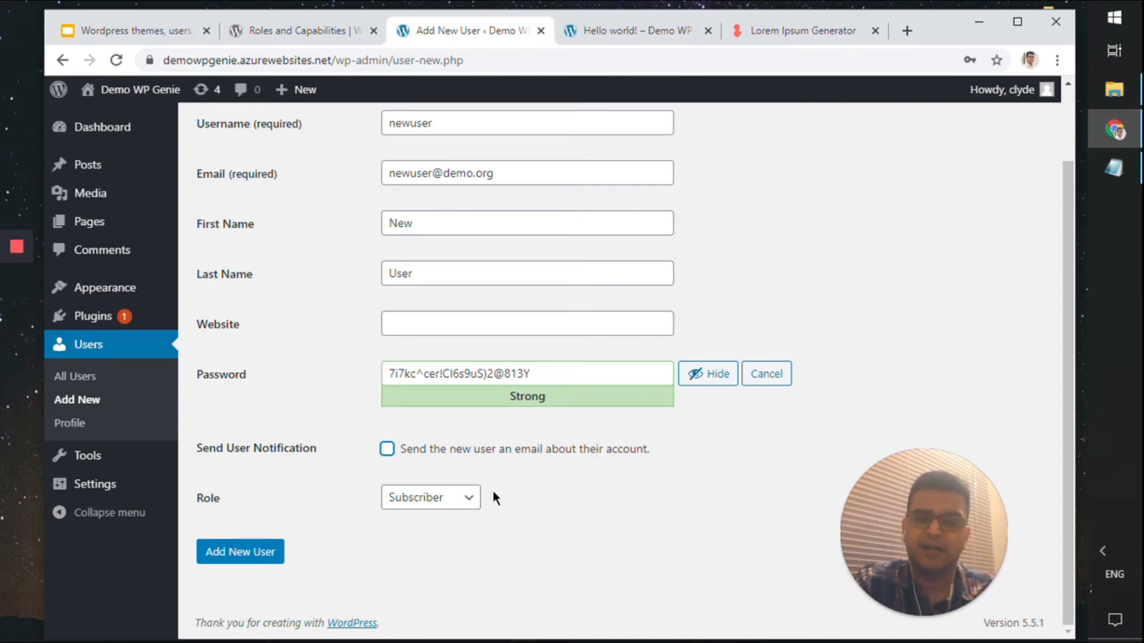
{"action": "left_click", "coordinate": [462, 506]}
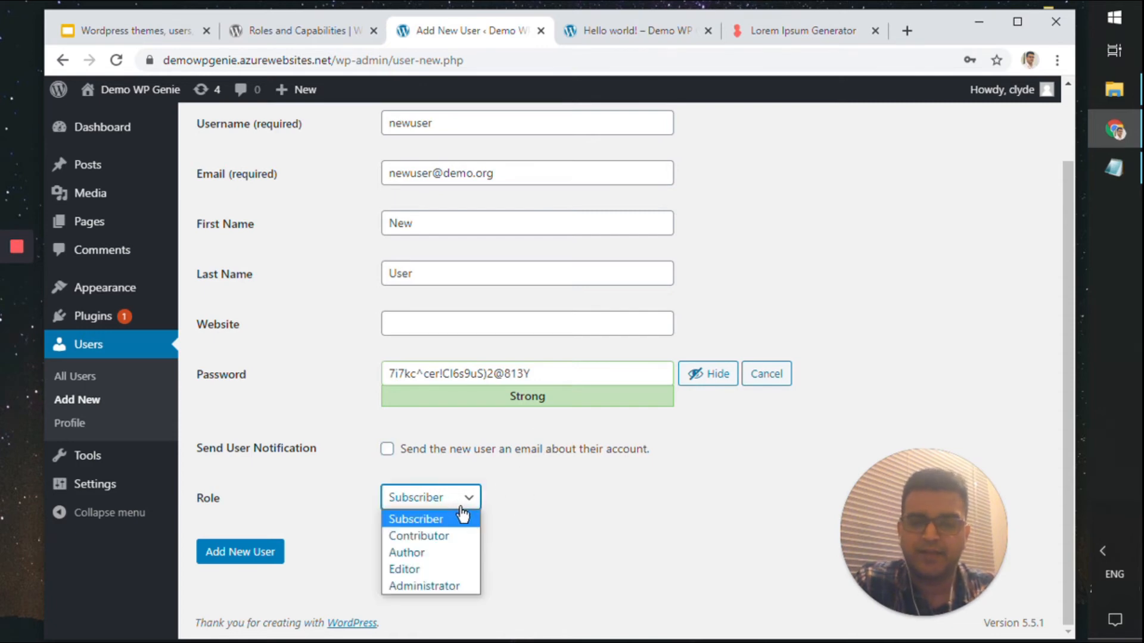
{"action": "left_click", "coordinate": [460, 517]}
{"action": "left_click", "coordinate": [462, 503]}
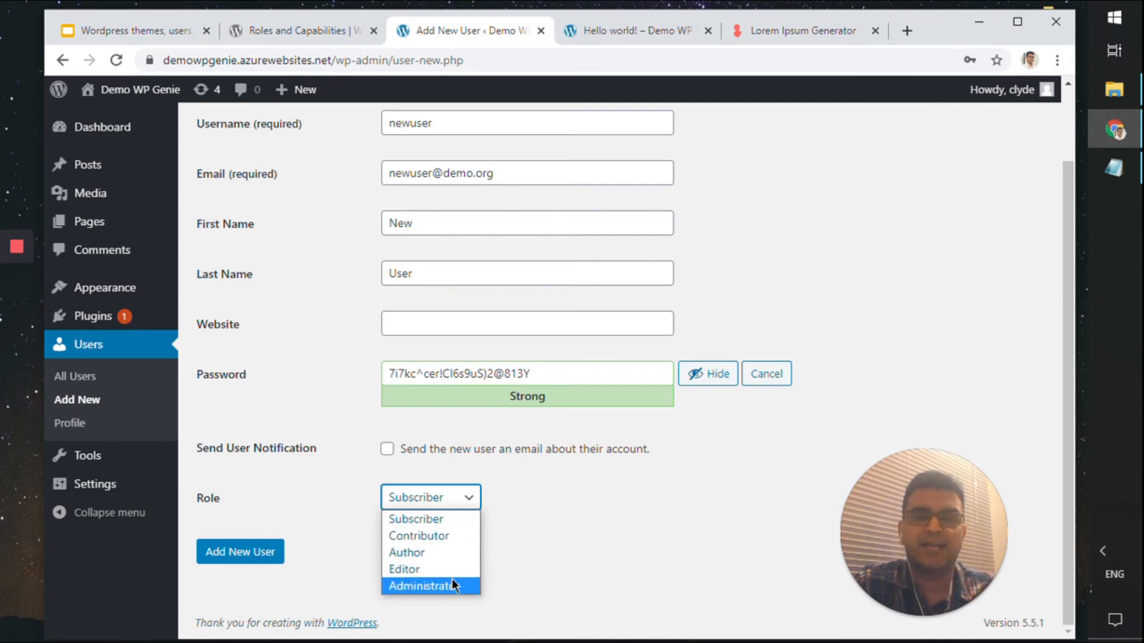
{"action": "left_click", "coordinate": [416, 518]}
{"action": "left_click", "coordinate": [251, 30]}
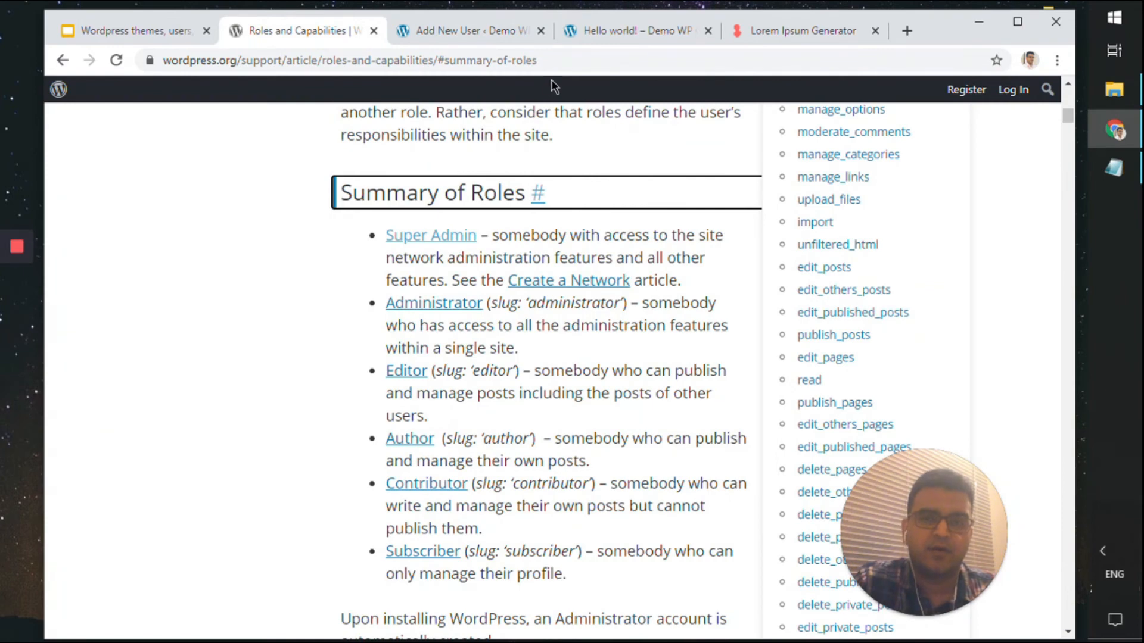
Highlight the Super Admin and Administrator descriptions in the Summary of Roles
{"action": "left_click", "coordinate": [552, 61]}
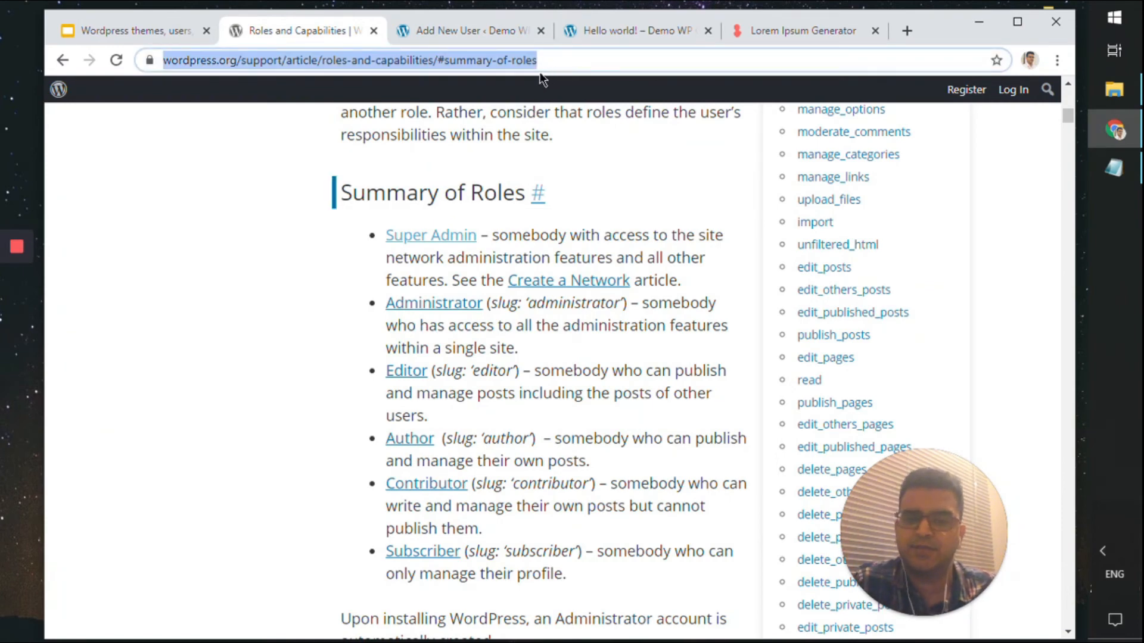
{"action": "left_click", "coordinate": [324, 259]}
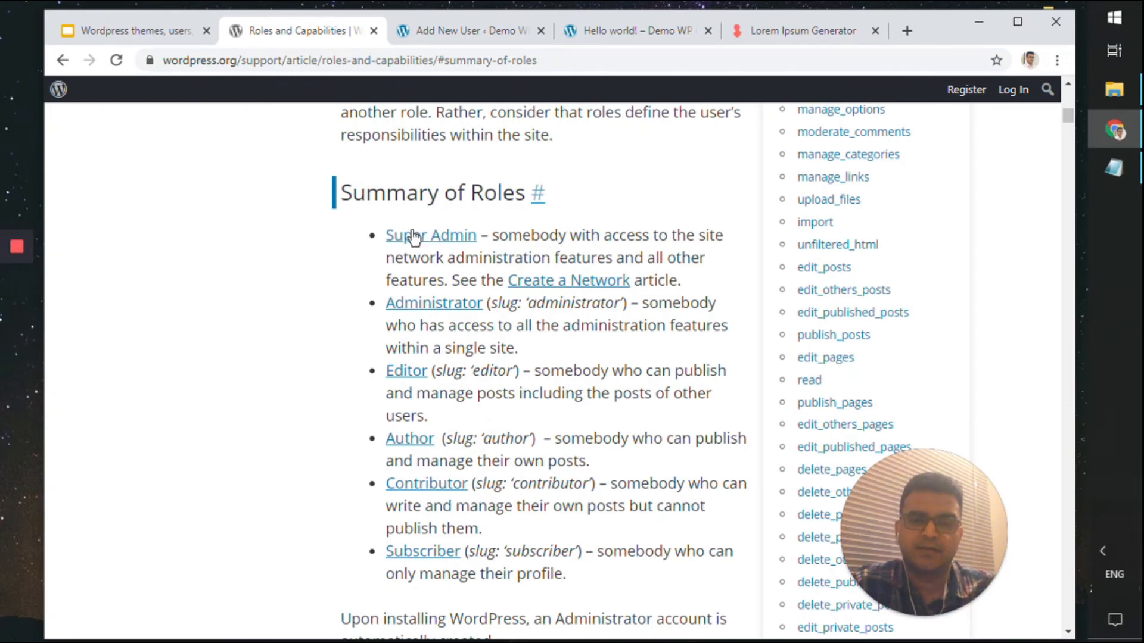
{"action": "left_click", "coordinate": [452, 27]}
{"action": "left_click", "coordinate": [321, 31]}
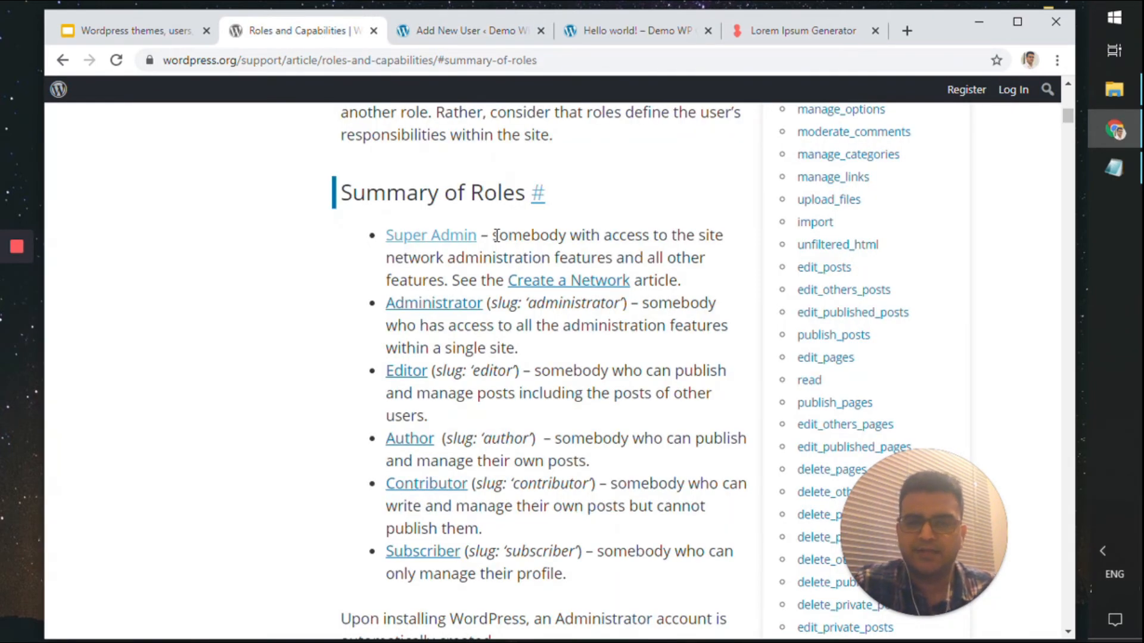
{"action": "left_click_drag", "start_coordinate": [500, 235], "coordinate": [506, 238]}
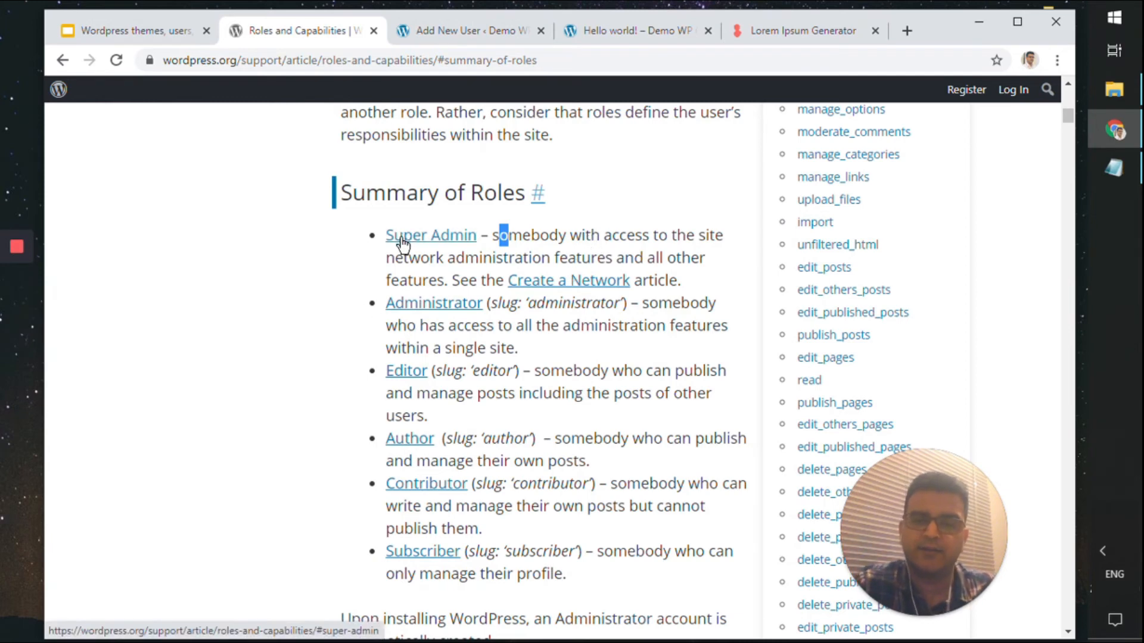
{"action": "left_click_drag", "start_coordinate": [538, 351], "coordinate": [381, 357]}
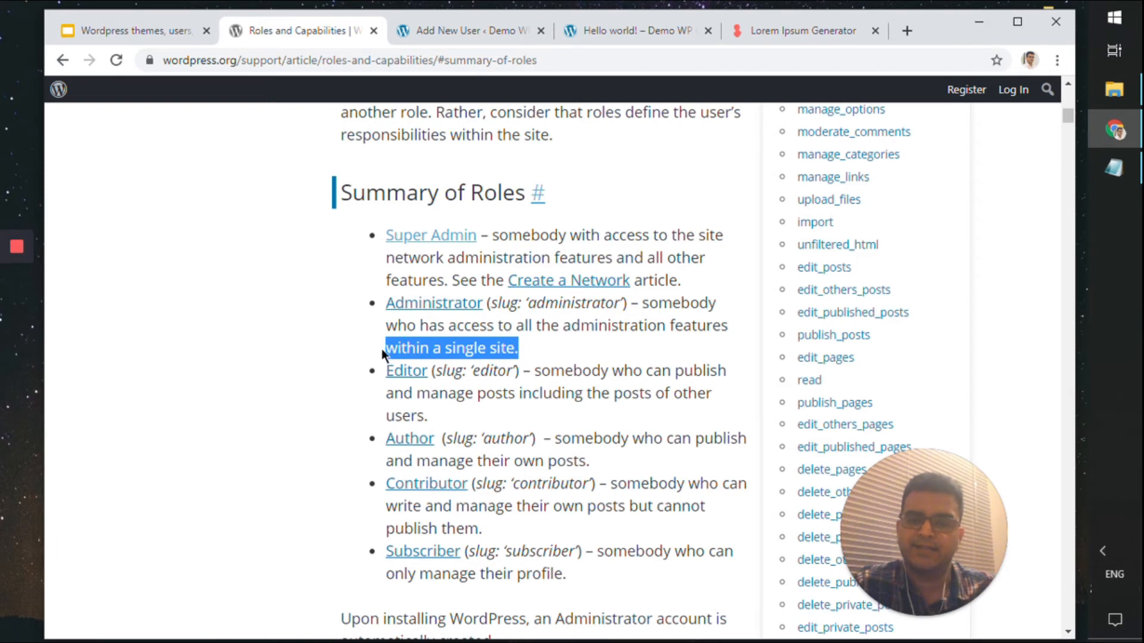
Highlight the Editor, Author, Contributor and Subscriber role descriptions and their limits
{"action": "scroll", "coordinate": [385, 346], "scroll_direction": "down", "scroll_amount": 4}
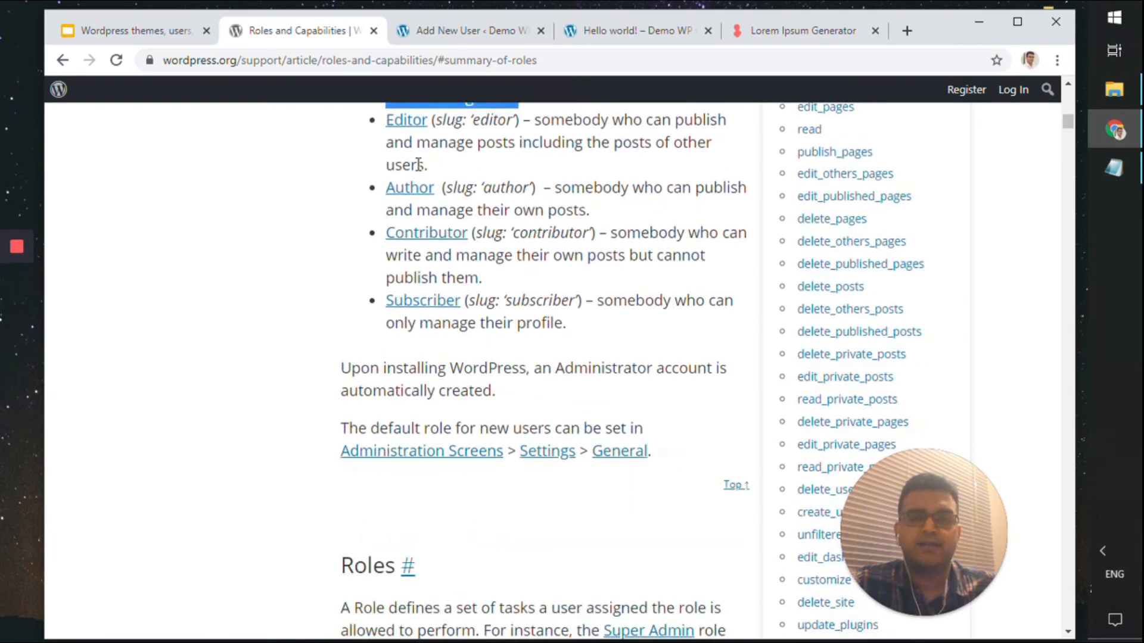
{"action": "left_click_drag", "start_coordinate": [439, 169], "coordinate": [532, 120]}
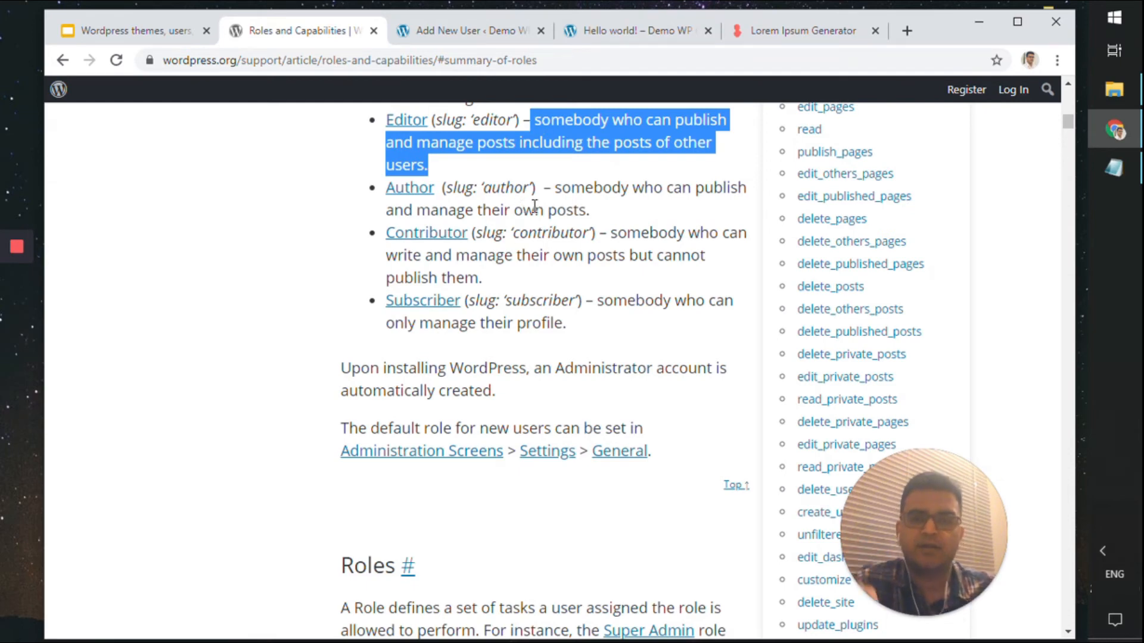
{"action": "left_click_drag", "start_coordinate": [600, 213], "coordinate": [478, 203]}
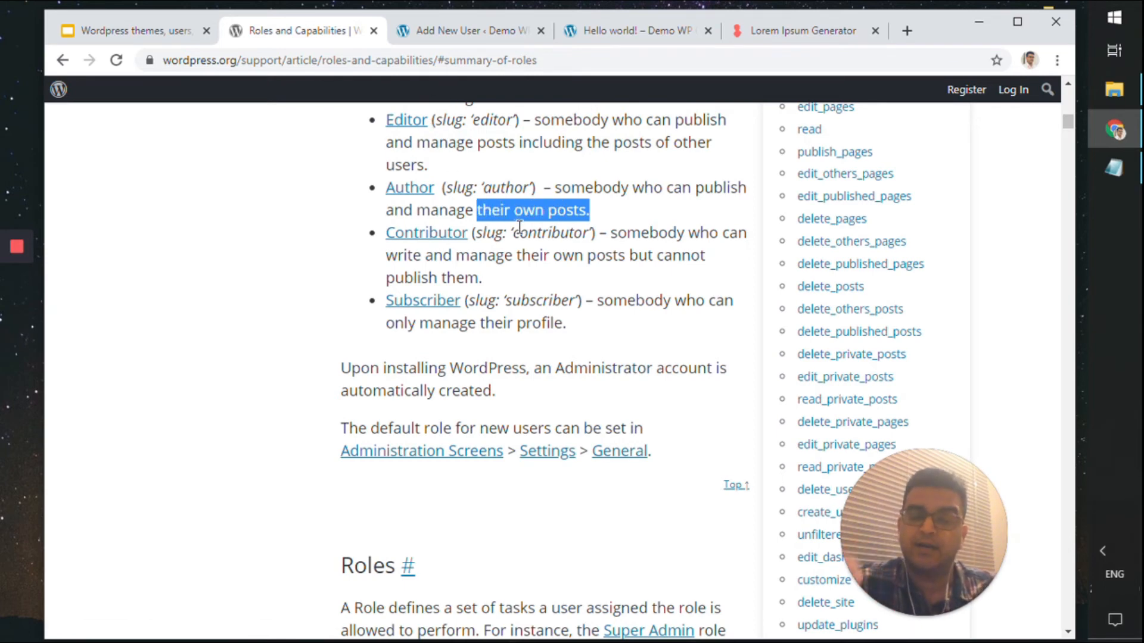
{"action": "left_click", "coordinate": [482, 254]}
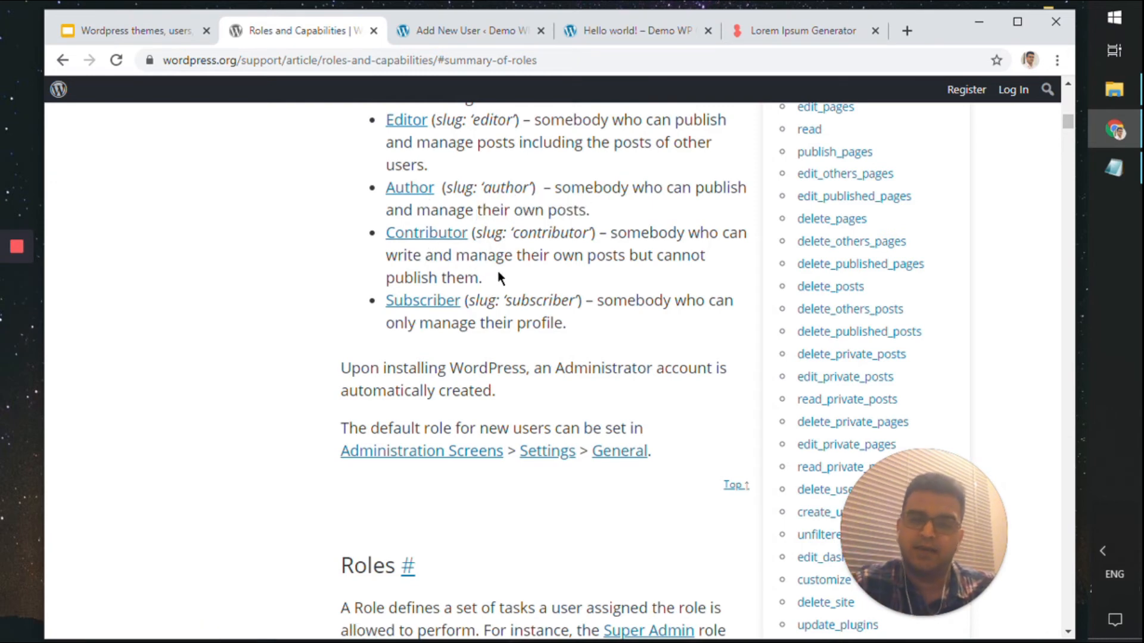
{"action": "left_click_drag", "start_coordinate": [483, 277], "coordinate": [631, 253]}
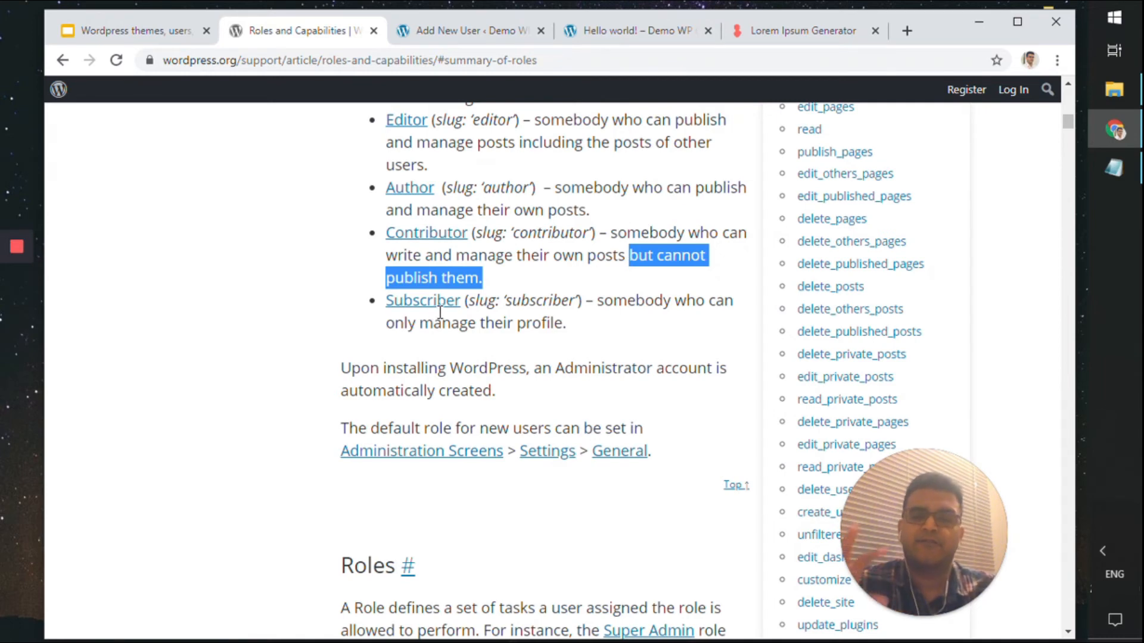
{"action": "left_click_drag", "start_coordinate": [566, 323], "coordinate": [389, 329]}
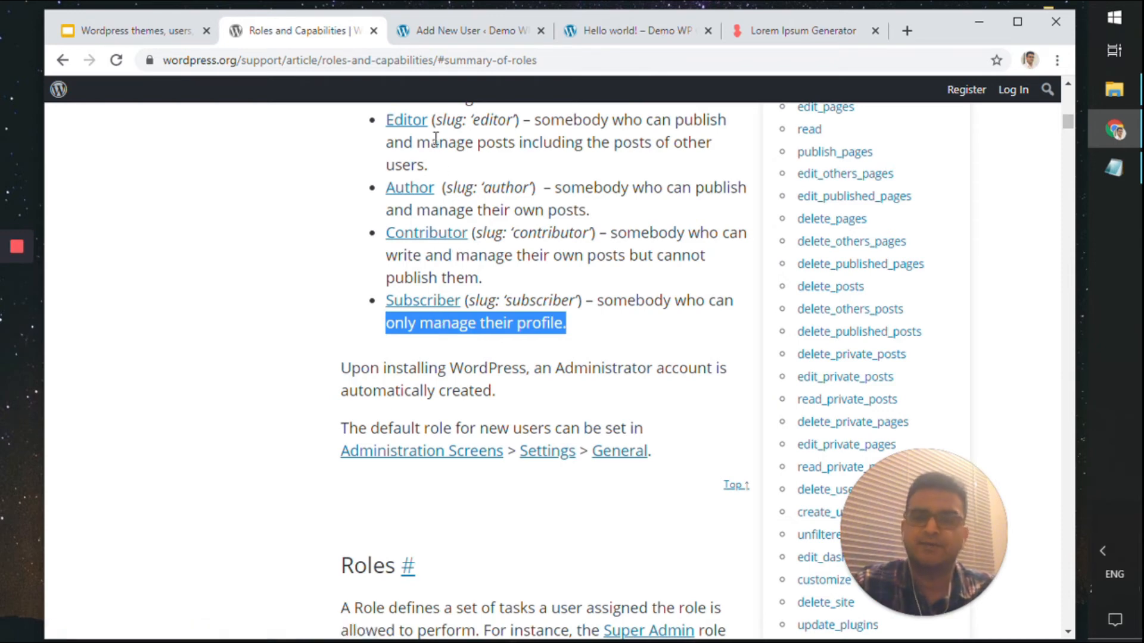
{"action": "left_click_drag", "start_coordinate": [450, 169], "coordinate": [384, 123]}
Create the new user with the Editor role, then log the admin account out
{"action": "left_click", "coordinate": [442, 27]}
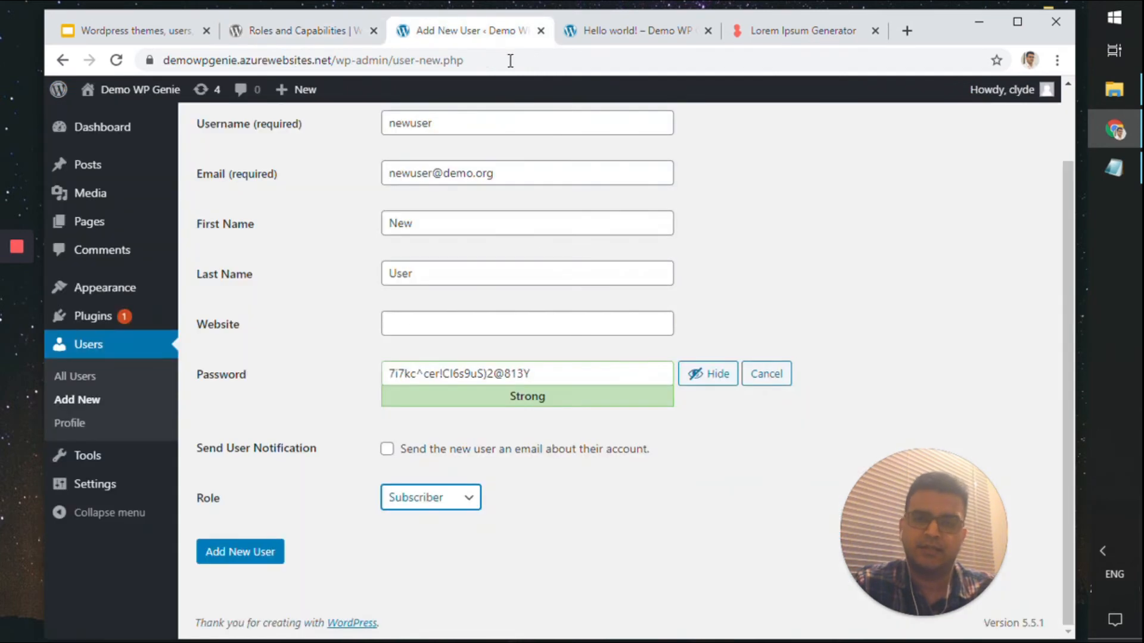
{"action": "left_click", "coordinate": [447, 500]}
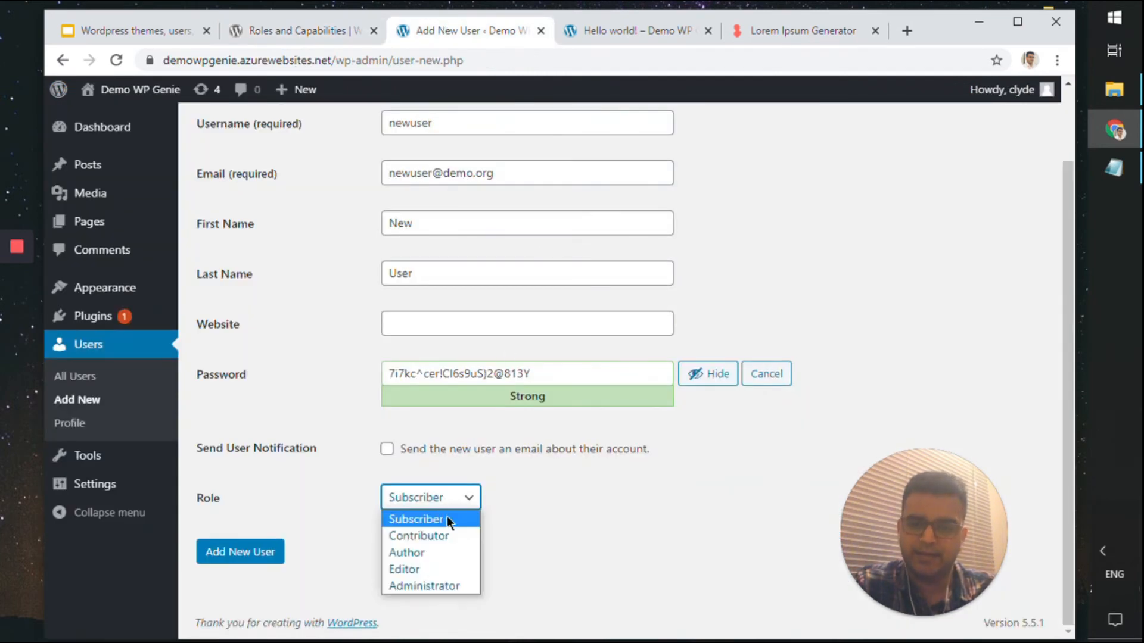
{"action": "left_click", "coordinate": [464, 570]}
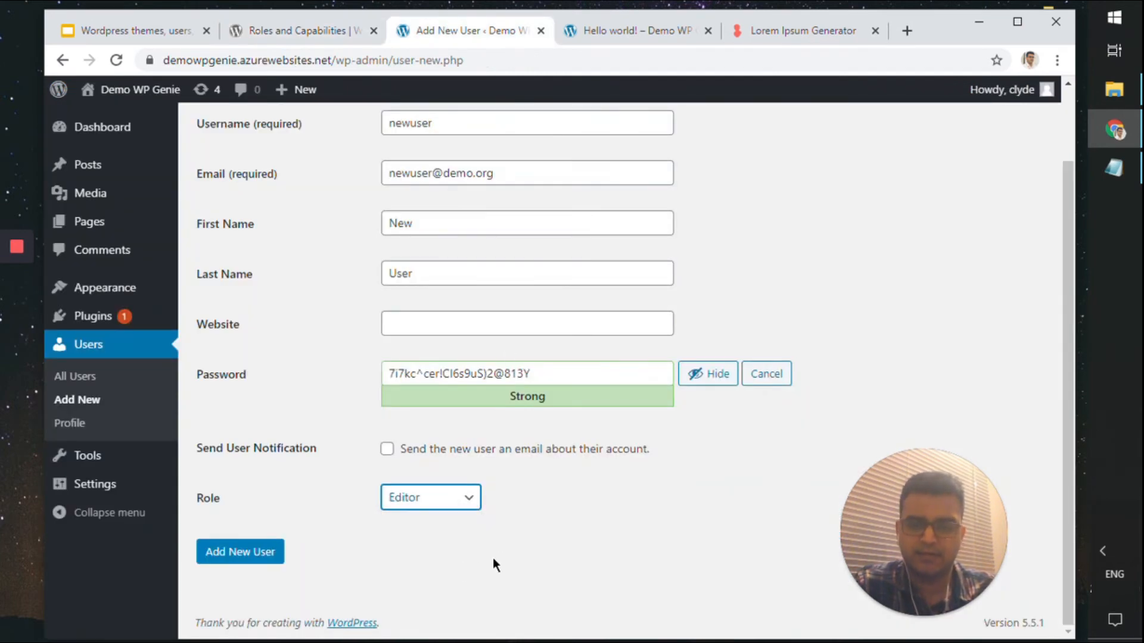
{"action": "left_click", "coordinate": [274, 554]}
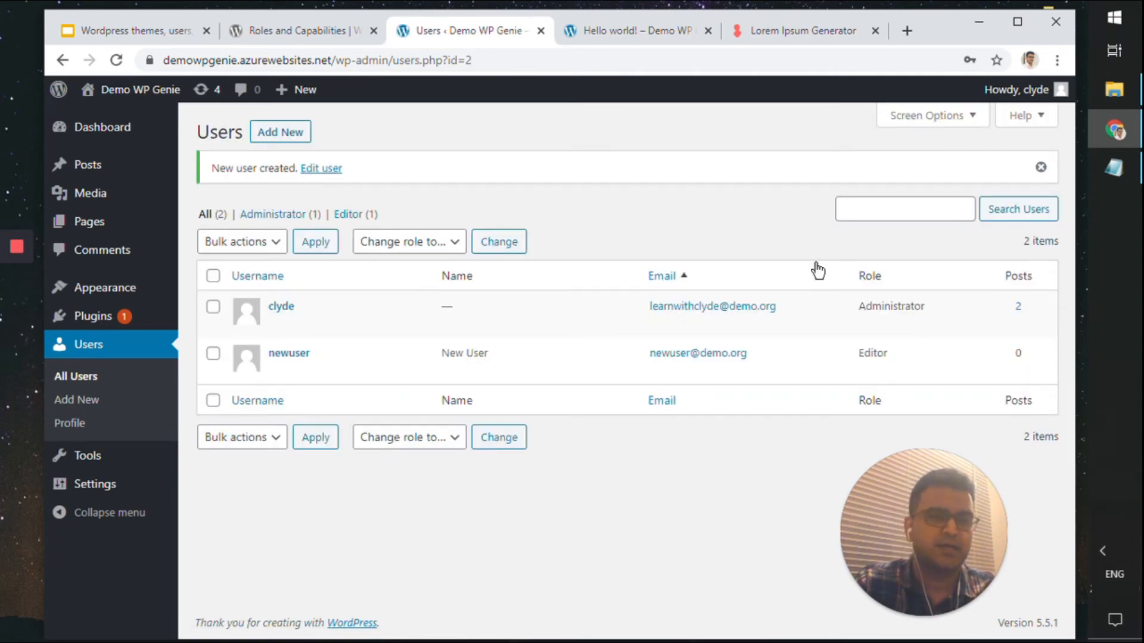
{"action": "left_click", "coordinate": [1001, 95]}
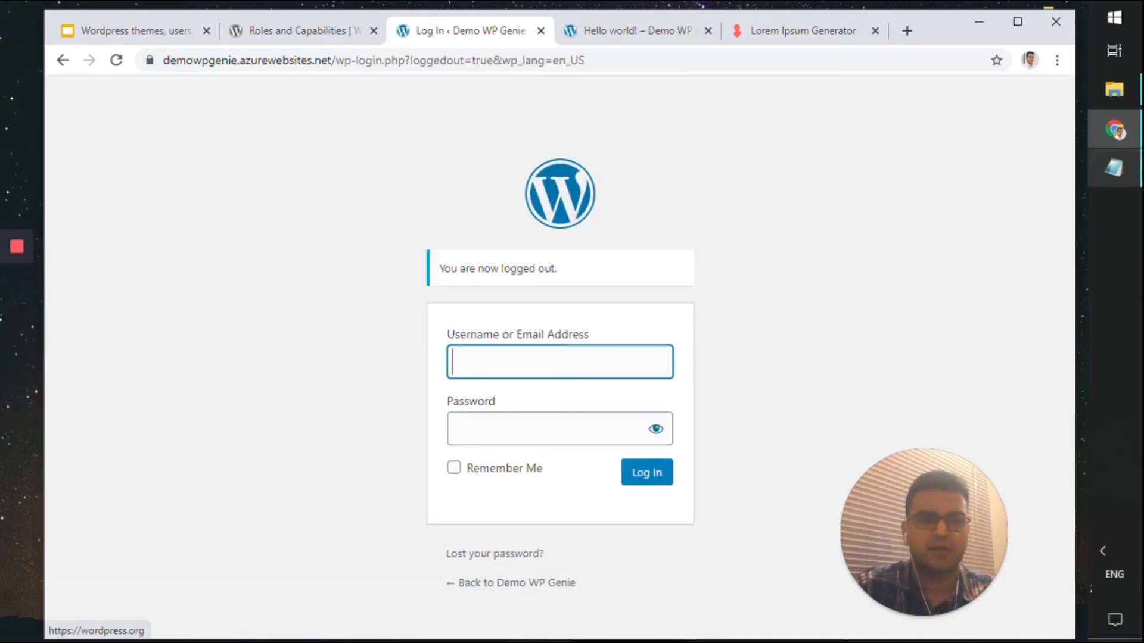
Log in as the new user, copying the username from the notes file
{"action": "left_click", "coordinate": [1113, 168]}
{"action": "left_click_drag", "start_coordinate": [320, 396], "coordinate": [214, 385]}
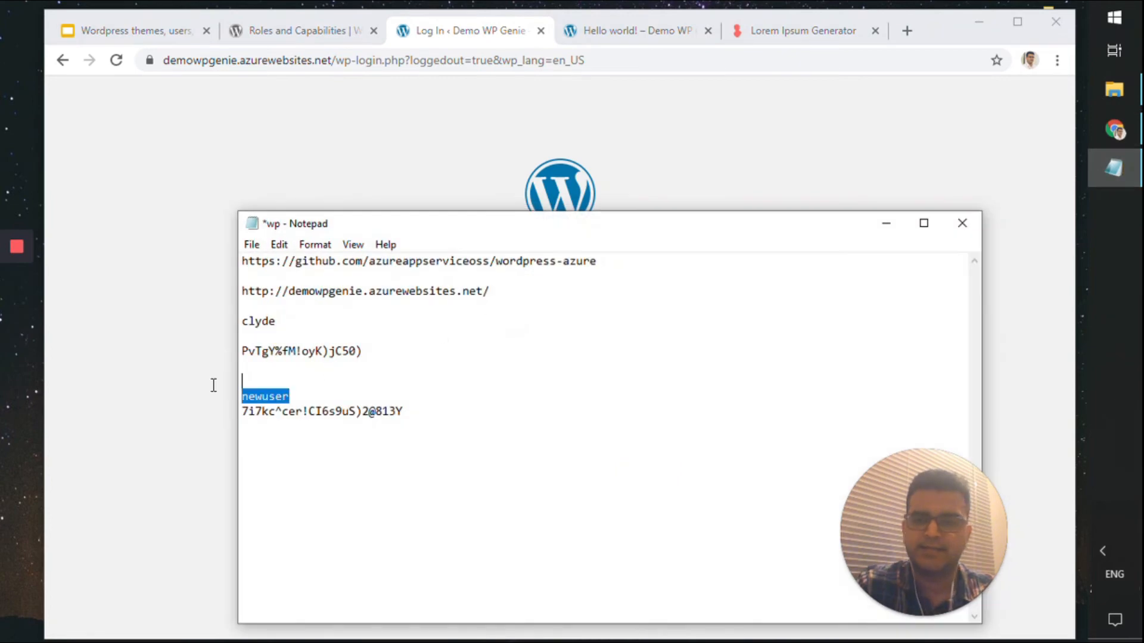
{"action": "key", "text": "ctrl+c"}
{"action": "left_click", "coordinate": [201, 277]}
{"action": "left_click", "coordinate": [610, 360]}
{"action": "key", "text": "ctrl+v"}
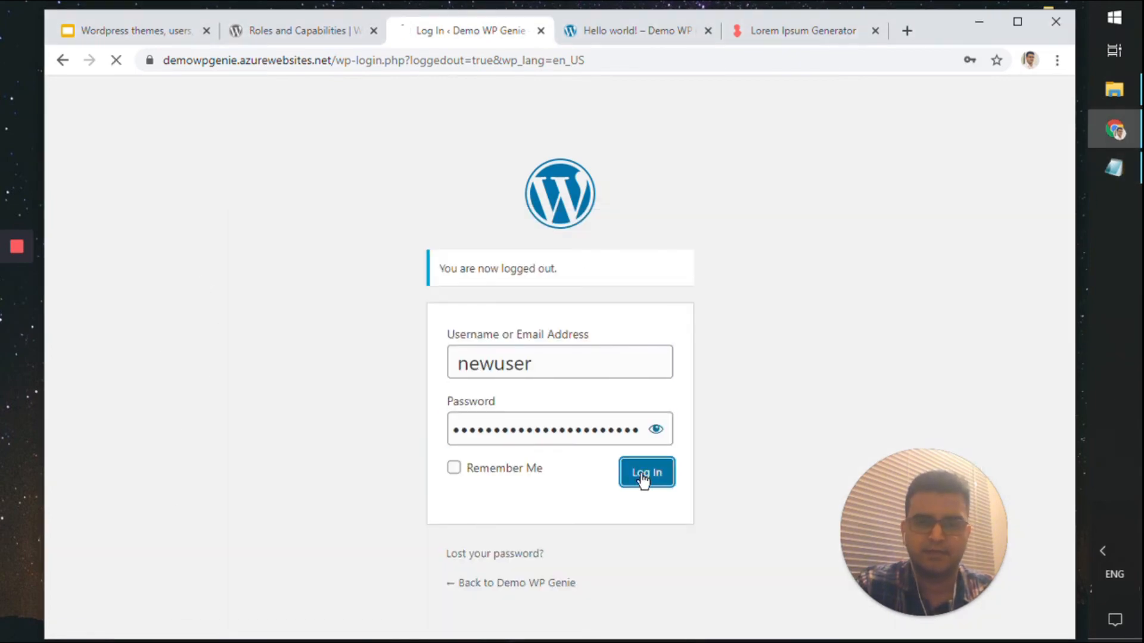
{"action": "left_click", "coordinate": [643, 477]}
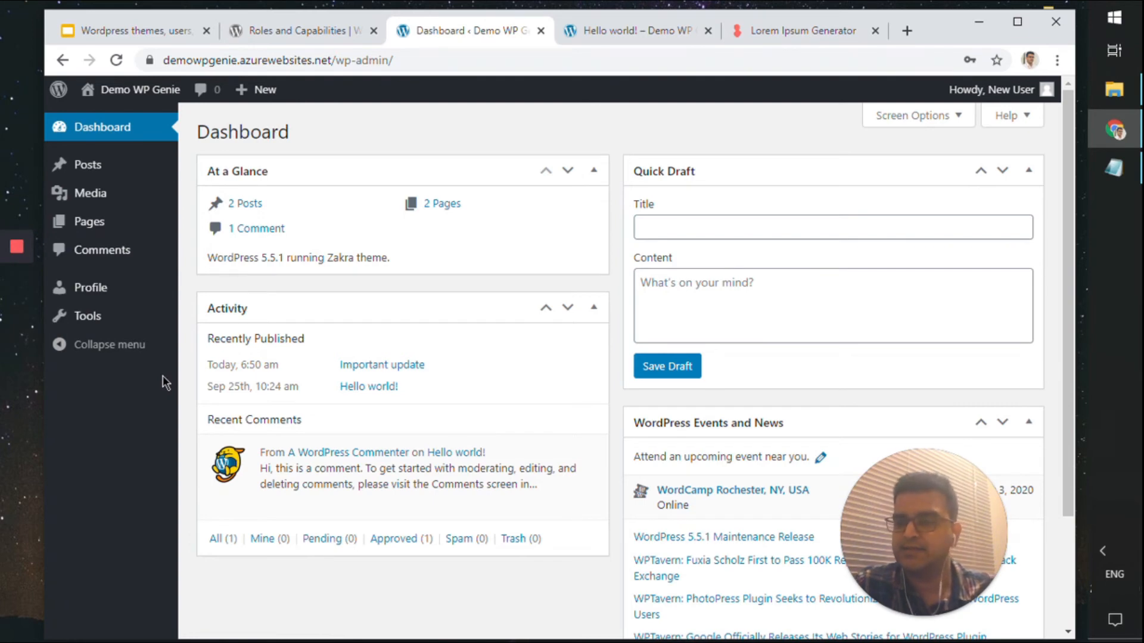
Browse the Editor's Posts, Media and Tools pages, comparing them with the Roles and Capabilities documentation
{"action": "mouse_move", "coordinate": [131, 210]}
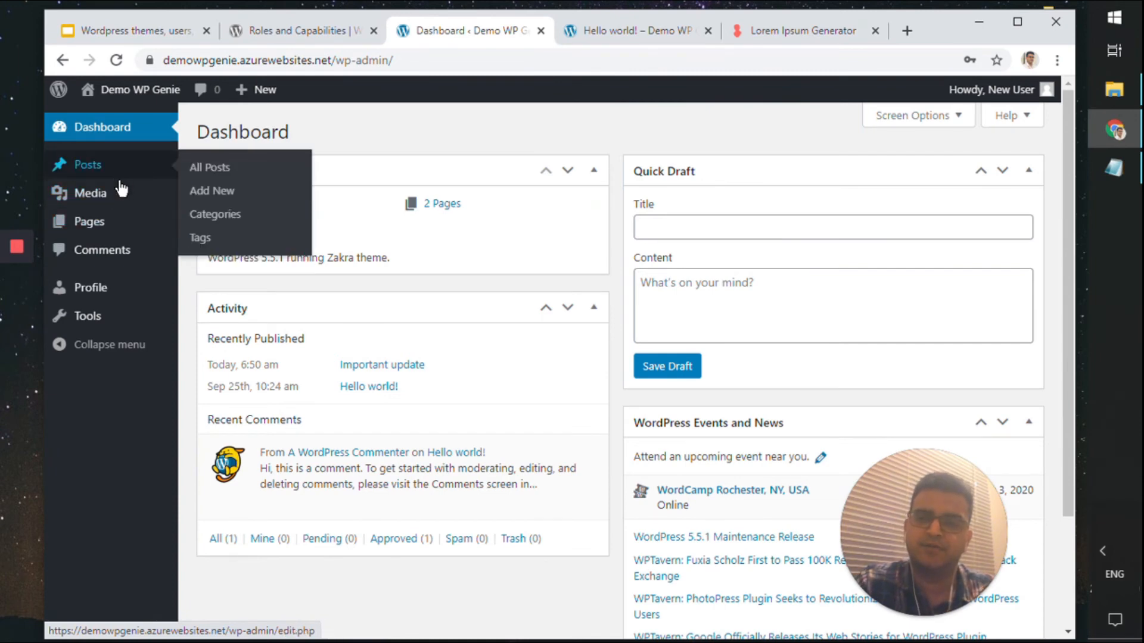
{"action": "mouse_move", "coordinate": [108, 228]}
{"action": "left_click", "coordinate": [89, 165]}
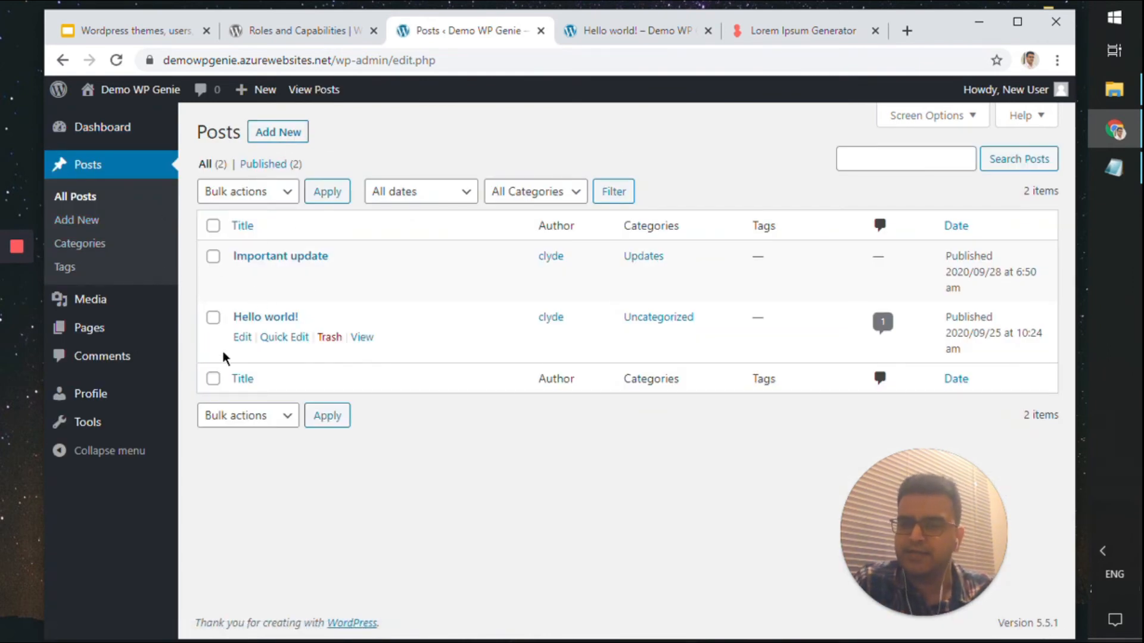
{"action": "left_click", "coordinate": [127, 306]}
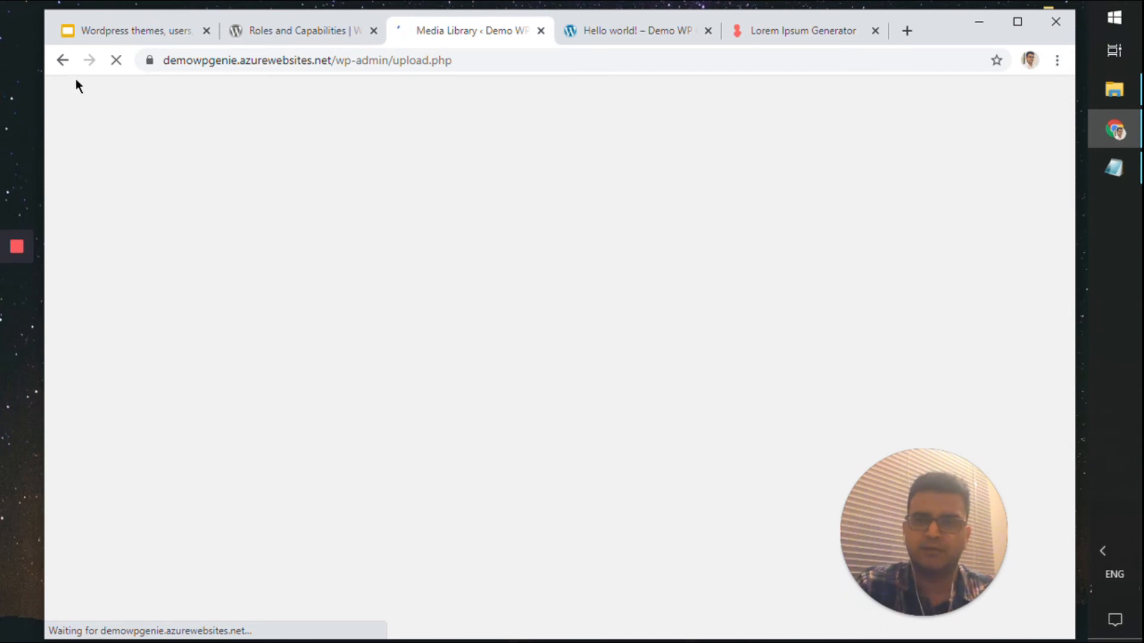
{"action": "left_click", "coordinate": [65, 64]}
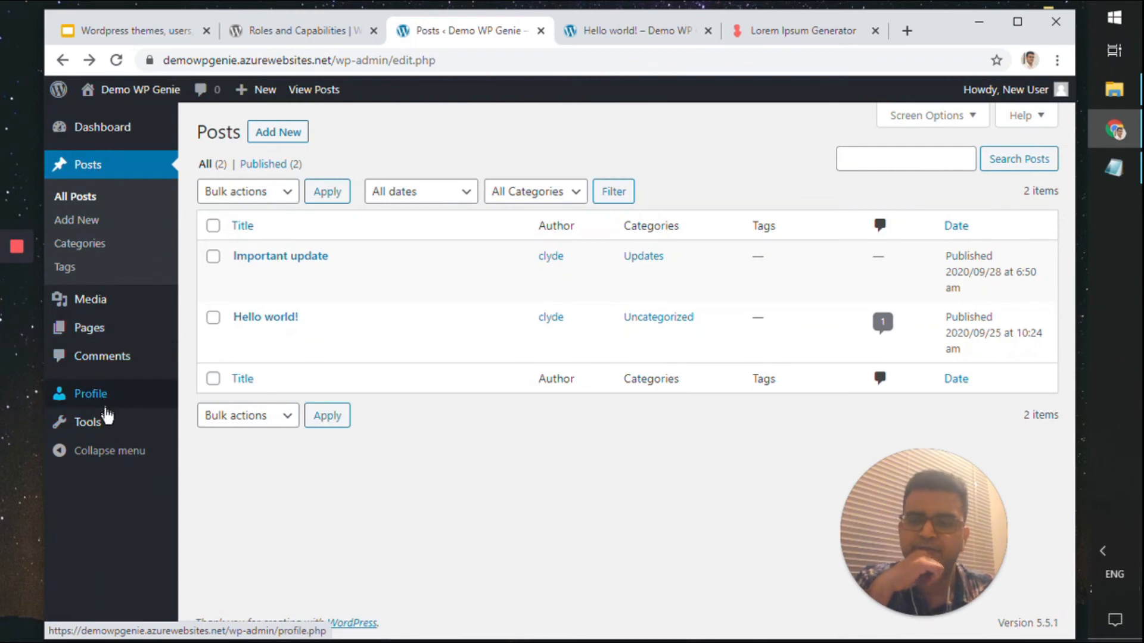
{"action": "left_click", "coordinate": [89, 422]}
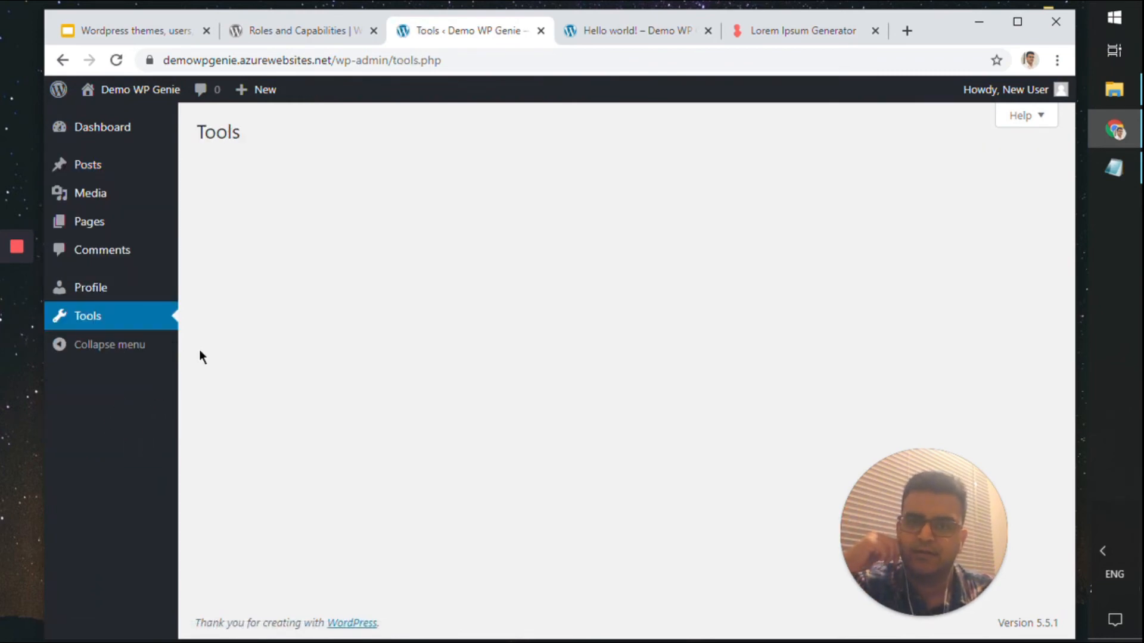
{"action": "left_click", "coordinate": [129, 161]}
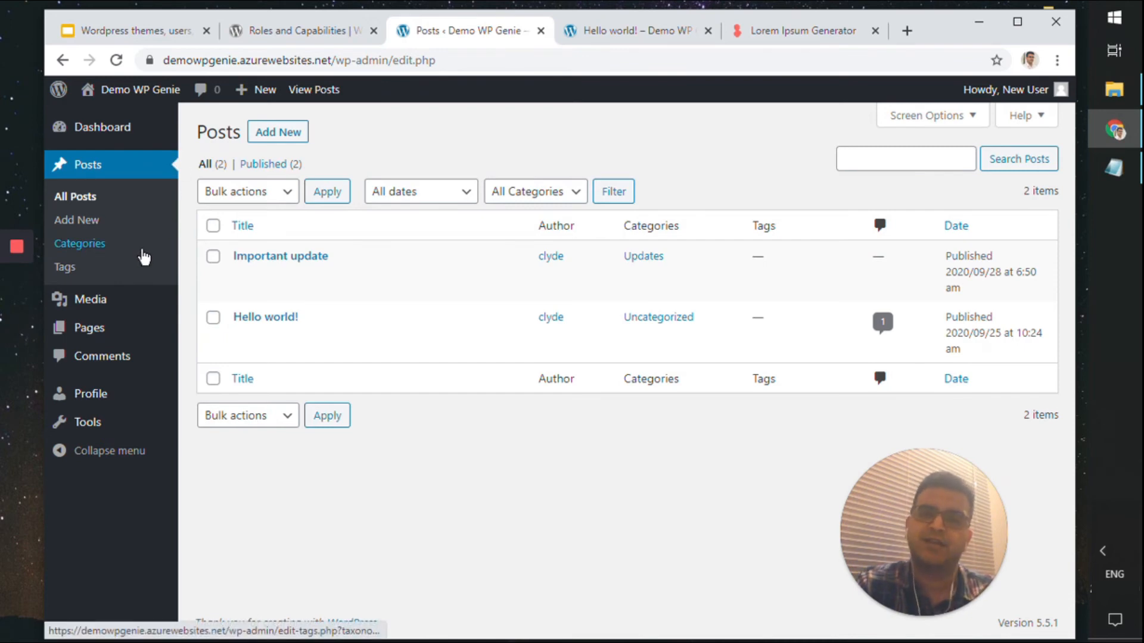
{"action": "mouse_move", "coordinate": [173, 329]}
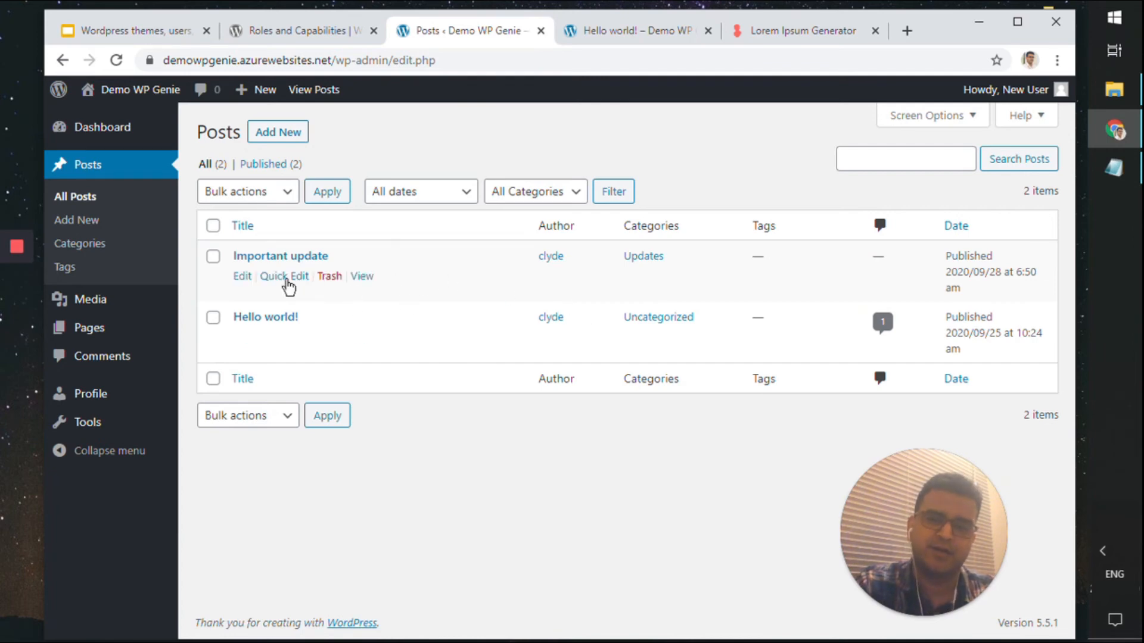
{"action": "left_click", "coordinate": [304, 31]}
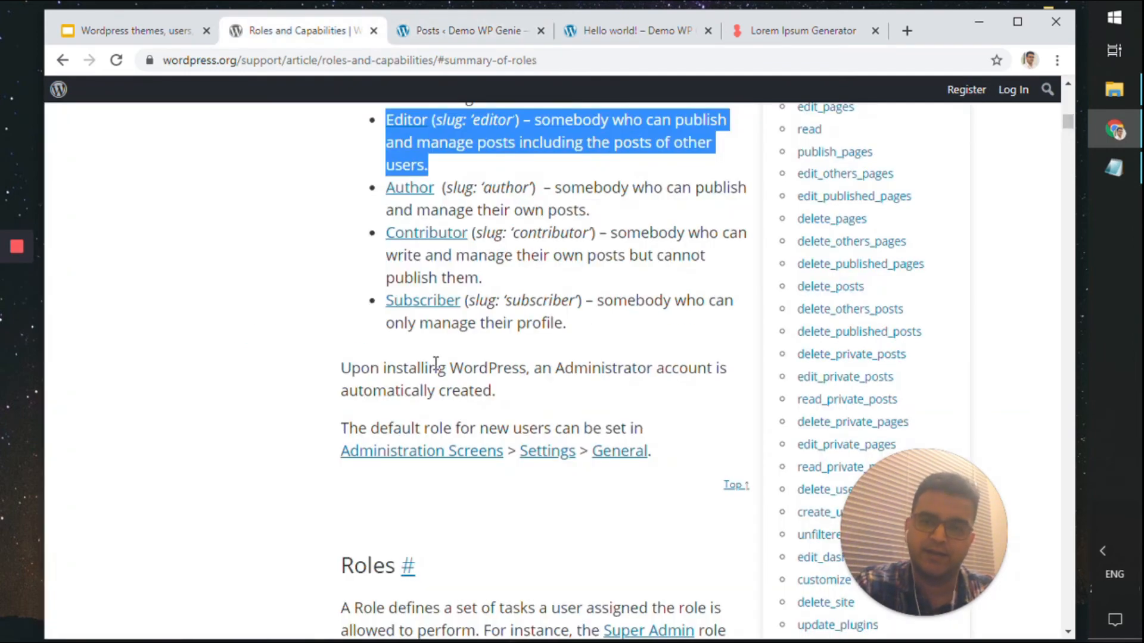
{"action": "scroll", "coordinate": [435, 361], "scroll_direction": "up", "scroll_amount": 4}
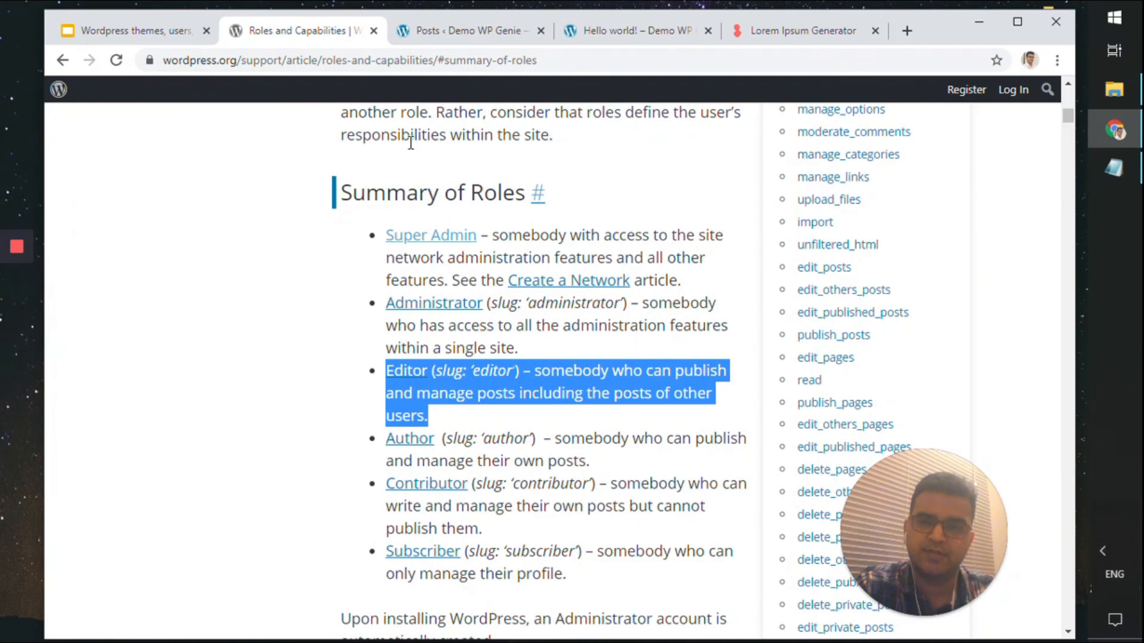
{"action": "left_click", "coordinate": [452, 30]}
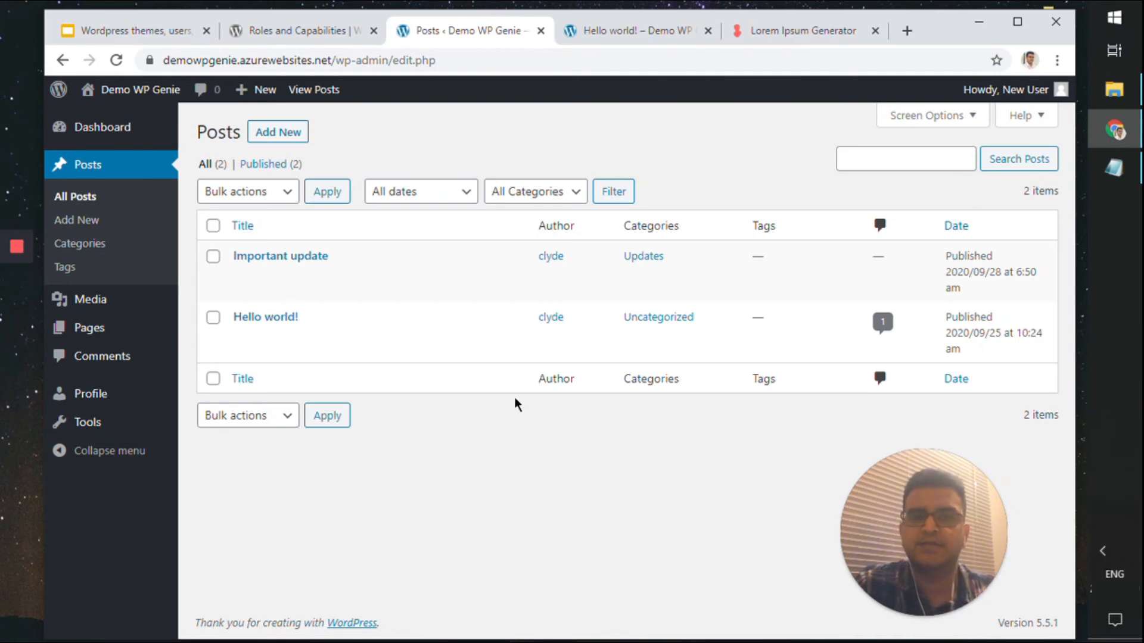
Advance the presentation from the Users slide to the Plugins slide
{"action": "mouse_move", "coordinate": [1013, 89]}
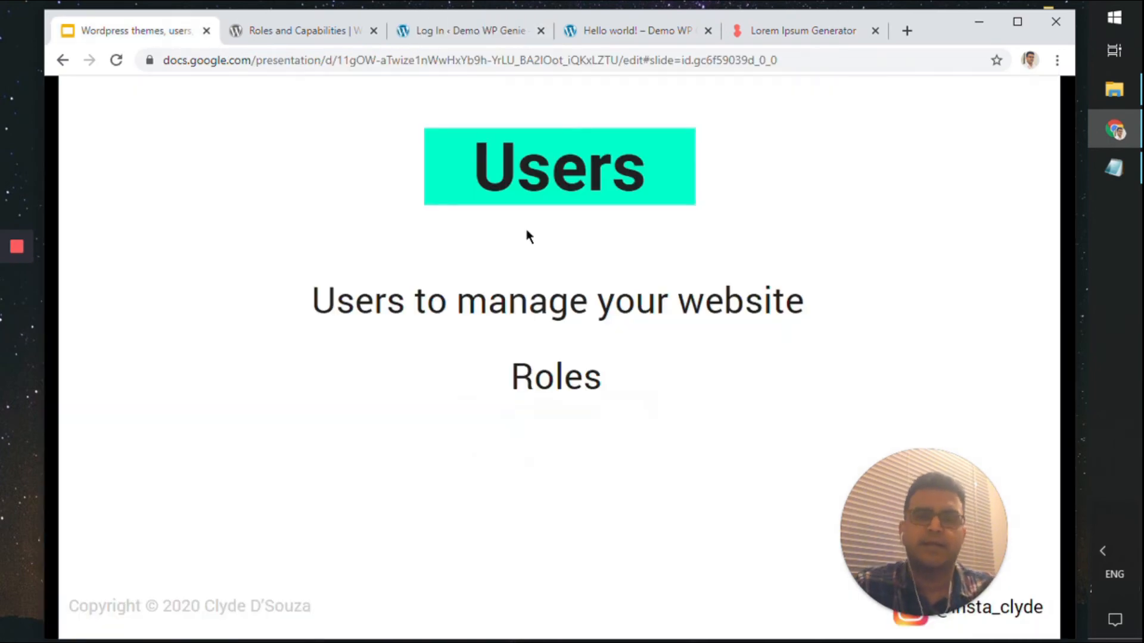
{"action": "key", "text": "Right"}
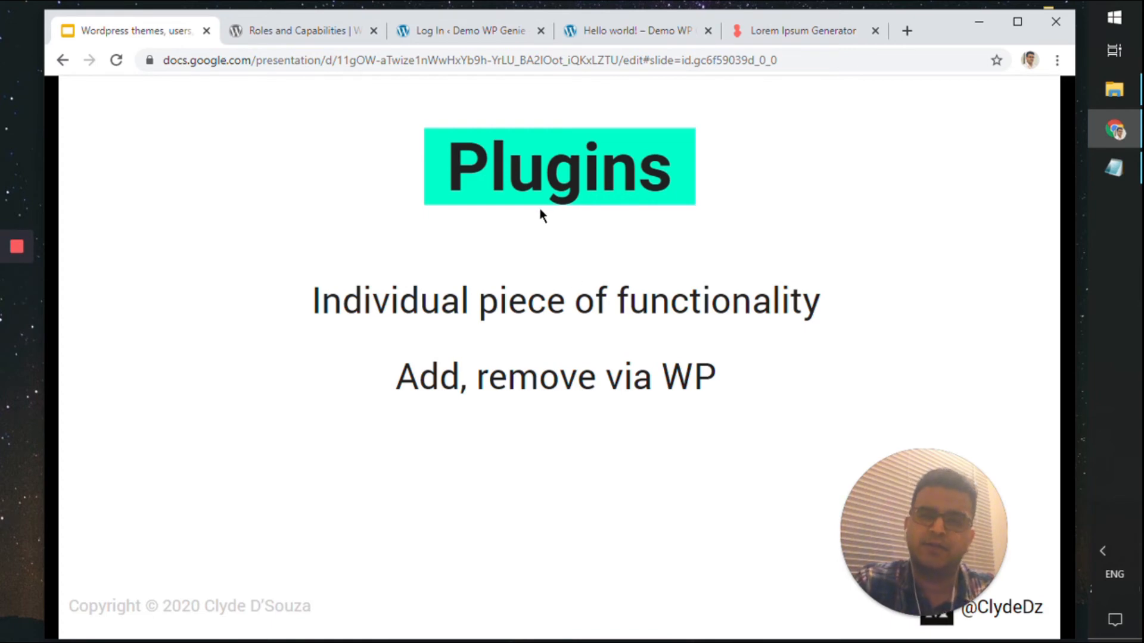
Paste the admin username from the notes into the WordPress login form
{"action": "left_click", "coordinate": [486, 34]}
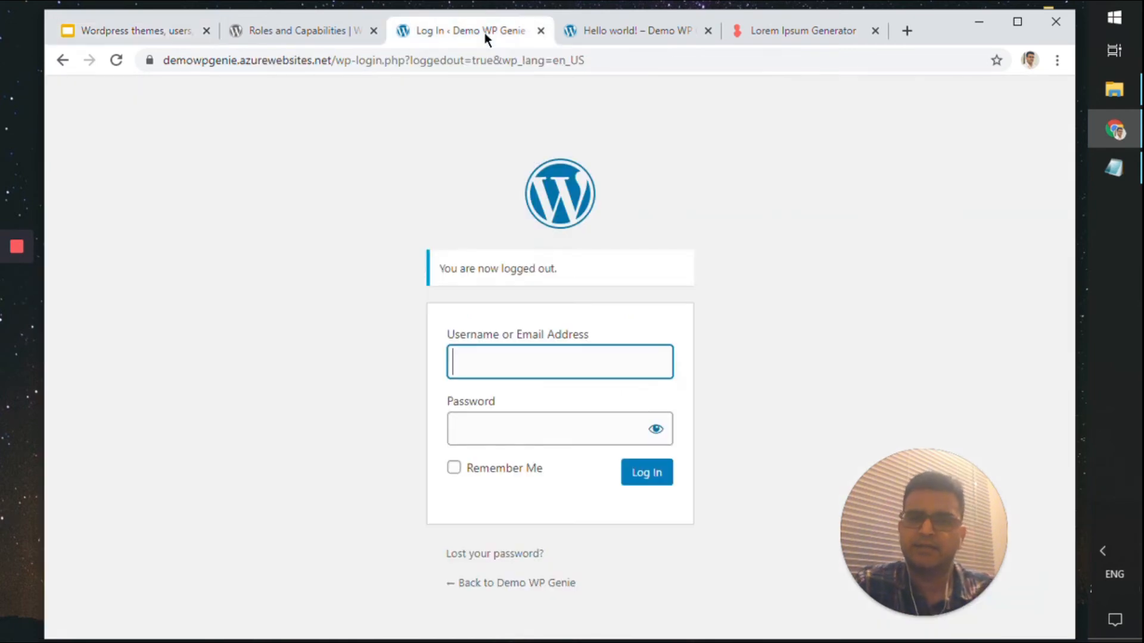
{"action": "left_click", "coordinate": [1115, 175]}
{"action": "left_click_drag", "start_coordinate": [314, 331], "coordinate": [225, 325]}
{"action": "key", "text": "ctrl+c"}
{"action": "left_click", "coordinate": [196, 305]}
{"action": "left_click", "coordinate": [537, 367]}
{"action": "key", "text": "ctrl+v"}
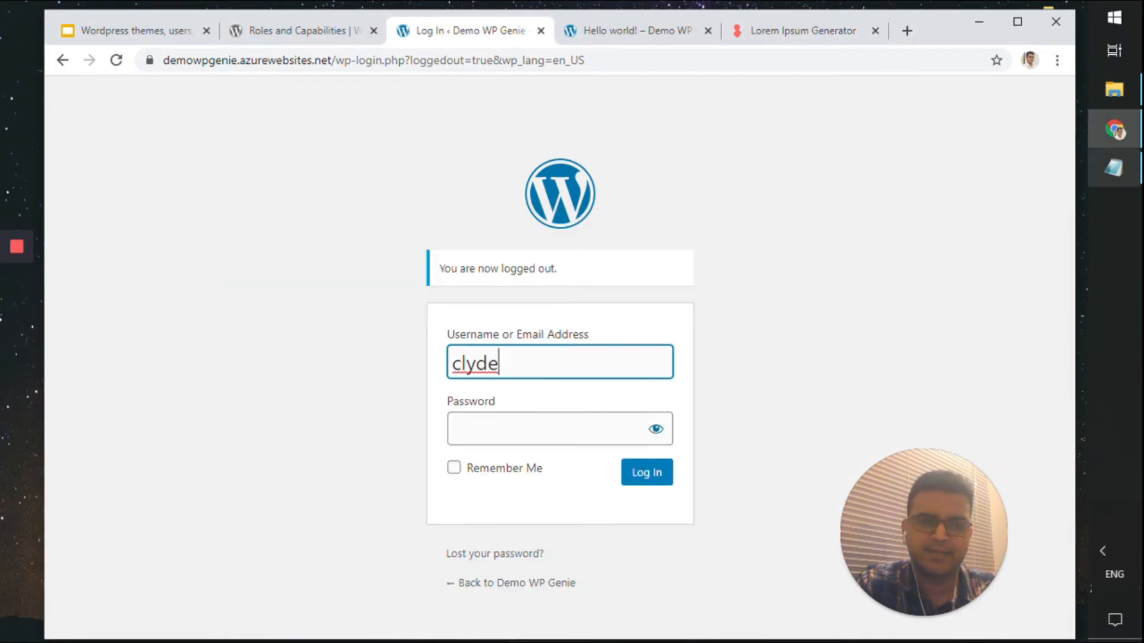
Paste the admin password from the notes and log in
{"action": "key", "text": "alt+Tab"}
{"action": "left_click_drag", "start_coordinate": [363, 351], "coordinate": [226, 350]}
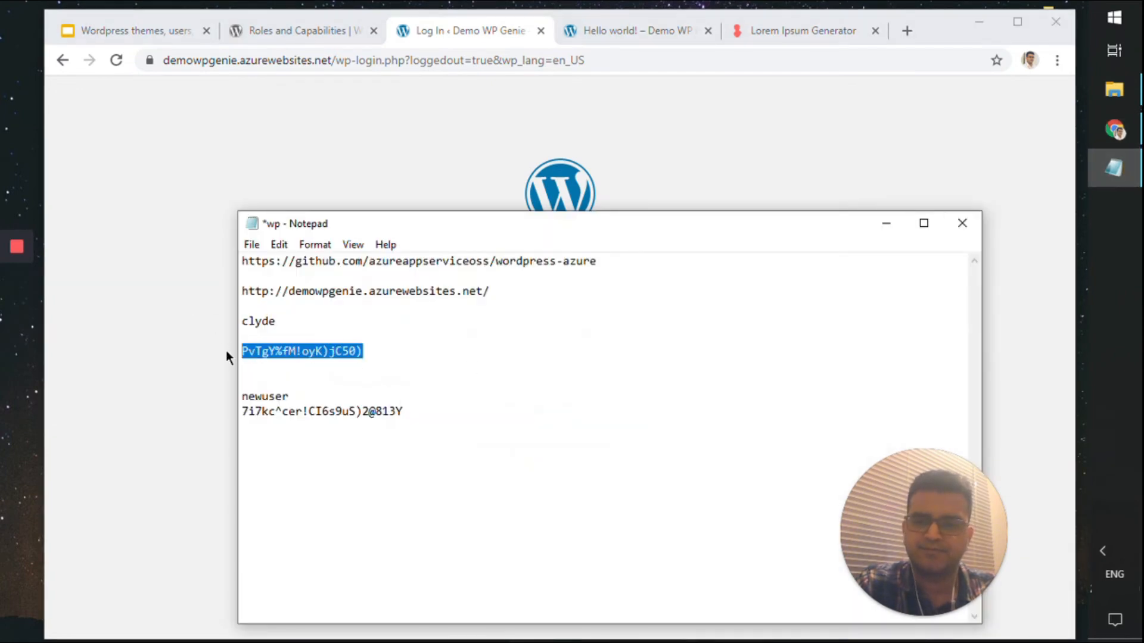
{"action": "key", "text": "ctrl+c"}
{"action": "left_click", "coordinate": [226, 350]}
{"action": "left_click", "coordinate": [581, 423]}
{"action": "key", "text": "ctrl+v"}
{"action": "left_click", "coordinate": [657, 475]}
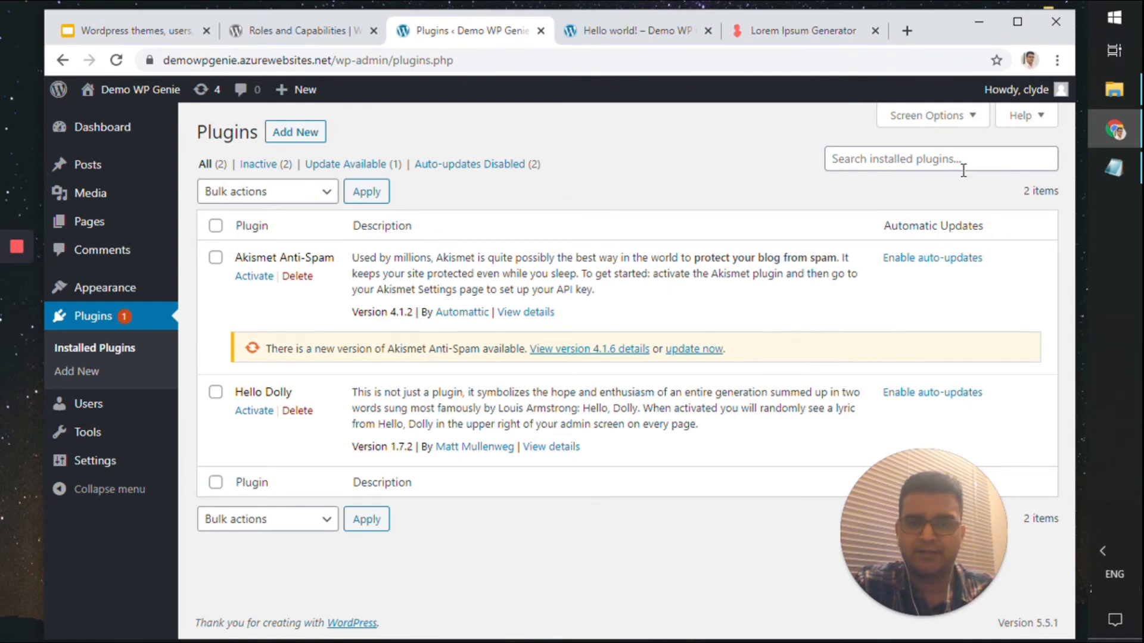
Go to the Add New plugins page
{"action": "left_click", "coordinate": [924, 157]}
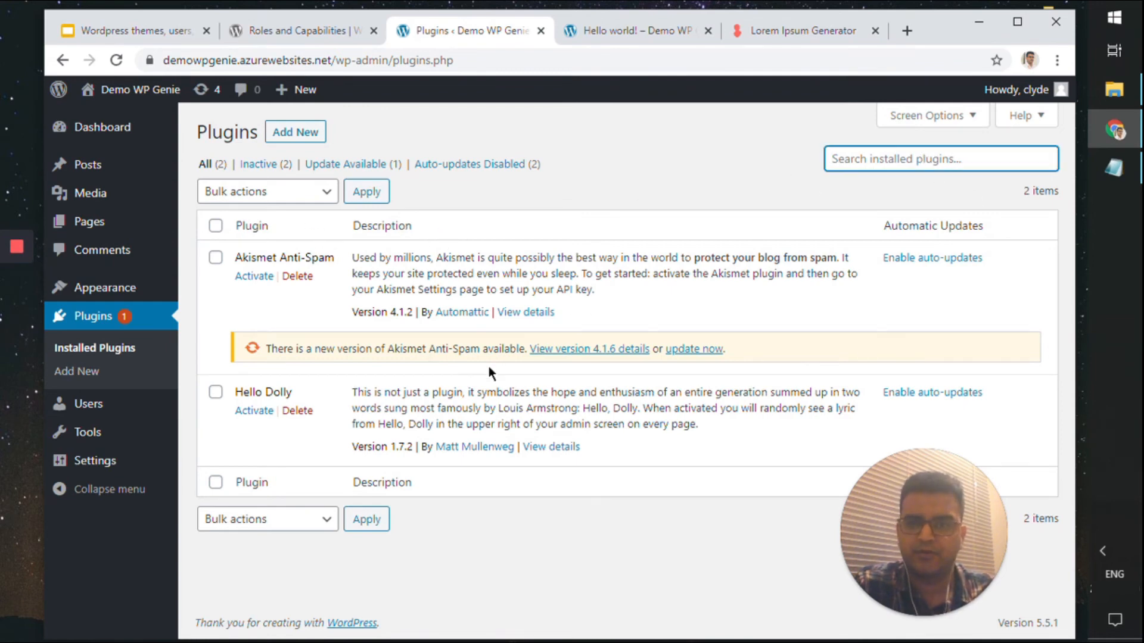
{"action": "left_click", "coordinate": [292, 139]}
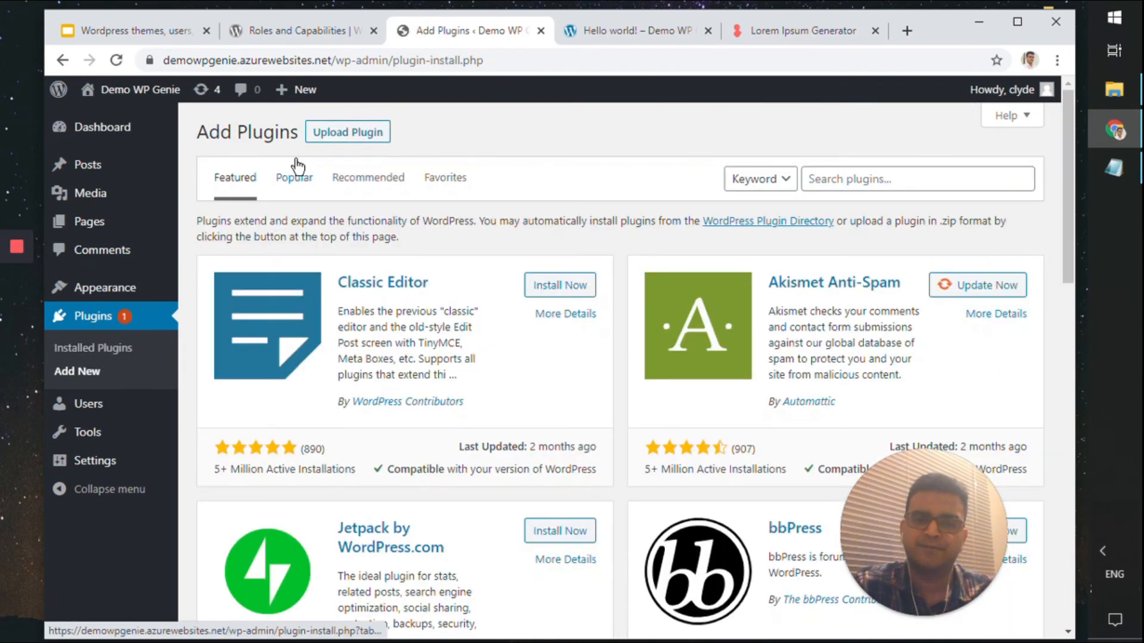
{"action": "scroll", "coordinate": [416, 501], "scroll_direction": "down", "scroll_amount": 15}
{"action": "scroll", "coordinate": [383, 493], "scroll_direction": "up", "scroll_amount": 15}
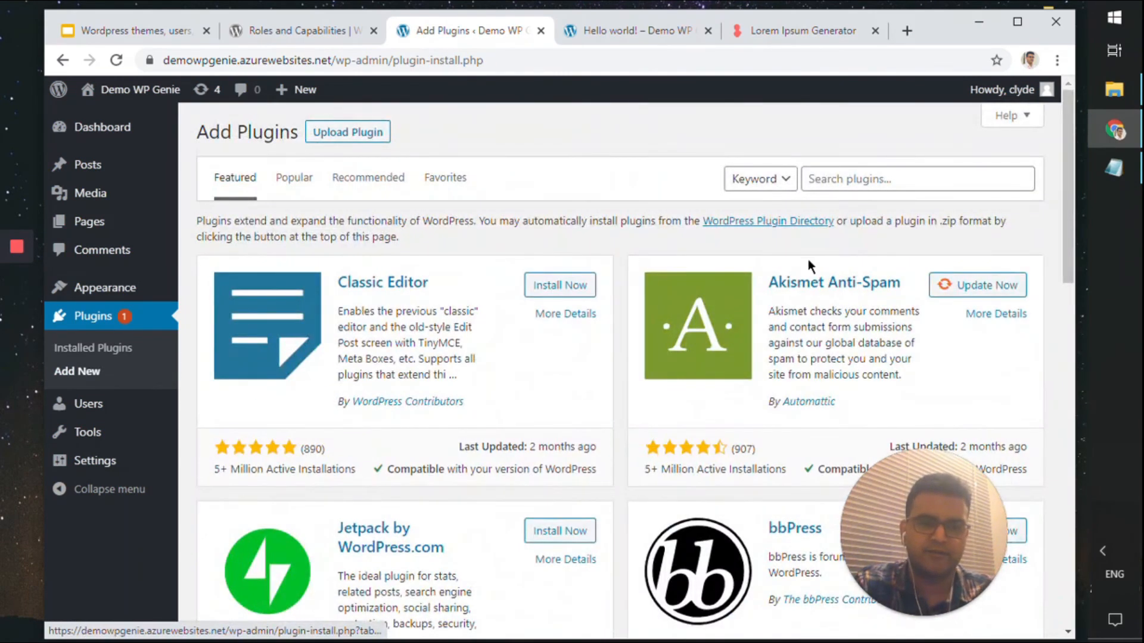
Search plugins for 'twitter', then install and activate Custom Twitter Feeds
{"action": "left_click", "coordinate": [838, 187]}
{"action": "type", "text": "twitter"}
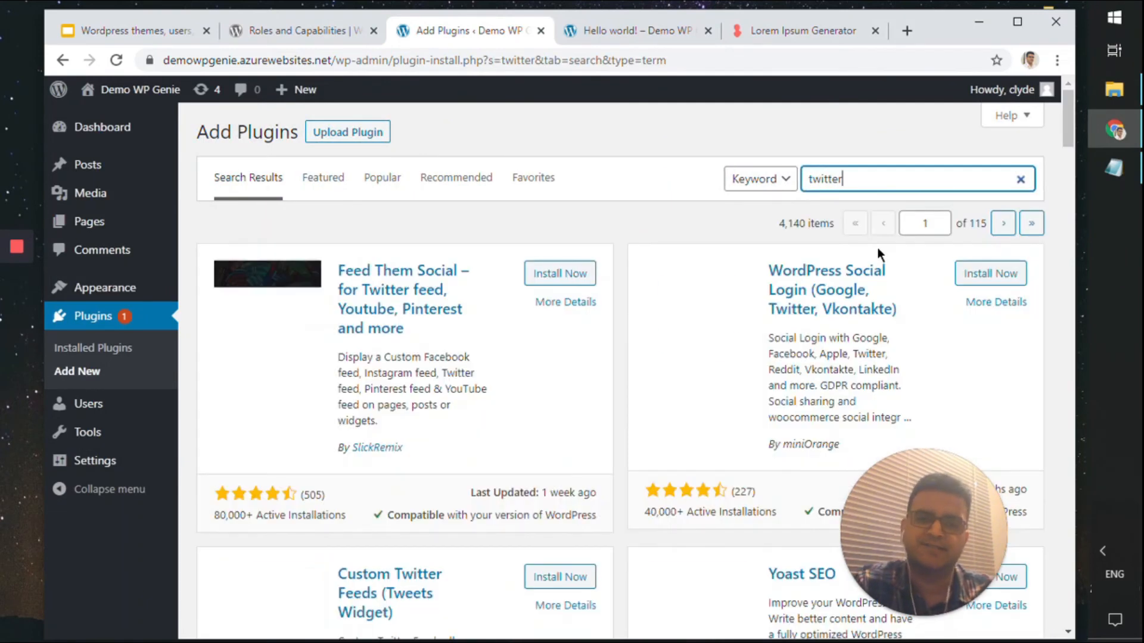
{"action": "scroll", "coordinate": [877, 251], "scroll_direction": "down", "scroll_amount": 7}
{"action": "scroll", "coordinate": [877, 251], "scroll_direction": "up", "scroll_amount": 4}
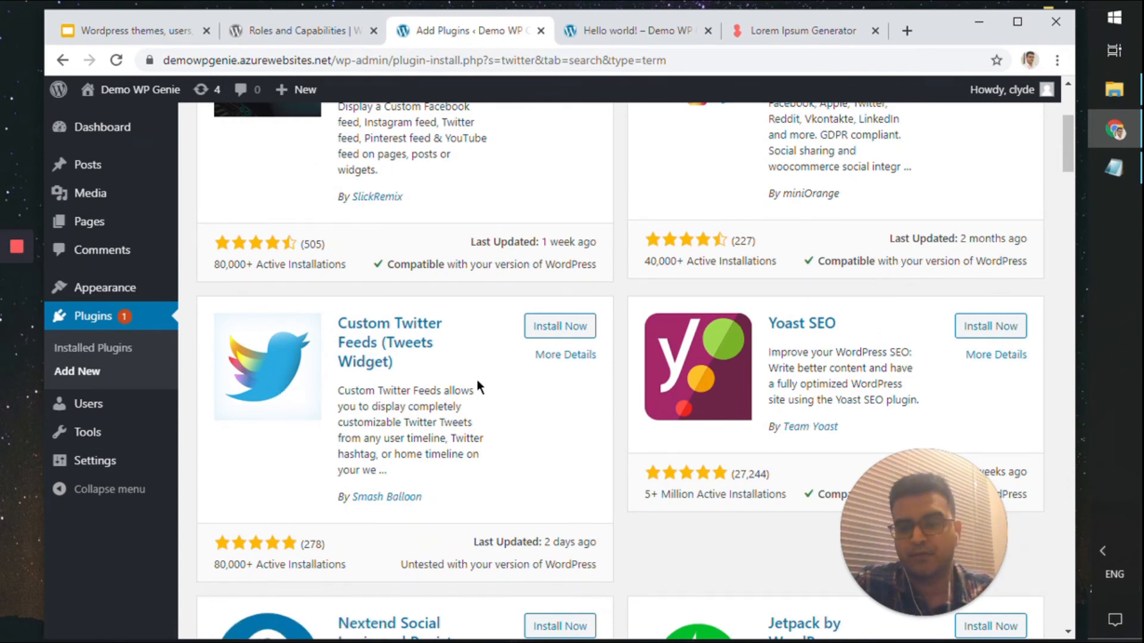
{"action": "scroll", "coordinate": [477, 382], "scroll_direction": "down", "scroll_amount": 8}
{"action": "scroll", "coordinate": [477, 372], "scroll_direction": "up", "scroll_amount": 7}
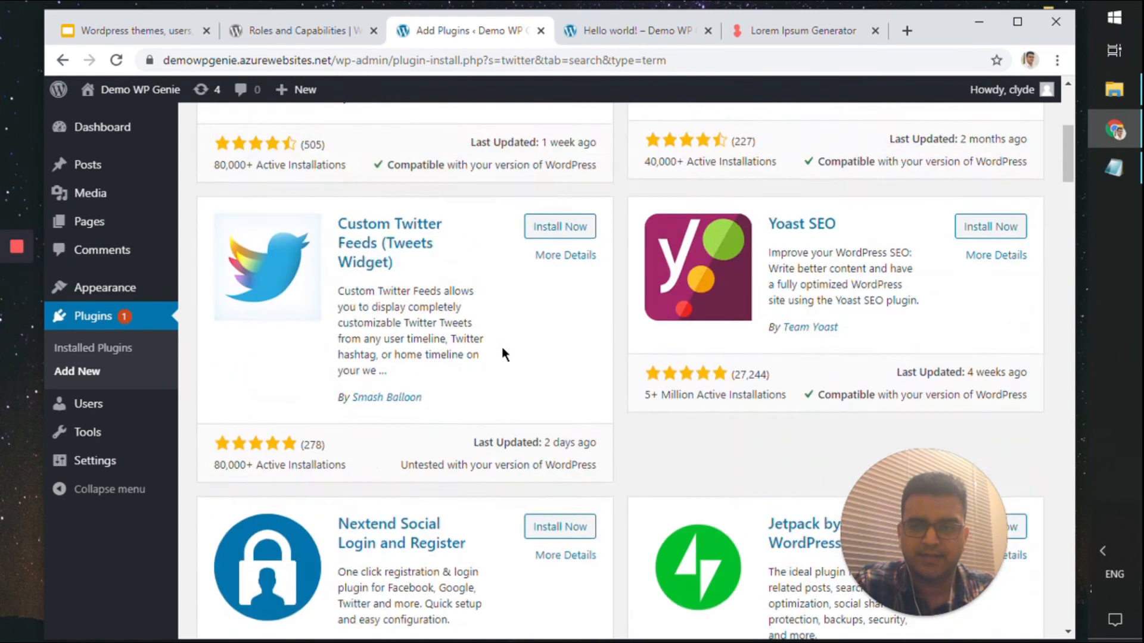
{"action": "scroll", "coordinate": [502, 357], "scroll_direction": "up", "scroll_amount": 2}
{"action": "left_click", "coordinate": [561, 333]}
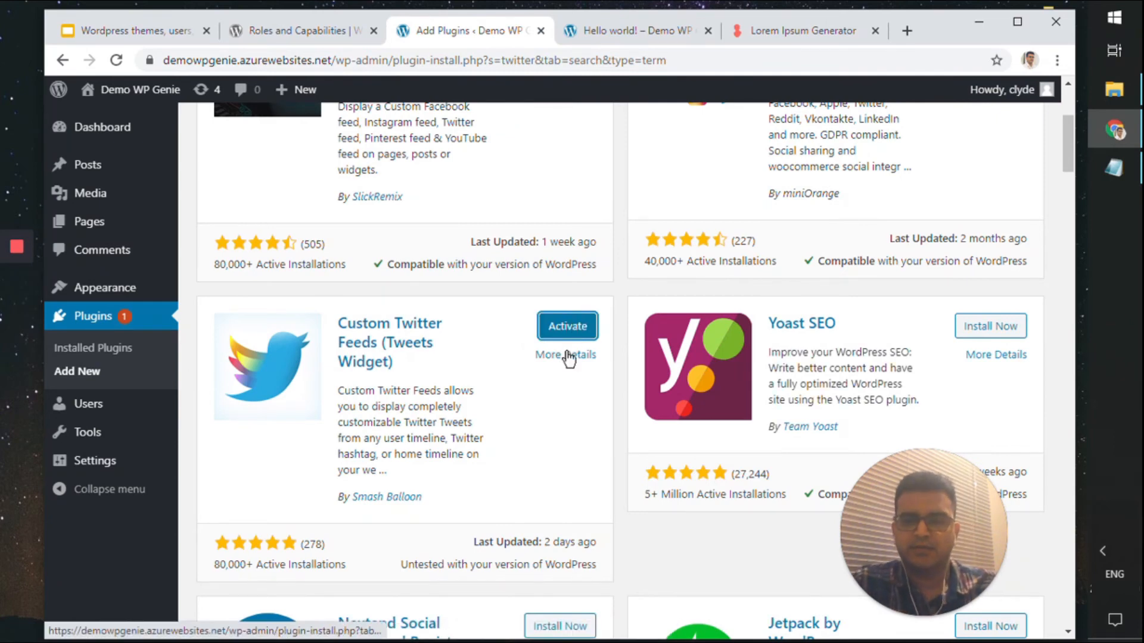
{"action": "left_click", "coordinate": [584, 331]}
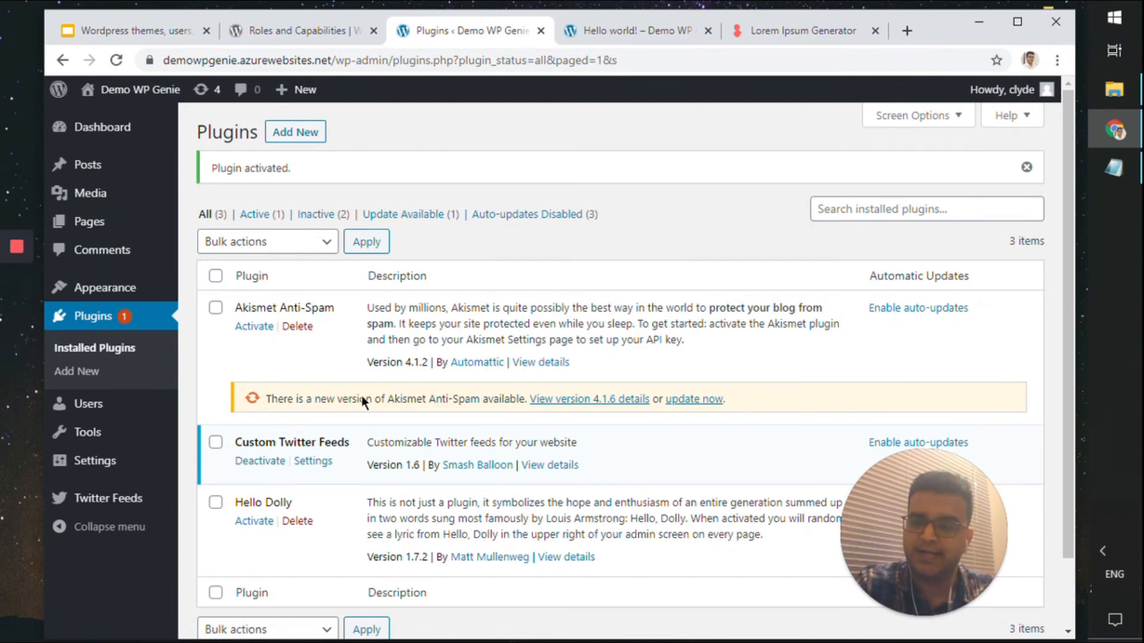
Open the Custom Twitter Feeds settings and look over the Configure tab
{"action": "left_click", "coordinate": [113, 502]}
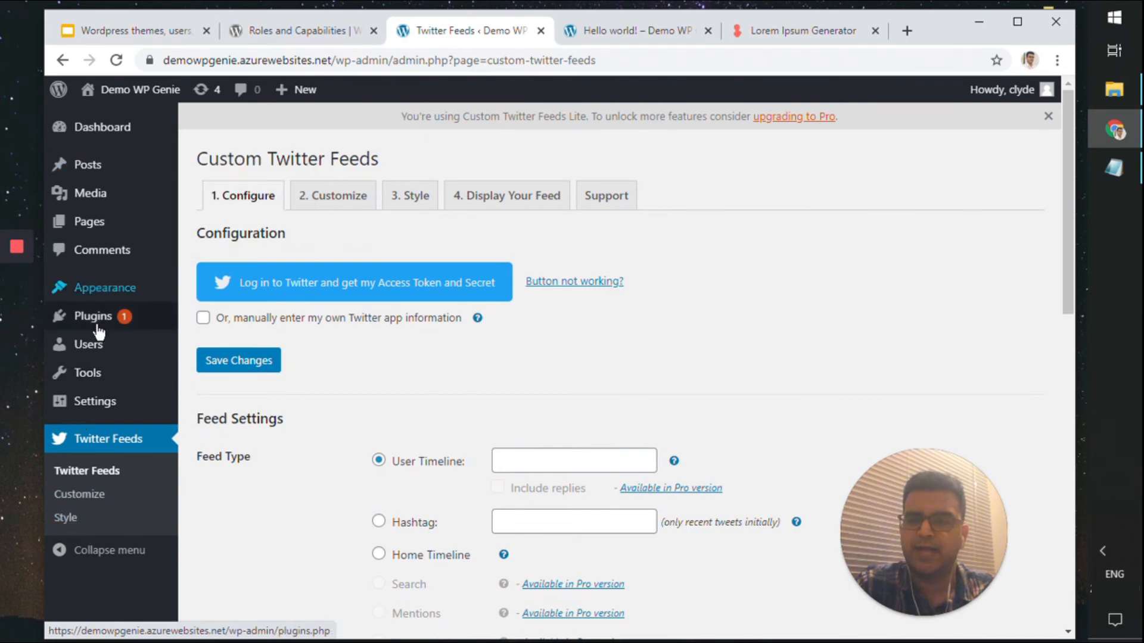
{"action": "scroll", "coordinate": [82, 485], "scroll_direction": "down", "scroll_amount": 4}
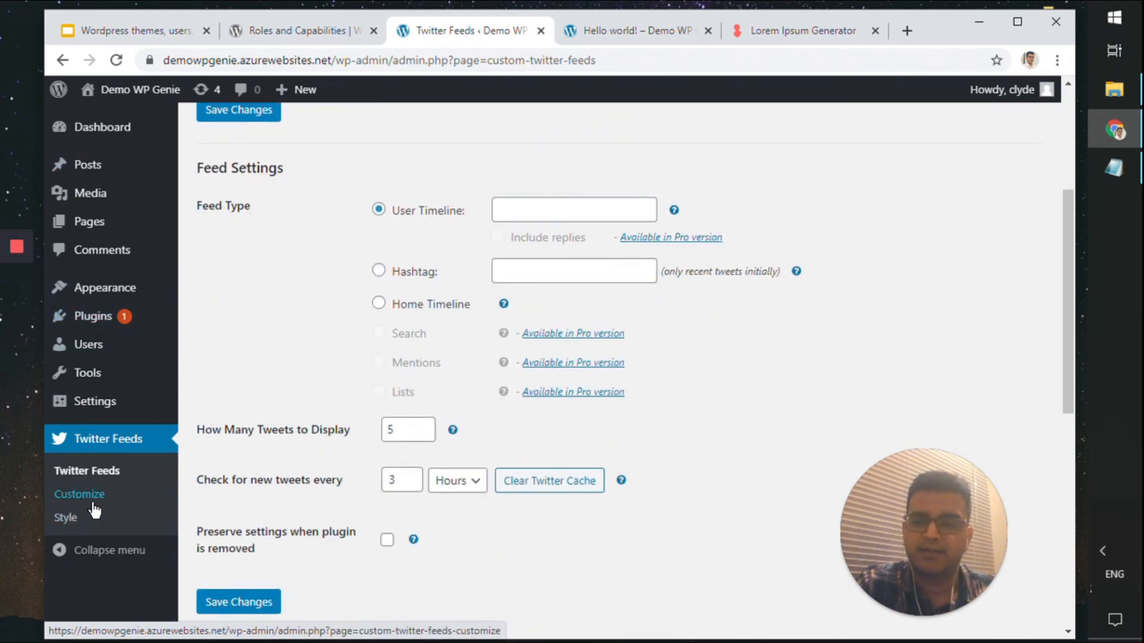
{"action": "scroll", "coordinate": [221, 549], "scroll_direction": "up", "scroll_amount": 4}
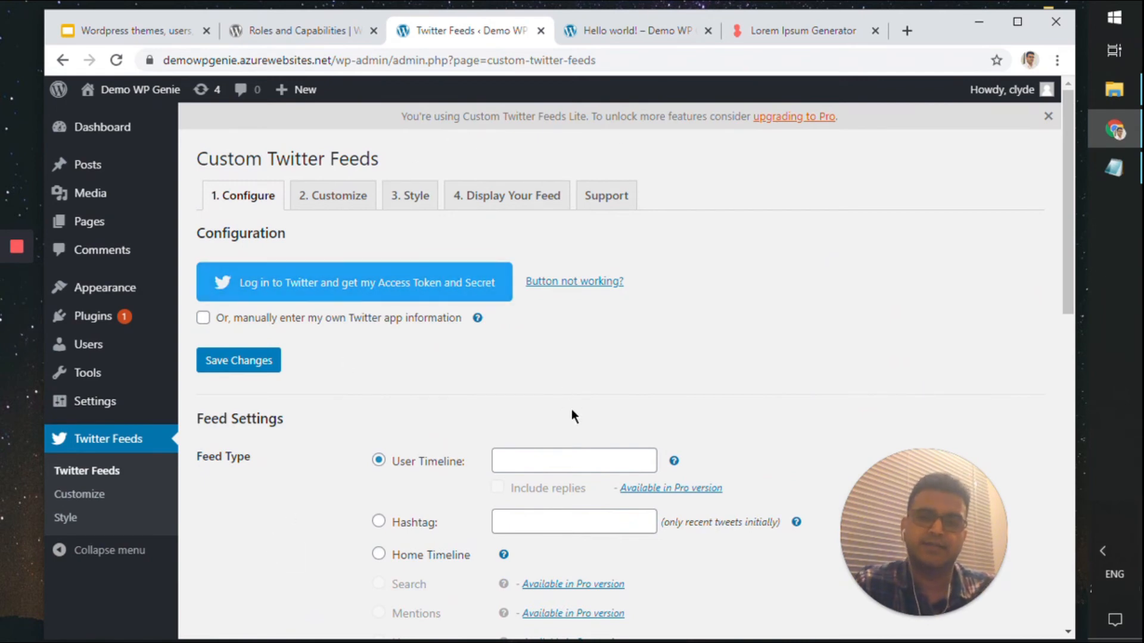
{"action": "scroll", "coordinate": [572, 415], "scroll_direction": "down", "scroll_amount": 4}
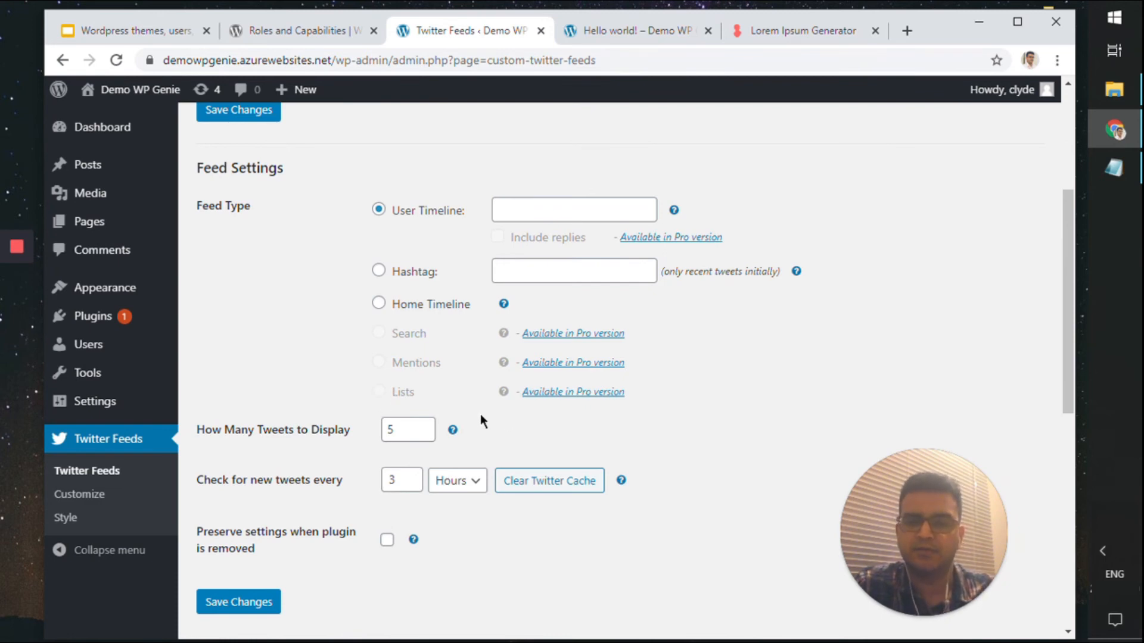
{"action": "scroll", "coordinate": [510, 253], "scroll_direction": "up", "scroll_amount": 4}
{"action": "scroll", "coordinate": [509, 253], "scroll_direction": "down", "scroll_amount": 8}
{"action": "scroll", "coordinate": [510, 251], "scroll_direction": "up", "scroll_amount": 6}
{"action": "scroll", "coordinate": [509, 258], "scroll_direction": "up", "scroll_amount": 3}
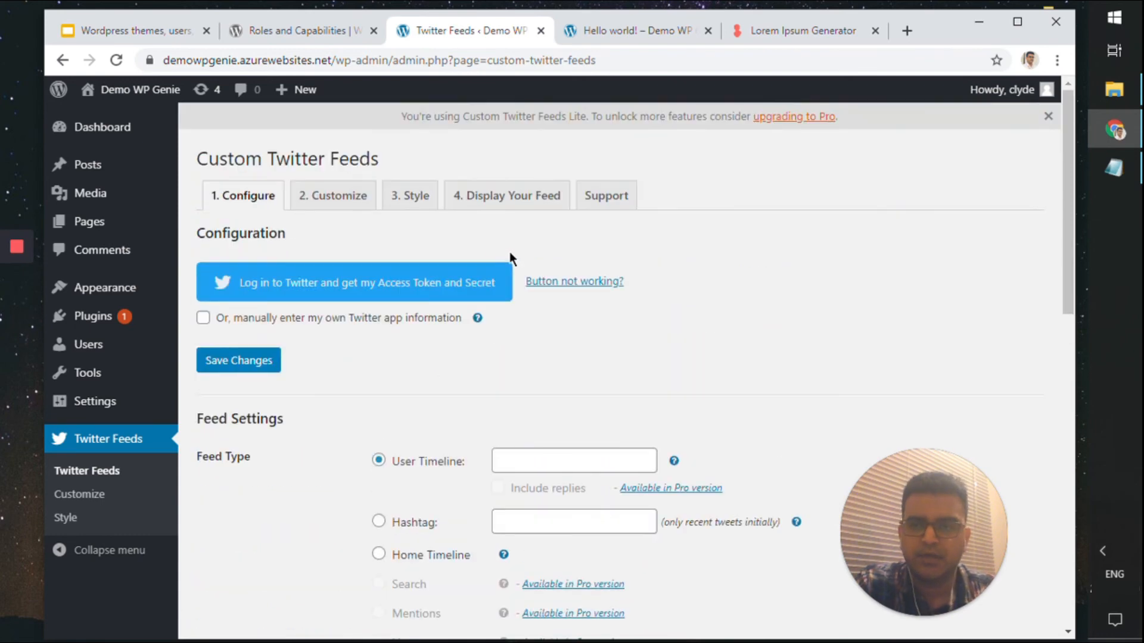
{"action": "scroll", "coordinate": [509, 252], "scroll_direction": "down", "scroll_amount": 10}
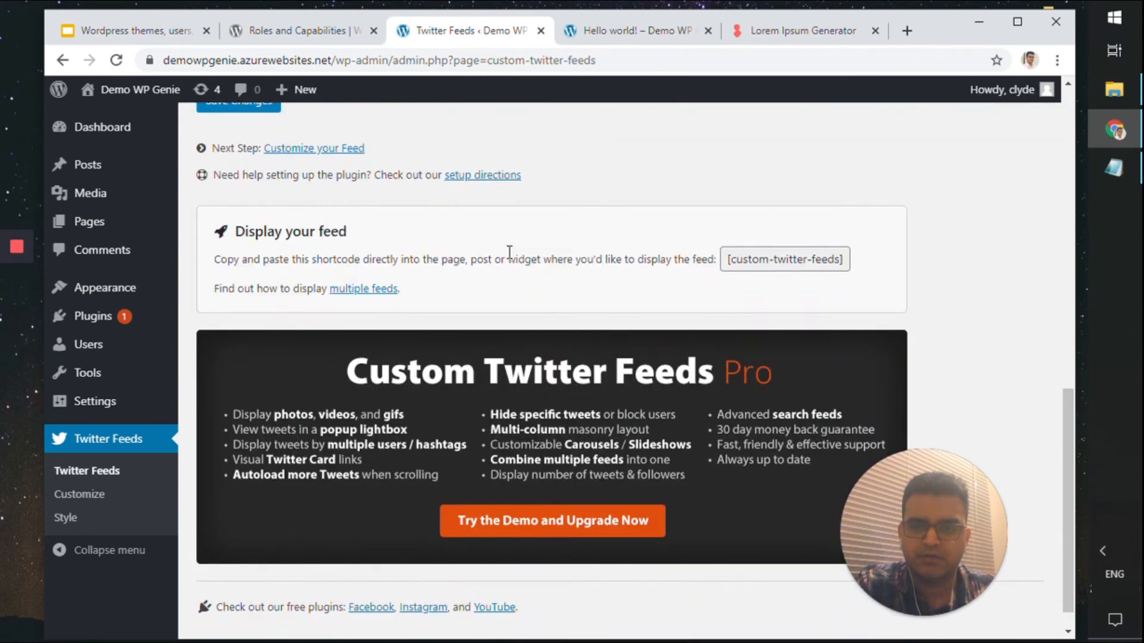
{"action": "scroll", "coordinate": [509, 251], "scroll_direction": "down", "scroll_amount": 1}
{"action": "scroll", "coordinate": [510, 251], "scroll_direction": "up", "scroll_amount": 12}
Set the User Timeline feed to 'wordpress' and save the settings
{"action": "left_click", "coordinate": [513, 460]}
{"action": "scroll", "coordinate": [521, 442], "scroll_direction": "down", "scroll_amount": 4}
{"action": "scroll", "coordinate": [521, 442], "scroll_direction": "up", "scroll_amount": 4}
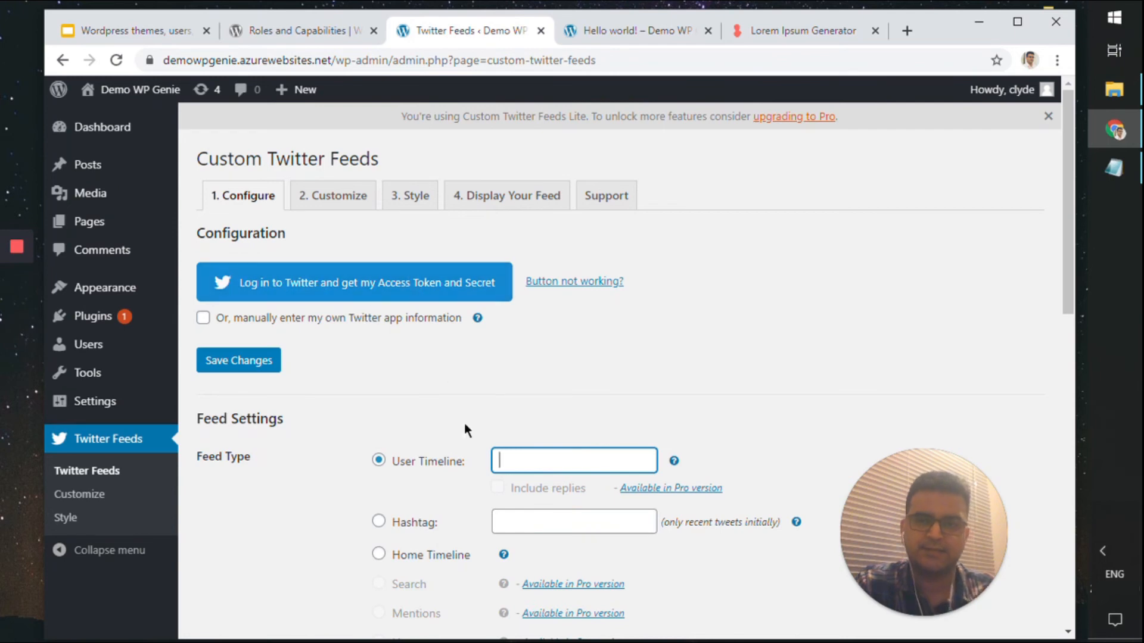
{"action": "scroll", "coordinate": [465, 426], "scroll_direction": "down", "scroll_amount": 4}
{"action": "scroll", "coordinate": [468, 421], "scroll_direction": "up", "scroll_amount": 4}
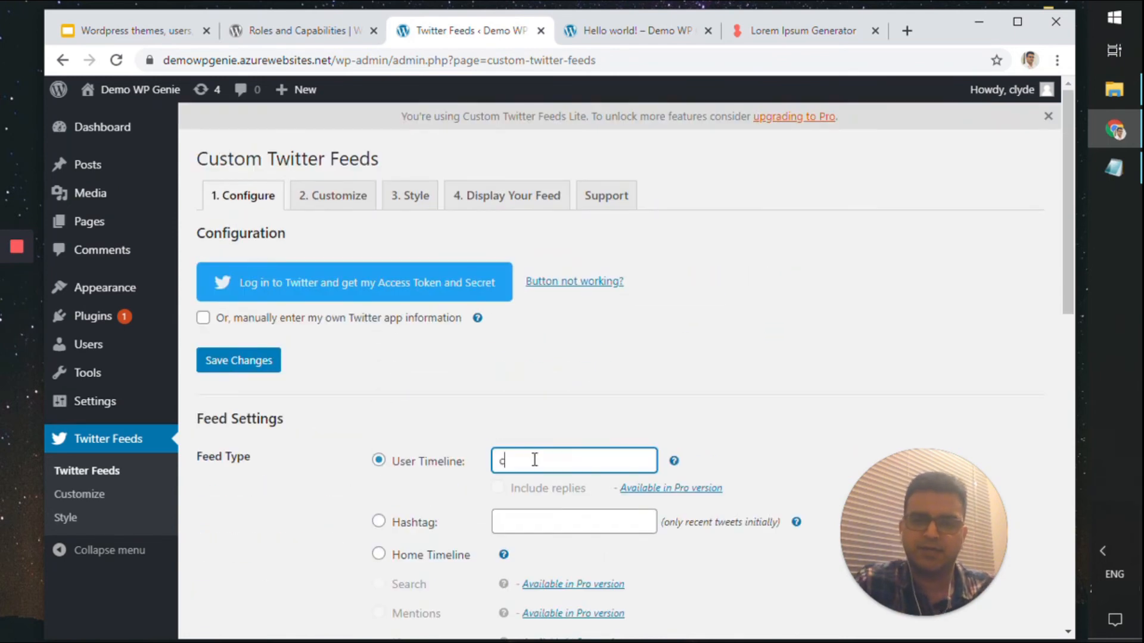
{"action": "double_click", "coordinate": [554, 457]}
{"action": "type", "text": "w"}
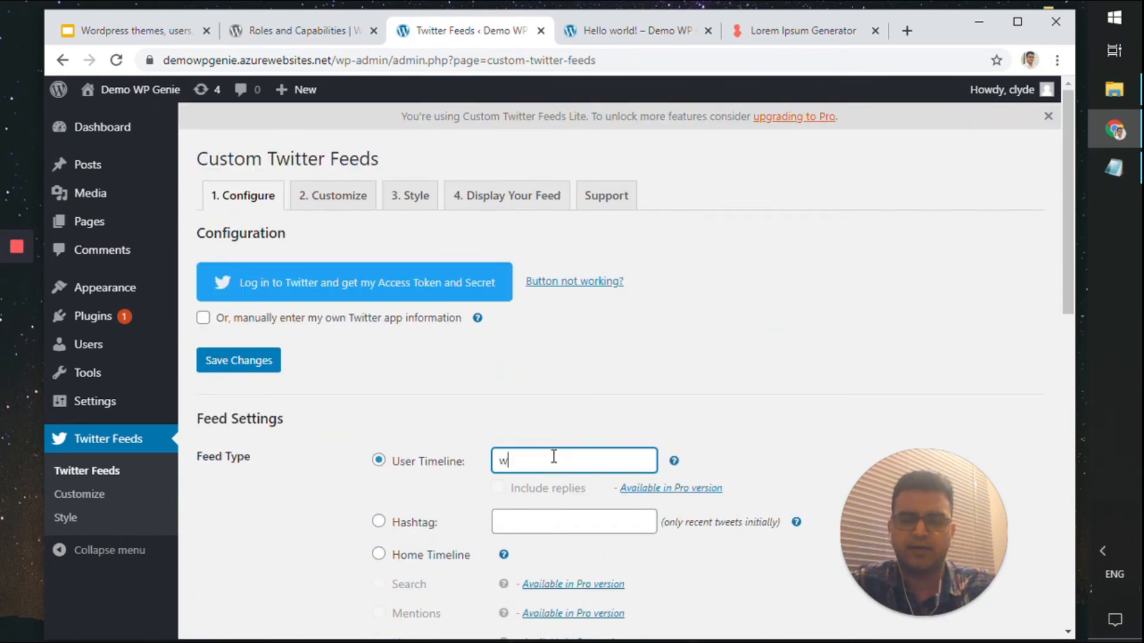
{"action": "type", "text": "ordpress"}
{"action": "left_click", "coordinate": [766, 353]}
{"action": "scroll", "coordinate": [655, 375], "scroll_direction": "down", "scroll_amount": 8}
{"action": "left_click", "coordinate": [269, 357]}
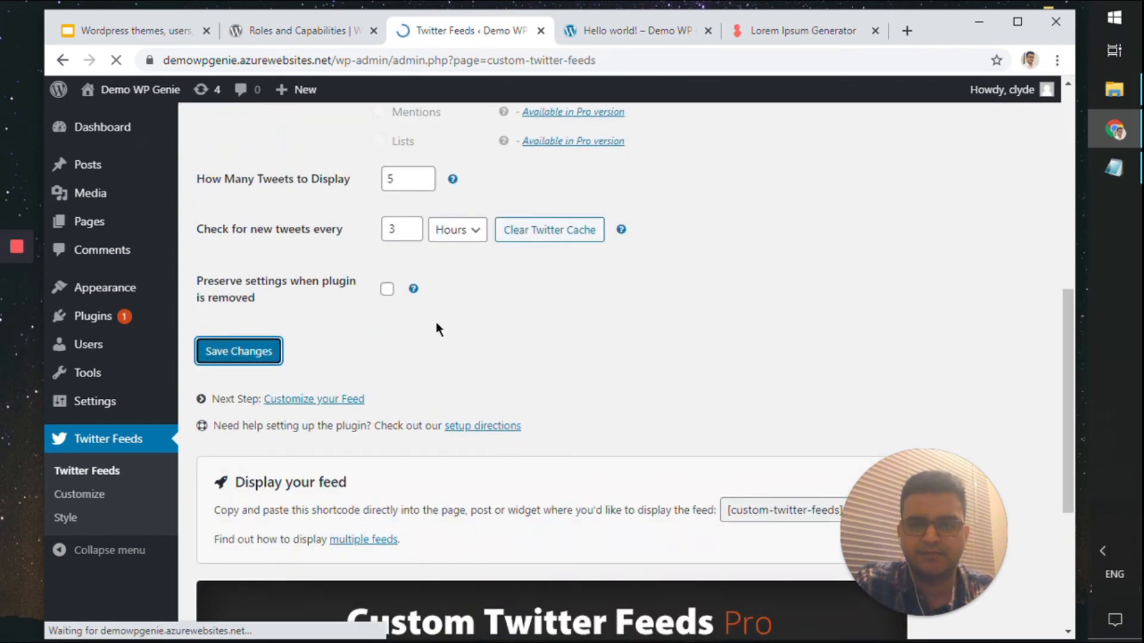
Look over the Custom Twitter Feeds Customize tab options
{"action": "left_click", "coordinate": [346, 256]}
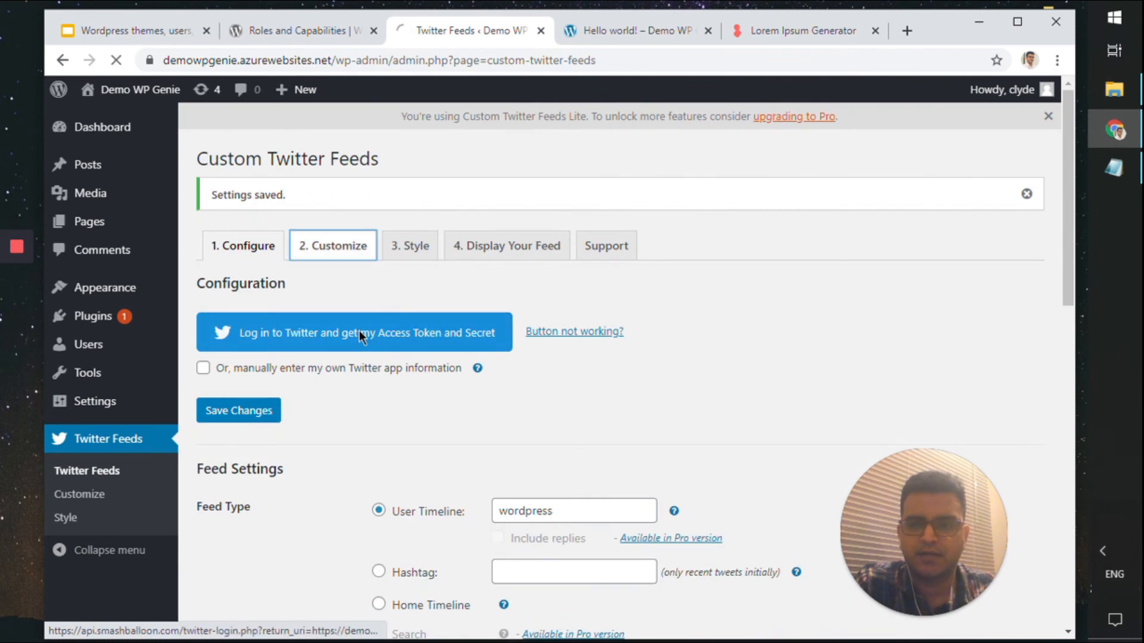
{"action": "scroll", "coordinate": [362, 299], "scroll_direction": "down", "scroll_amount": 3}
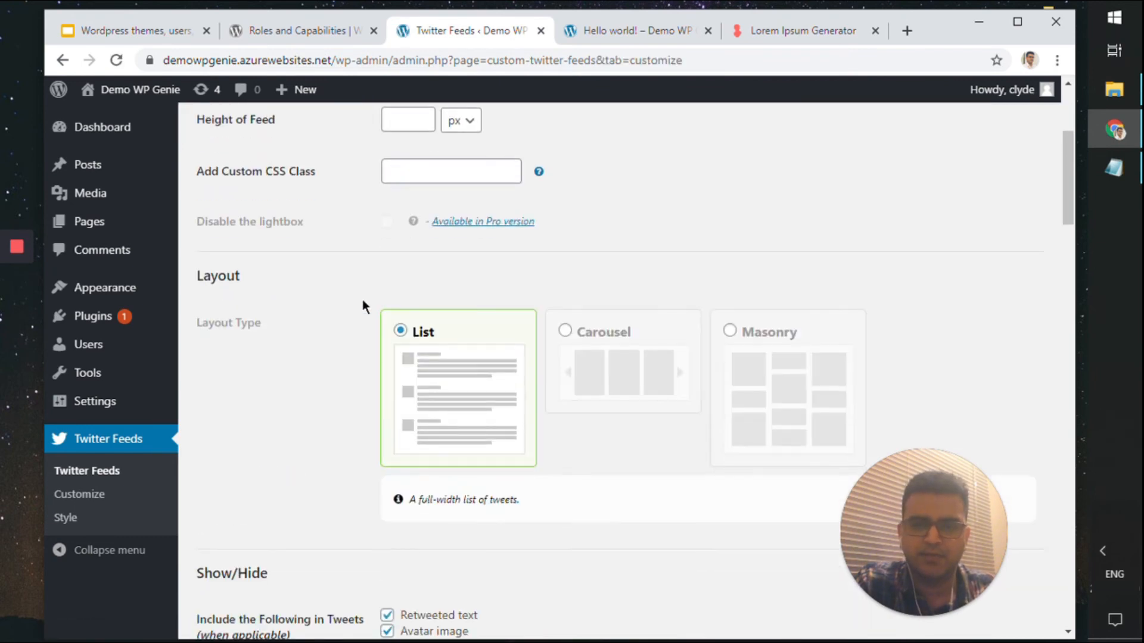
{"action": "scroll", "coordinate": [539, 411], "scroll_direction": "up", "scroll_amount": 4}
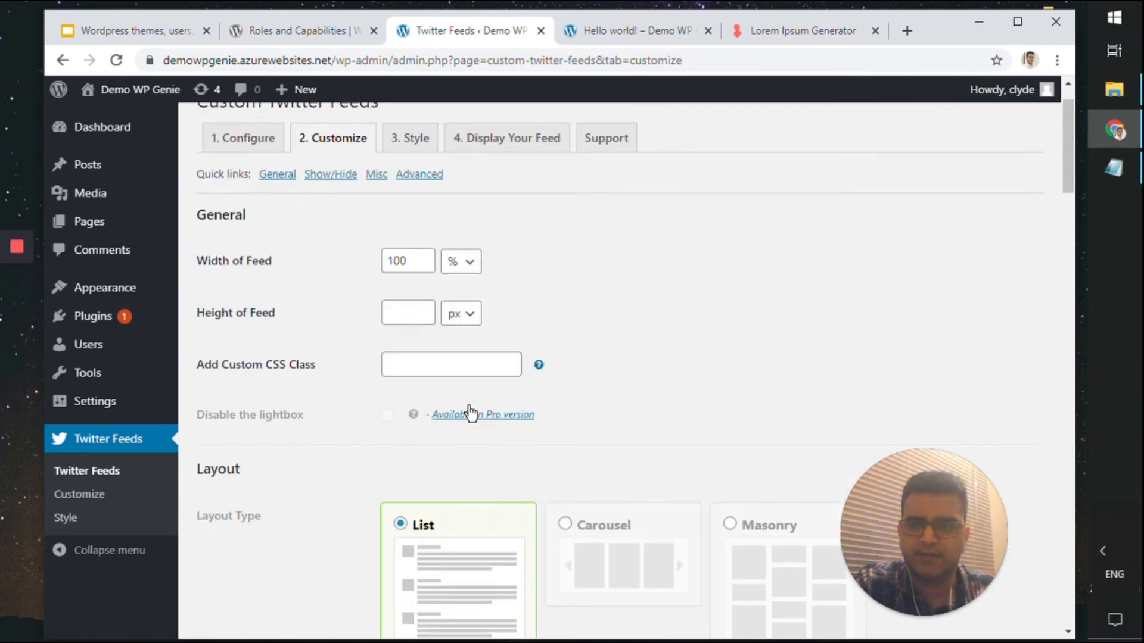
{"action": "scroll", "coordinate": [475, 398], "scroll_direction": "down", "scroll_amount": 12}
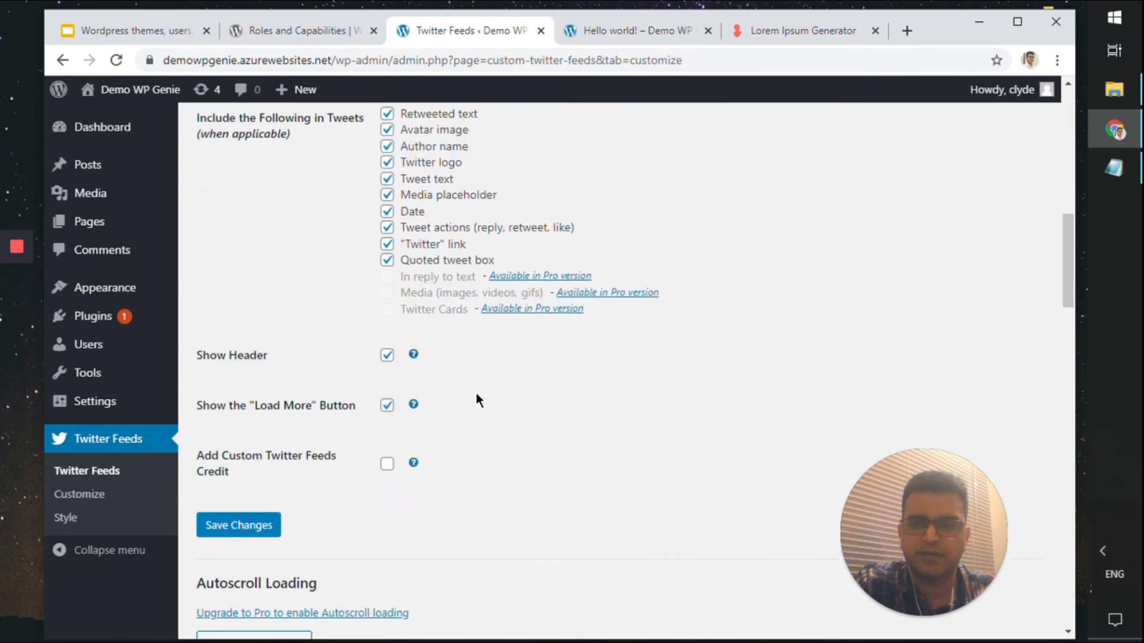
{"action": "scroll", "coordinate": [477, 398], "scroll_direction": "down", "scroll_amount": 4}
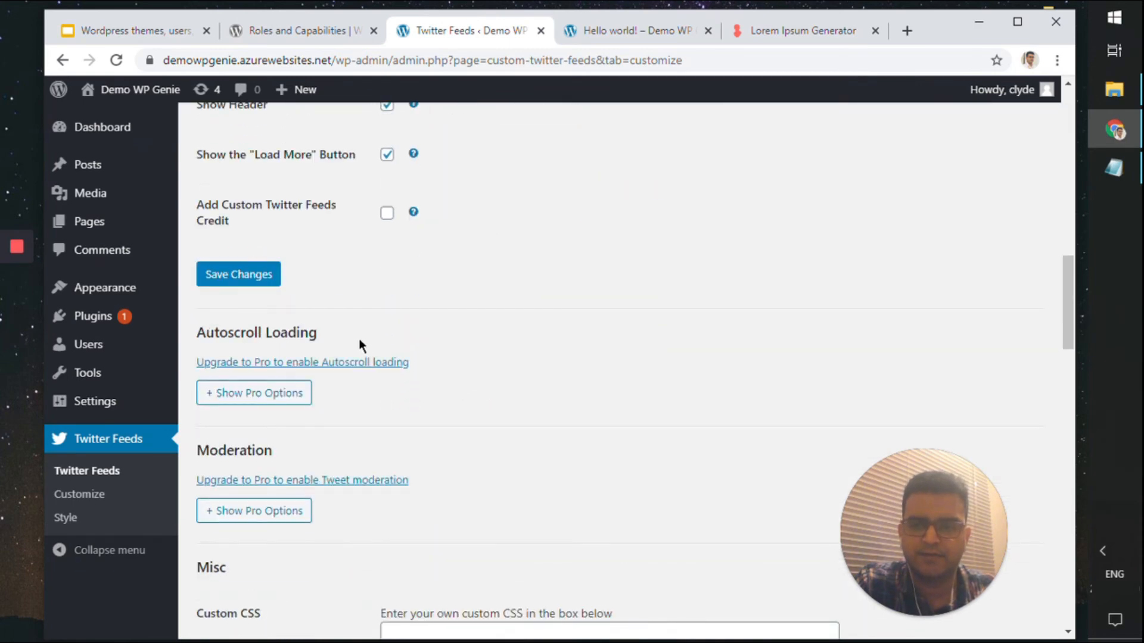
{"action": "scroll", "coordinate": [360, 340], "scroll_direction": "down", "scroll_amount": 15}
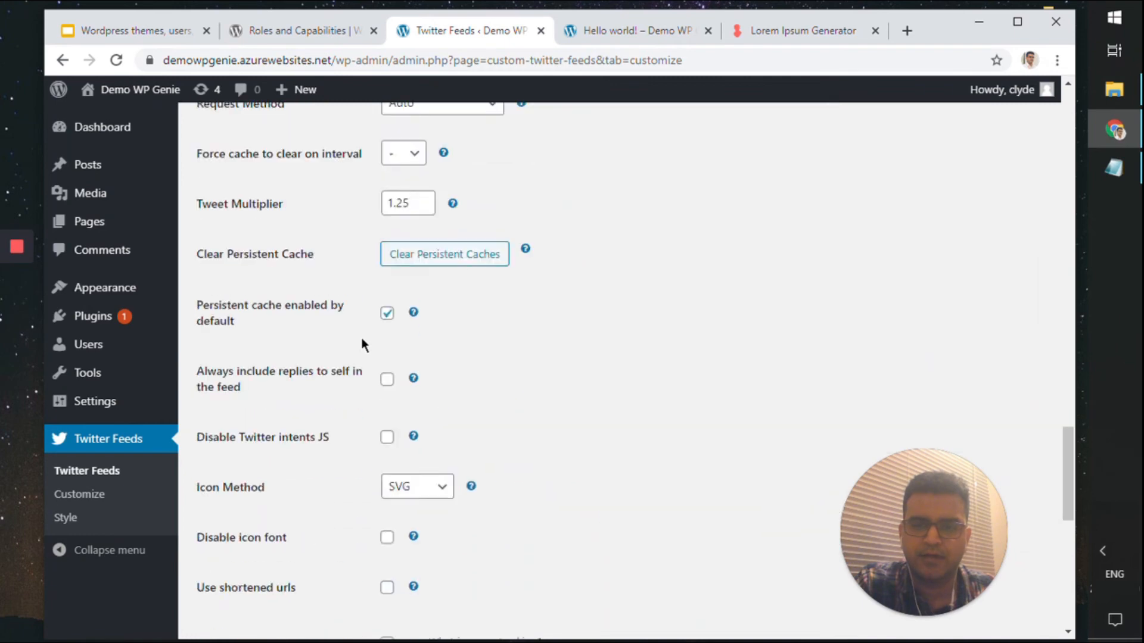
{"action": "scroll", "coordinate": [363, 337], "scroll_direction": "down", "scroll_amount": 7}
{"action": "scroll", "coordinate": [362, 334], "scroll_direction": "up", "scroll_amount": 20}
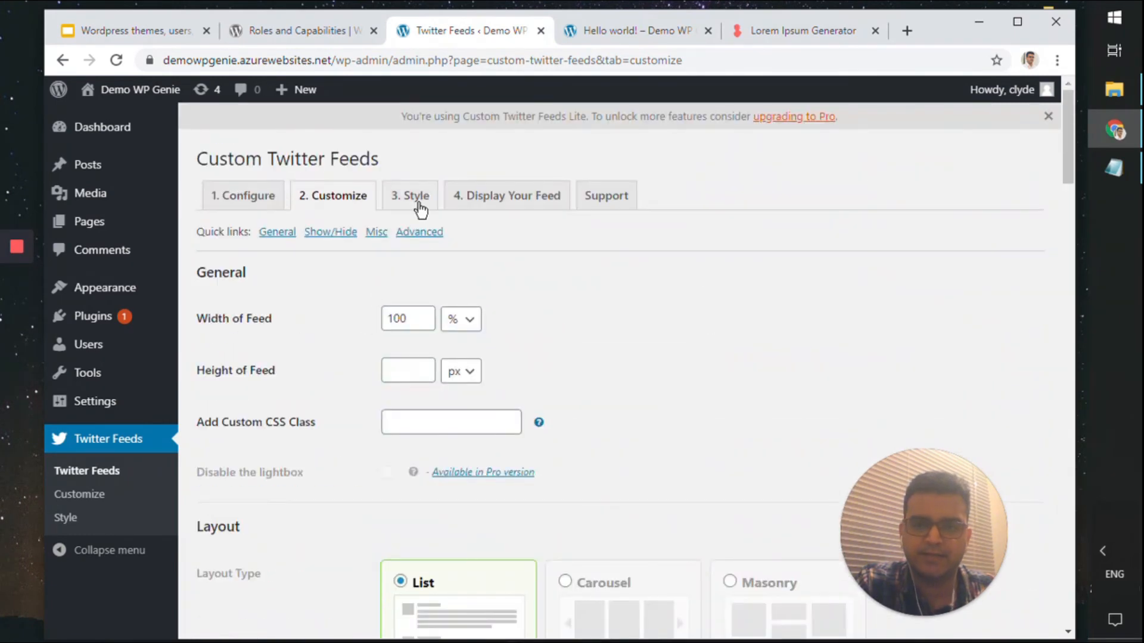
Look over the feed's Style tab options
{"action": "left_click", "coordinate": [420, 204]}
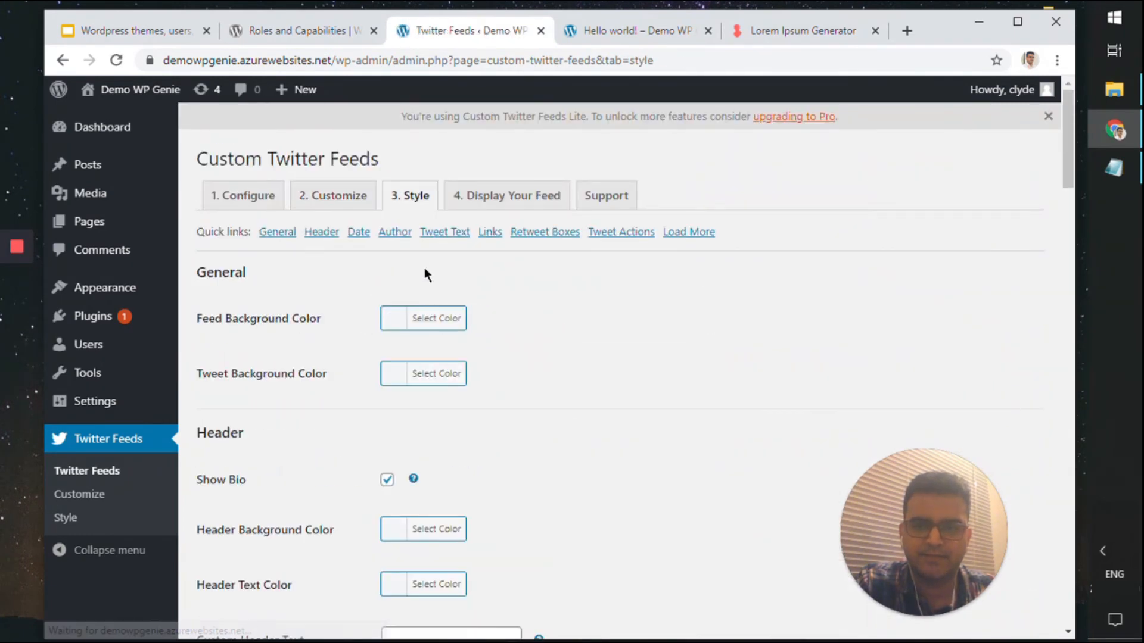
{"action": "scroll", "coordinate": [424, 267], "scroll_direction": "down", "scroll_amount": 15}
{"action": "scroll", "coordinate": [423, 267], "scroll_direction": "down", "scroll_amount": 12}
{"action": "scroll", "coordinate": [426, 274], "scroll_direction": "up", "scroll_amount": 6}
{"action": "scroll", "coordinate": [417, 271], "scroll_direction": "down", "scroll_amount": 6}
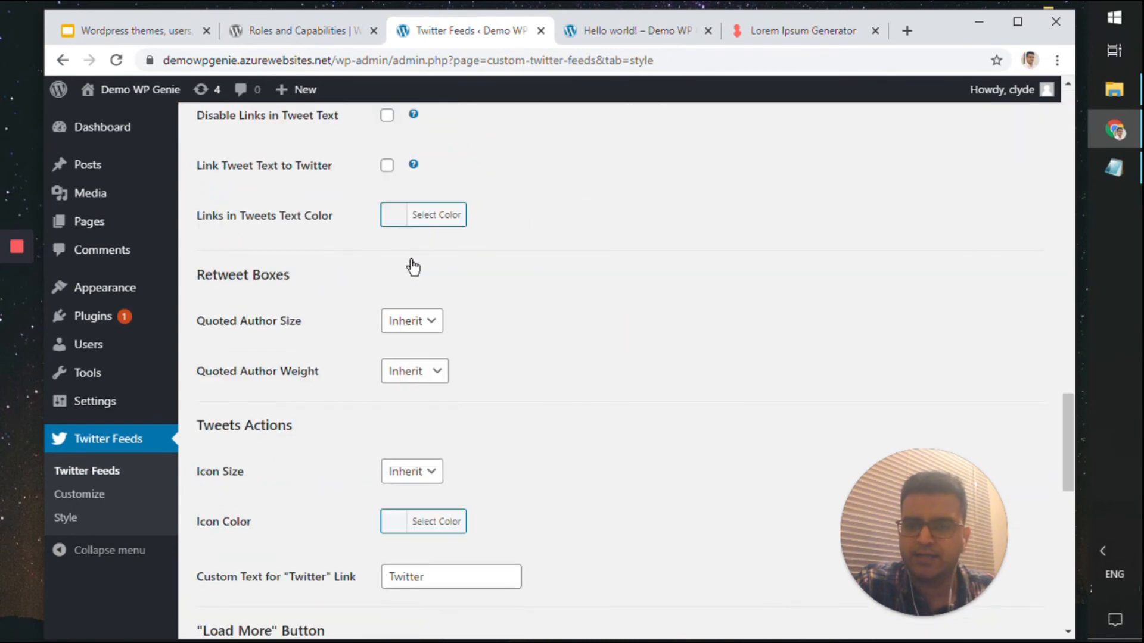
{"action": "scroll", "coordinate": [413, 268], "scroll_direction": "down", "scroll_amount": 8}
{"action": "scroll", "coordinate": [413, 268], "scroll_direction": "up", "scroll_amount": 4}
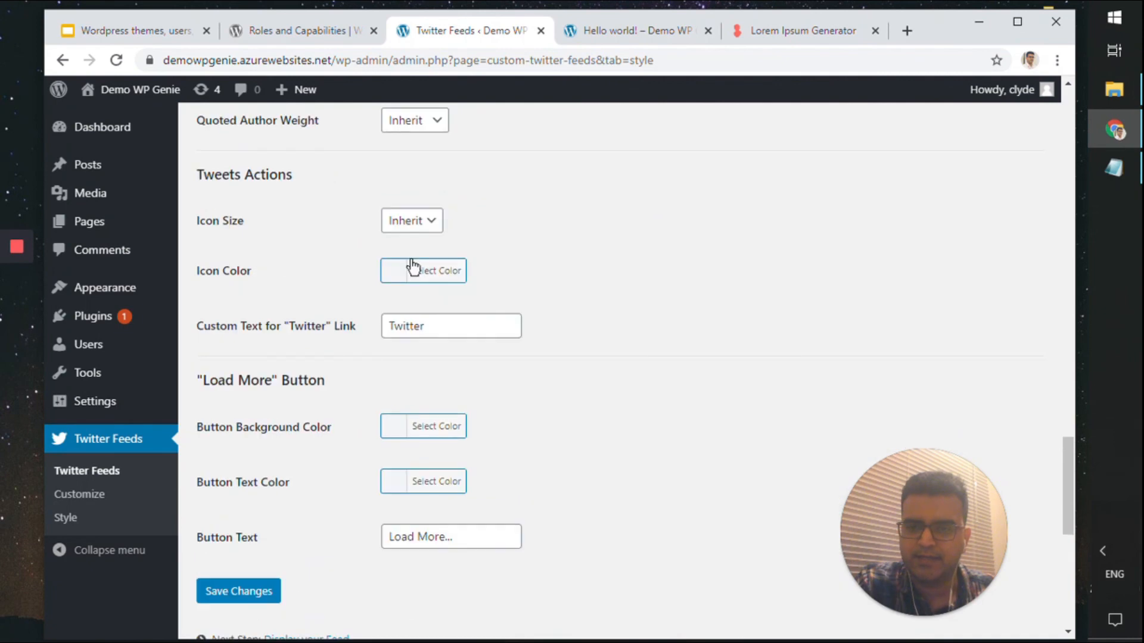
{"action": "scroll", "coordinate": [412, 267], "scroll_direction": "up", "scroll_amount": 15}
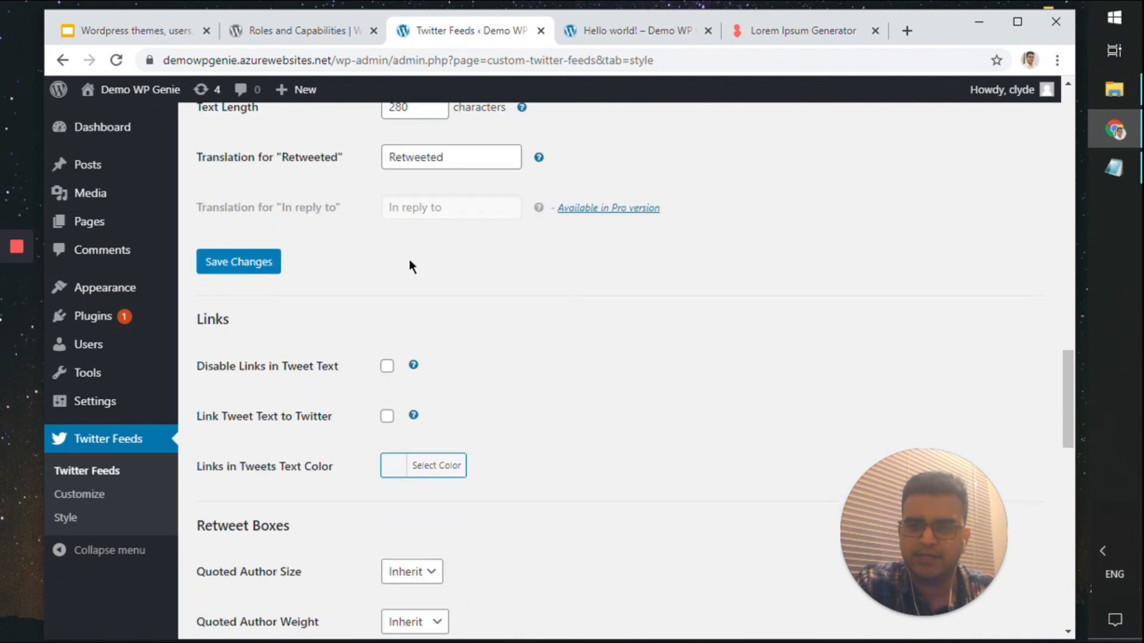
{"action": "scroll", "coordinate": [411, 266], "scroll_direction": "up", "scroll_amount": 15}
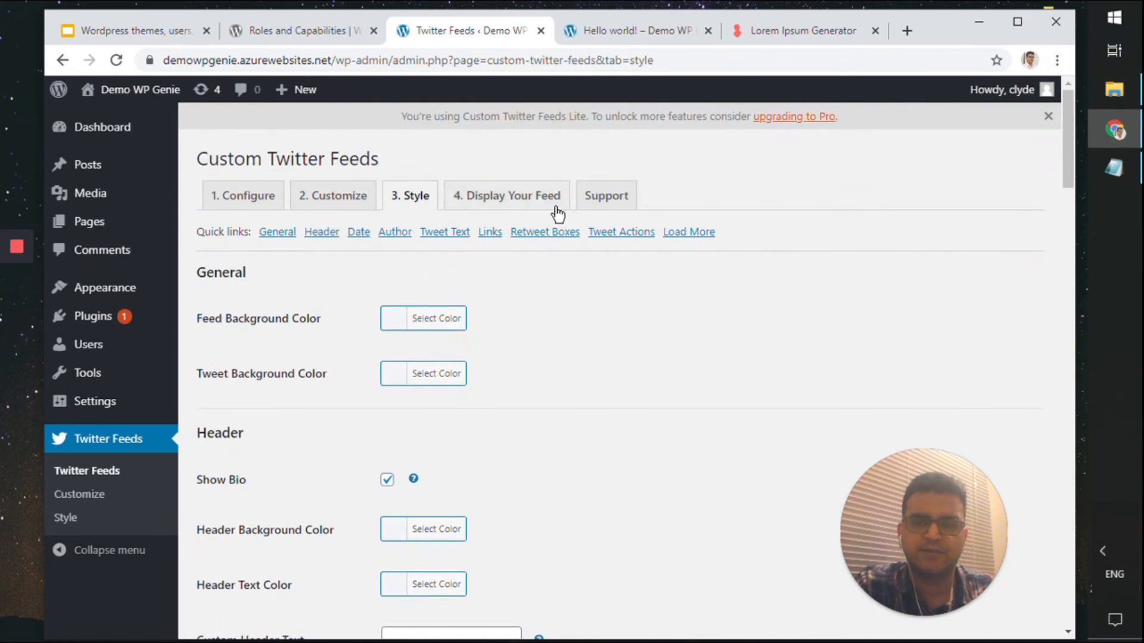
Open Display Your Feed and select the screenname=gopro num=9 example shortcode
{"action": "left_click", "coordinate": [557, 213]}
{"action": "scroll", "coordinate": [497, 251], "scroll_direction": "down", "scroll_amount": 20}
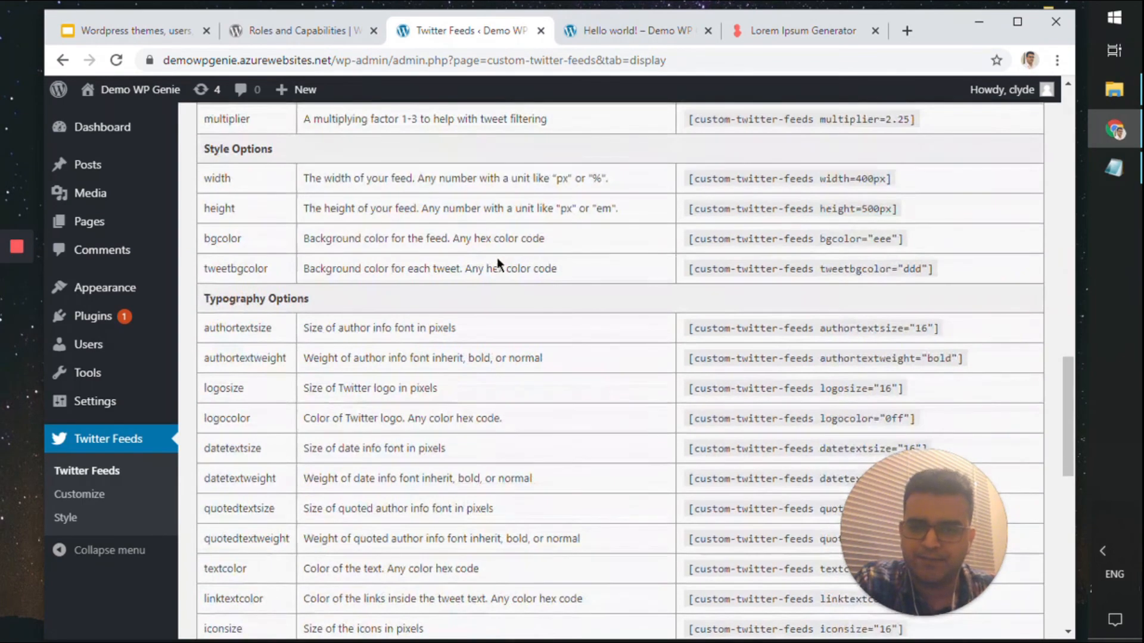
{"action": "scroll", "coordinate": [497, 258], "scroll_direction": "up", "scroll_amount": 20}
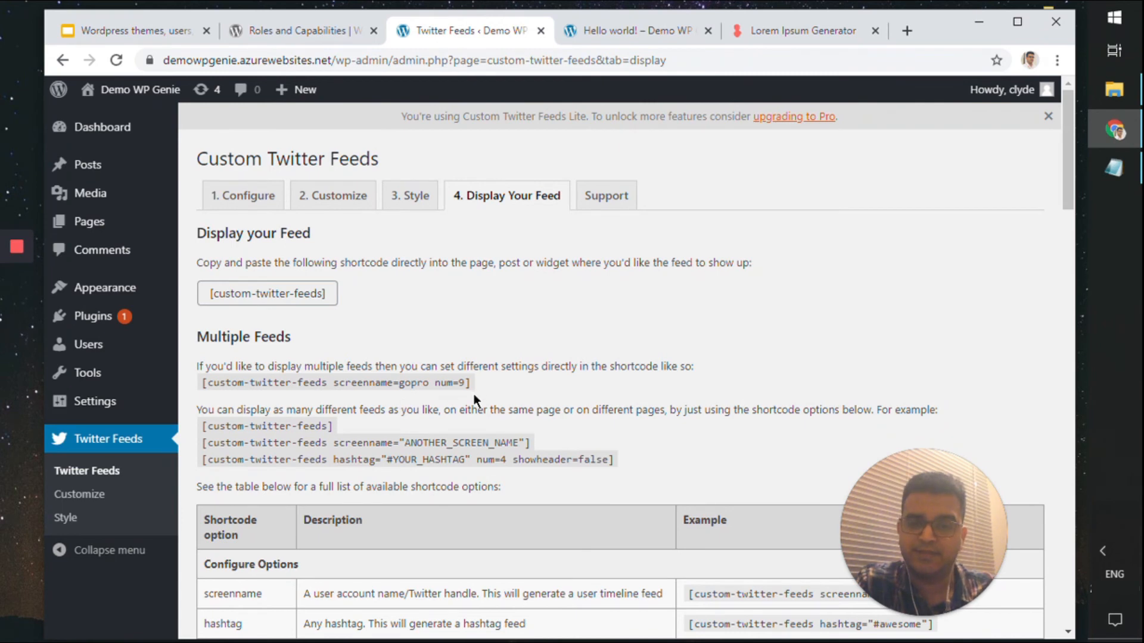
{"action": "left_click_drag", "start_coordinate": [473, 384], "coordinate": [205, 382]}
{"action": "scroll", "coordinate": [337, 316], "scroll_direction": "down", "scroll_amount": 4}
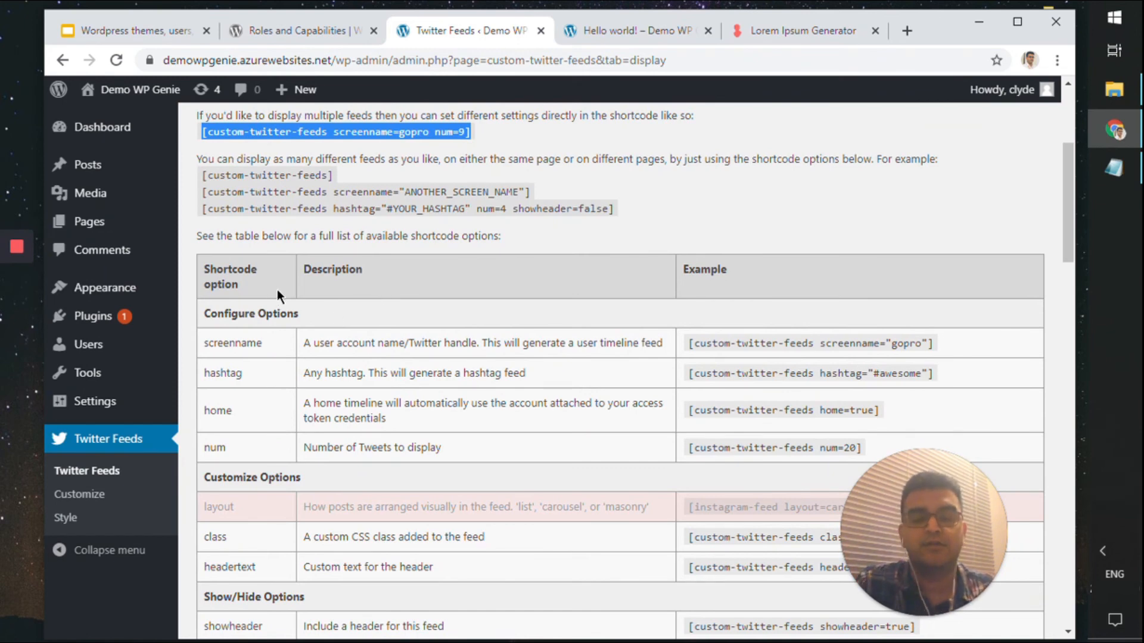
Select the plain [custom-twitter-feeds] shortcode, then the screenname="gopro" example in the options table
{"action": "left_click", "coordinate": [364, 211]}
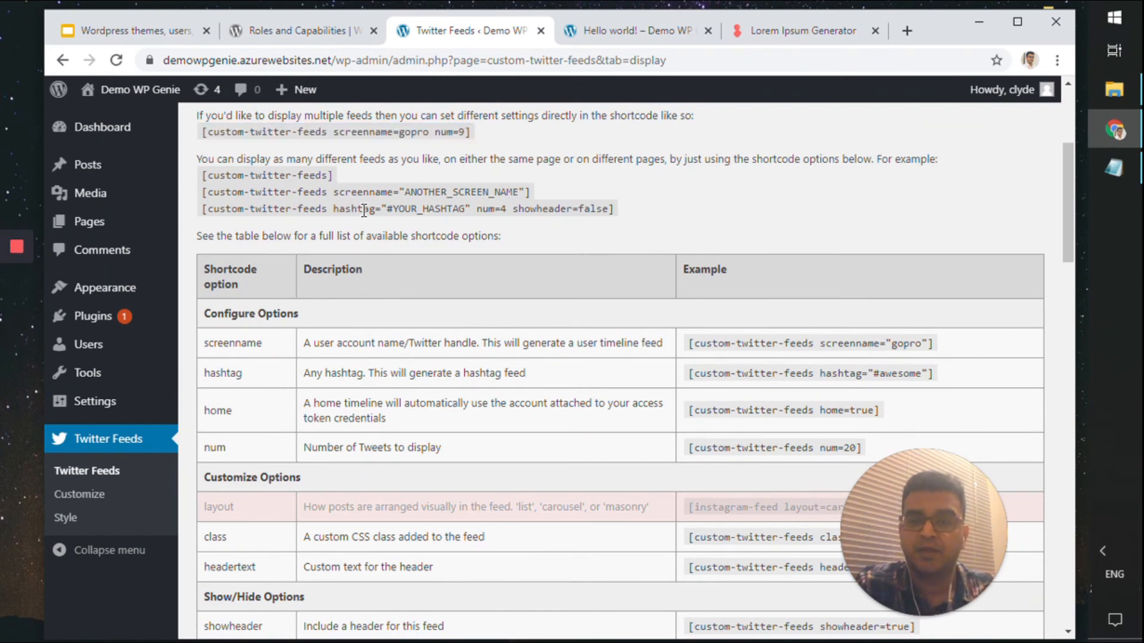
{"action": "scroll", "coordinate": [365, 230], "scroll_direction": "up", "scroll_amount": 4}
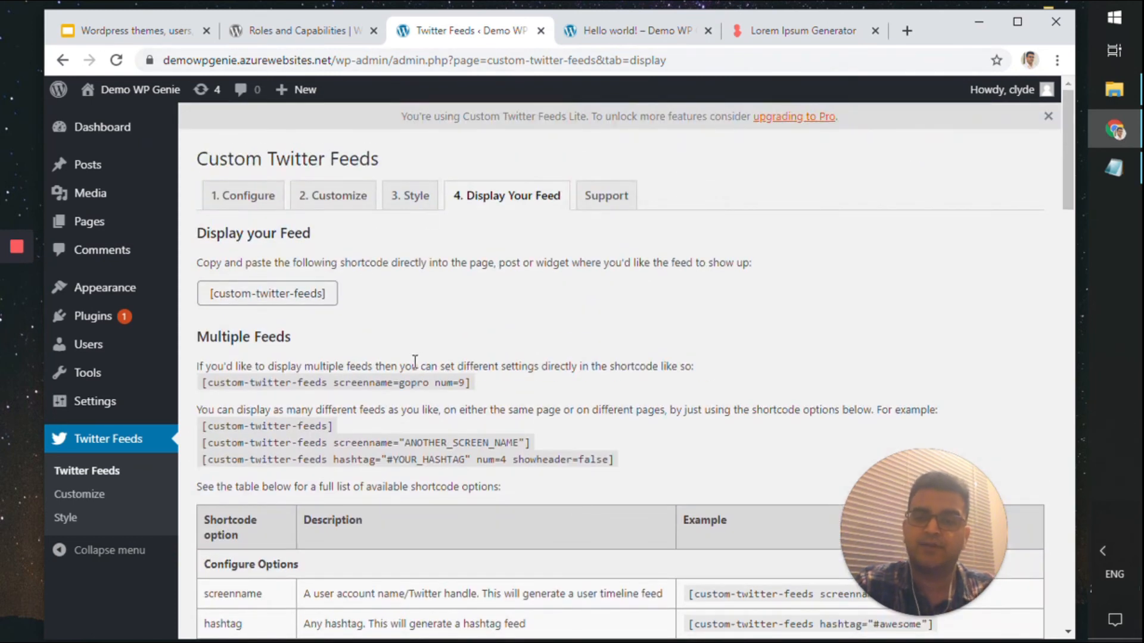
{"action": "left_click_drag", "start_coordinate": [202, 429], "coordinate": [334, 427]}
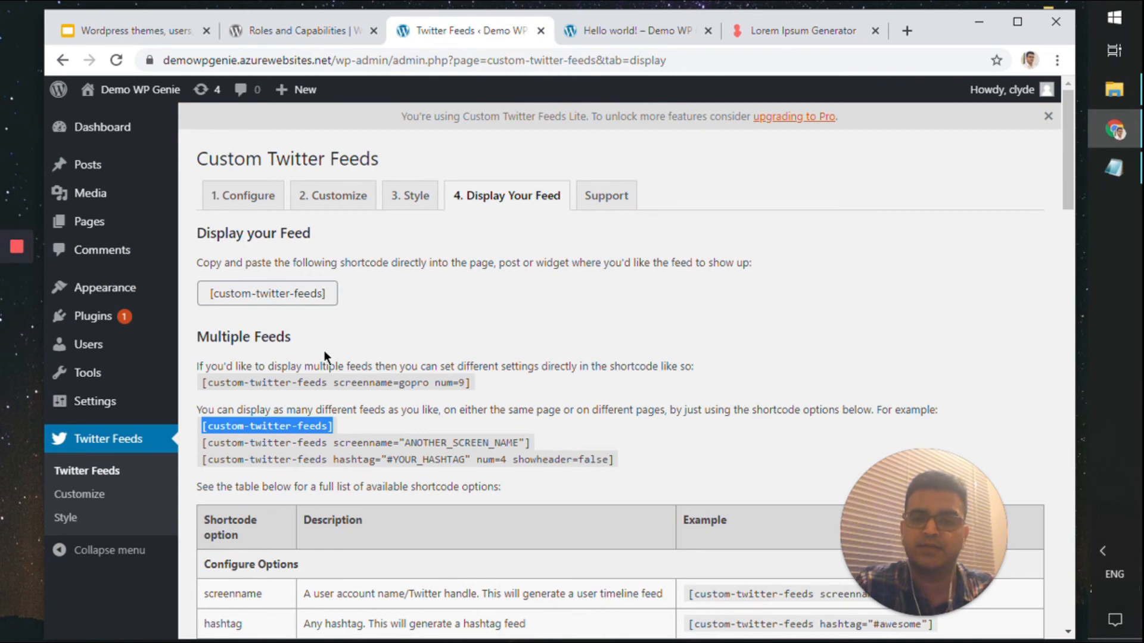
{"action": "scroll", "coordinate": [324, 357], "scroll_direction": "down", "scroll_amount": 4}
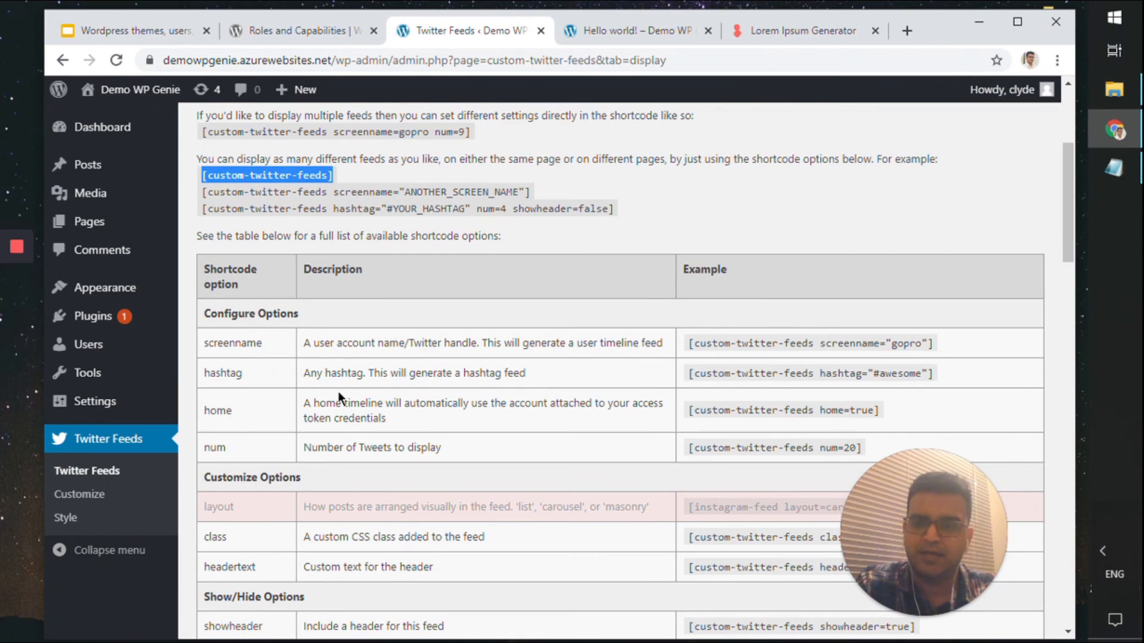
{"action": "scroll", "coordinate": [370, 374], "scroll_direction": "down", "scroll_amount": 5}
{"action": "scroll", "coordinate": [371, 374], "scroll_direction": "up", "scroll_amount": 5}
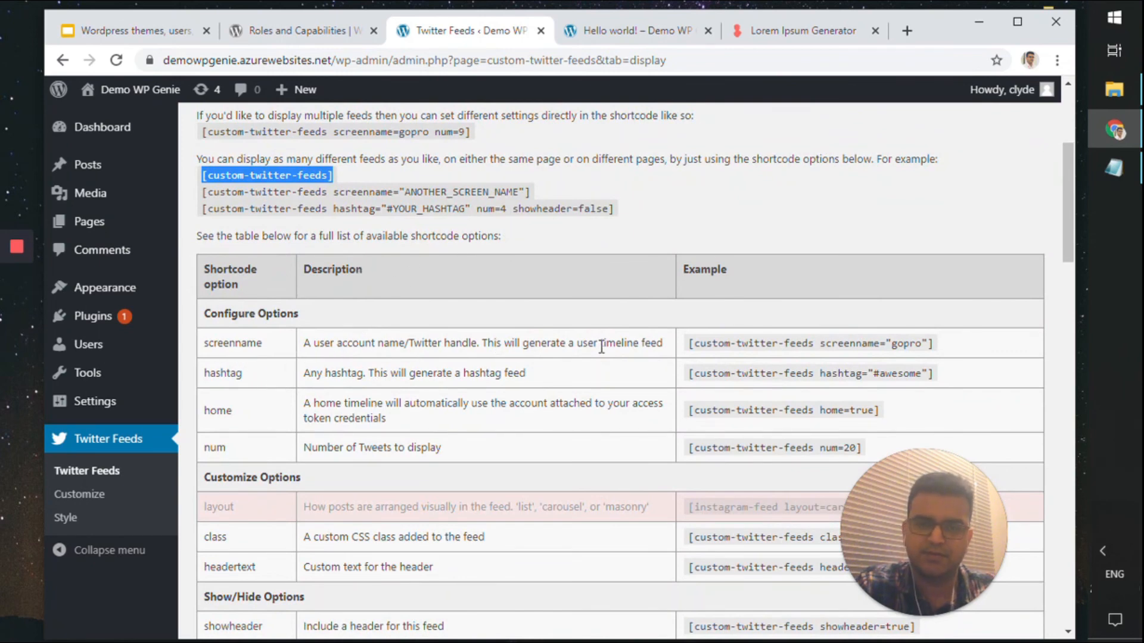
{"action": "left_click_drag", "start_coordinate": [684, 345], "coordinate": [934, 343]}
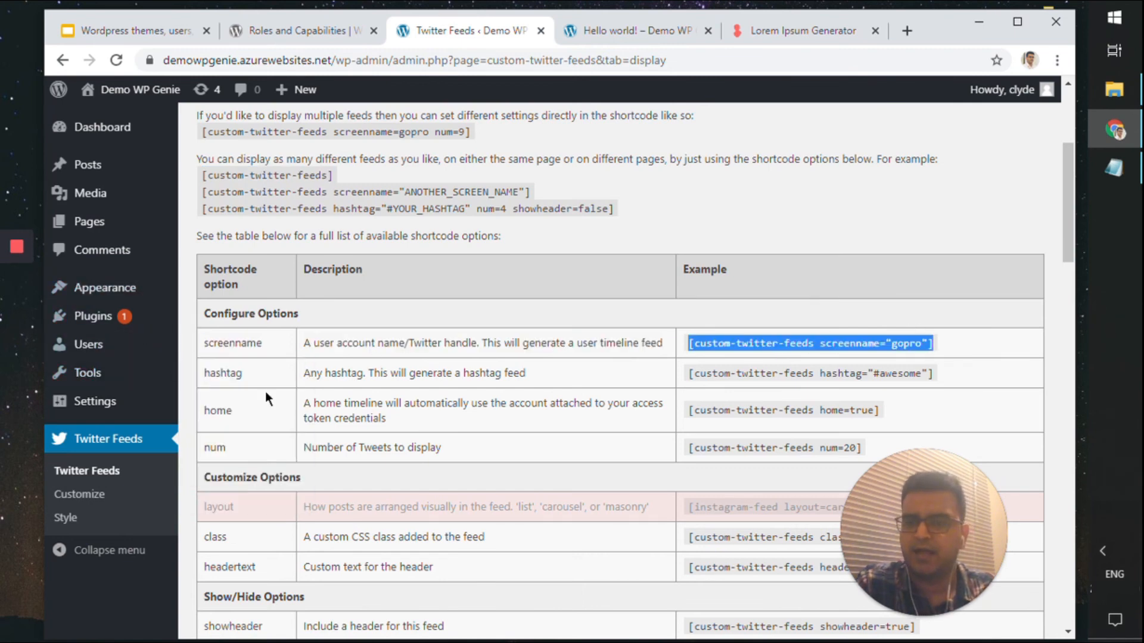
{"action": "scroll", "coordinate": [434, 277], "scroll_direction": "up", "scroll_amount": 4}
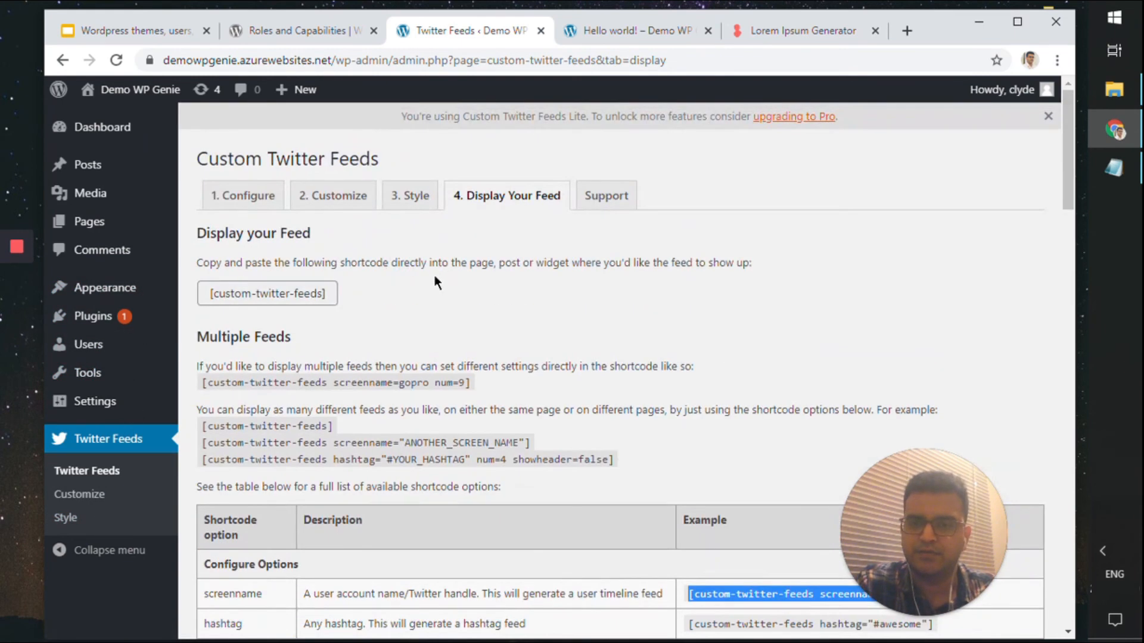
Open the About page from the Pages list in the block editor
{"action": "mouse_move", "coordinate": [79, 195]}
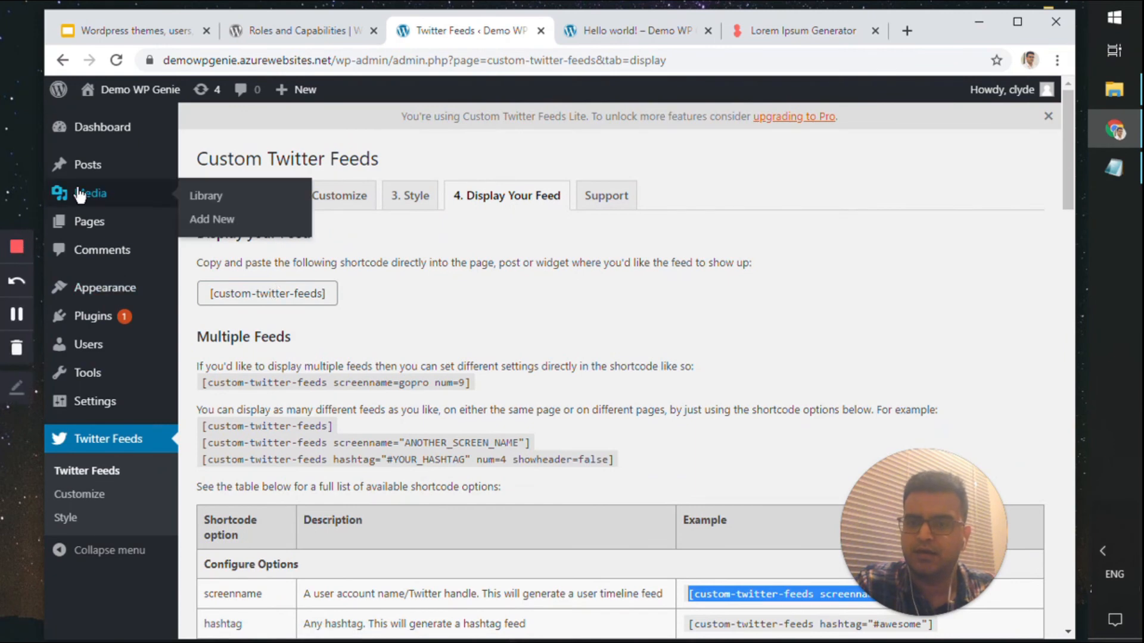
{"action": "left_click", "coordinate": [84, 223]}
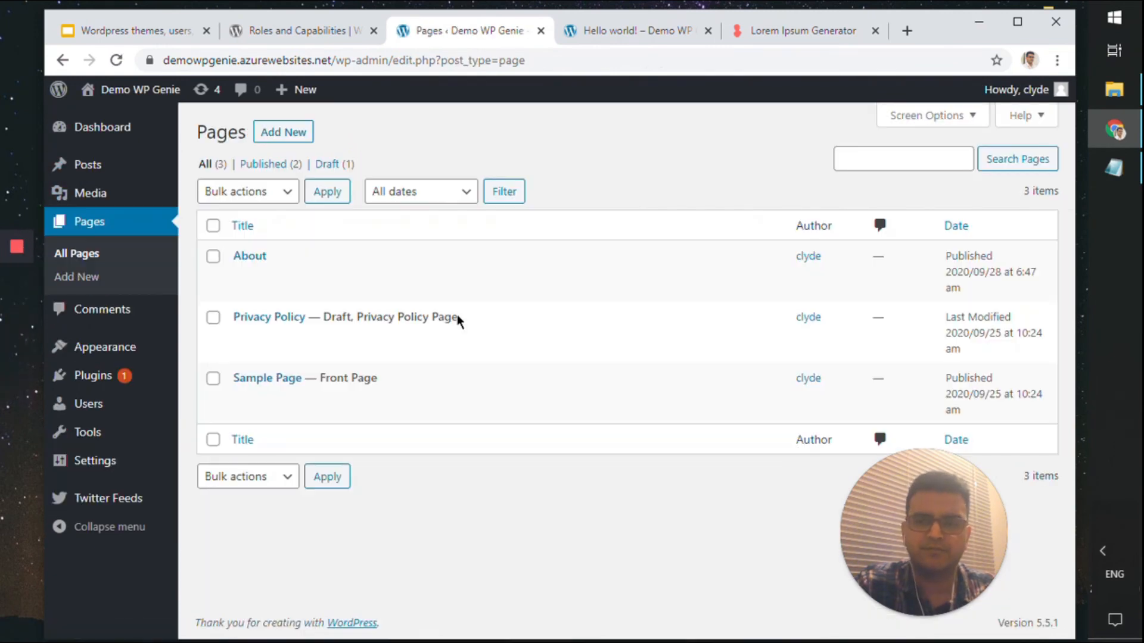
{"action": "left_click", "coordinate": [244, 277]}
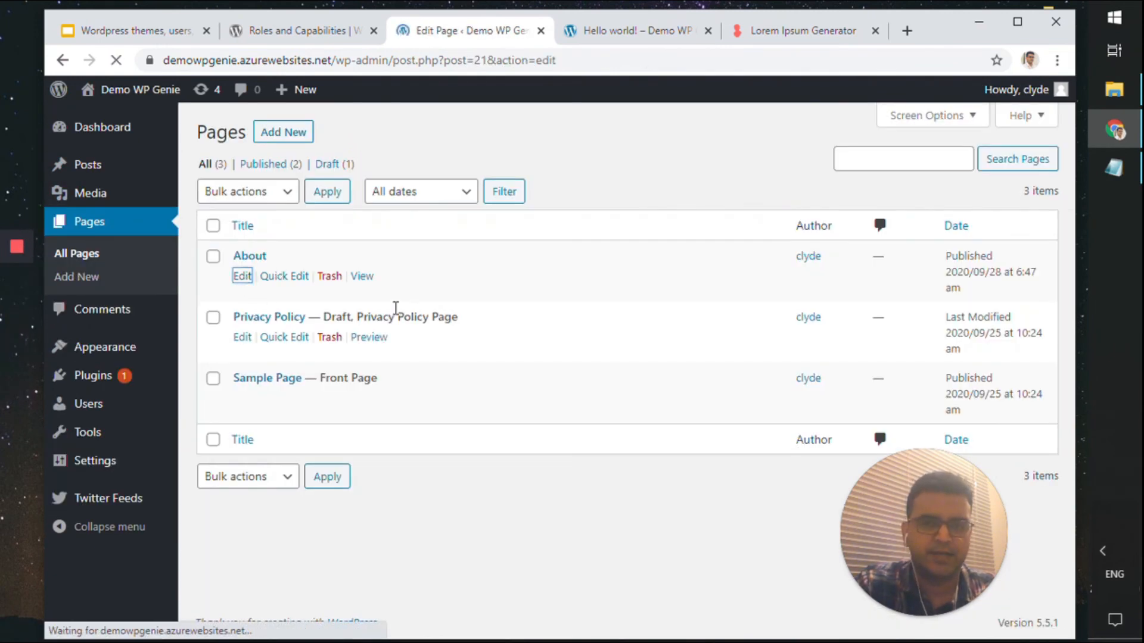
{"action": "scroll", "coordinate": [306, 417], "scroll_direction": "down", "scroll_amount": 5}
{"action": "scroll", "coordinate": [310, 427], "scroll_direction": "down", "scroll_amount": 8}
{"action": "scroll", "coordinate": [288, 286], "scroll_direction": "up", "scroll_amount": 12}
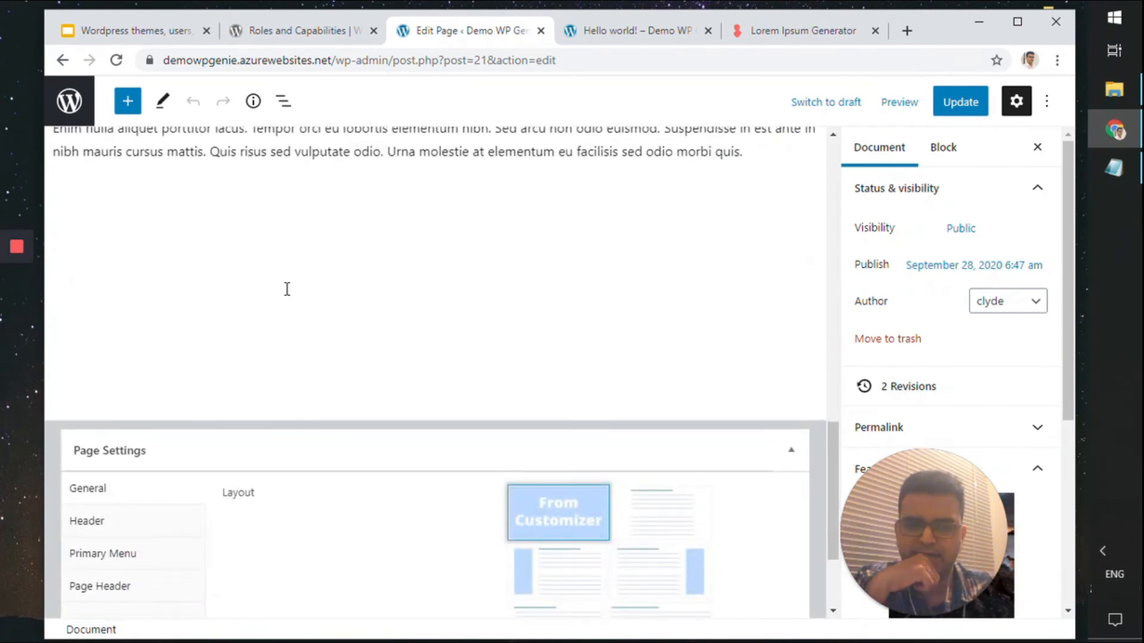
Add a Shortcode block with [custom-twitter-feeds screenname="gopro"] and update the page
{"action": "left_click", "coordinate": [124, 103]}
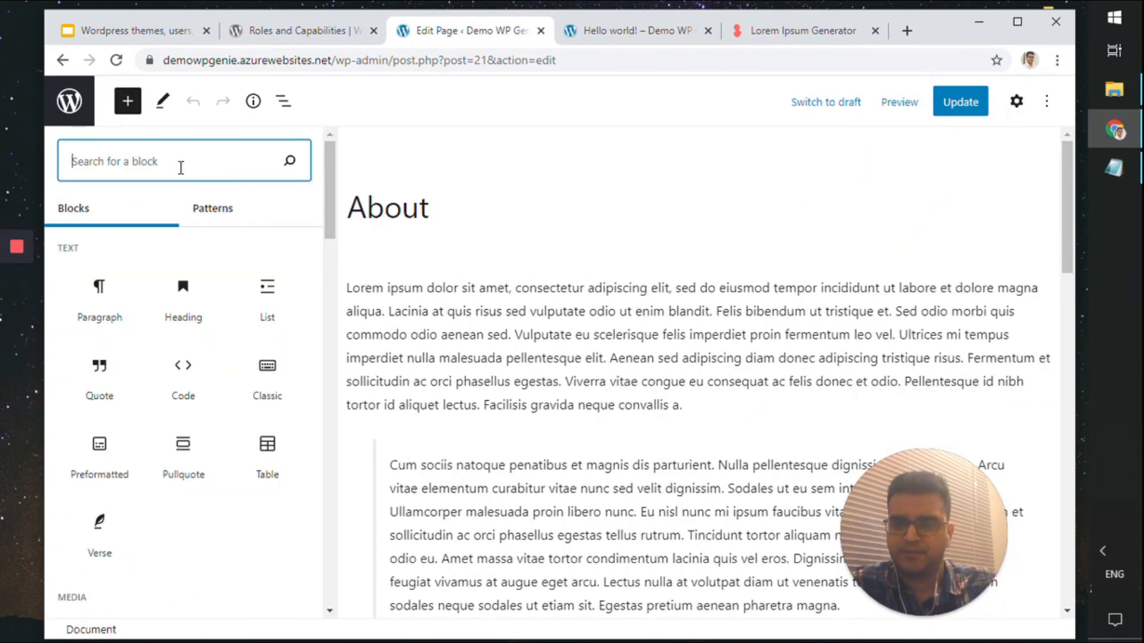
{"action": "type", "text": "short"}
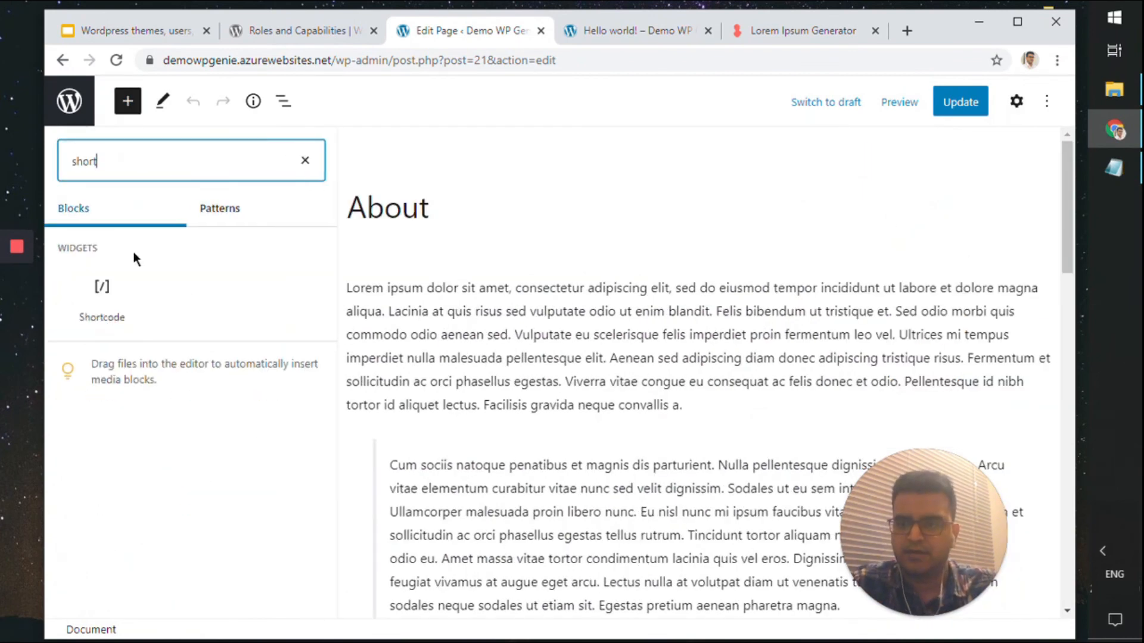
{"action": "left_click", "coordinate": [105, 298]}
{"action": "type", "text": "[custom-twitter-feeds screenname=\"gopro\"]"}
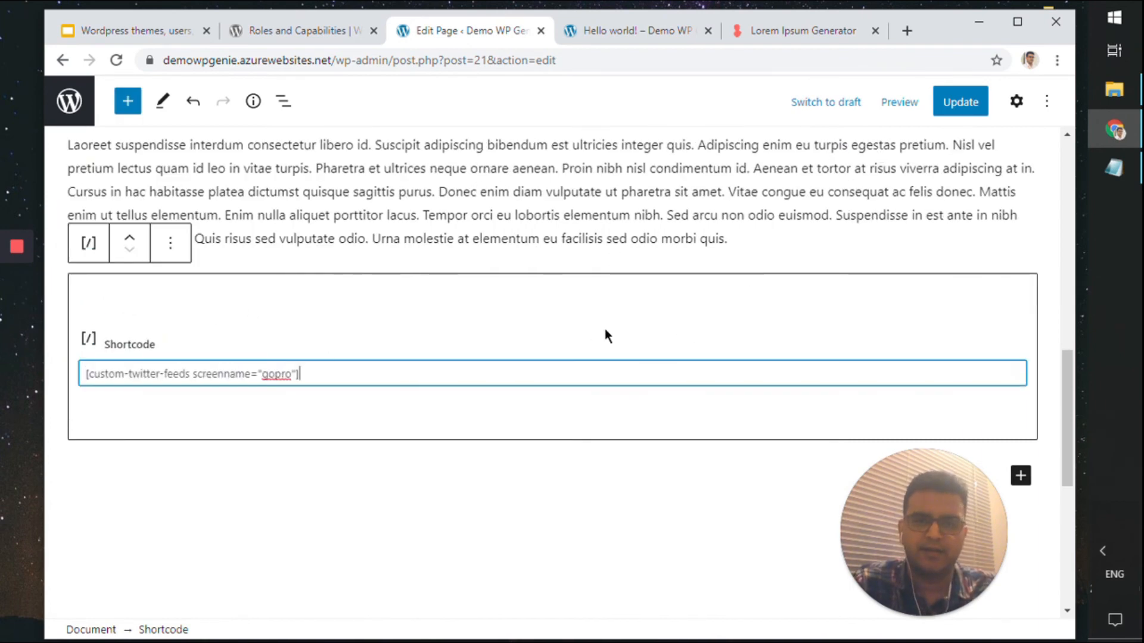
{"action": "left_click", "coordinate": [971, 116]}
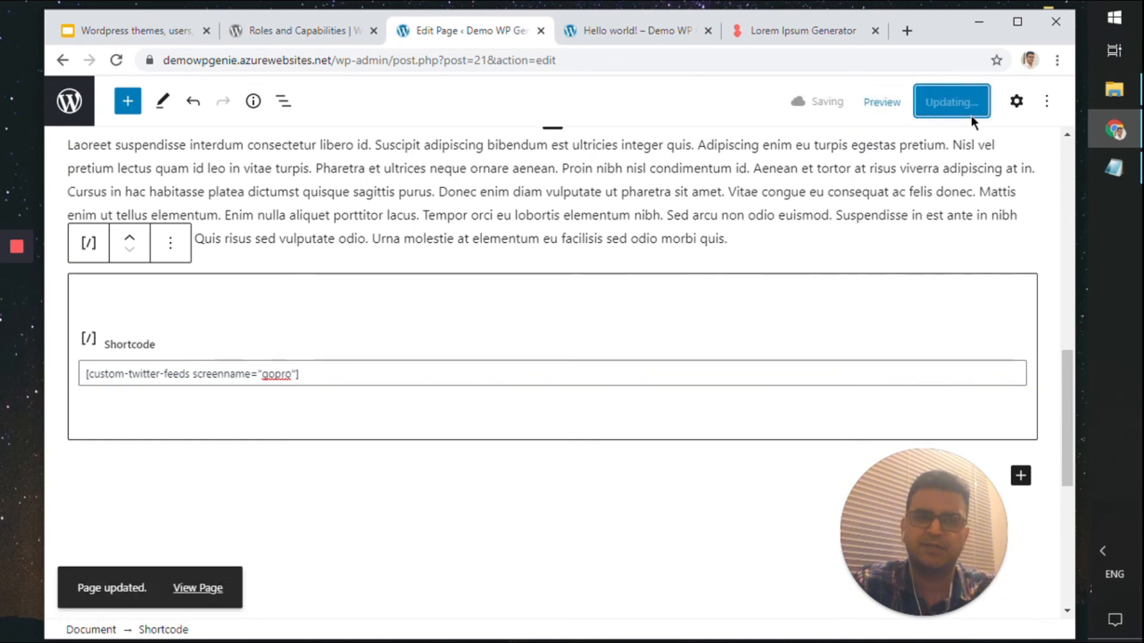
Check the live About page's invalid or expired token feed error, then return to the admin Pages list
{"action": "left_click", "coordinate": [615, 38]}
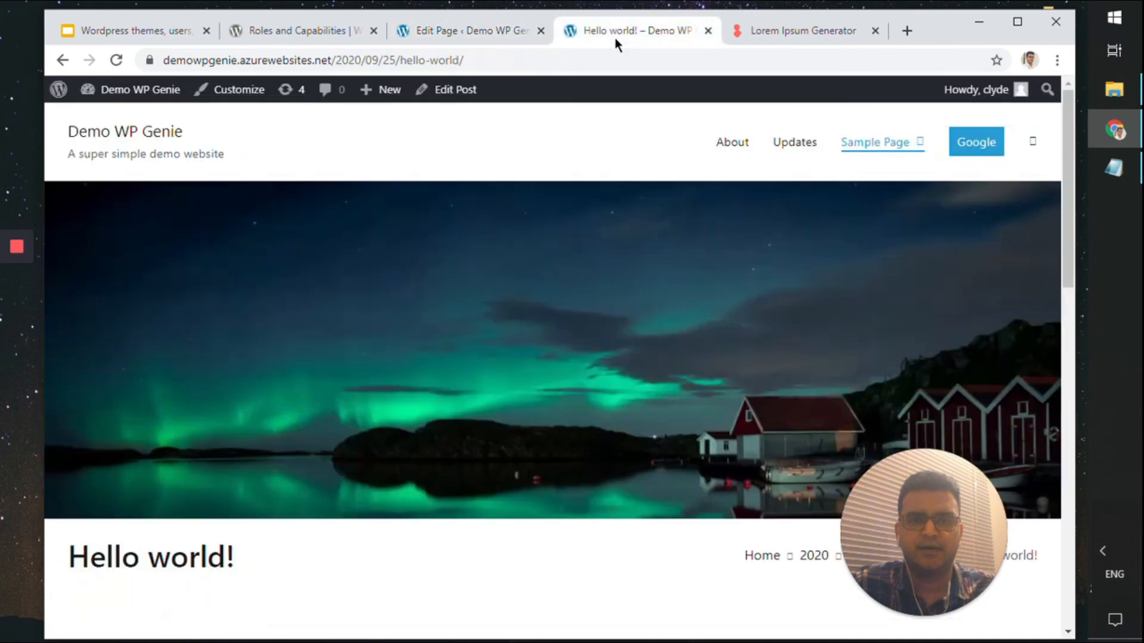
{"action": "left_click", "coordinate": [742, 146]}
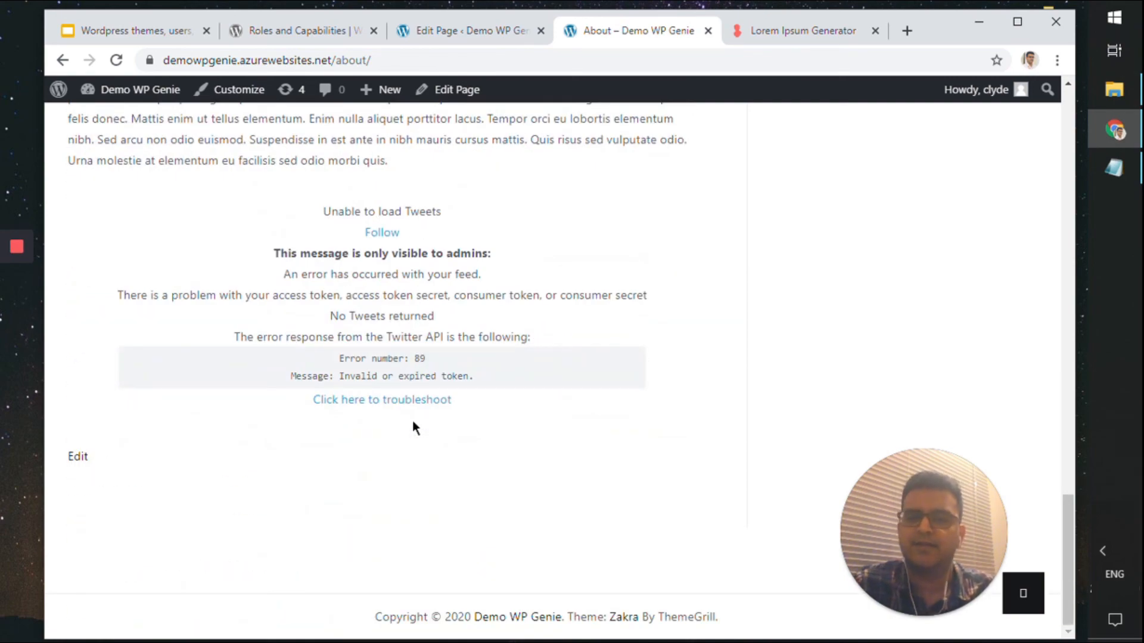
{"action": "scroll", "coordinate": [412, 421], "scroll_direction": "up", "scroll_amount": 4}
{"action": "scroll", "coordinate": [412, 421], "scroll_direction": "down", "scroll_amount": 4}
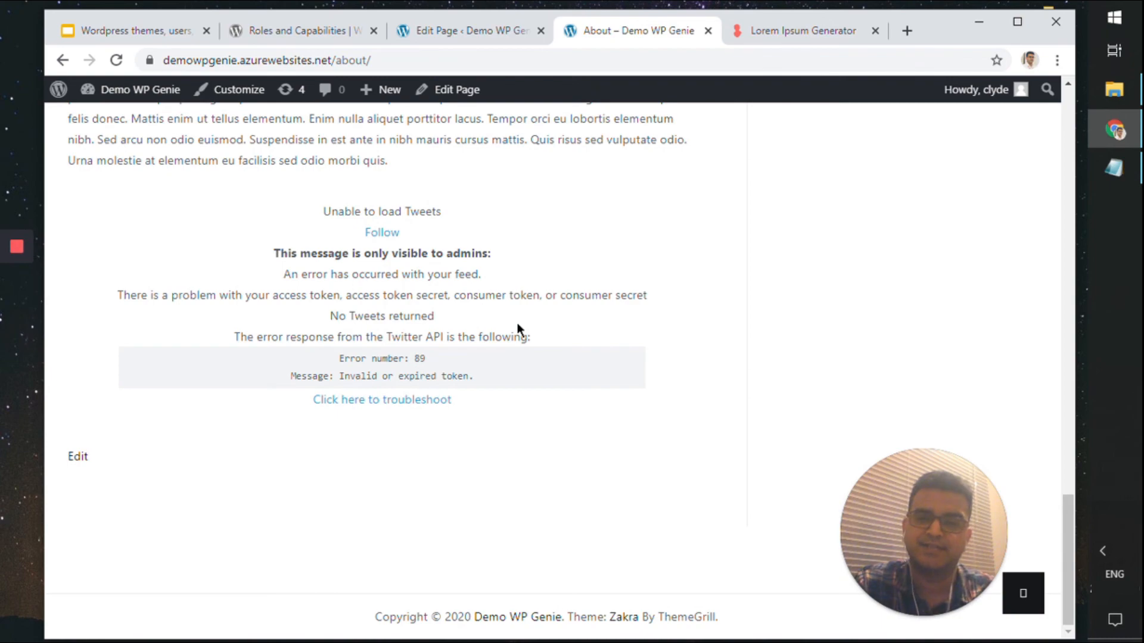
{"action": "scroll", "coordinate": [466, 430], "scroll_direction": "up", "scroll_amount": 2}
{"action": "scroll", "coordinate": [466, 430], "scroll_direction": "down", "scroll_amount": 2}
{"action": "scroll", "coordinate": [466, 430], "scroll_direction": "up", "scroll_amount": 2}
{"action": "scroll", "coordinate": [466, 430], "scroll_direction": "down", "scroll_amount": 2}
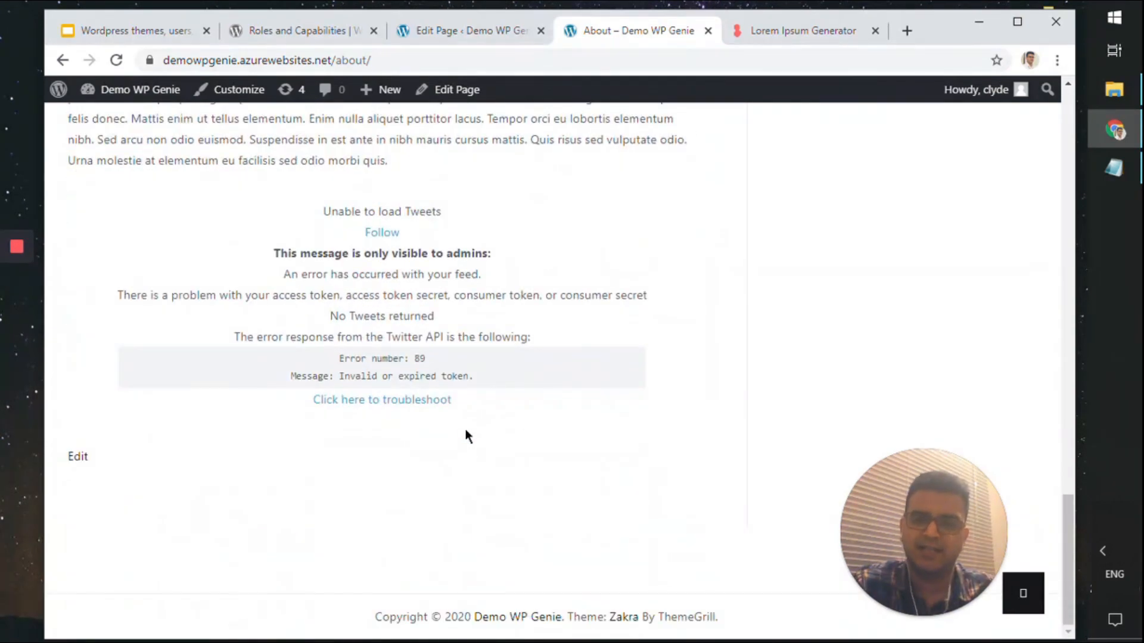
{"action": "scroll", "coordinate": [618, 249], "scroll_direction": "up", "scroll_amount": 5}
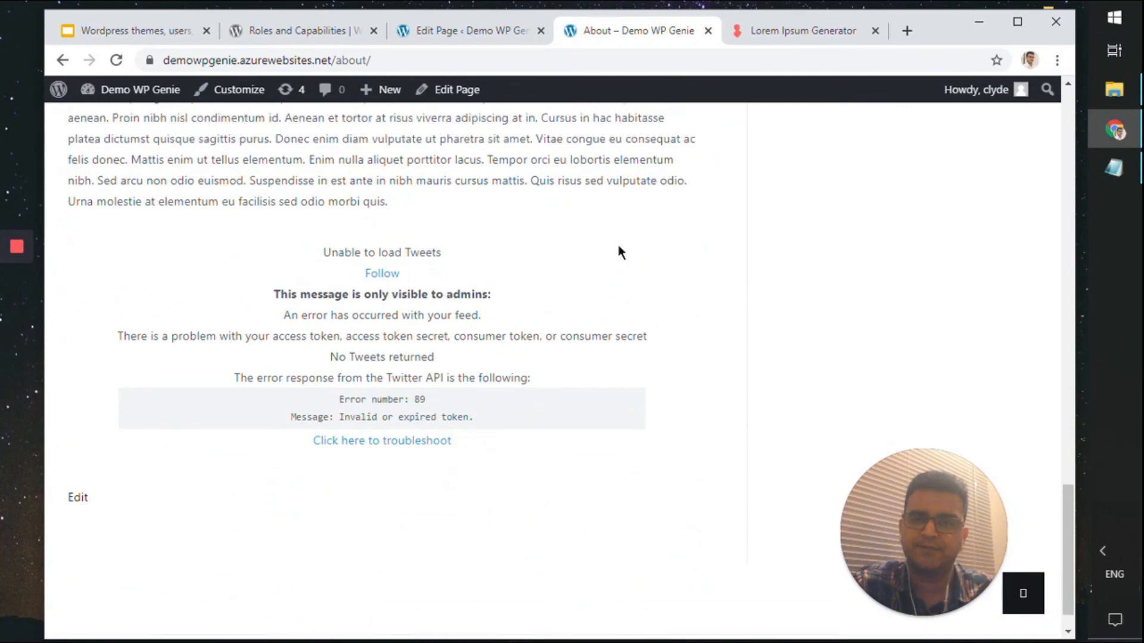
{"action": "scroll", "coordinate": [596, 251], "scroll_direction": "down", "scroll_amount": 5}
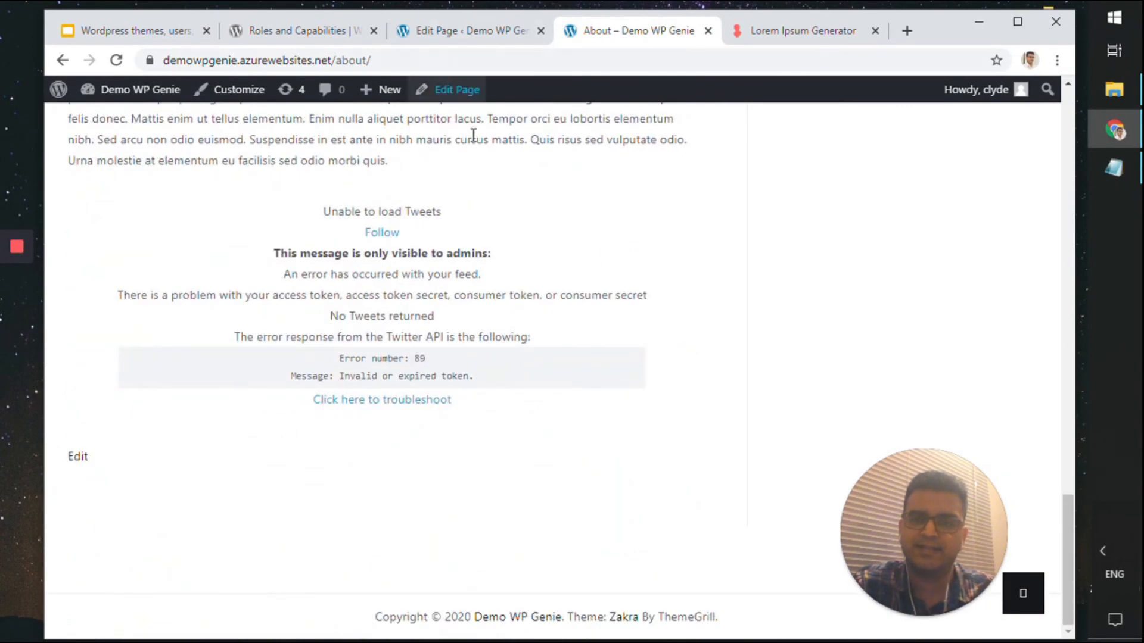
{"action": "left_click", "coordinate": [406, 34]}
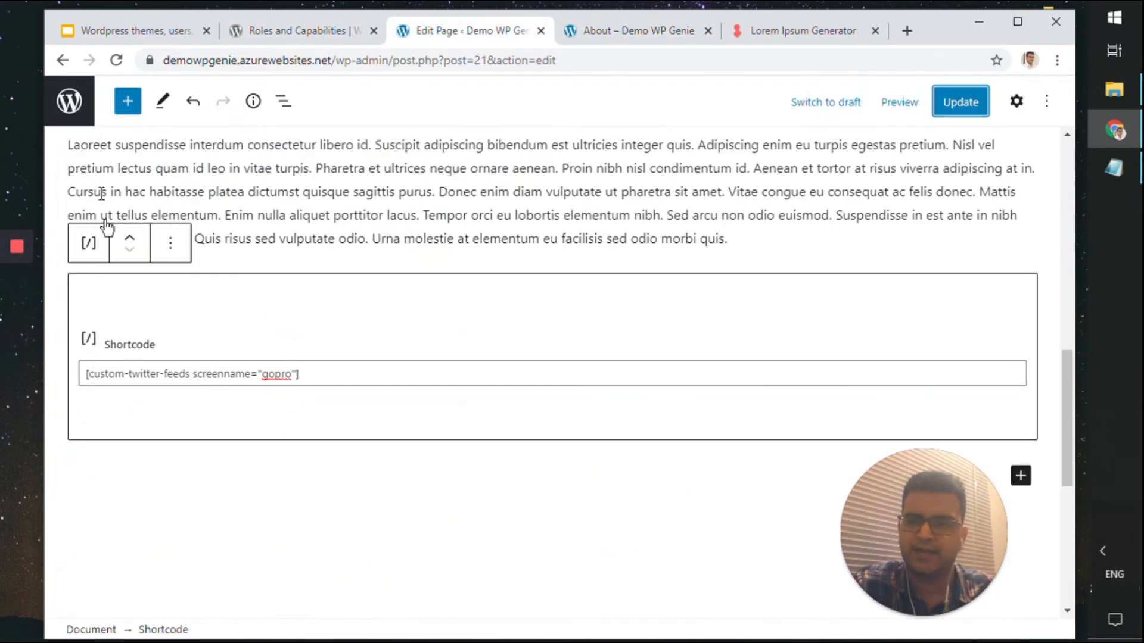
{"action": "left_click", "coordinate": [76, 103]}
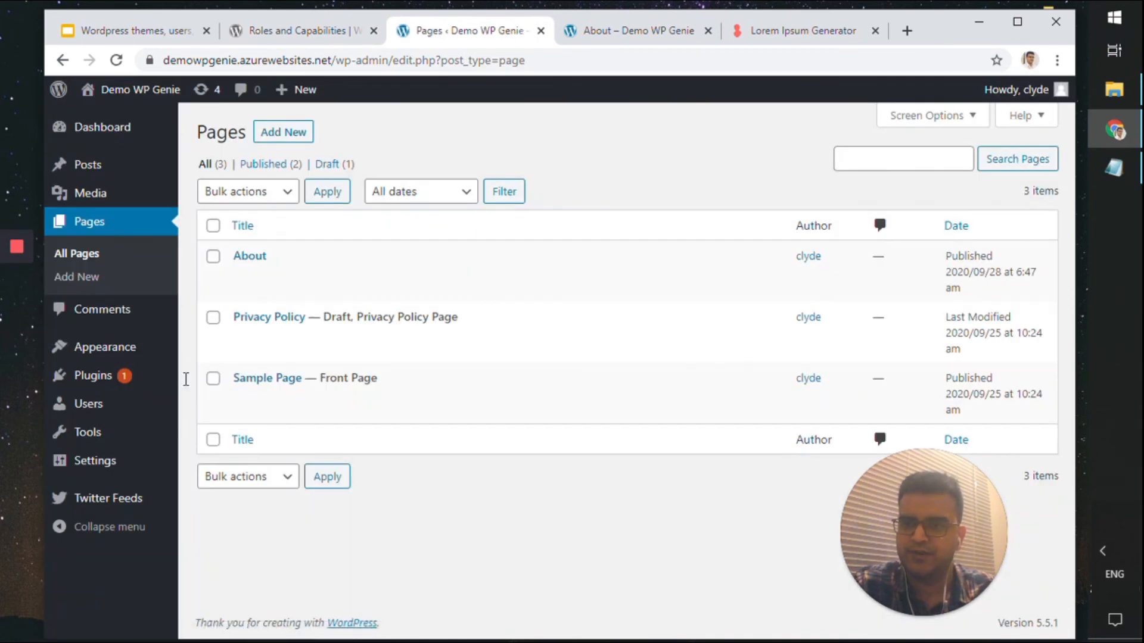
Open the Custom Twitter Feeds Customize settings, showing 100% feed width and List layout
{"action": "left_click", "coordinate": [119, 500]}
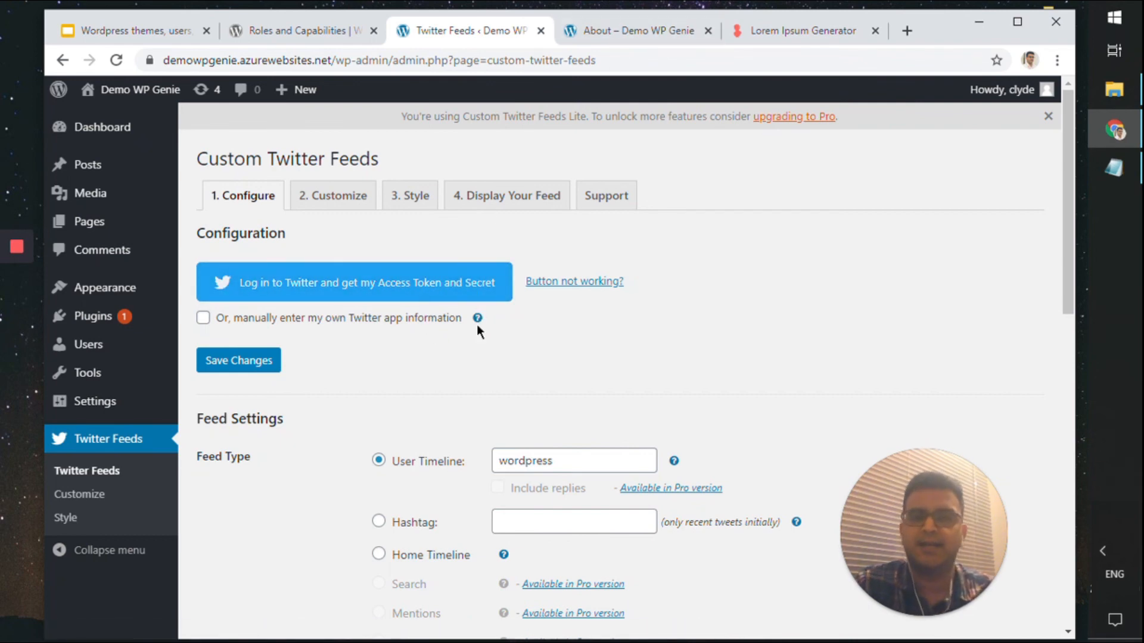
{"action": "left_click", "coordinate": [332, 195]}
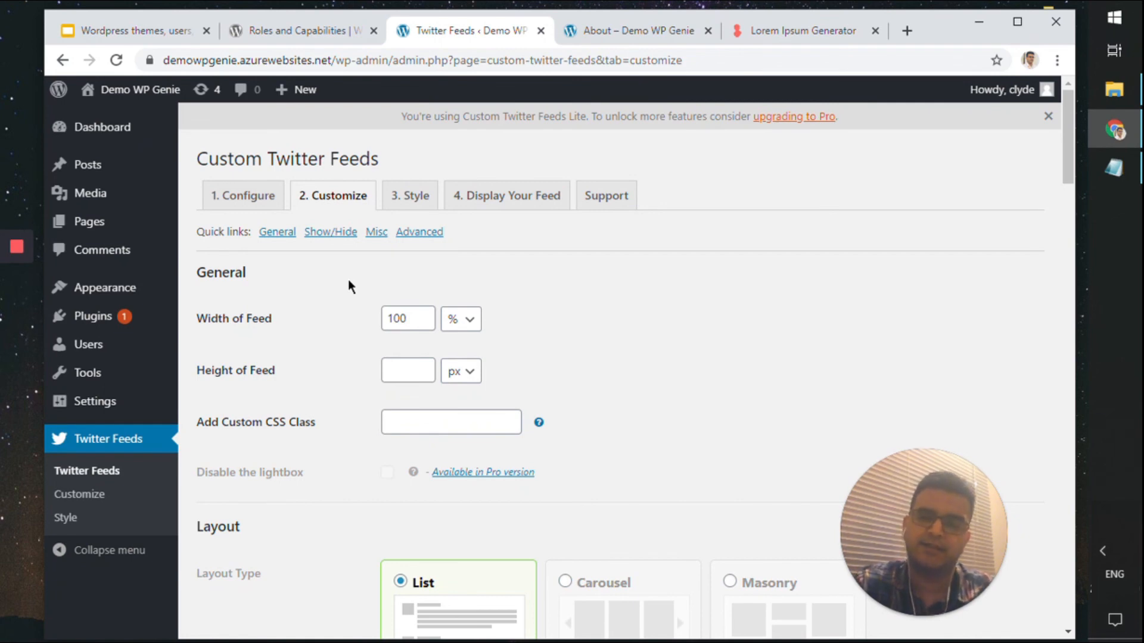
Reload the live About page and load more GoPro tweets into the feed
{"action": "mouse_move", "coordinate": [119, 344]}
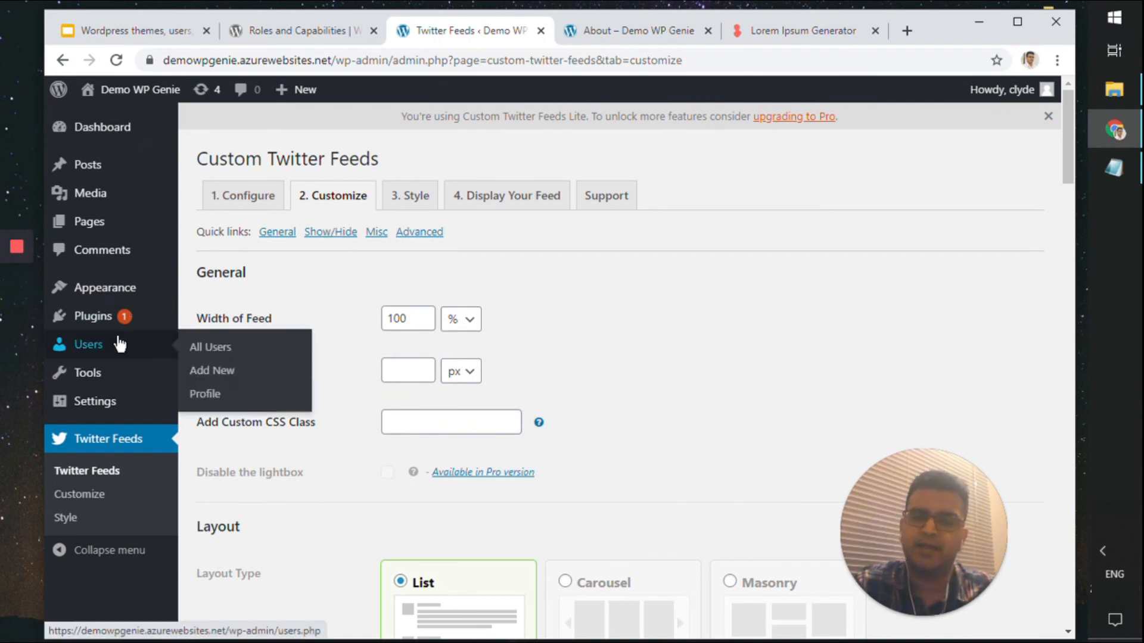
{"action": "left_click", "coordinate": [610, 35]}
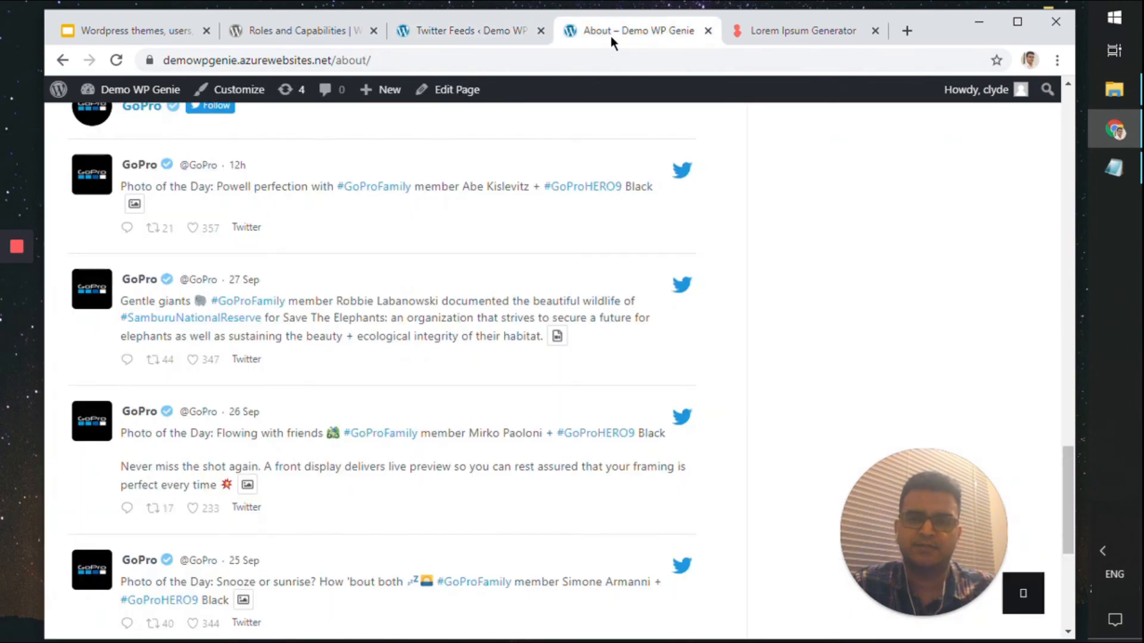
{"action": "scroll", "coordinate": [517, 251], "scroll_direction": "up", "scroll_amount": 5}
{"action": "scroll", "coordinate": [517, 251], "scroll_direction": "down", "scroll_amount": 5}
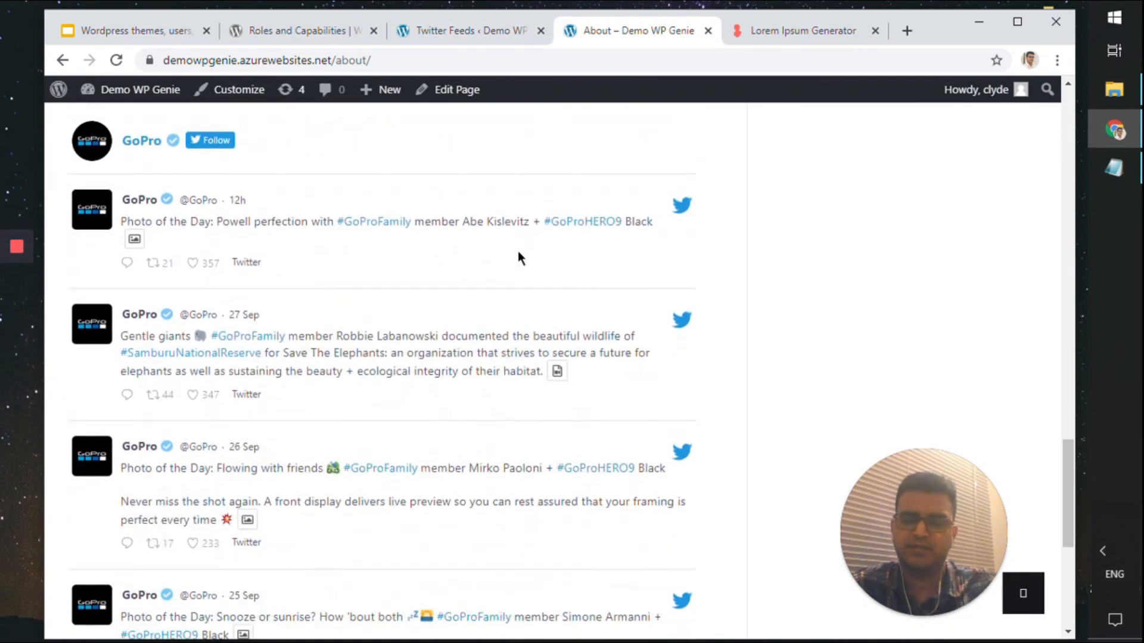
{"action": "key", "text": "F5"}
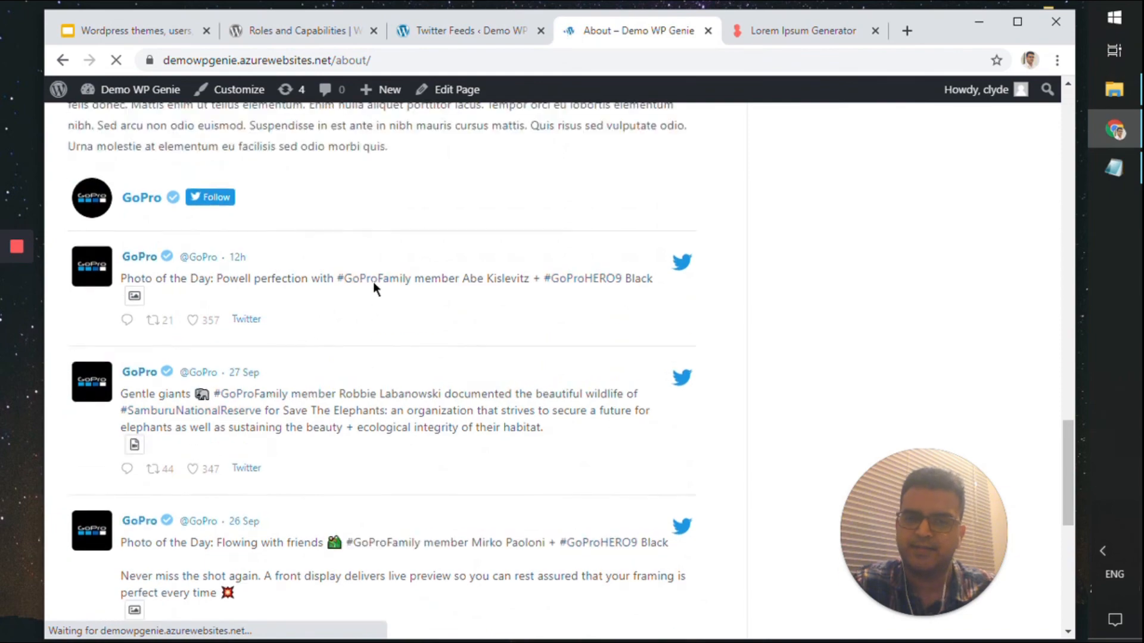
{"action": "scroll", "coordinate": [373, 281], "scroll_direction": "down", "scroll_amount": 5}
{"action": "scroll", "coordinate": [373, 281], "scroll_direction": "down", "scroll_amount": 3}
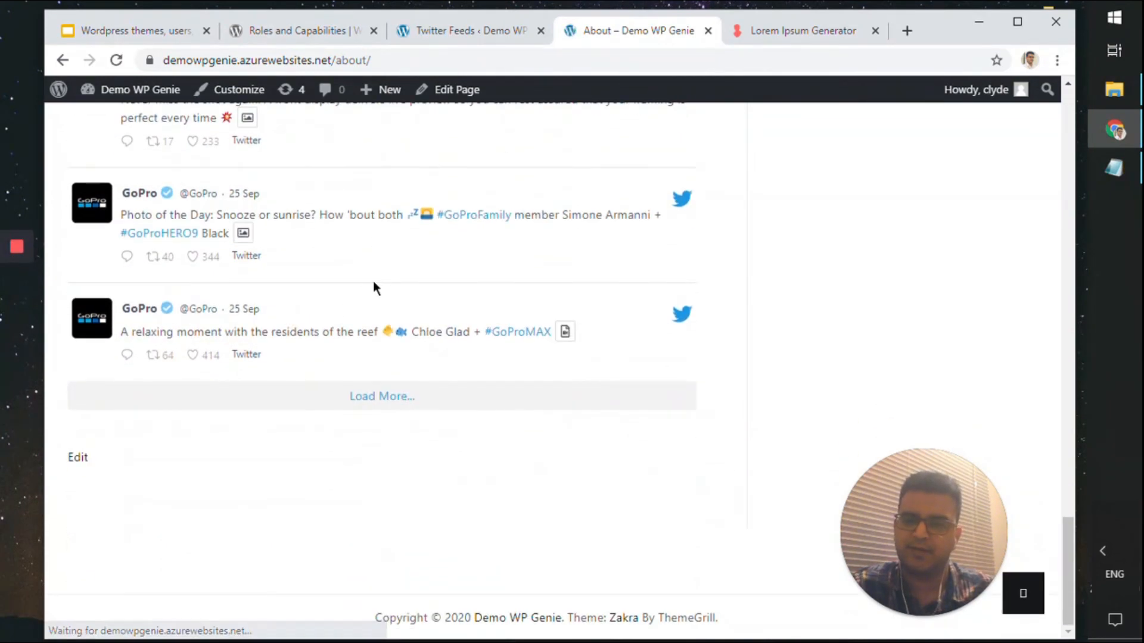
{"action": "left_click", "coordinate": [383, 396]}
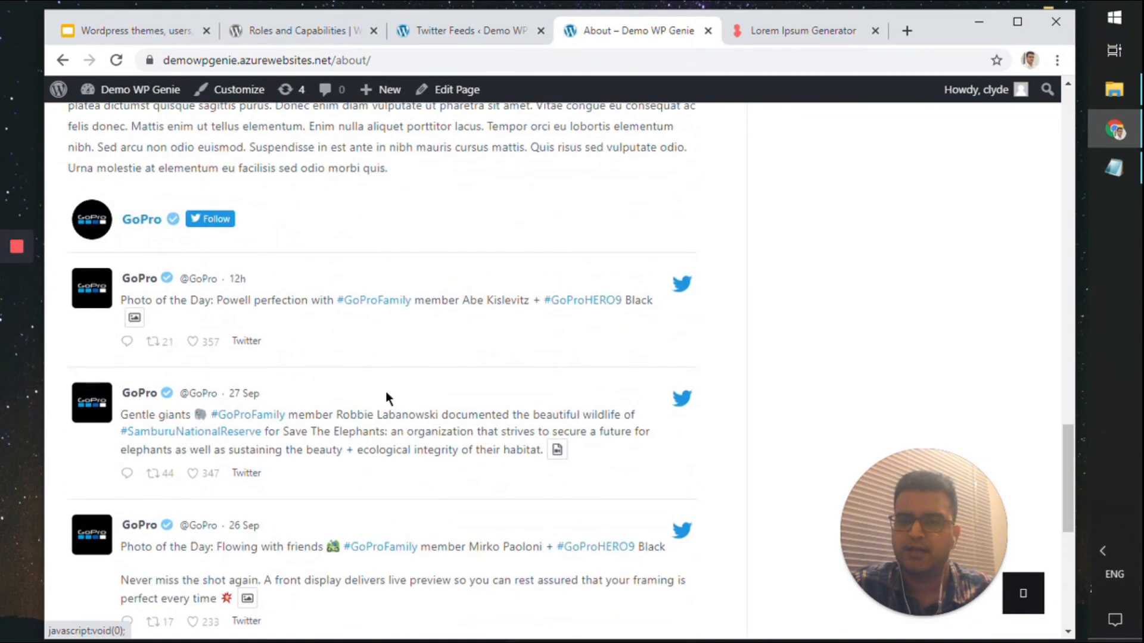
Review the GoPro tweets, then move to the closing 'Questions?' slide in Google Slides
{"action": "scroll", "coordinate": [386, 396], "scroll_direction": "up", "scroll_amount": 5}
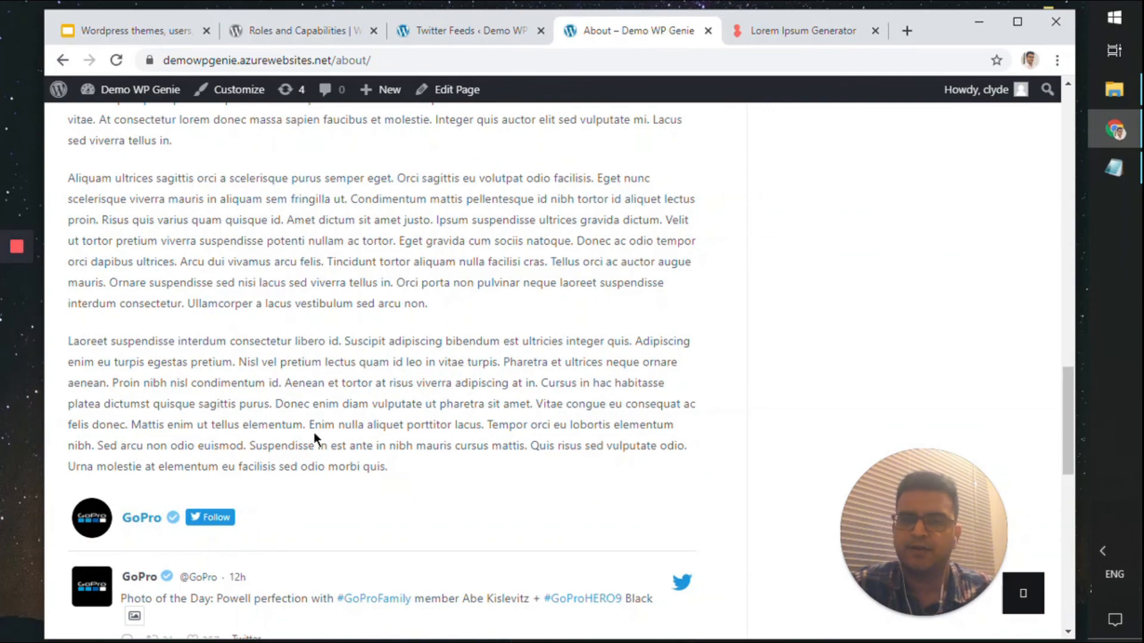
{"action": "scroll", "coordinate": [313, 431], "scroll_direction": "down", "scroll_amount": 5}
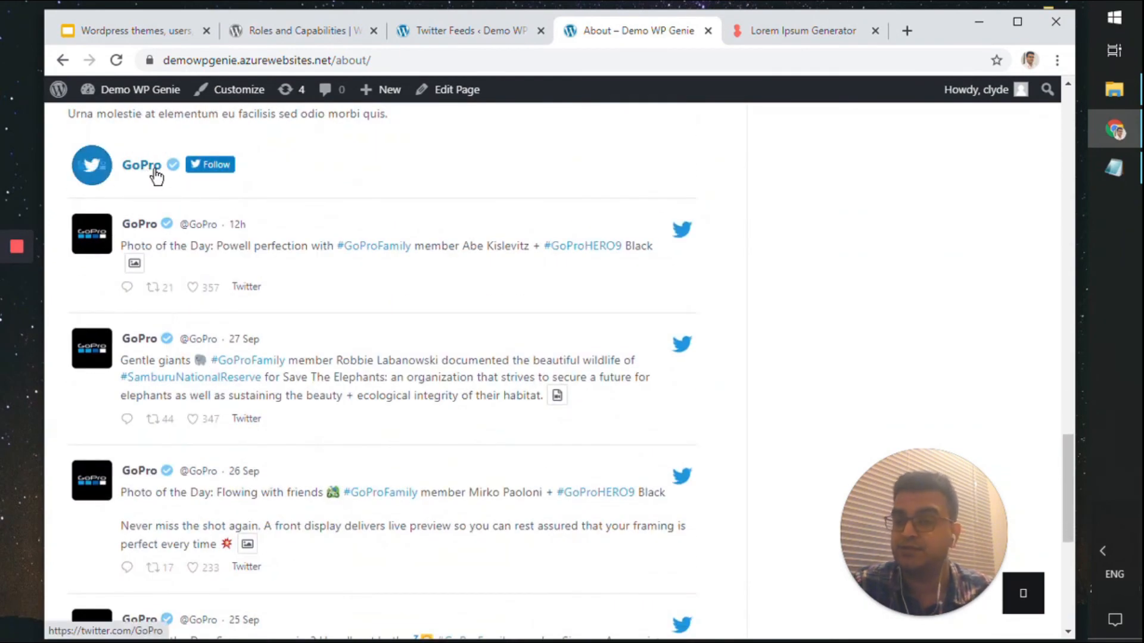
{"action": "scroll", "coordinate": [156, 179], "scroll_direction": "up", "scroll_amount": 2}
{"action": "scroll", "coordinate": [231, 357], "scroll_direction": "down", "scroll_amount": 9}
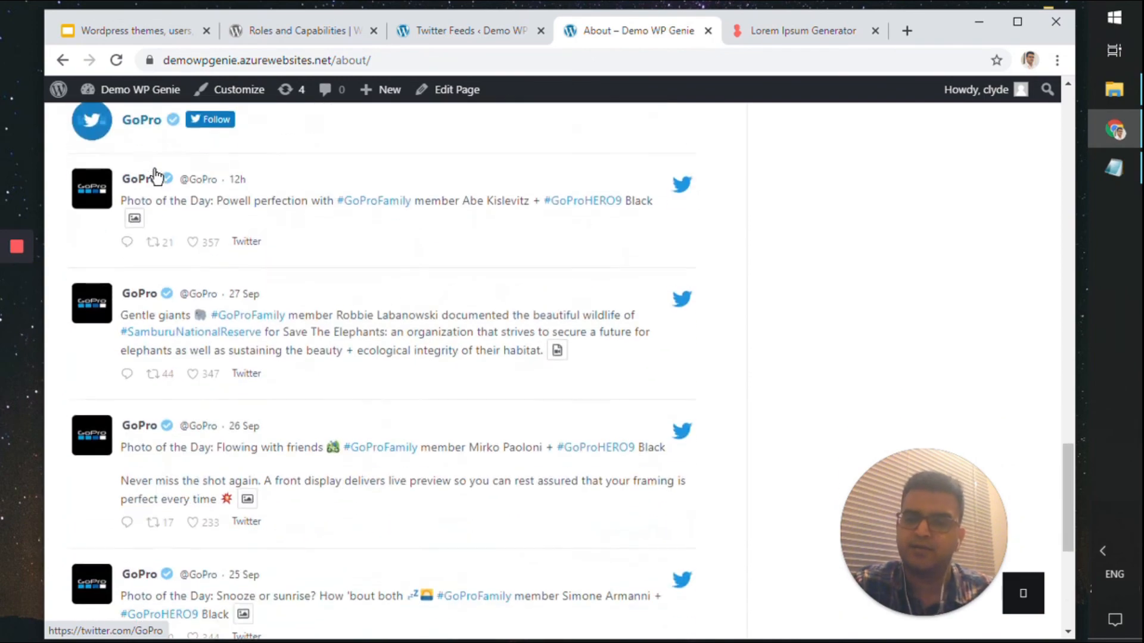
{"action": "scroll", "coordinate": [230, 356], "scroll_direction": "up", "scroll_amount": 10}
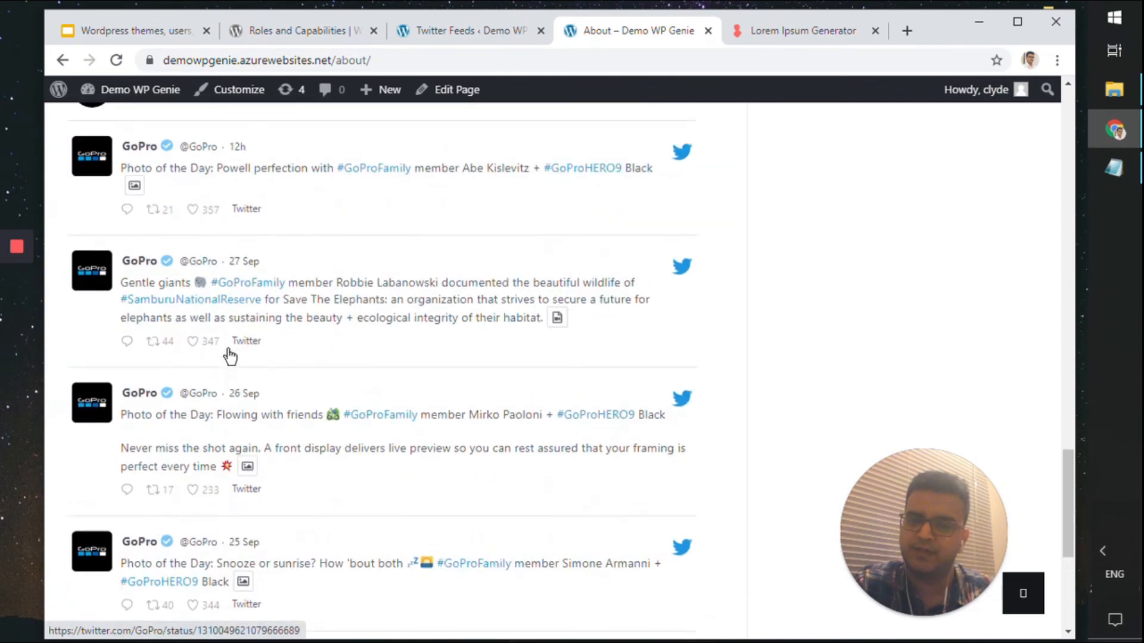
{"action": "scroll", "coordinate": [231, 357], "scroll_direction": "up", "scroll_amount": 8}
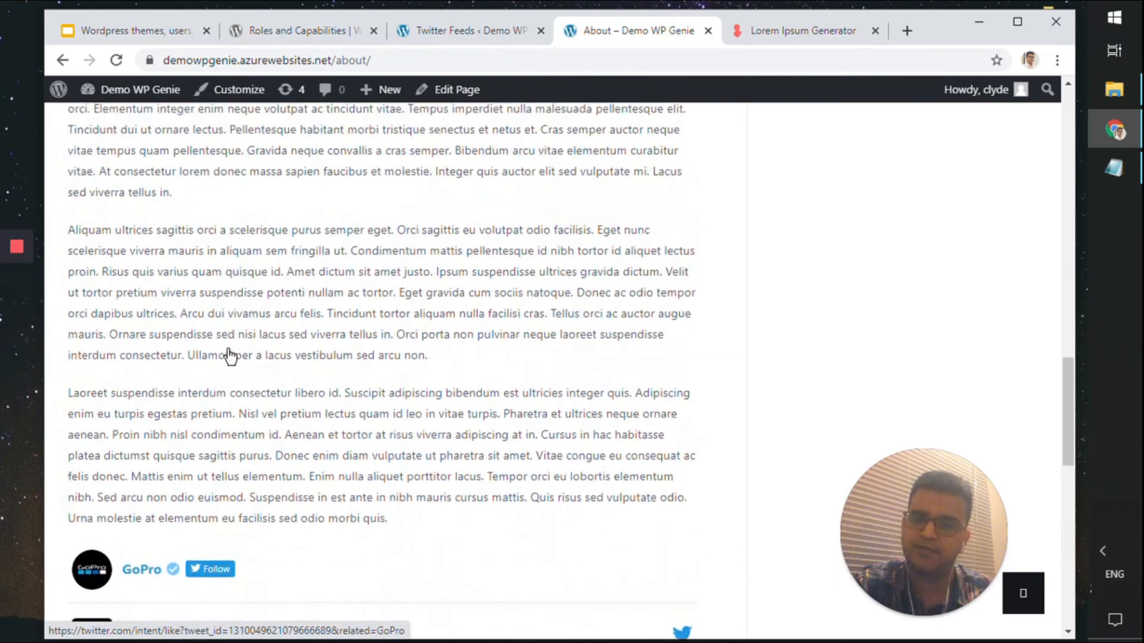
{"action": "scroll", "coordinate": [230, 356], "scroll_direction": "down", "scroll_amount": 6}
{"action": "scroll", "coordinate": [231, 356], "scroll_direction": "down", "scroll_amount": 8}
{"action": "scroll", "coordinate": [231, 356], "scroll_direction": "up", "scroll_amount": 12}
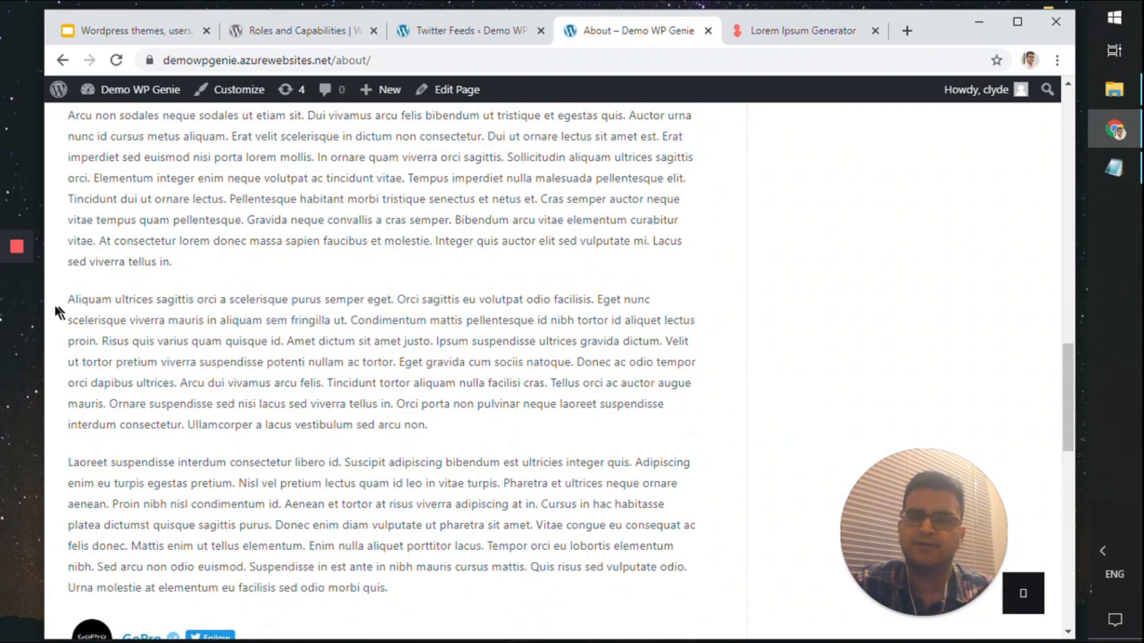
{"action": "scroll", "coordinate": [529, 340], "scroll_direction": "down", "scroll_amount": 8}
{"action": "scroll", "coordinate": [528, 355], "scroll_direction": "up", "scroll_amount": 6}
{"action": "scroll", "coordinate": [529, 354], "scroll_direction": "down", "scroll_amount": 6}
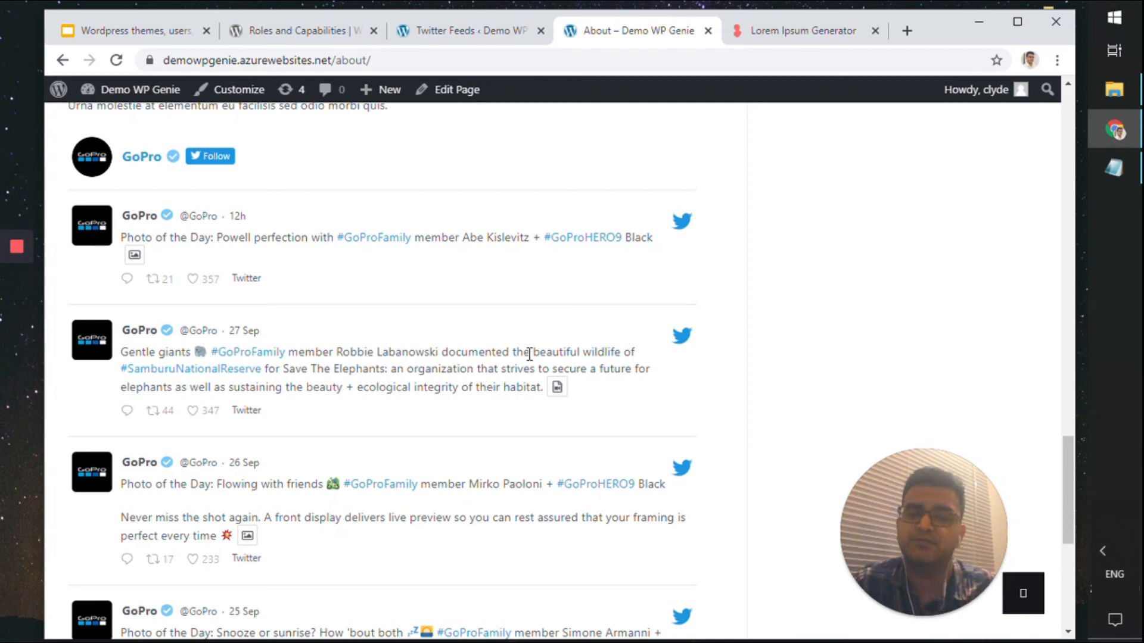
{"action": "left_click", "coordinate": [134, 31]}
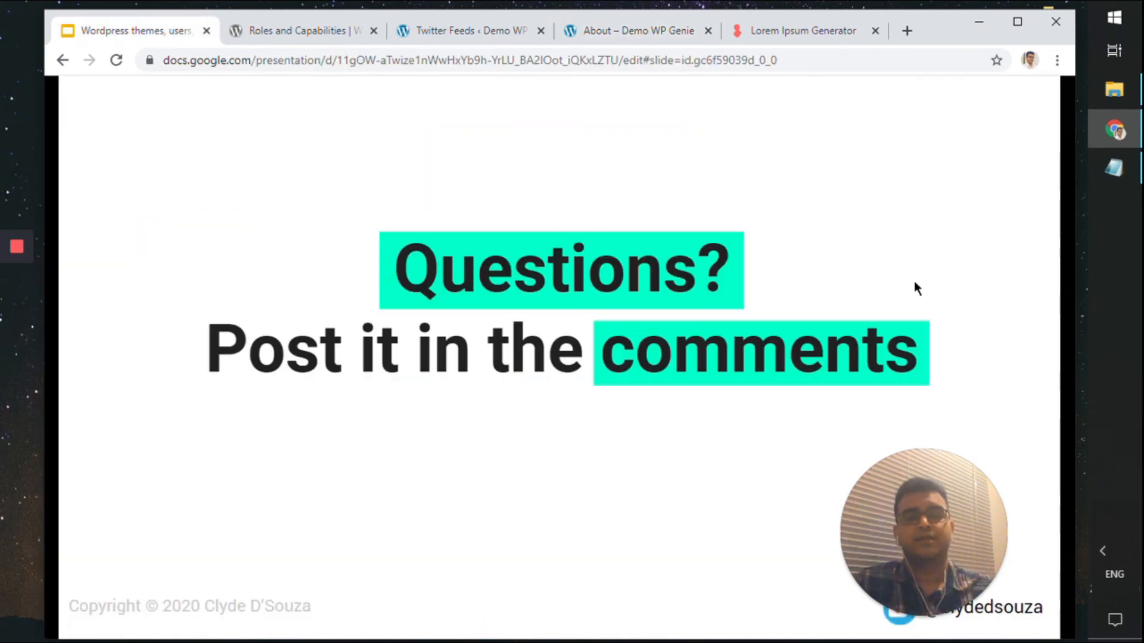